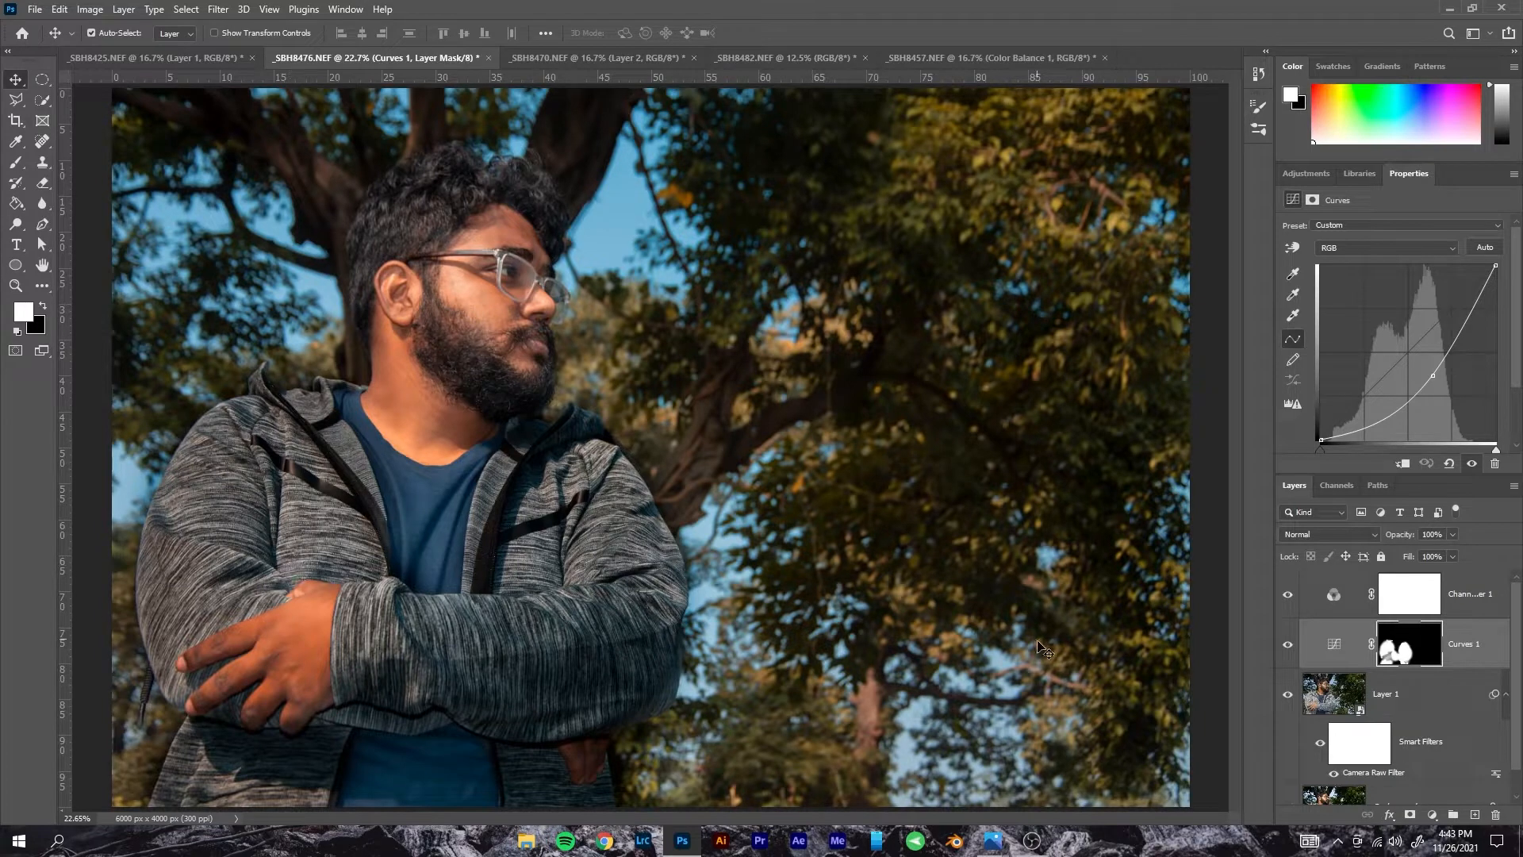
- Hide the Channel Mixer, Curves 1 and Layer 1 layers and show only the original Background layer
left_click(1291, 647)
left_click(1289, 596)
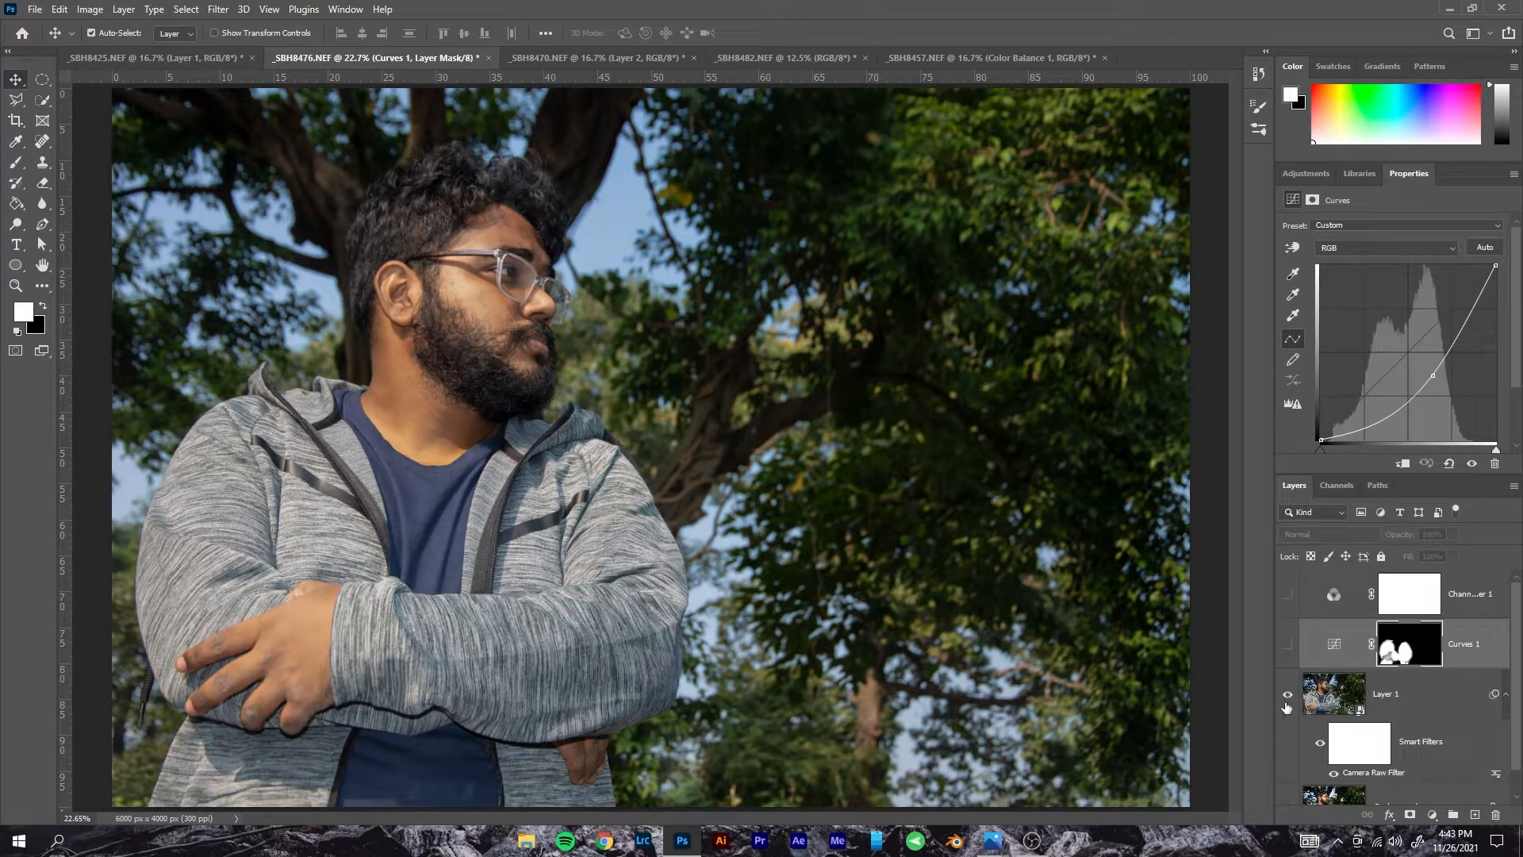
left_click(1288, 695)
left_click(1288, 694)
scroll(1296, 729, "down", 1)
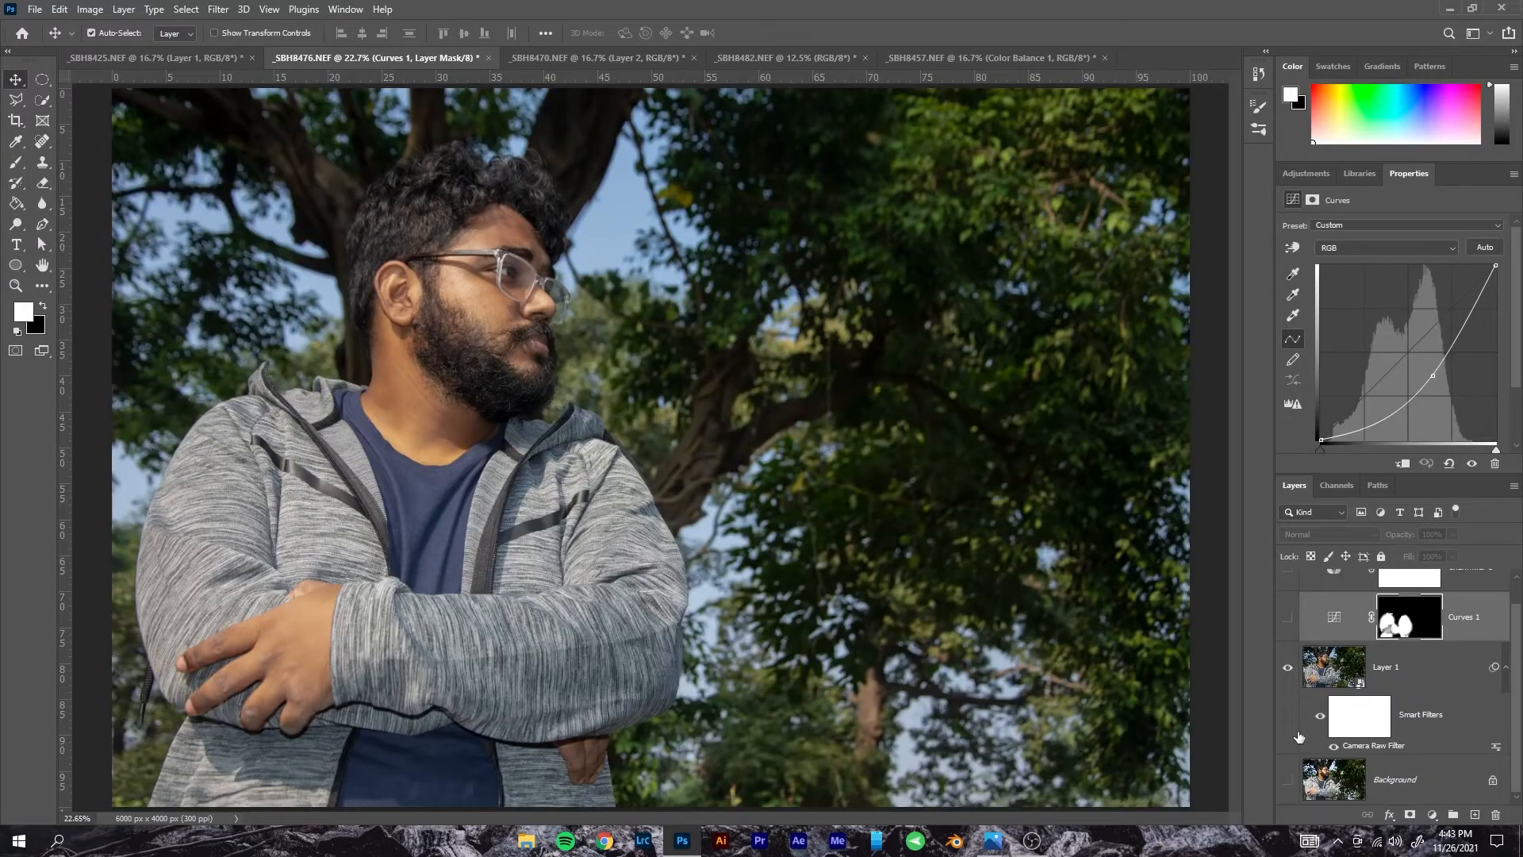
left_click(1287, 670)
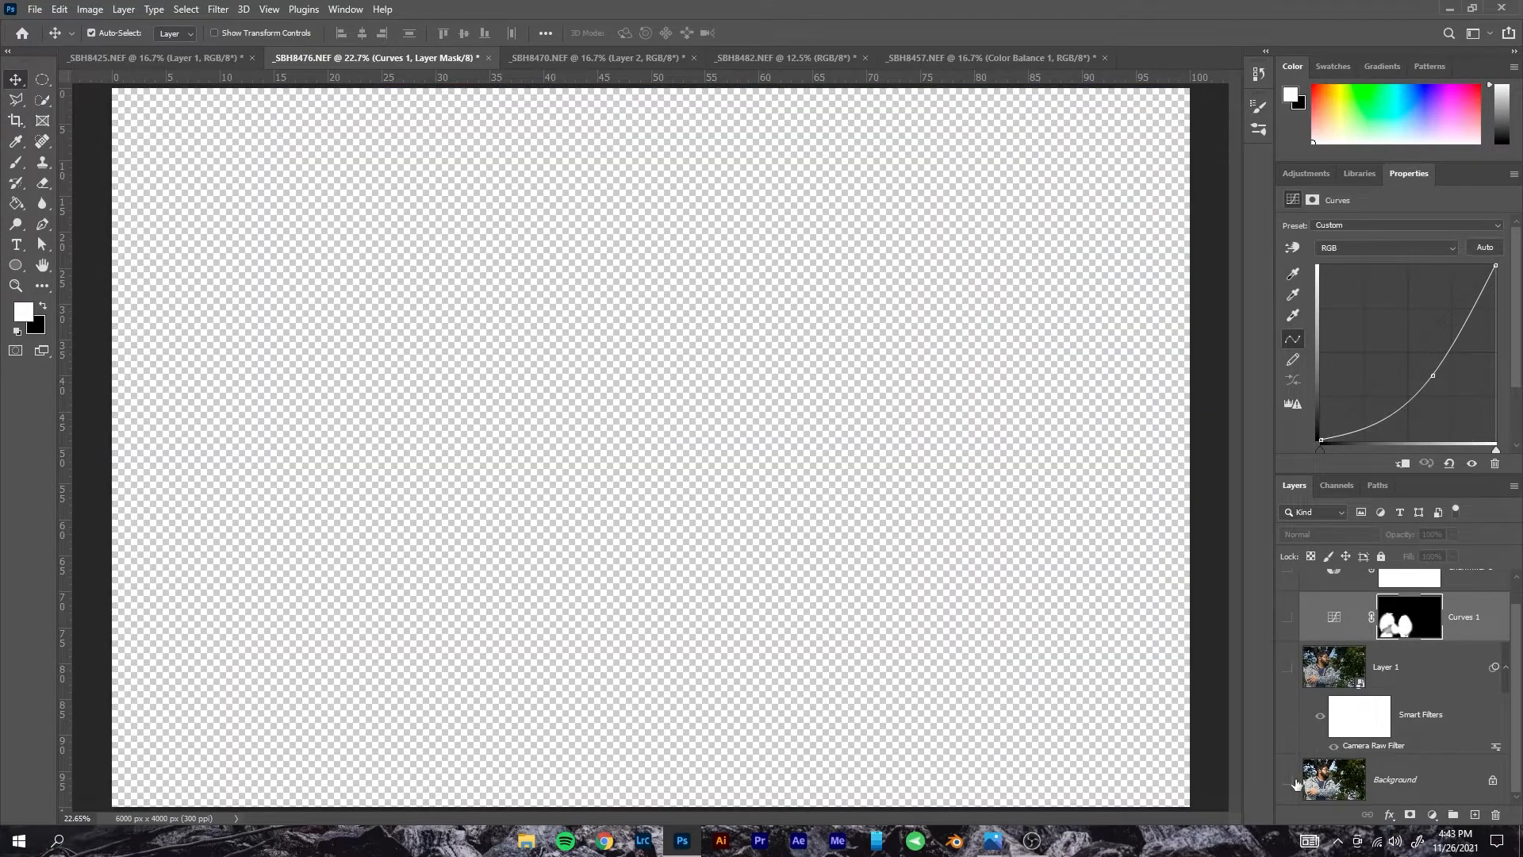
left_click(1289, 783)
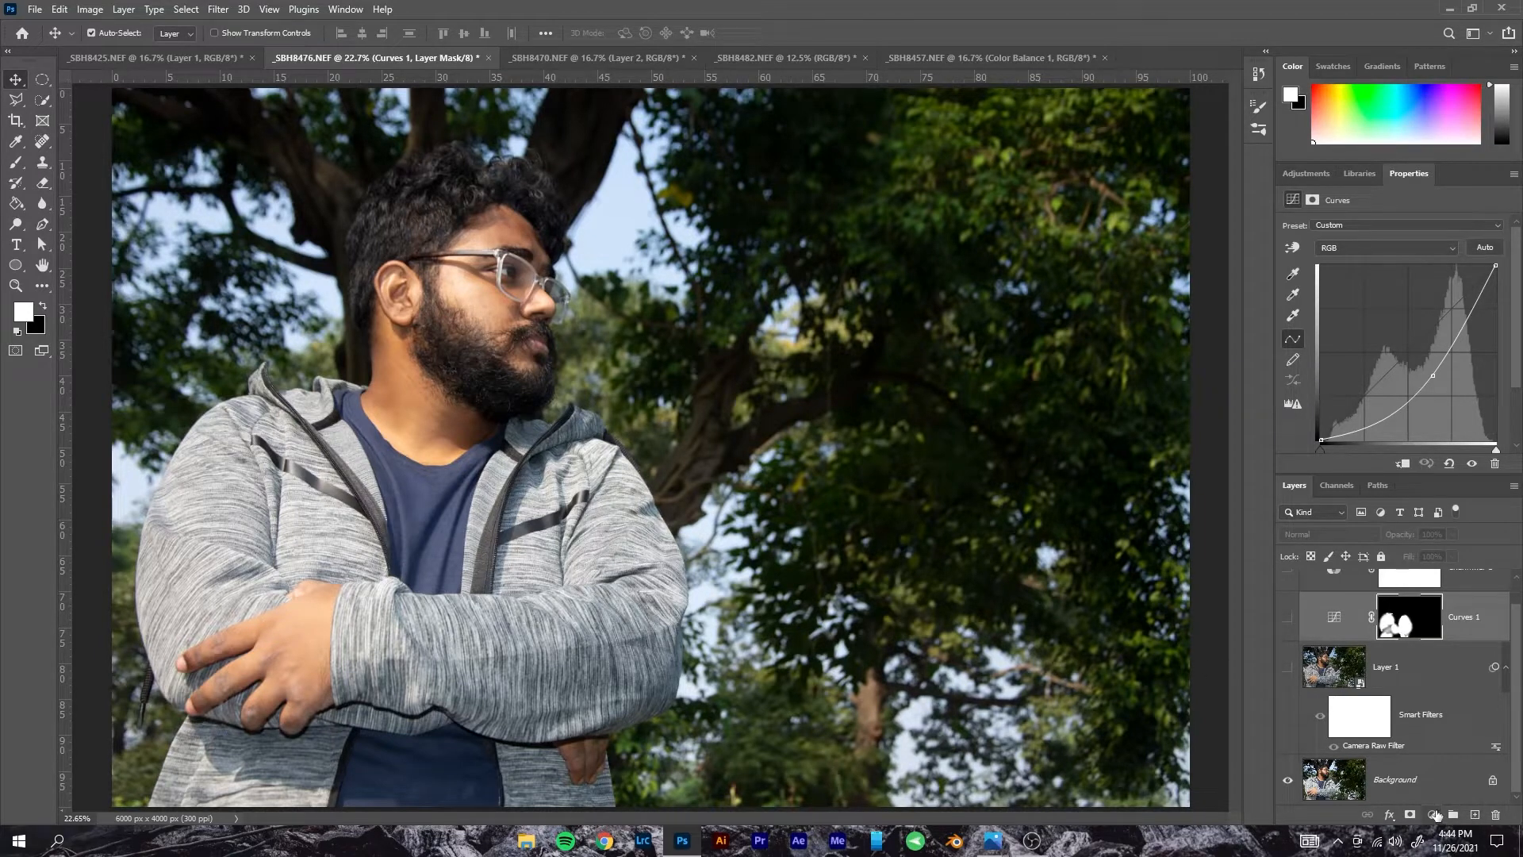
- Duplicate the Background layer directly above the original
left_click(1452, 678)
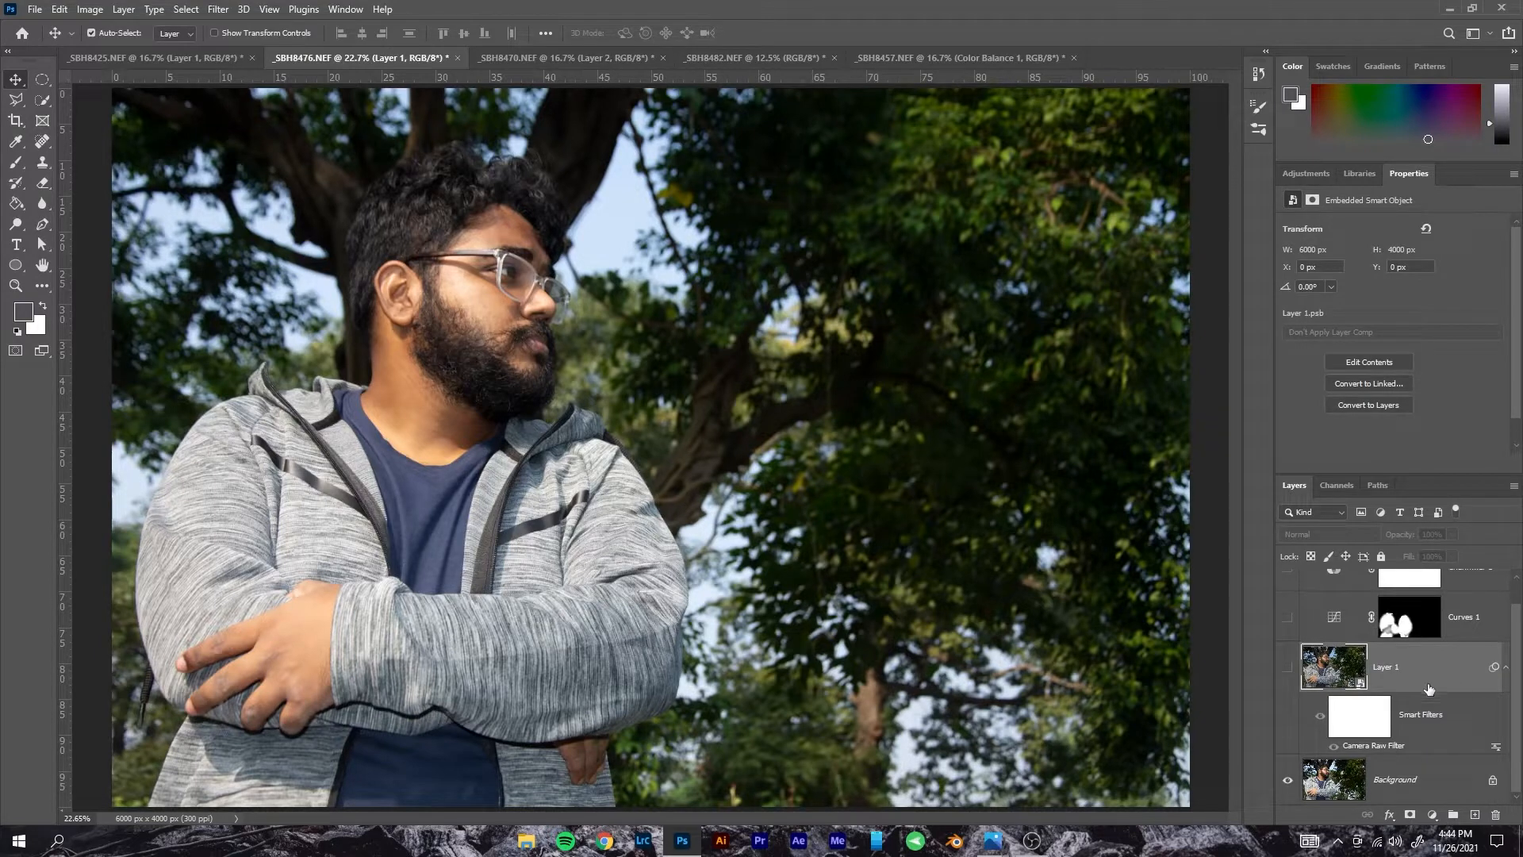
scroll(1436, 688, "up", 1)
scroll(1428, 787, "down", 1)
left_click(1424, 779)
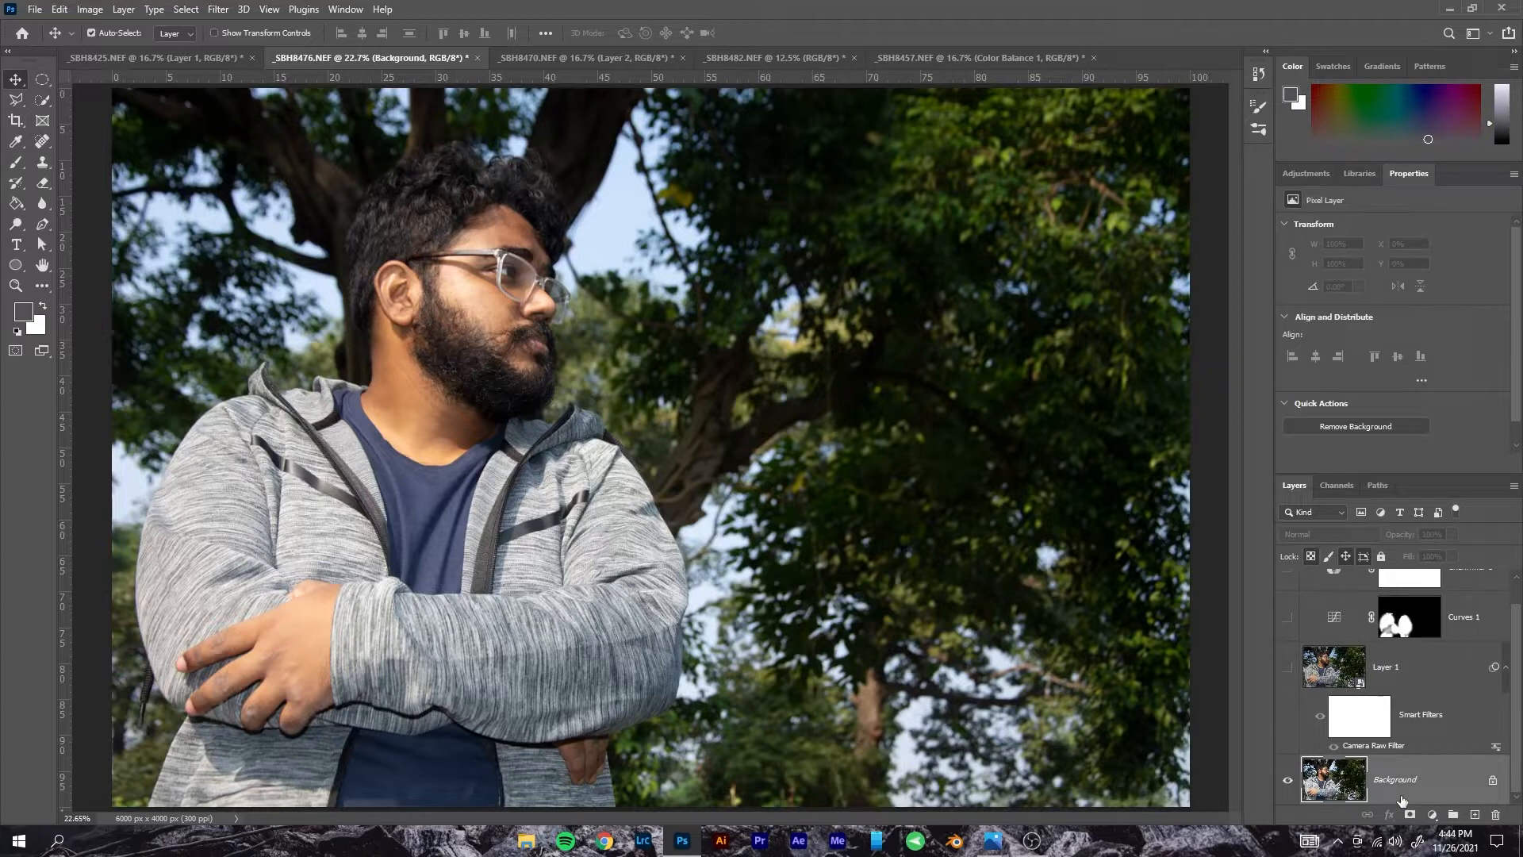
key("ctrl+j")
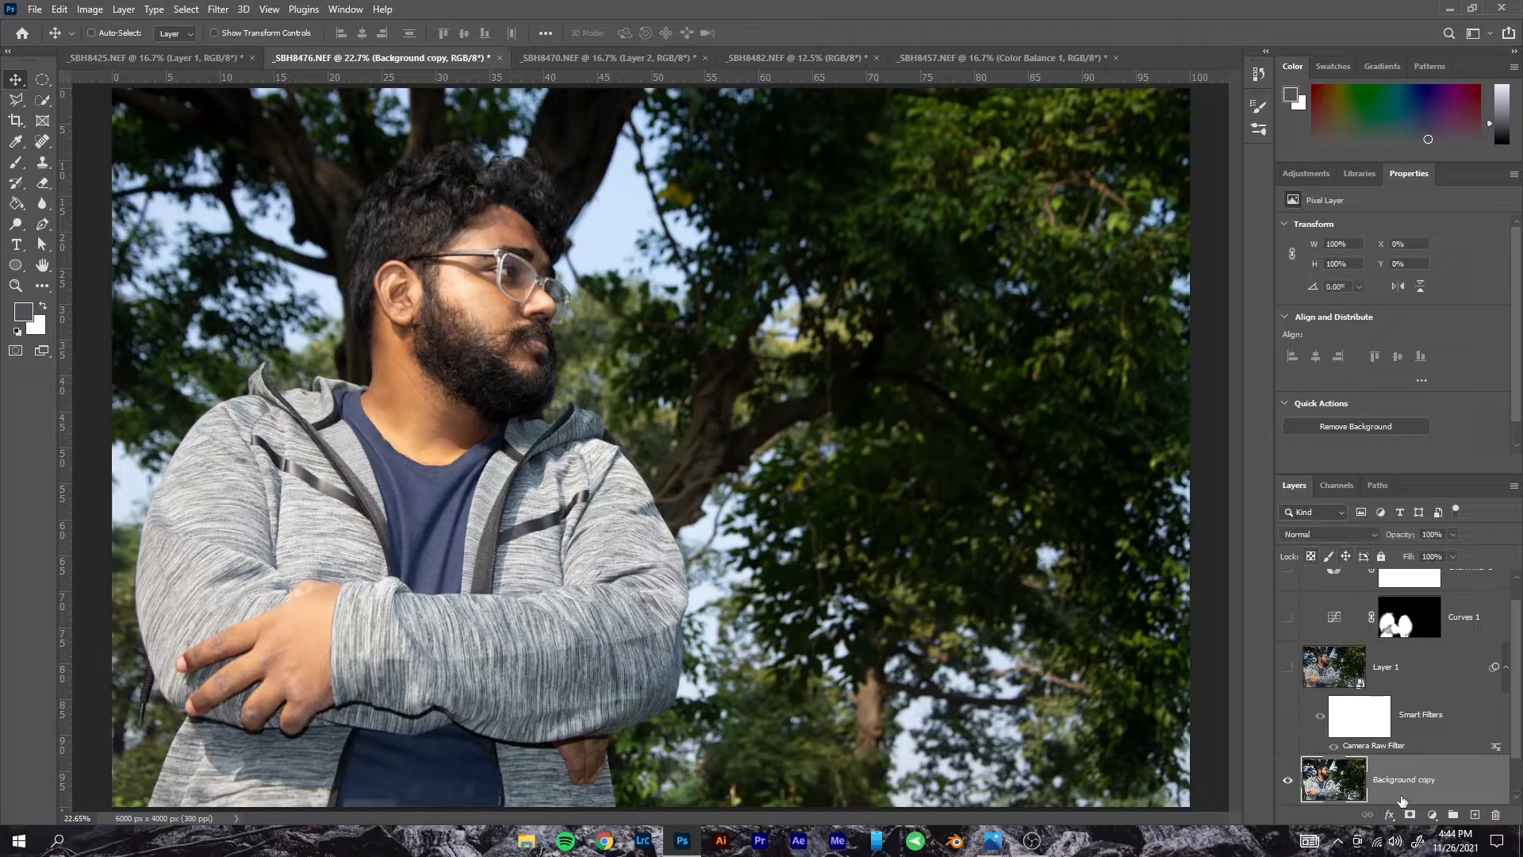
scroll(1401, 764, "down", 2)
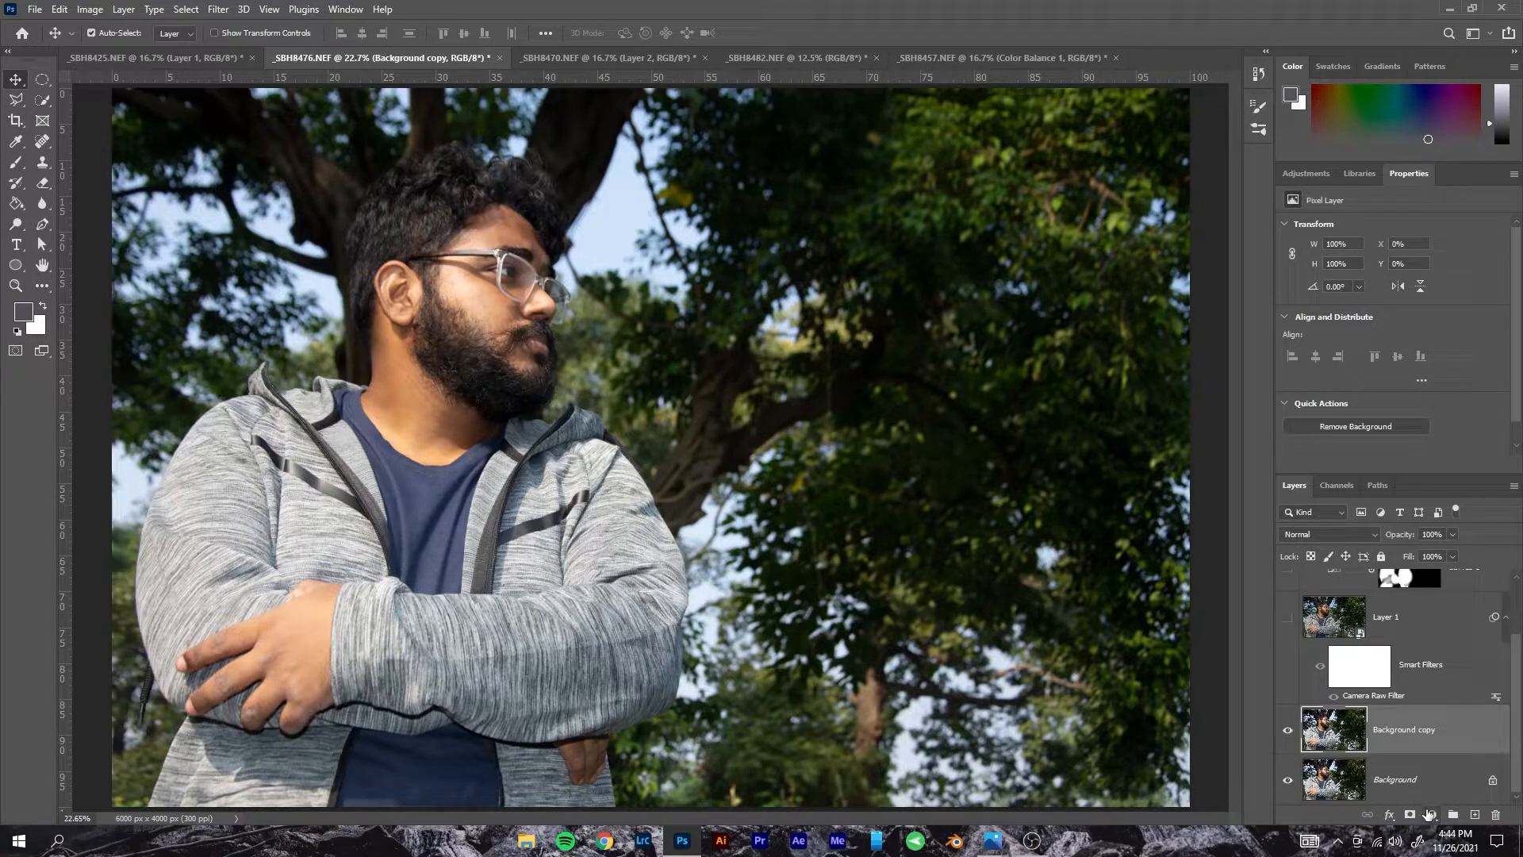
- Add a Solid Color fill layer above the Background copy
left_click(1431, 815)
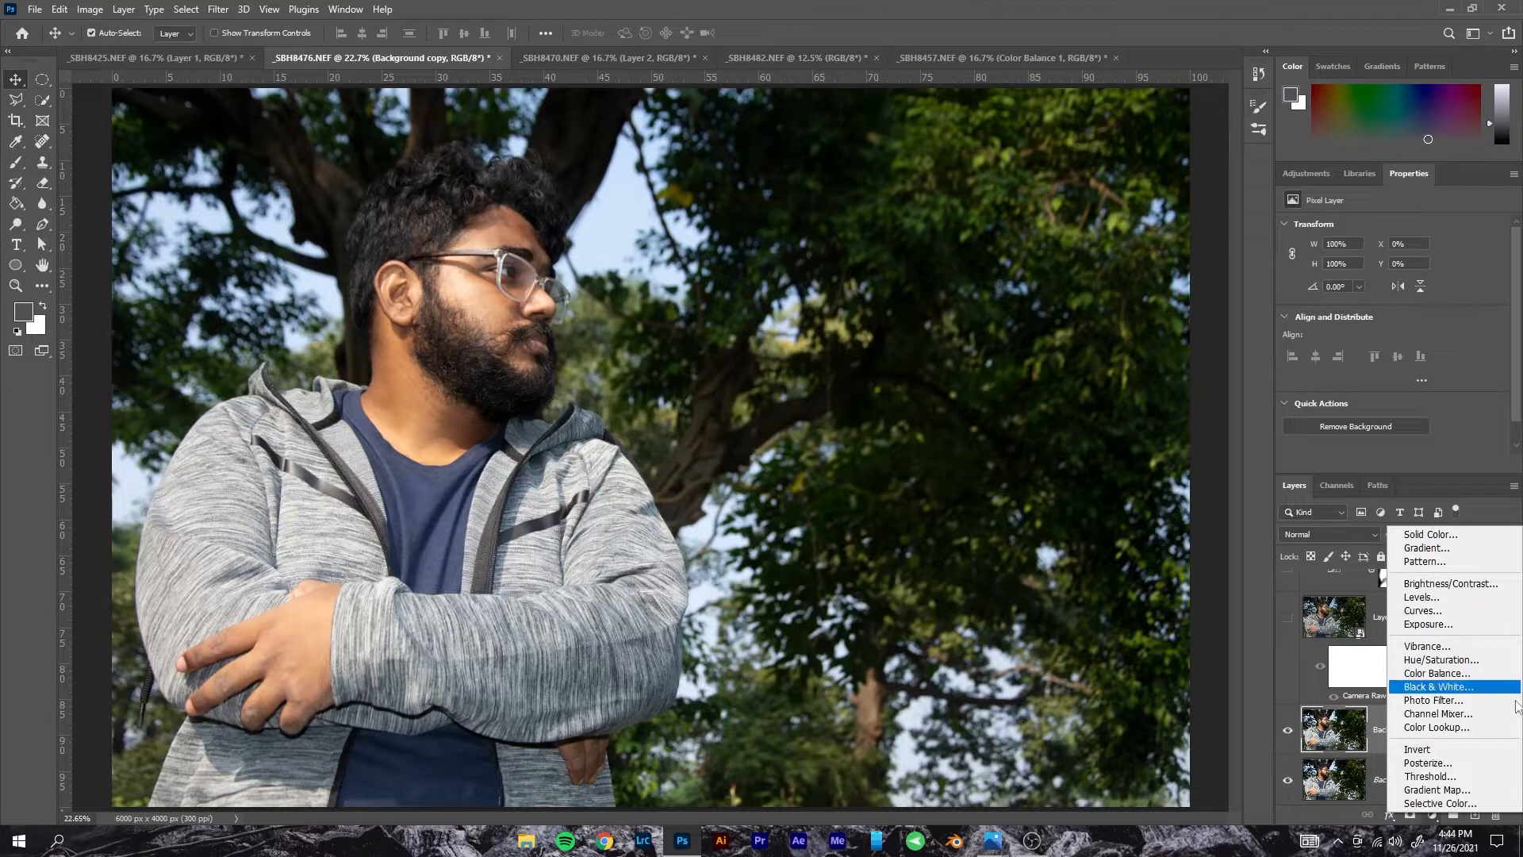
left_click(1333, 811)
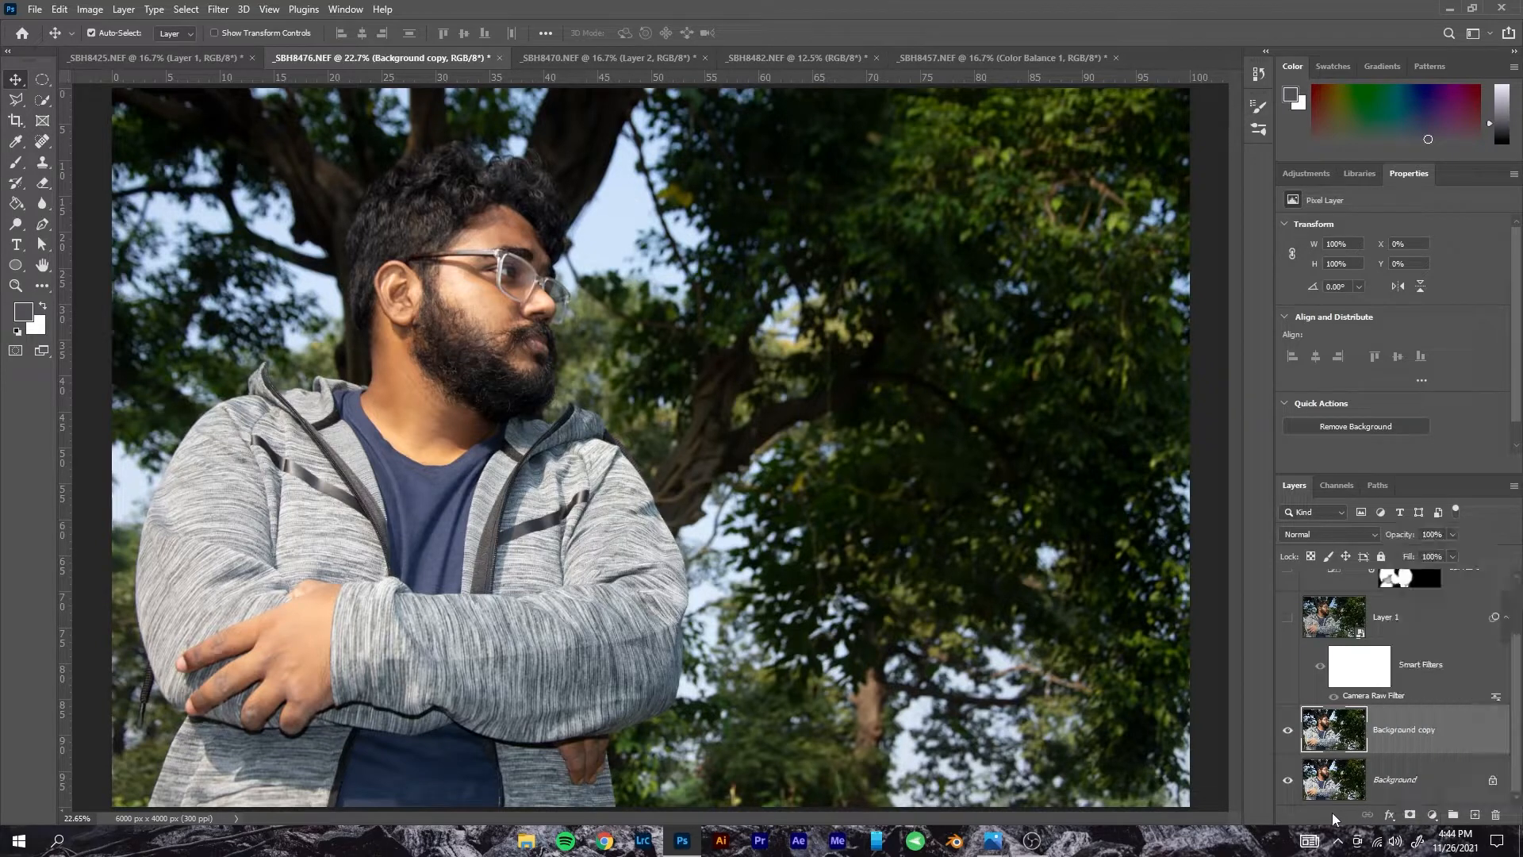
left_click(1438, 819)
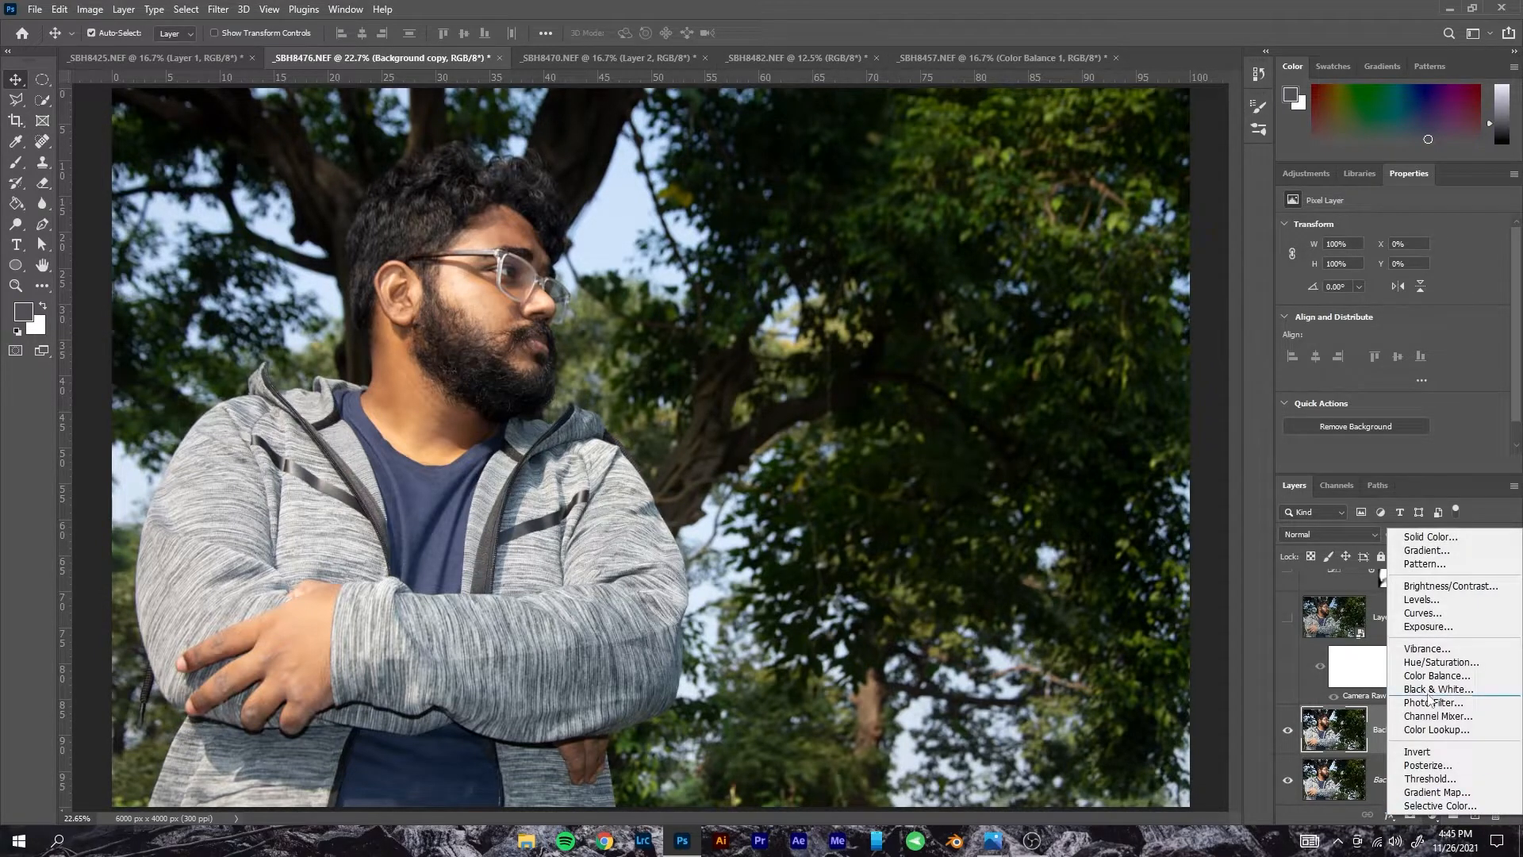
left_click(1432, 537)
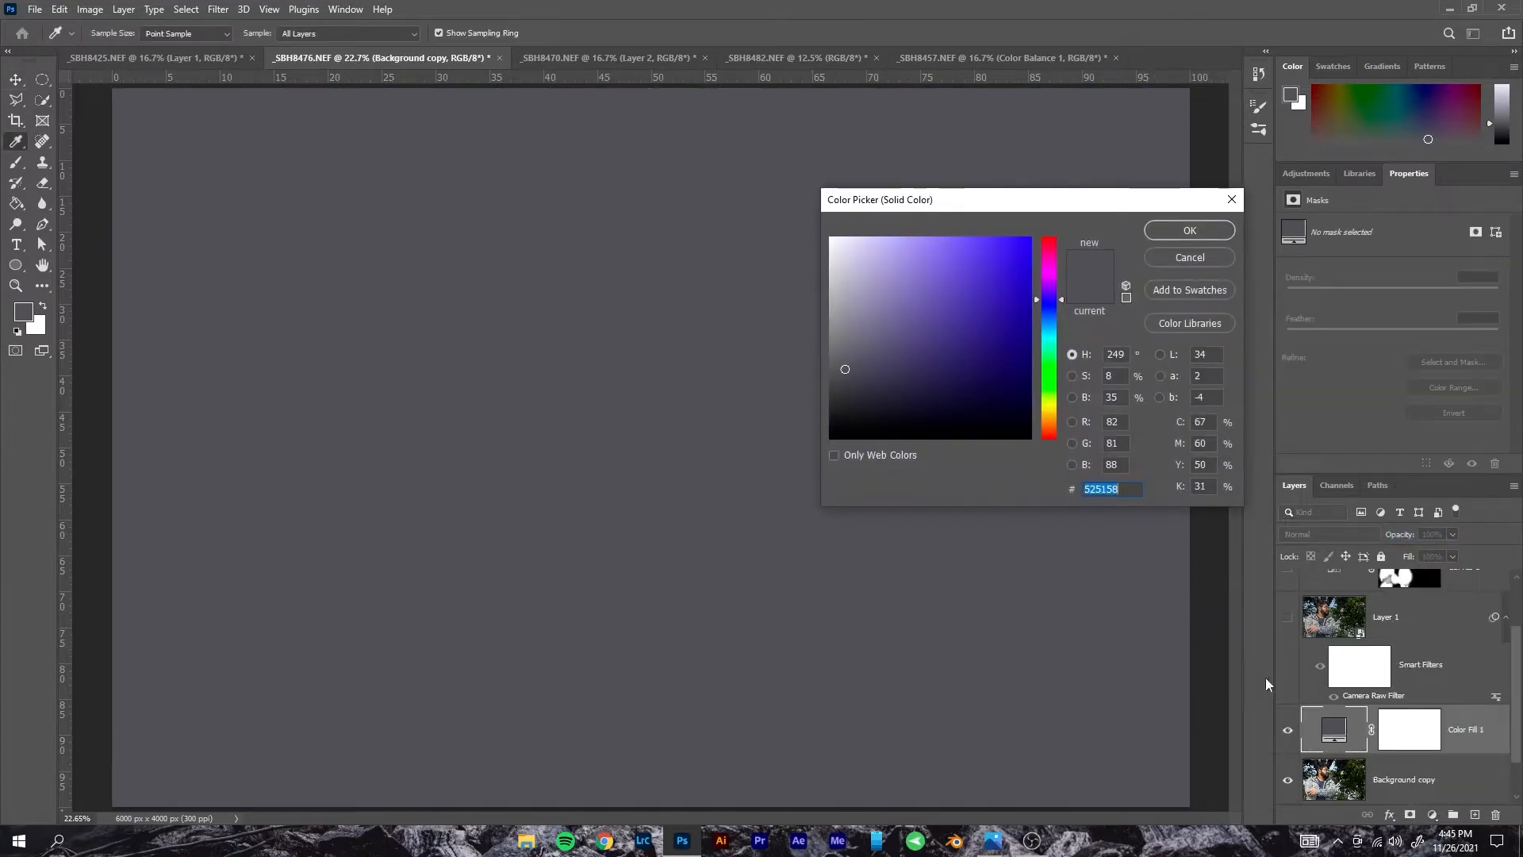
- Set the solid fill to a bright turquoise, 00f4cf, and accept the color
left_click_drag(1058, 296, 1014, 344)
mouse_move(1049, 425)
left_mouse_down()
mouse_move(1049, 413)
mouse_move(1048, 429)
left_mouse_up()
mouse_move(1013, 359)
left_mouse_down()
mouse_move(1030, 413)
mouse_move(1059, 438)
mouse_move(1007, 289)
mouse_move(1000, 394)
left_mouse_up()
mouse_move(1058, 437)
left_mouse_down()
mouse_move(1057, 311)
mouse_move(1057, 330)
left_mouse_up()
left_click(1016, 248)
mouse_move(1015, 247)
left_mouse_down()
mouse_move(986, 333)
mouse_move(1059, 342)
left_mouse_up()
left_click(1023, 251)
left_click_drag(1024, 251, 1031, 245)
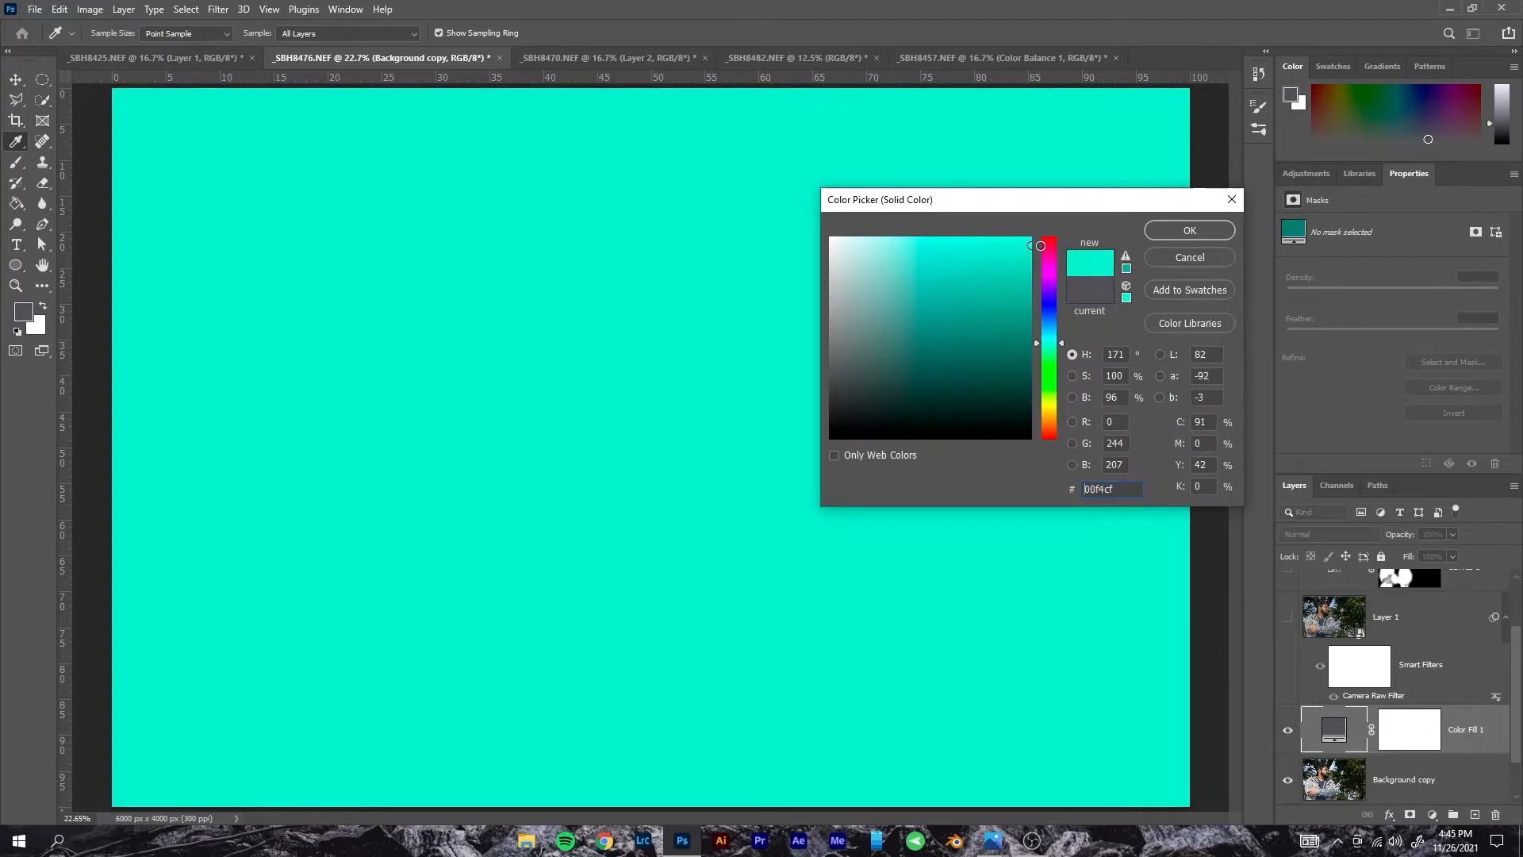
left_click(1198, 236)
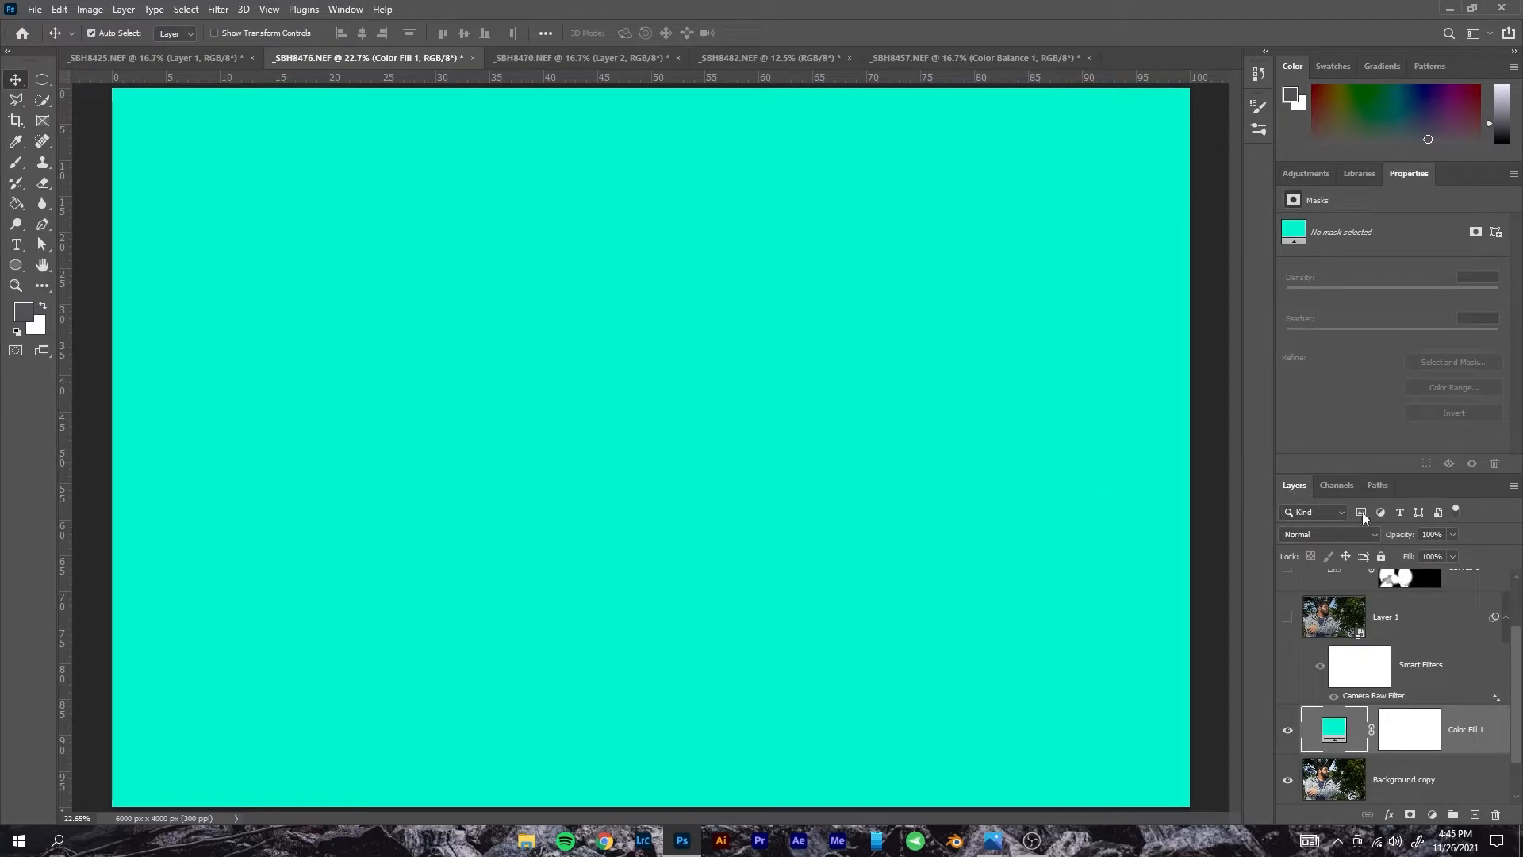
- Paint black on the color fill's mask over the man's head and shoulders with a soft 700 px Brush at 33% opacity
left_click(1393, 734)
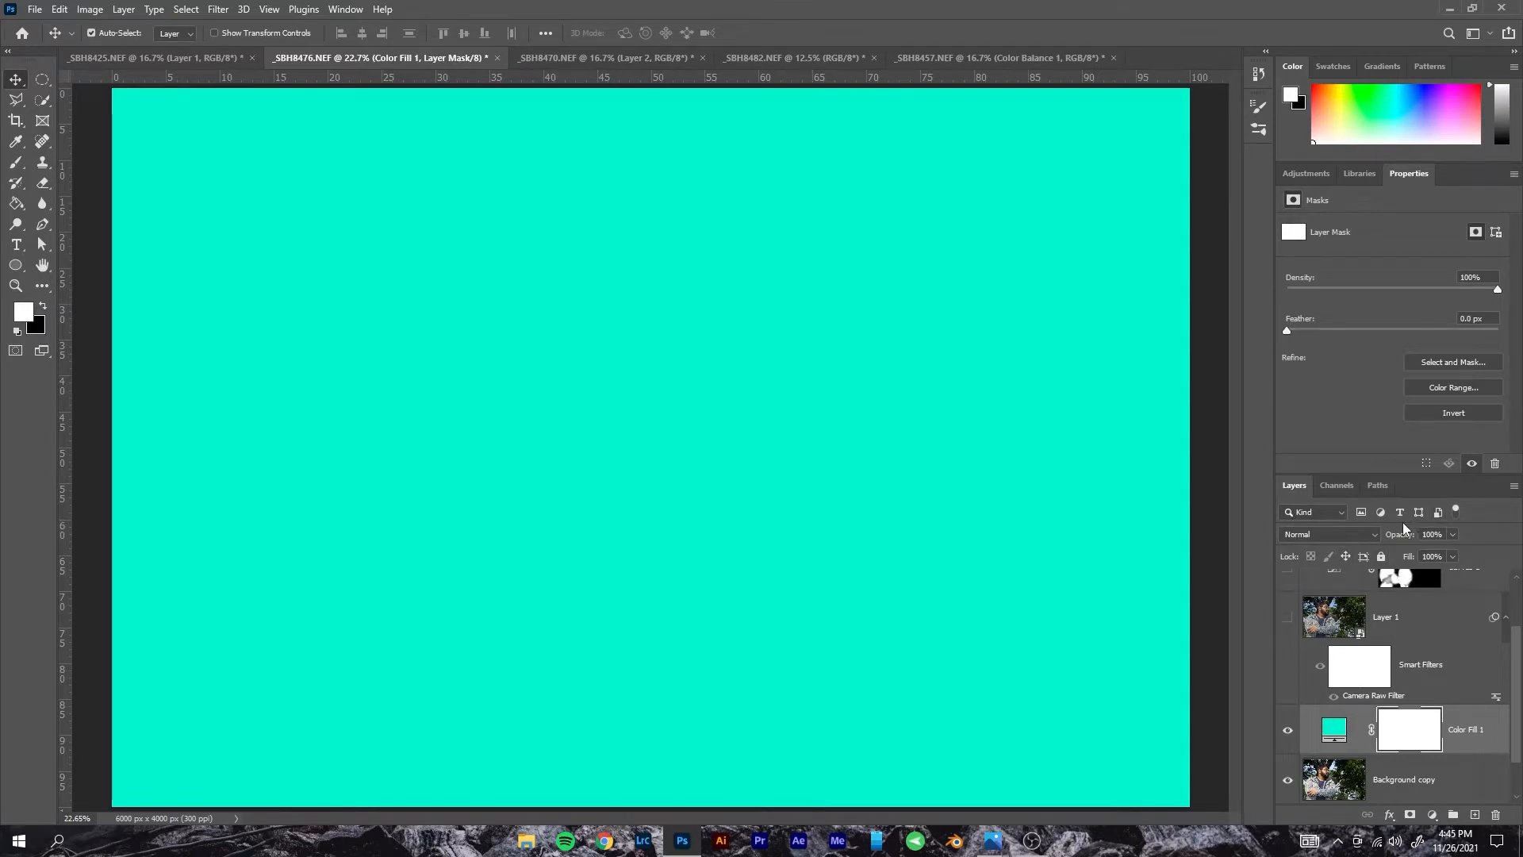
left_click(43, 306)
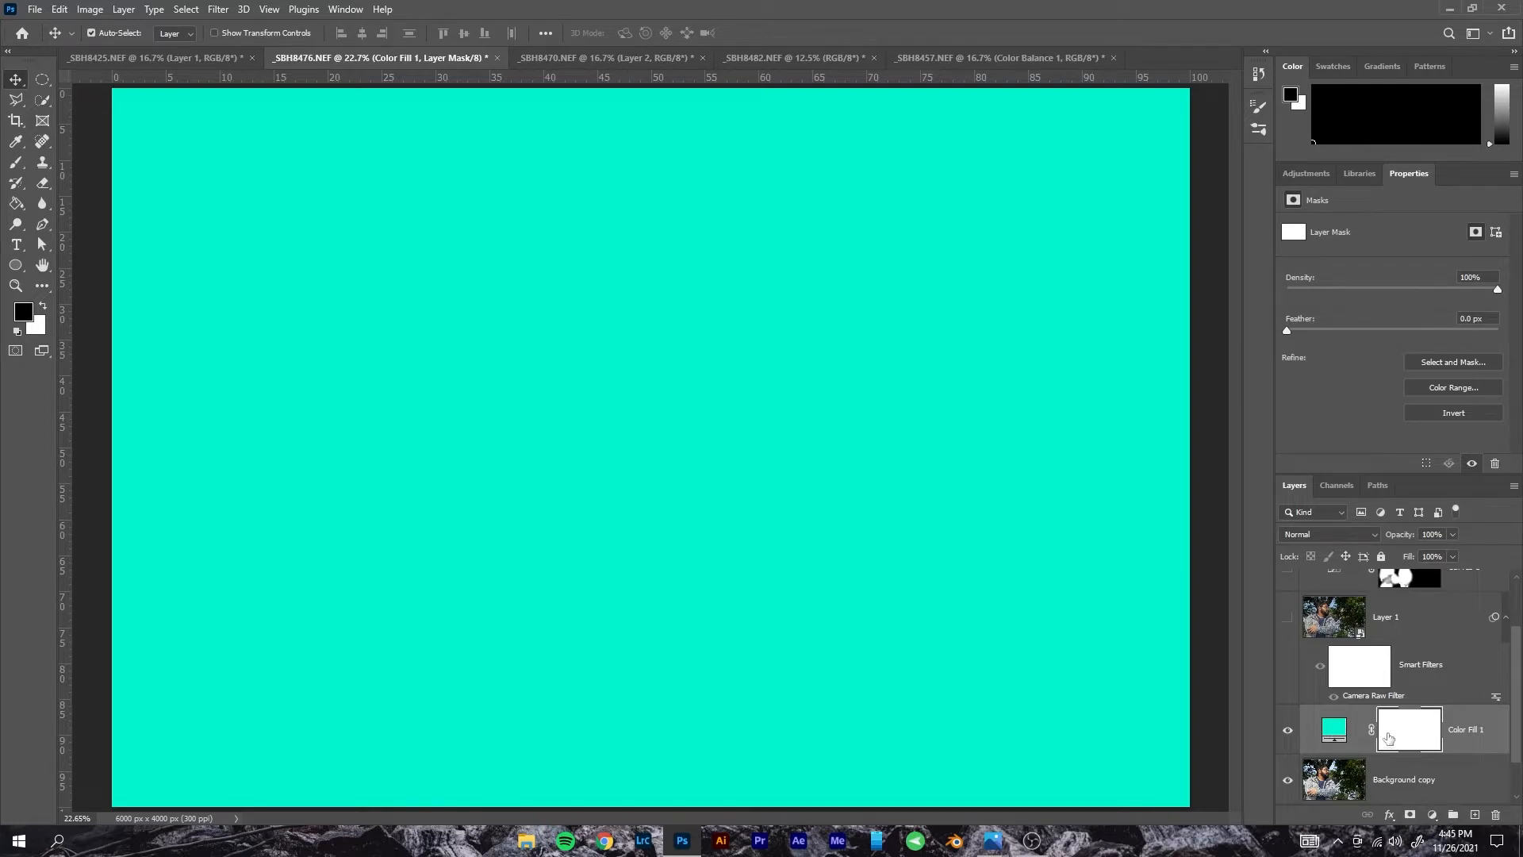
left_click(16, 162)
mouse_move(510, 483)
left_mouse_down()
mouse_move(647, 401)
mouse_move(697, 310)
mouse_move(579, 211)
mouse_move(440, 254)
mouse_move(656, 517)
mouse_move(265, 565)
left_mouse_up()
left_click_drag(361, 469, 373, 373)
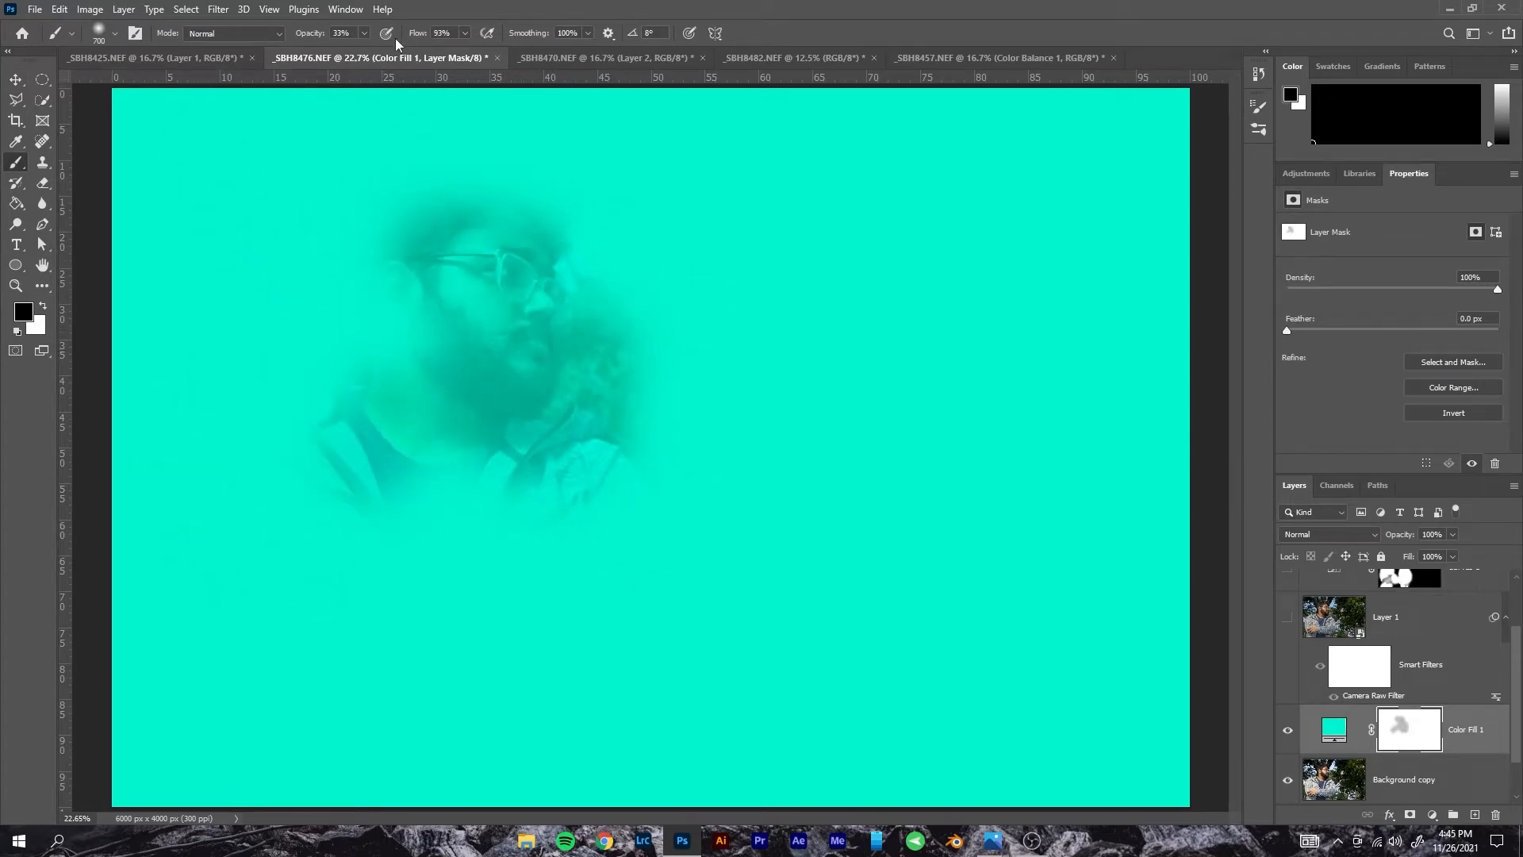
- Set the brush to 100% flow and 18% opacity and paint more black on the mask over the man's head and chest
left_click(465, 34)
left_click(522, 467)
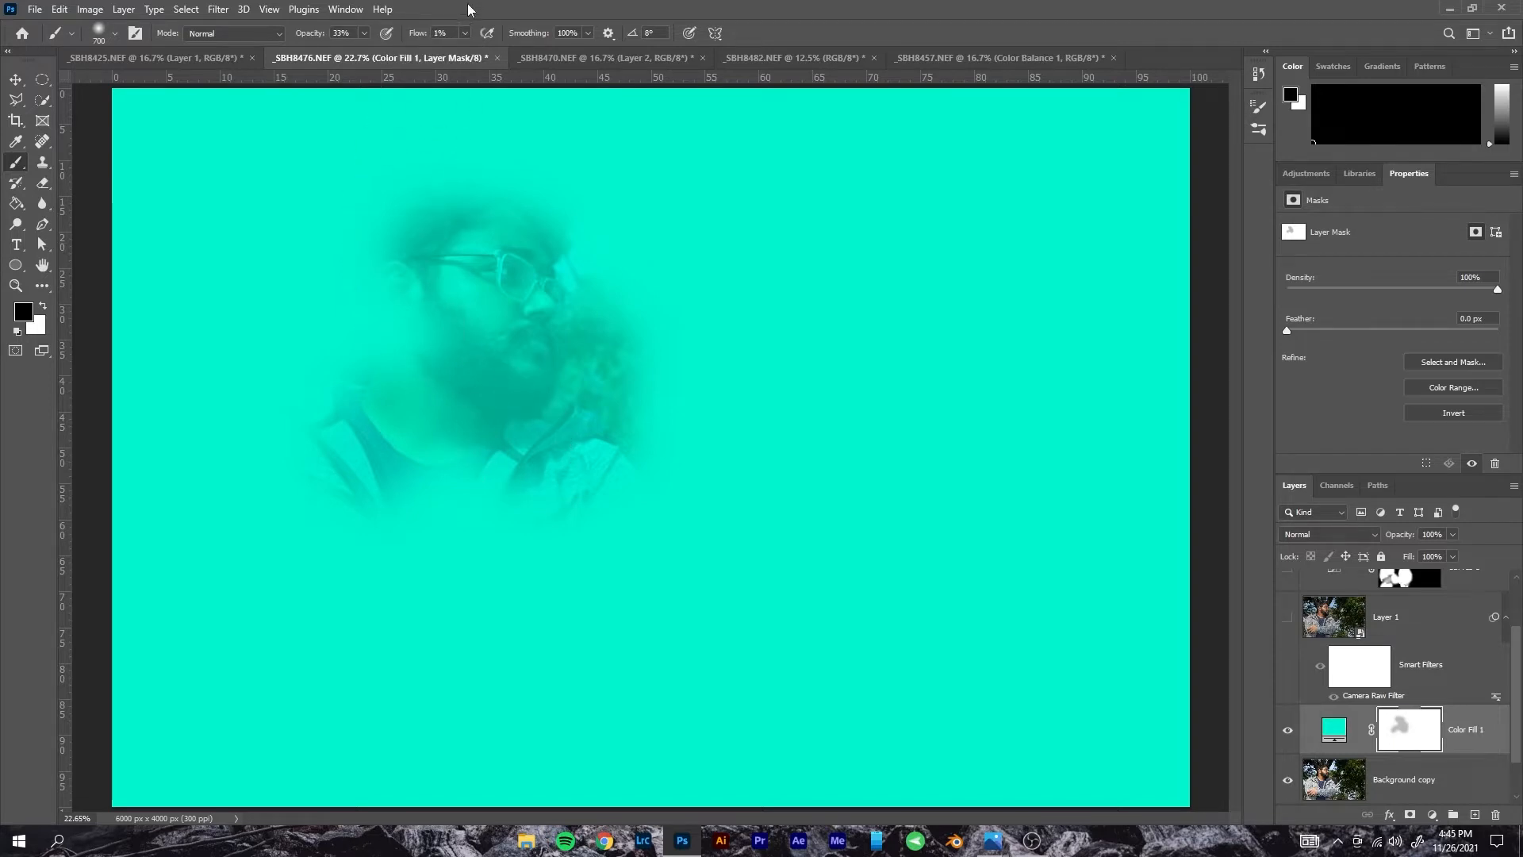
left_click(463, 33)
left_click(364, 33)
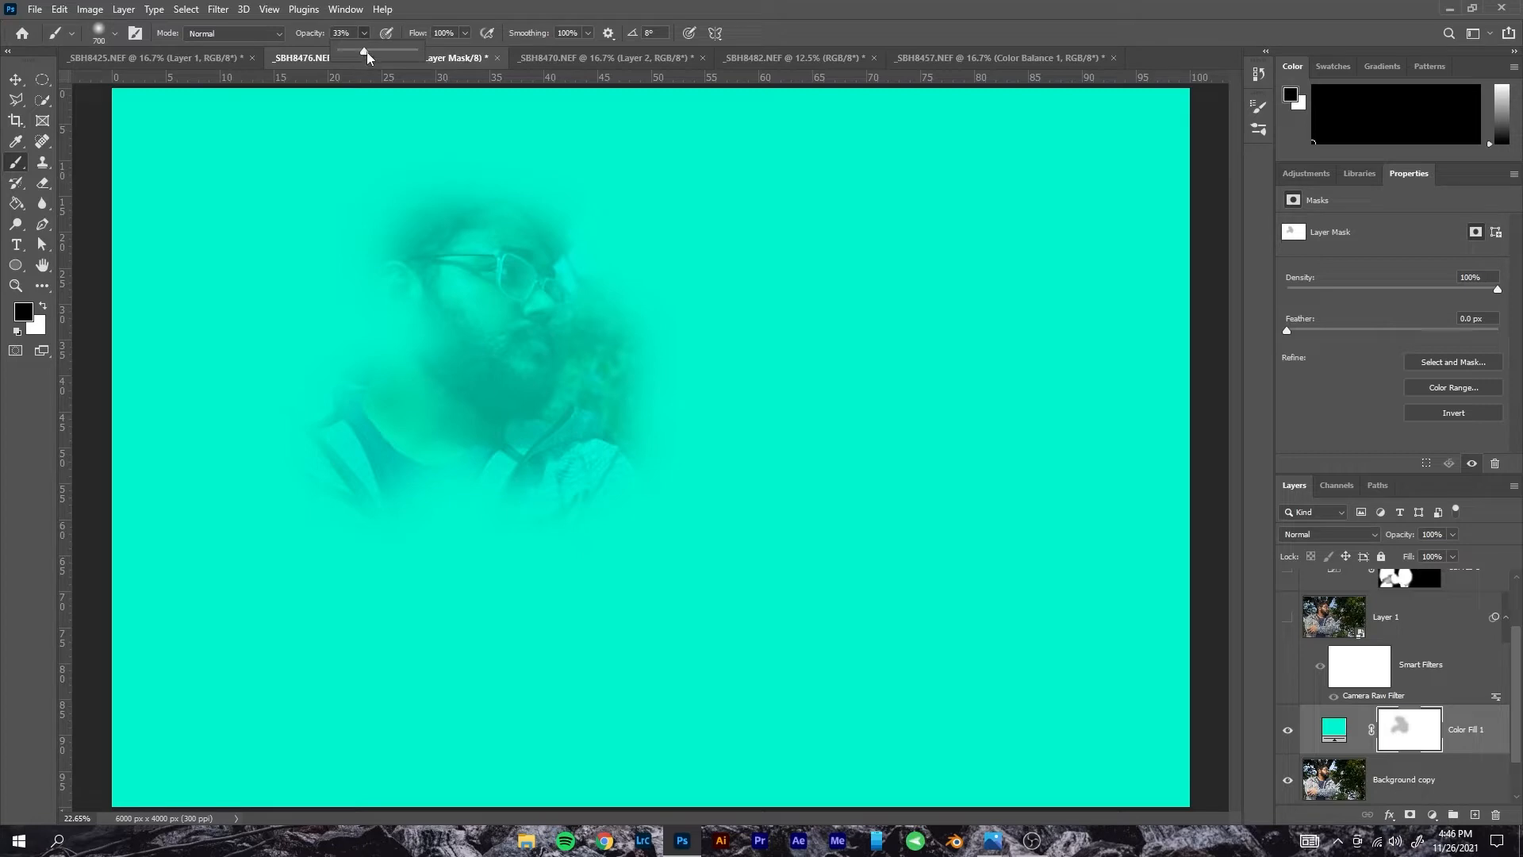
left_click_drag(366, 51, 356, 54)
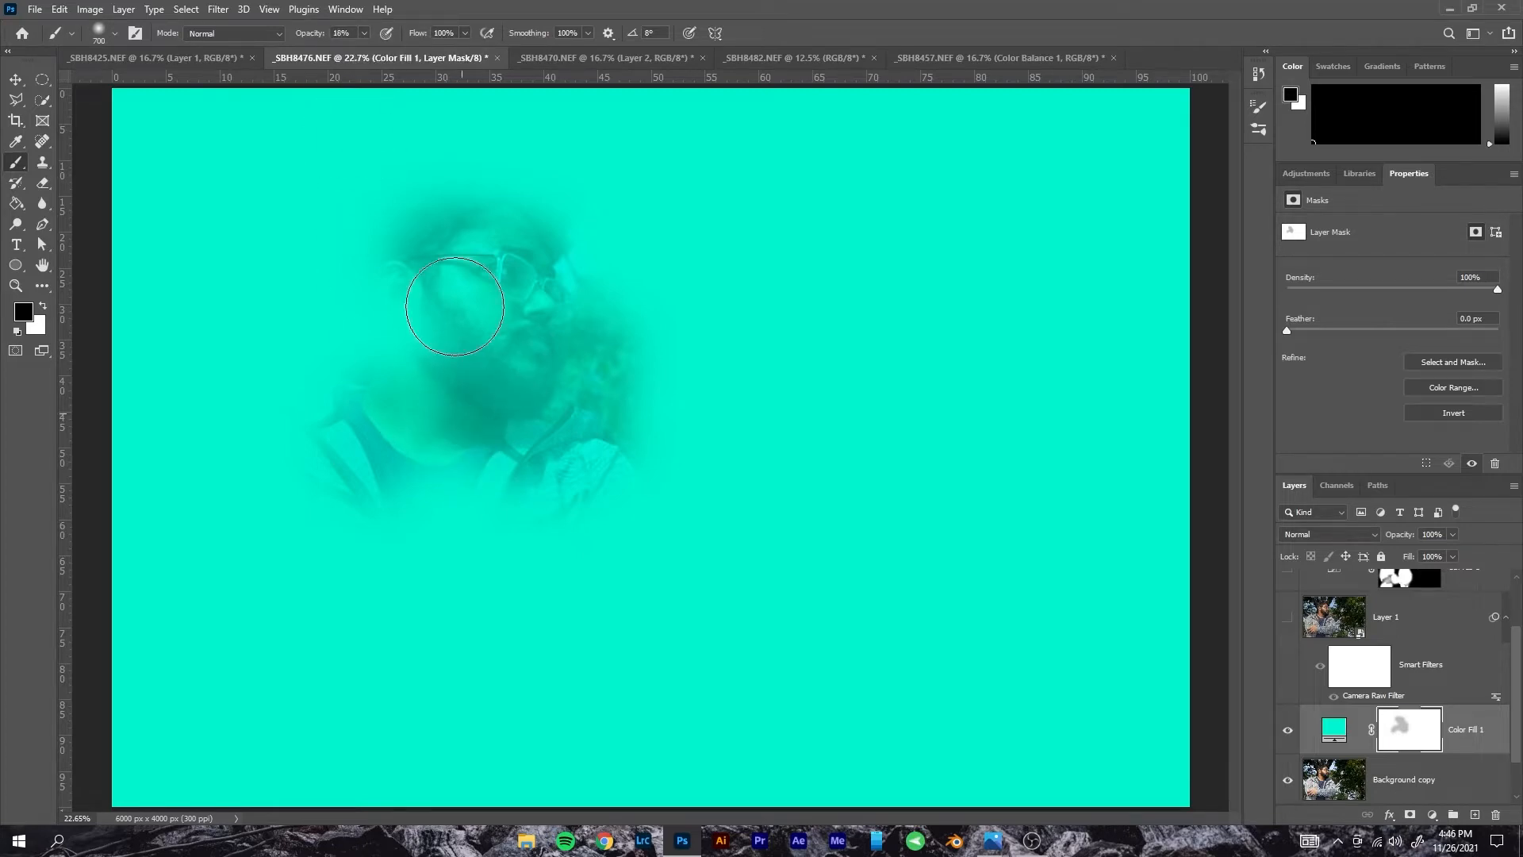
left_click_drag(357, 301, 445, 317)
mouse_move(532, 203)
left_mouse_down()
mouse_move(510, 544)
mouse_move(629, 571)
mouse_move(306, 367)
mouse_move(364, 252)
left_mouse_up()
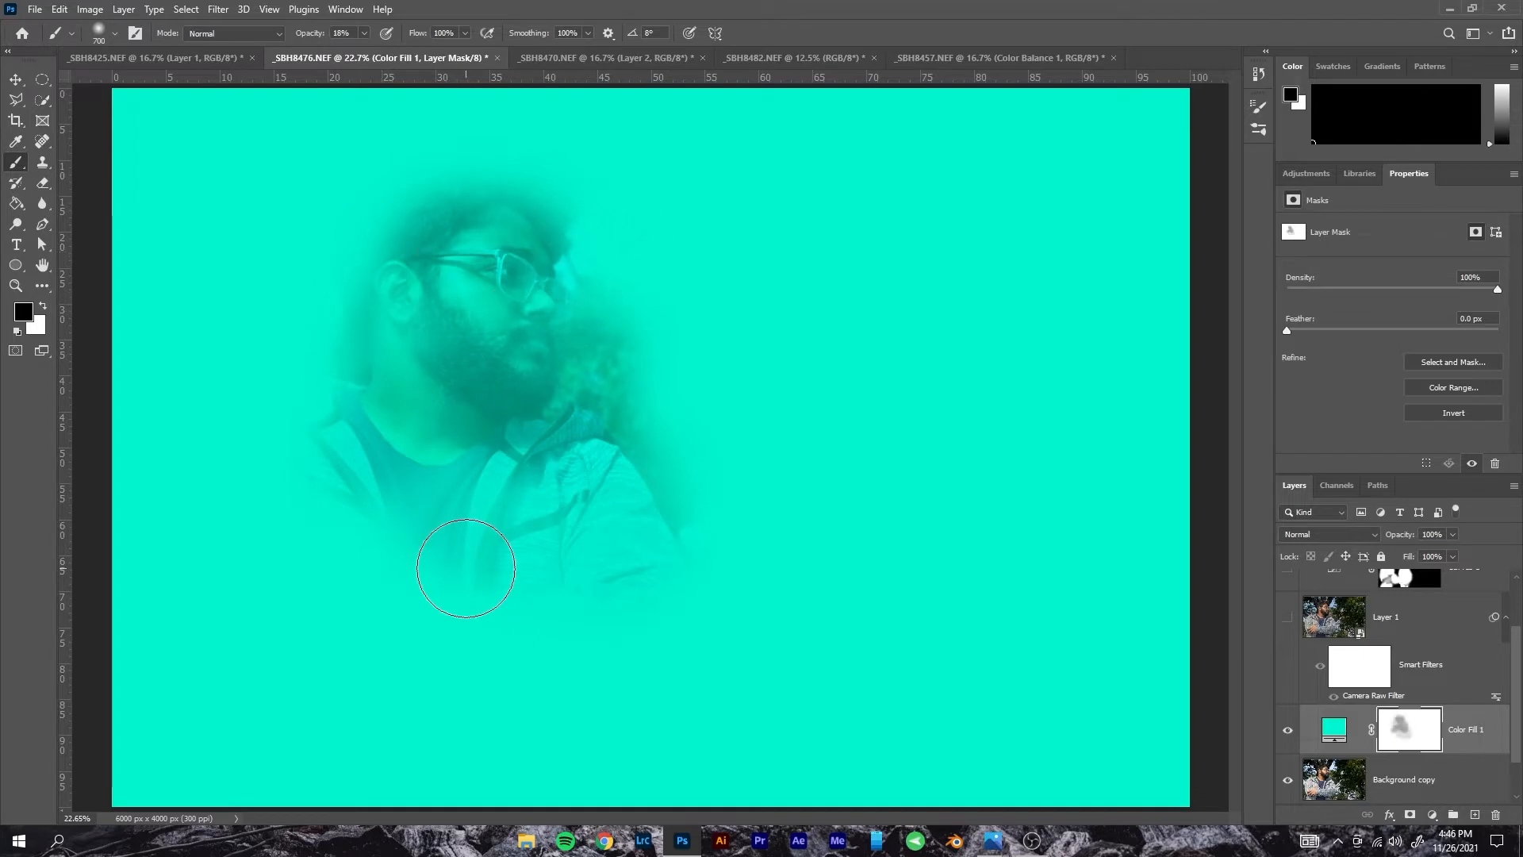
- Undo the black brush strokes and invert the color fill's white mask to black
key("ctrl+z")
key("ctrl+z")
key("ctrl+z")
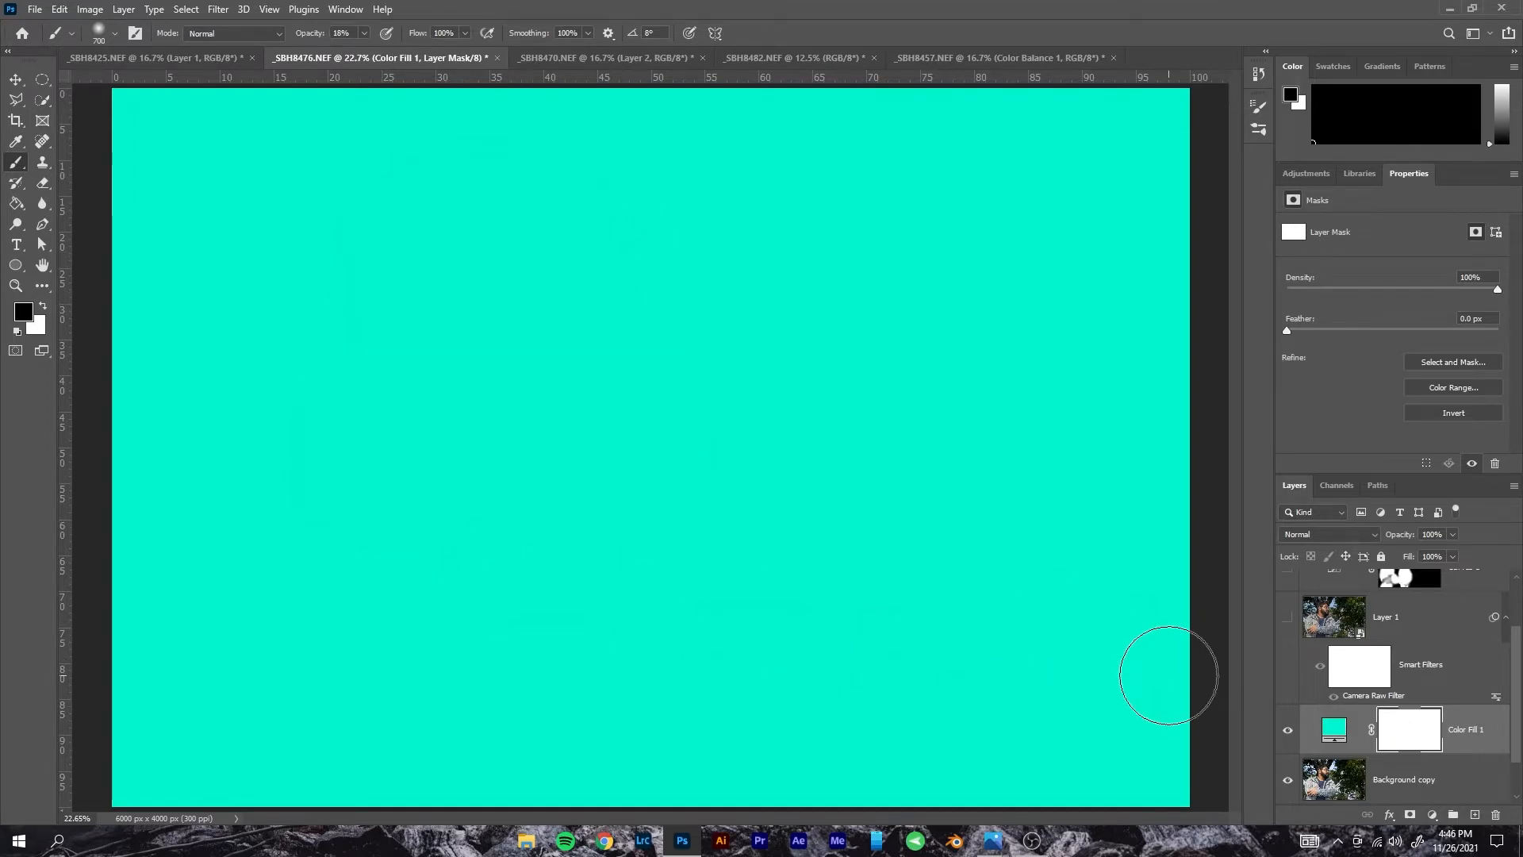
key("ctrl+i")
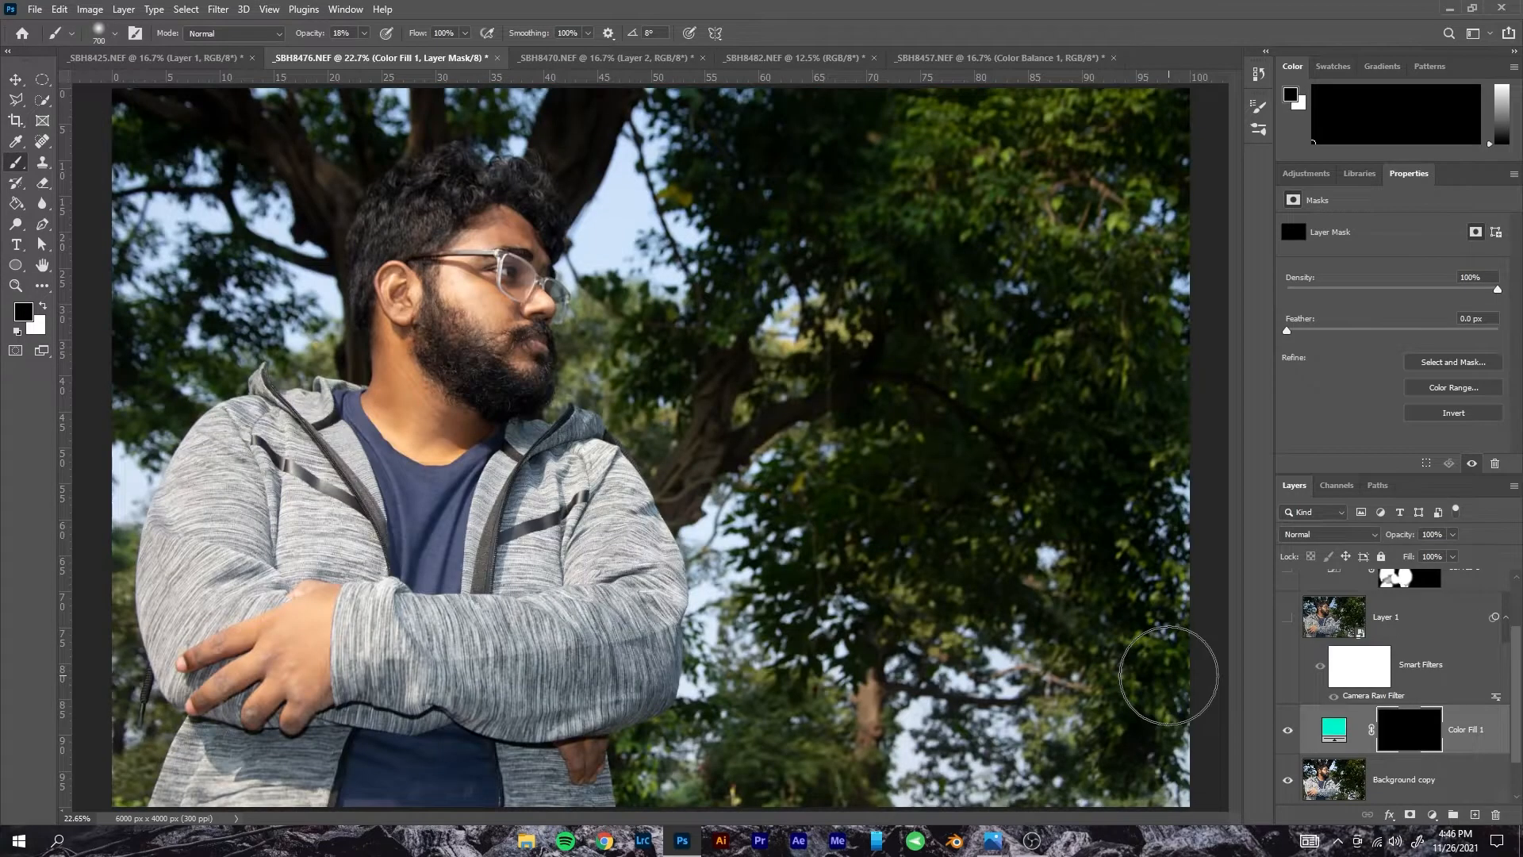
- Paint white on the black mask over the trees beside the man with the Brush at 100% opacity
left_click(364, 33)
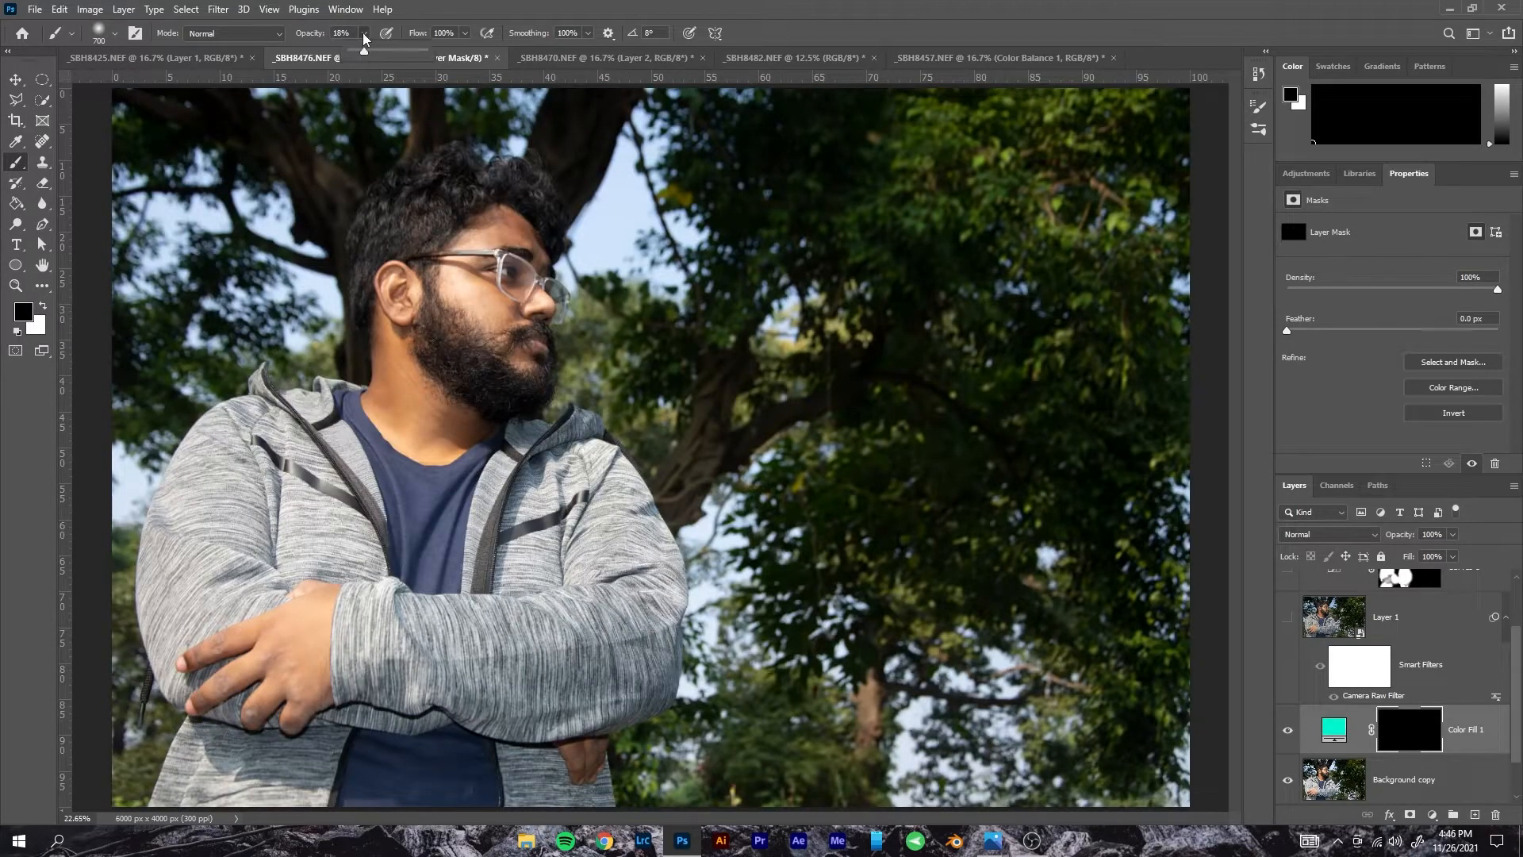
left_click_drag(365, 51, 479, 60)
left_click(1010, 321)
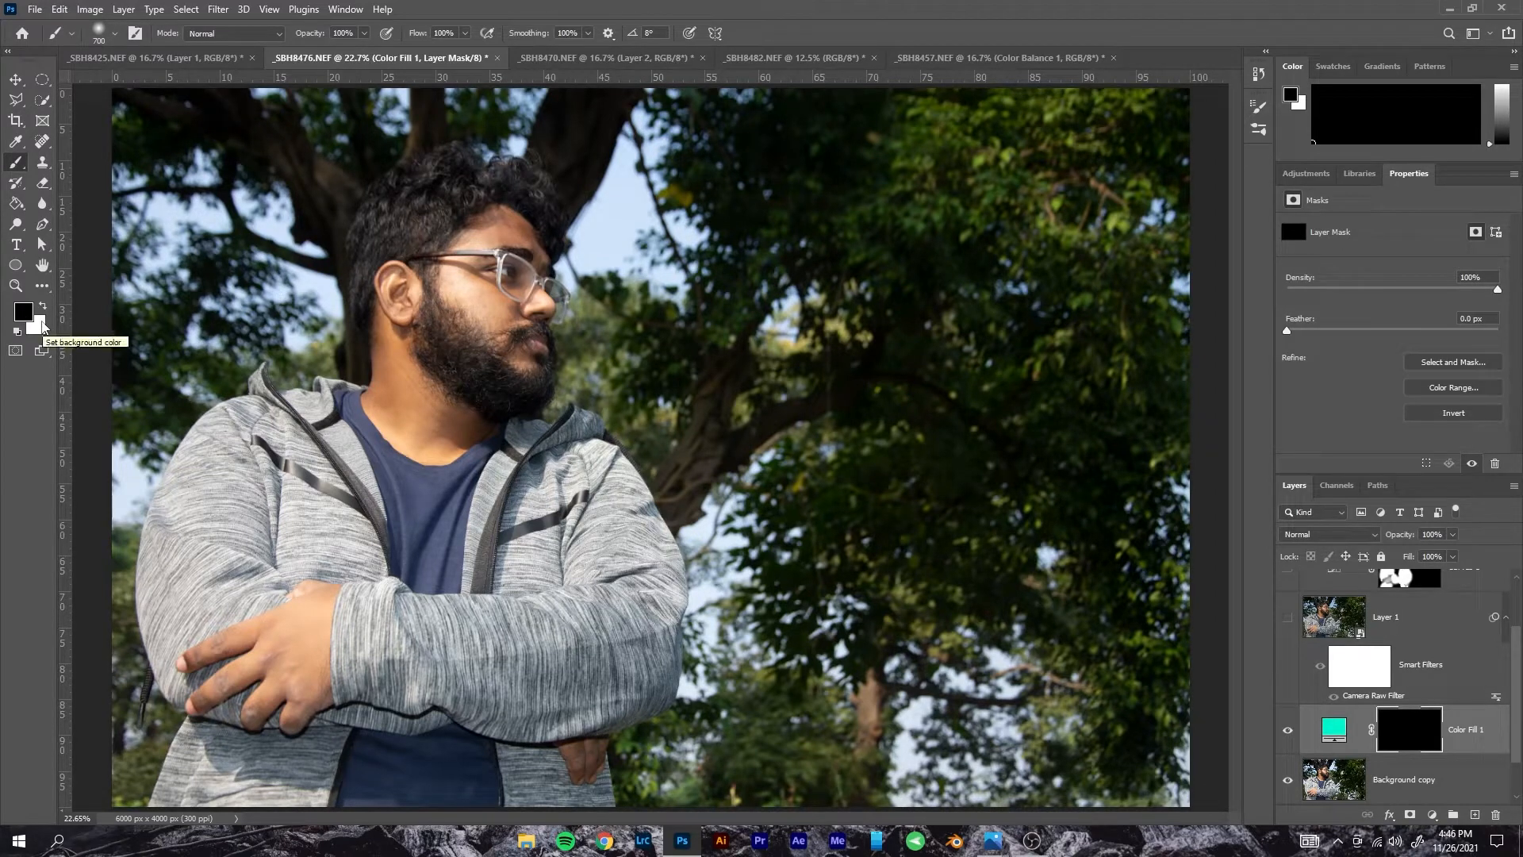
left_click(43, 306)
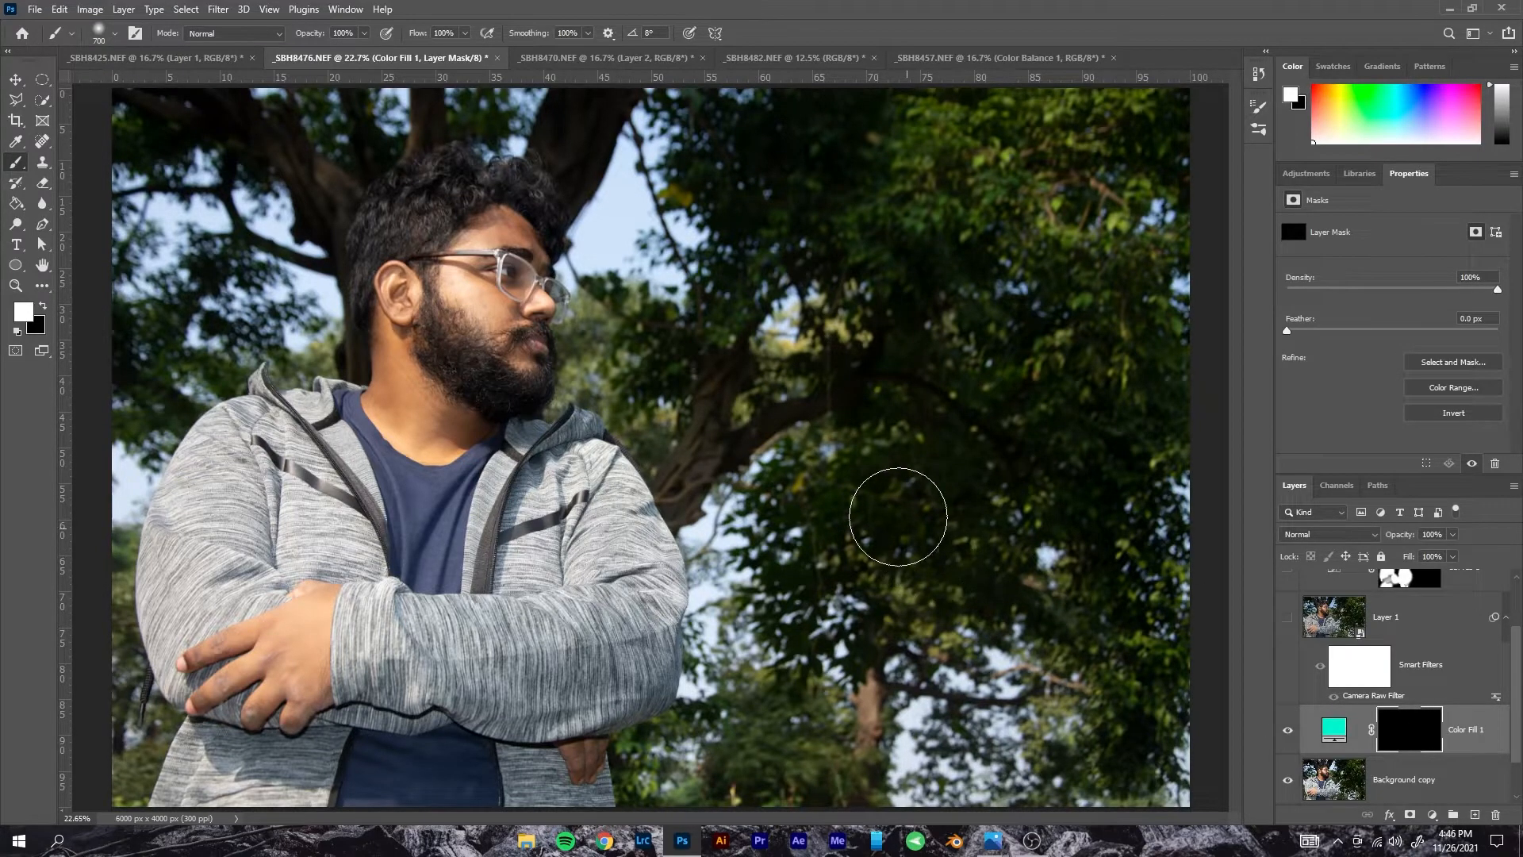
mouse_move(966, 408)
left_mouse_down()
mouse_move(838, 572)
mouse_move(984, 381)
left_mouse_up()
mouse_move(834, 257)
left_mouse_down()
mouse_move(762, 401)
mouse_move(904, 612)
left_mouse_up()
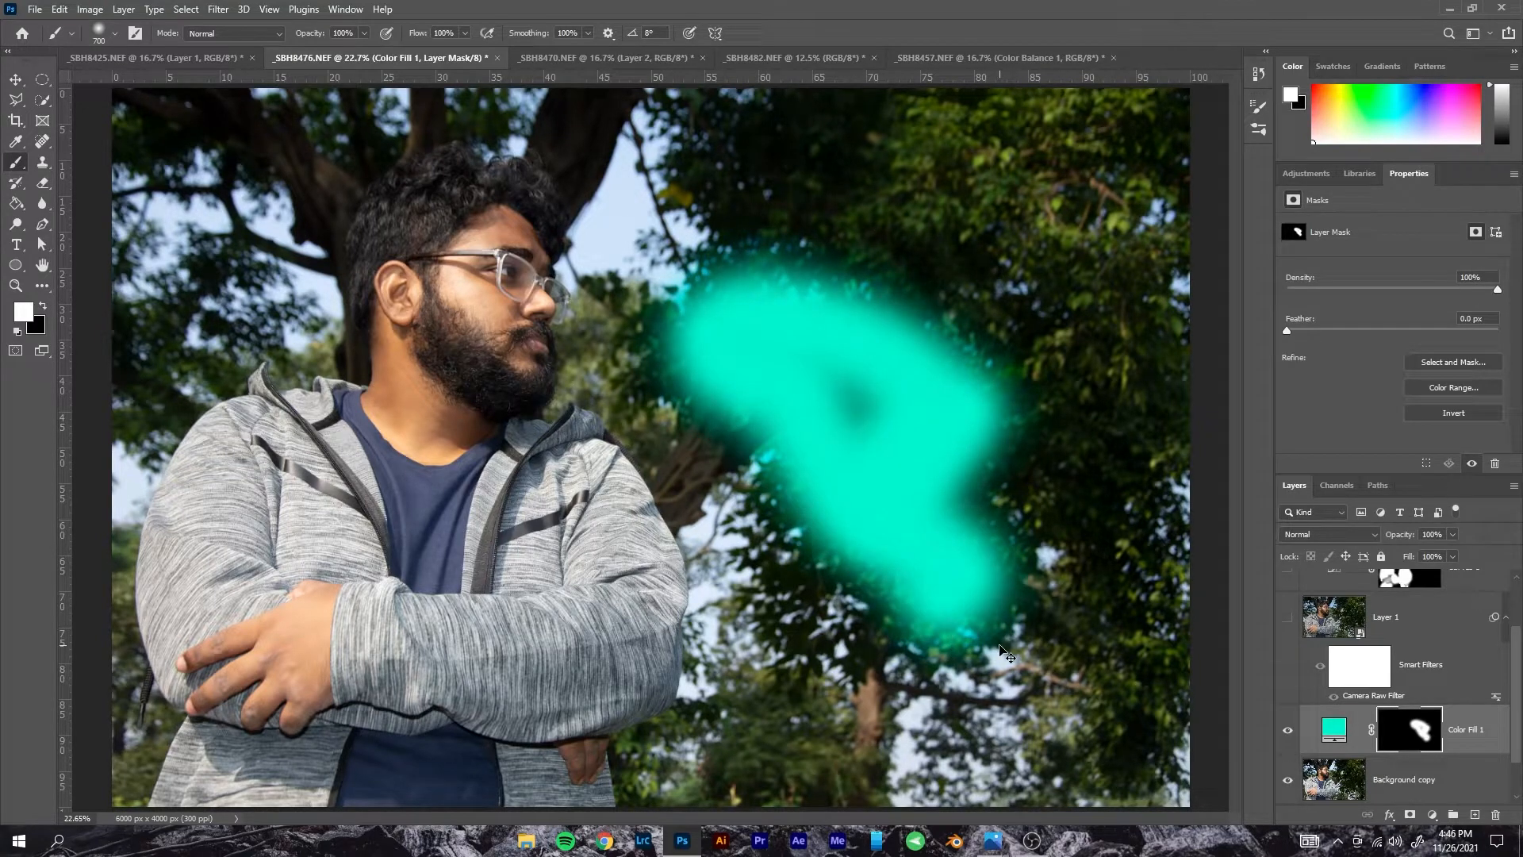
- Undo the white stroke, invert the mask back to white, and preview blend modes such as Subtract on the color fill
key("ctrl+z")
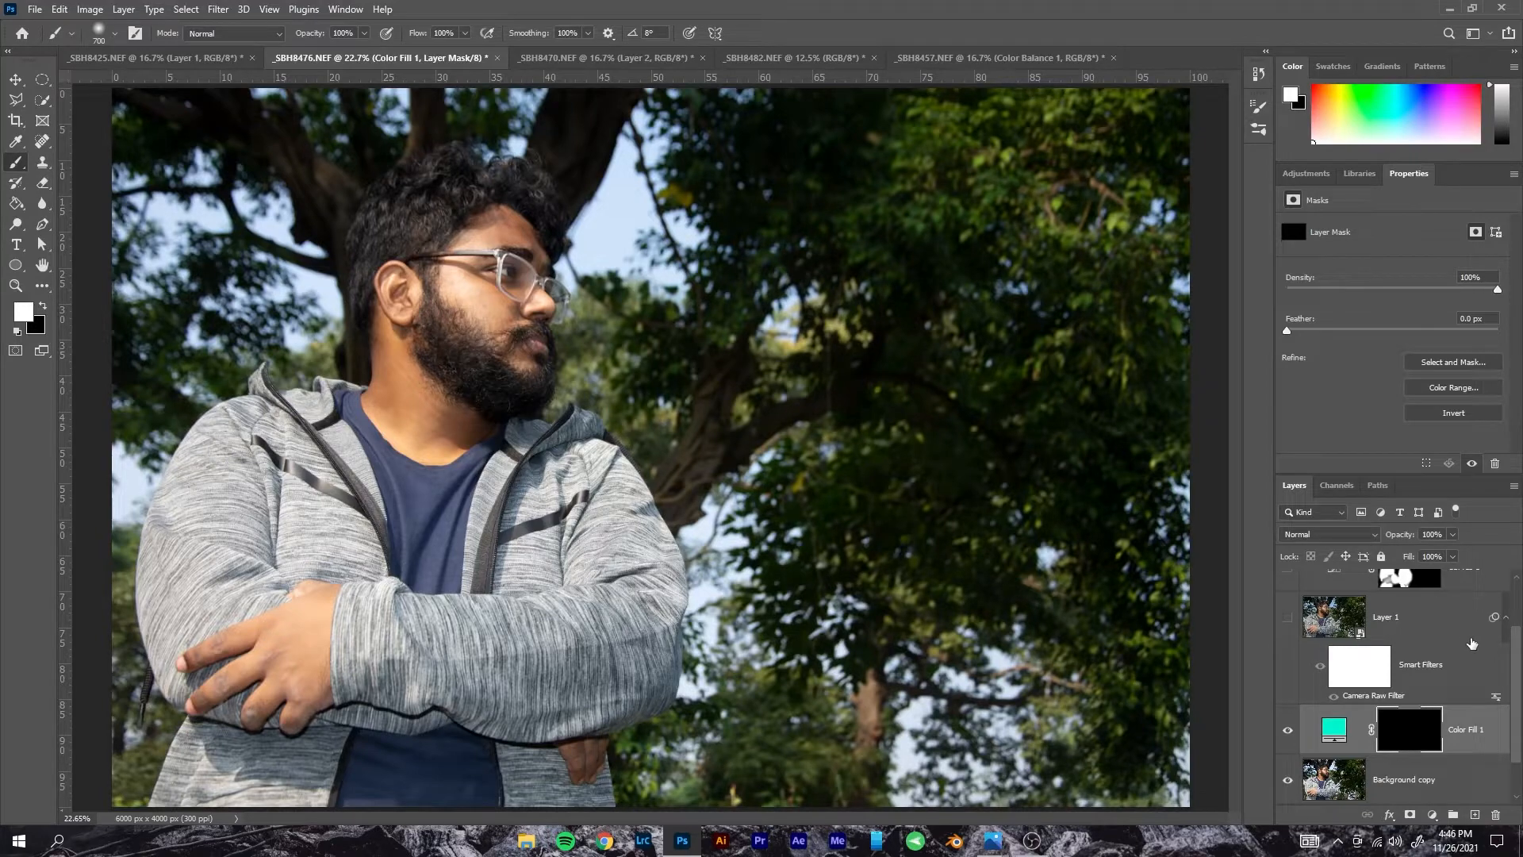
key("ctrl+i")
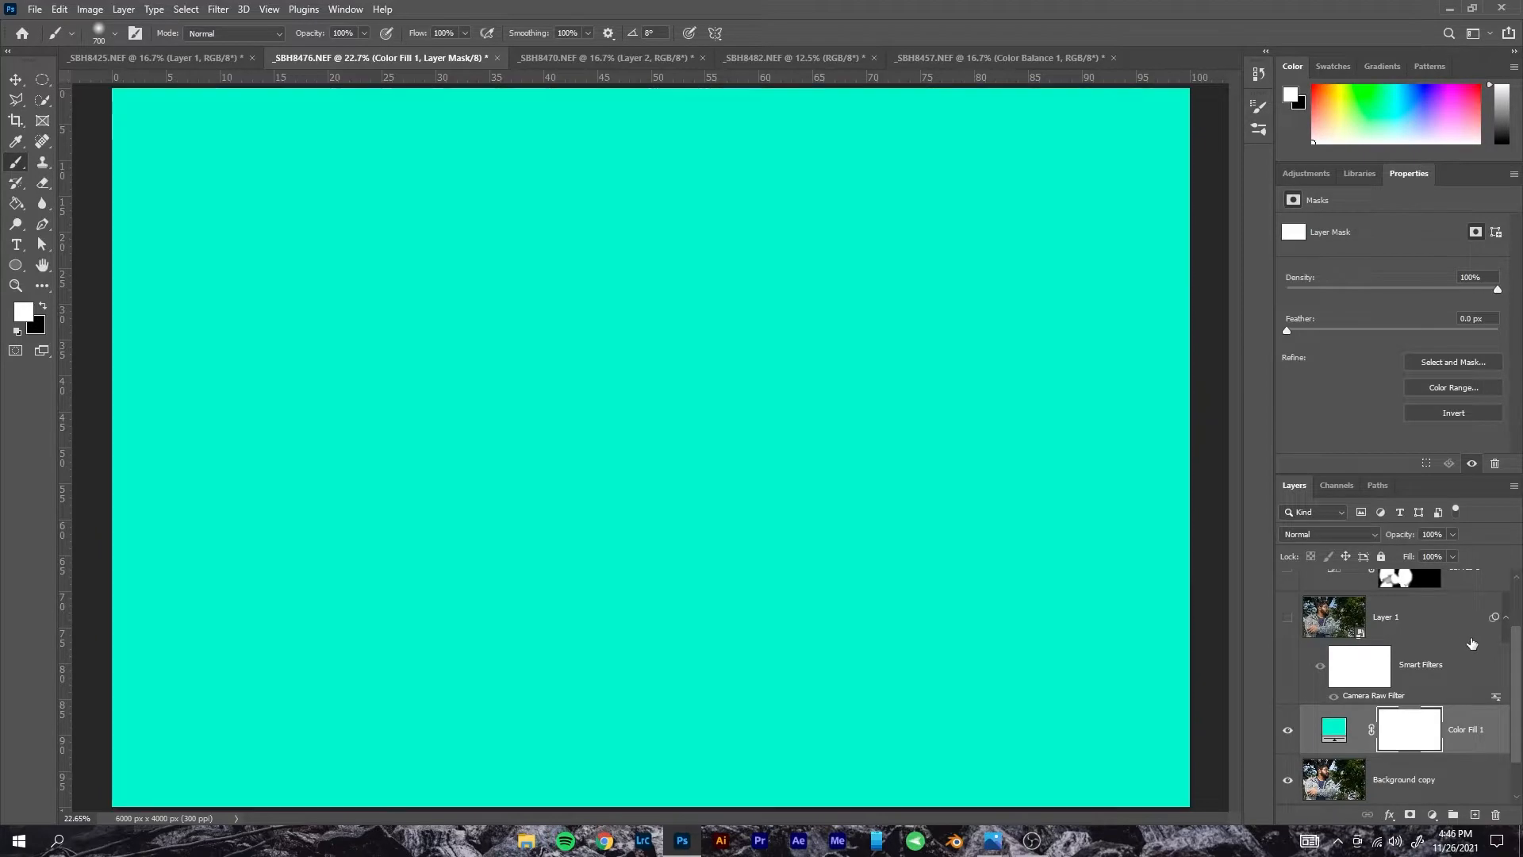
left_click(1330, 533)
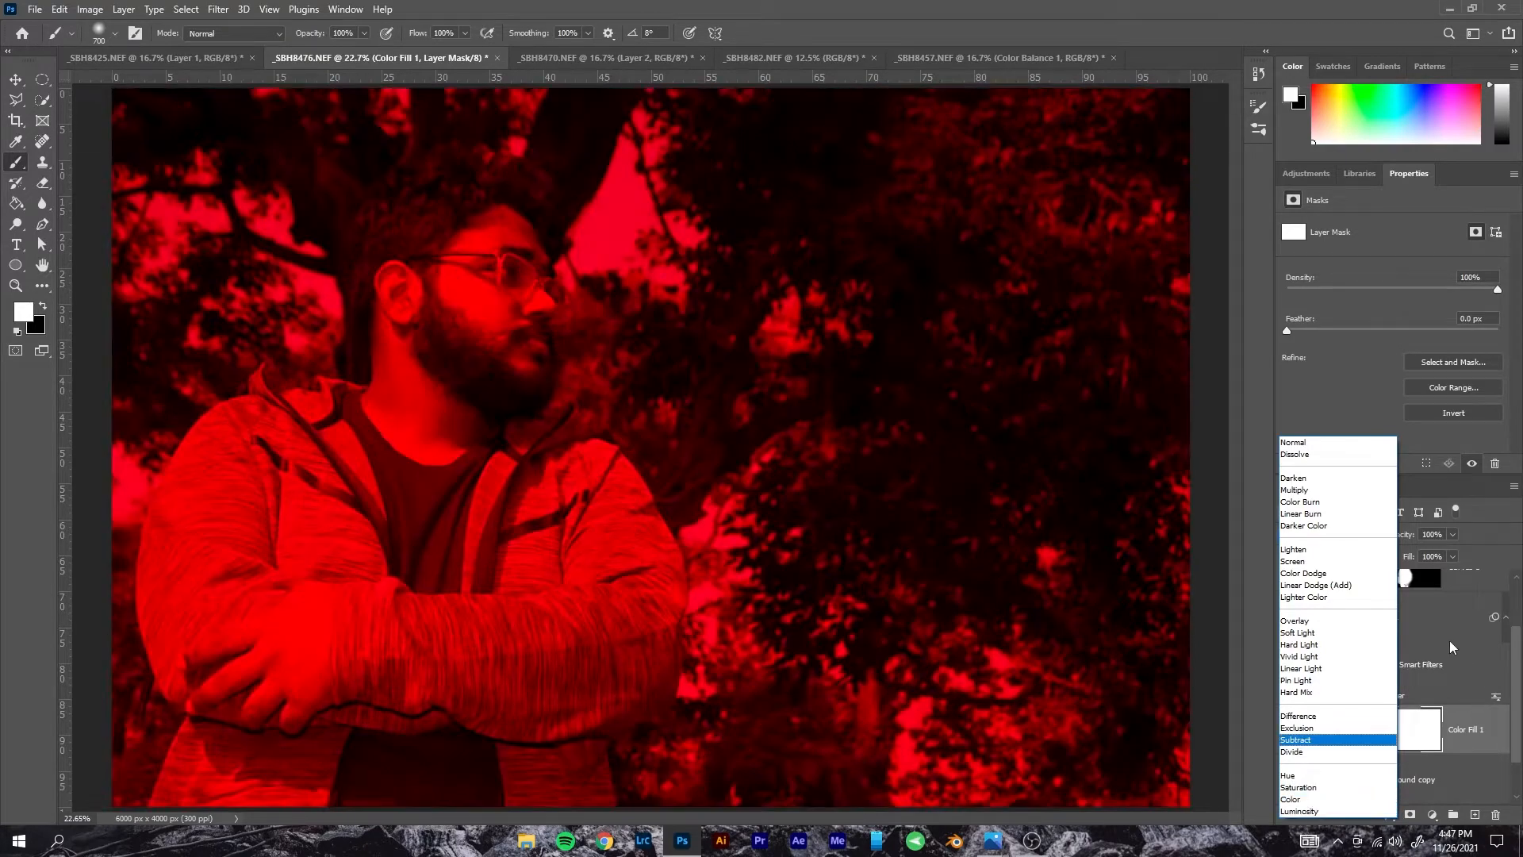
left_click(1451, 642)
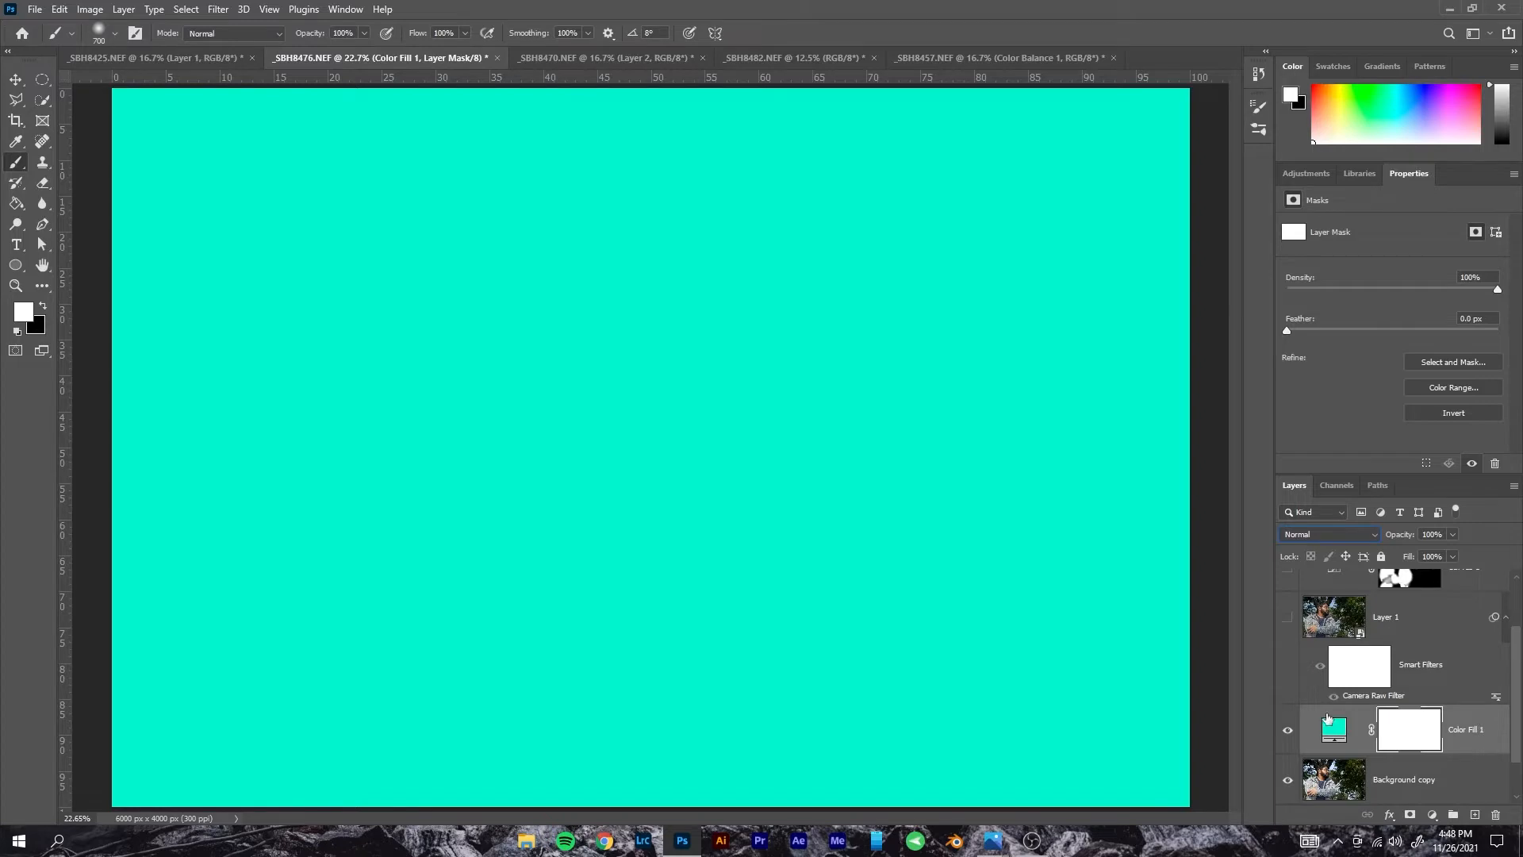
- Hide the turquoise Color Fill 1 layer and delete it
left_click(1290, 729)
left_click(1325, 731)
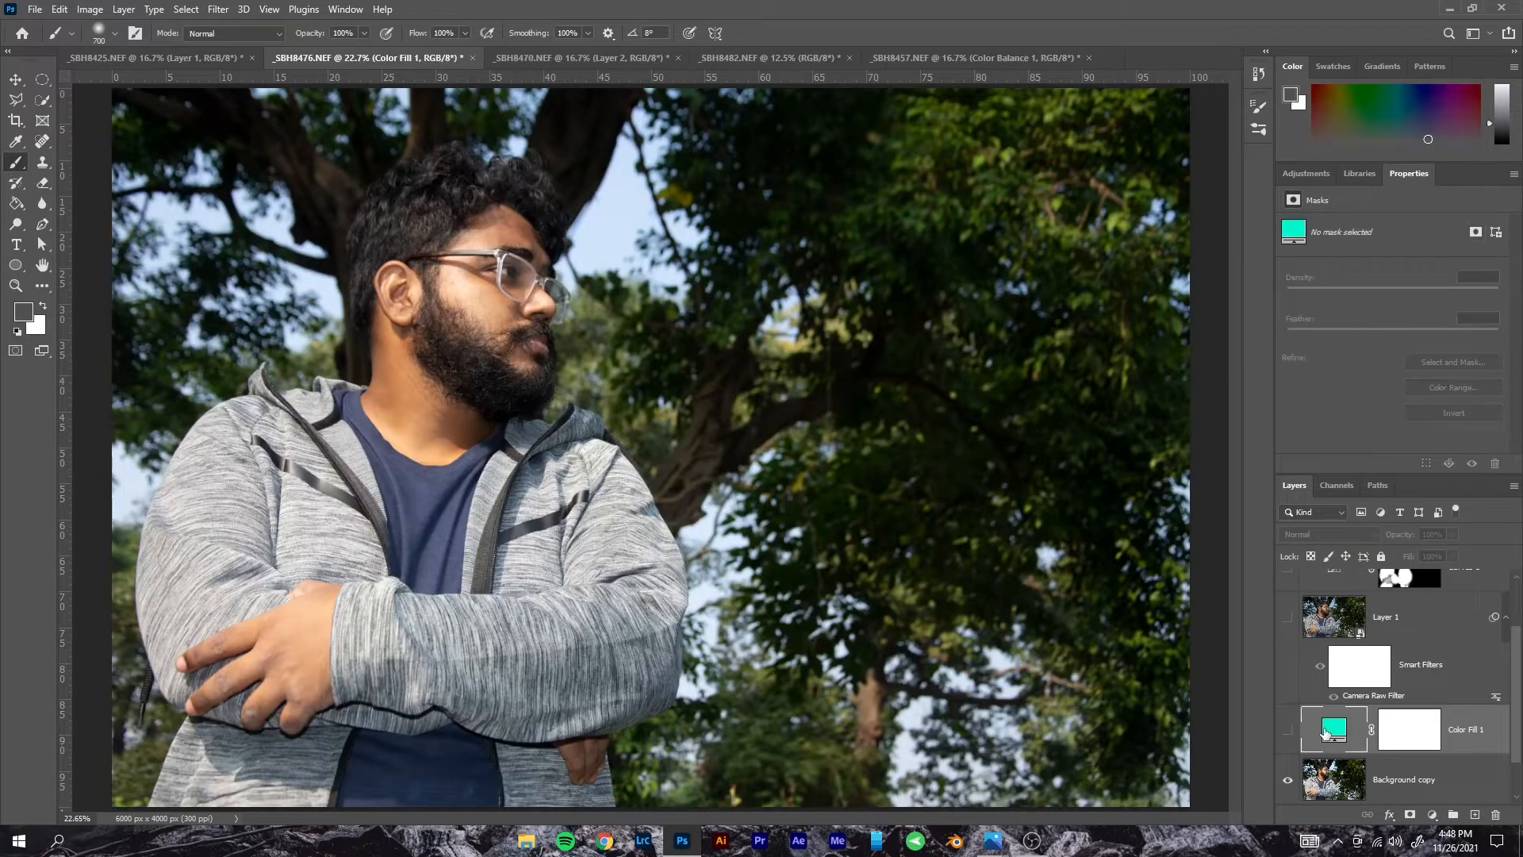
key("Delete")
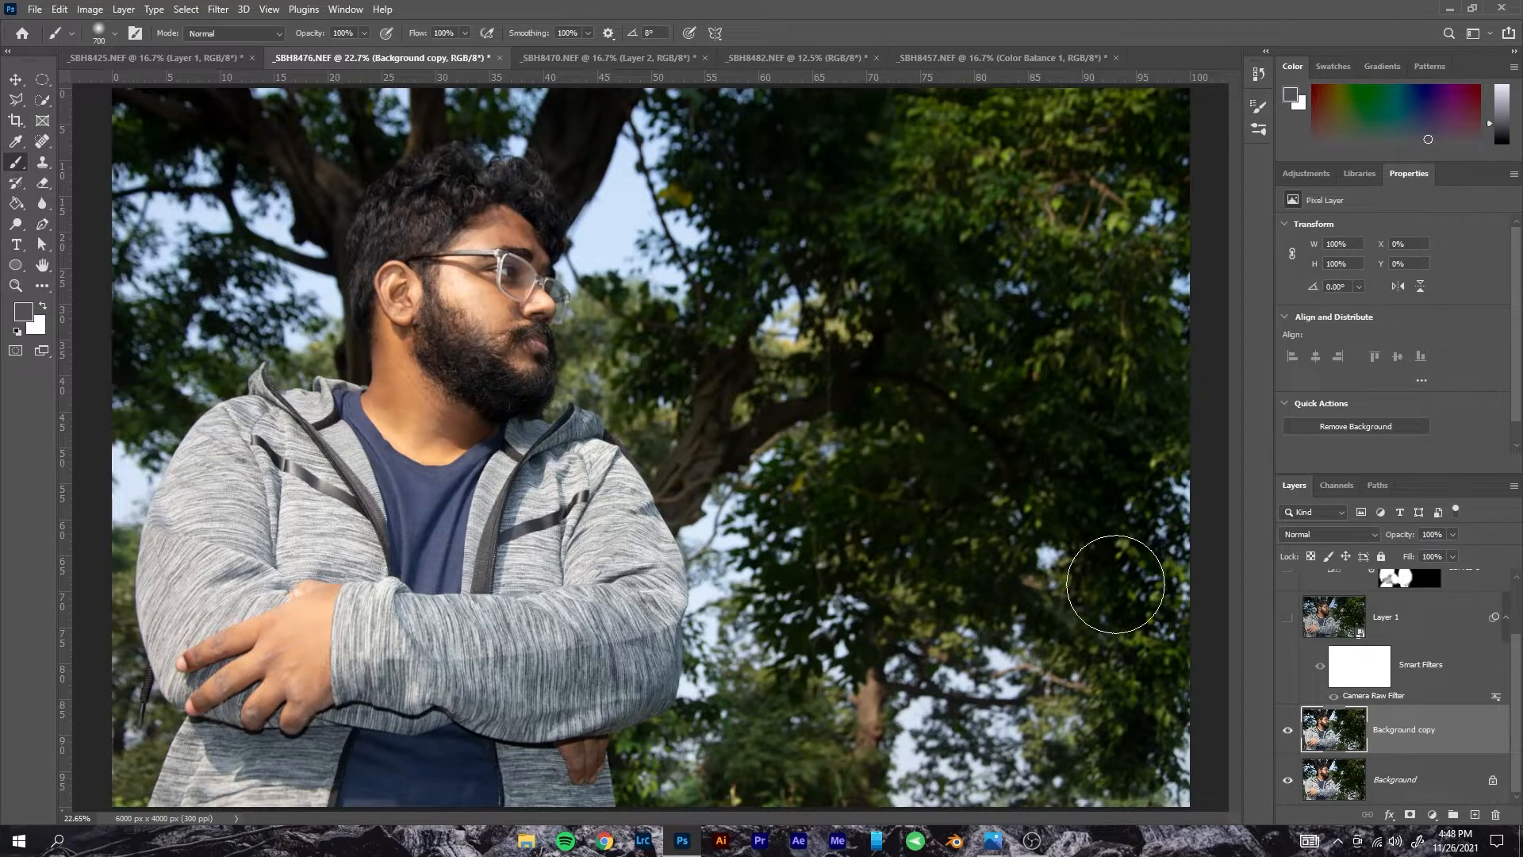
- Add a Gradient fill layer above Background copy and try the Basics presets, ending with Black, White
left_click(1433, 814)
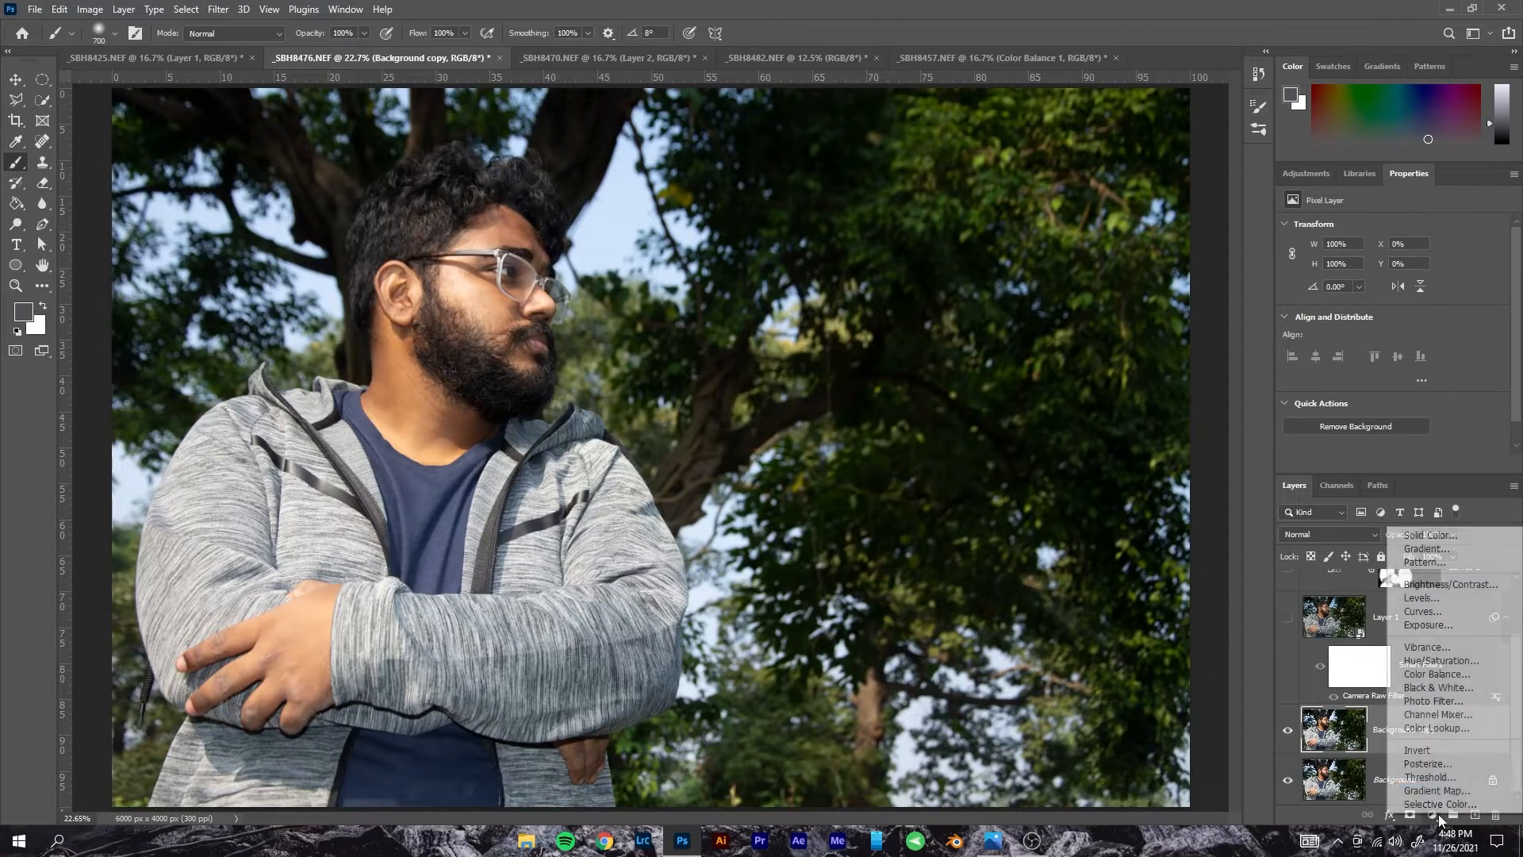
left_click(1438, 551)
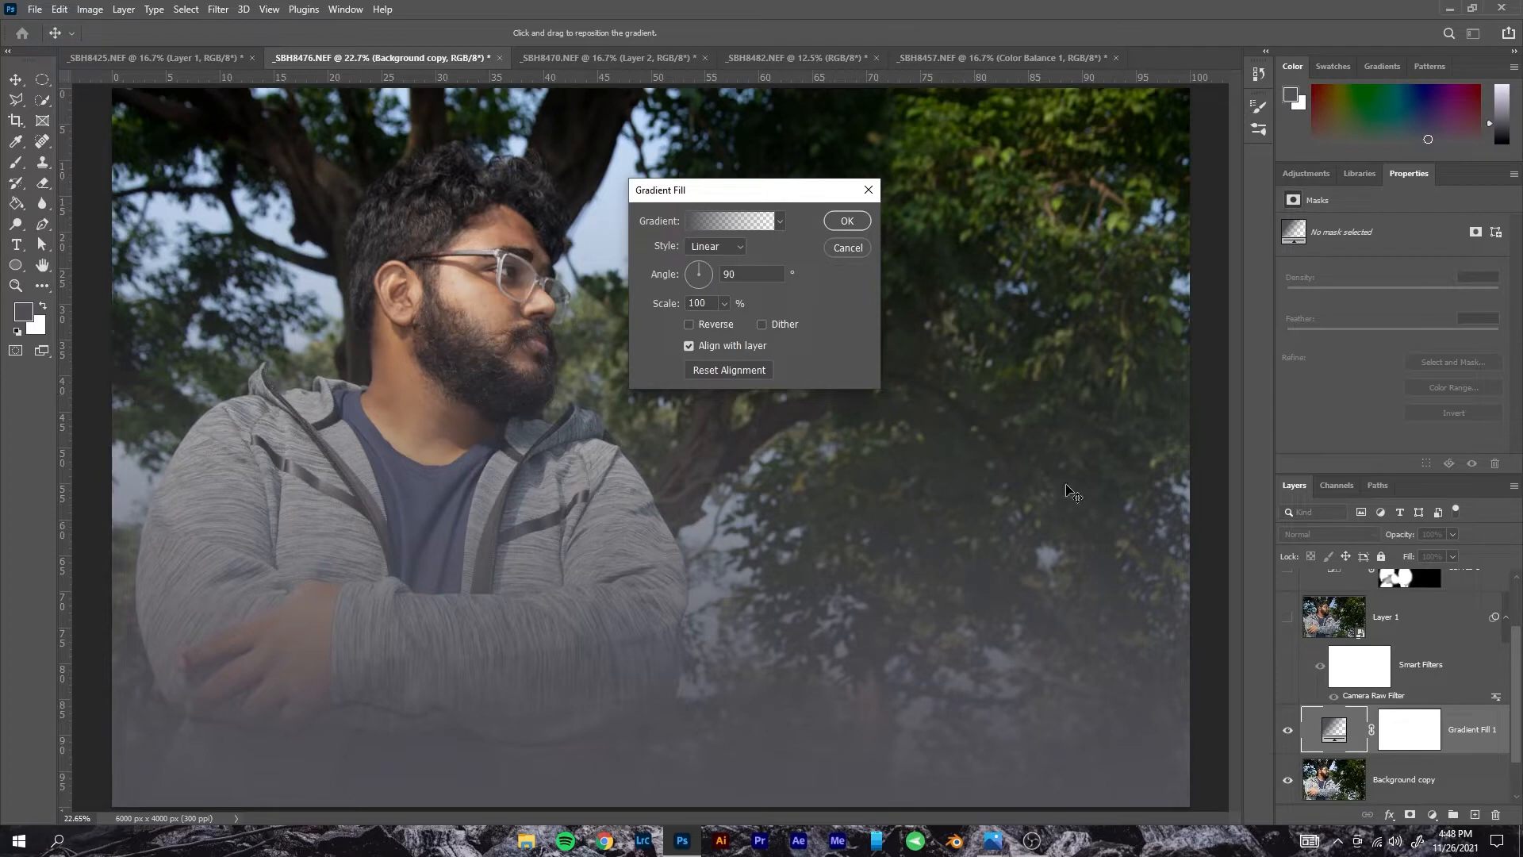
left_click(773, 225)
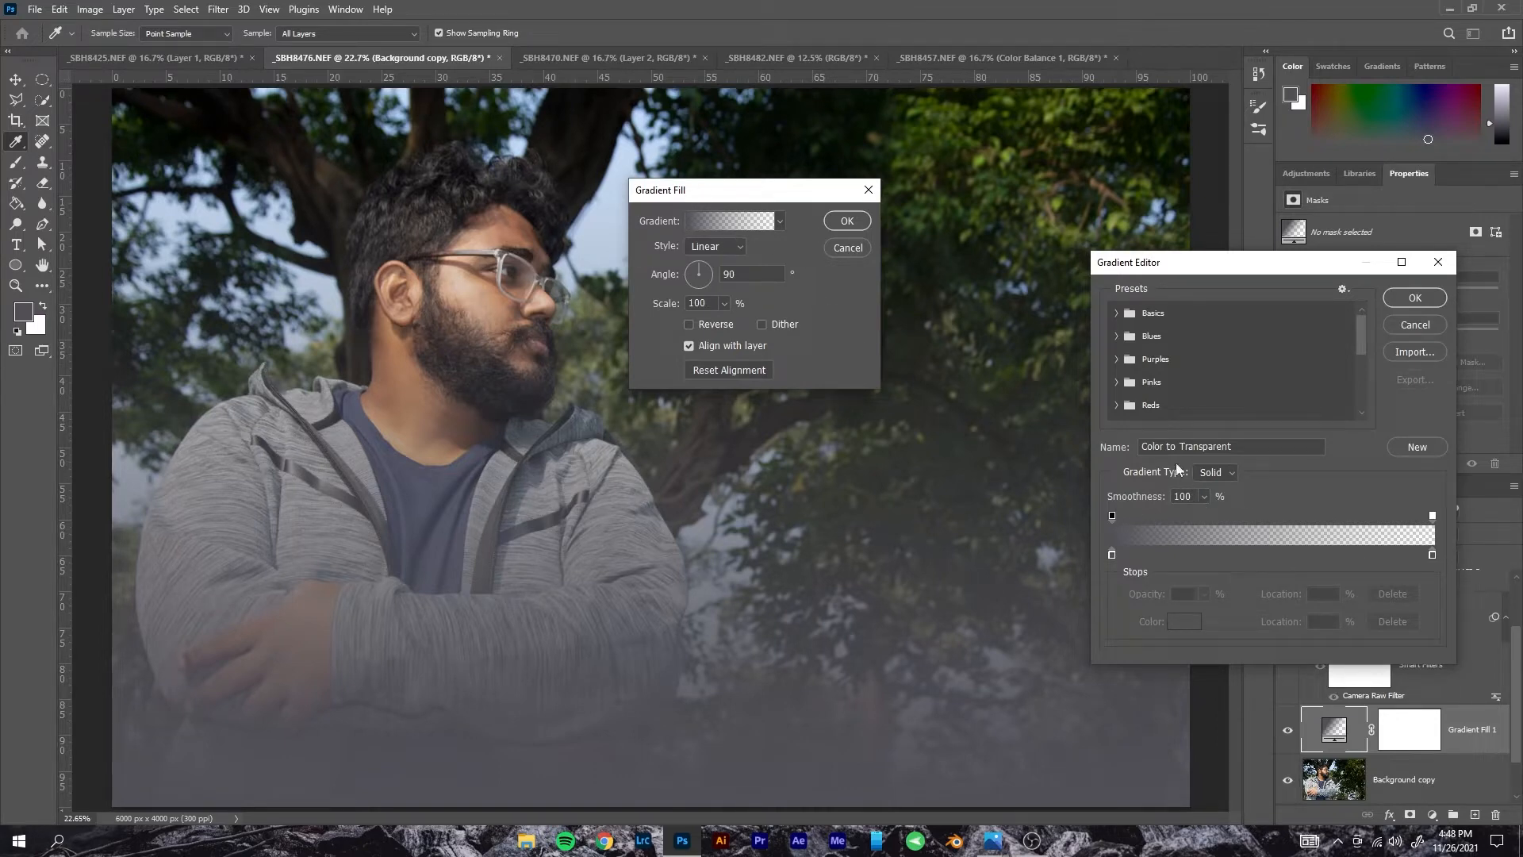
left_click(1118, 314)
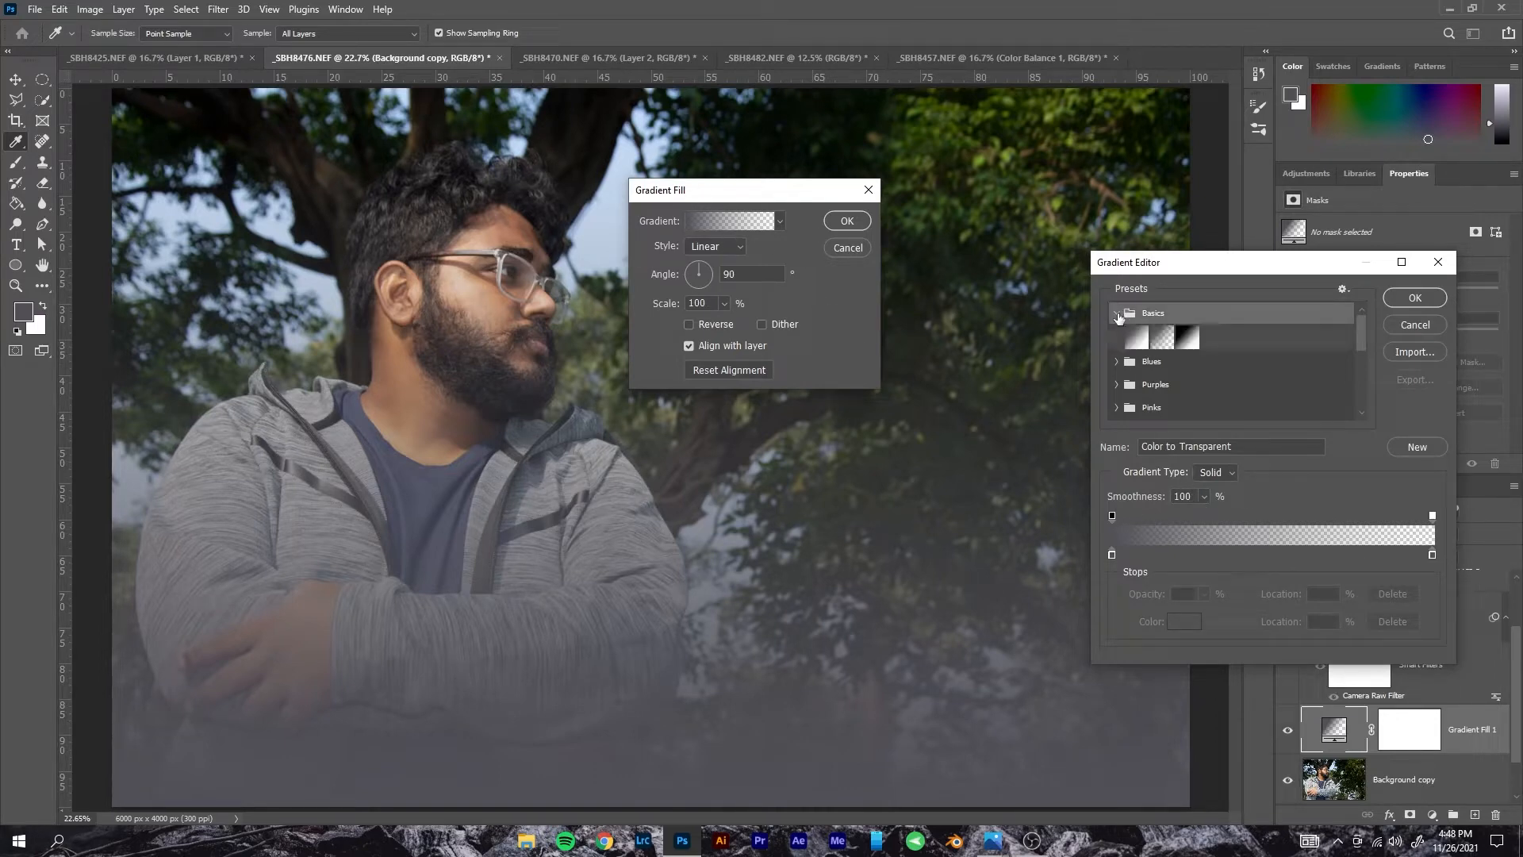
left_click(1138, 340)
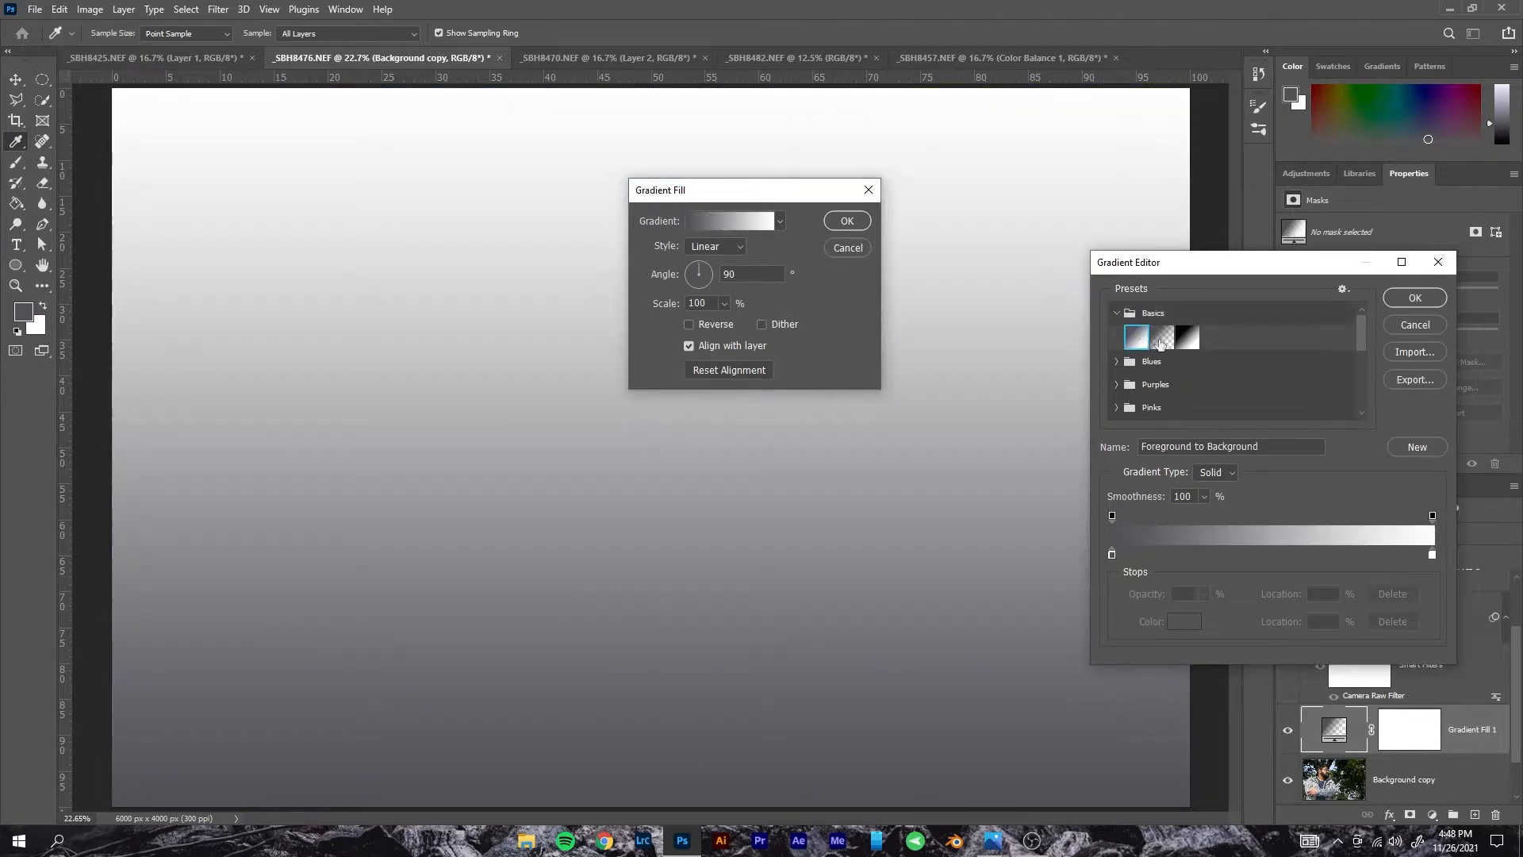
left_click(1161, 342)
left_click(1186, 340)
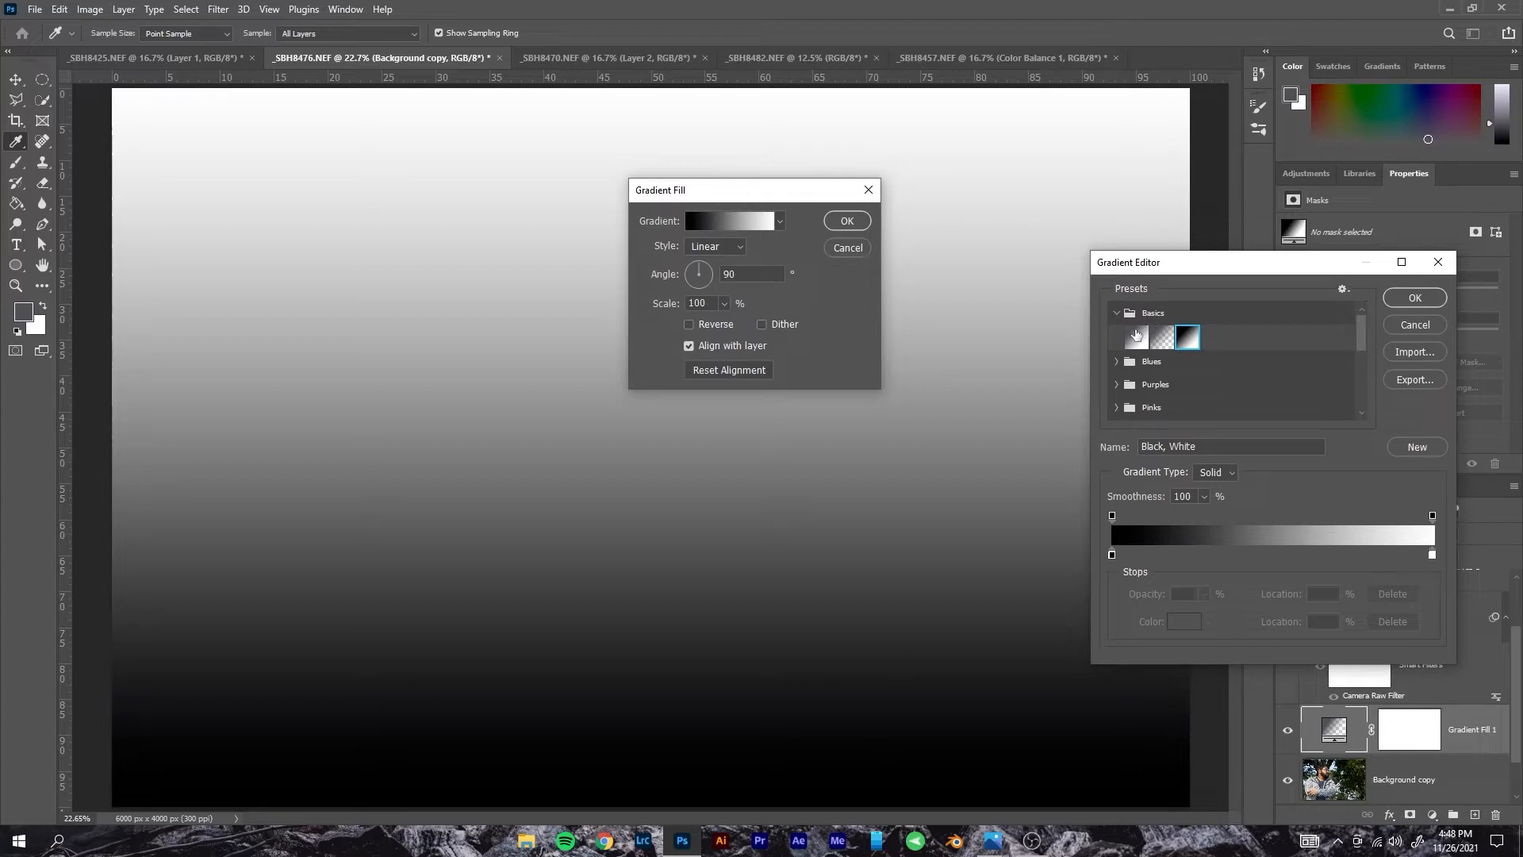
- Apply the Blue_02 preset from the Blues group to the gradient fill
left_click(1117, 364)
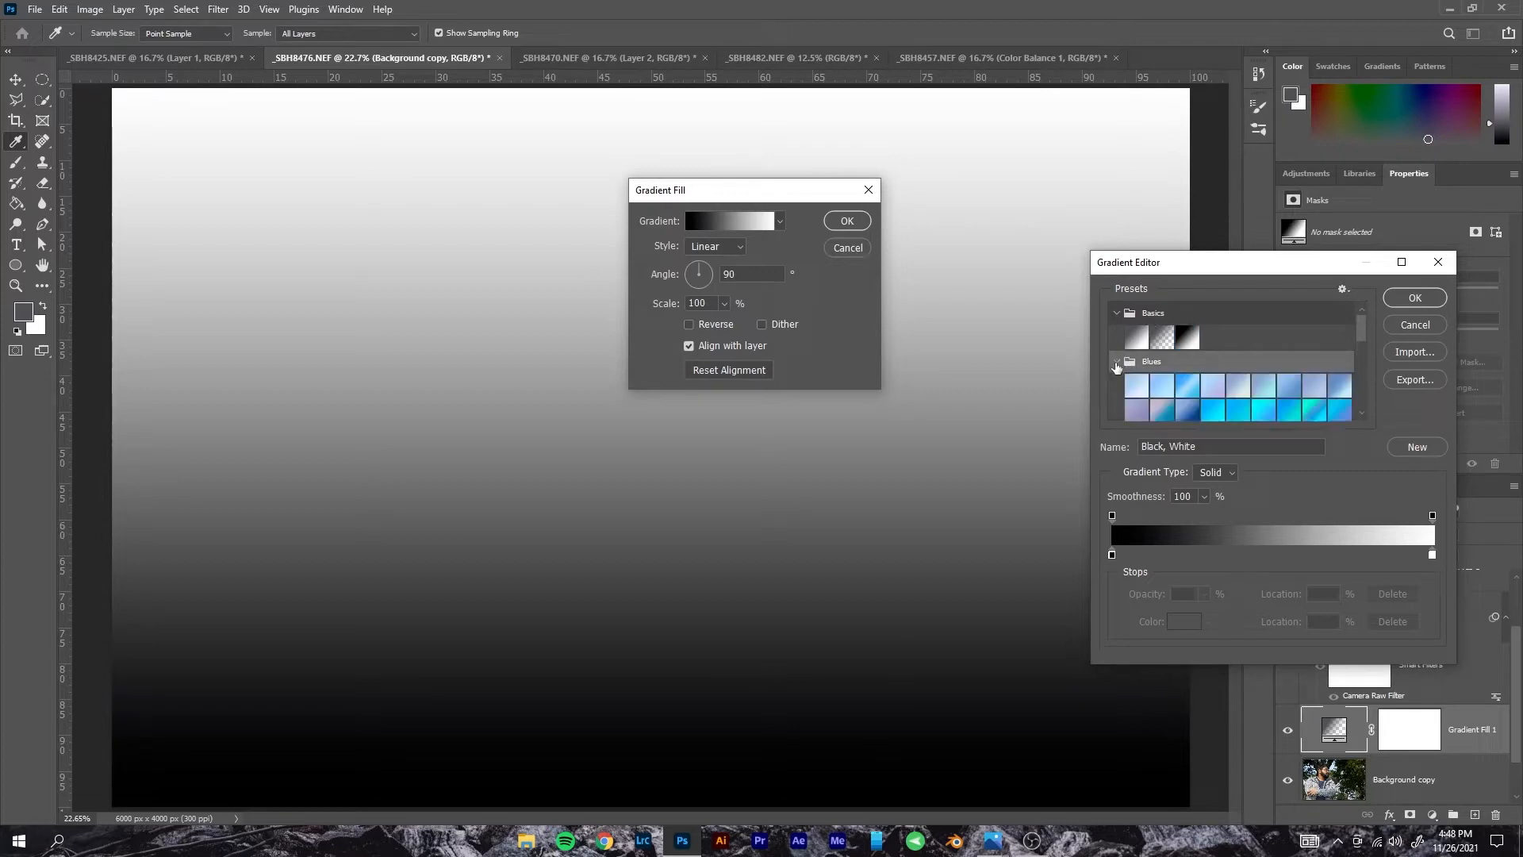
left_click(1136, 386)
left_click(1156, 389)
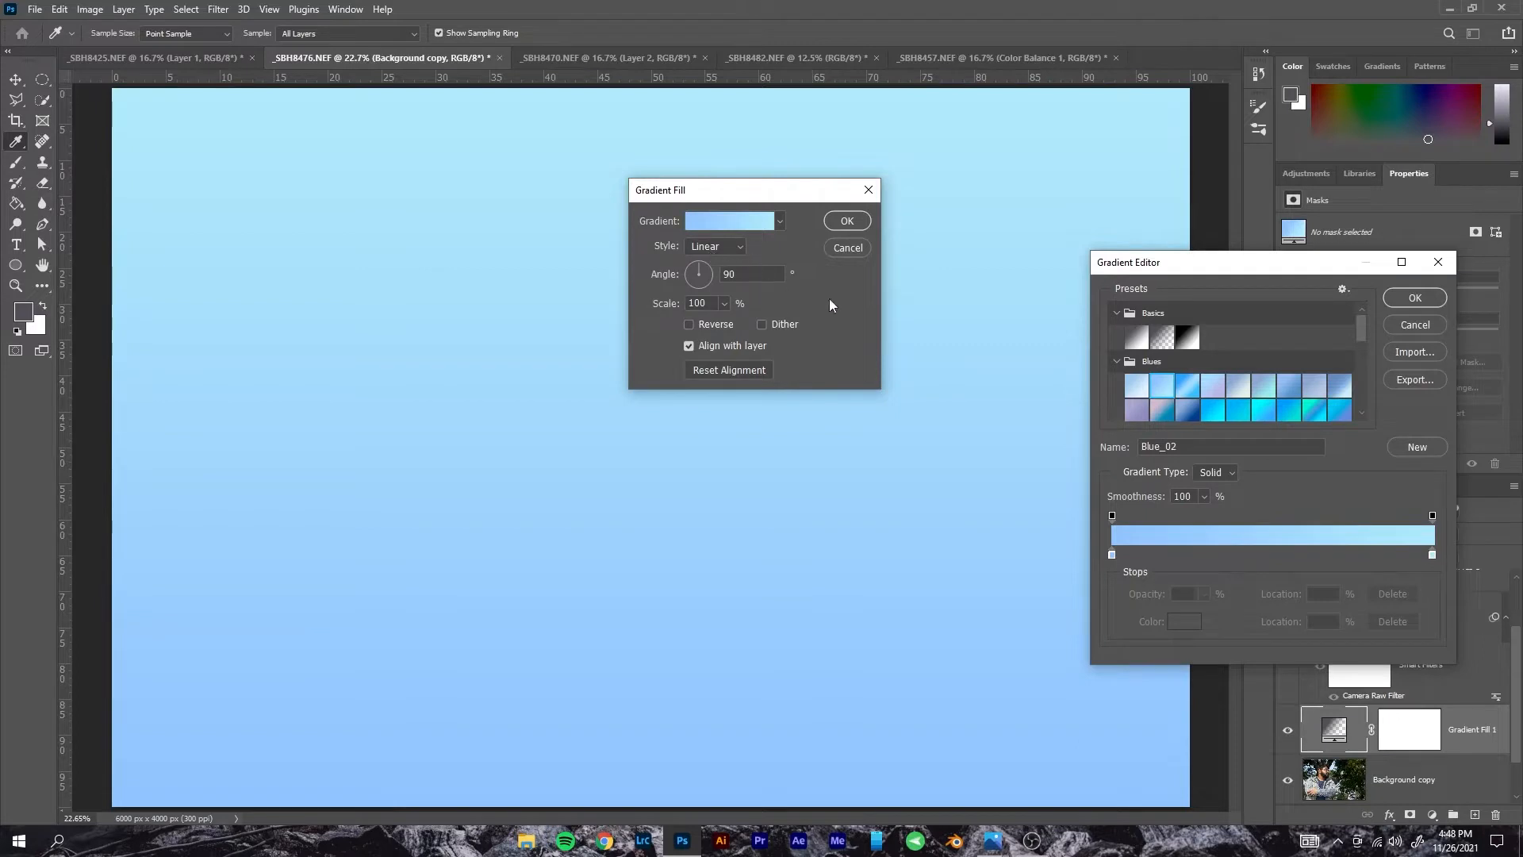
left_click(1414, 298)
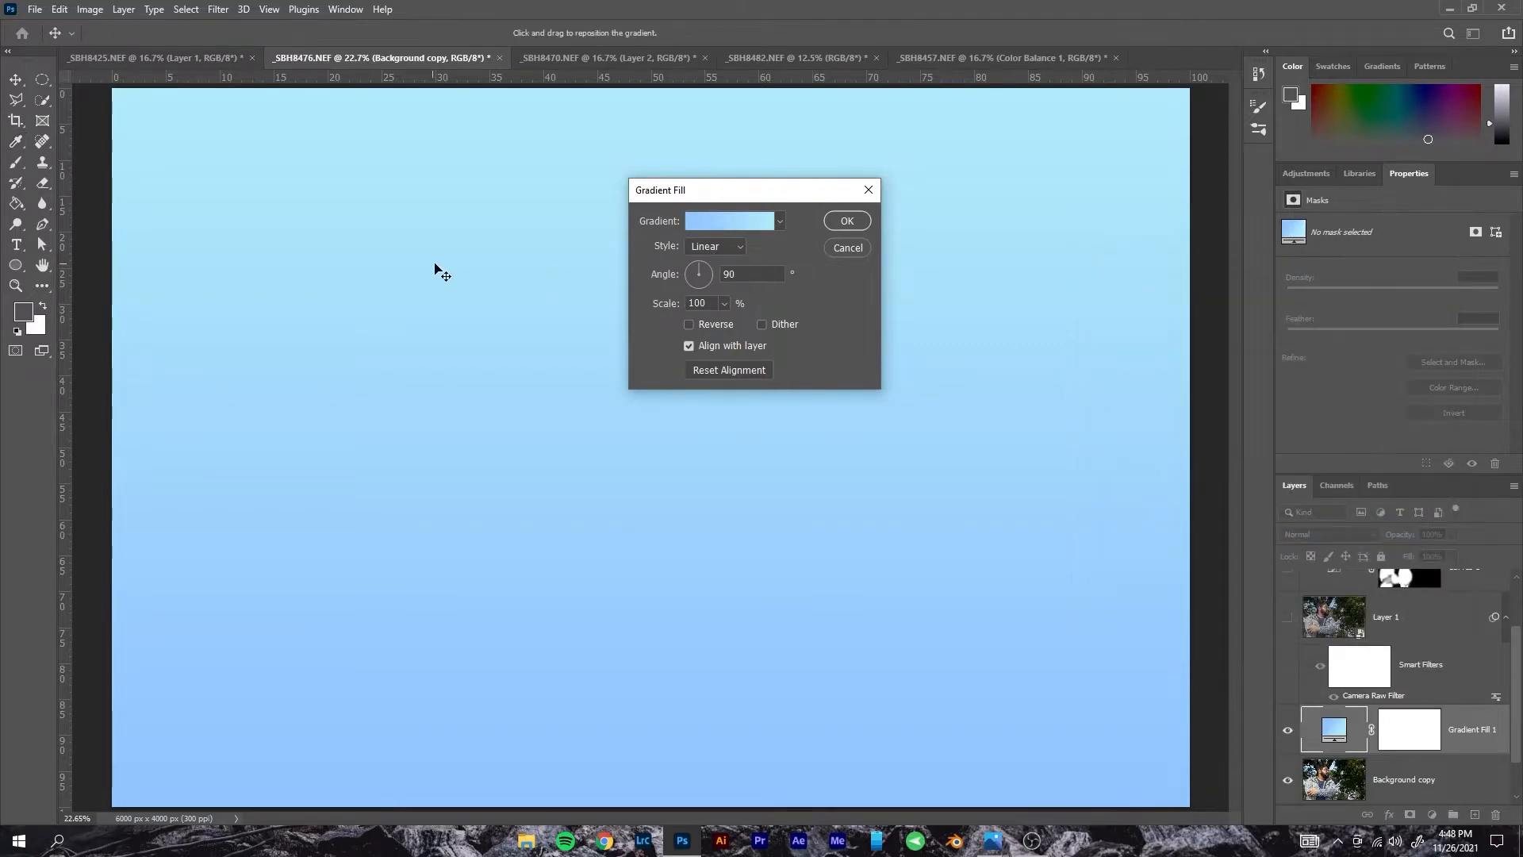
- Try the Radial and Angle styles on the blue gradient fill and rotate its angle slightly
left_click(725, 249)
left_click(714, 261)
left_click(723, 247)
left_click(714, 275)
left_click(718, 247)
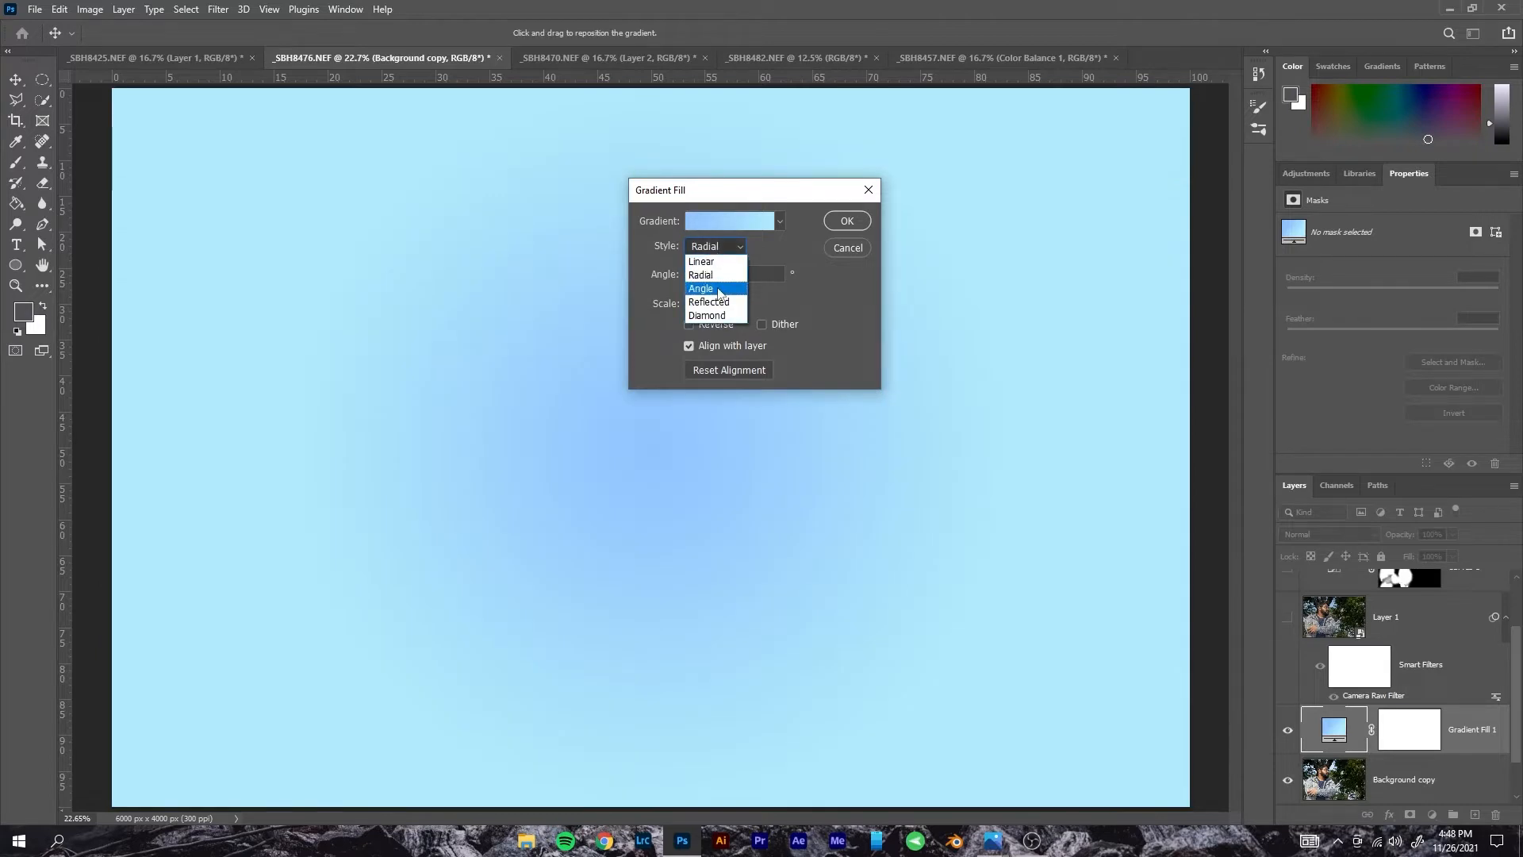
left_click(718, 291)
left_click(712, 247)
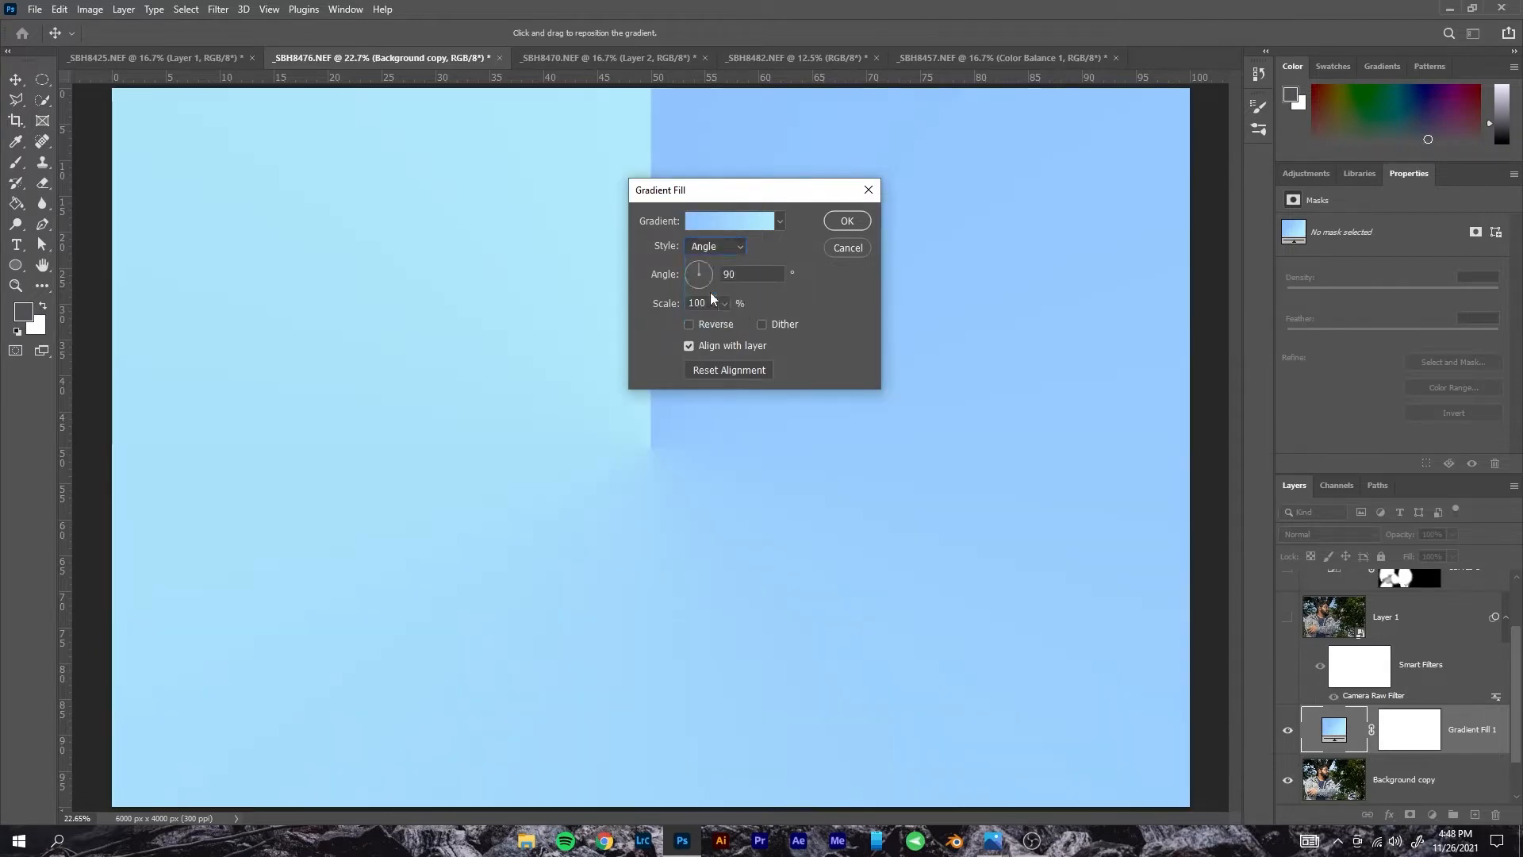
mouse_move(703, 272)
left_mouse_down()
mouse_move(667, 275)
mouse_move(711, 273)
left_mouse_up()
- Try the Reflected style on the gradient fill and rotate it until the bands run nearly vertical
left_click(716, 246)
left_click(711, 305)
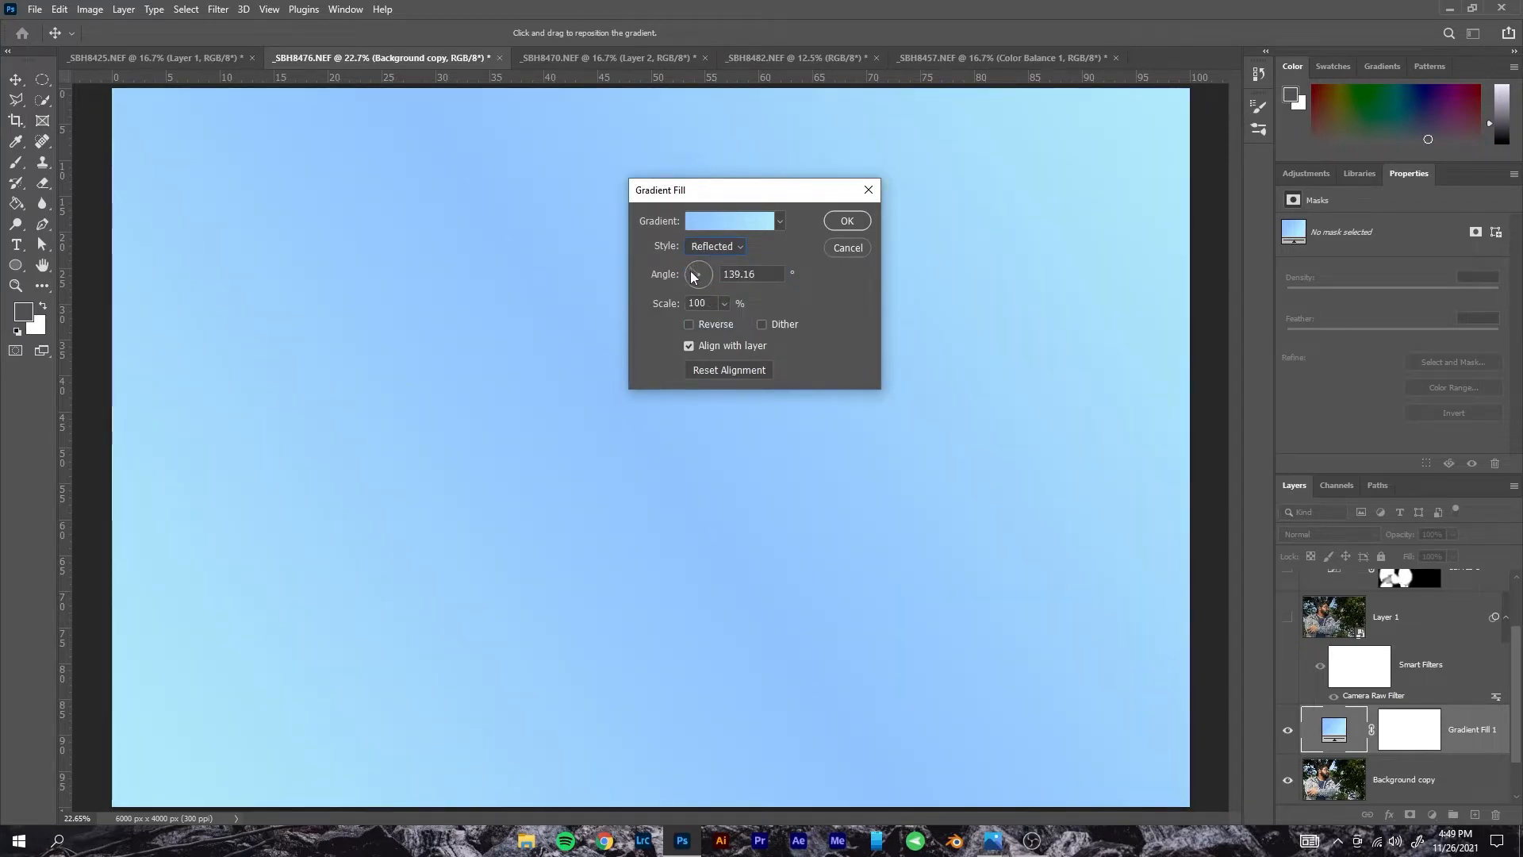
left_click_drag(692, 275, 668, 279)
- Set the gradient style to Diamond, rotate its angle to 66.48°, and accept the gradient fill
left_click(721, 244)
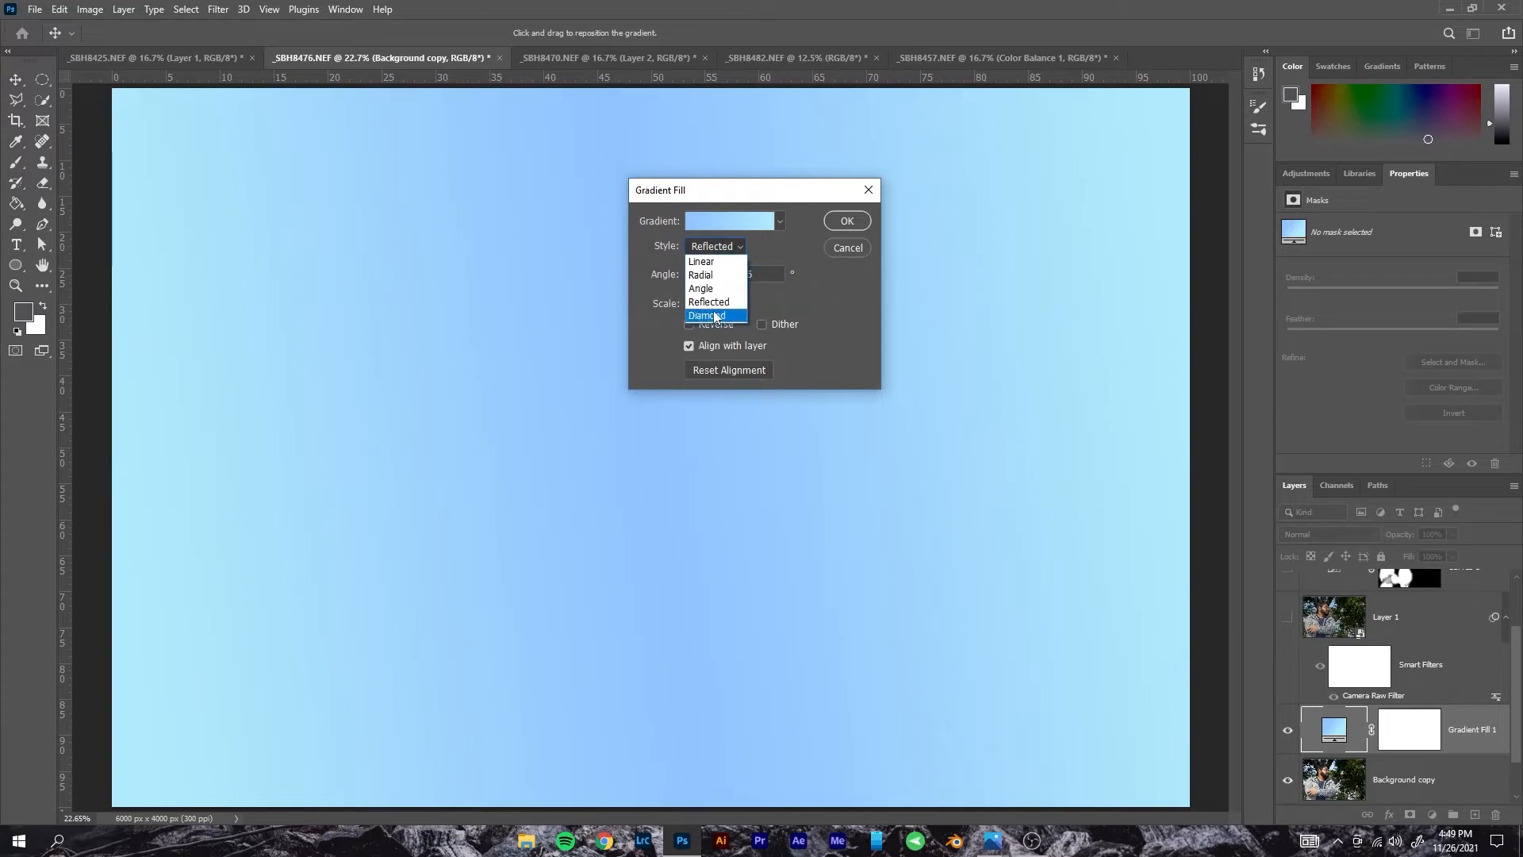
left_click(712, 313)
left_click_drag(708, 265, 704, 263)
left_click(842, 222)
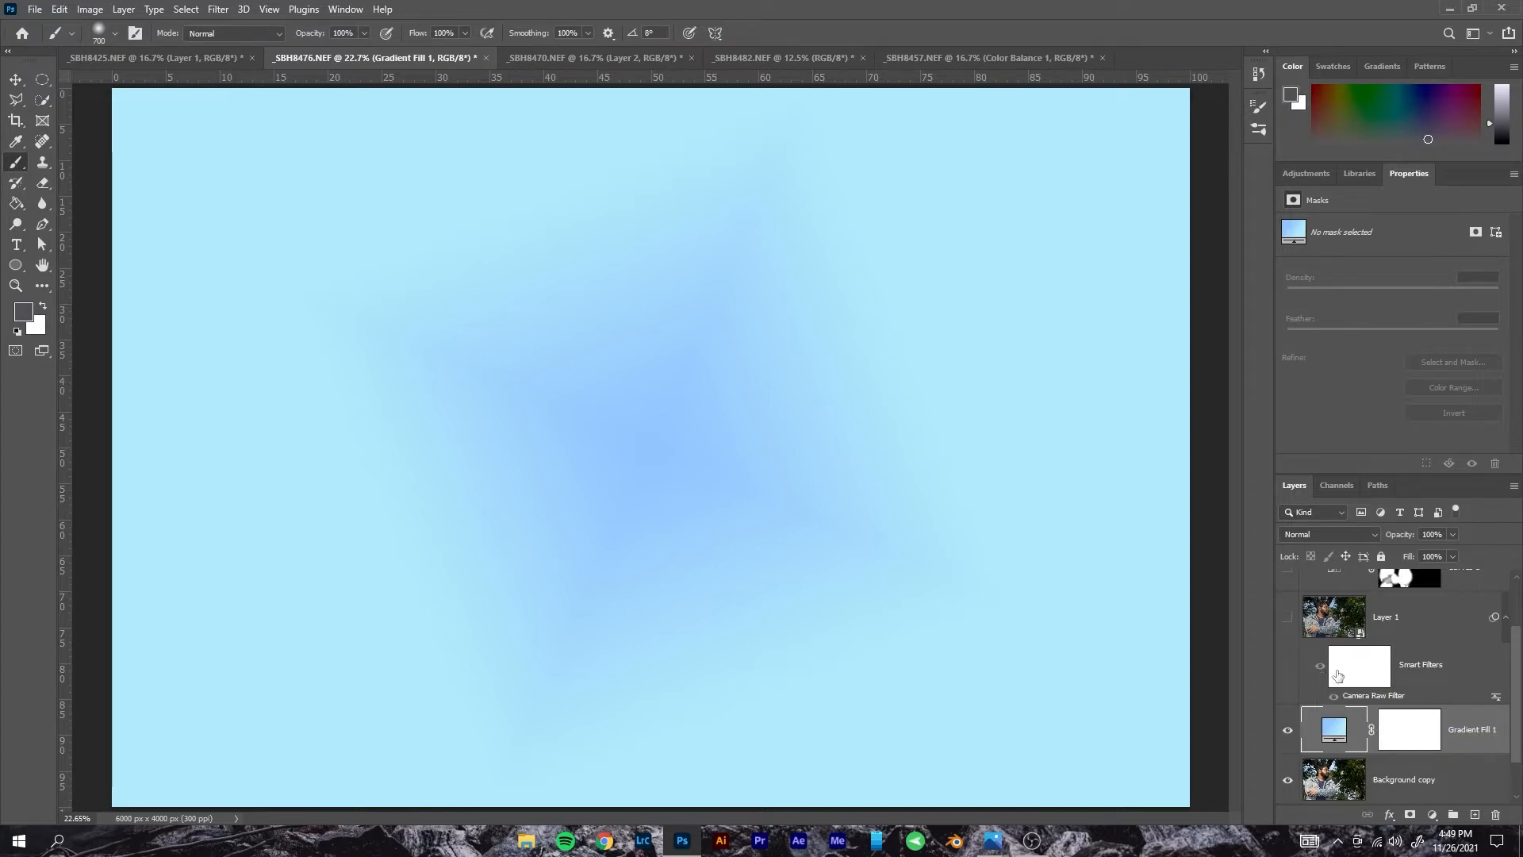
- Reopen Gradient Fill 1, apply the Foreground to Transparent preset, and set its starting colour stop to black
double_click(1336, 734)
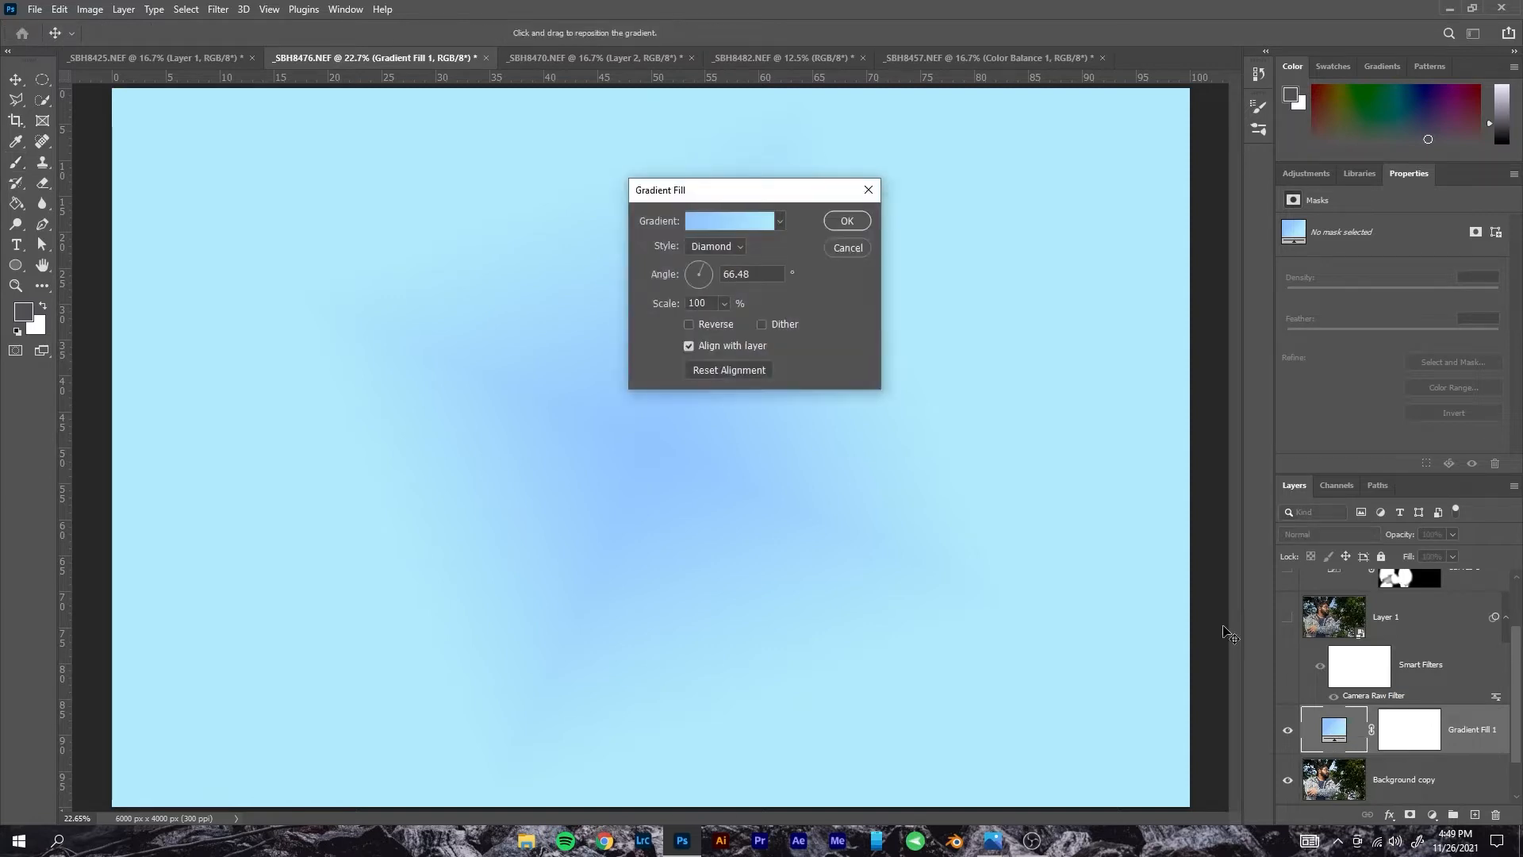
left_click(774, 225)
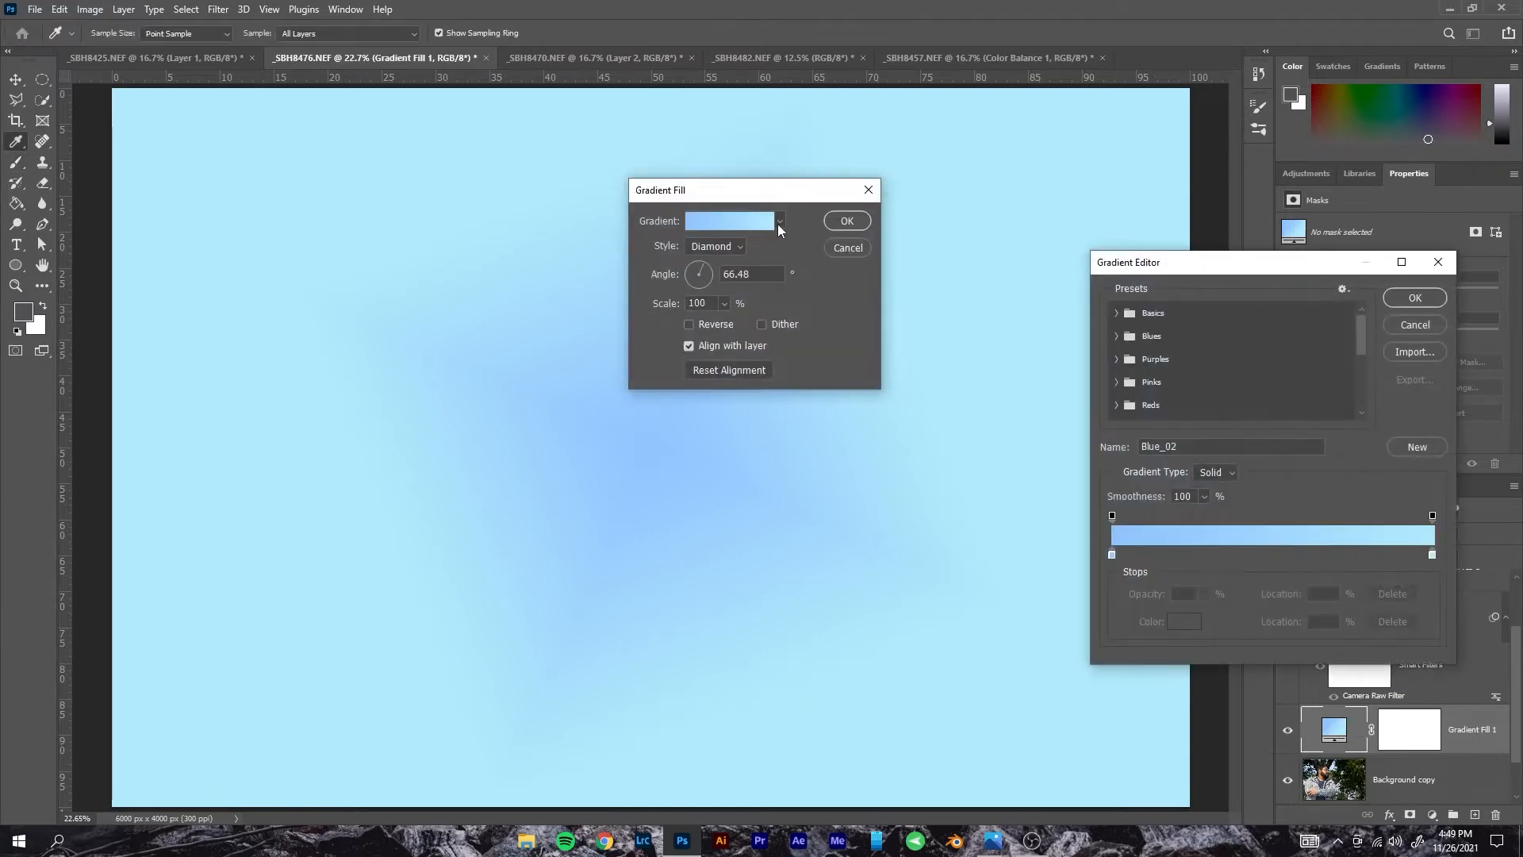
left_click(1118, 314)
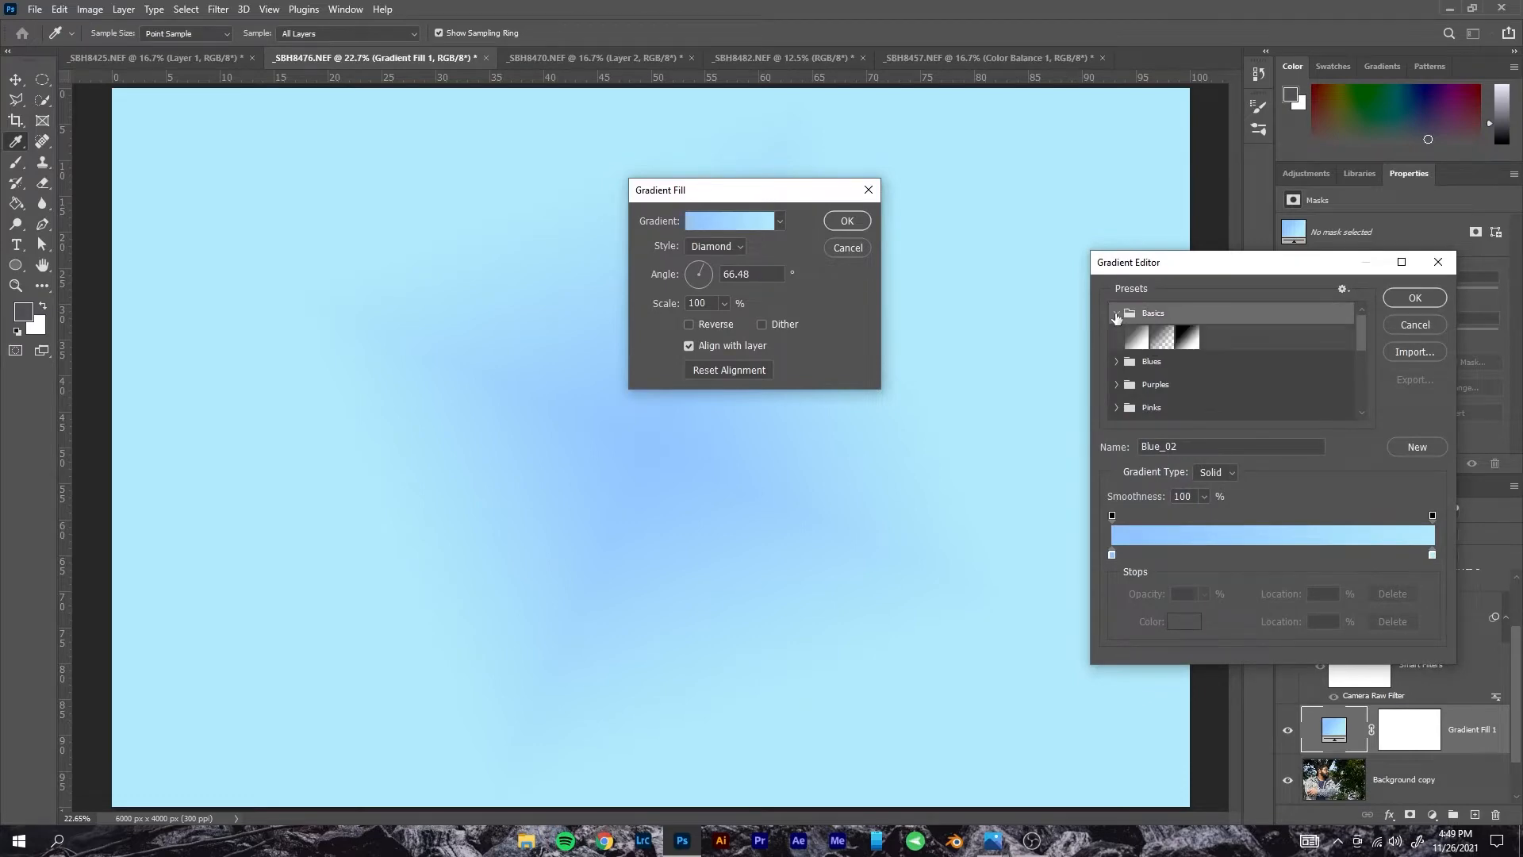
left_click(1163, 338)
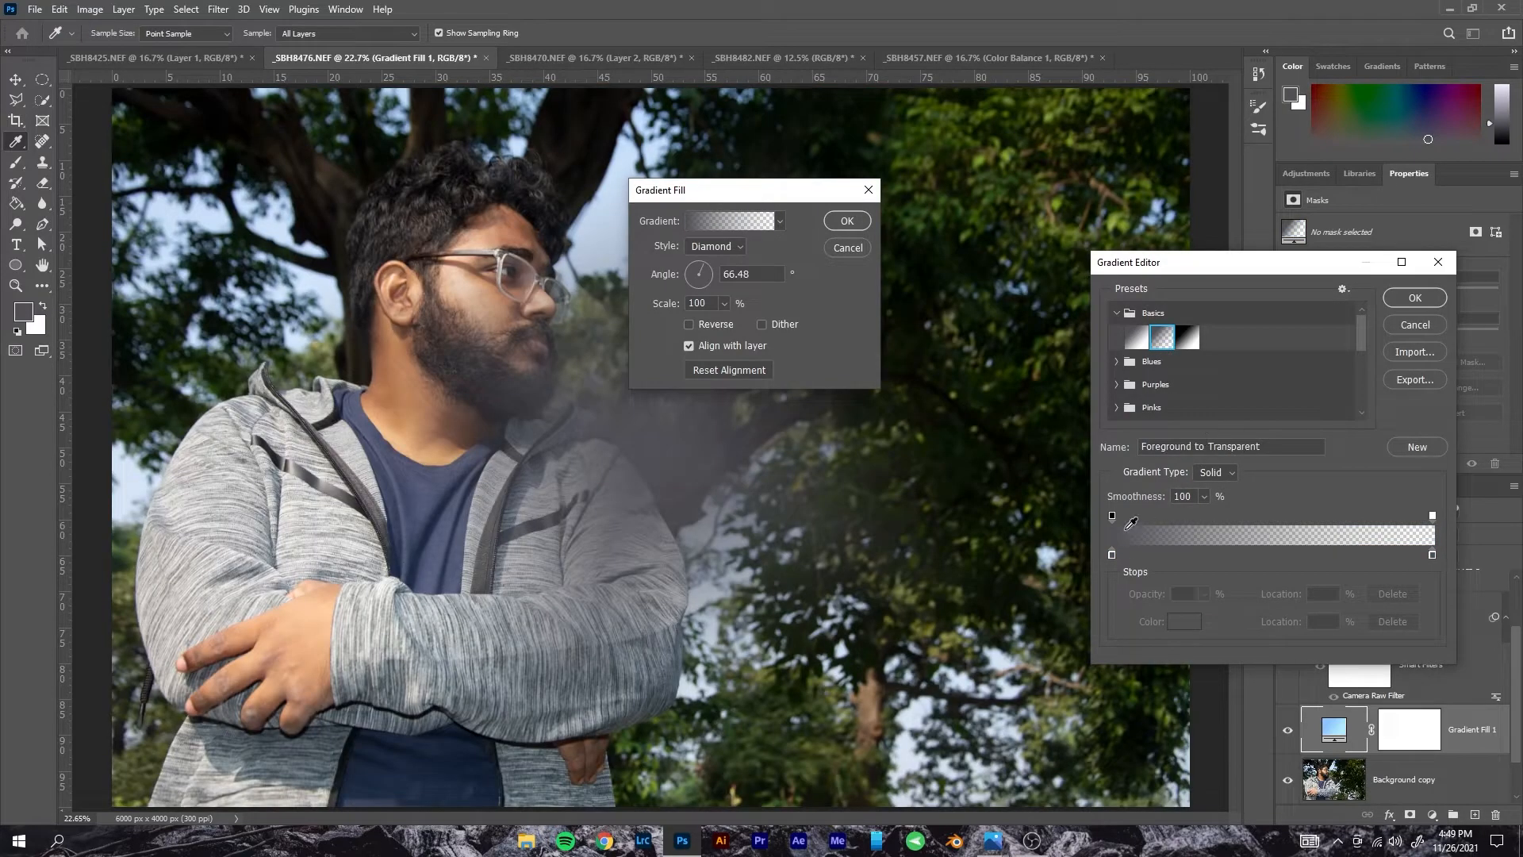
double_click(1112, 553)
left_click_drag(871, 390, 826, 468)
left_click(1199, 236)
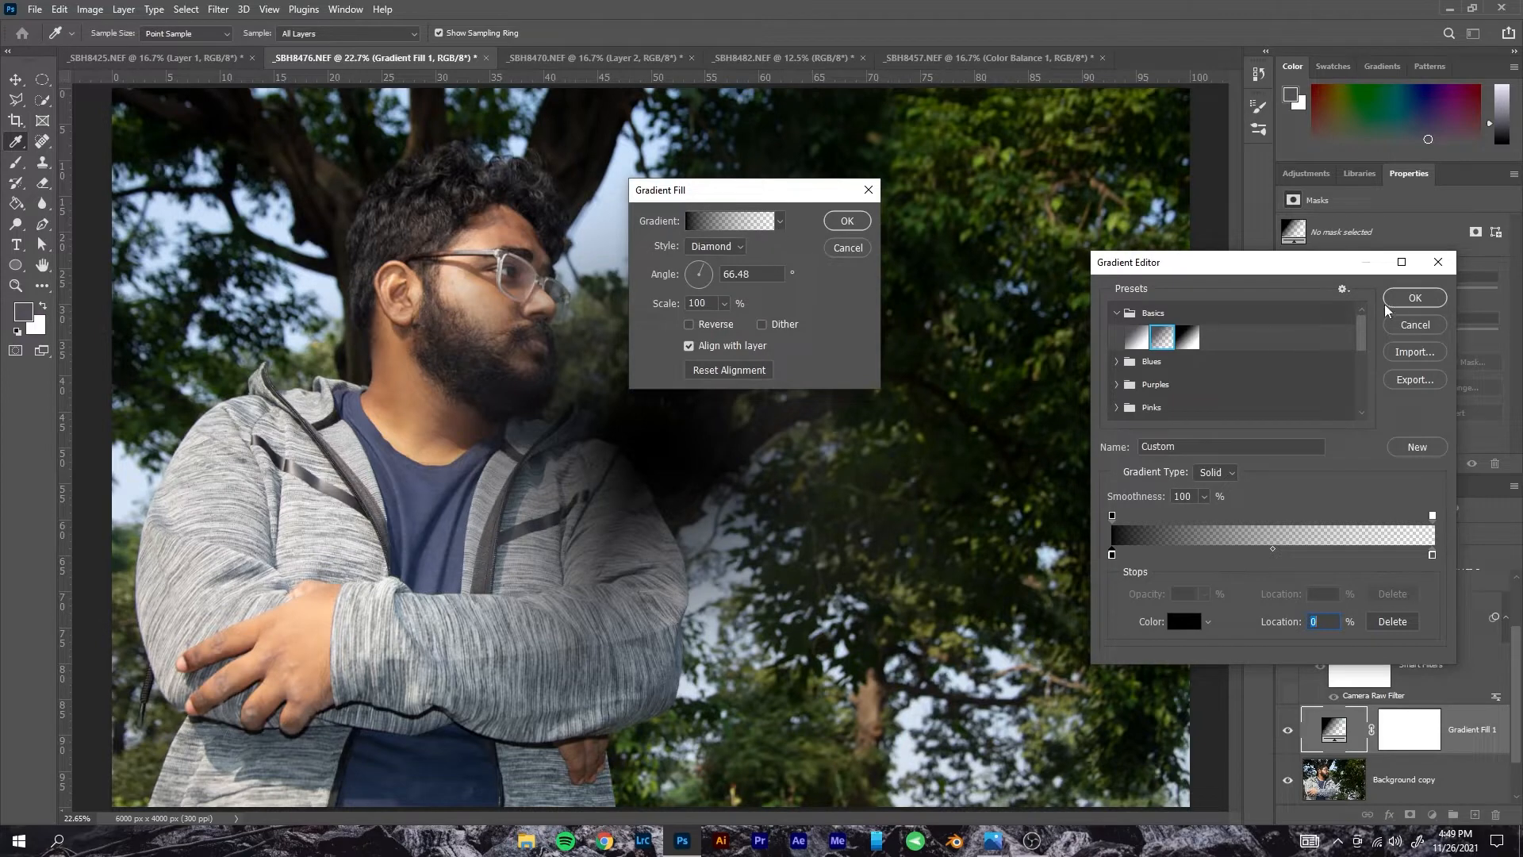
left_click(1414, 297)
left_click(780, 222)
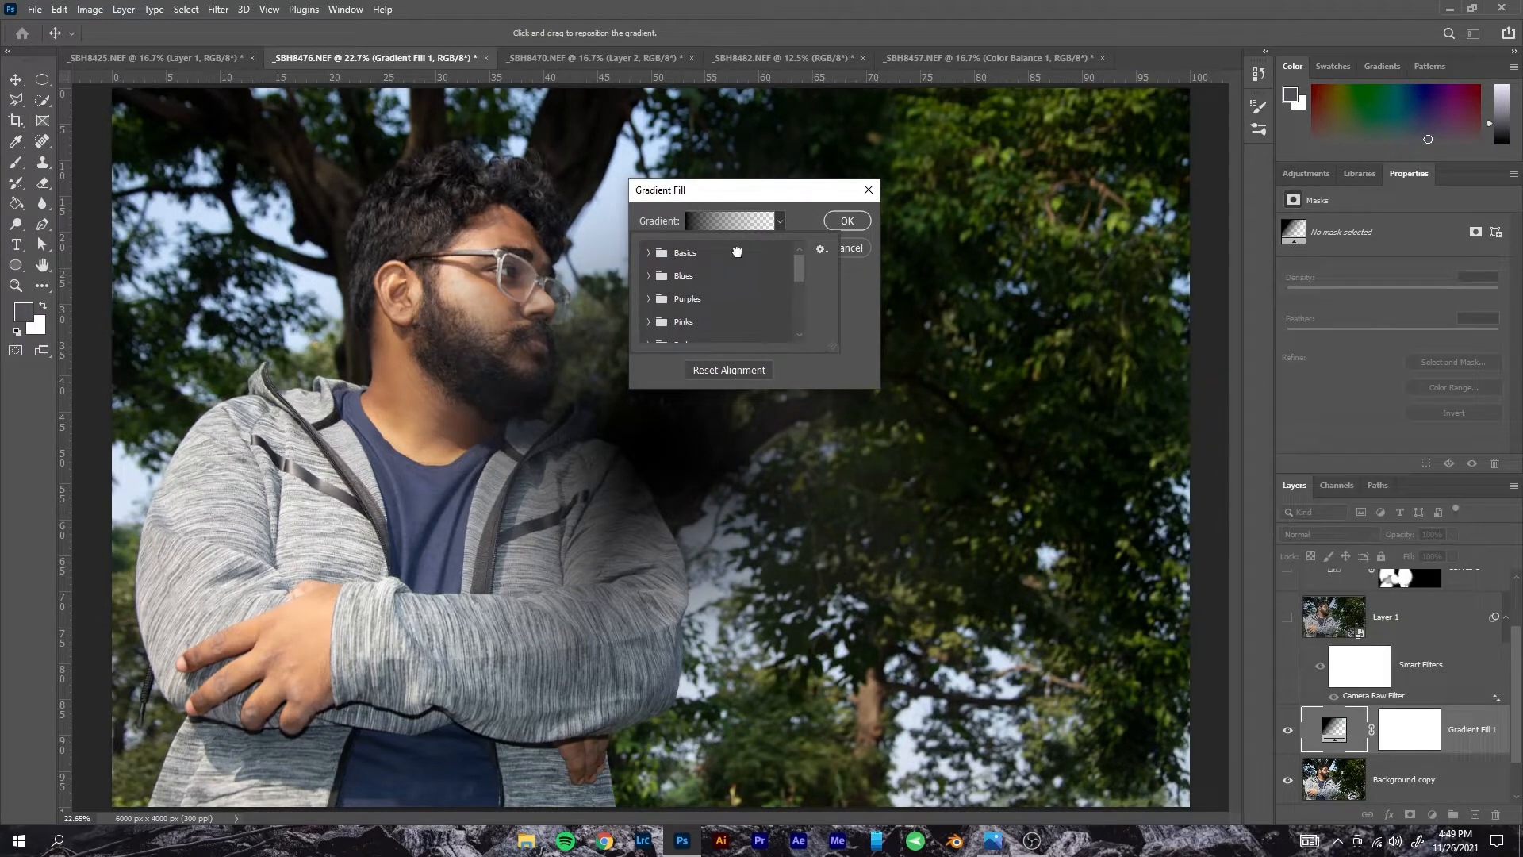
left_click(752, 225)
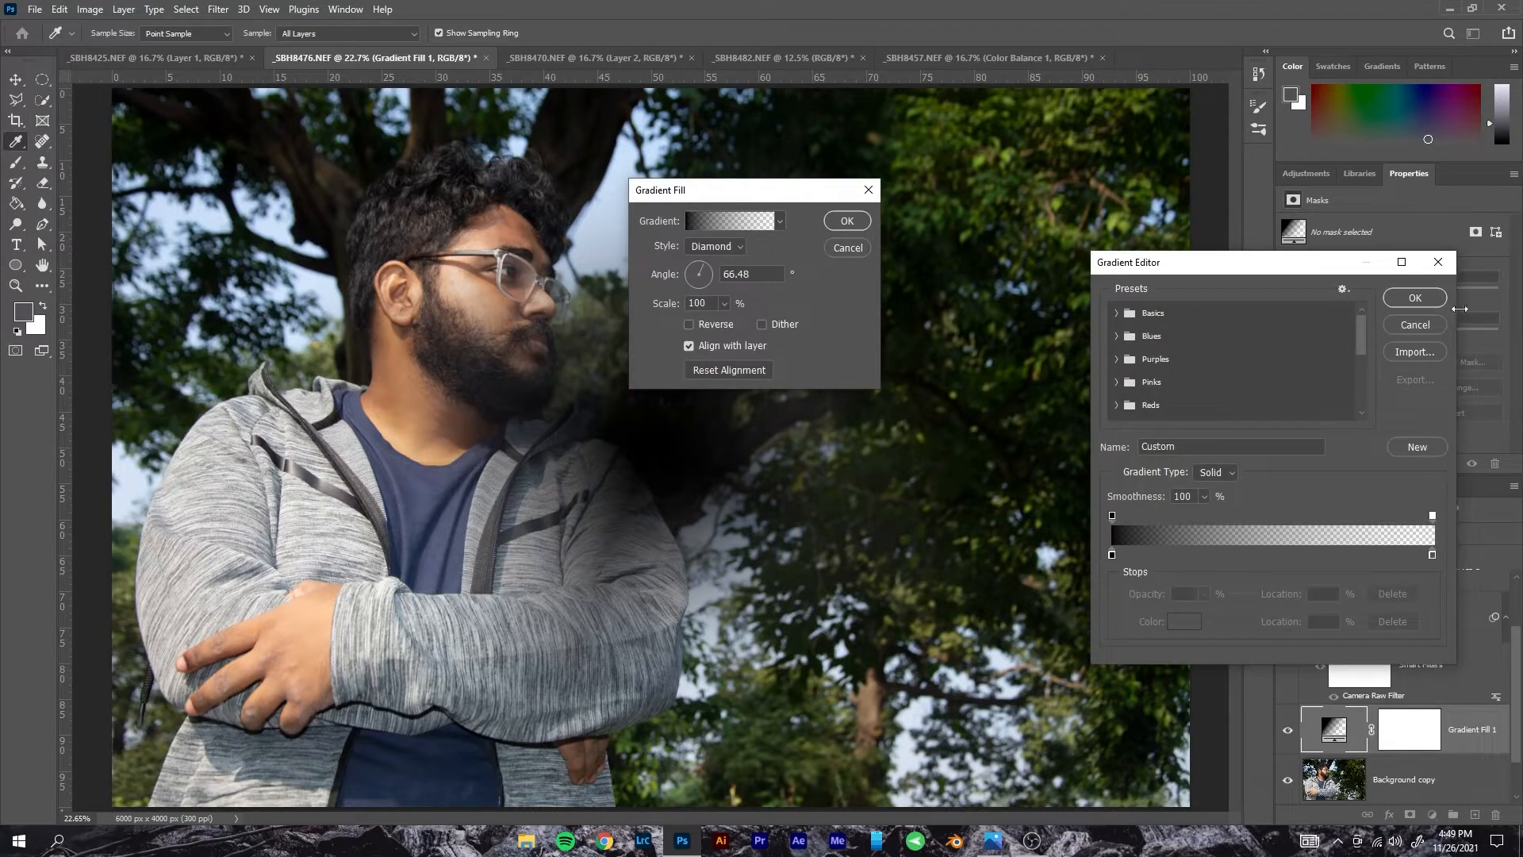
left_click(1414, 297)
- Set the gradient fill's style to Linear and its angle to 90°, and accept it
left_click(703, 248)
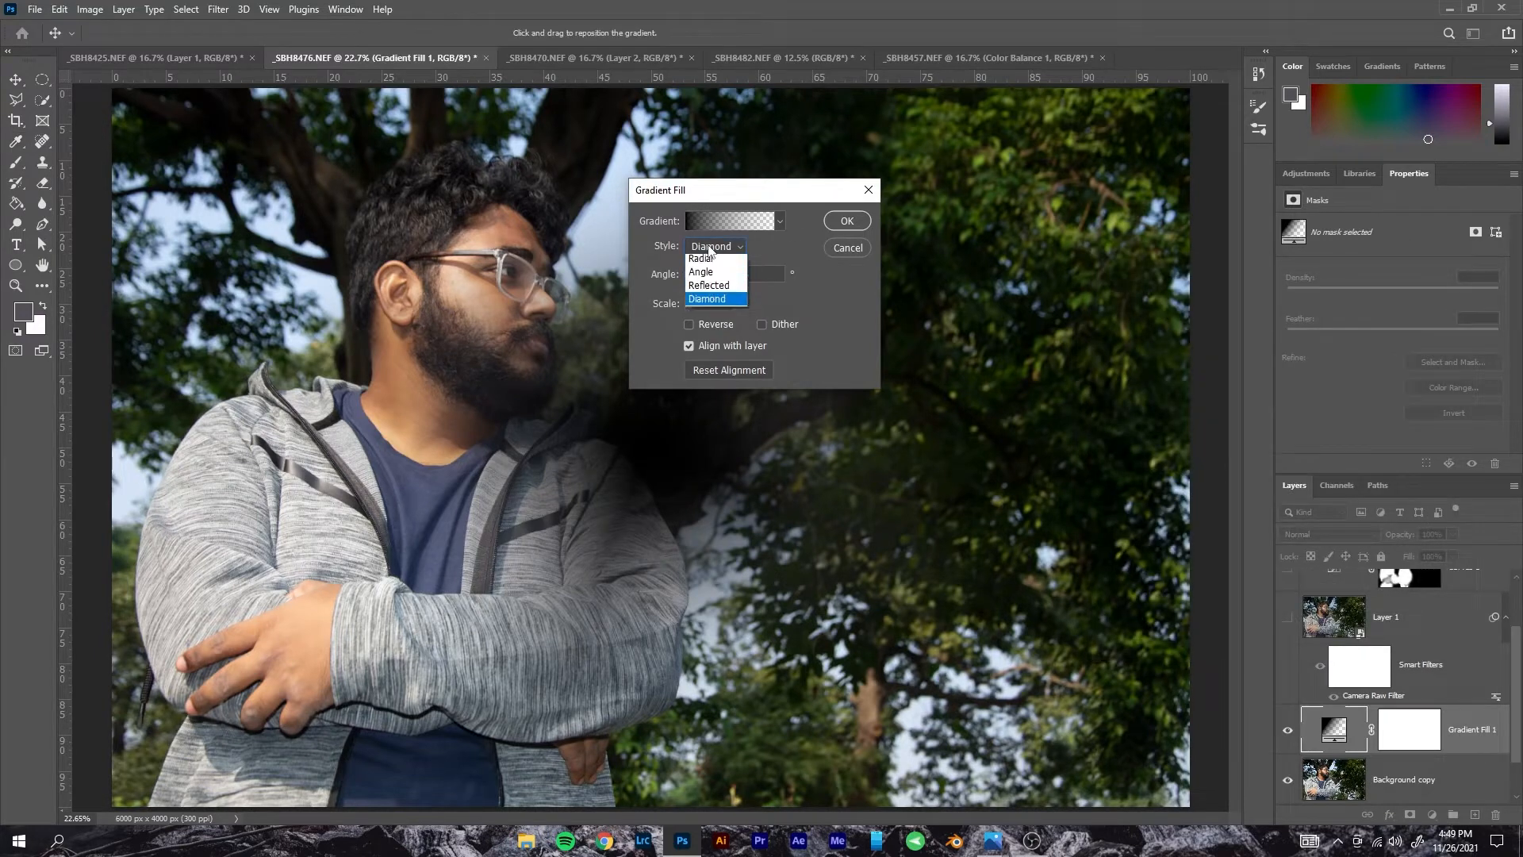
left_click(709, 260)
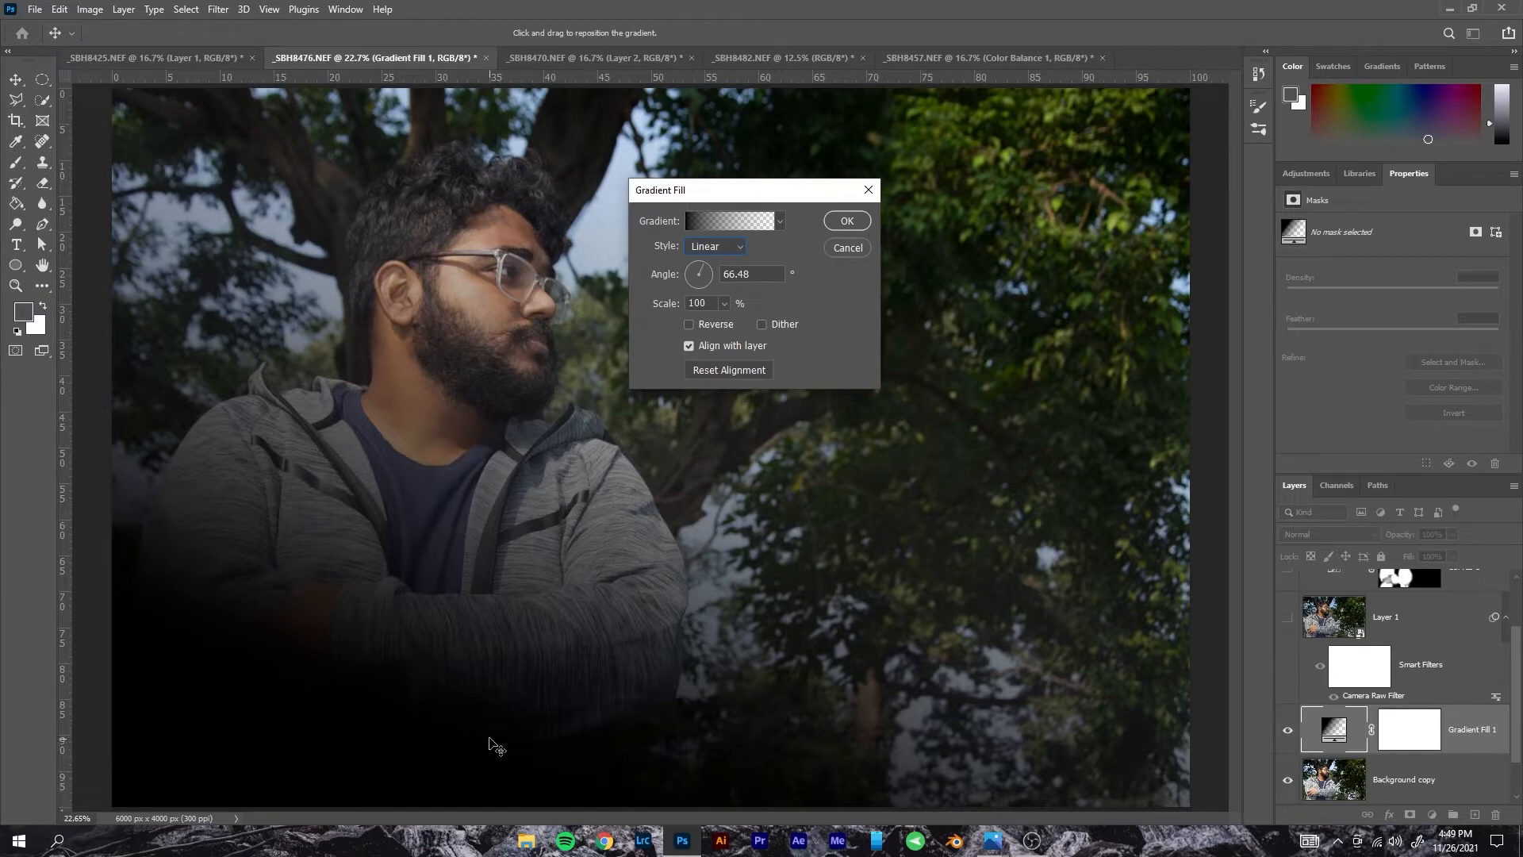
left_click_drag(757, 268, 689, 276)
left_click_drag(698, 267, 701, 271)
left_click_drag(702, 270, 706, 272)
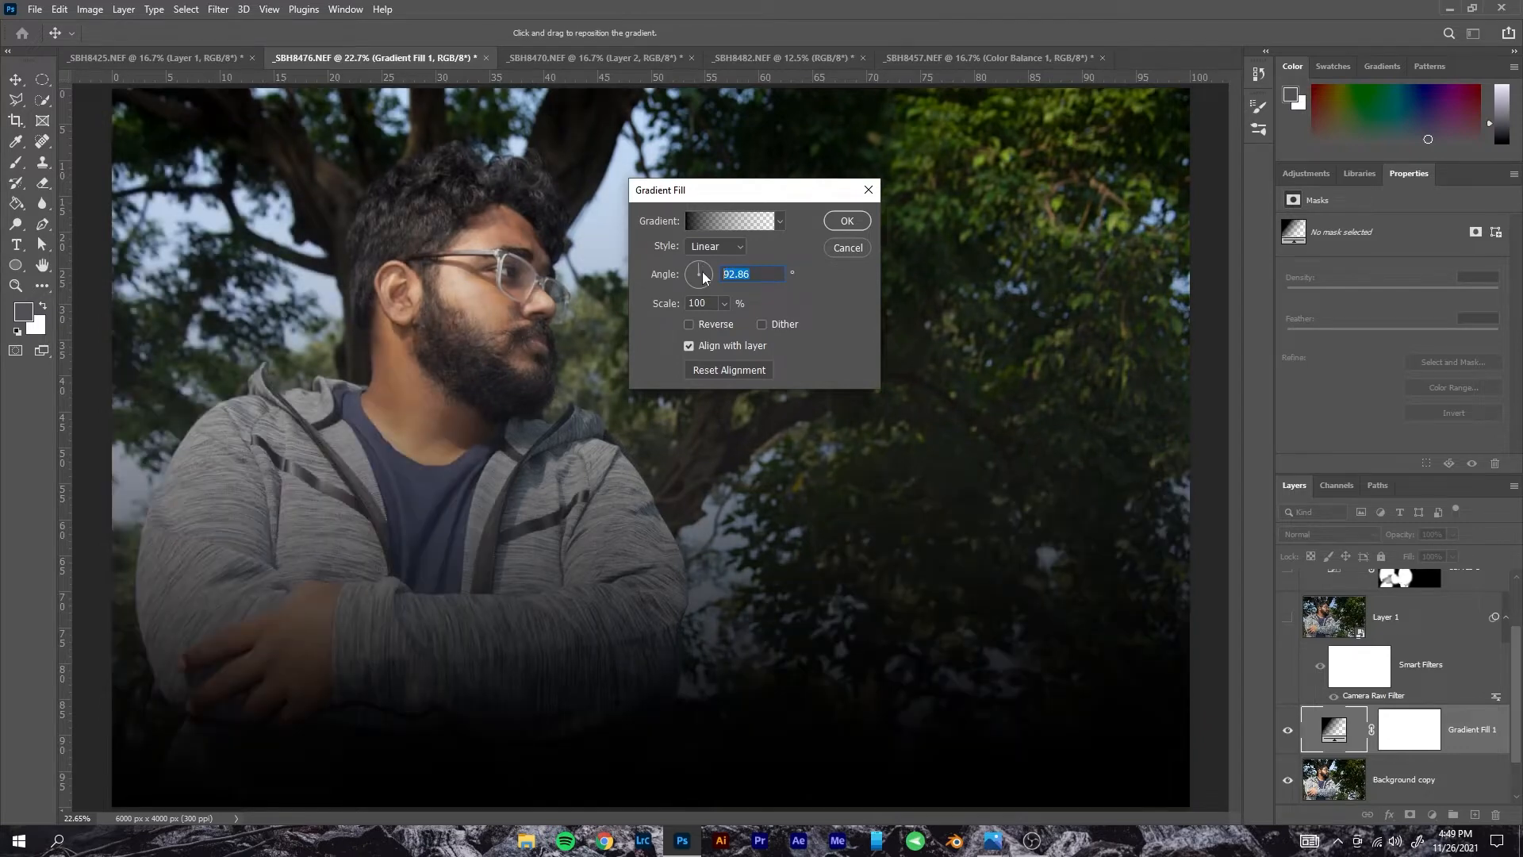
type("90")
key("Return")
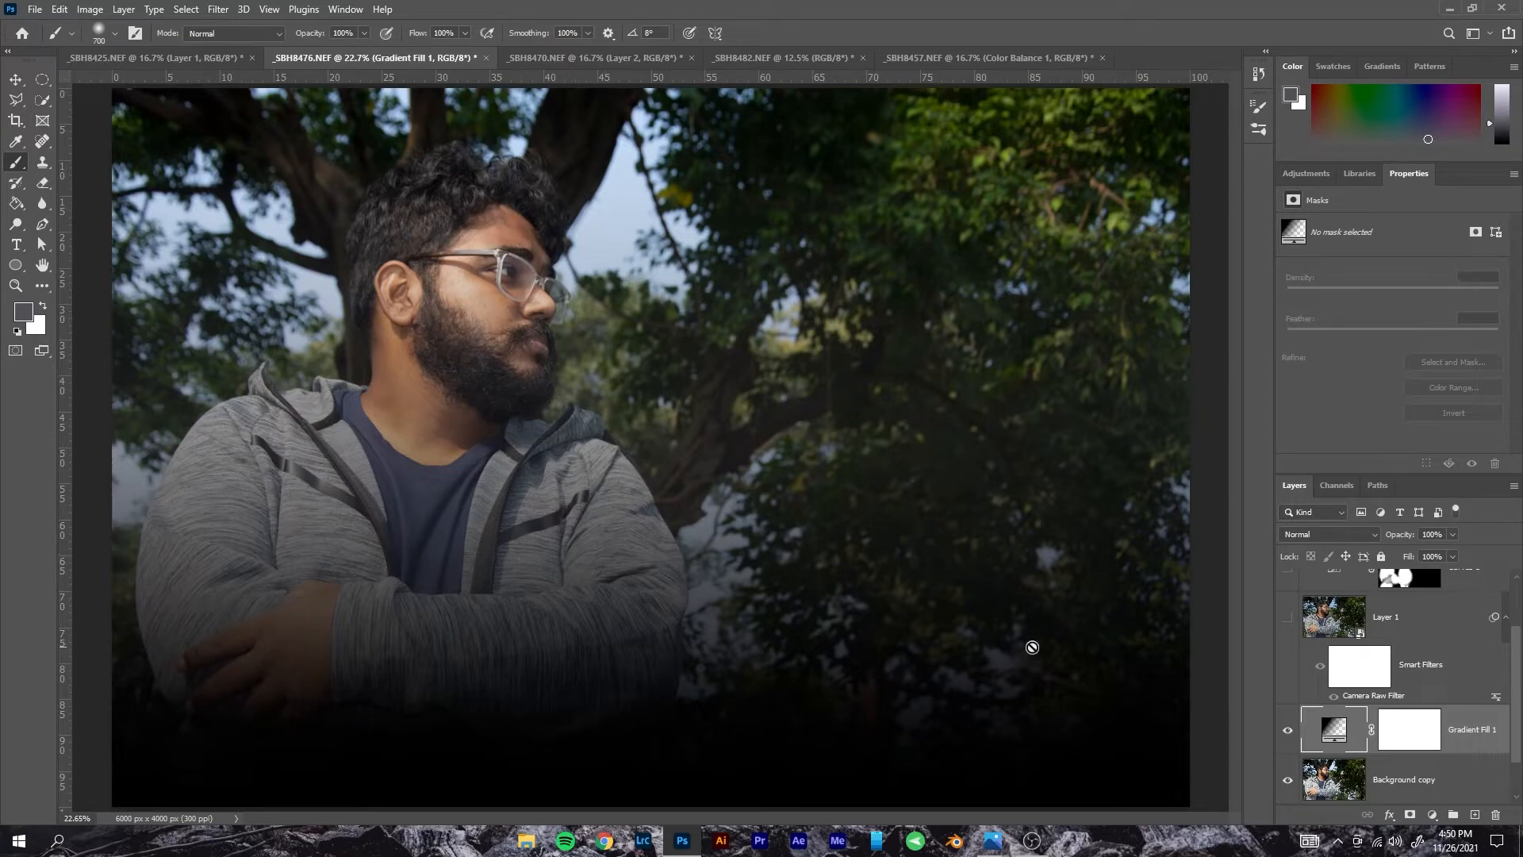
- Edit the gradient of Gradient Fill 1 and move its black colour stop to a location of 21%
double_click(1332, 728)
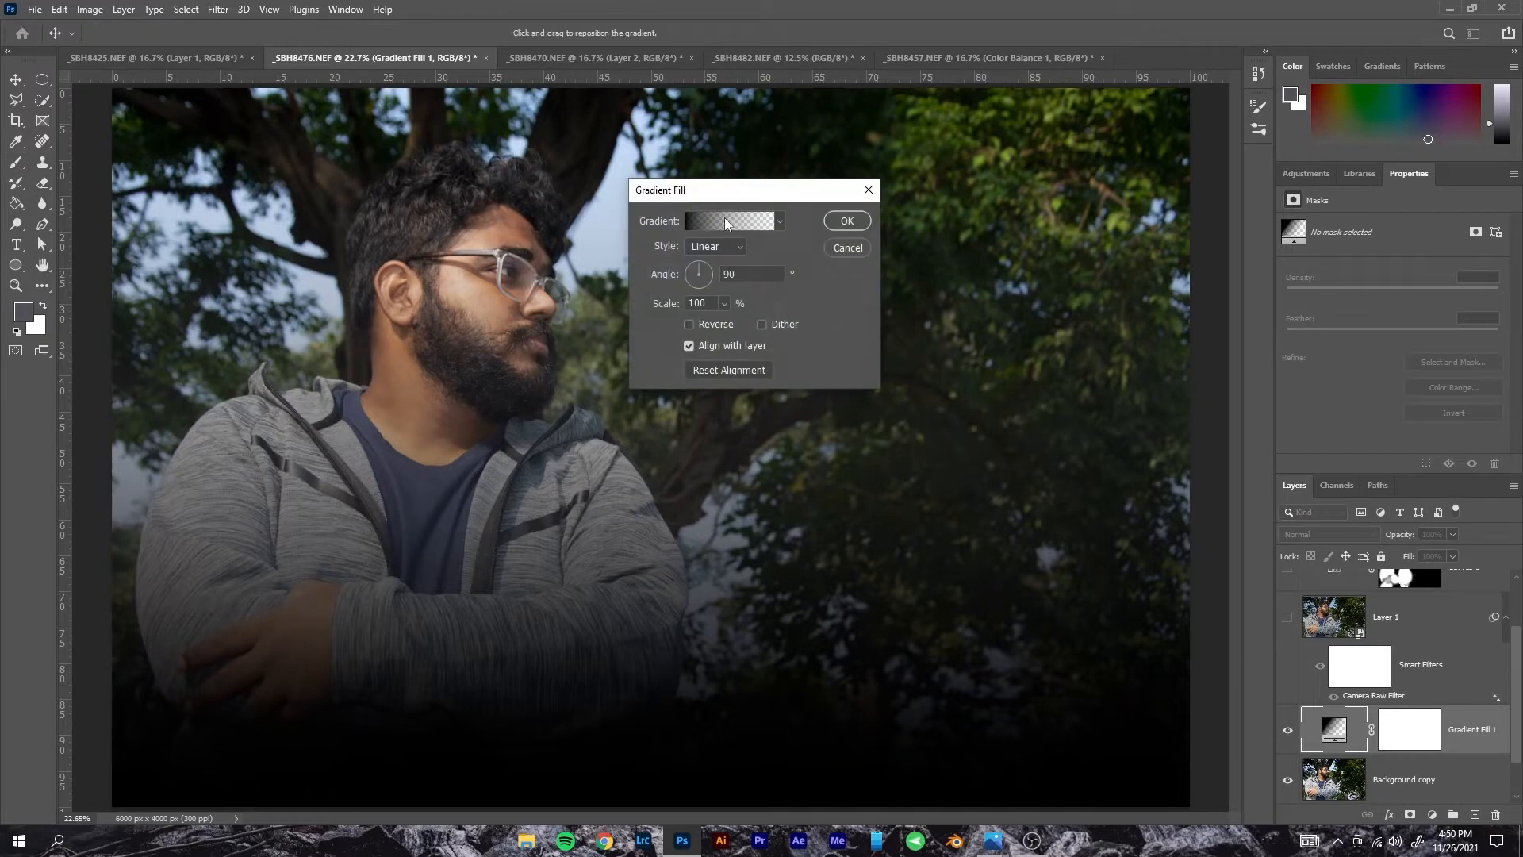
left_click(760, 223)
left_click_drag(1112, 556, 1159, 527)
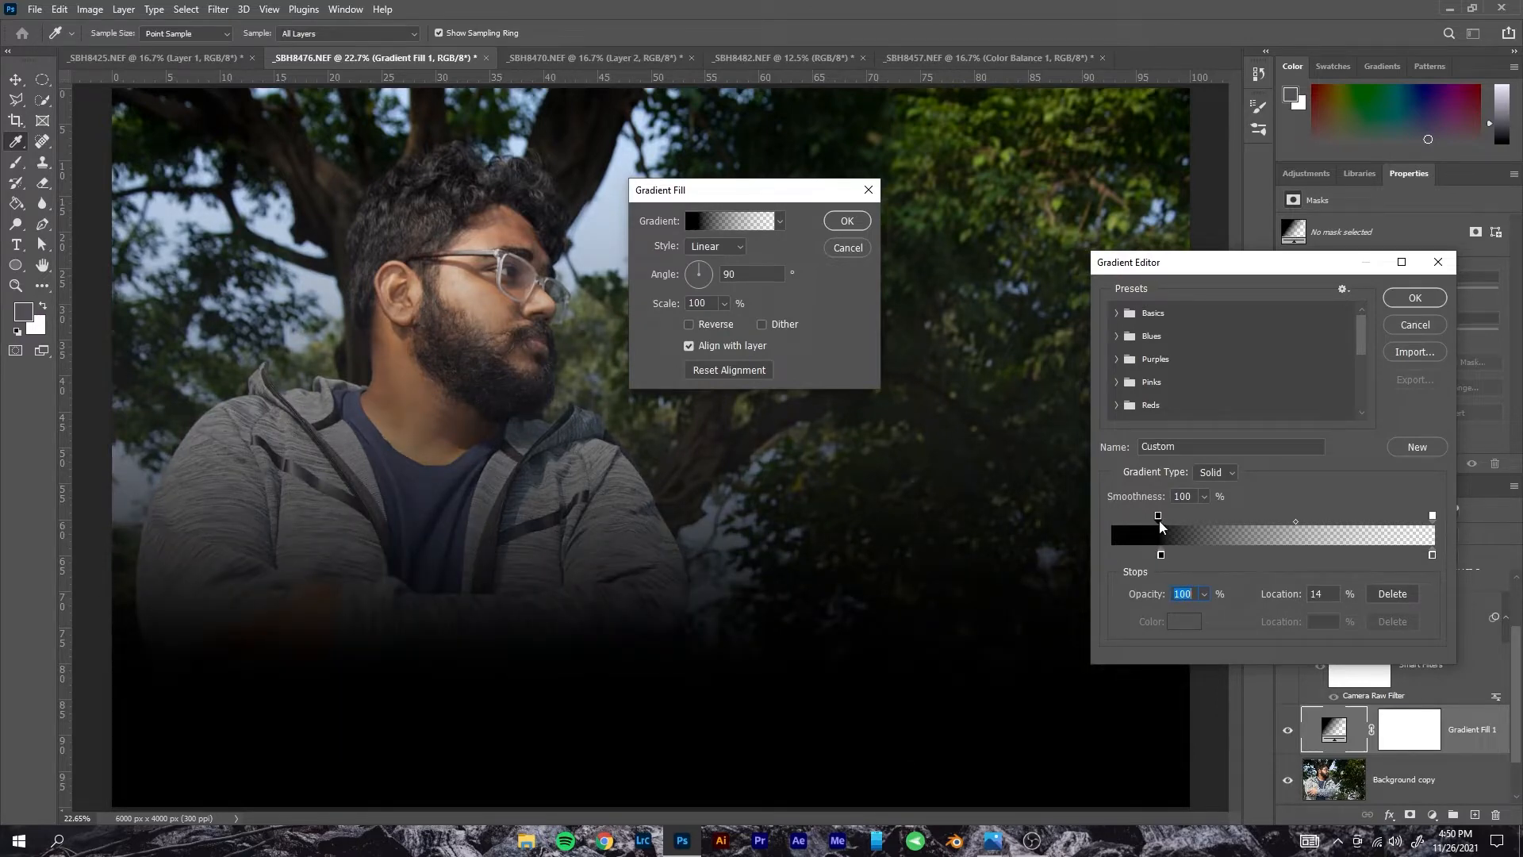
left_click_drag(1161, 524, 1180, 556)
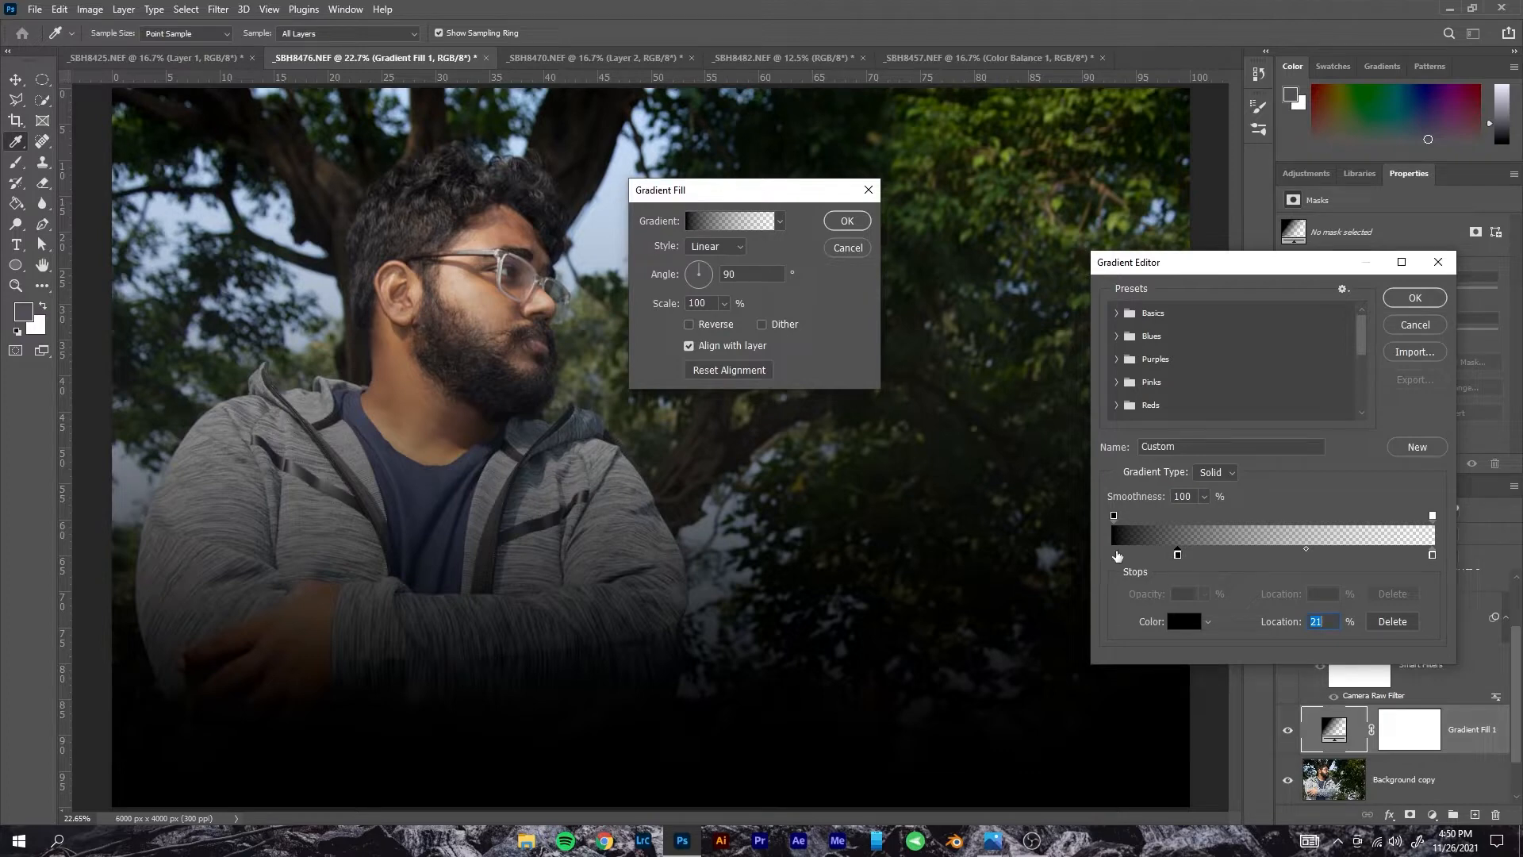
- Add a black stop at the gradient's start and set the 21% stop's colour to dark grey 252525
double_click(1179, 556)
left_click_drag(832, 429, 830, 402)
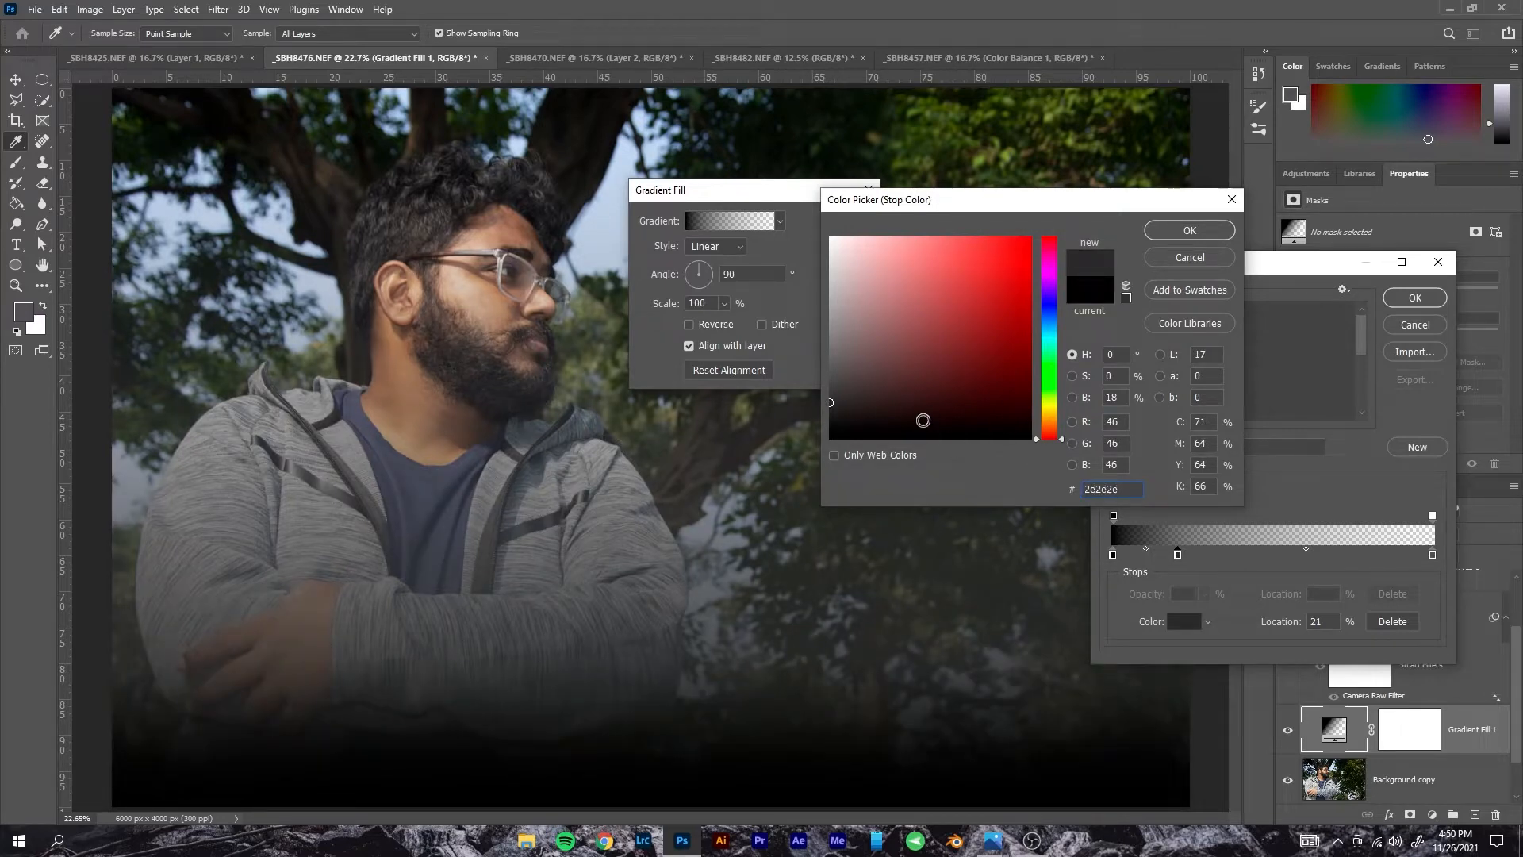
left_click(831, 397)
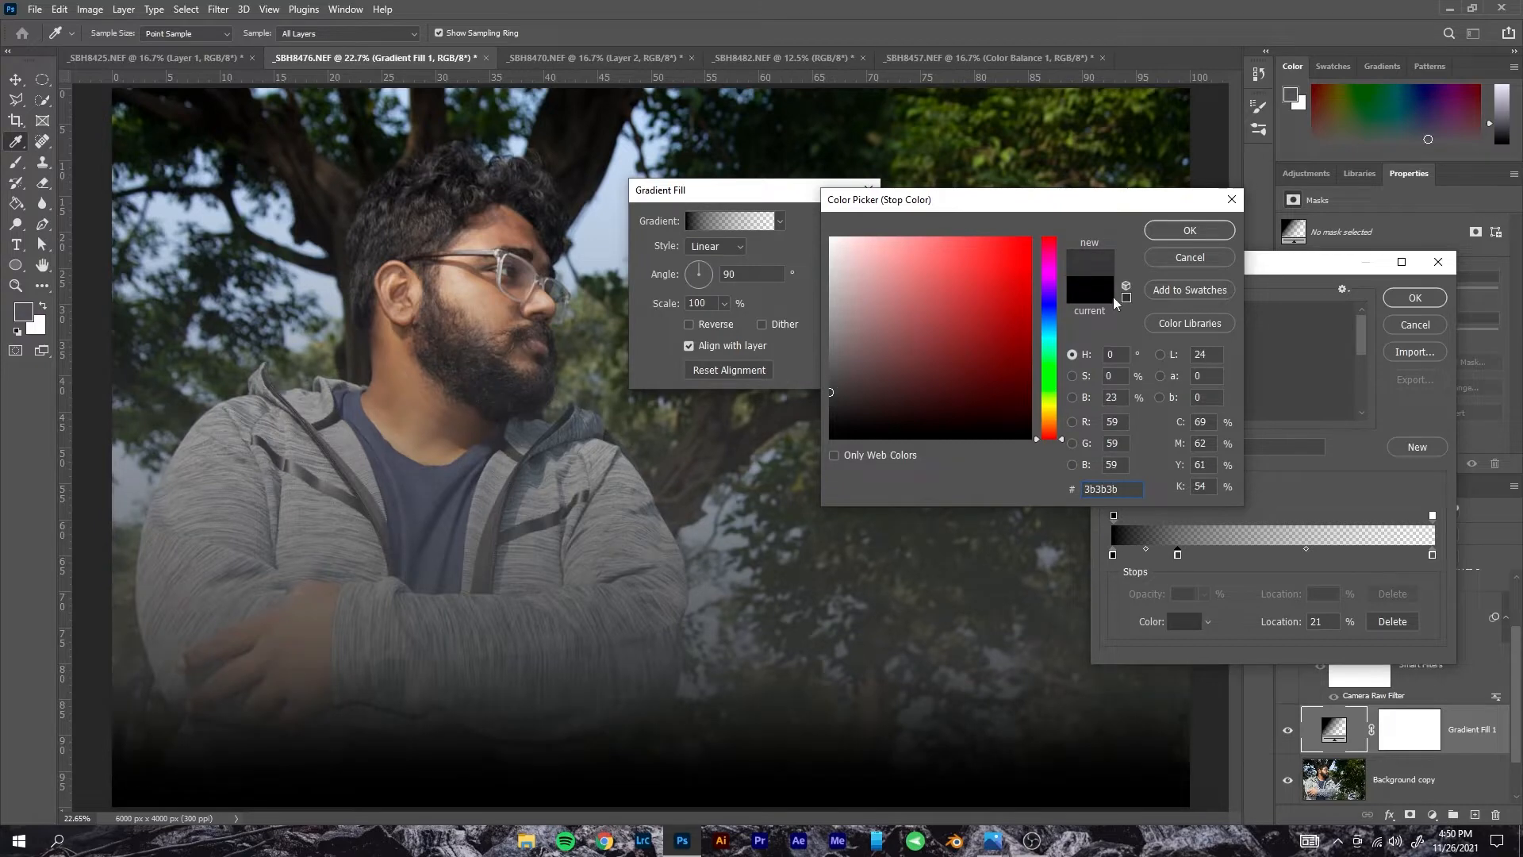
left_click(832, 393)
left_click_drag(831, 393, 830, 409)
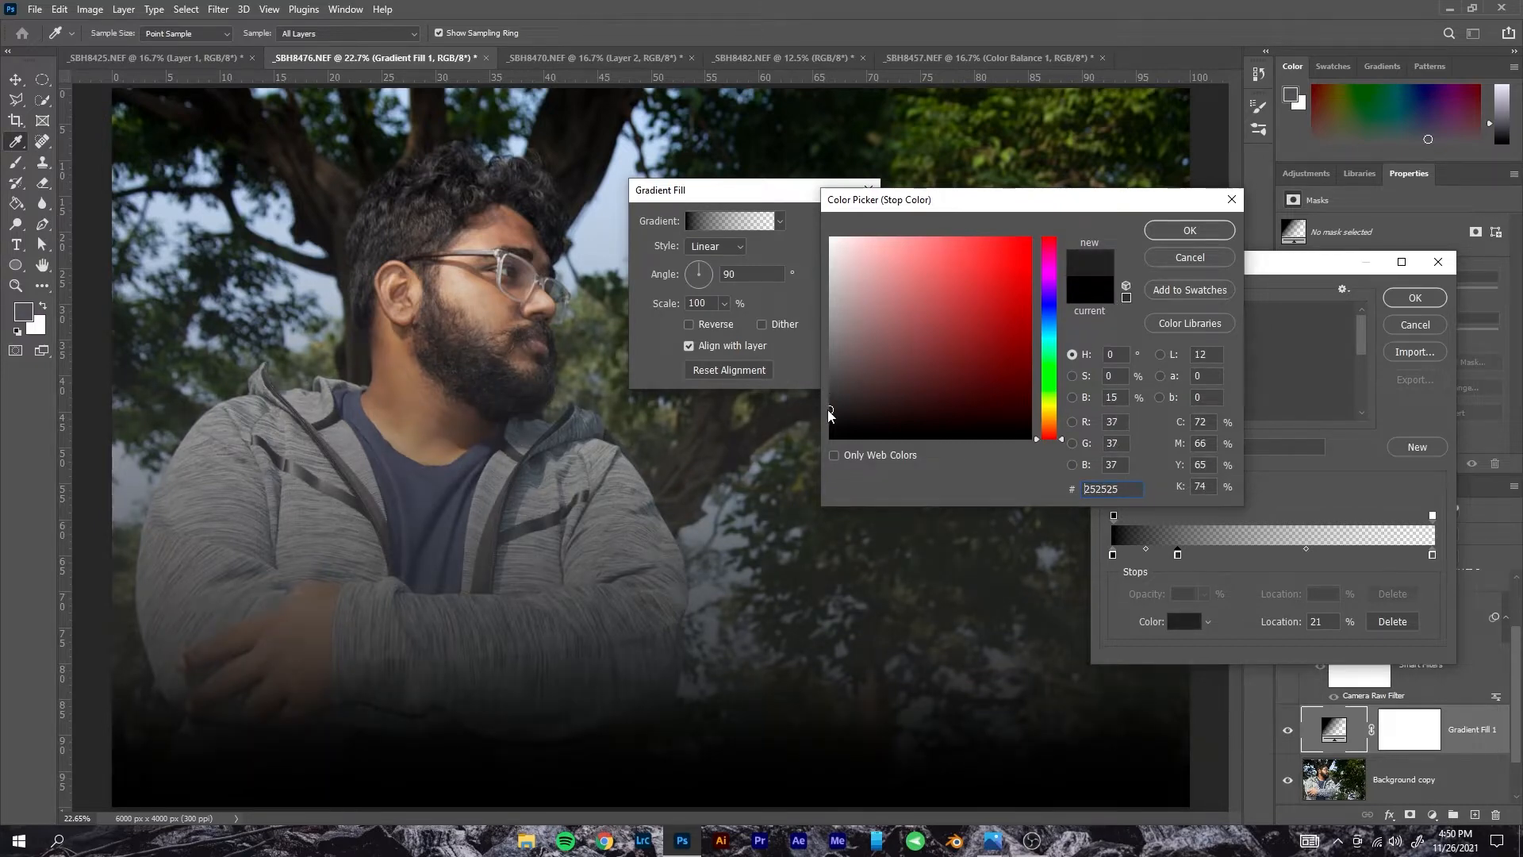
left_click(1190, 231)
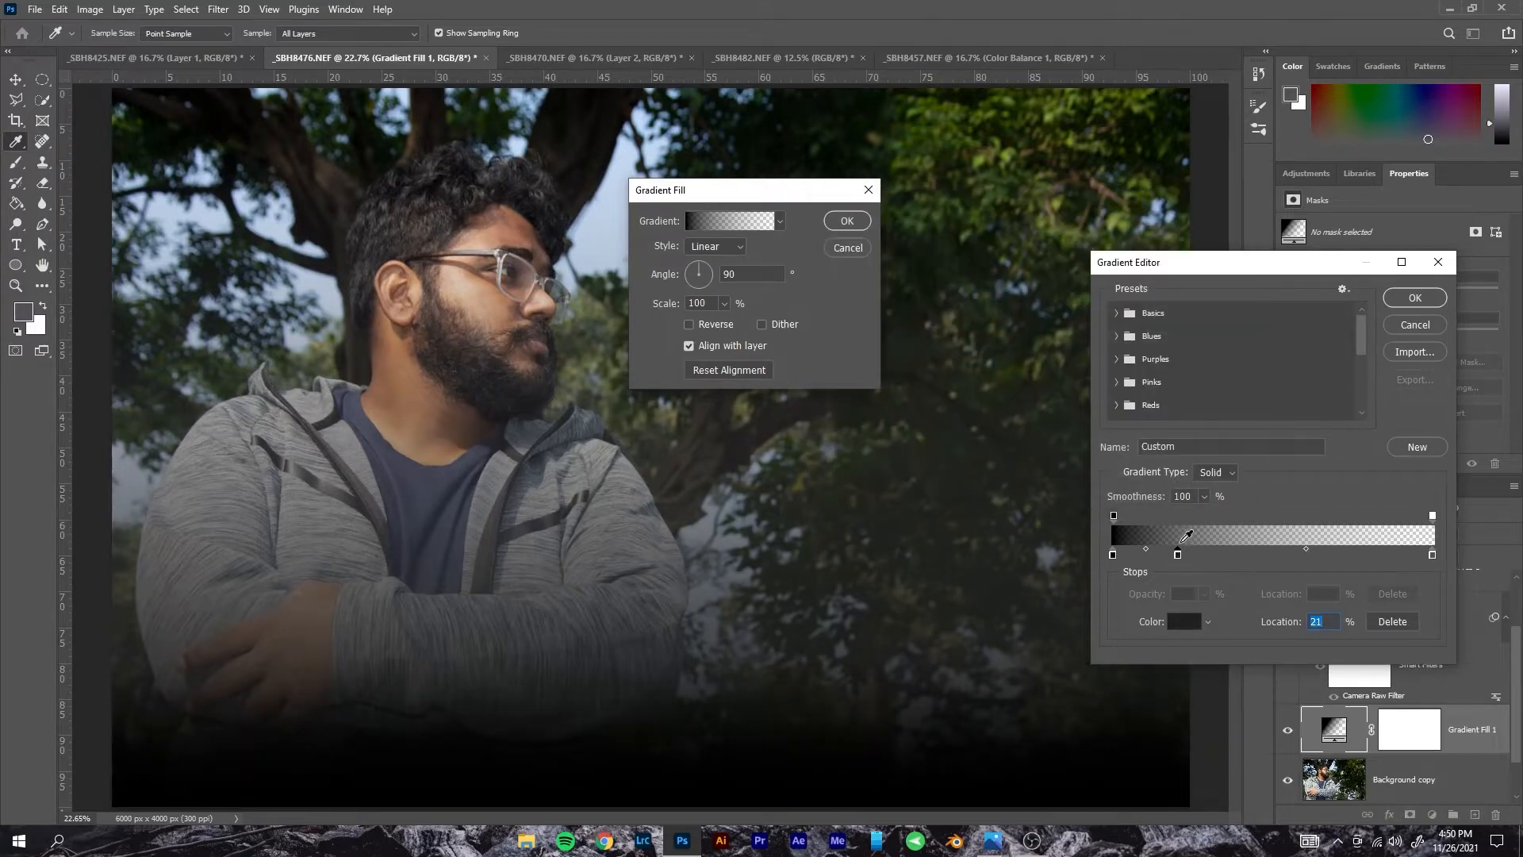
- Move the dark grey stop toward the gradient's middle, and add another colour stop at 11% and delete it
left_click_drag(1178, 554, 1244, 555)
left_click(1145, 554)
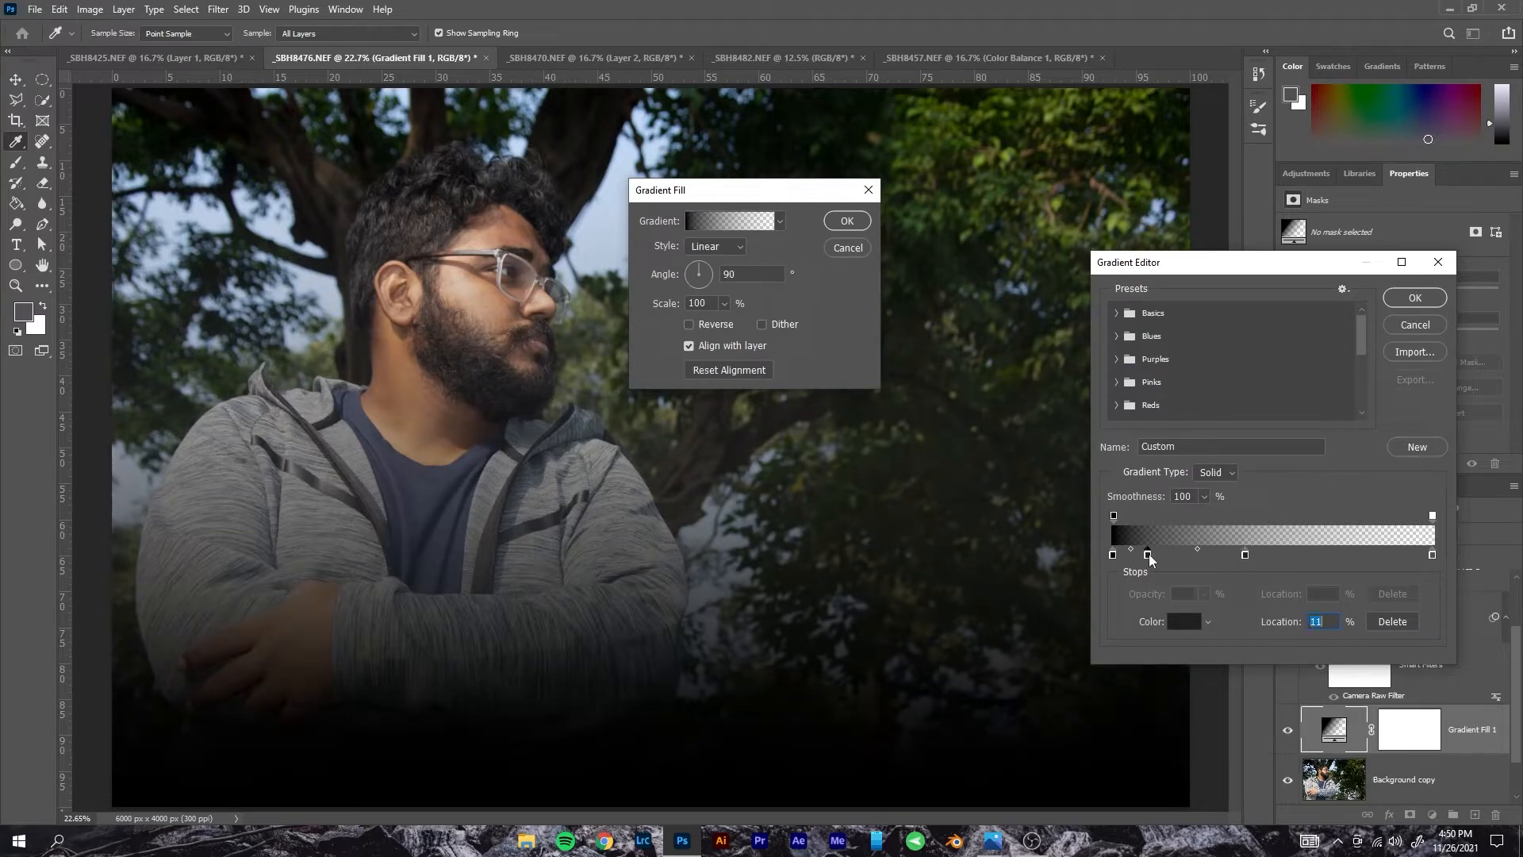
mouse_move(1146, 560)
left_mouse_down()
mouse_move(1110, 554)
mouse_move(1149, 558)
left_mouse_up()
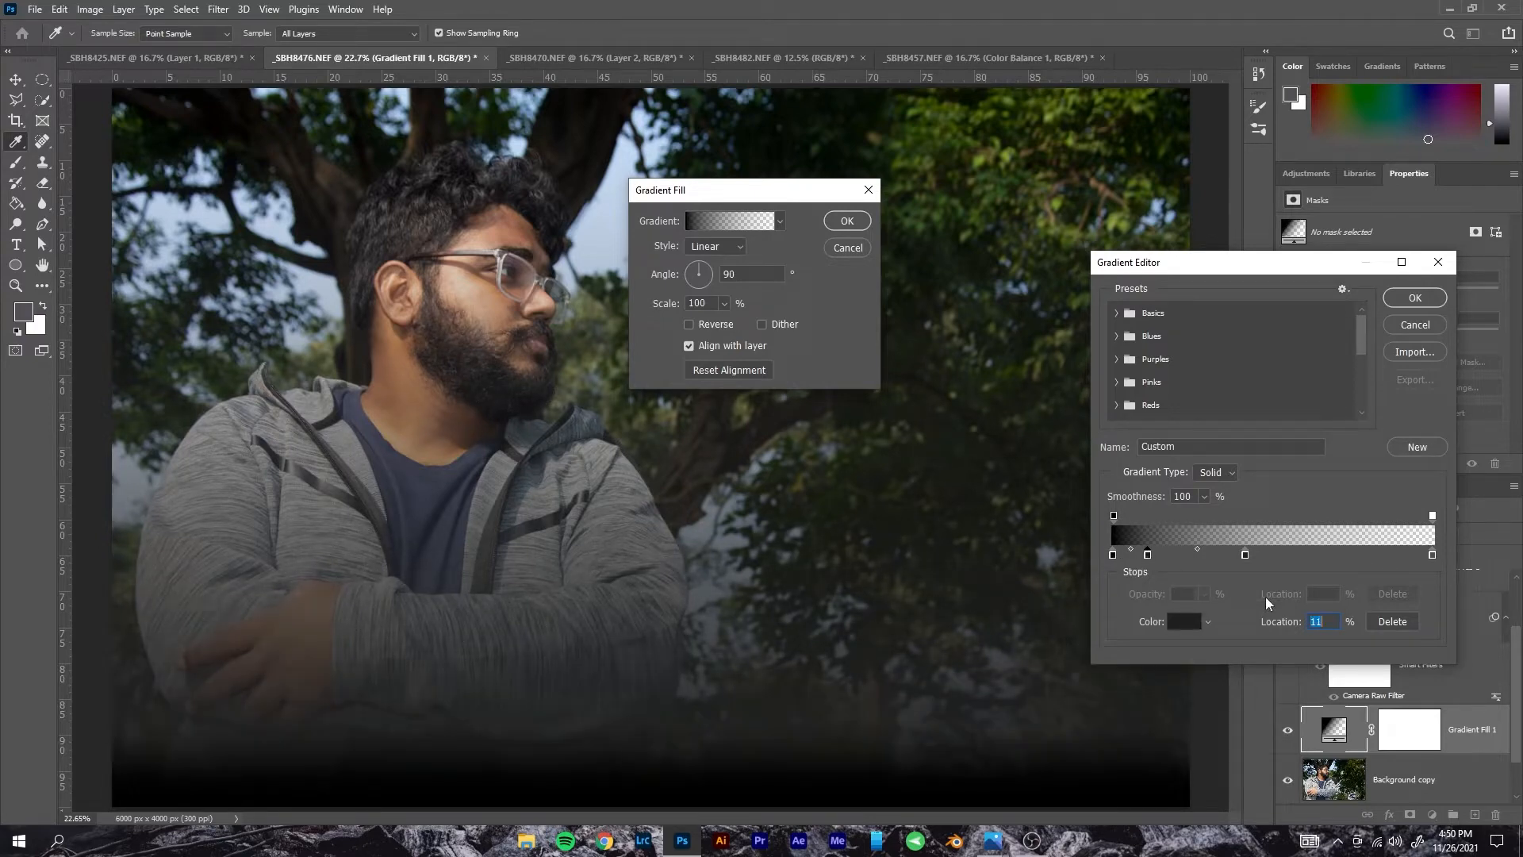
key("Down")
left_click(1390, 623)
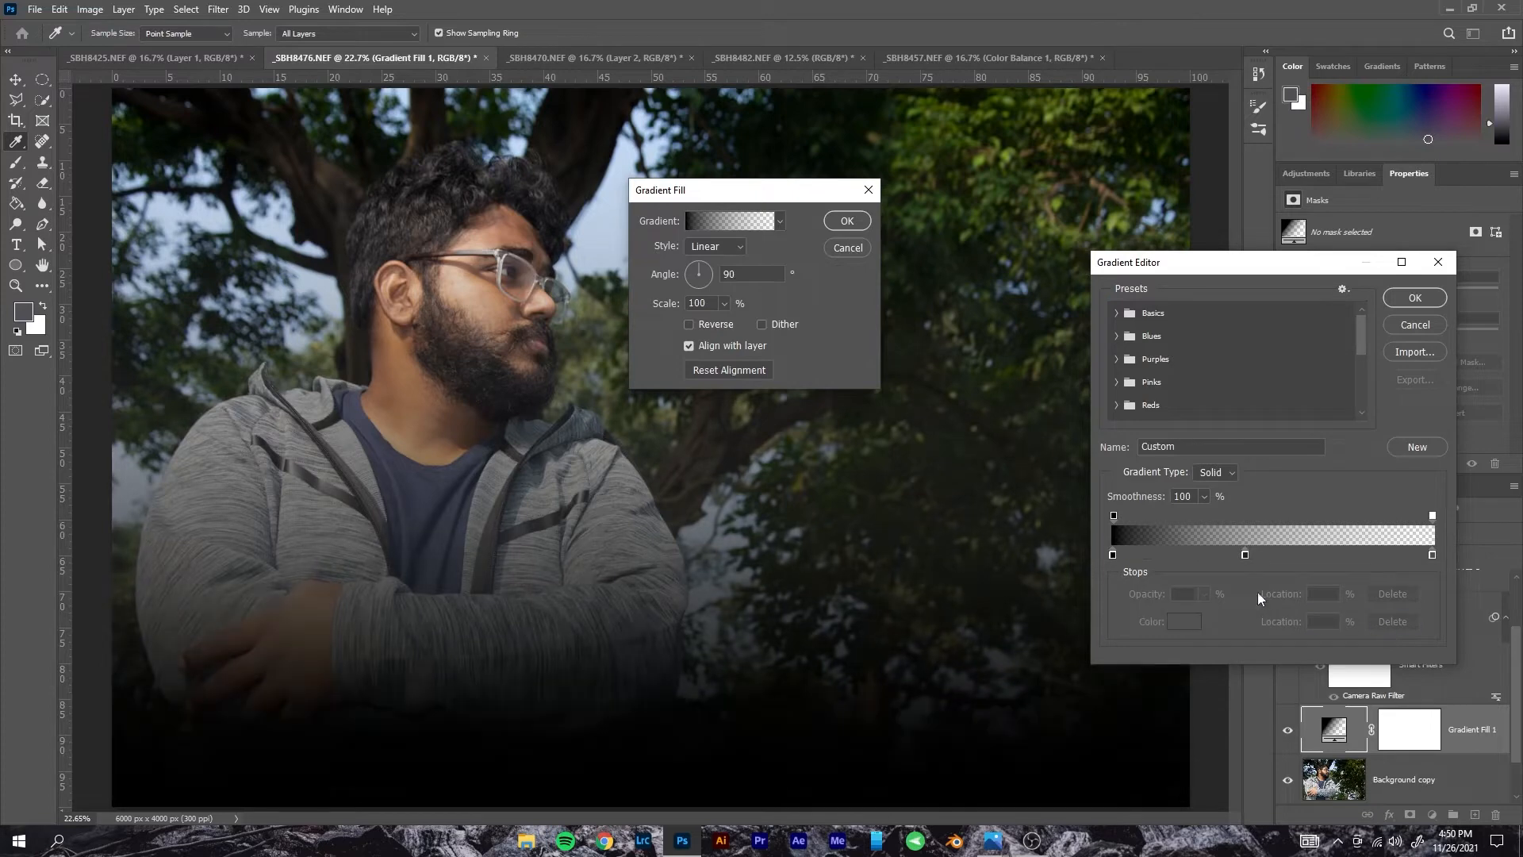
- Try moving a colour stop in the gradient to a location of 63%, and undo the latest stop changes
left_click_drag(1146, 558, 1315, 555)
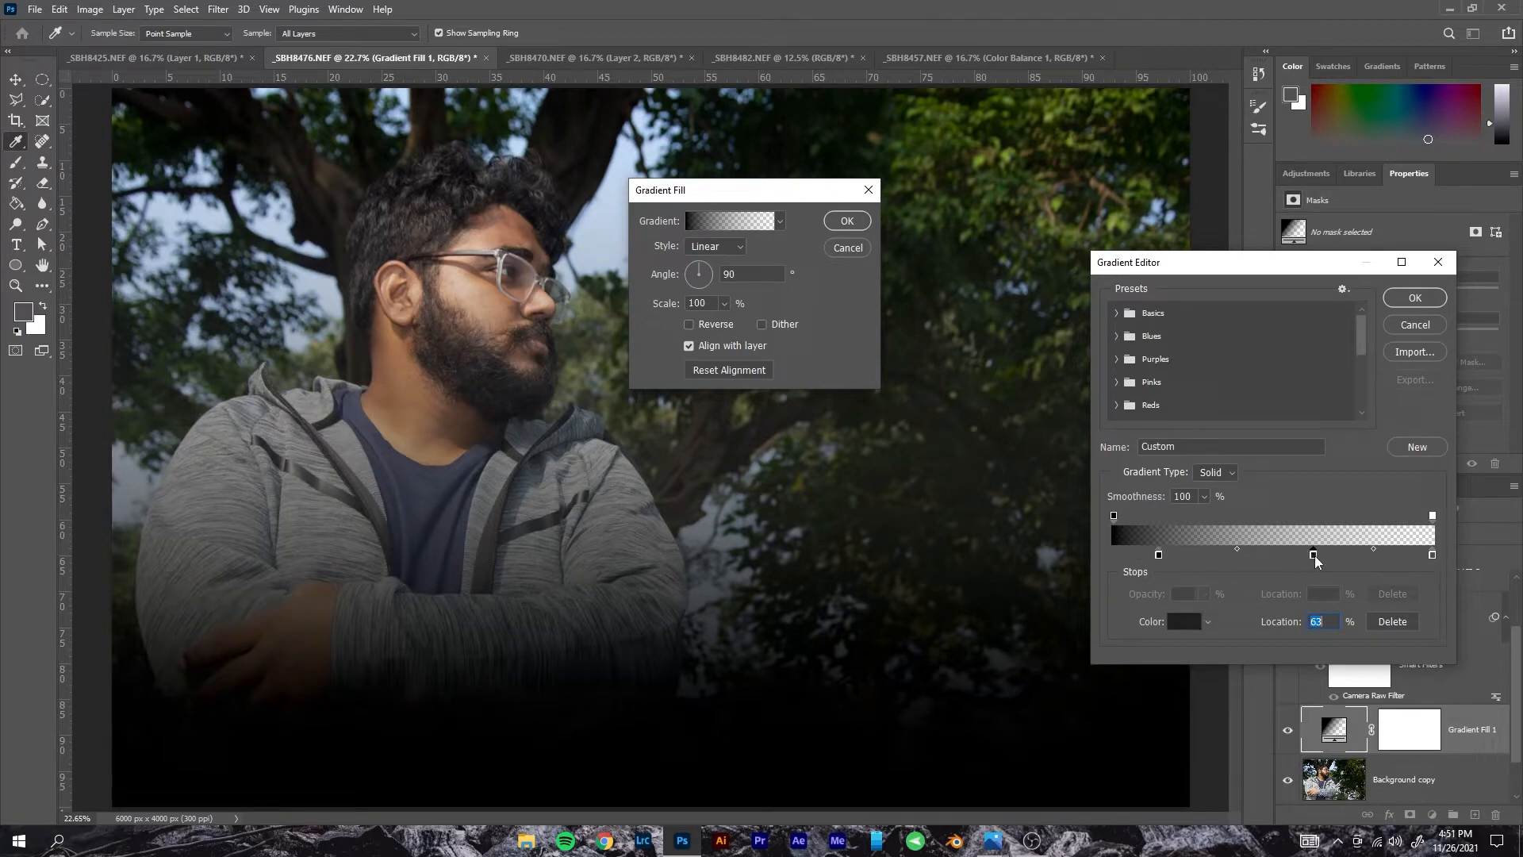
key("ctrl+z")
key("ctrl+z")
key("ctrl+z")
- Cancel the pending gradient edits and delete the Gradient Fill 1 layer
left_click(1423, 329)
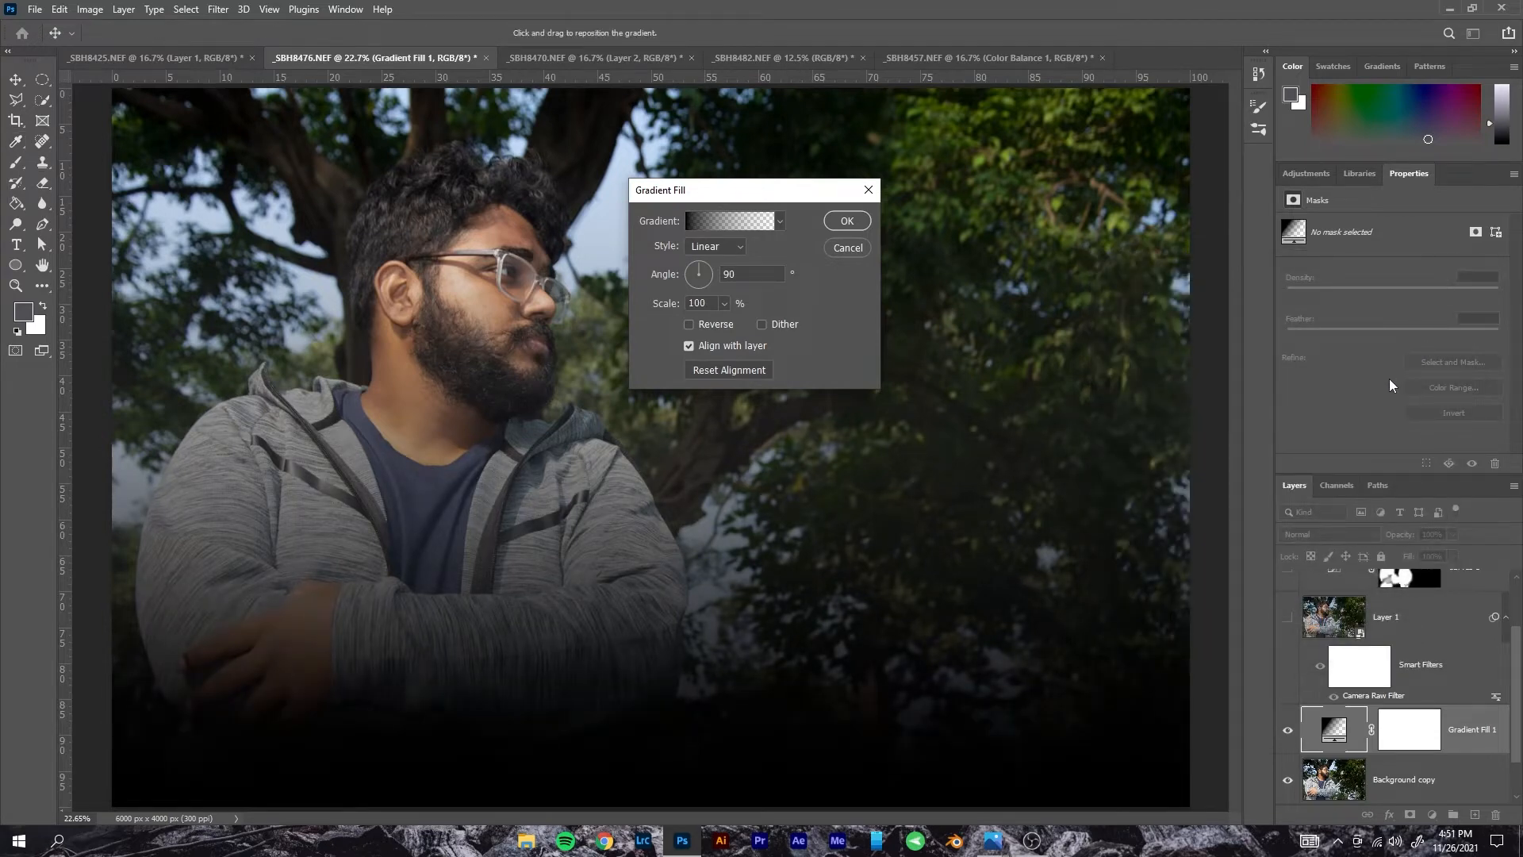
left_click(847, 248)
key("b")
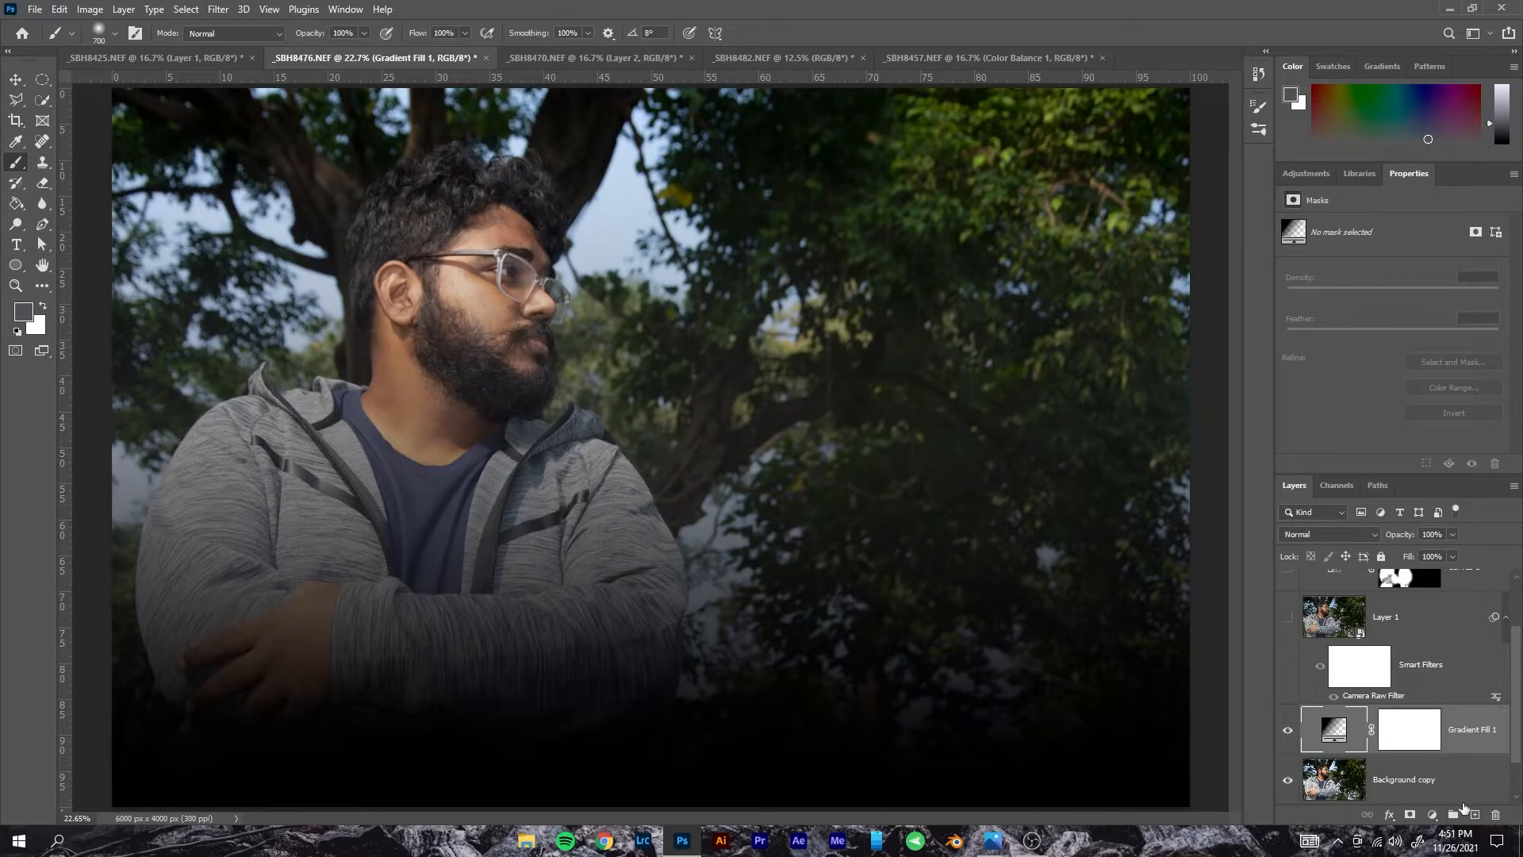
left_click(1493, 816)
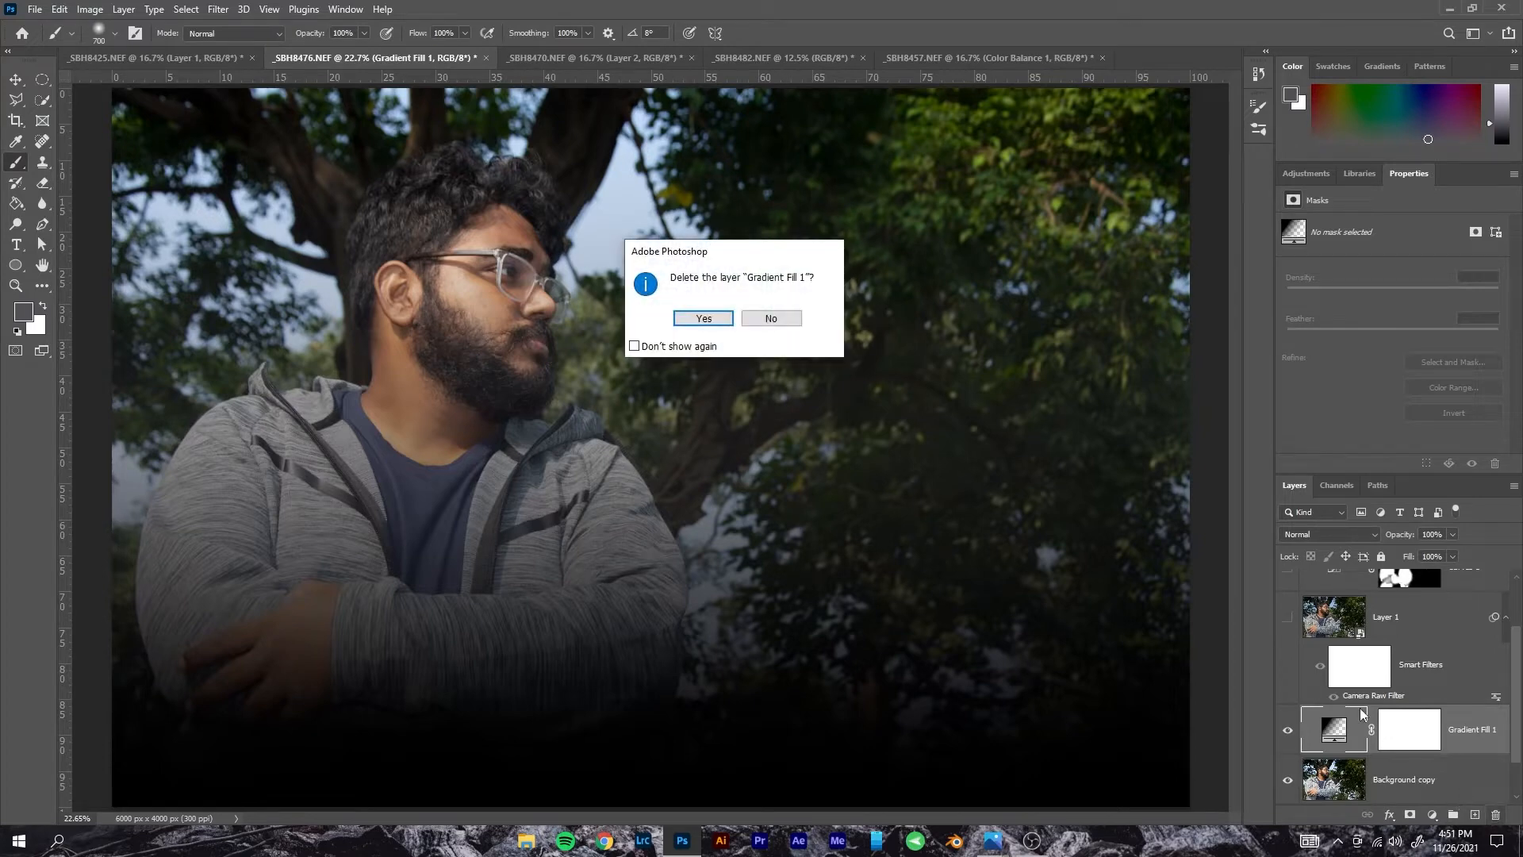
left_click(730, 319)
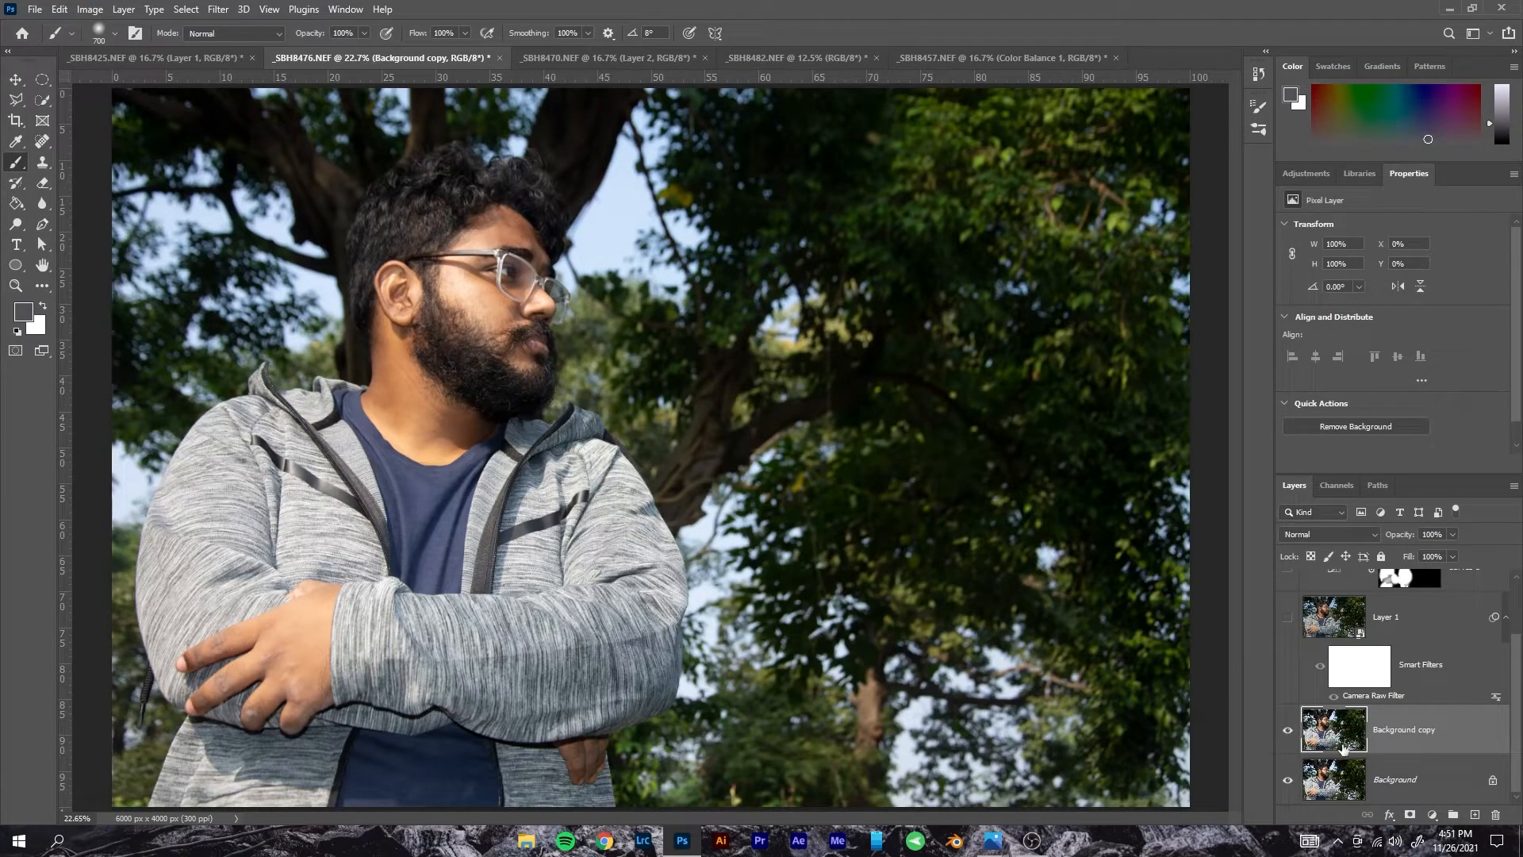
- Add a new Gradient fill layer above Background copy and set its starting colour stop to black 000000
left_click(1432, 815)
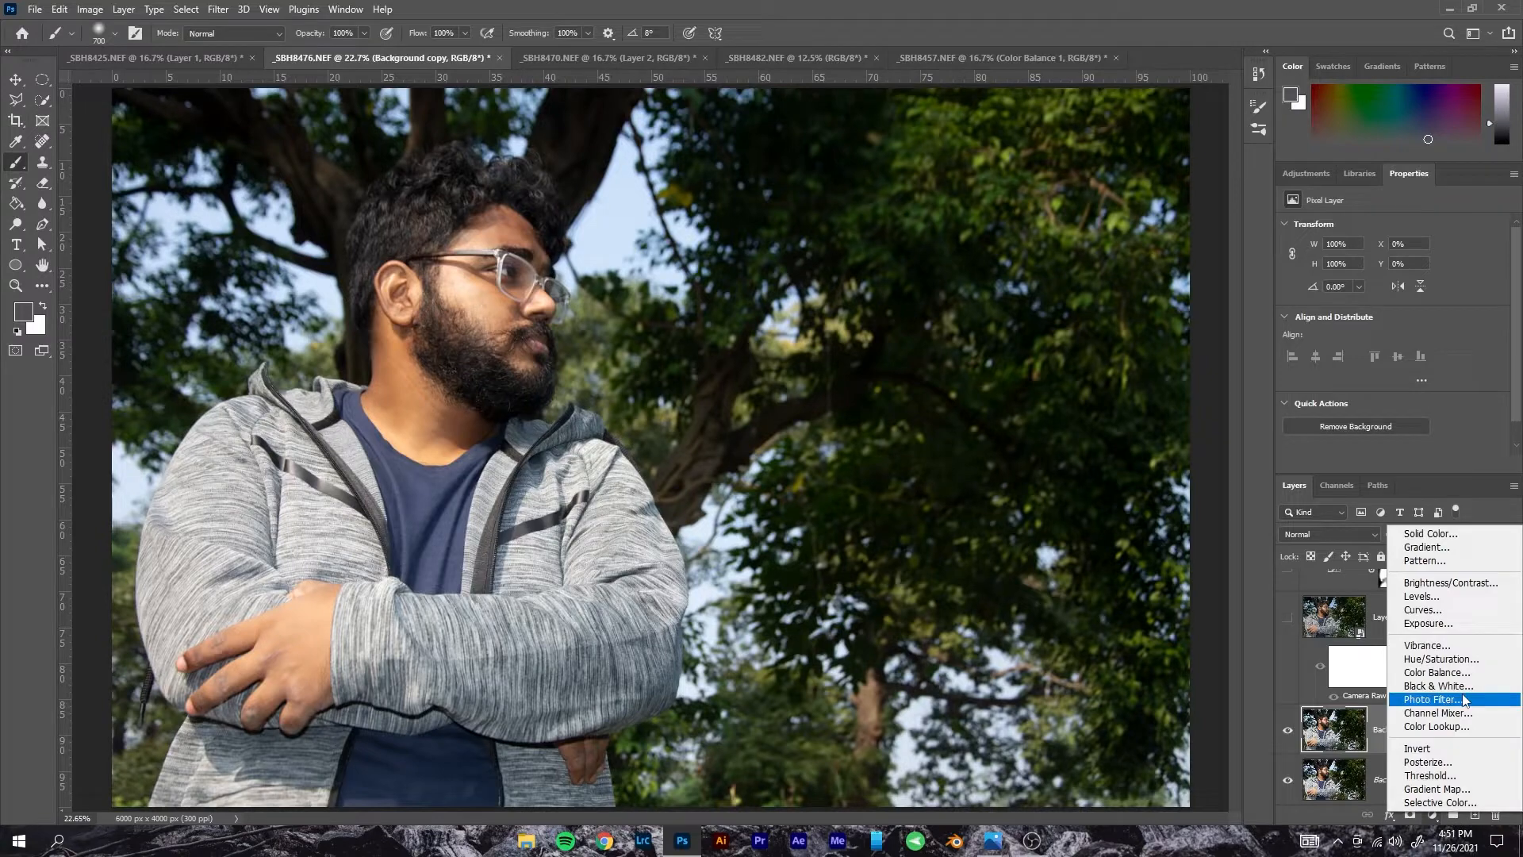
left_click(1417, 547)
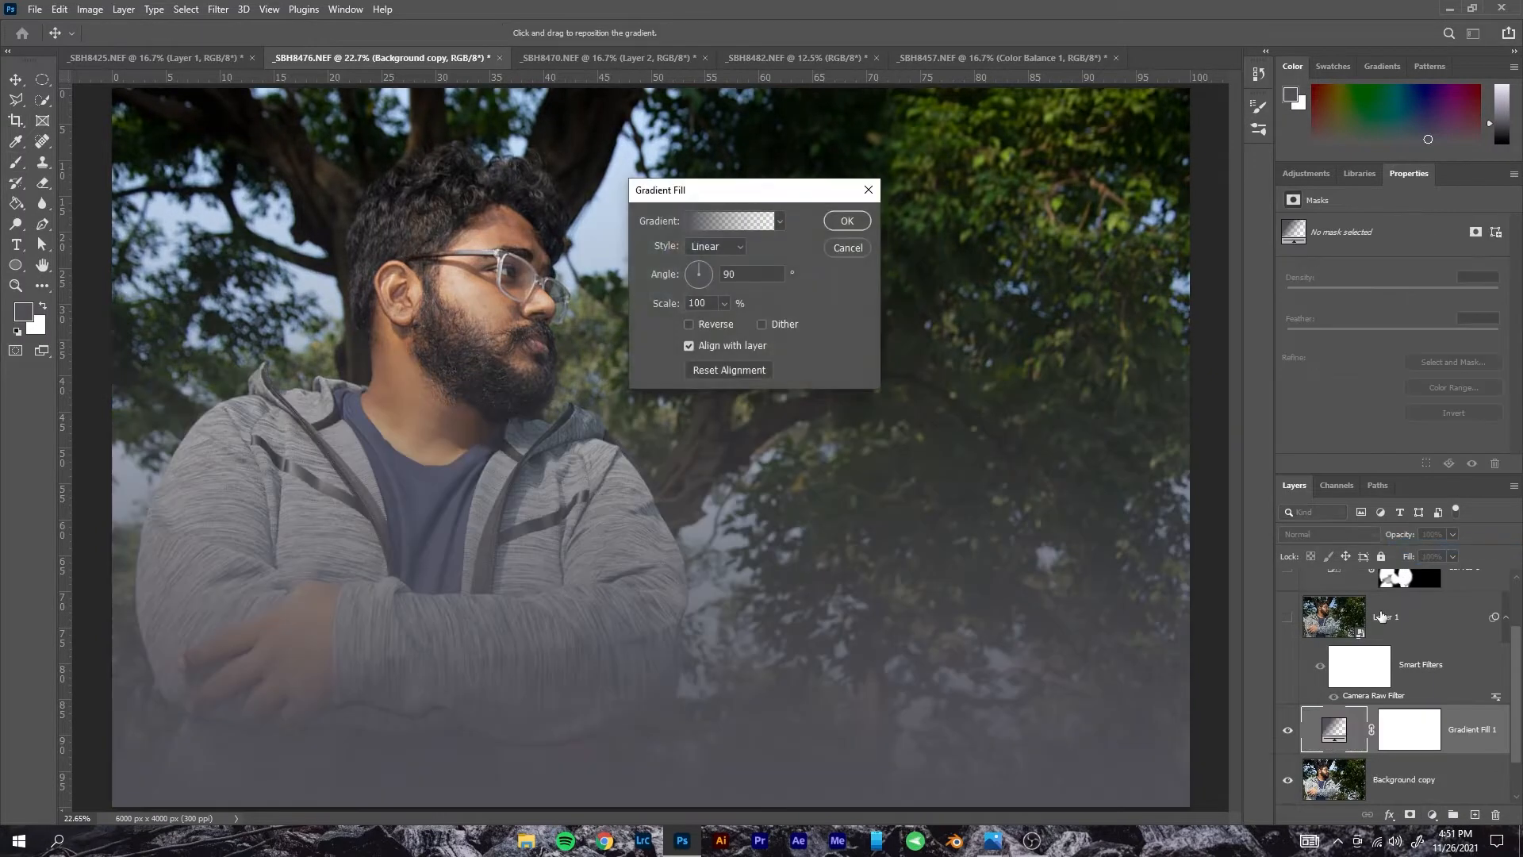
left_click(736, 231)
left_click(1111, 555)
double_click(1111, 555)
left_click_drag(857, 367, 825, 452)
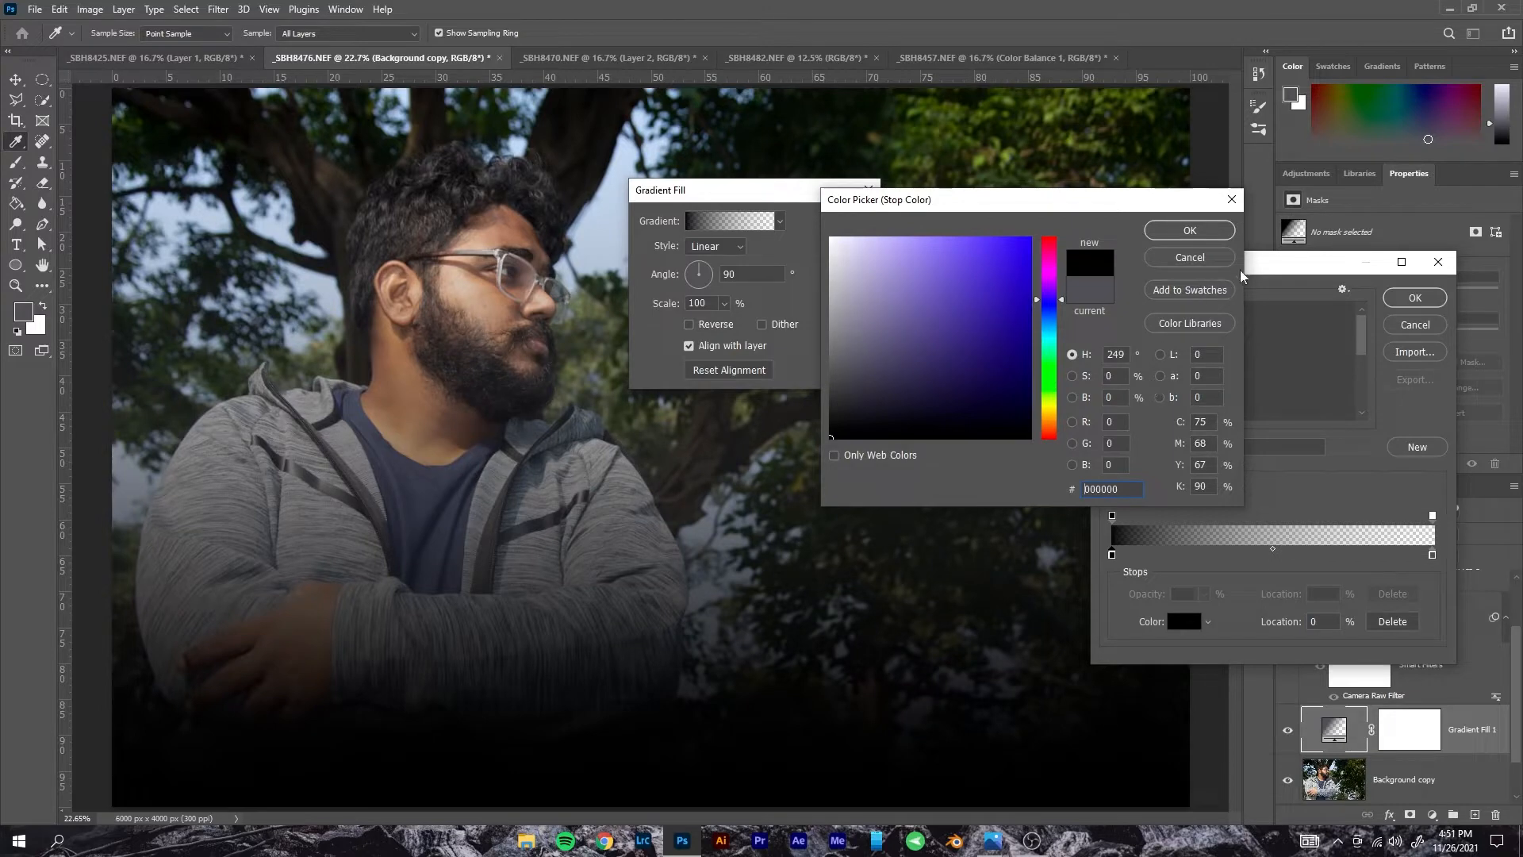
left_click(1190, 232)
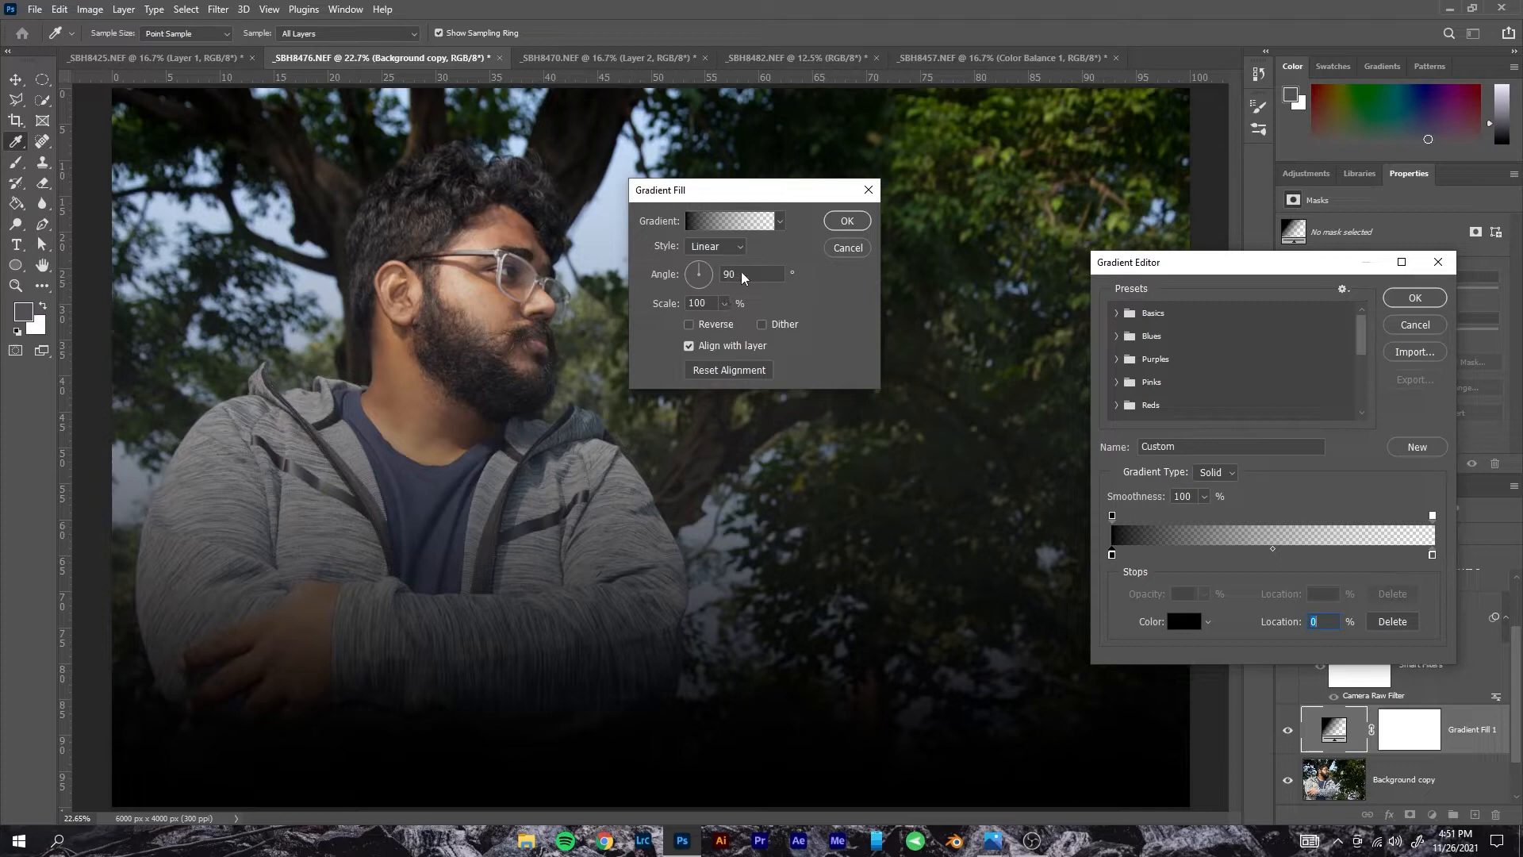
left_click(1413, 298)
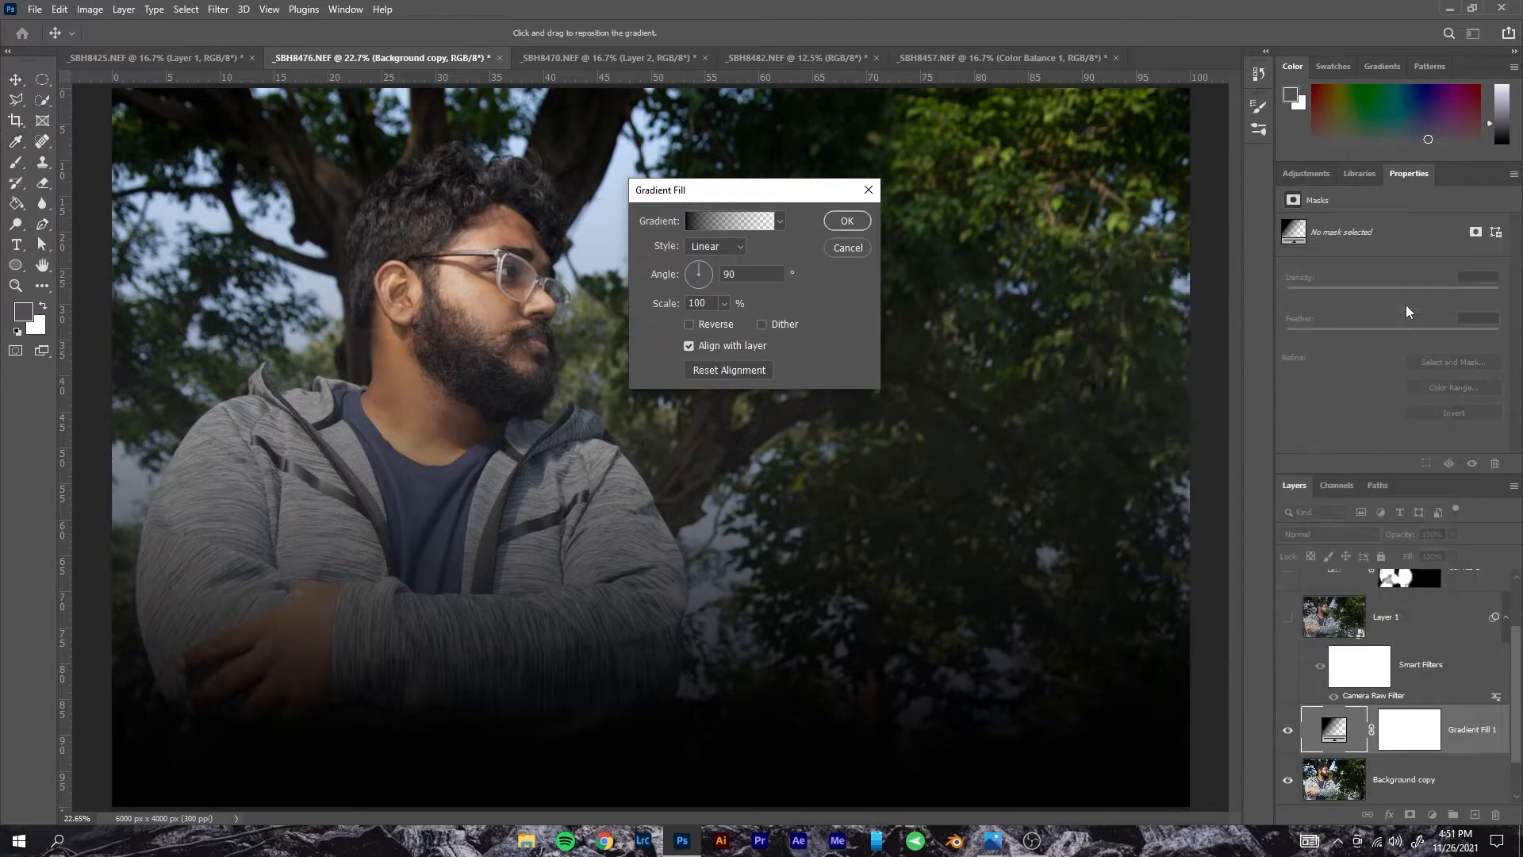
- Set the gradient fill's scale to 177%
left_click(722, 305)
mouse_move(721, 323)
left_mouse_down()
mouse_move(806, 334)
mouse_move(688, 317)
mouse_move(791, 329)
mouse_move(725, 318)
left_mouse_up()
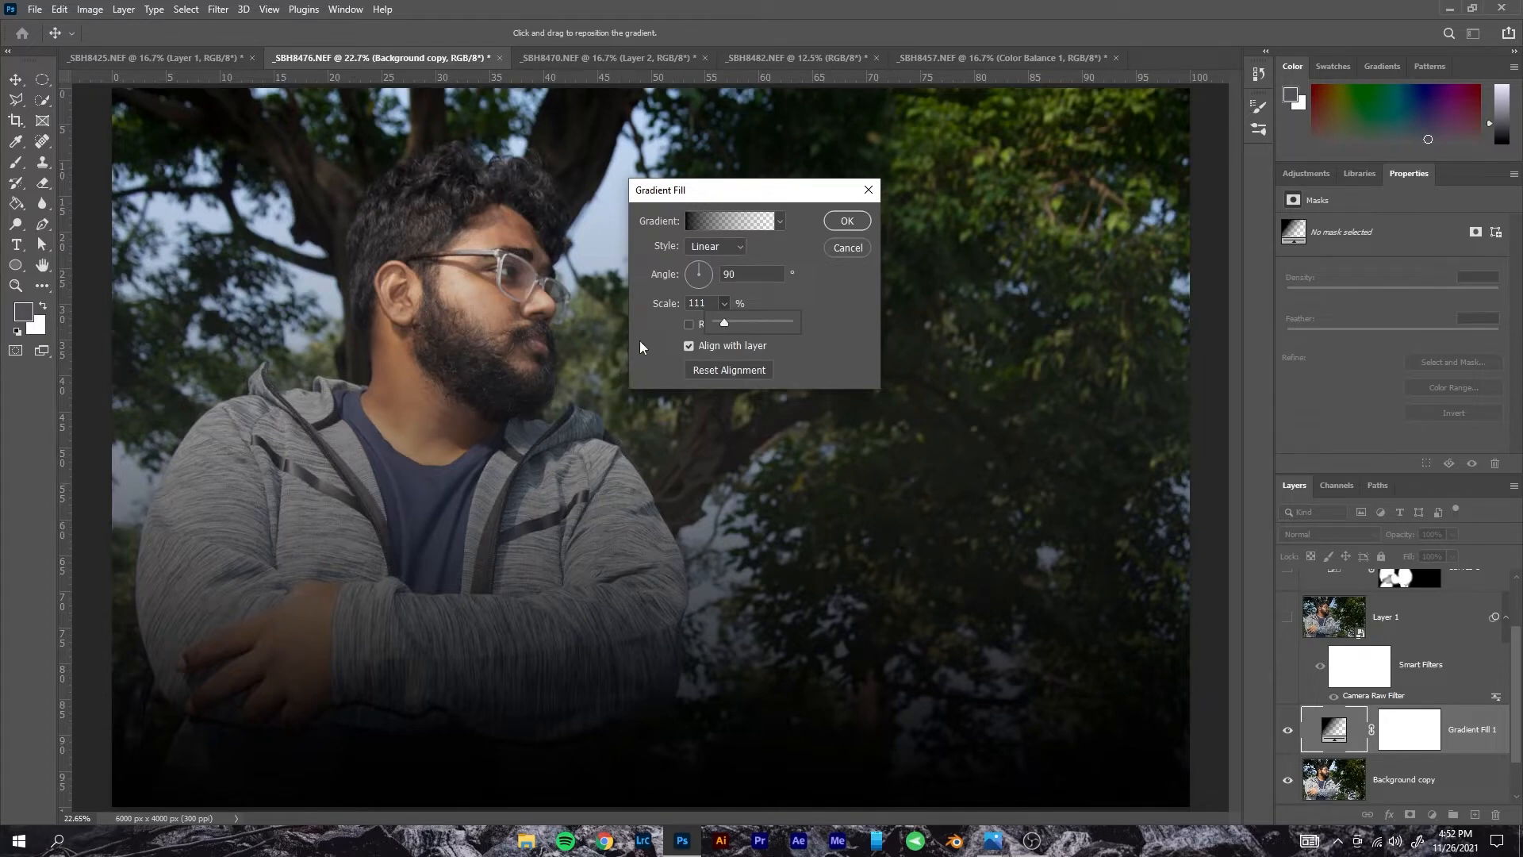
left_click_drag(727, 322, 793, 300)
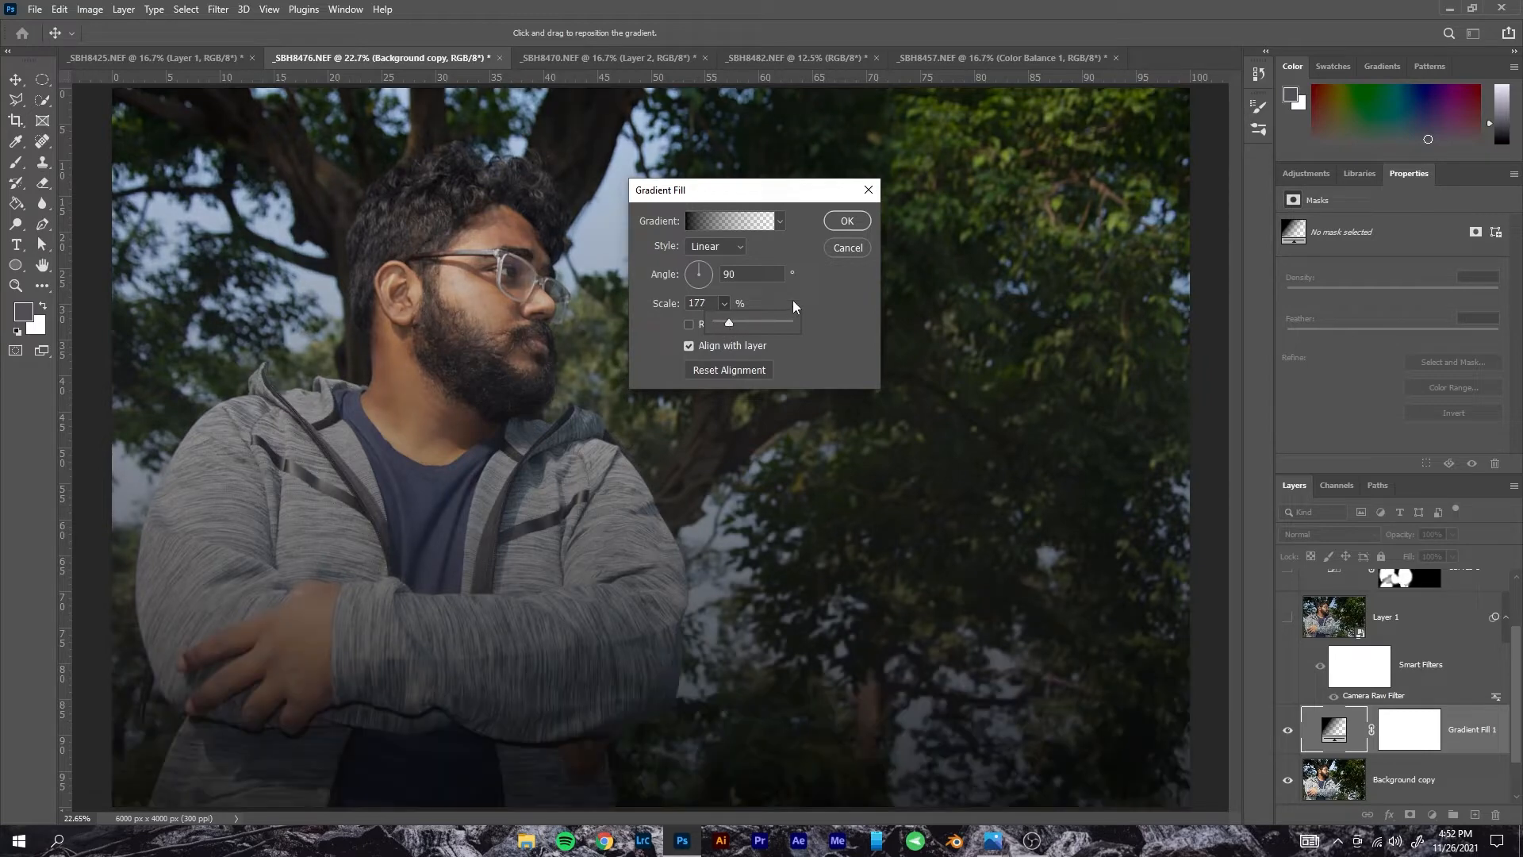
- Try the Black, White preset from Basics, and apply the Blue_03 preset from Blues to the gradient fill
left_click(742, 229)
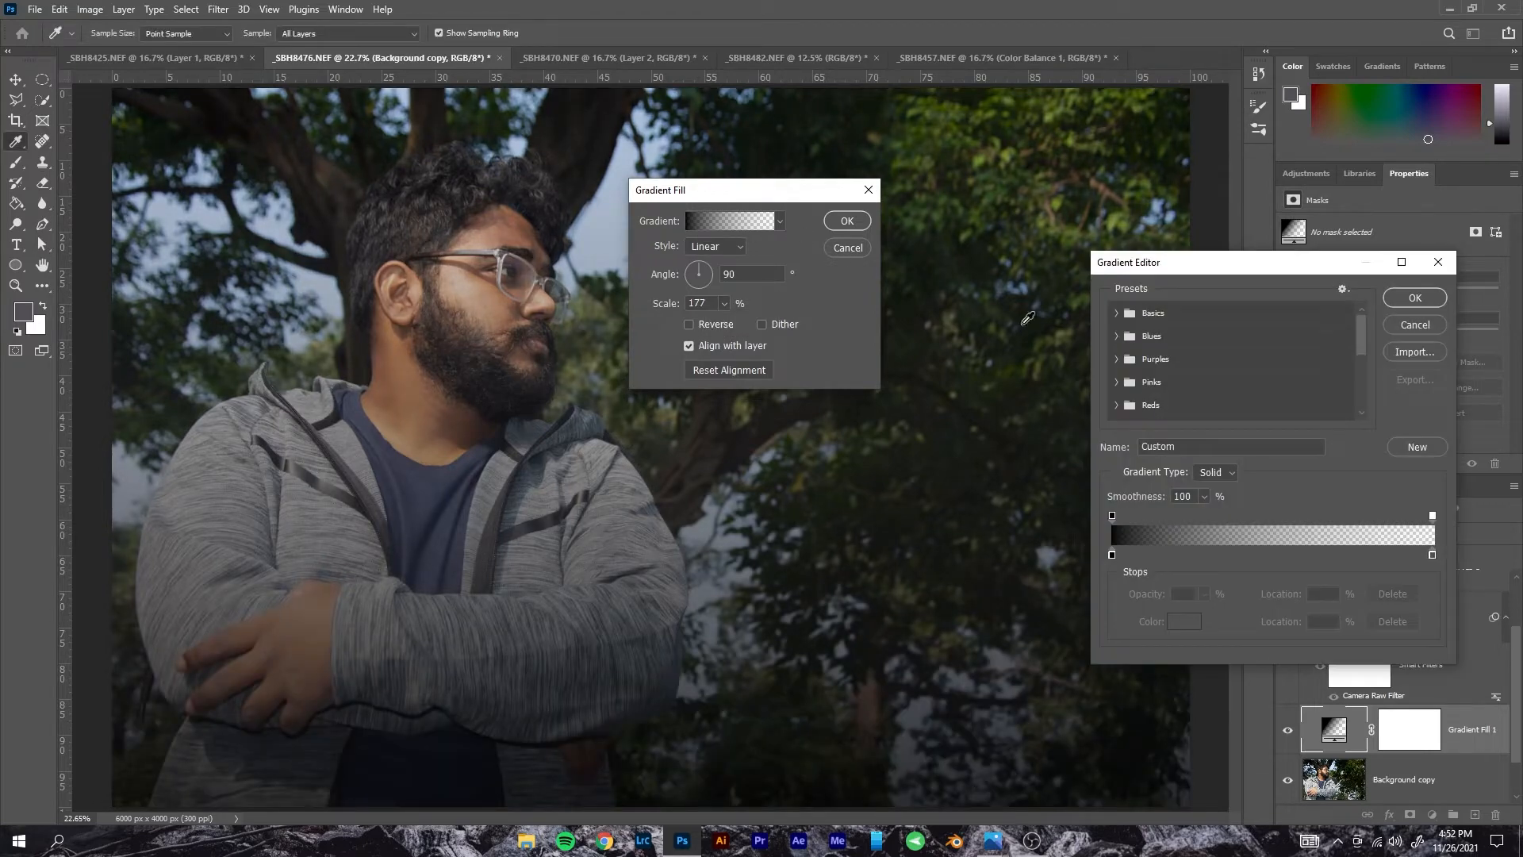
left_click(1119, 313)
left_click(1194, 337)
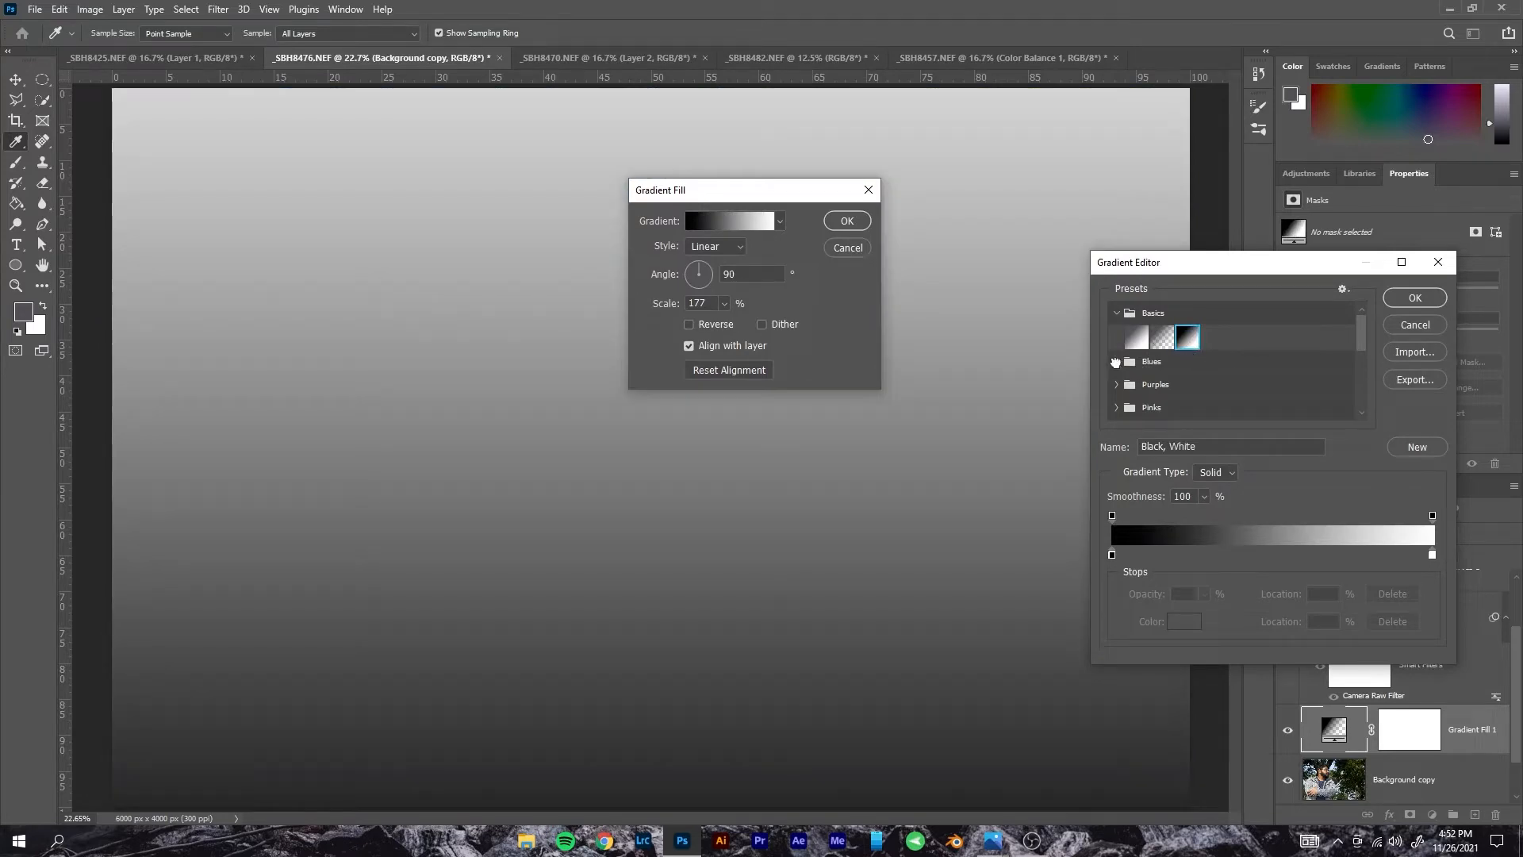
left_click(1117, 361)
left_click(1188, 386)
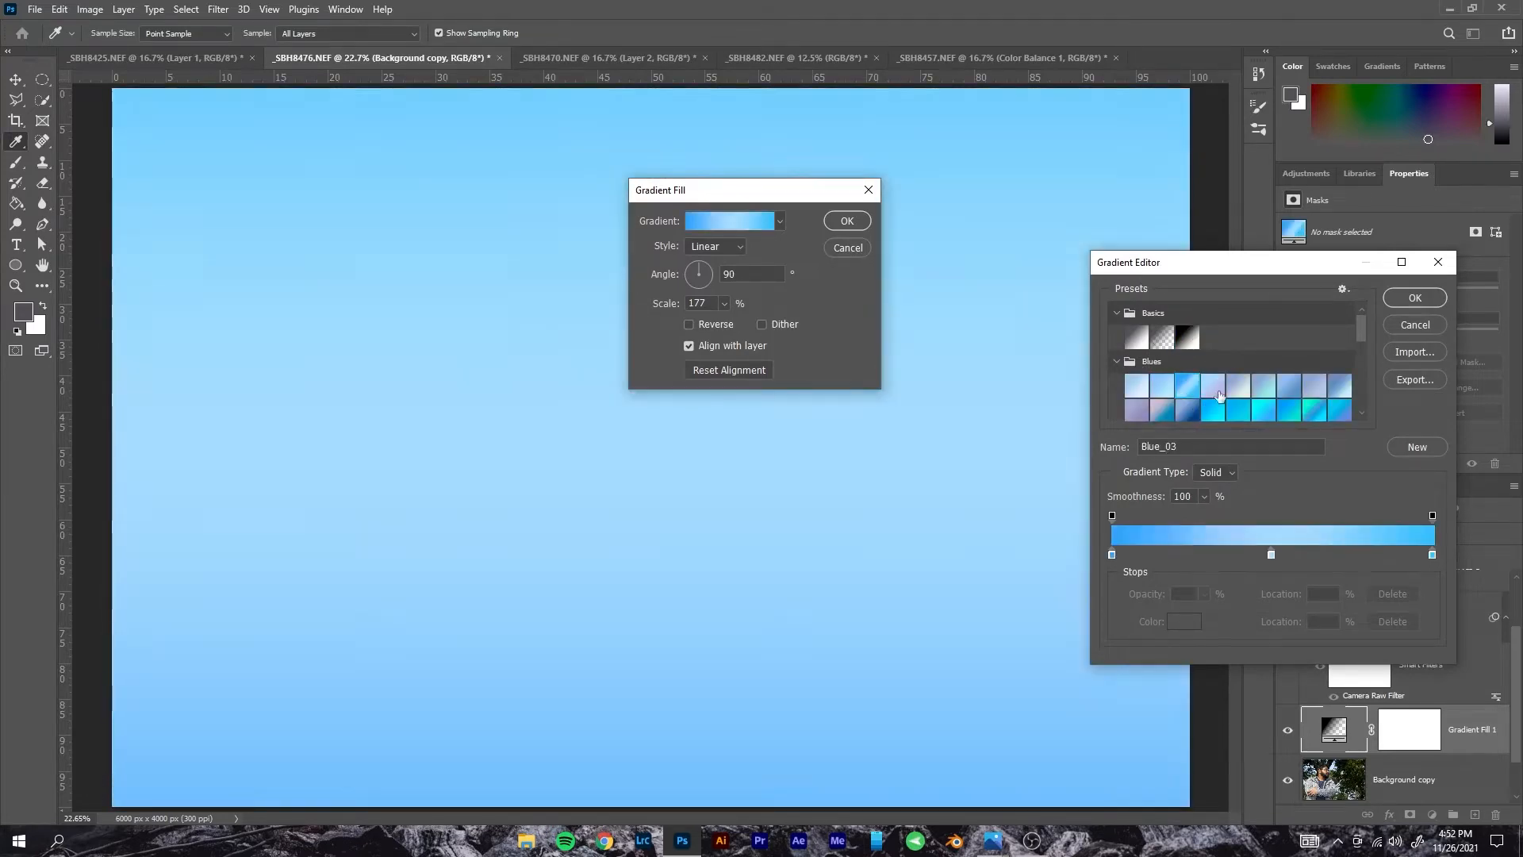
left_click(1413, 301)
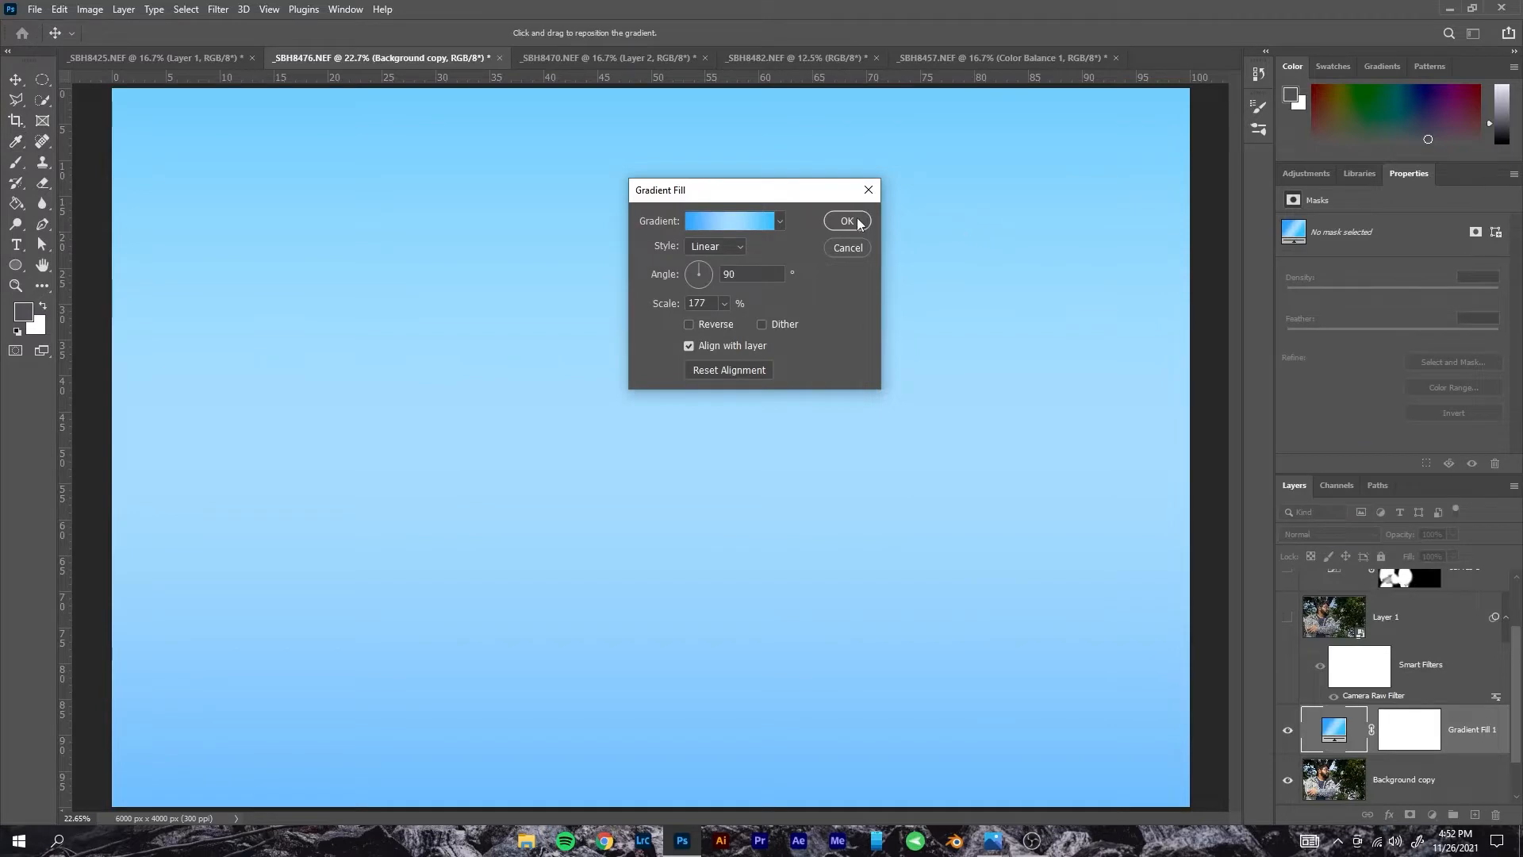
- Try the Radial style, switch the gradient fill to the Angle style and rotate its angle
left_click(714, 246)
left_click(712, 264)
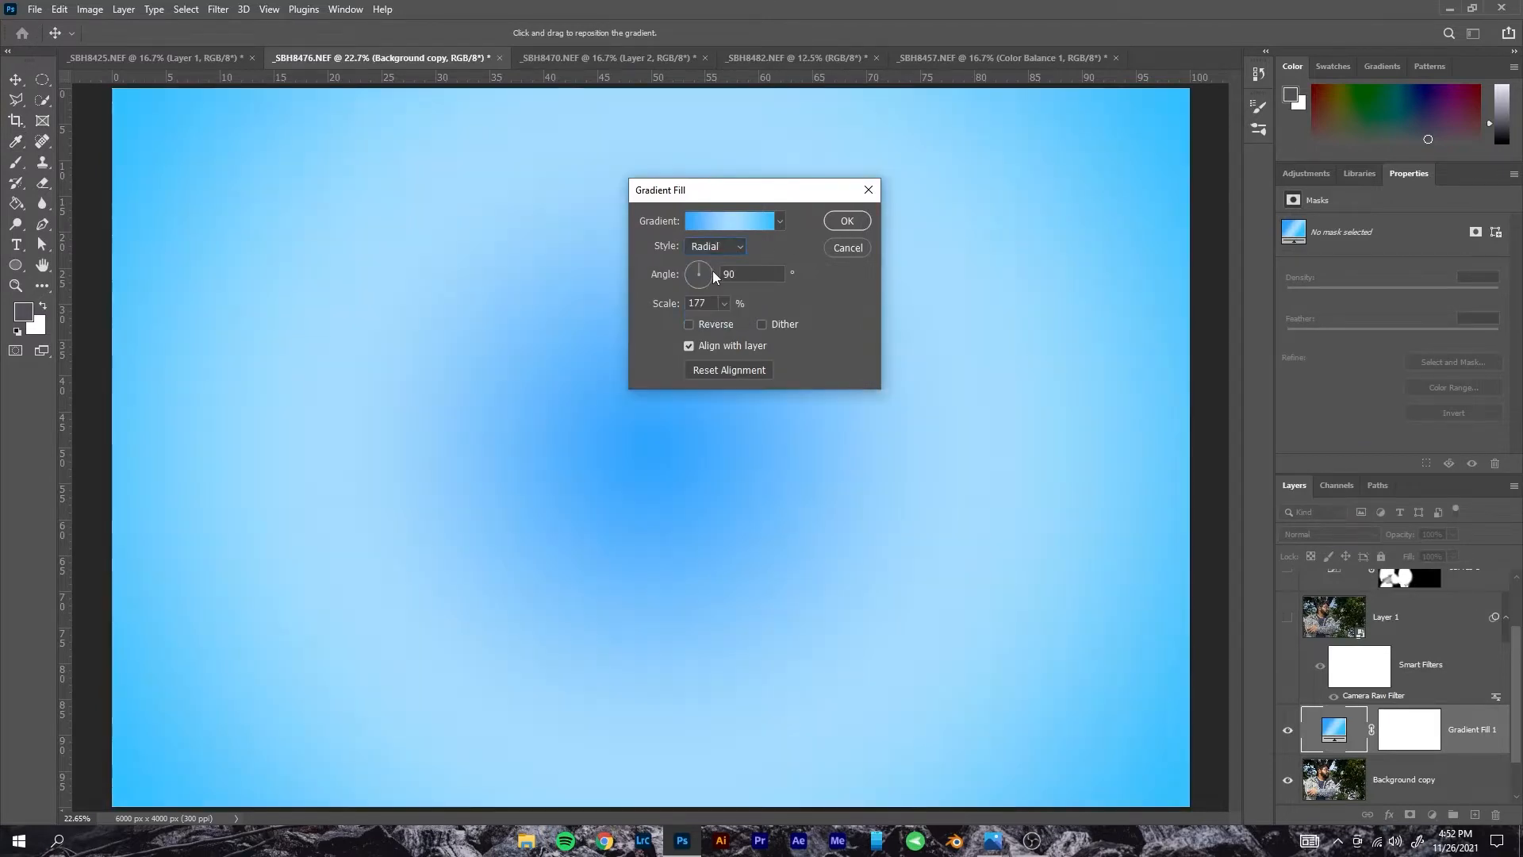
left_click(713, 248)
left_click(712, 267)
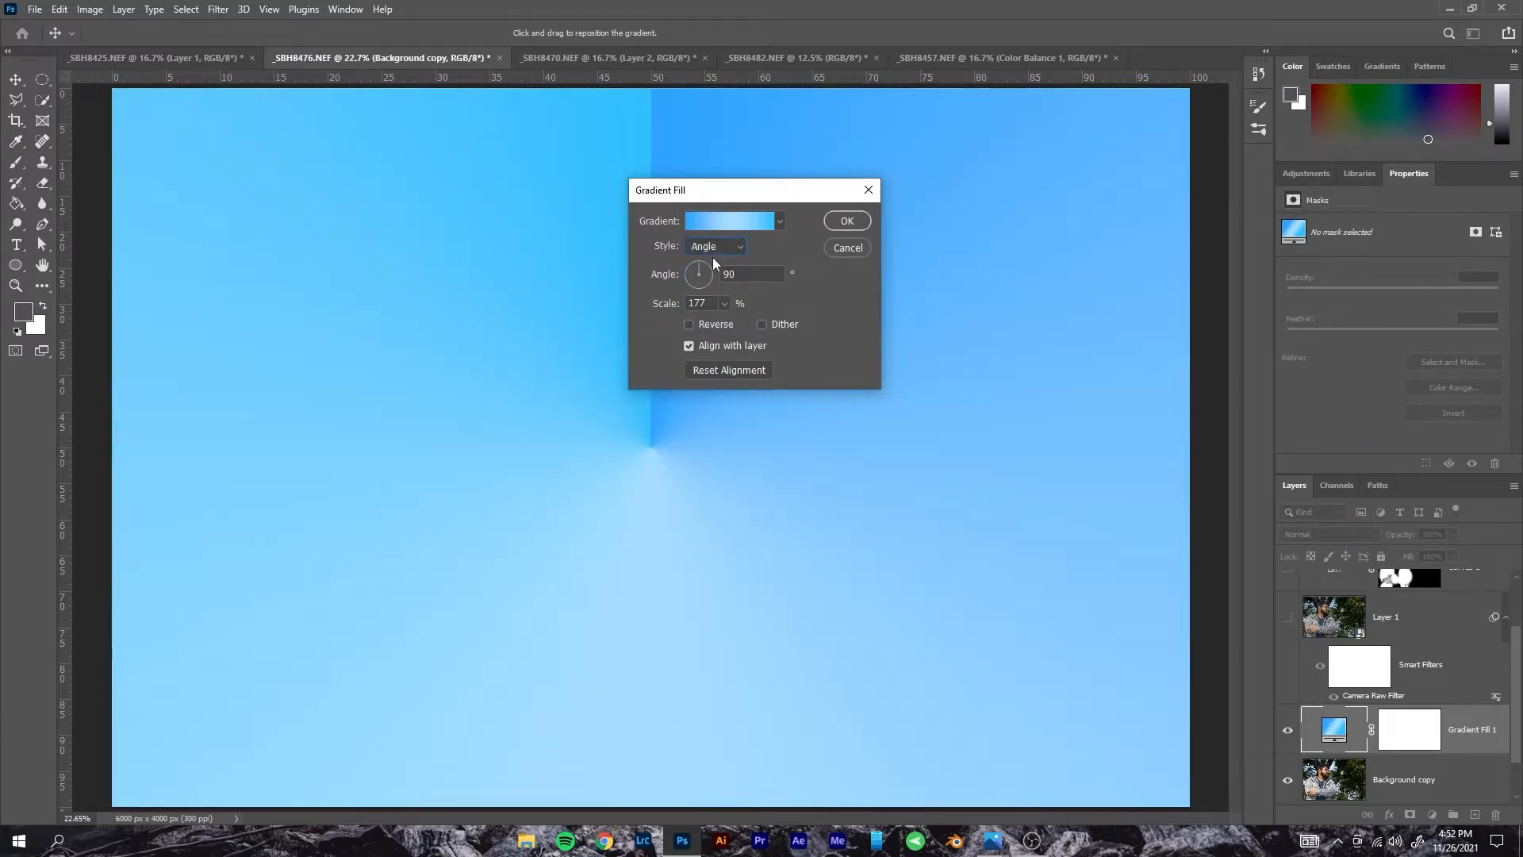
left_click(711, 278)
- Switch the gradient's style to Reflected and on to Diamond, with an angle of 132.86°, and accept the fill
left_click(713, 246)
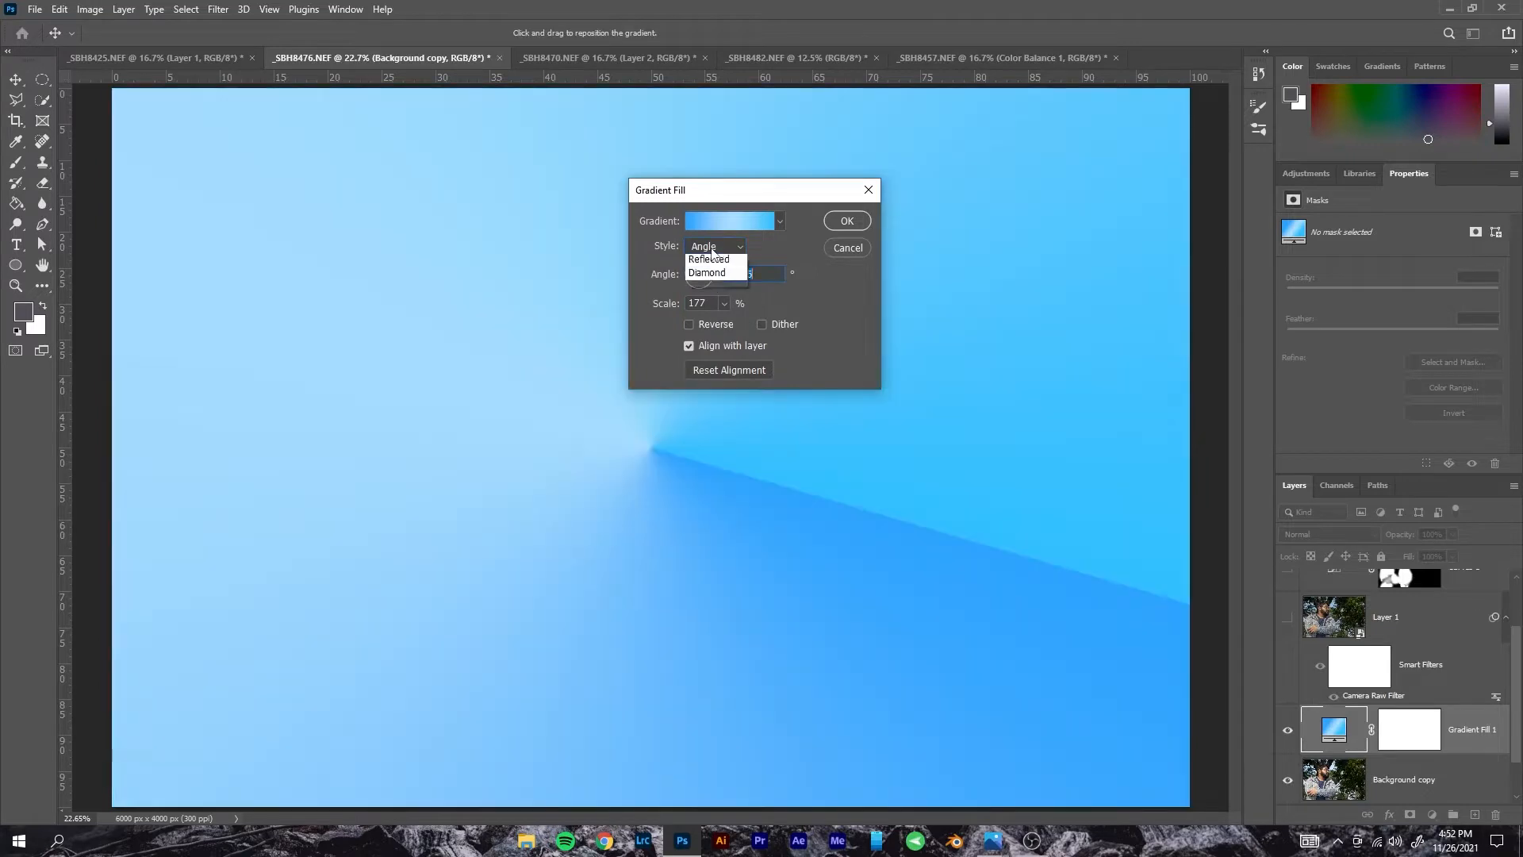
left_click(714, 301)
left_click(694, 267)
left_click(714, 246)
left_click(714, 314)
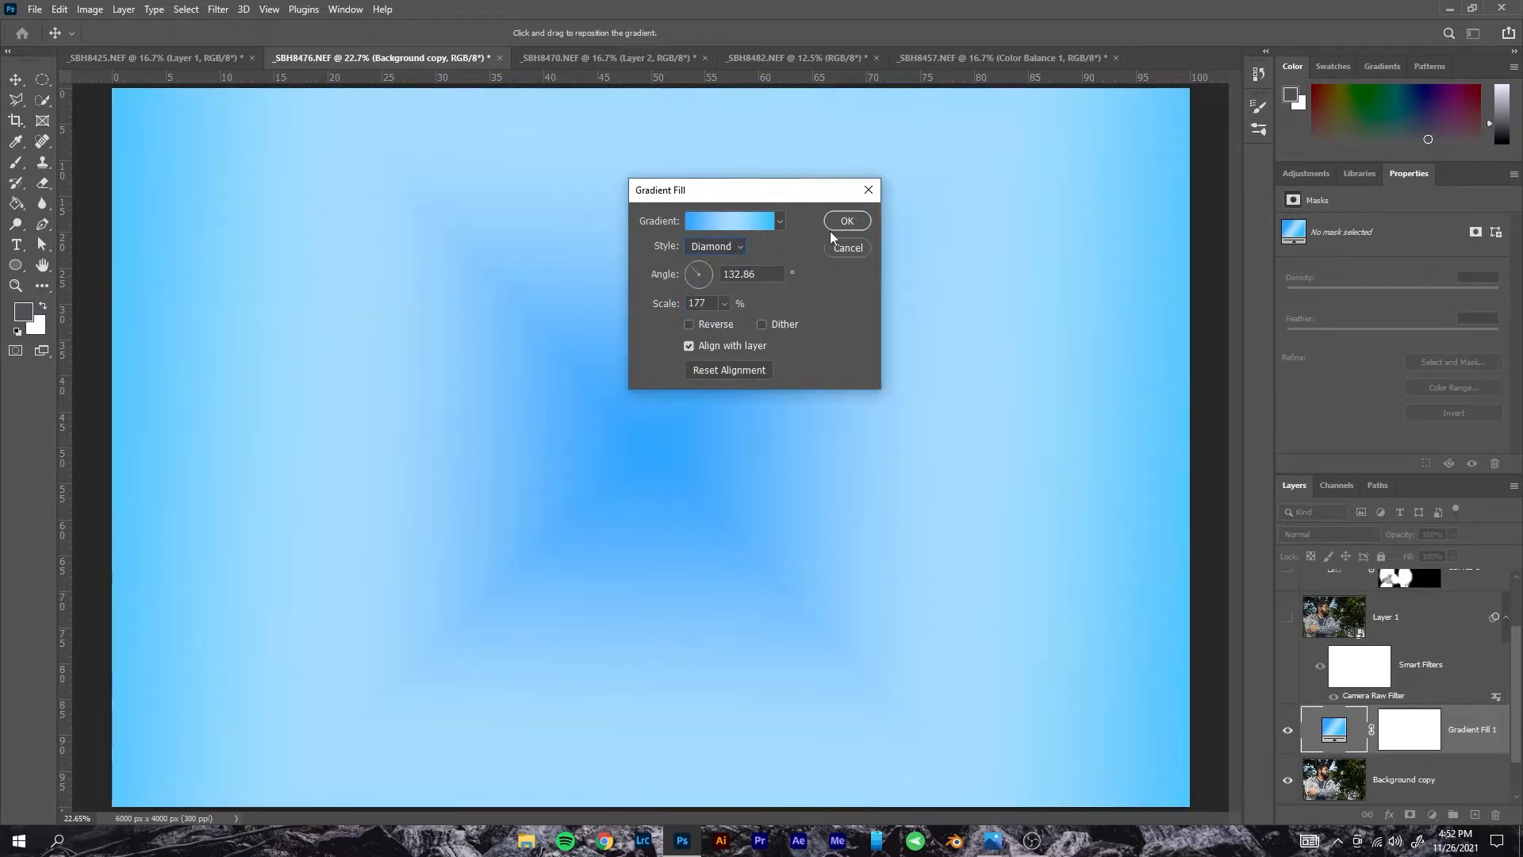
left_click(846, 222)
- Preview blend modes such as Color Burn on Gradient Fill 1, leave it at Normal and delete the layer
left_click(1302, 532)
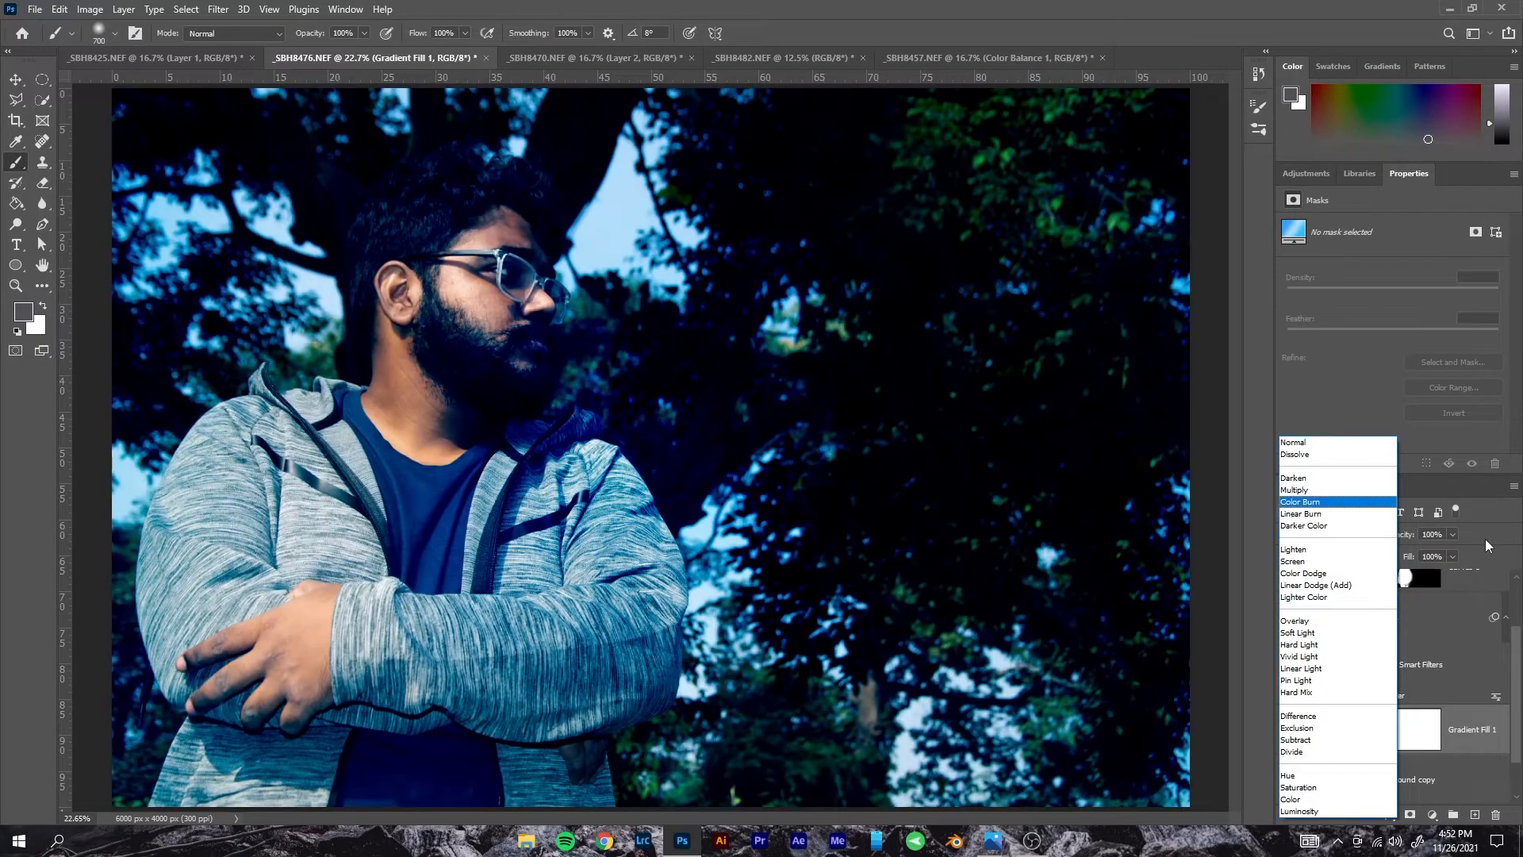
left_click(1487, 538)
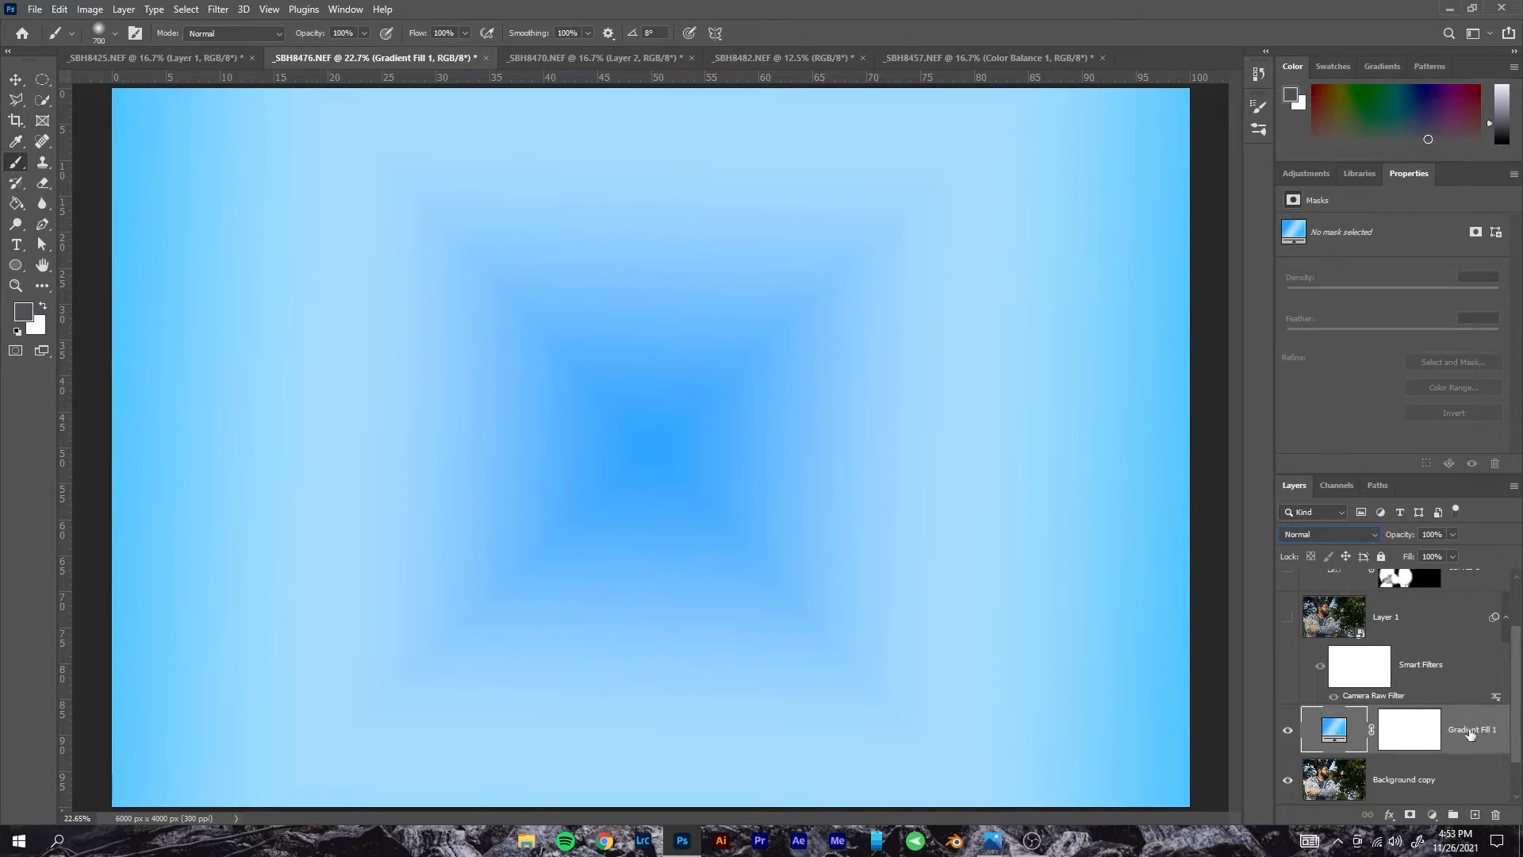
left_click(1496, 815)
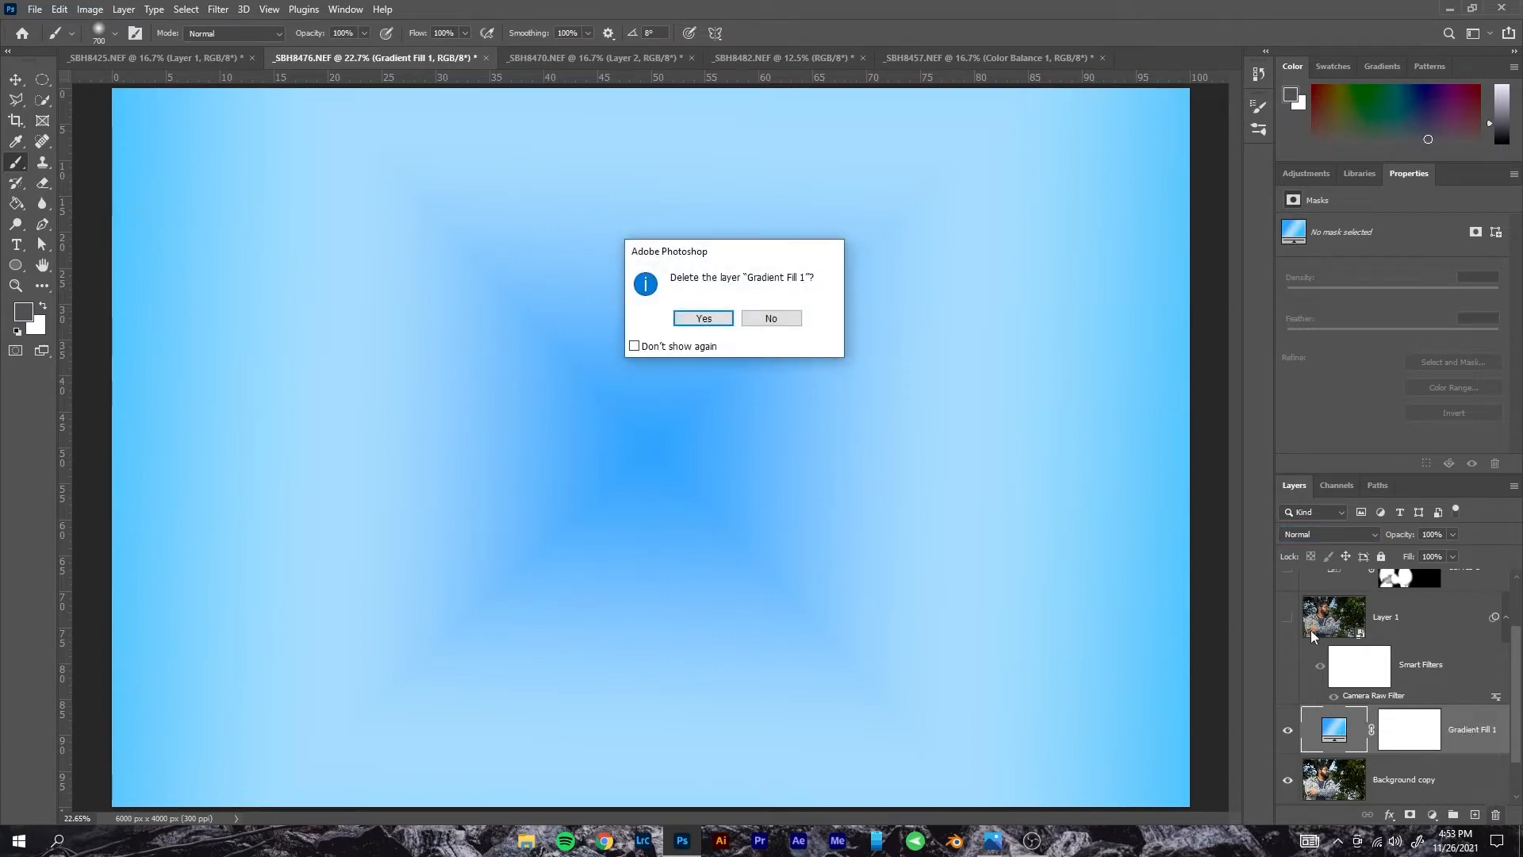
left_click(704, 318)
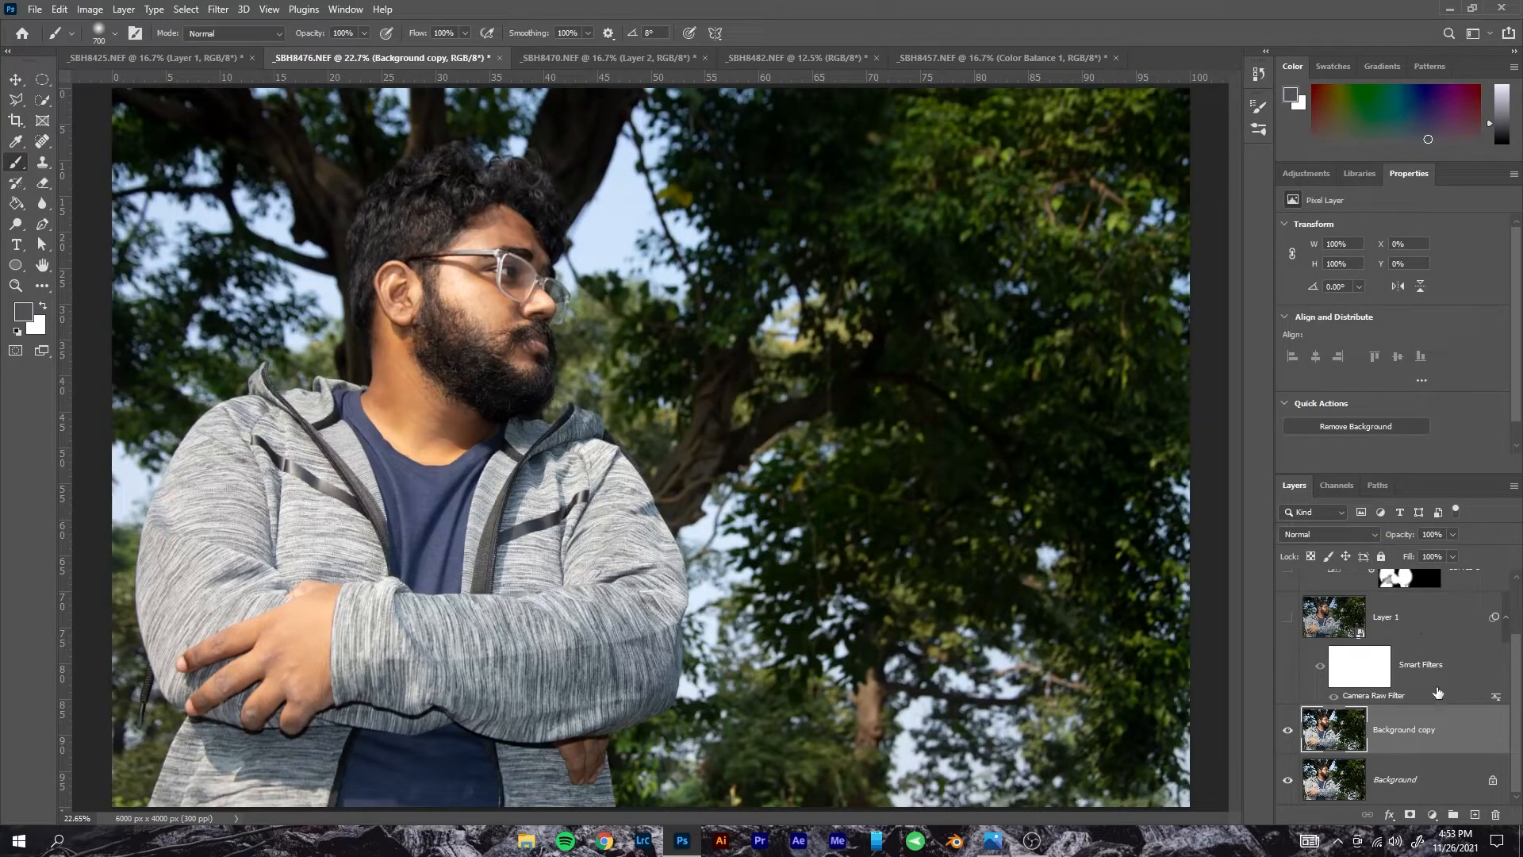
- Add a Pattern fill layer above Background copy and try the second and the yellow autumn patterns from the Trees group
left_click(1433, 815)
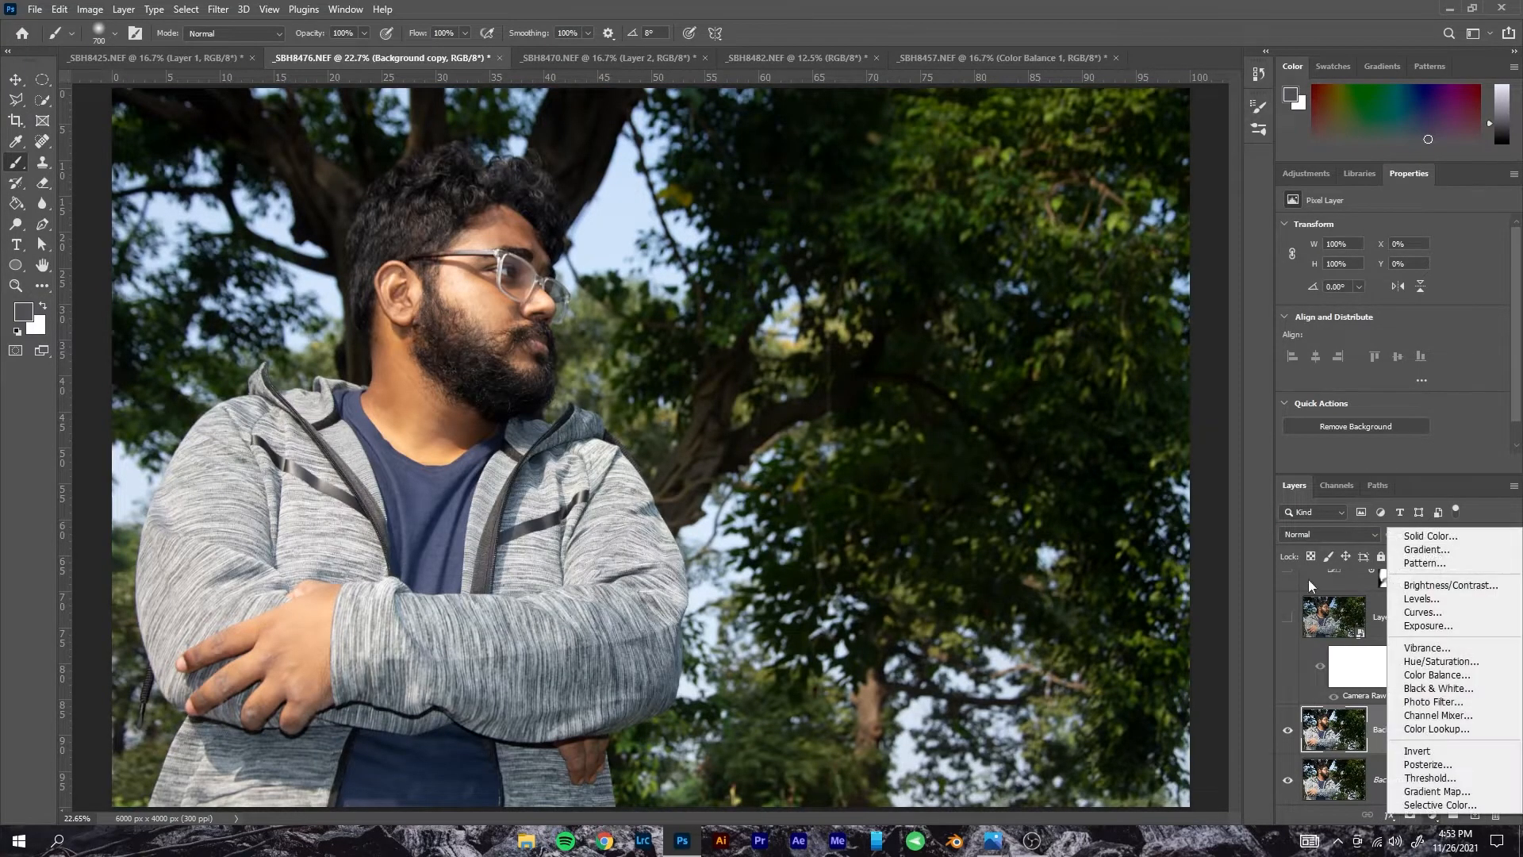
left_click(1414, 567)
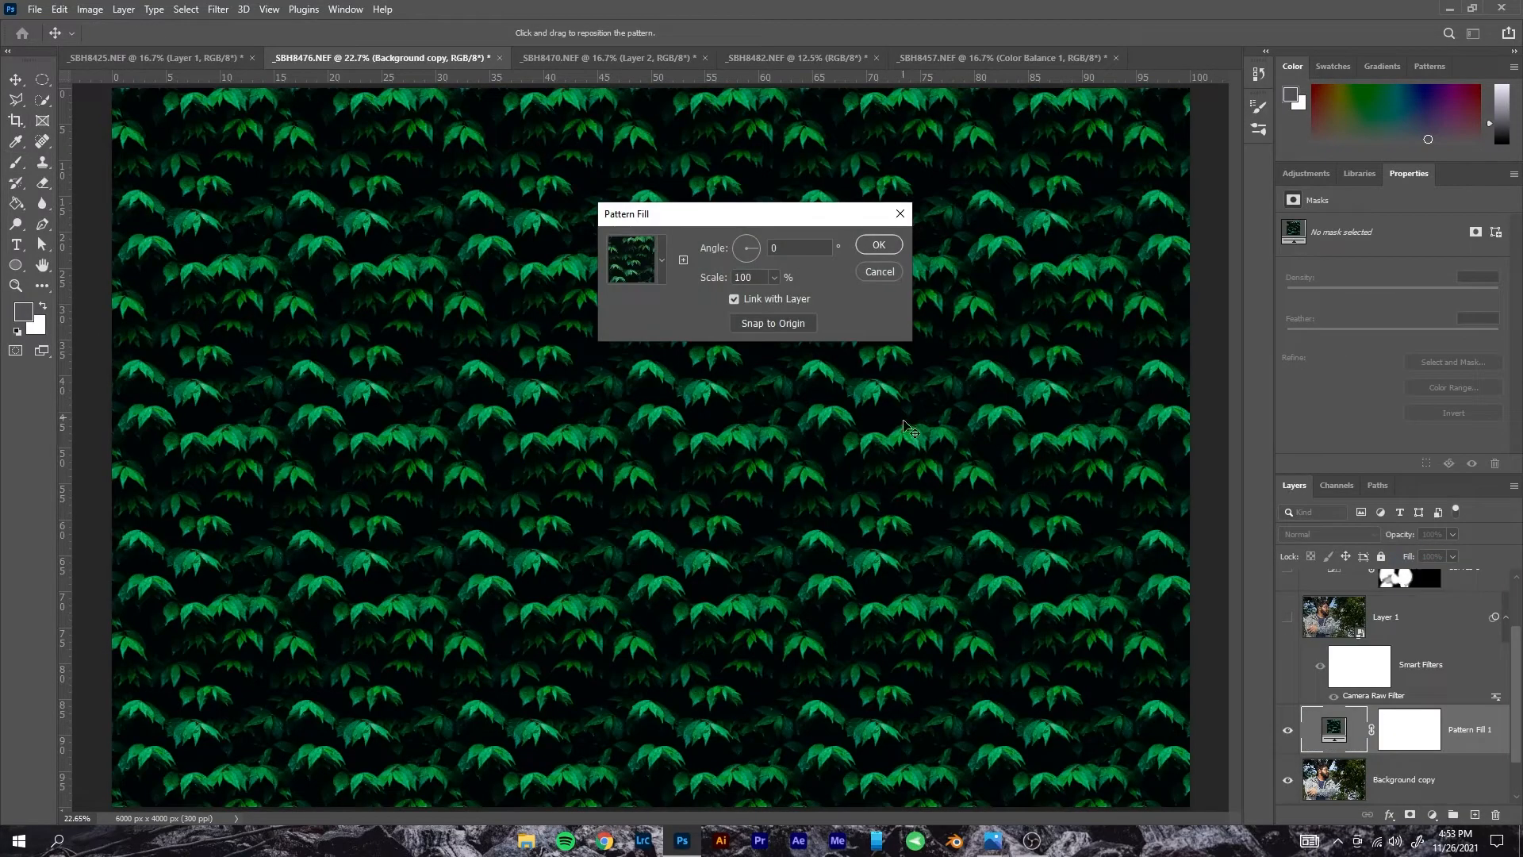
left_click(663, 261)
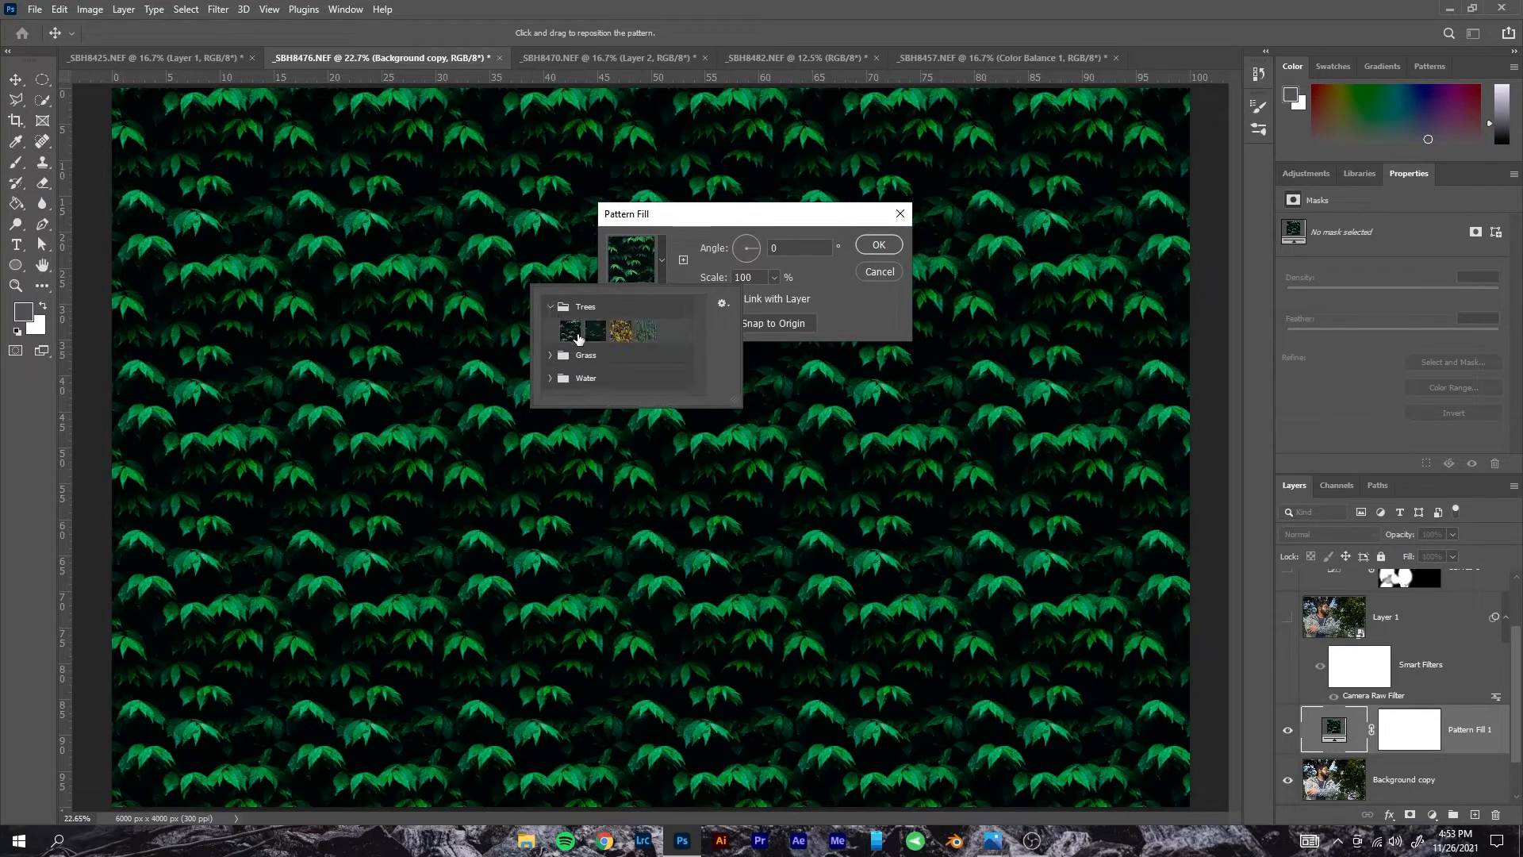
left_click(595, 332)
left_click(622, 334)
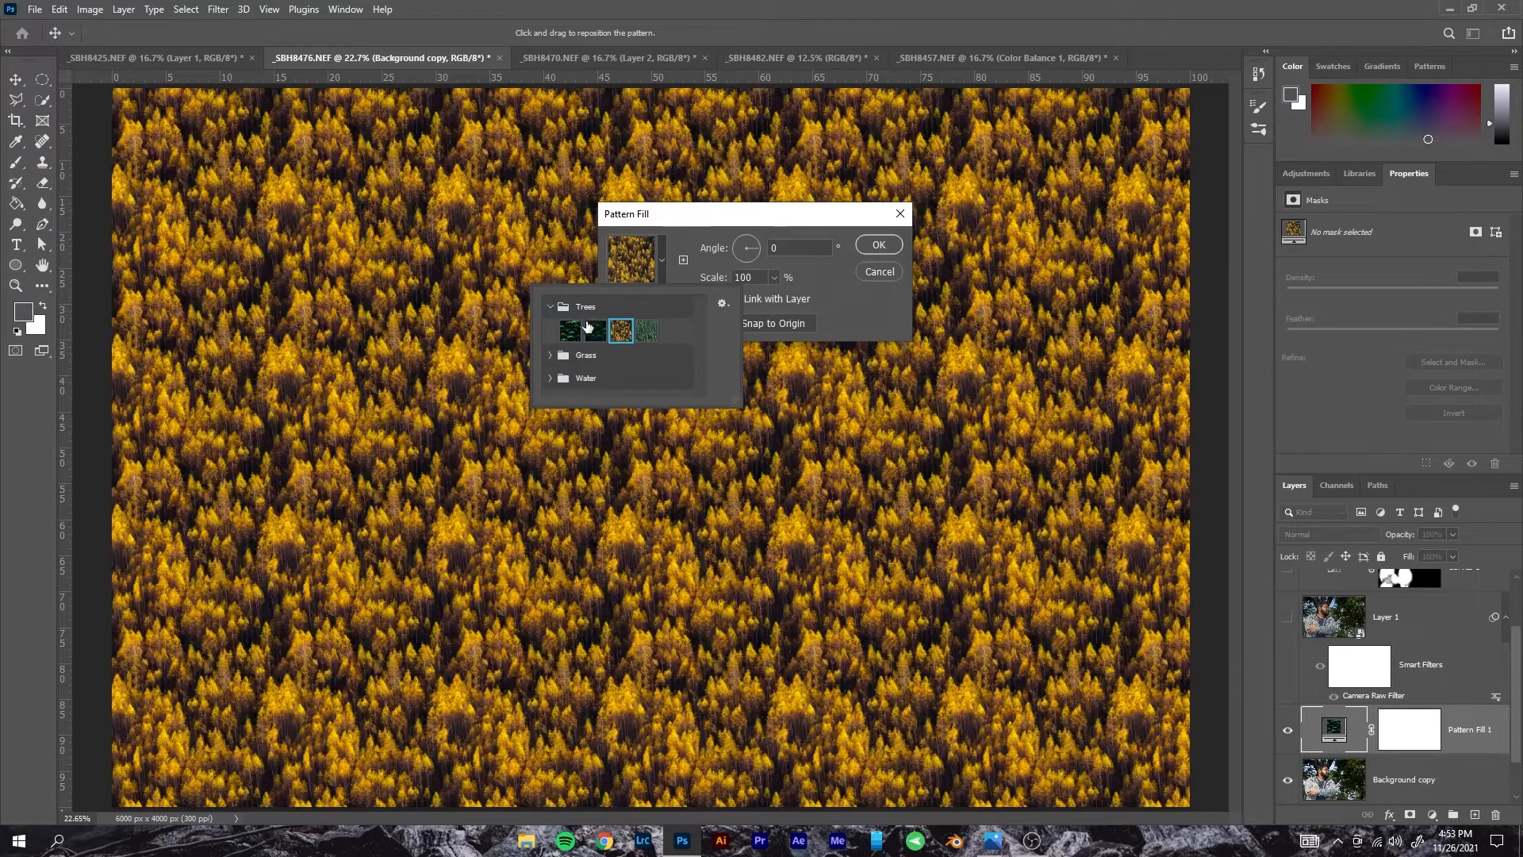
- Try the three patterns of the Grass group on the pattern fill
left_click(553, 357)
left_click(571, 377)
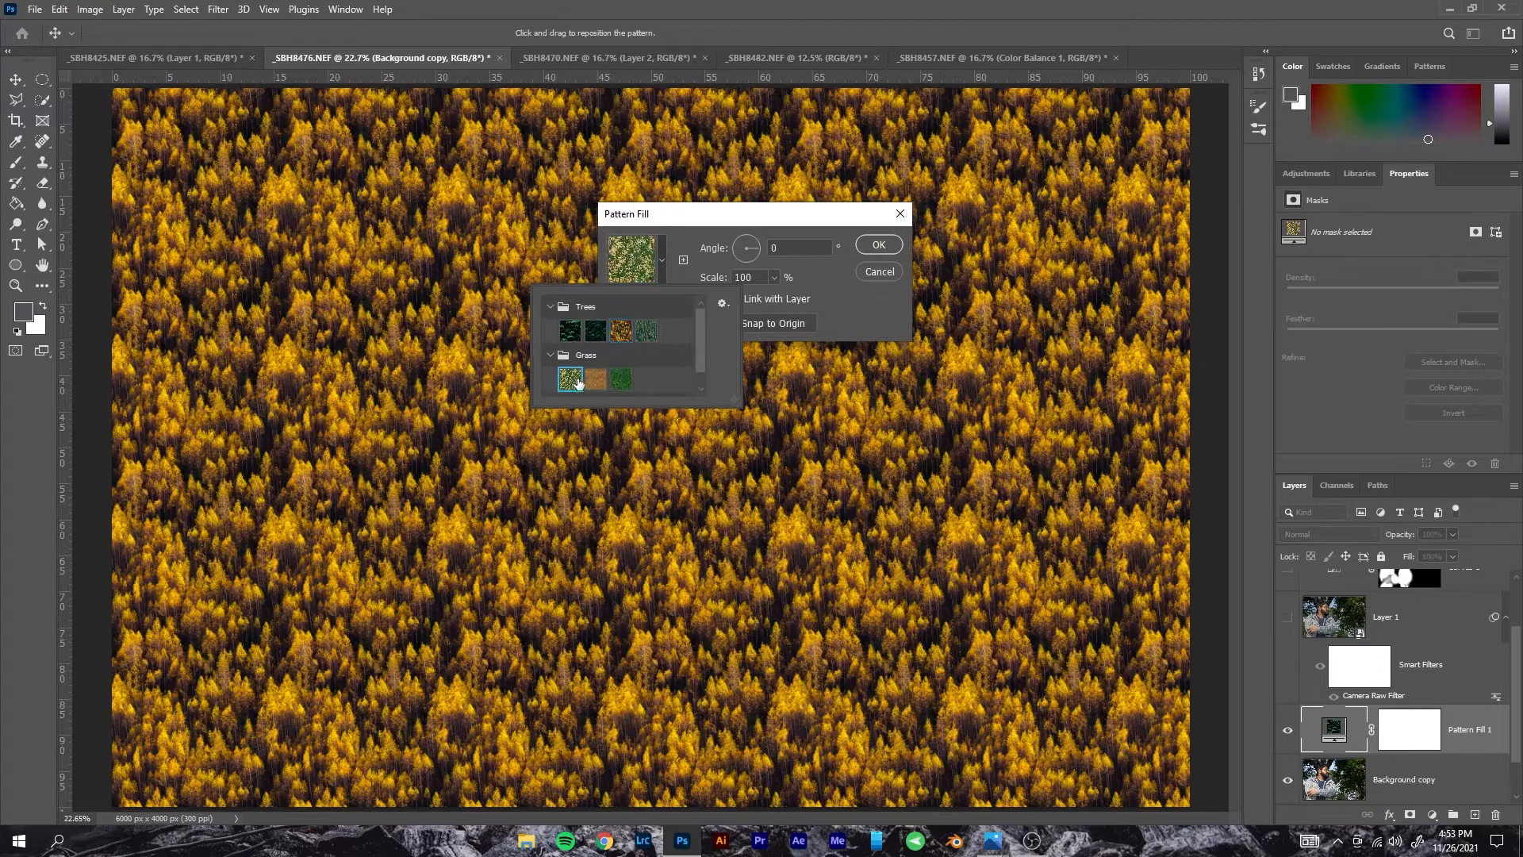
left_click(596, 379)
left_click(622, 380)
scroll(622, 377, "down", 1)
scroll(615, 373, "up", 1)
- Collapse the Trees and Grass groups, try the Water patterns and choose Water-Clear for the pattern fill
left_click(551, 307)
left_click(552, 331)
left_click(552, 353)
left_click(572, 379)
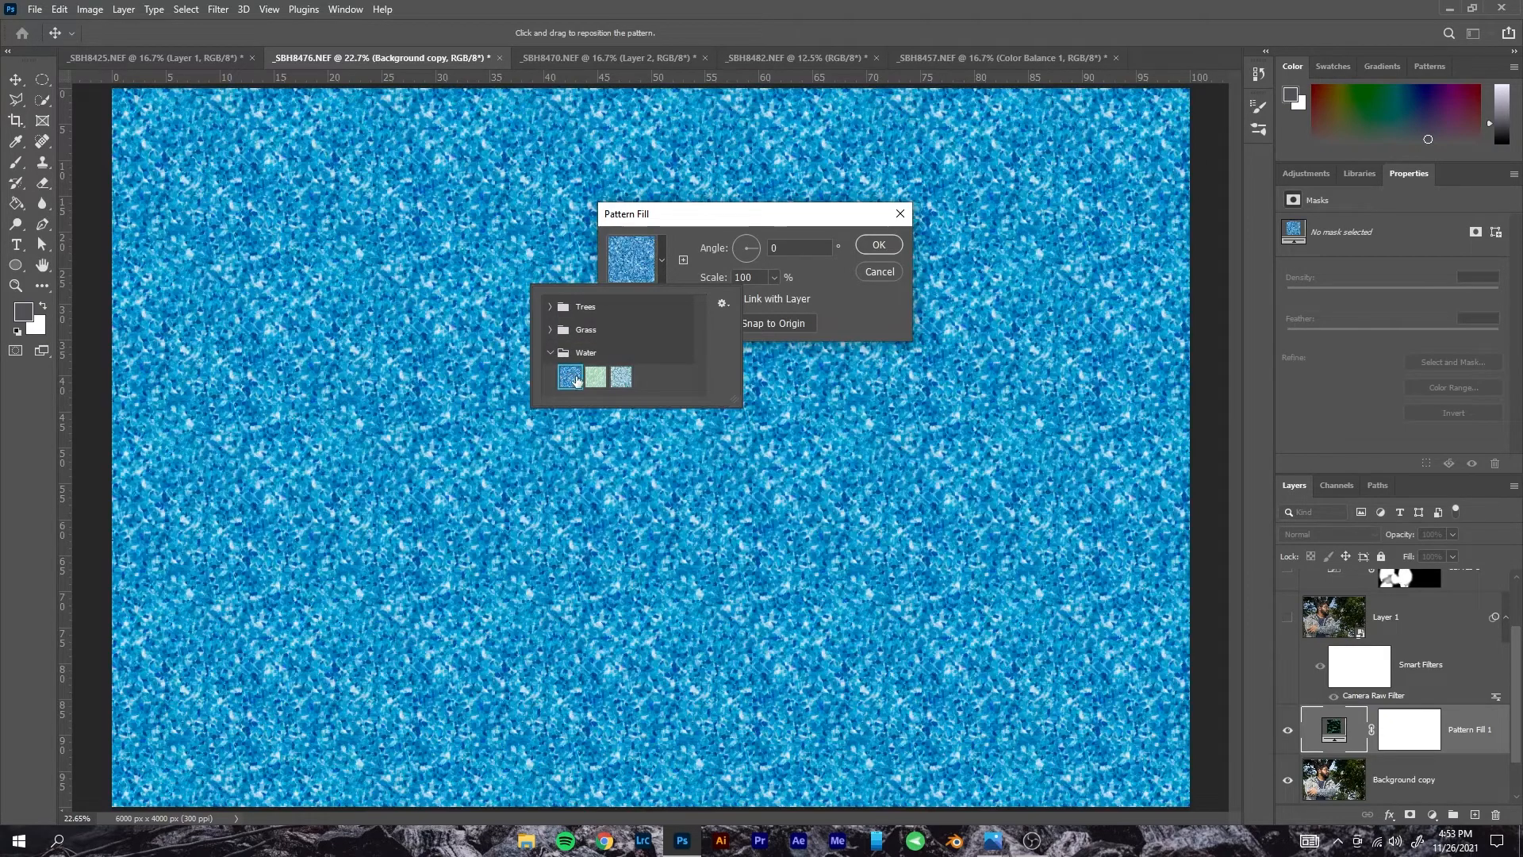
left_click(596, 379)
left_click(623, 380)
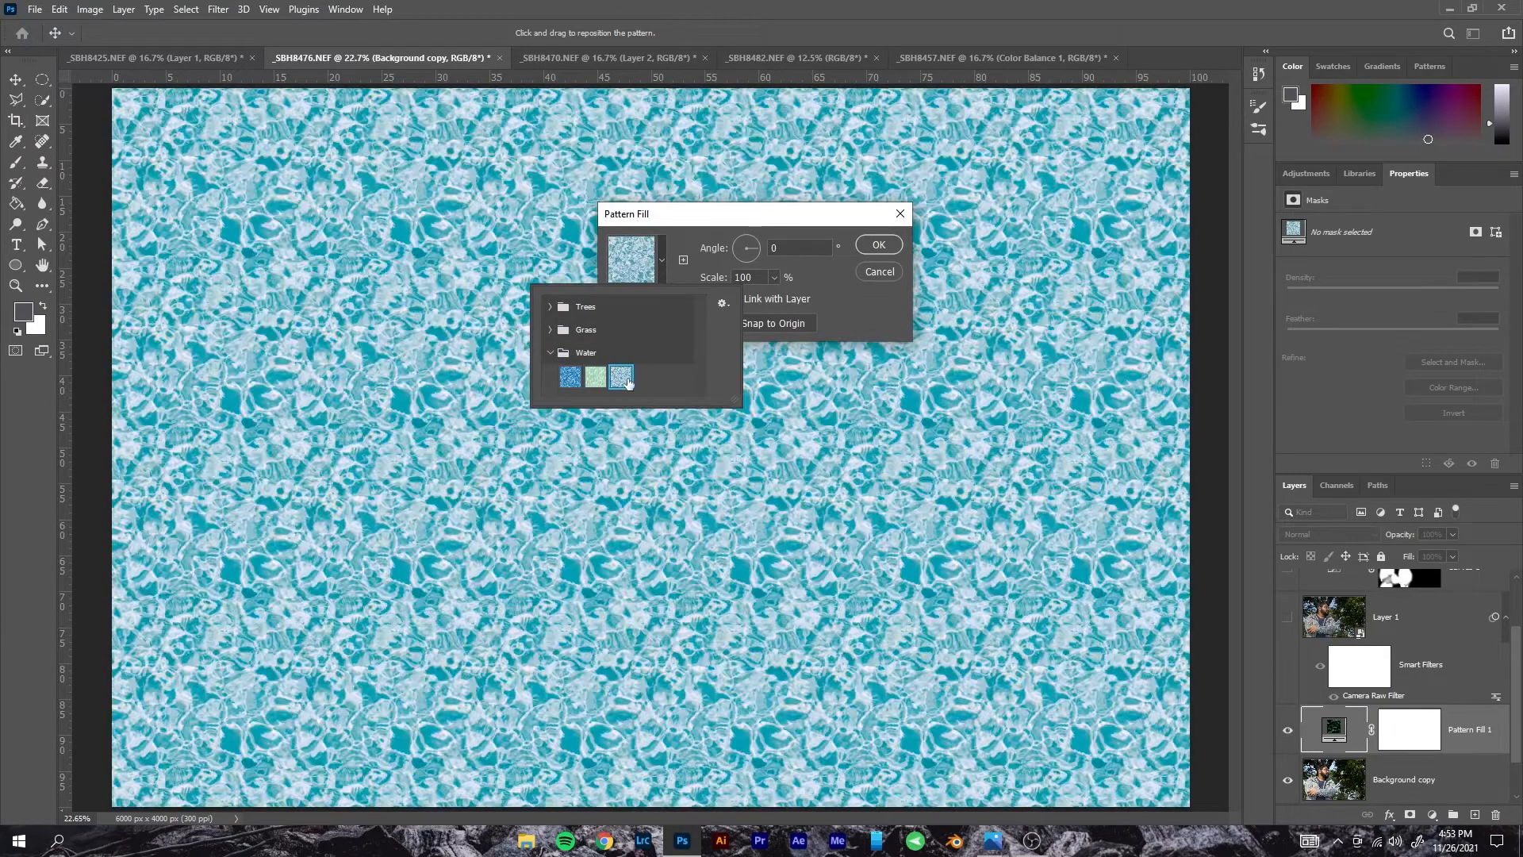
- Look through the pattern picker's options, opening the new pattern naming for Water-Clear and cancelling it
left_click(723, 306)
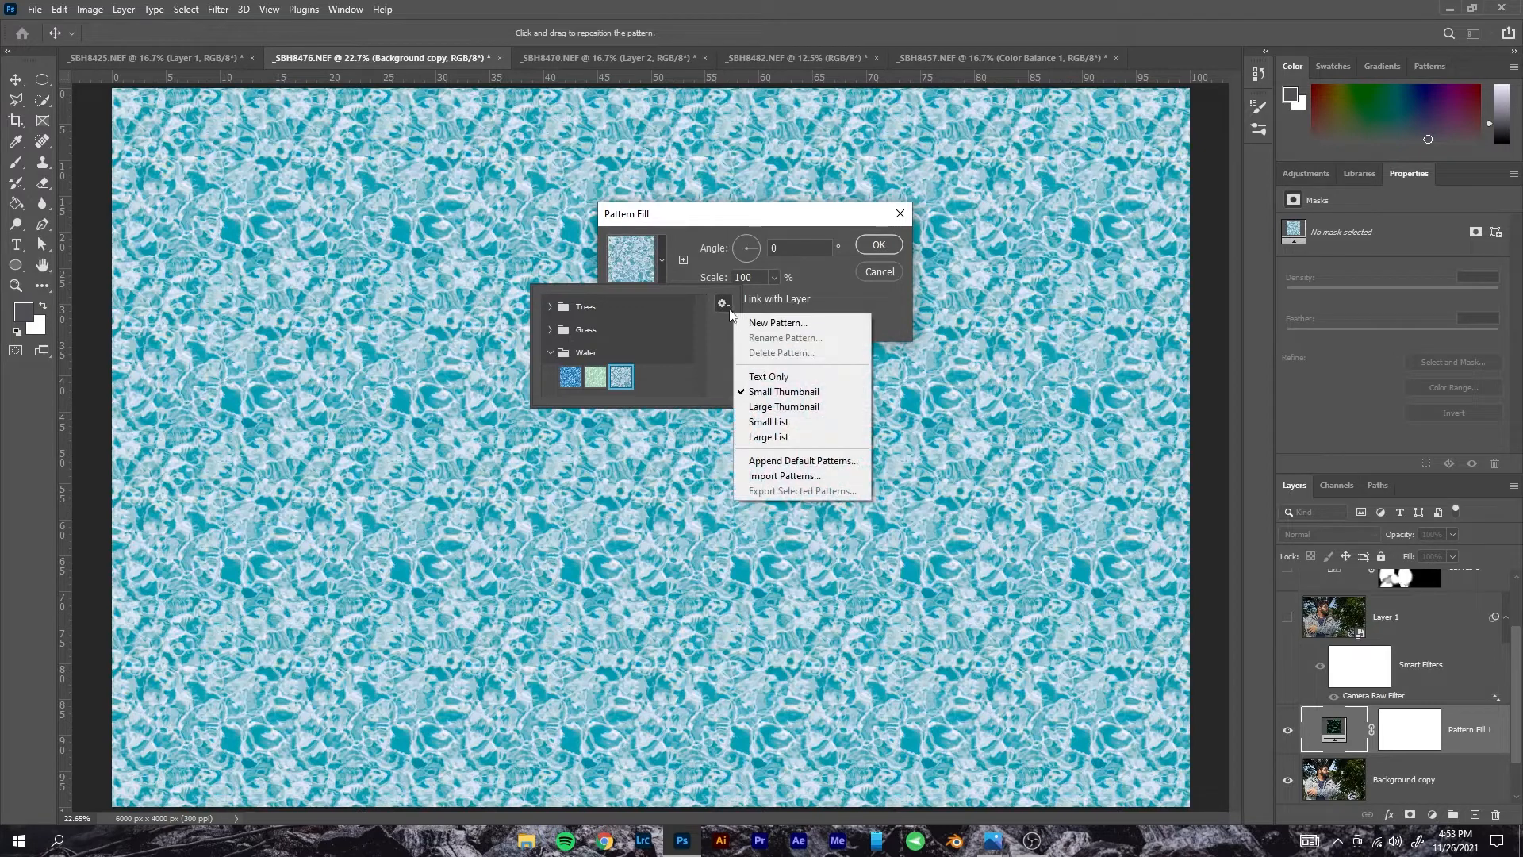
left_click(781, 323)
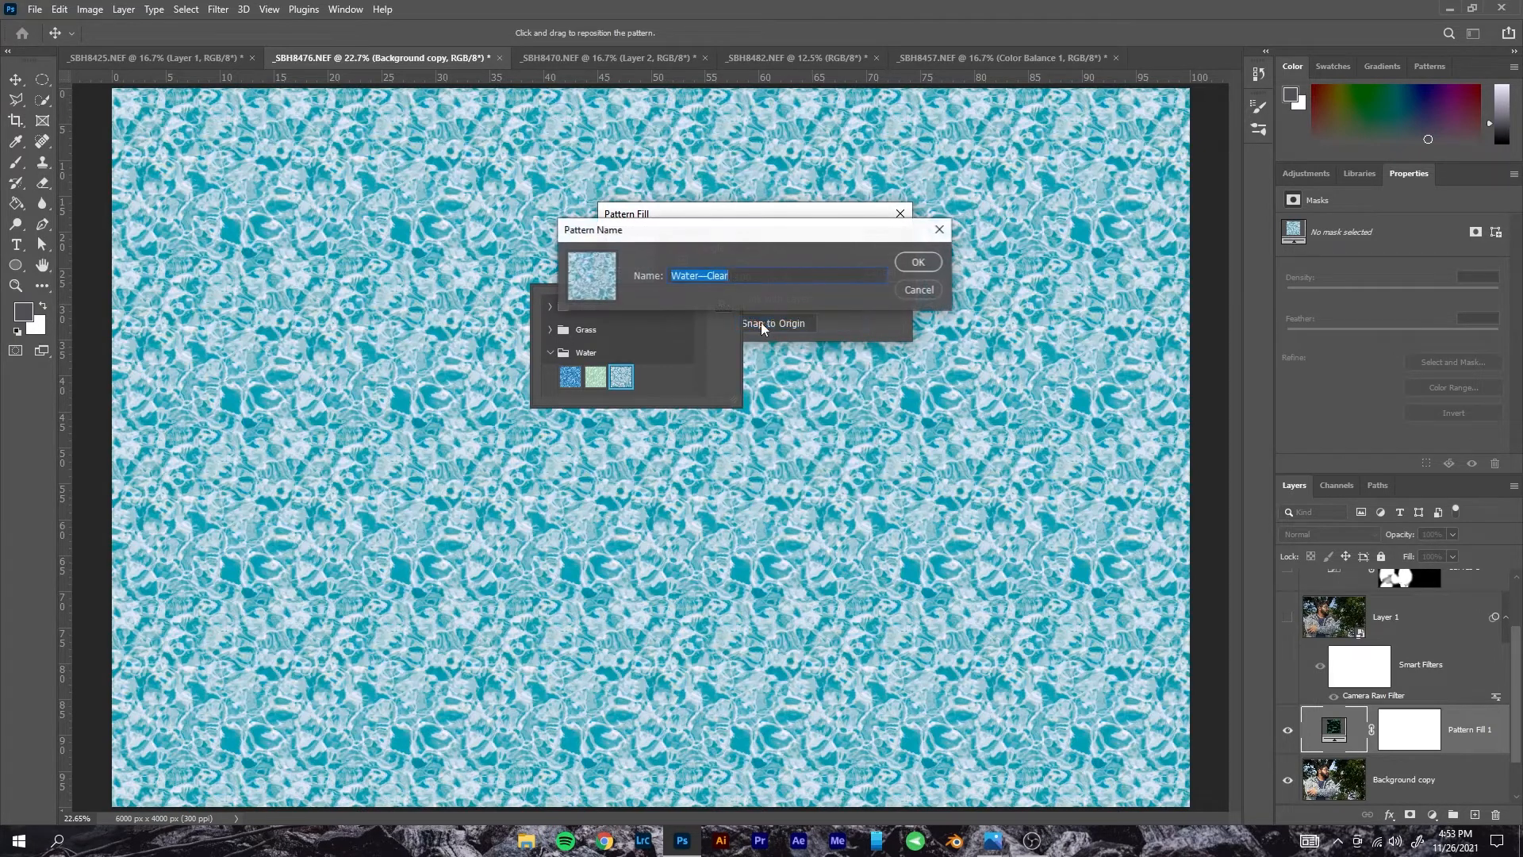
left_click(919, 290)
left_click(722, 304)
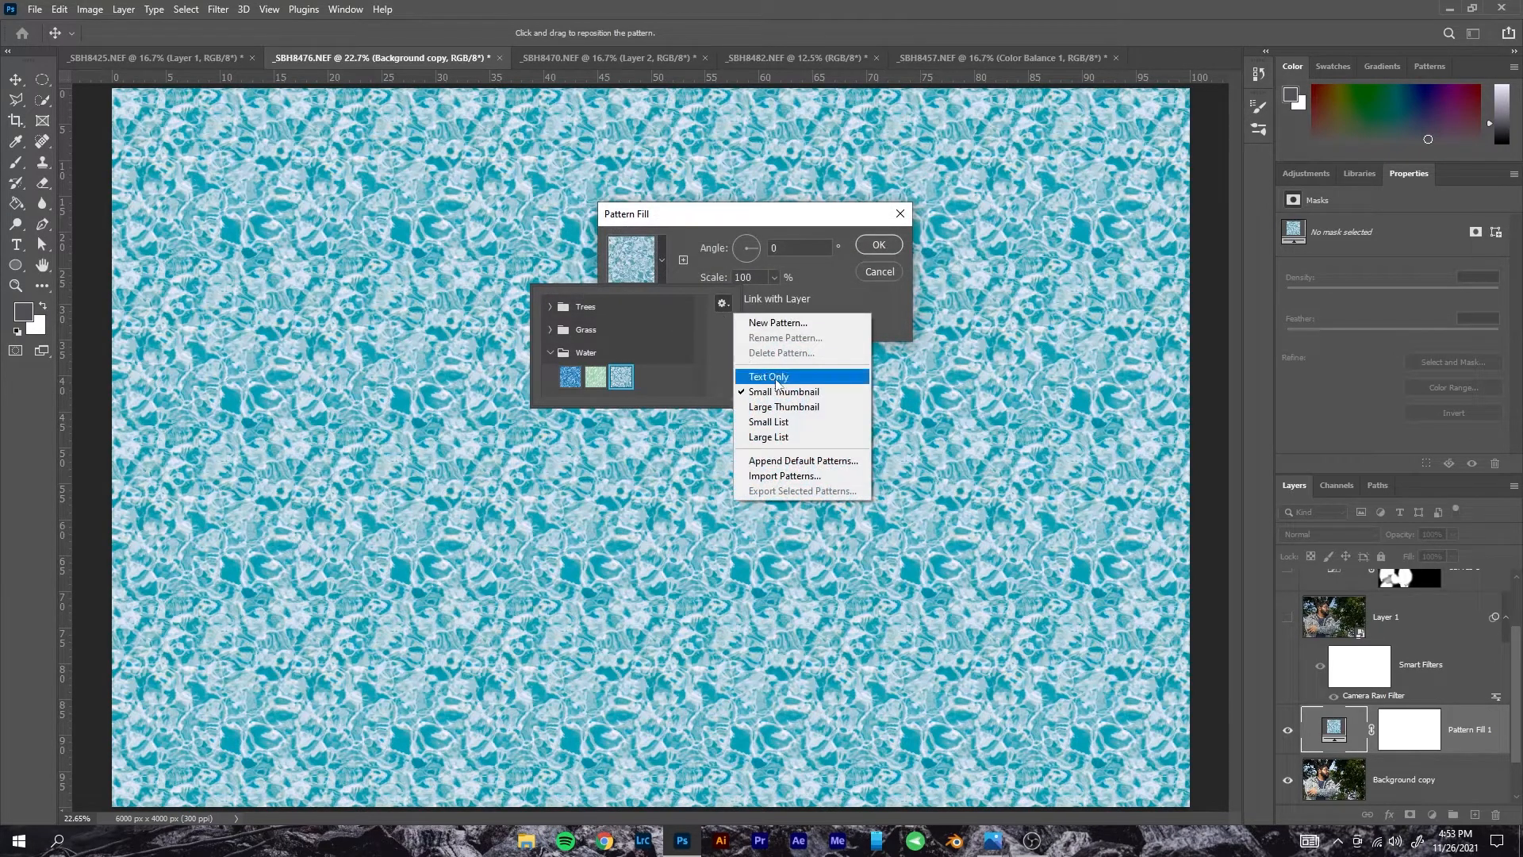
left_click(863, 308)
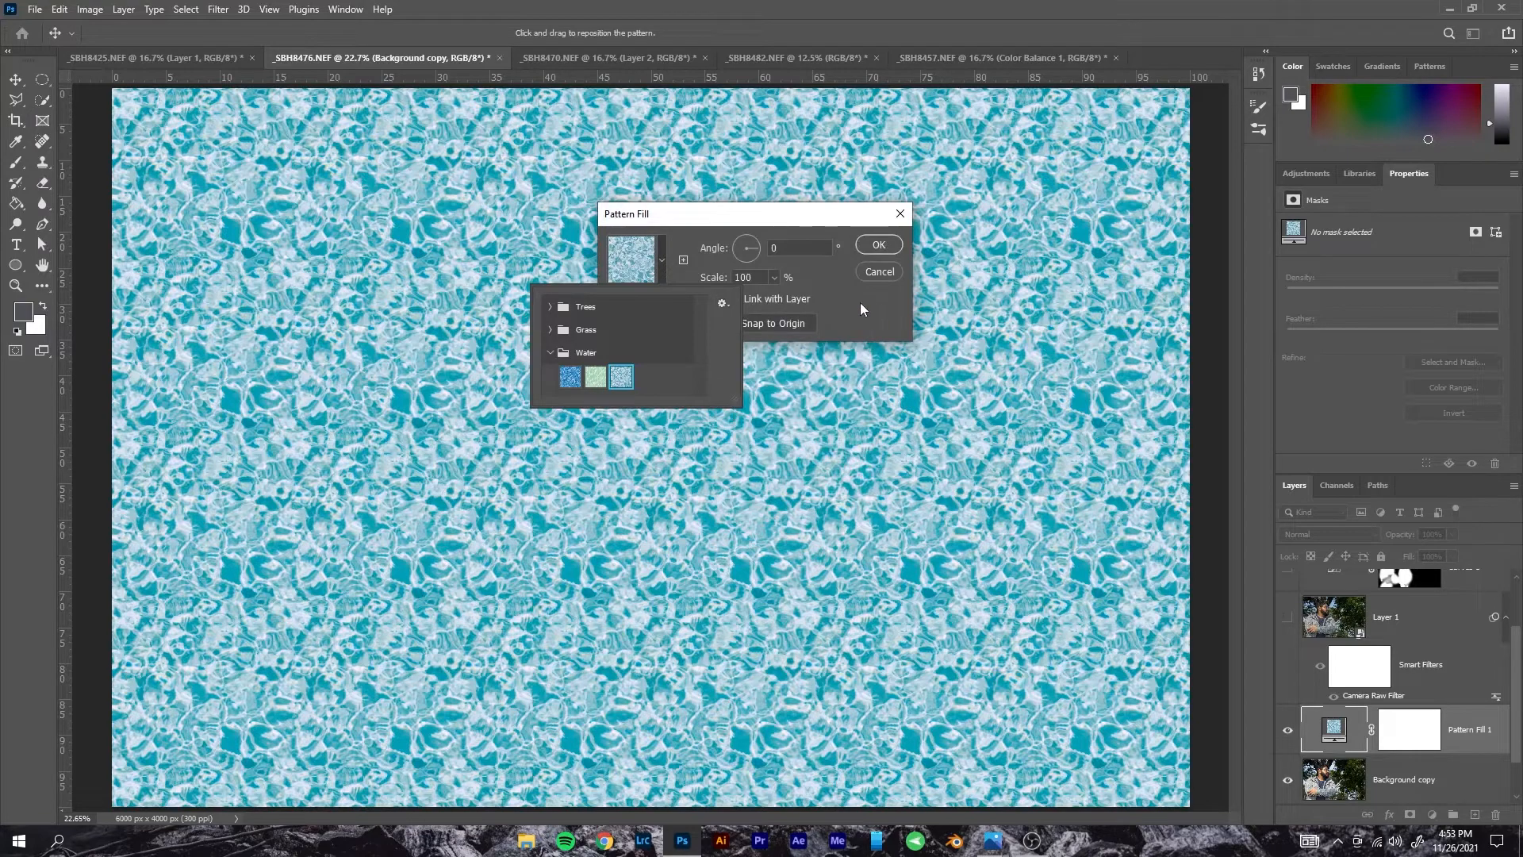
- Set the Water-Clear pattern fill's scale to 1% and its angle to 102.3°, and apply the fill
left_click(840, 300)
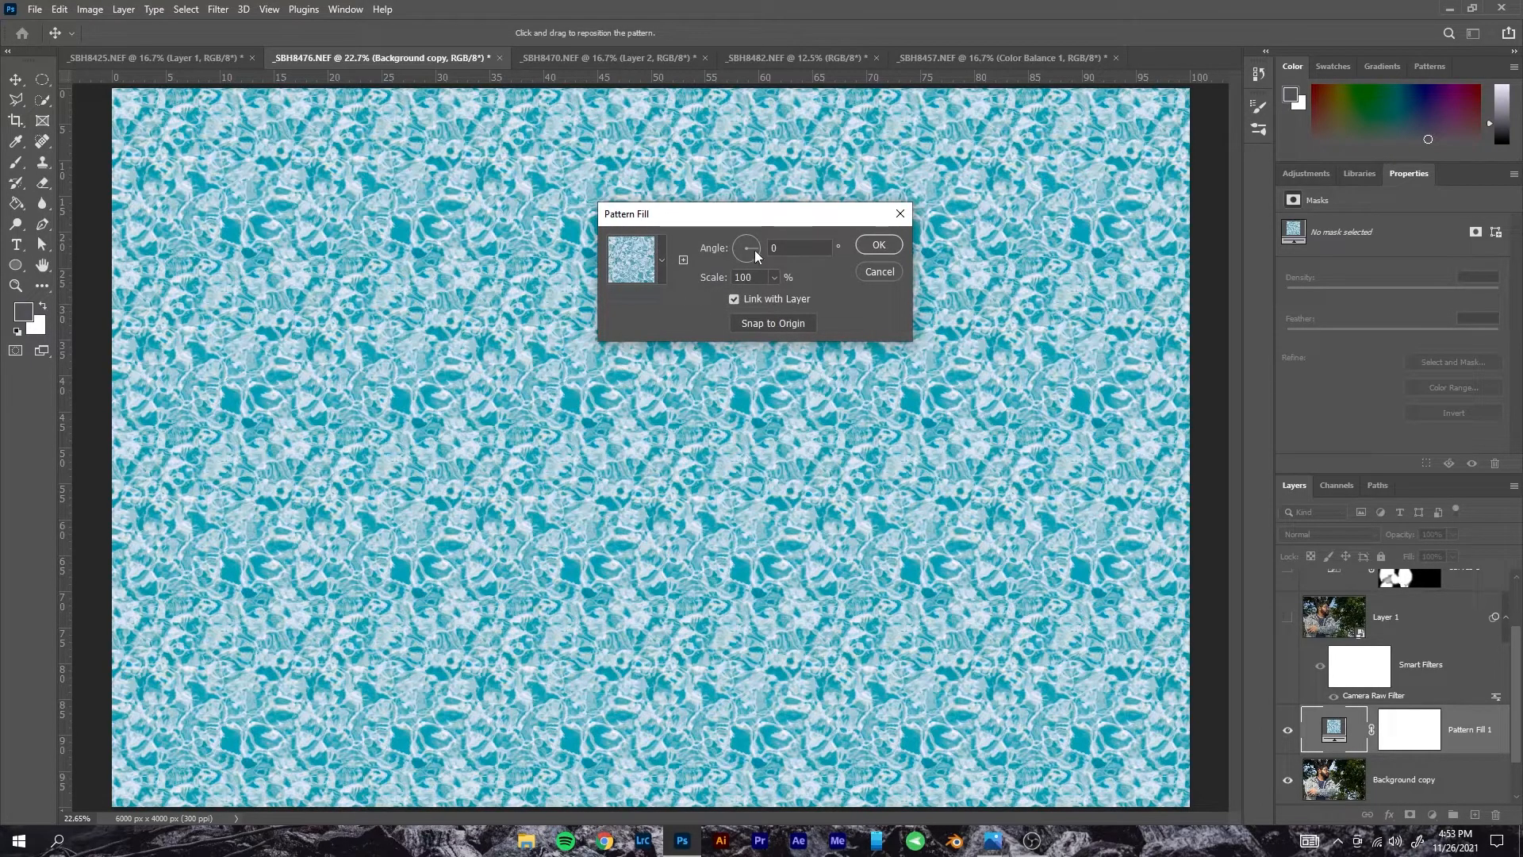
left_click(773, 278)
left_click_drag(775, 298, 678, 300)
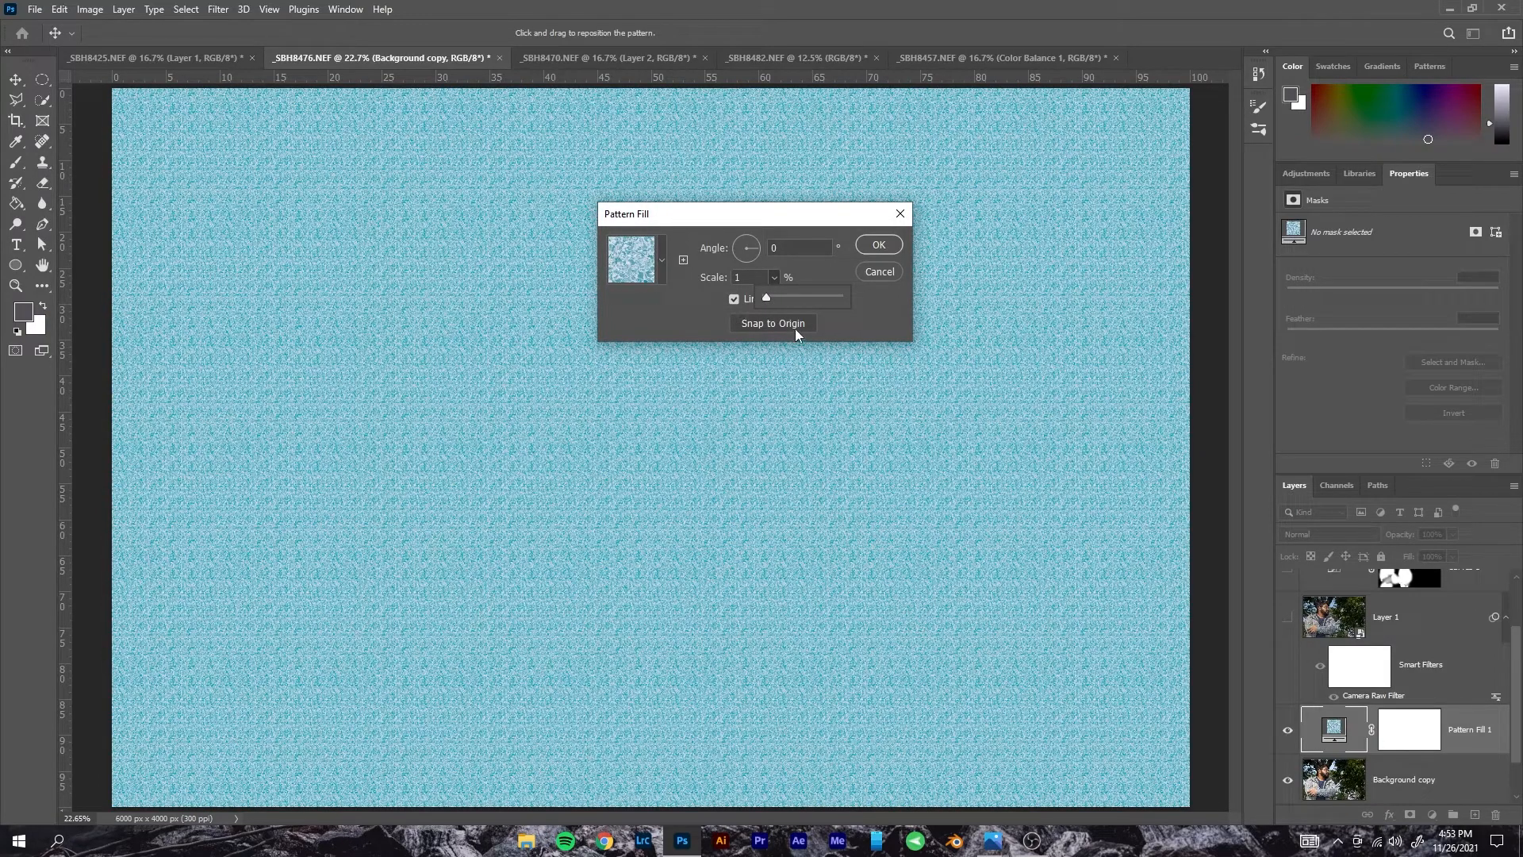
left_click(748, 246)
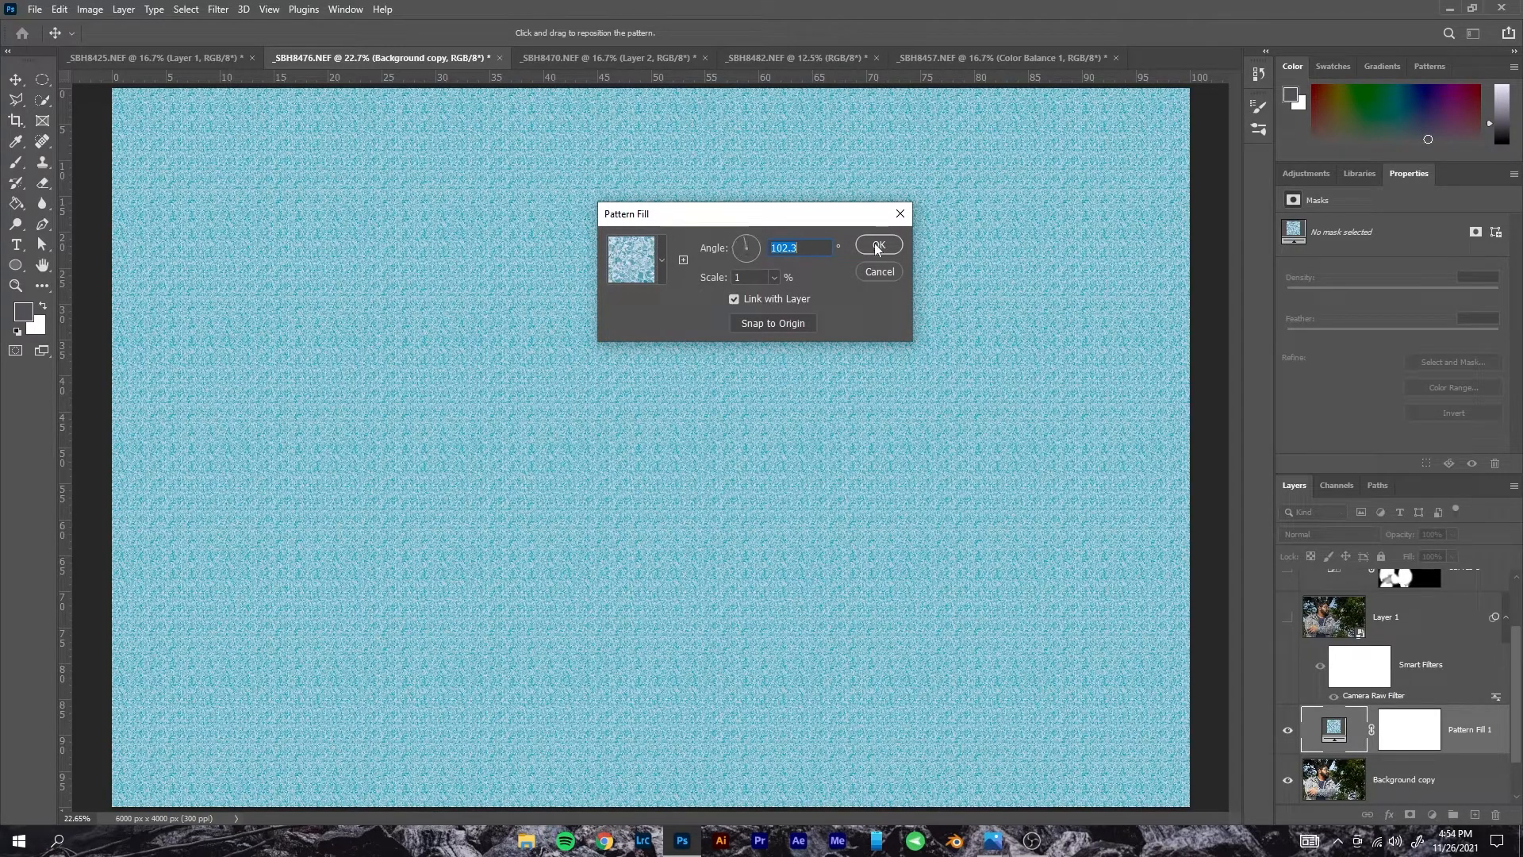
left_click(878, 270)
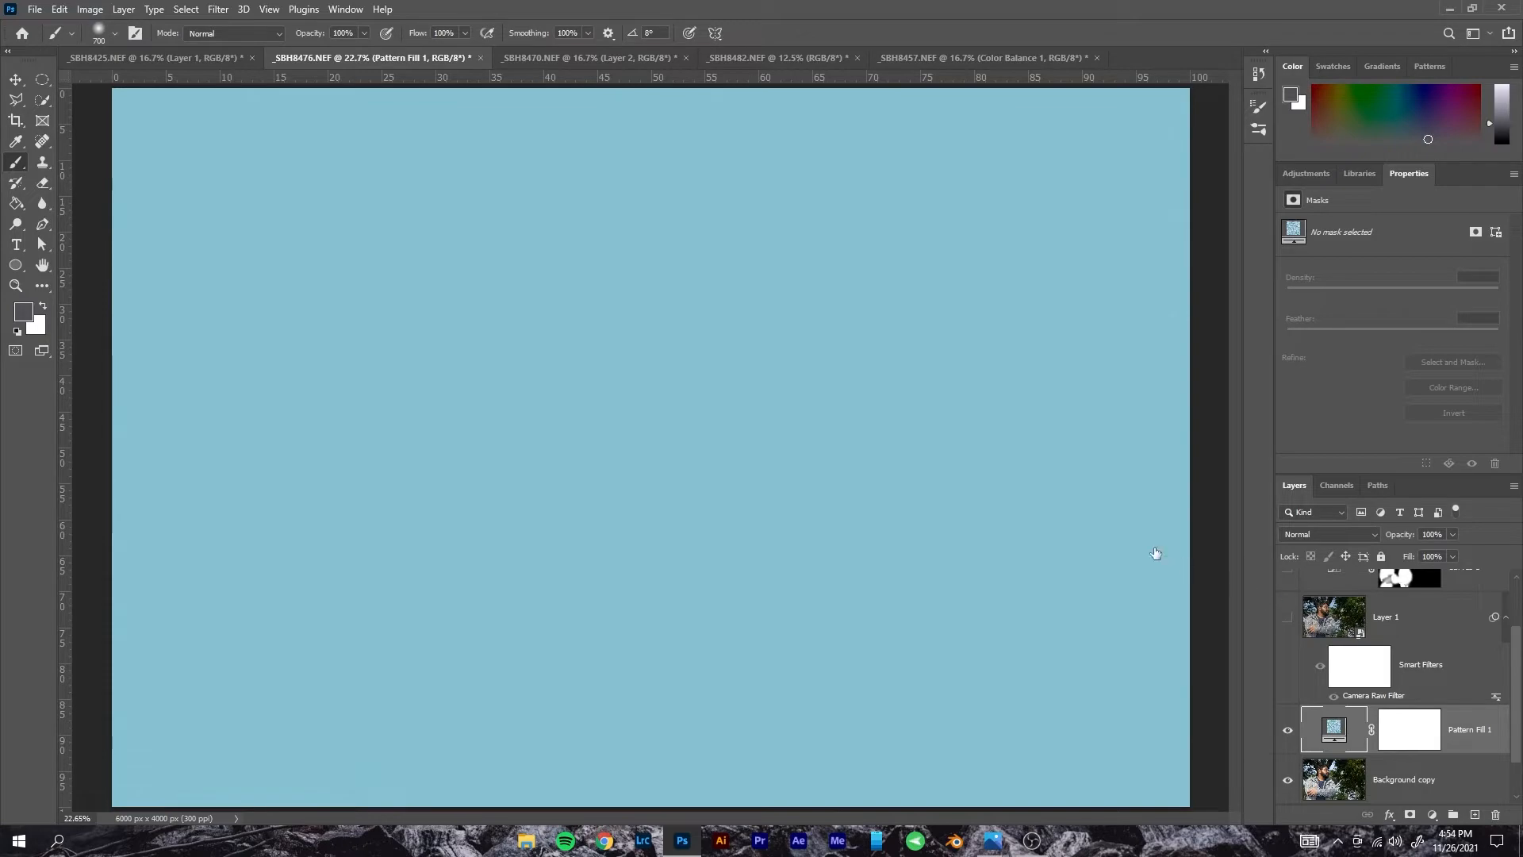
- Delete the pattern fill layer and preview blend modes such as Difference on Background copy, keeping Normal
key("Delete")
left_click(1365, 535)
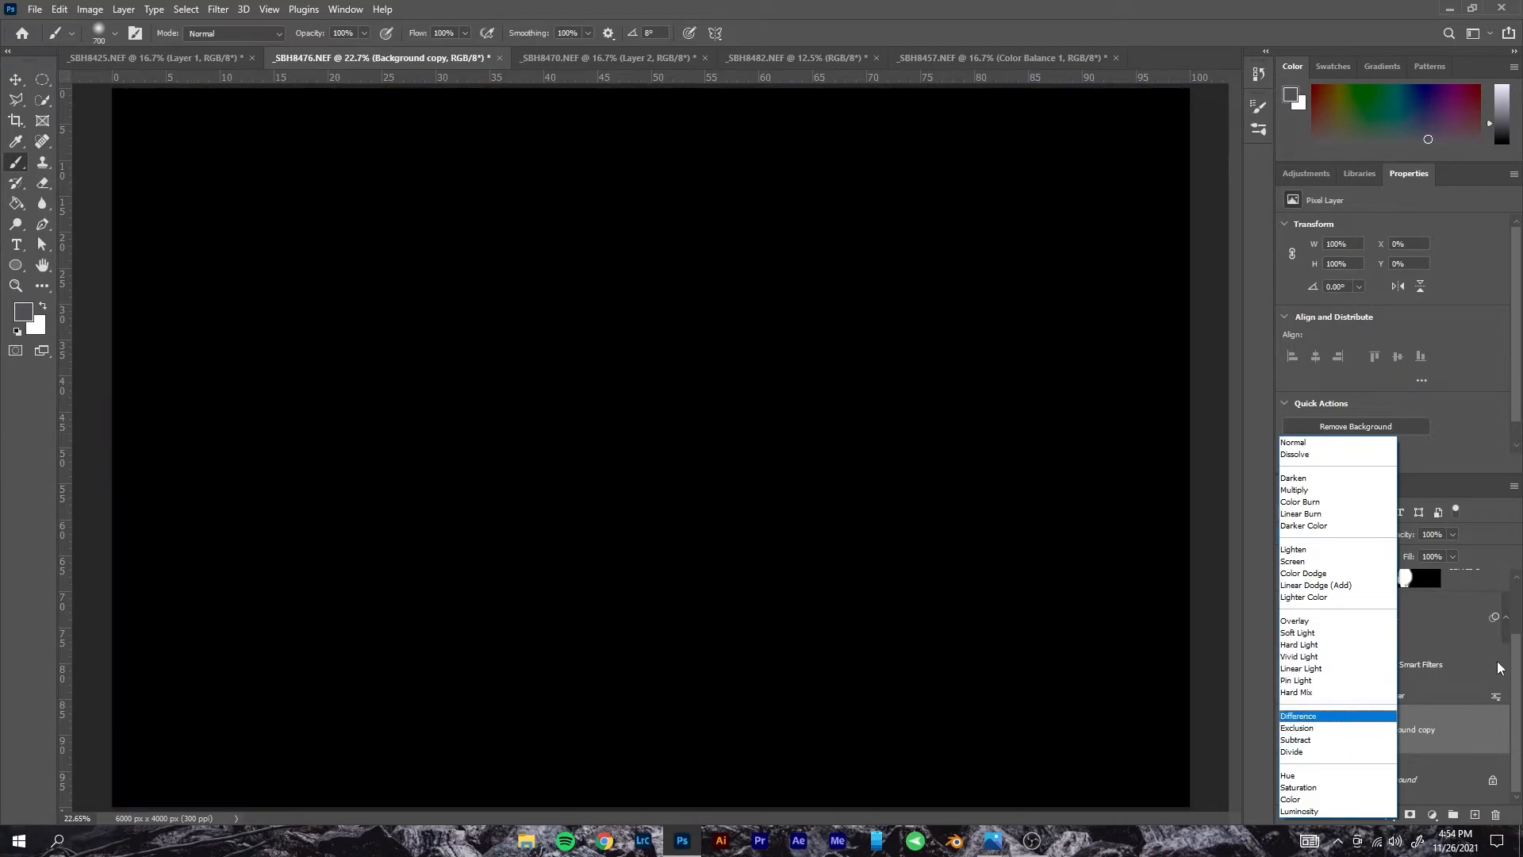
left_click(1499, 667)
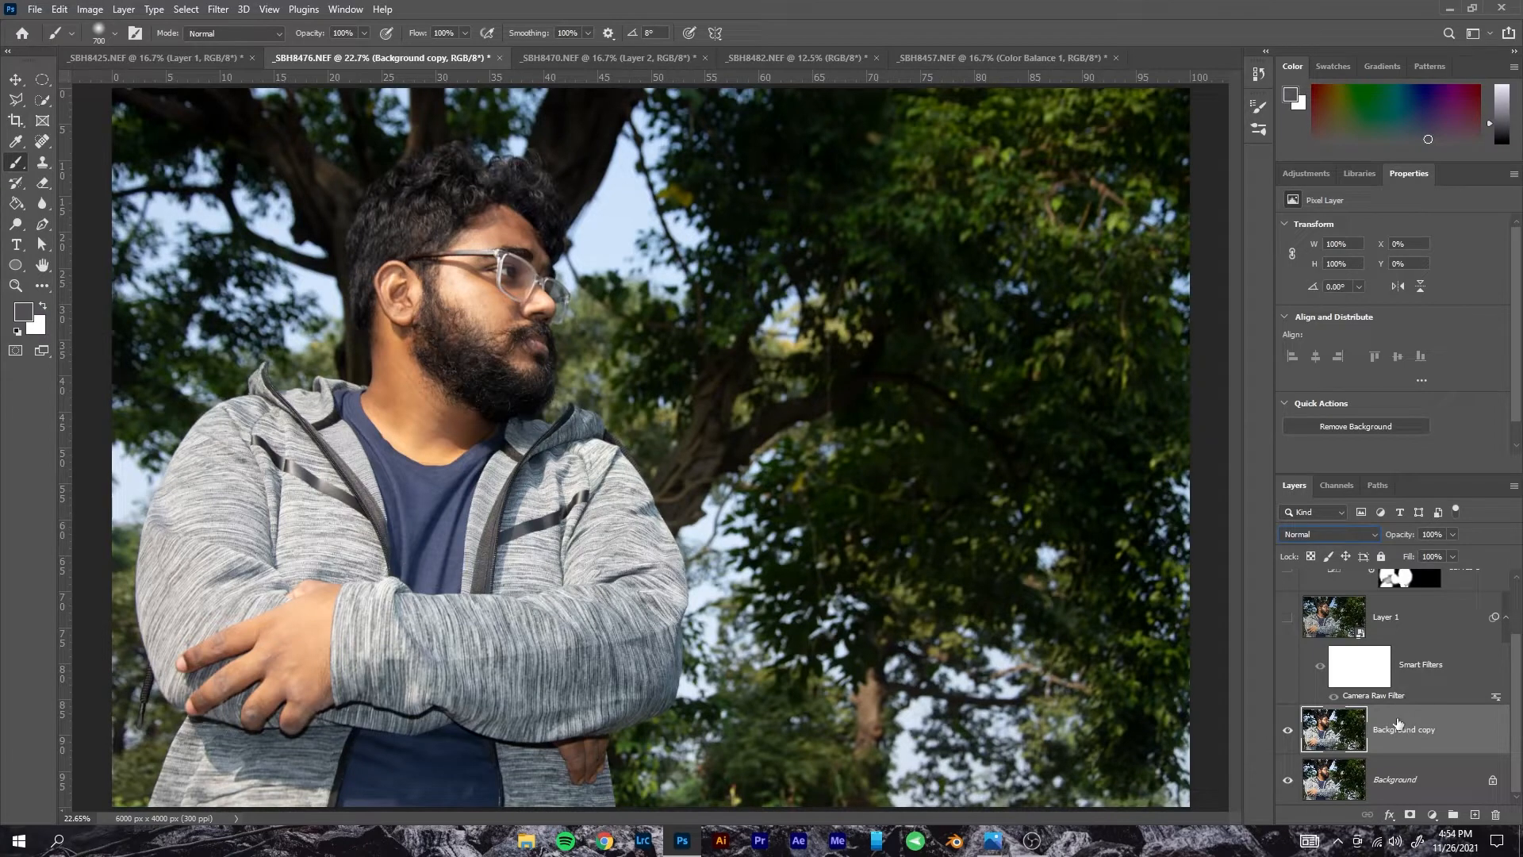
- Add a new Pattern fill layer above Background copy using the first, blue pattern of the Water group
scroll(1412, 739, "up", 2)
scroll(1411, 738, "down", 2)
scroll(1408, 718, "up", 2)
scroll(1408, 716, "down", 2)
left_click(1433, 814)
left_click(1422, 568)
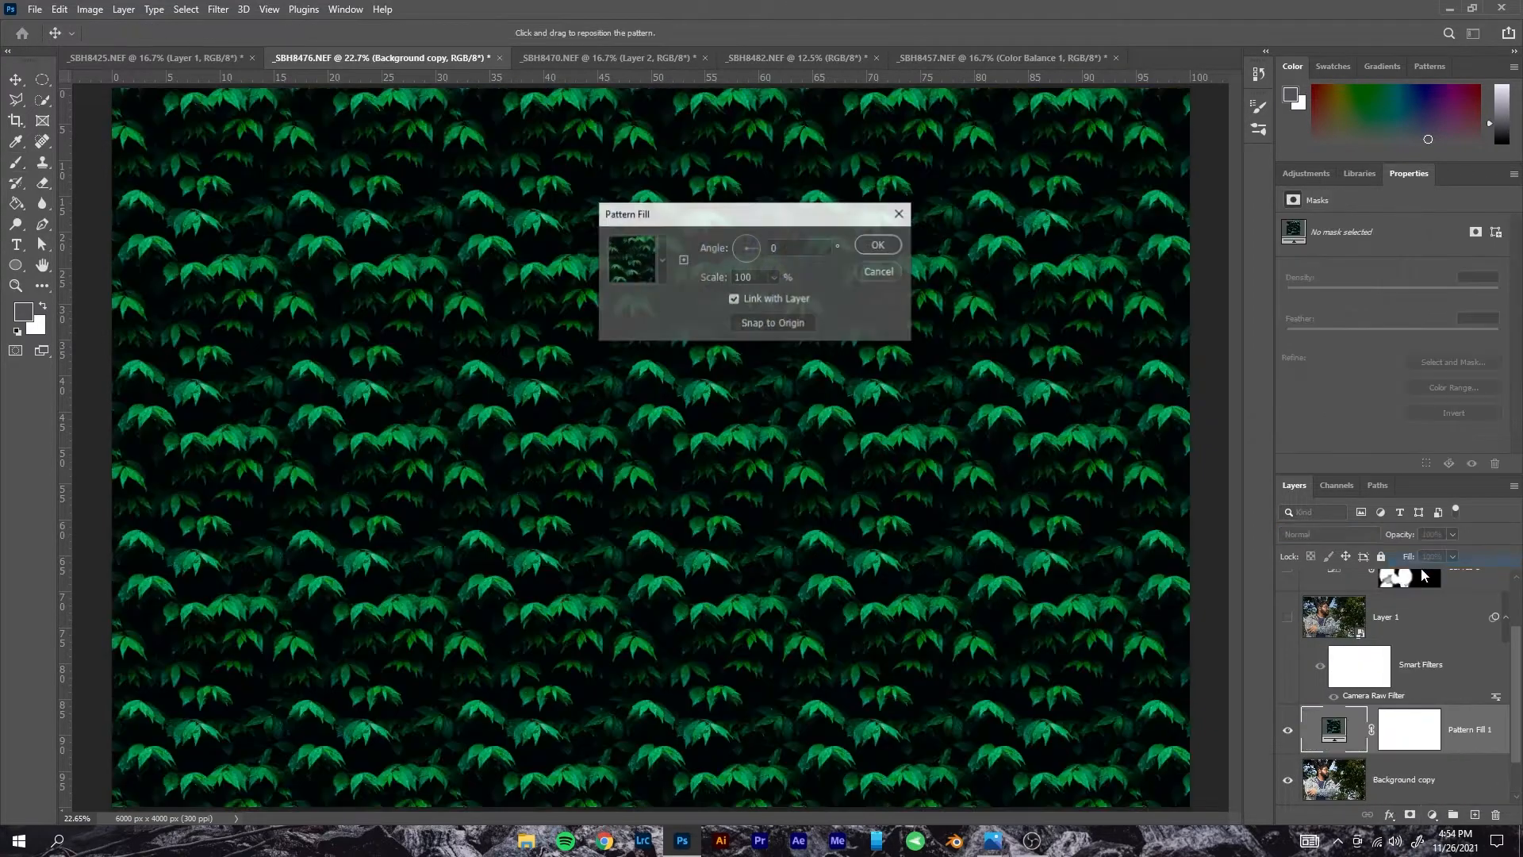
left_click(663, 262)
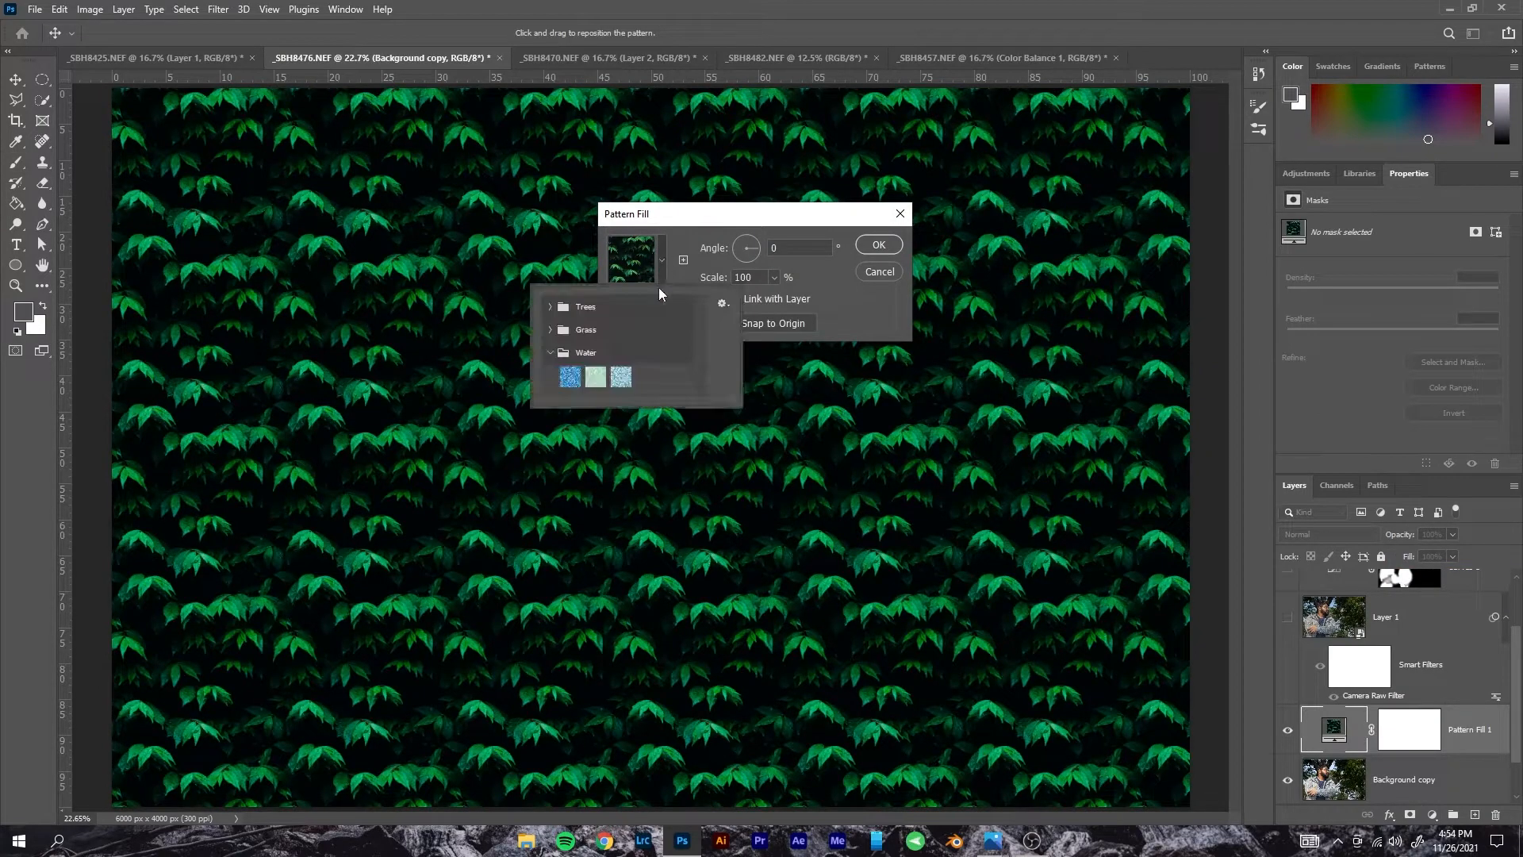
left_click(569, 377)
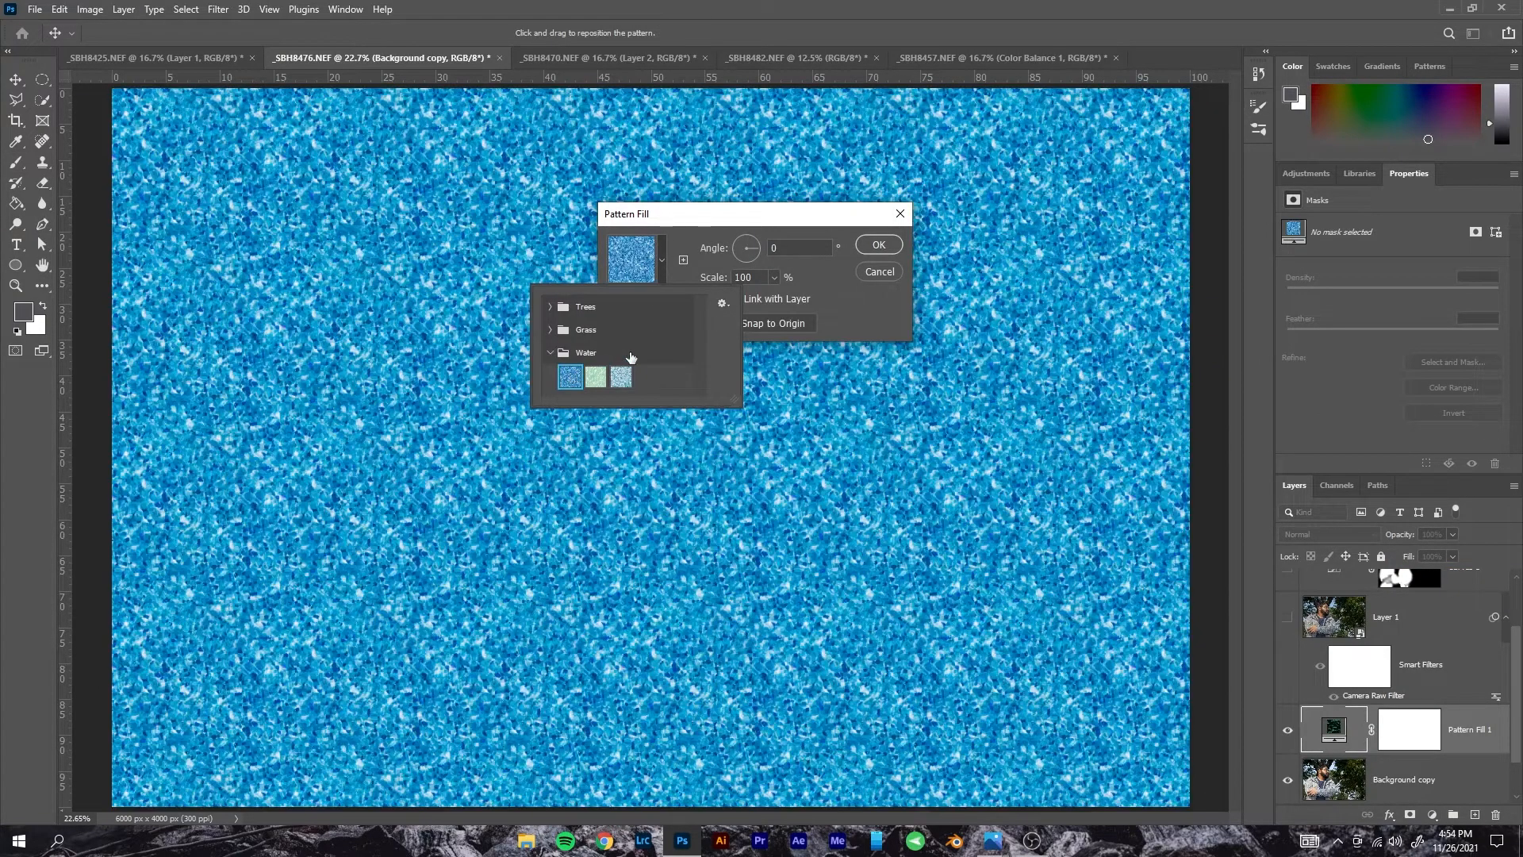
- Apply the blue pattern fill at 1% scale and preview blend modes such as Darker Color on it, keeping Normal
left_click(776, 278)
left_click(774, 277)
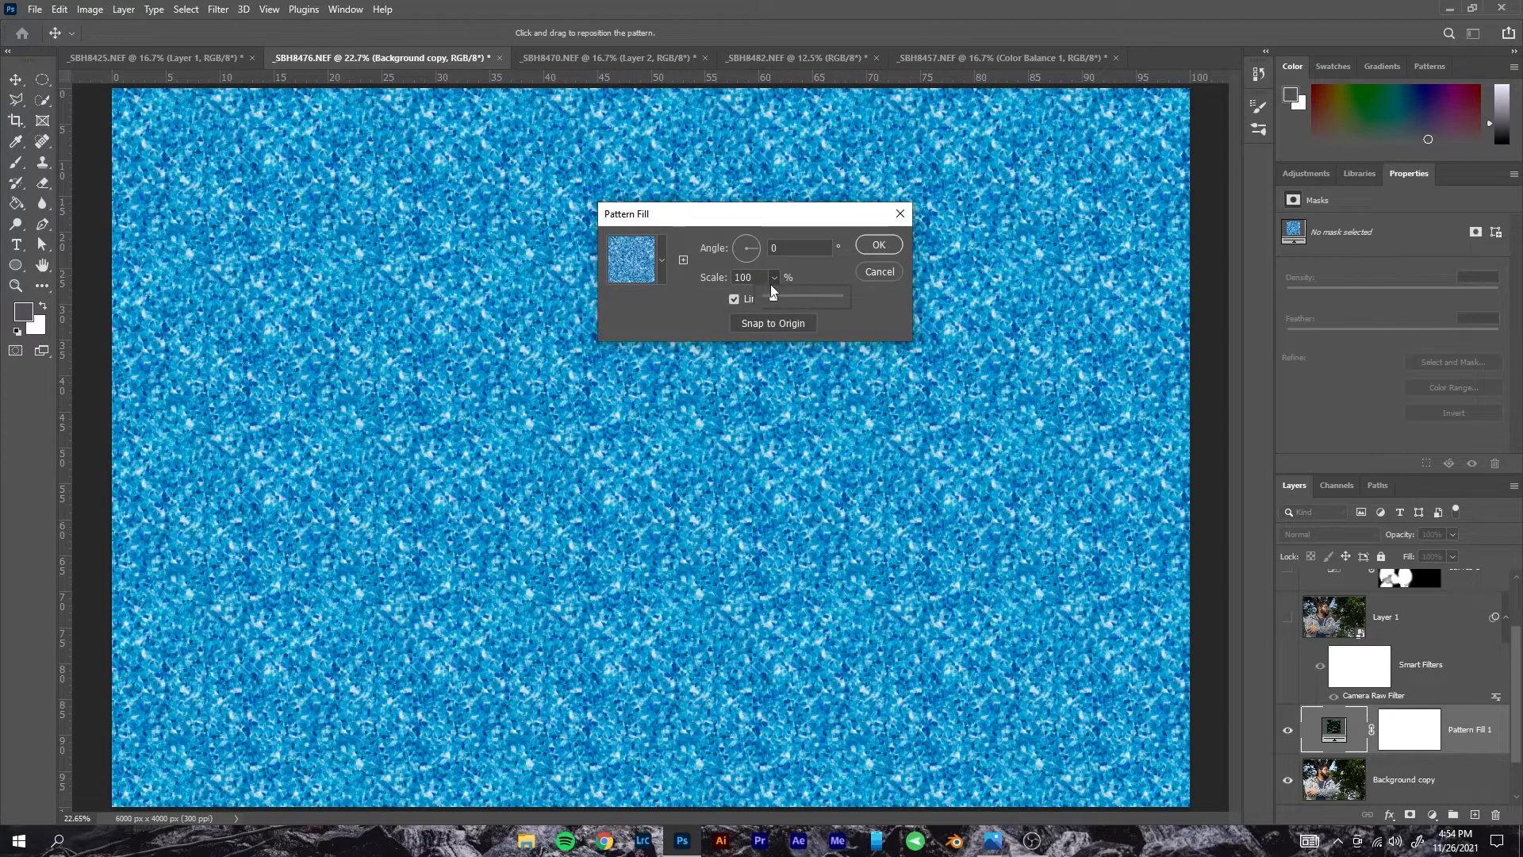
left_click_drag(773, 297, 742, 296)
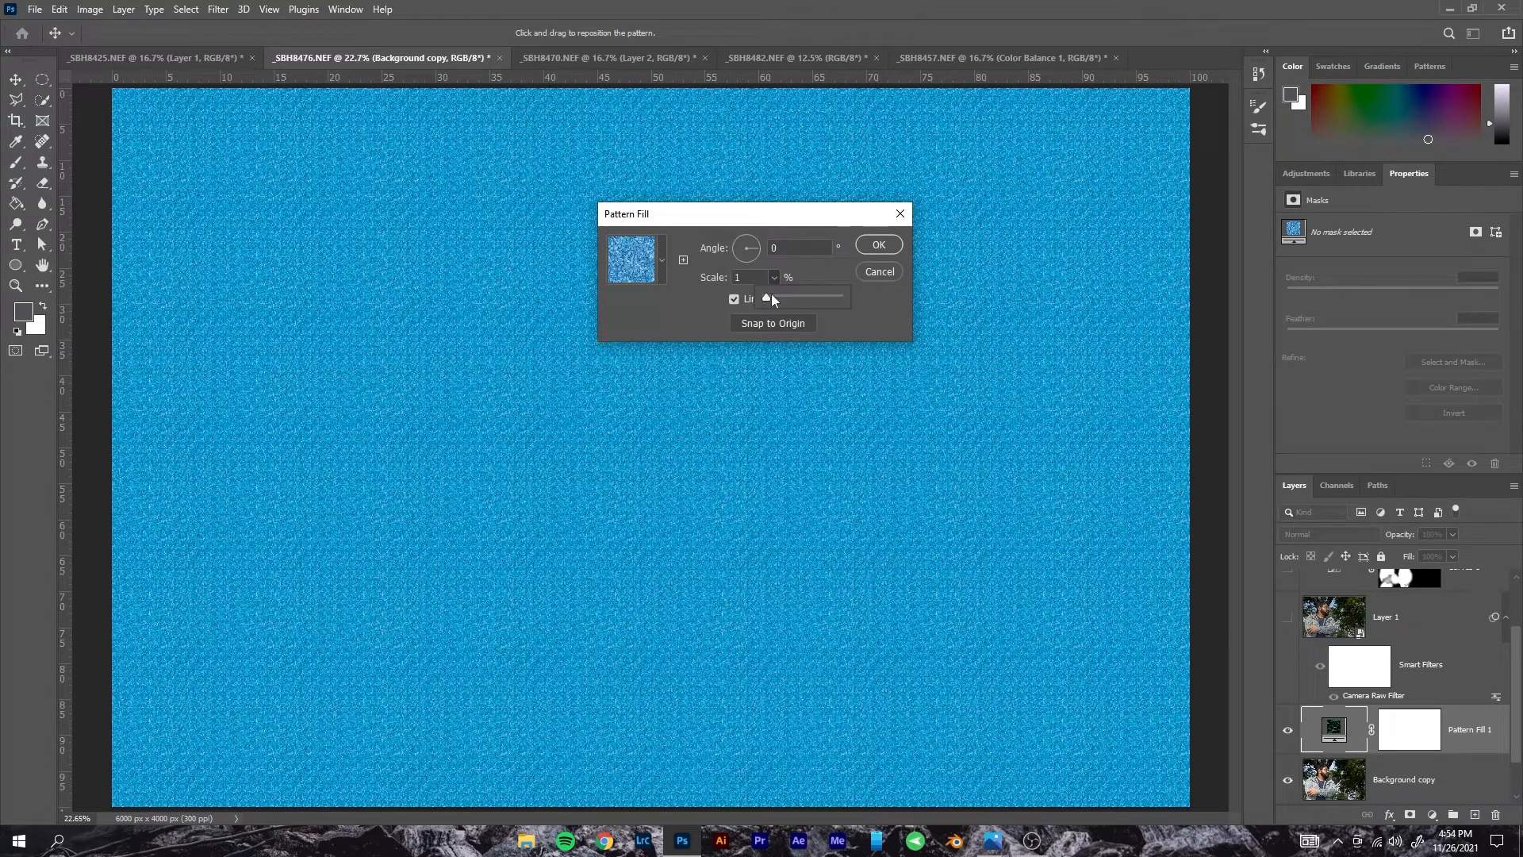
left_click(878, 245)
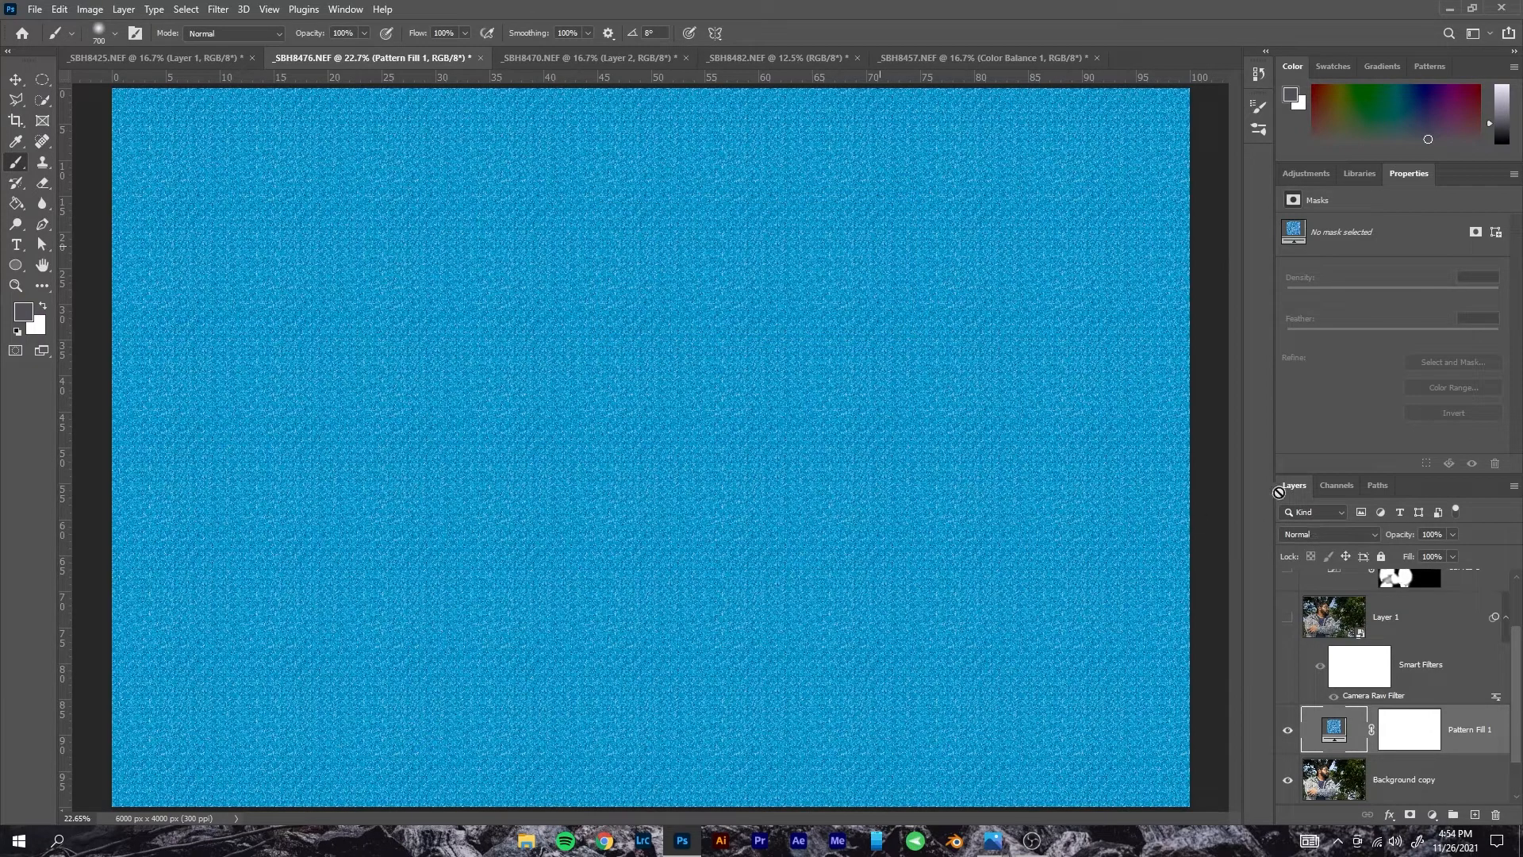
left_click(1317, 534)
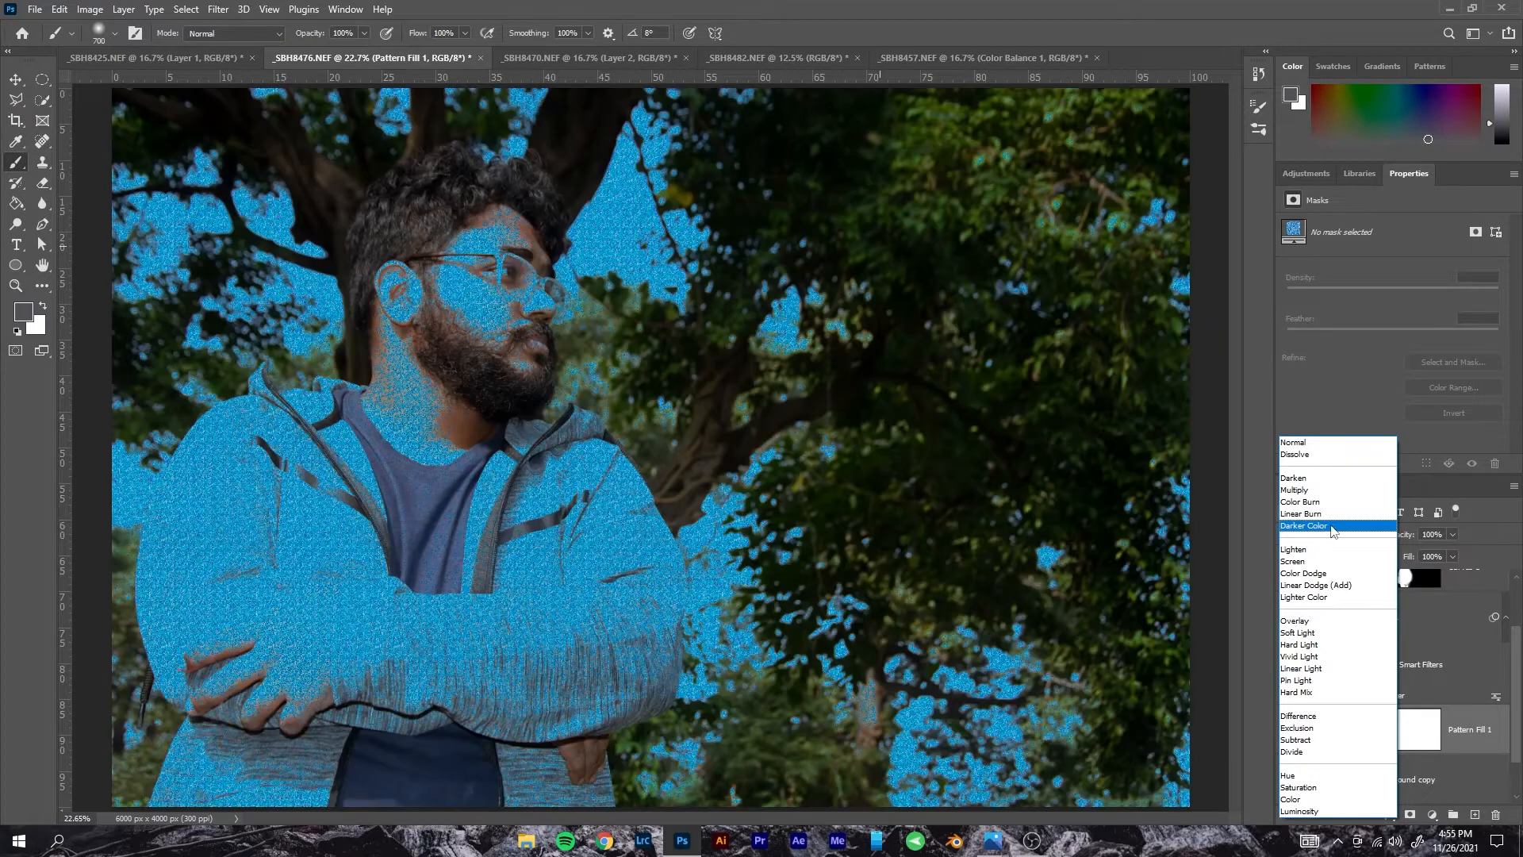
left_click(1463, 609)
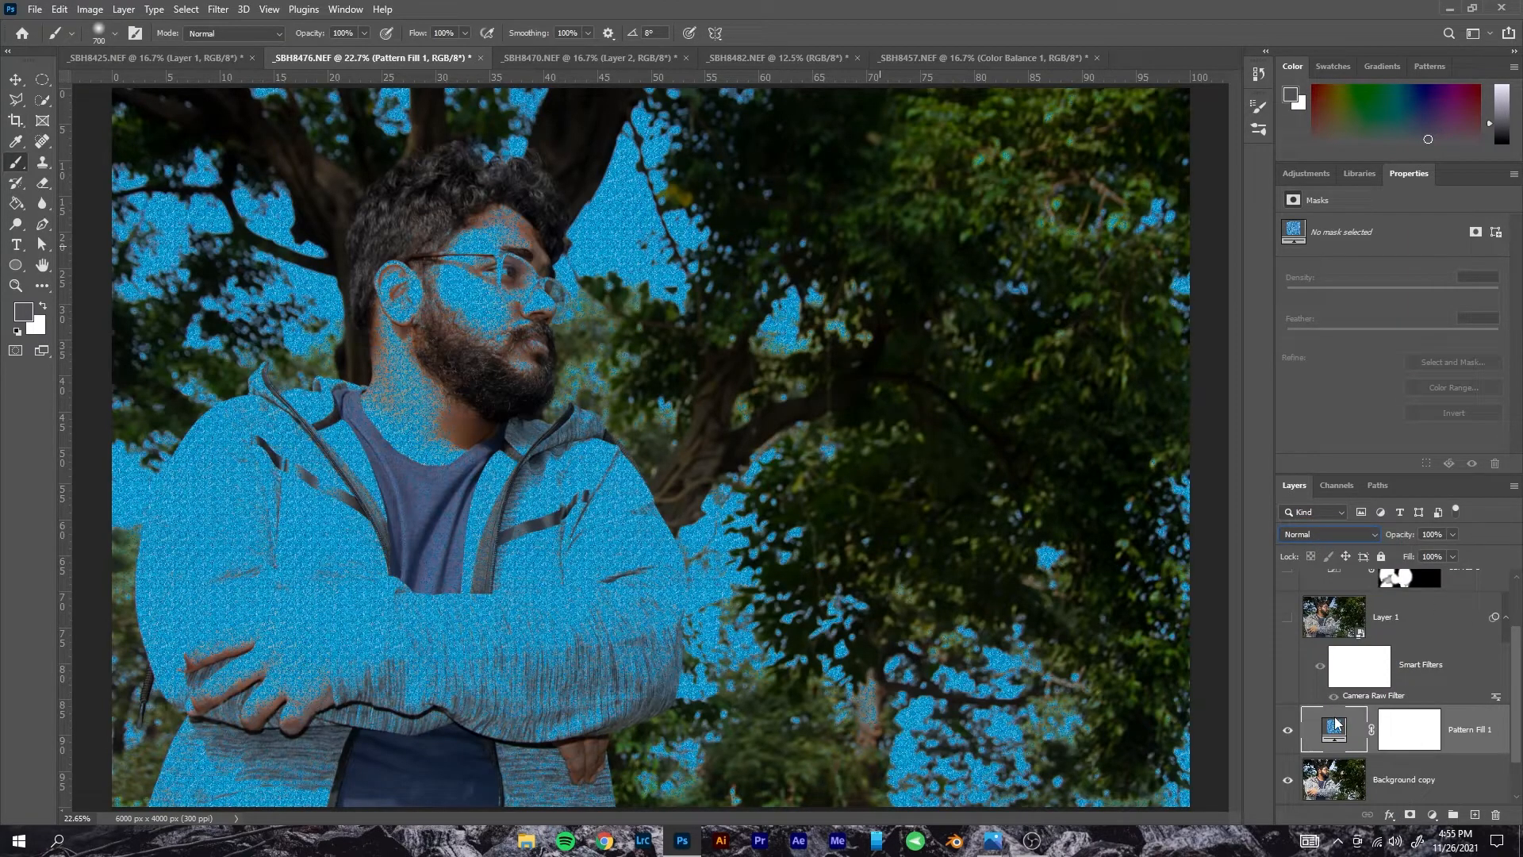
- Delete the blue pattern fill layer and undo the stray brush stroke on Background copy
left_click(1495, 815)
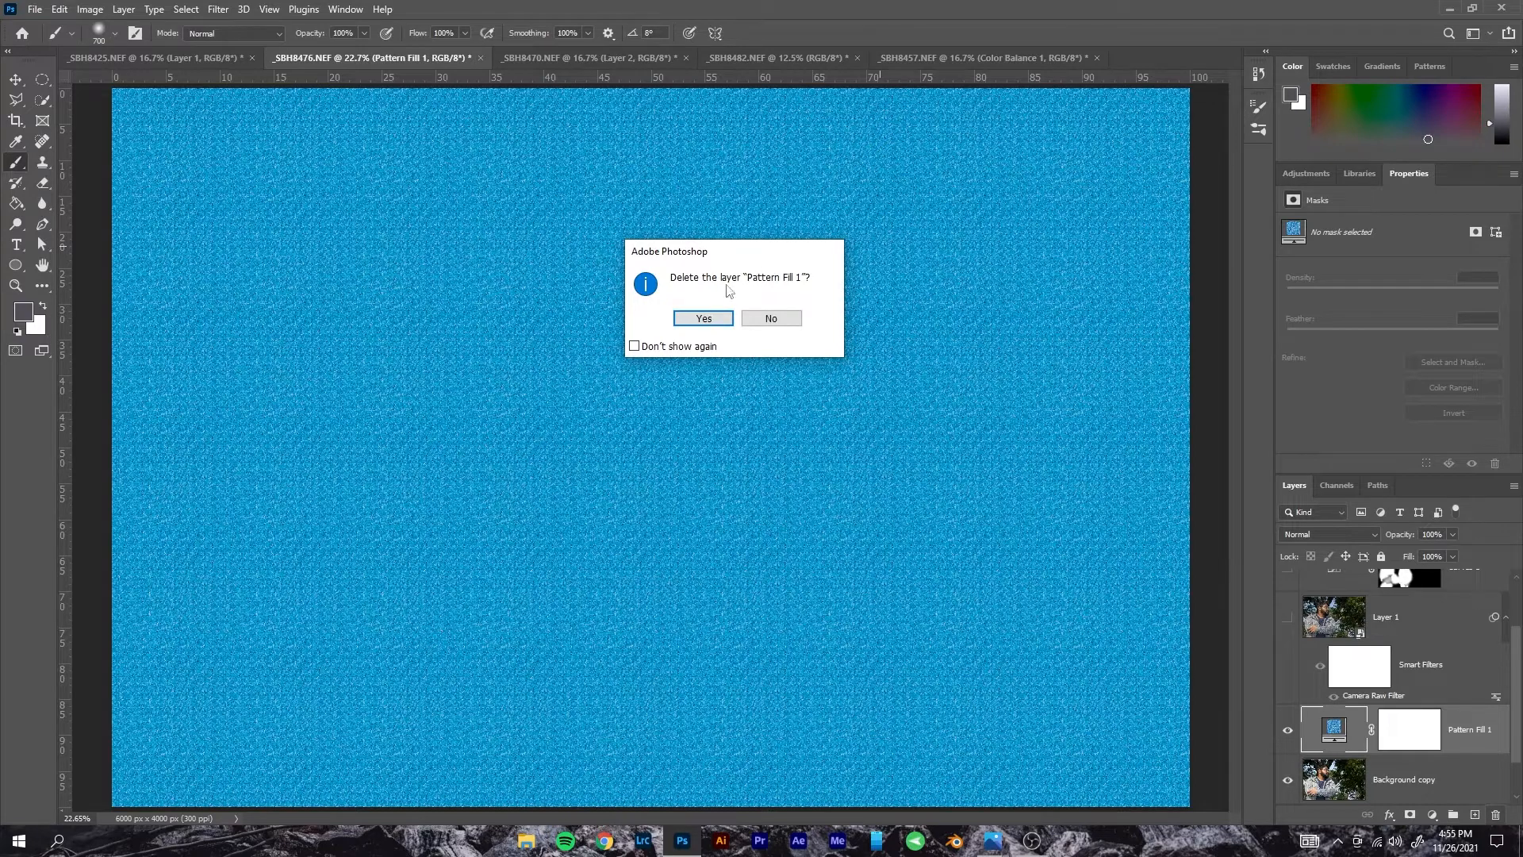
left_click(707, 318)
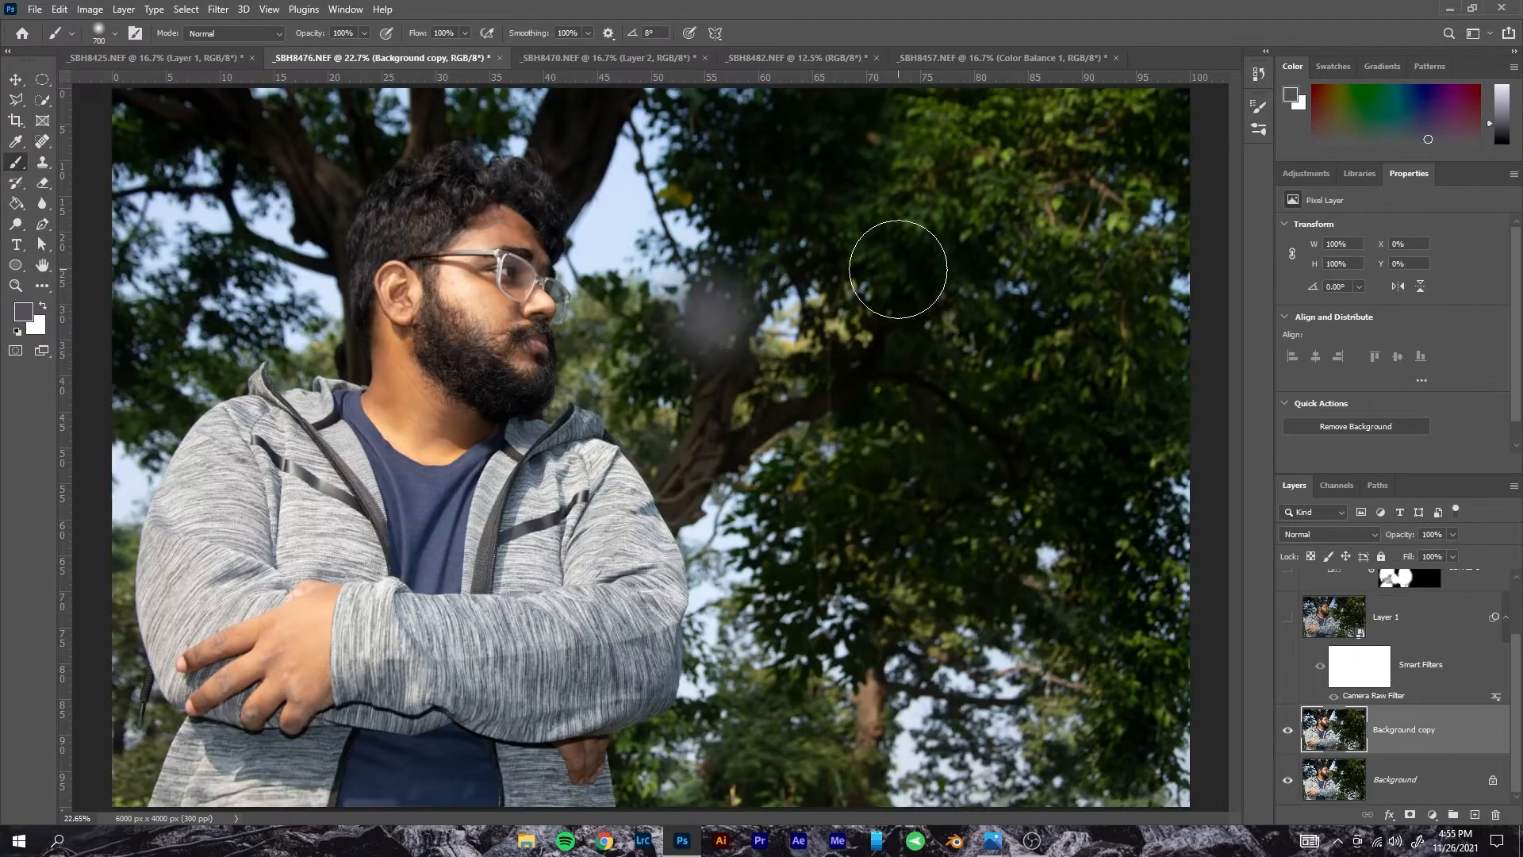
key("ctrl+z")
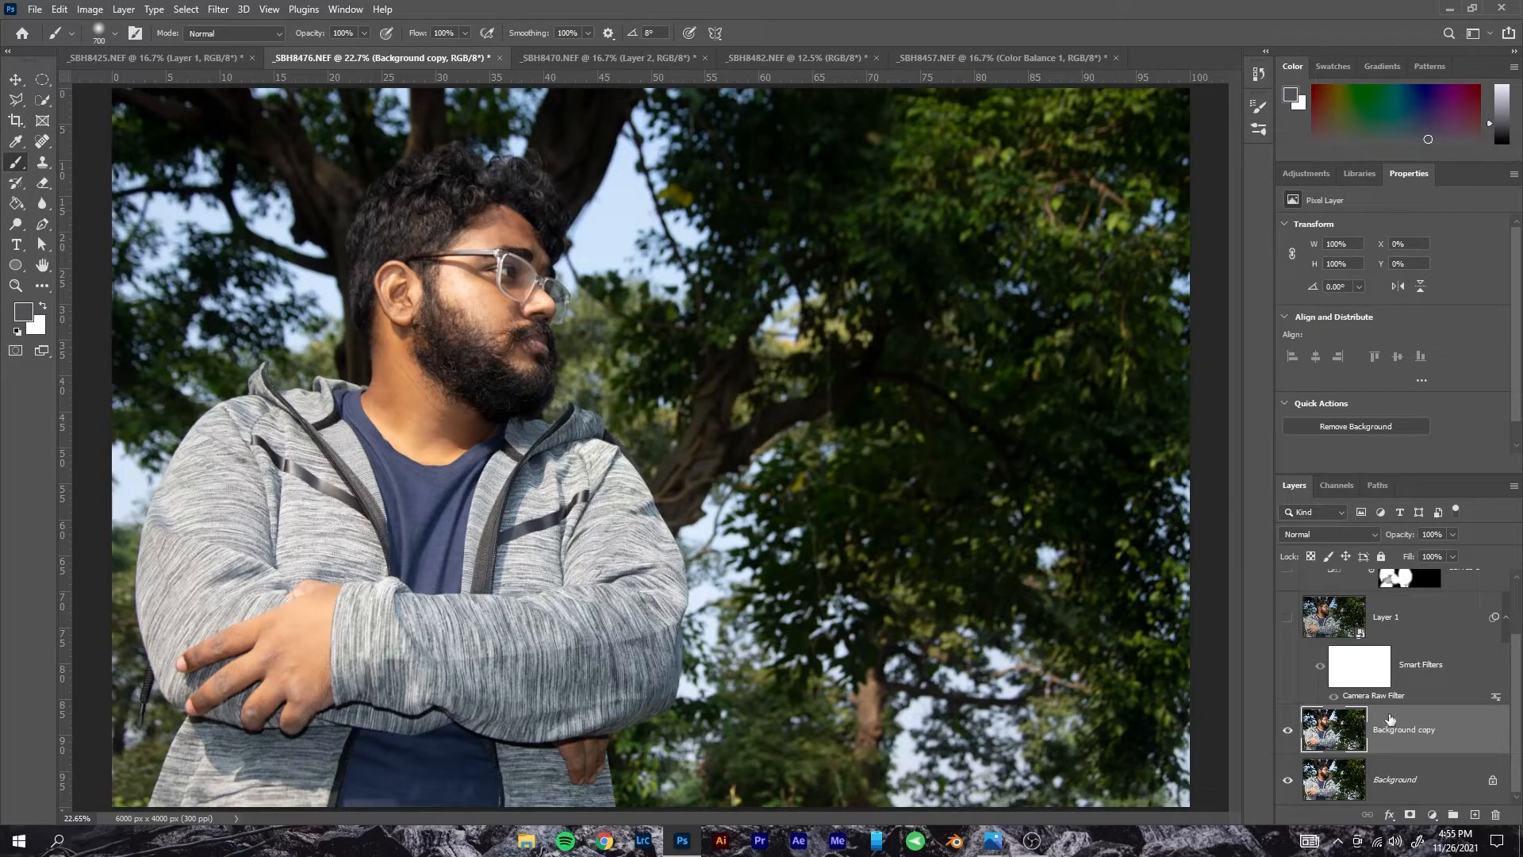
- Add a Brightness/Contrast adjustment layer above Background copy and lower its brightness to -108
left_click(1432, 815)
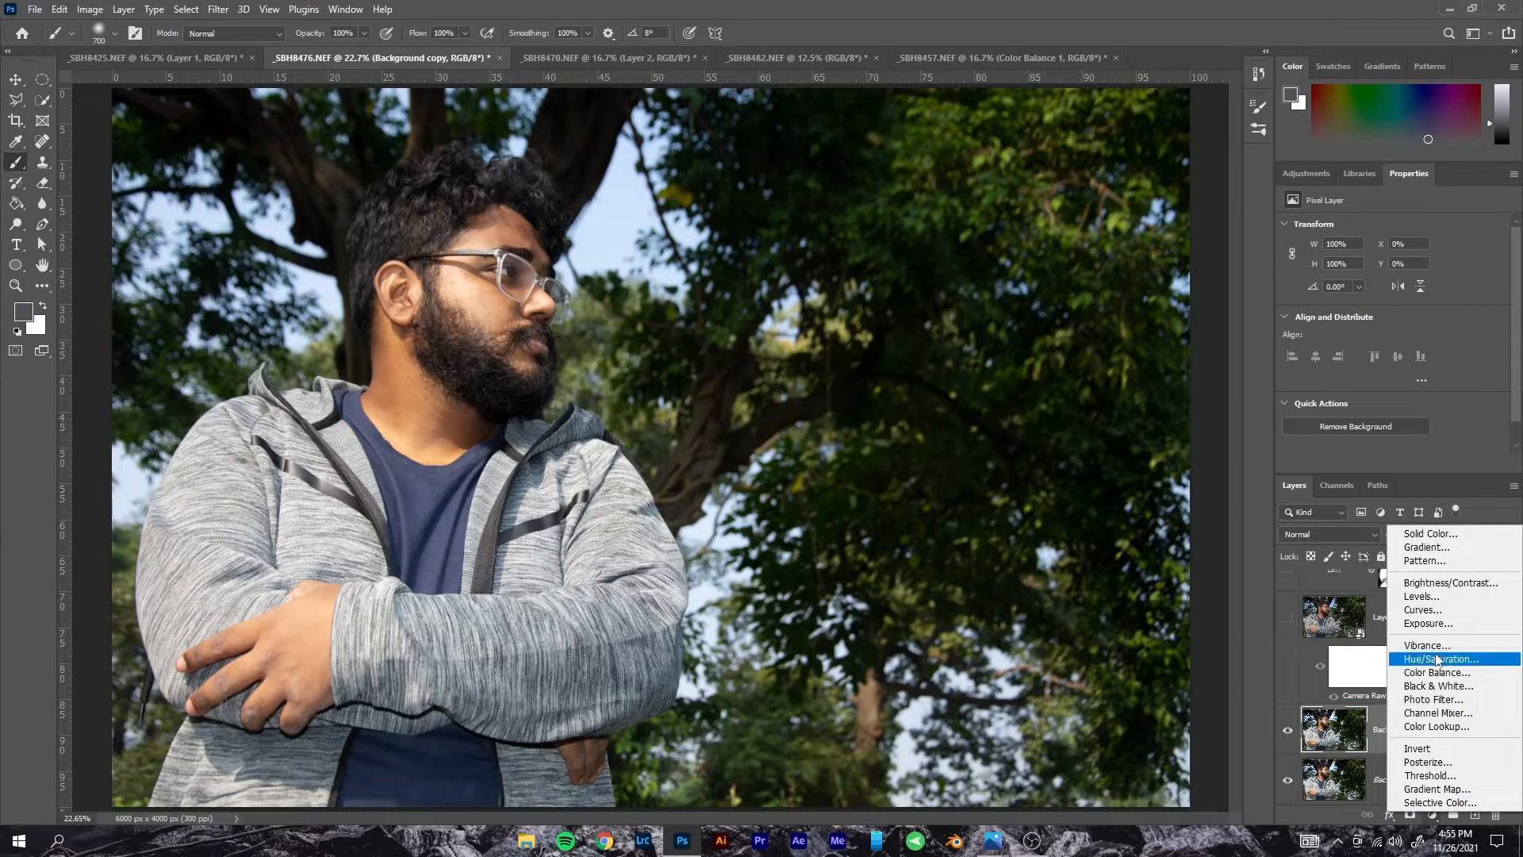
left_click(1433, 583)
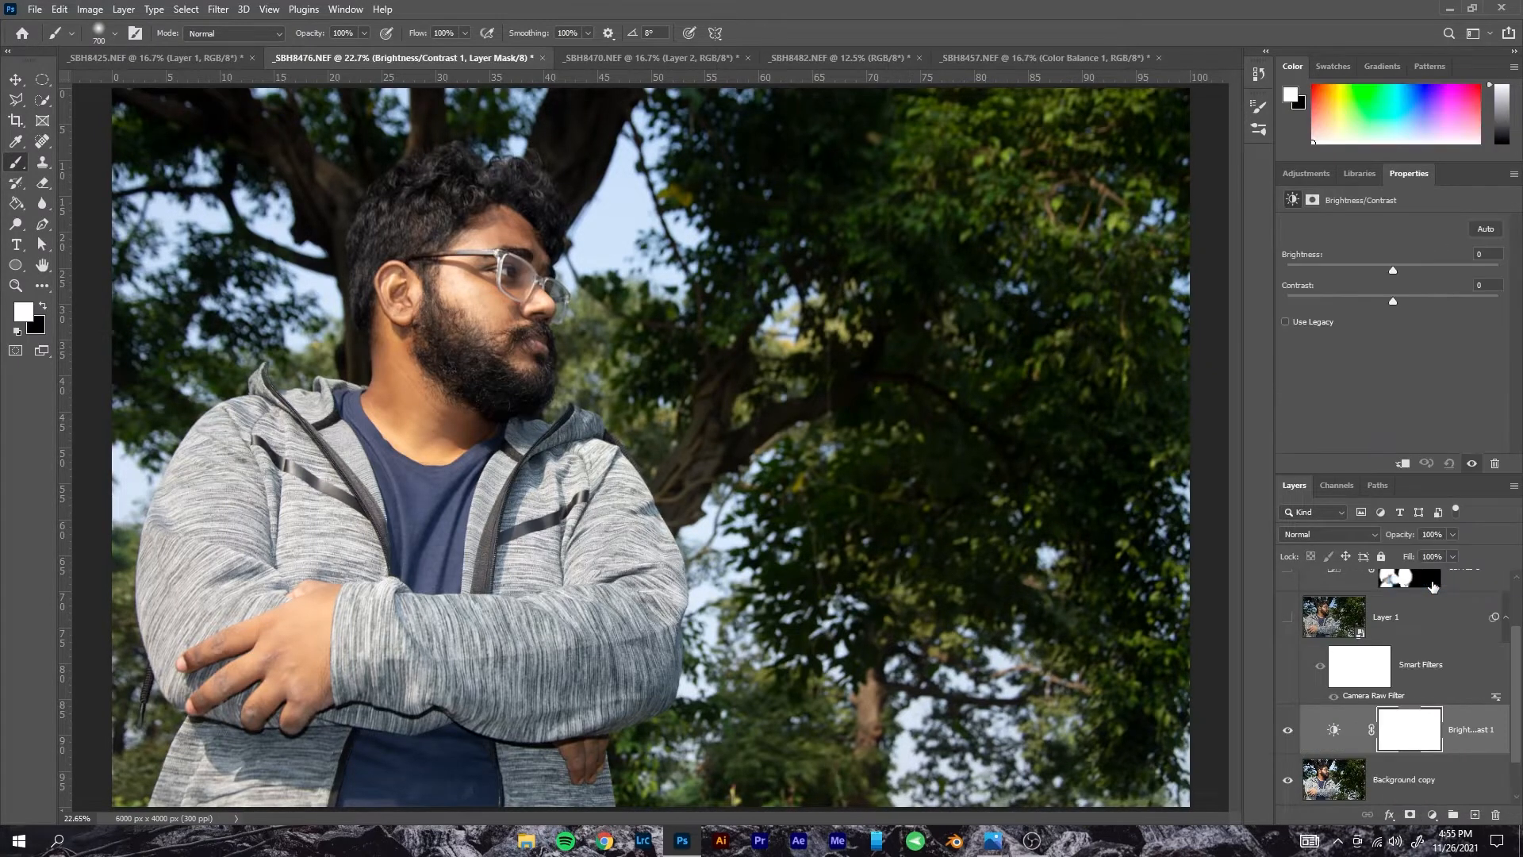
left_click(1337, 726)
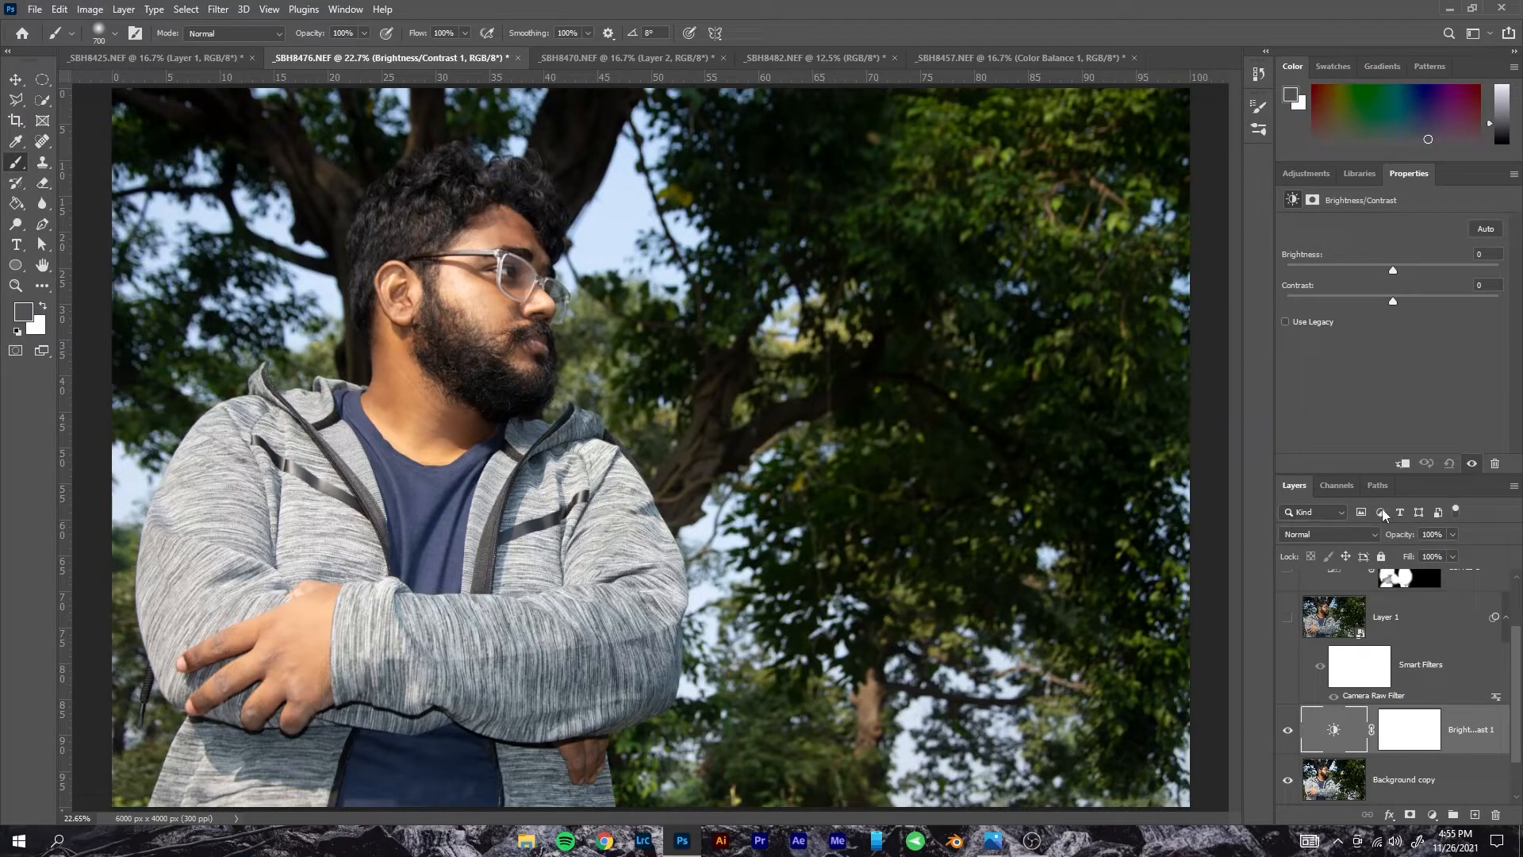
left_click_drag(1393, 271, 1340, 268)
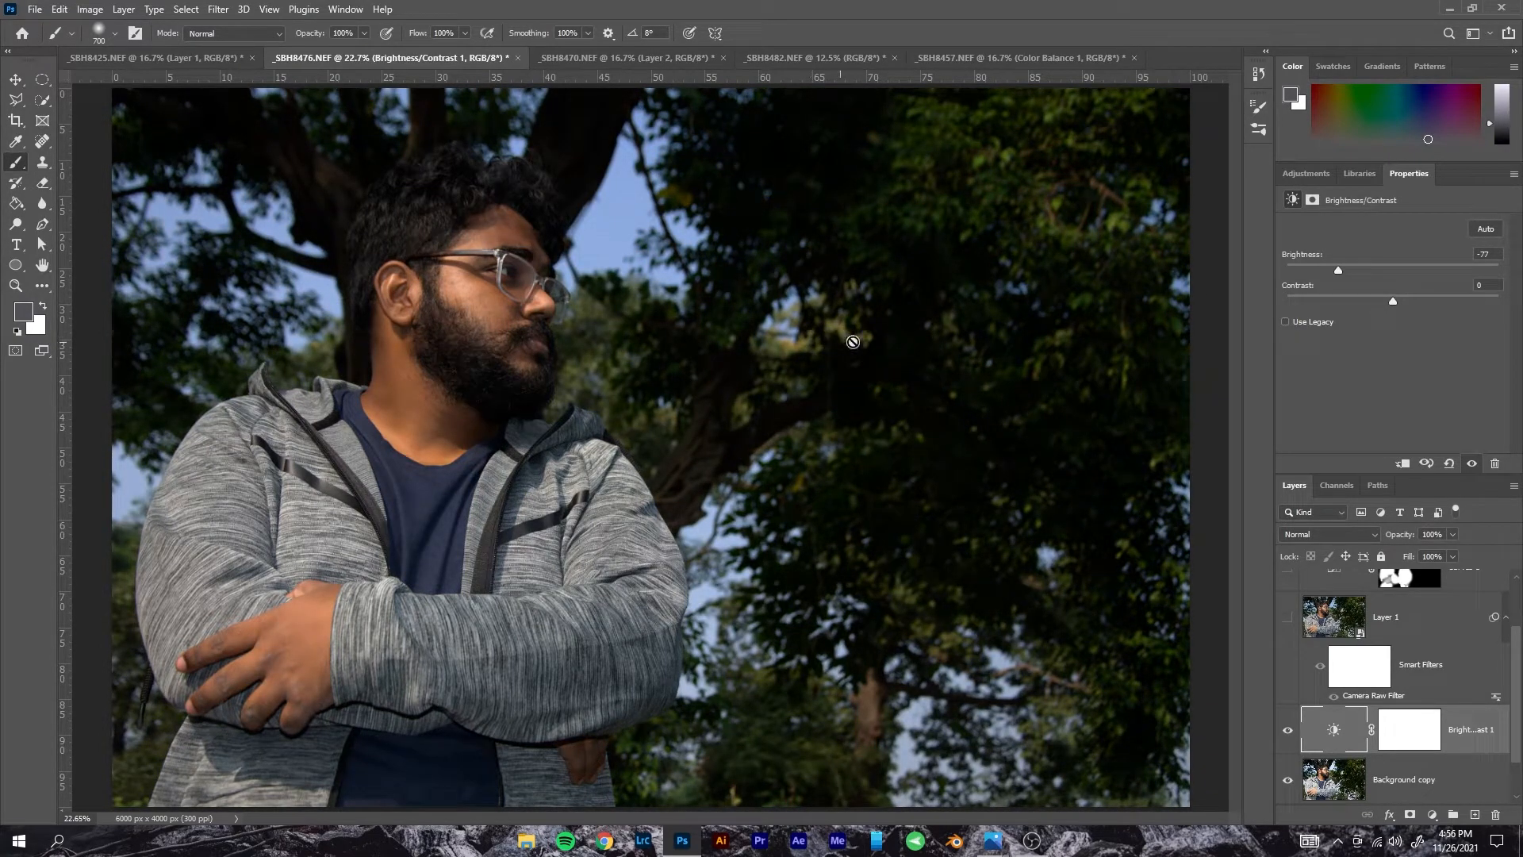
left_click_drag(1339, 271, 1316, 281)
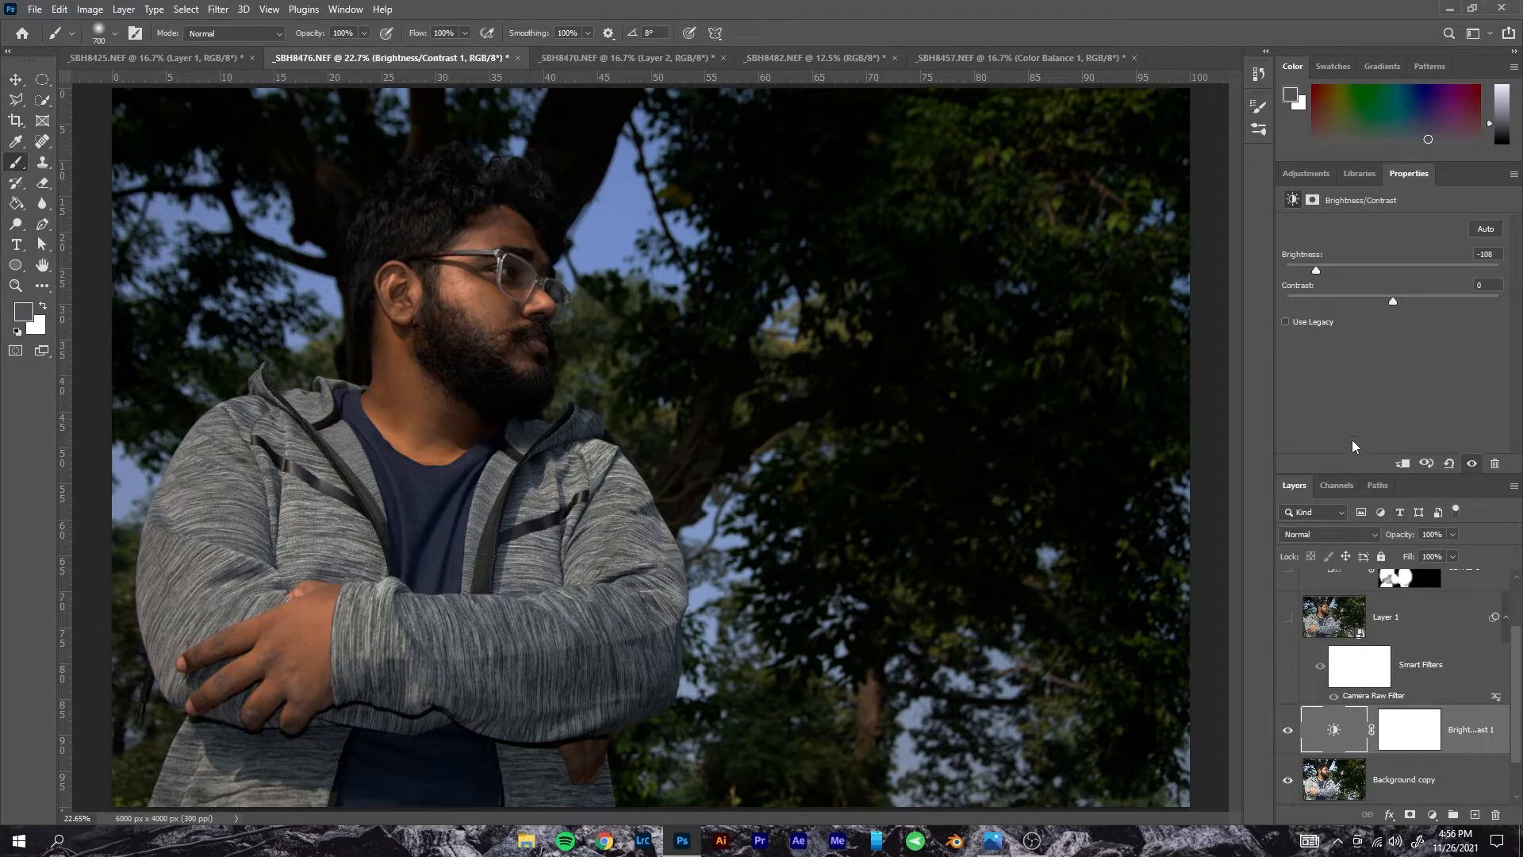
- Invert the Brightness/Contrast layer mask and paint it white over the man's jacket sleeves and folded hands
left_click(1411, 738)
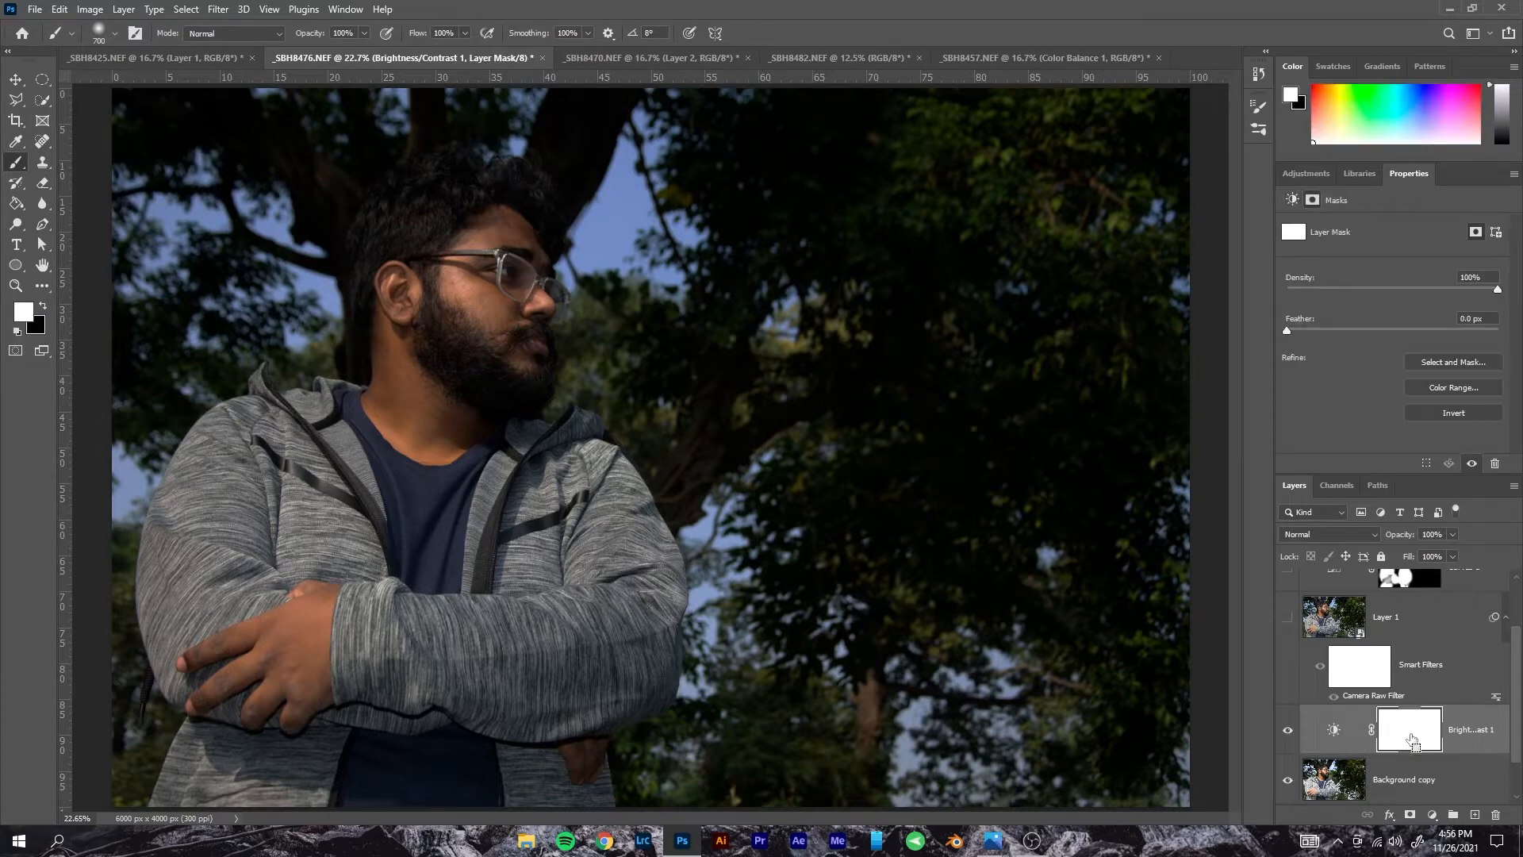
key("ctrl+i")
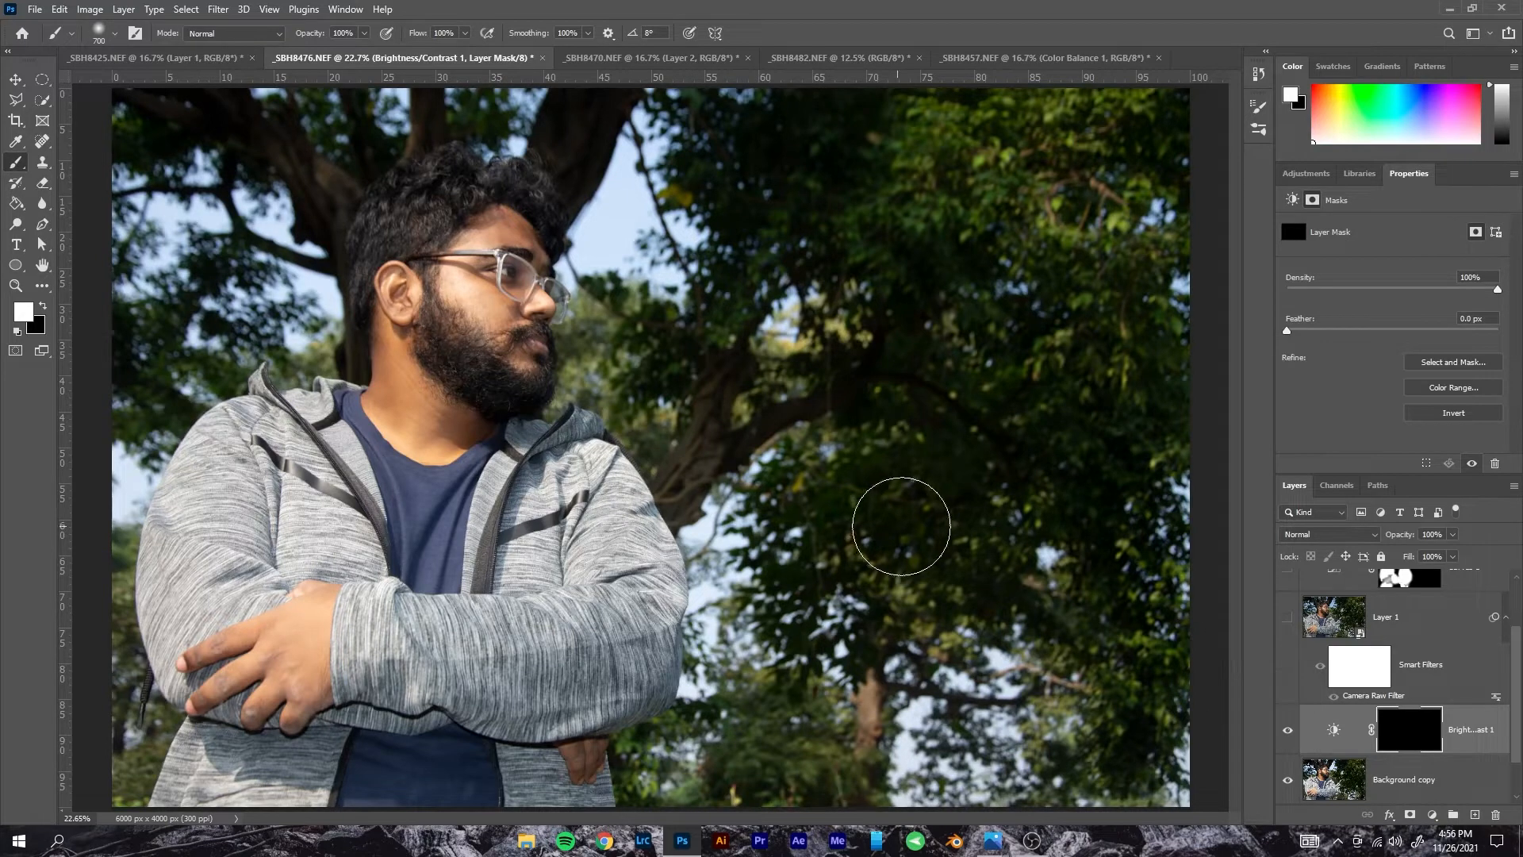
mouse_move(242, 472)
left_mouse_down()
mouse_move(248, 561)
mouse_move(179, 418)
mouse_move(207, 554)
mouse_move(219, 462)
mouse_move(261, 640)
mouse_move(467, 648)
mouse_move(219, 657)
mouse_move(443, 689)
mouse_move(211, 673)
mouse_move(317, 700)
mouse_move(187, 680)
mouse_move(325, 691)
mouse_move(488, 647)
mouse_move(576, 649)
mouse_move(549, 560)
mouse_move(610, 592)
mouse_move(568, 508)
mouse_move(628, 594)
mouse_move(508, 524)
mouse_move(556, 504)
mouse_move(535, 521)
mouse_move(544, 660)
mouse_move(342, 612)
mouse_move(461, 684)
mouse_move(561, 658)
mouse_move(573, 530)
mouse_move(632, 707)
mouse_move(618, 547)
mouse_move(587, 517)
mouse_move(591, 486)
mouse_move(617, 507)
mouse_move(592, 540)
mouse_move(583, 492)
mouse_move(602, 517)
mouse_move(507, 524)
mouse_move(546, 472)
mouse_move(580, 577)
mouse_move(599, 590)
mouse_move(586, 517)
mouse_move(612, 487)
mouse_move(655, 625)
mouse_move(640, 660)
mouse_move(481, 694)
mouse_move(245, 664)
mouse_move(264, 660)
mouse_move(211, 766)
mouse_move(237, 787)
mouse_move(279, 736)
left_mouse_up()
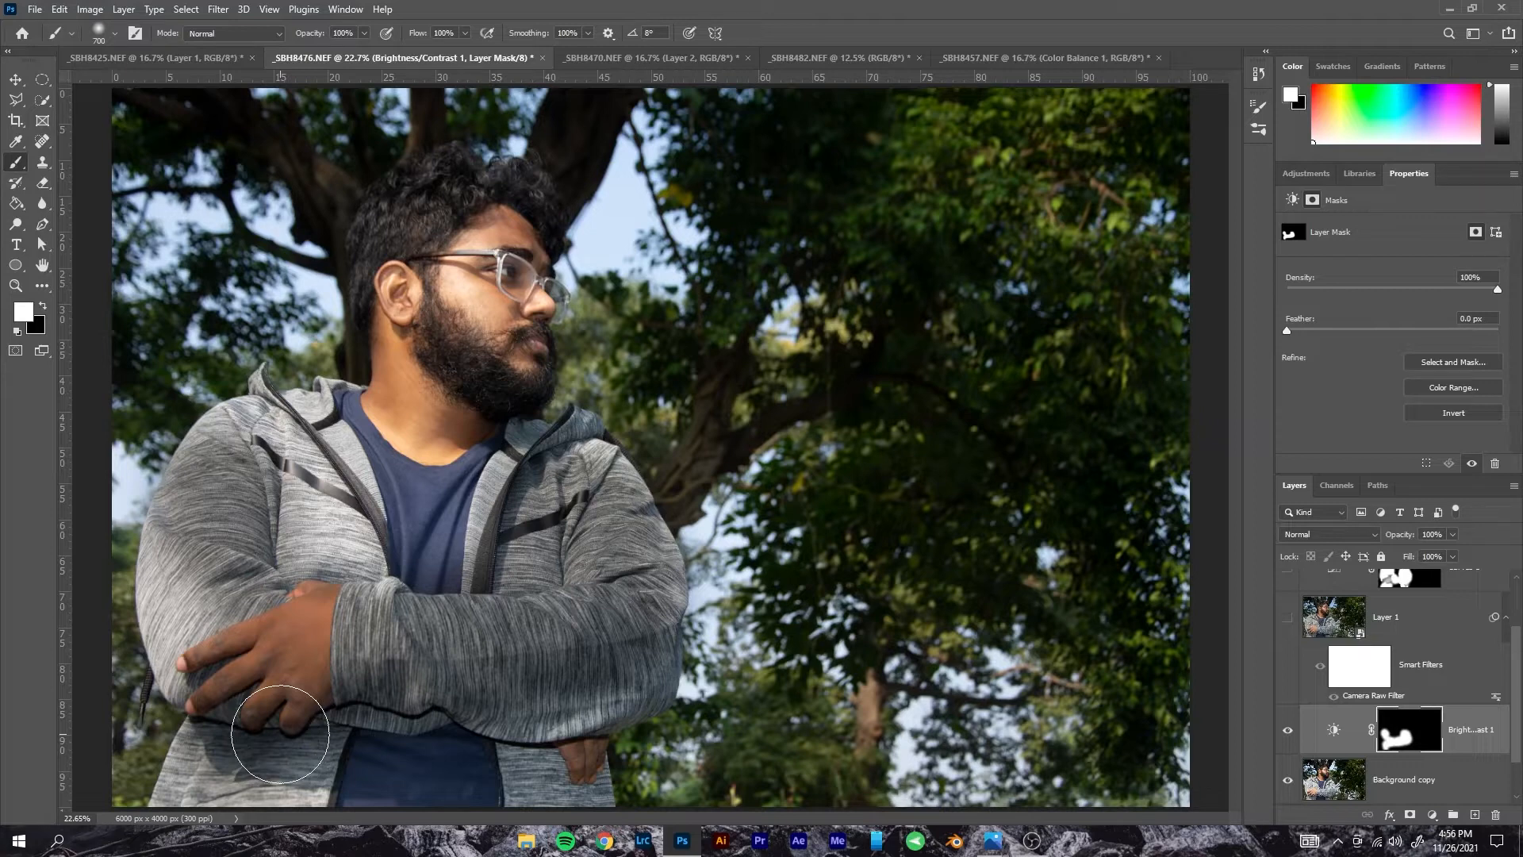
mouse_move(212, 582)
left_mouse_down()
mouse_move(208, 695)
mouse_move(175, 569)
mouse_move(198, 667)
left_mouse_up()
left_click_drag(299, 772, 300, 709)
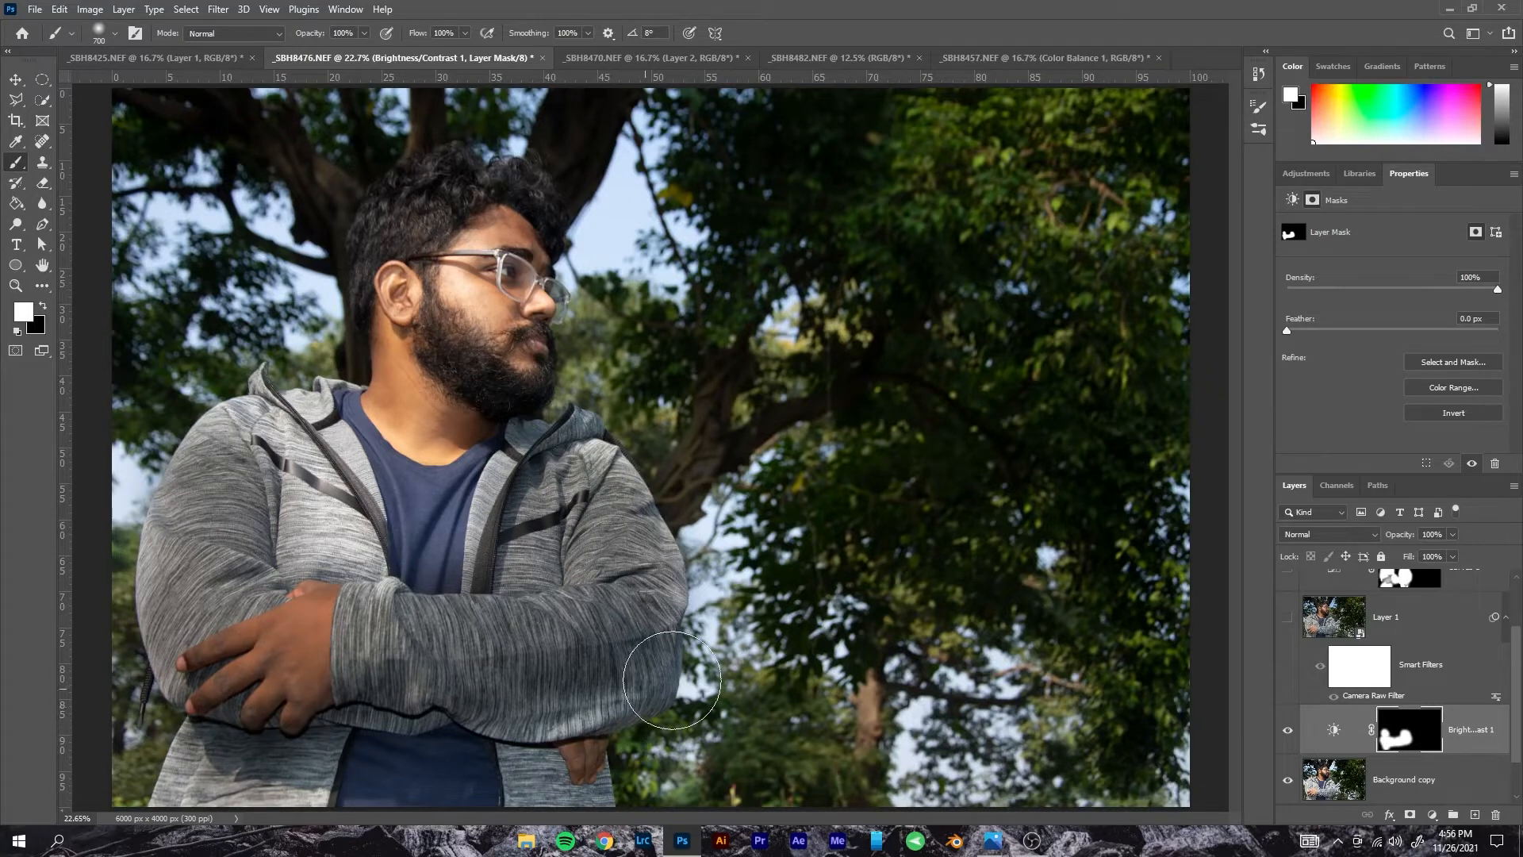
mouse_move(578, 738)
left_mouse_down()
mouse_move(565, 782)
mouse_move(535, 789)
mouse_move(516, 758)
left_mouse_up()
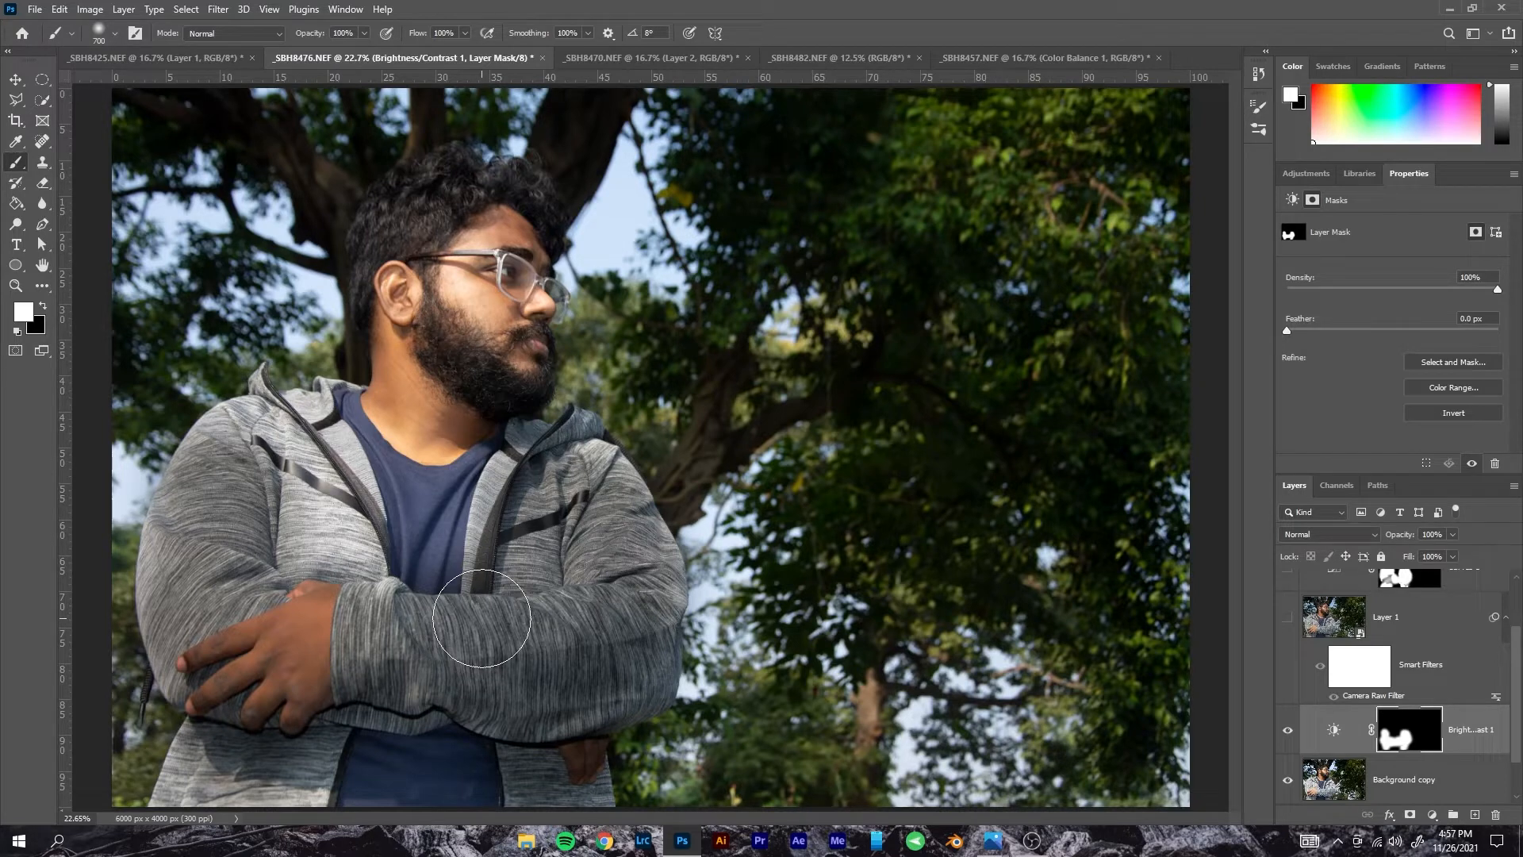
- Delete the Brightness/Contrast adjustment layer together with its mask
left_click(1318, 738)
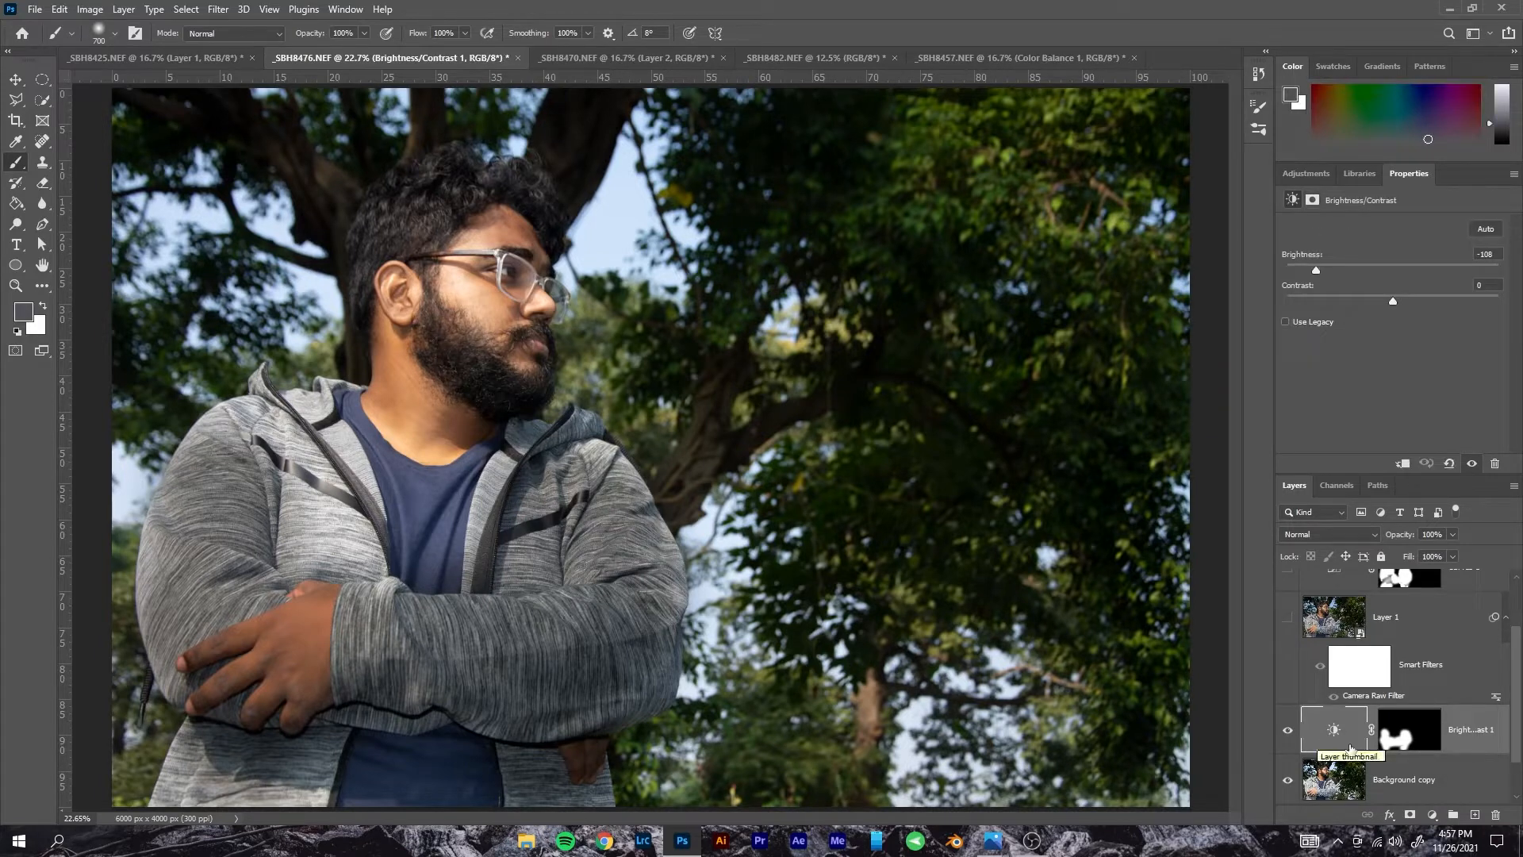
left_click(1495, 815)
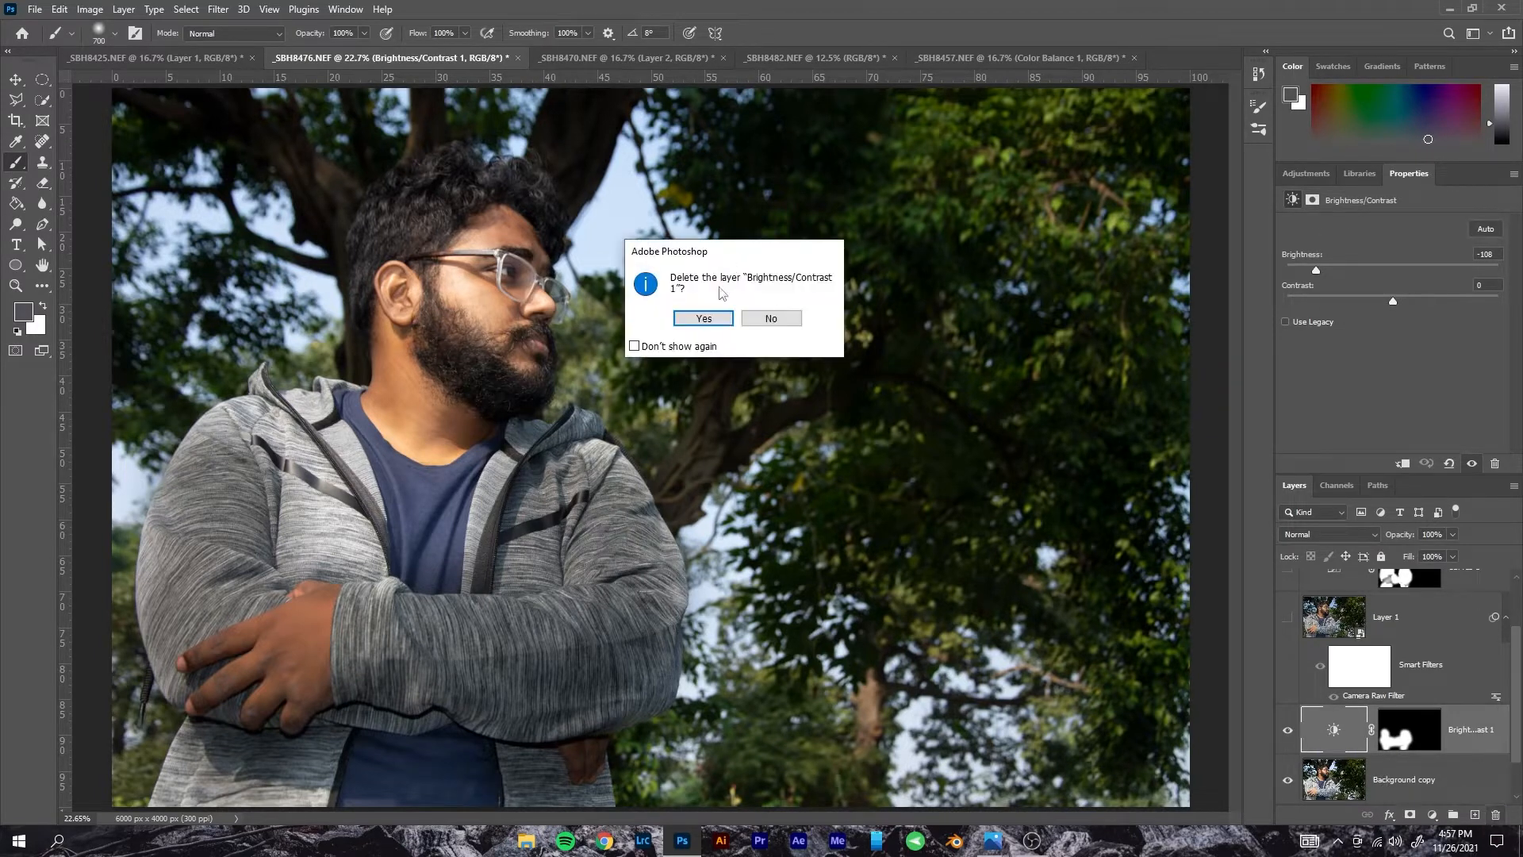
left_click(703, 318)
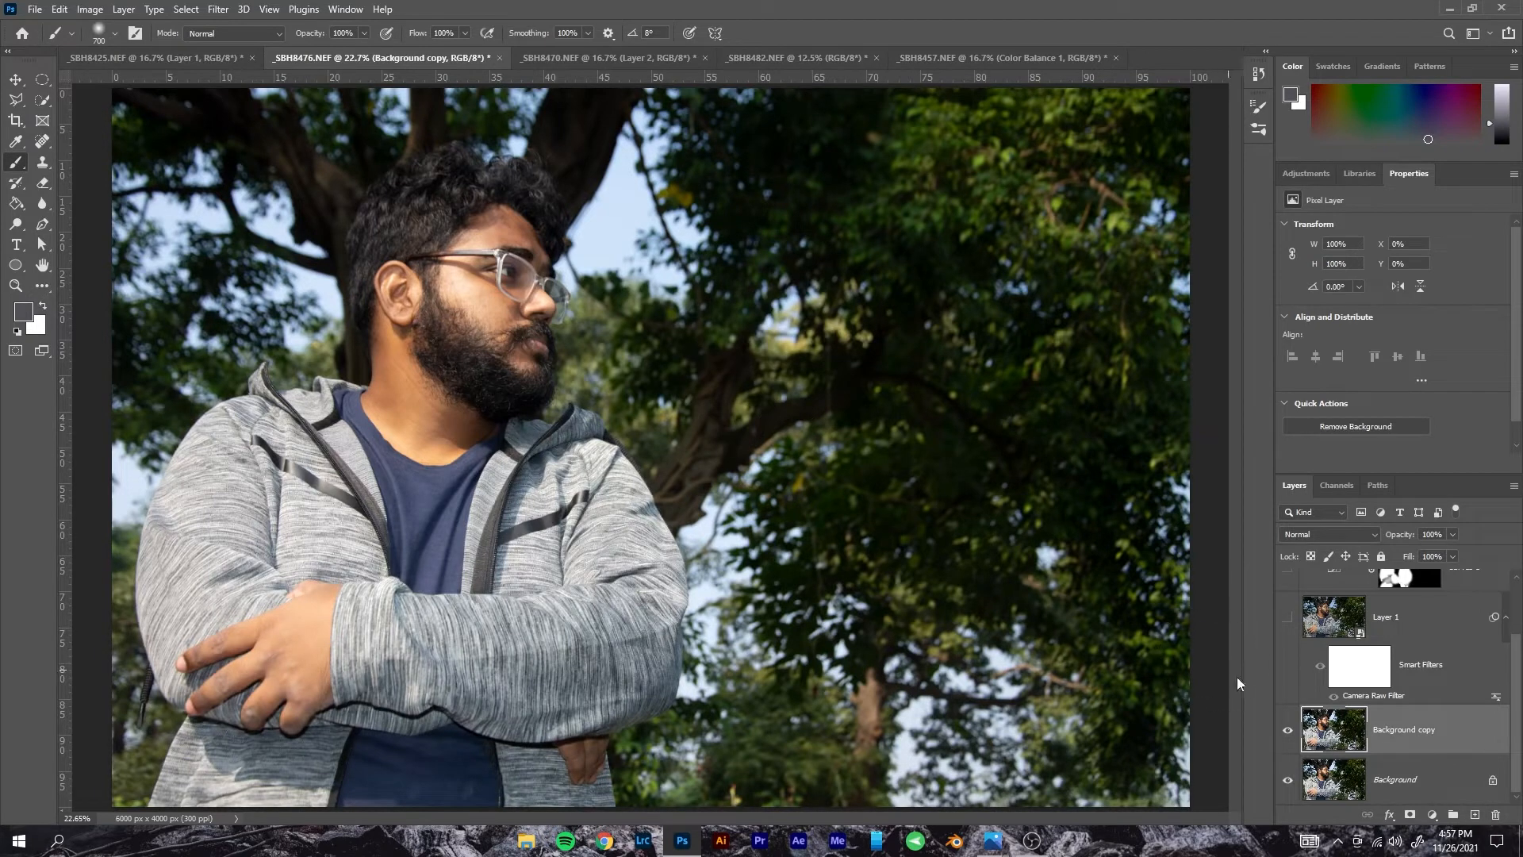
- Add a Levels adjustment layer above Background copy, try the black input level and set the midtones to 1.07
left_click(1431, 814)
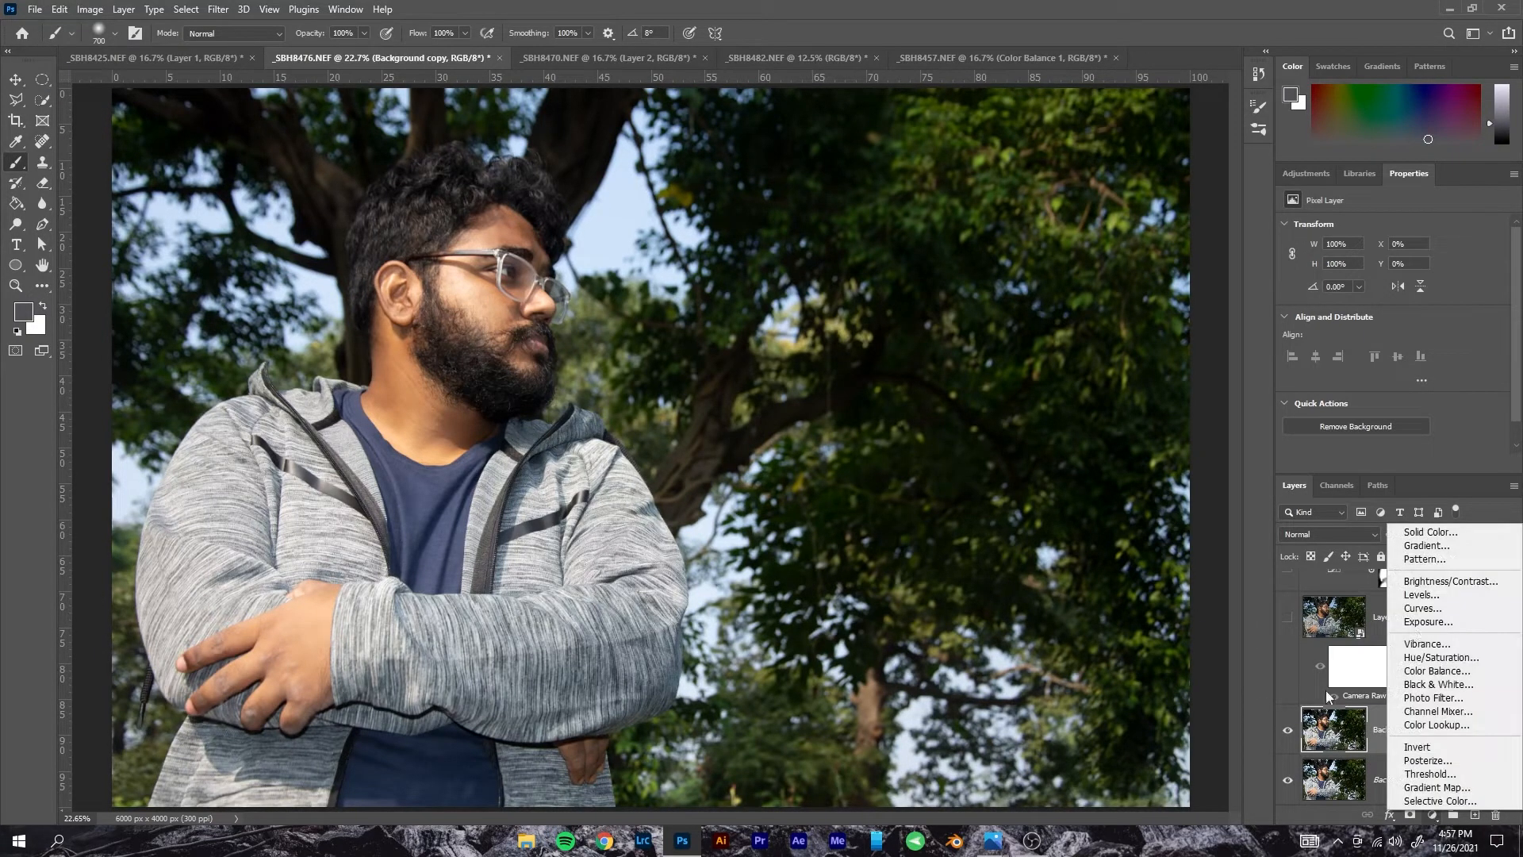
left_click(1428, 622)
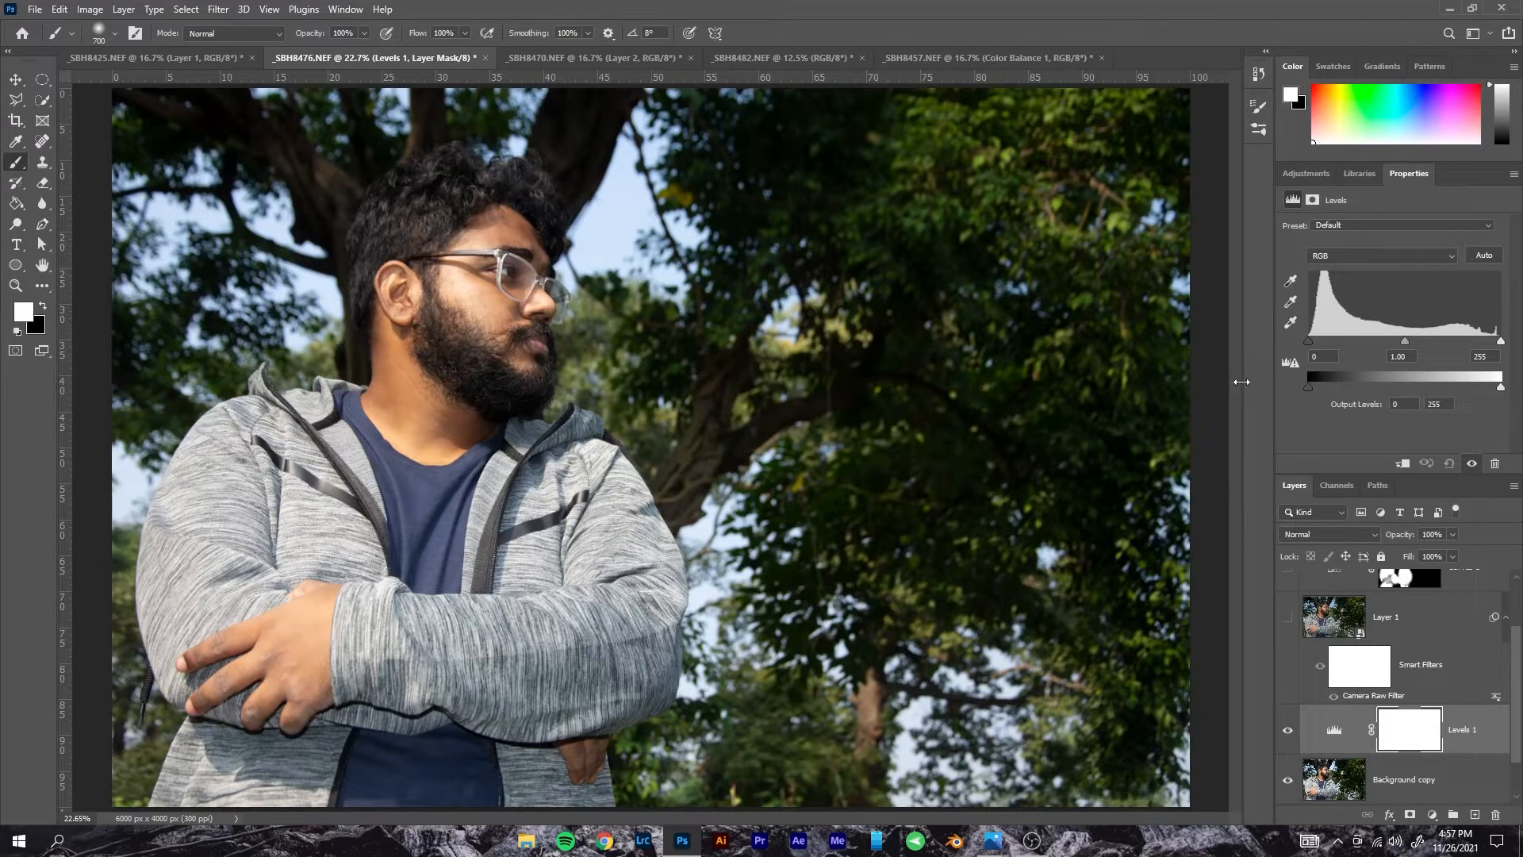
mouse_move(1309, 341)
left_mouse_down()
mouse_move(1325, 340)
mouse_move(1308, 341)
left_mouse_up()
mouse_move(1310, 341)
left_mouse_down()
mouse_move(1369, 341)
mouse_move(1242, 346)
mouse_move(1387, 341)
mouse_move(1286, 341)
left_mouse_up()
mouse_move(1404, 343)
left_mouse_down()
mouse_move(1326, 336)
mouse_move(1401, 334)
left_mouse_up()
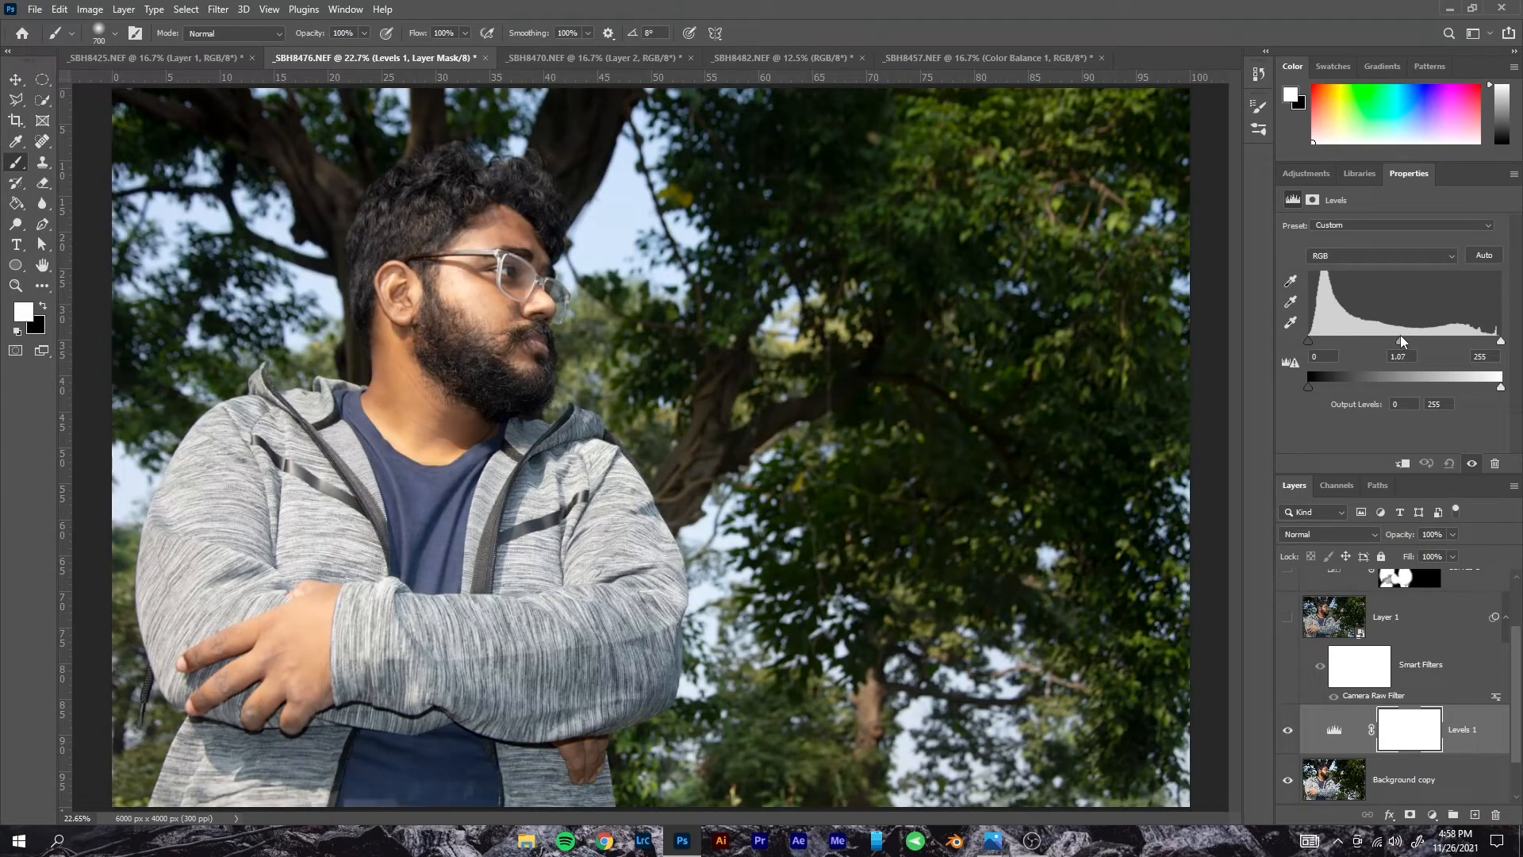
- Try the white input level and both output levels of the Levels adjustment, returning them to 255, 0 and 255
mouse_move(1500, 341)
left_mouse_down()
mouse_move(1359, 339)
mouse_move(1501, 341)
left_mouse_up()
mouse_move(1309, 387)
left_mouse_down()
mouse_move(1363, 383)
mouse_move(1295, 379)
mouse_move(1403, 384)
mouse_move(1282, 376)
left_mouse_up()
mouse_move(1501, 387)
left_mouse_down()
mouse_move(1431, 388)
mouse_move(1501, 387)
left_mouse_up()
mouse_move(1500, 341)
left_mouse_down()
mouse_move(1438, 342)
mouse_move(1500, 342)
left_mouse_up()
- Delete the Levels adjustment layer
left_click(1340, 730)
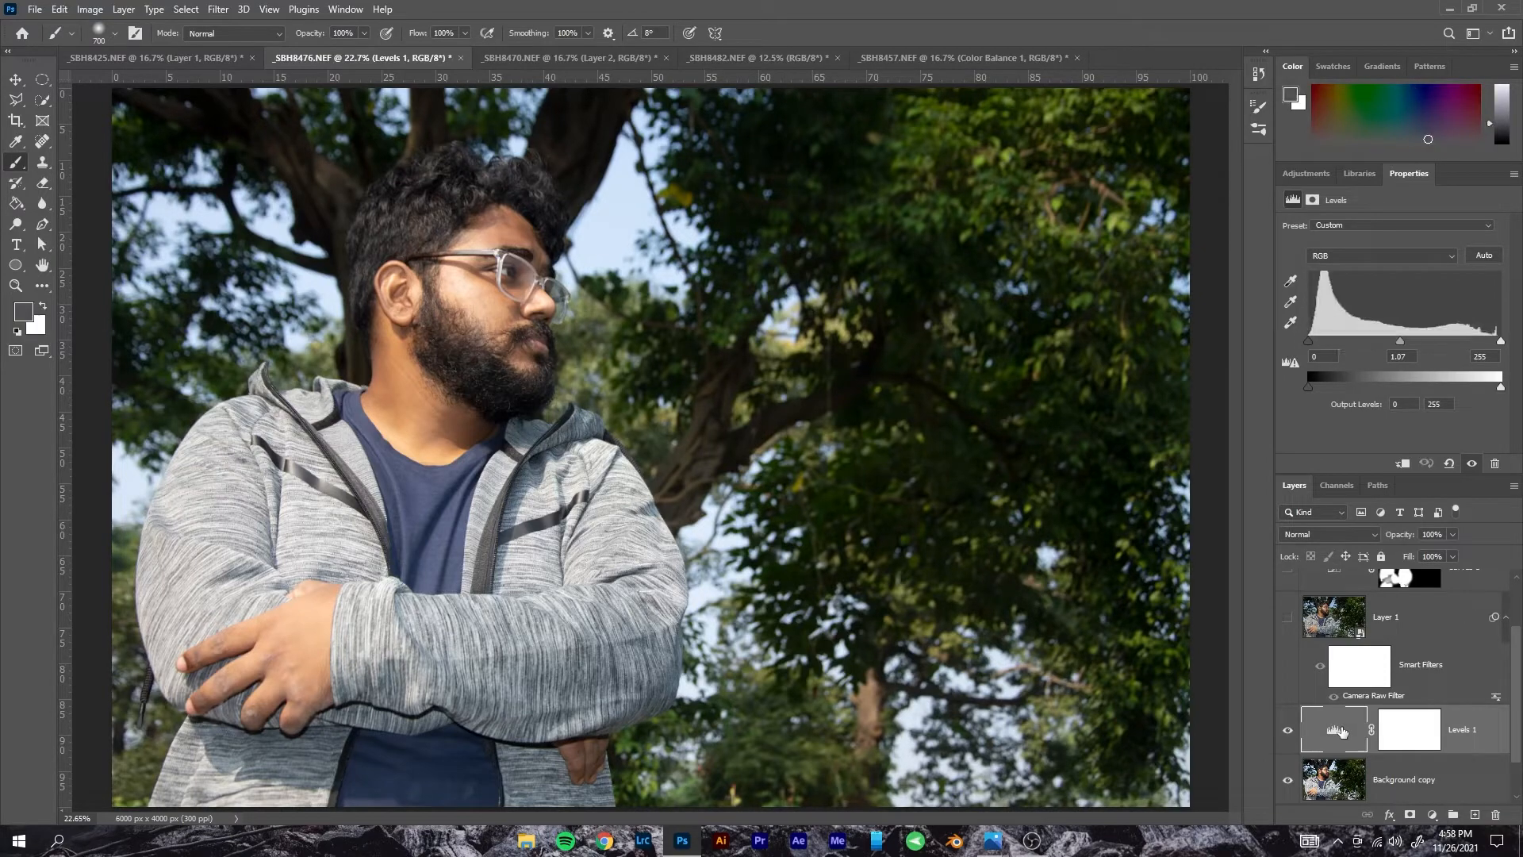
key("Delete")
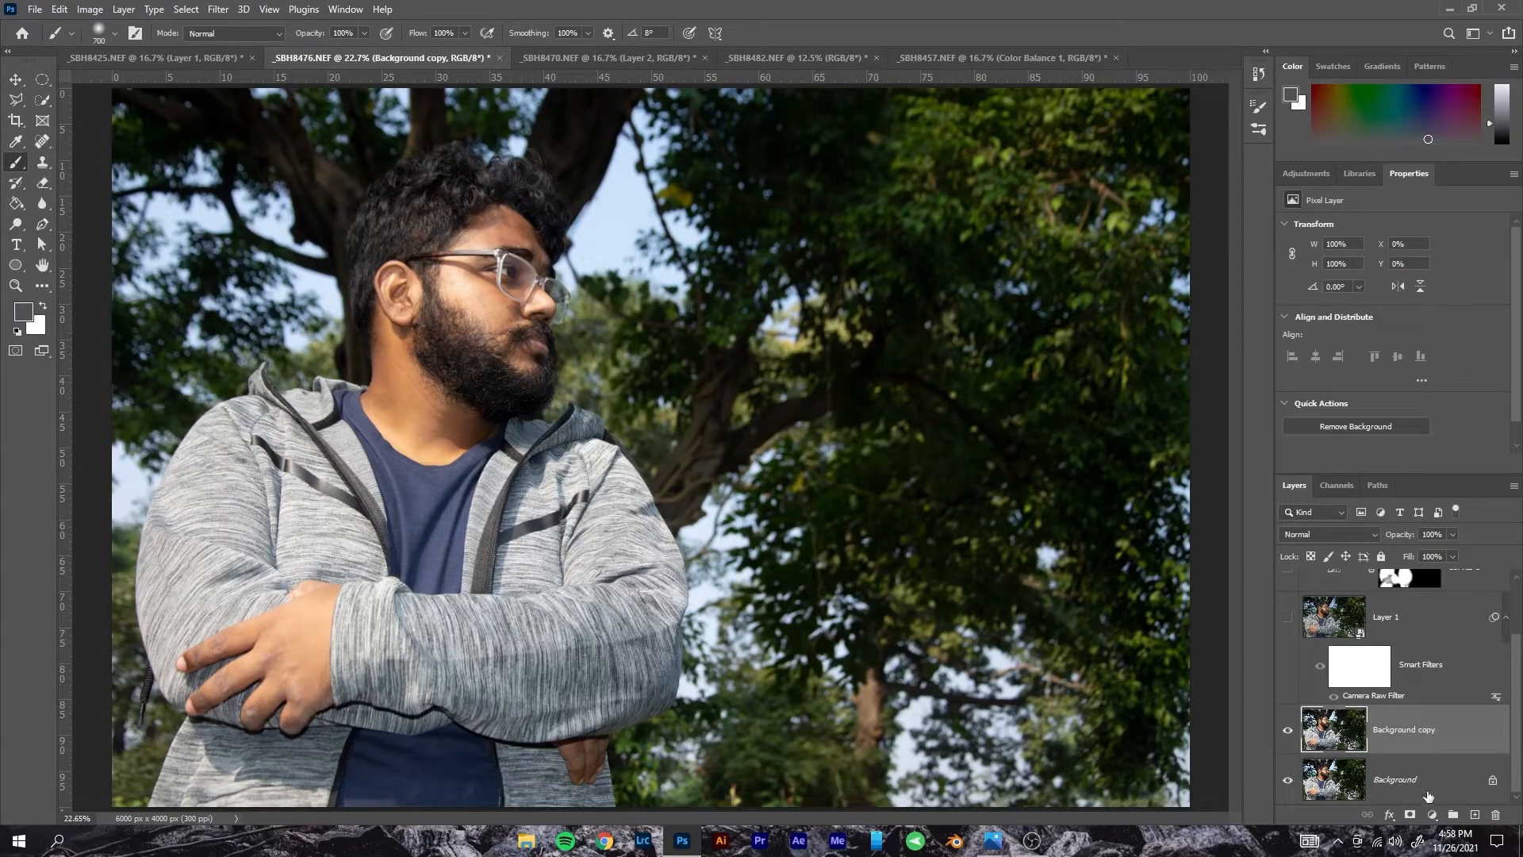
- Add a Curves adjustment layer above Background copy and enlarge the area that displays its curve and input/output values
left_click(1475, 815)
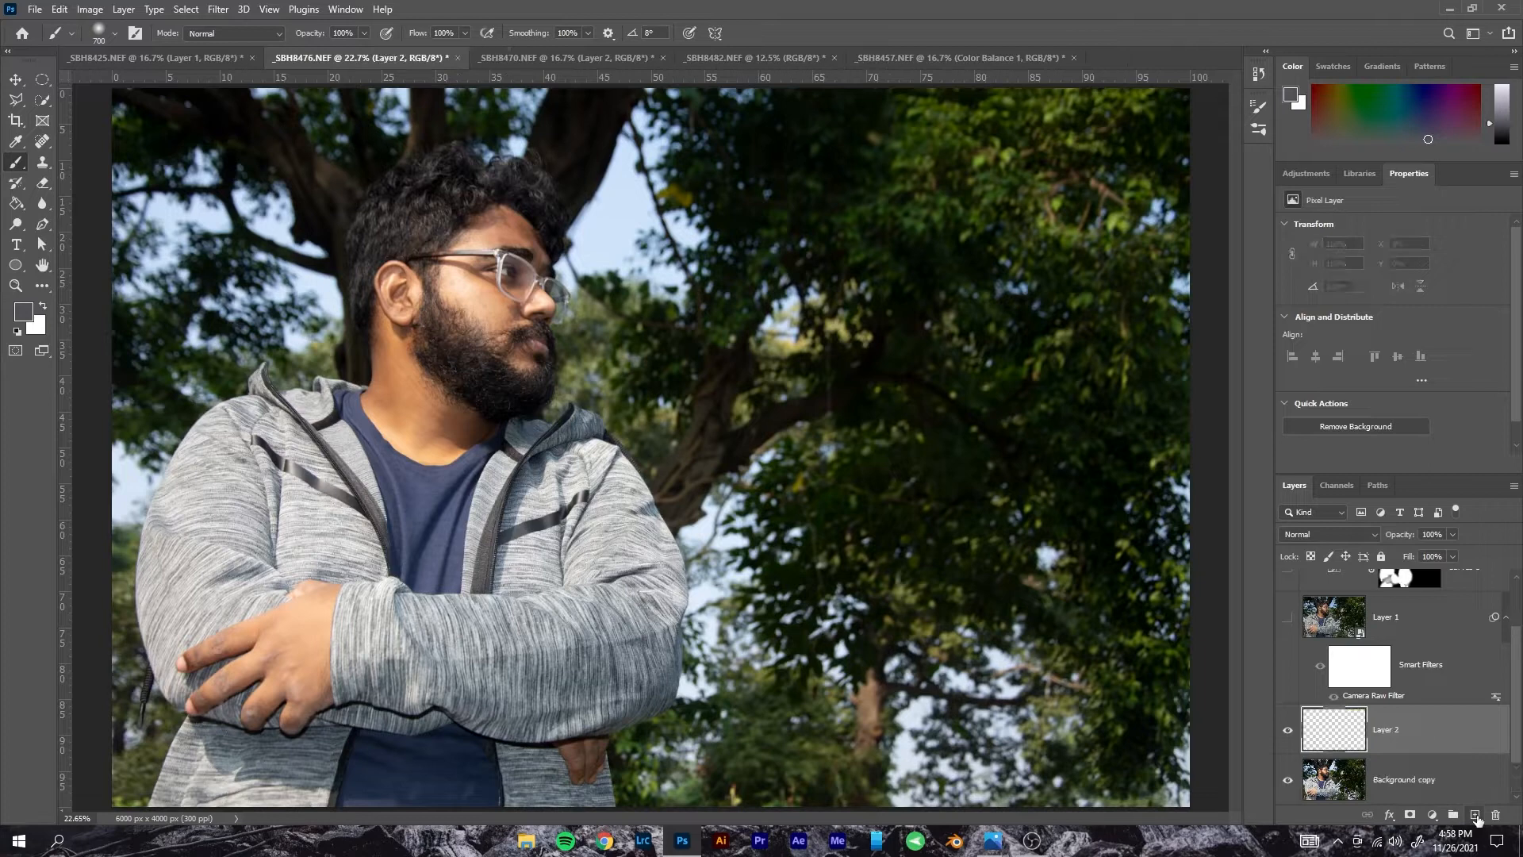
key("Delete")
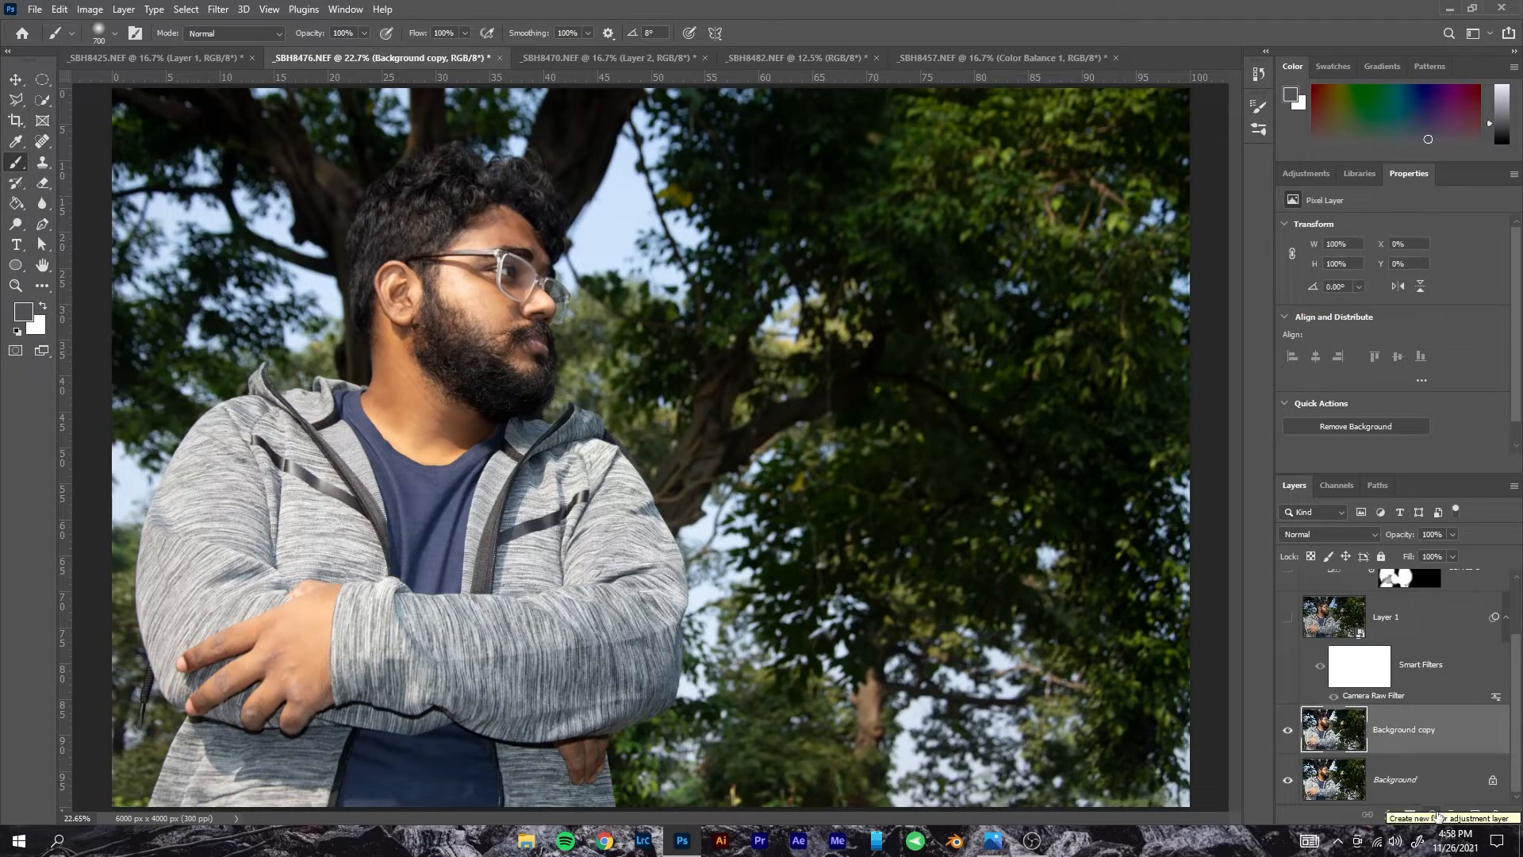
left_click(1435, 815)
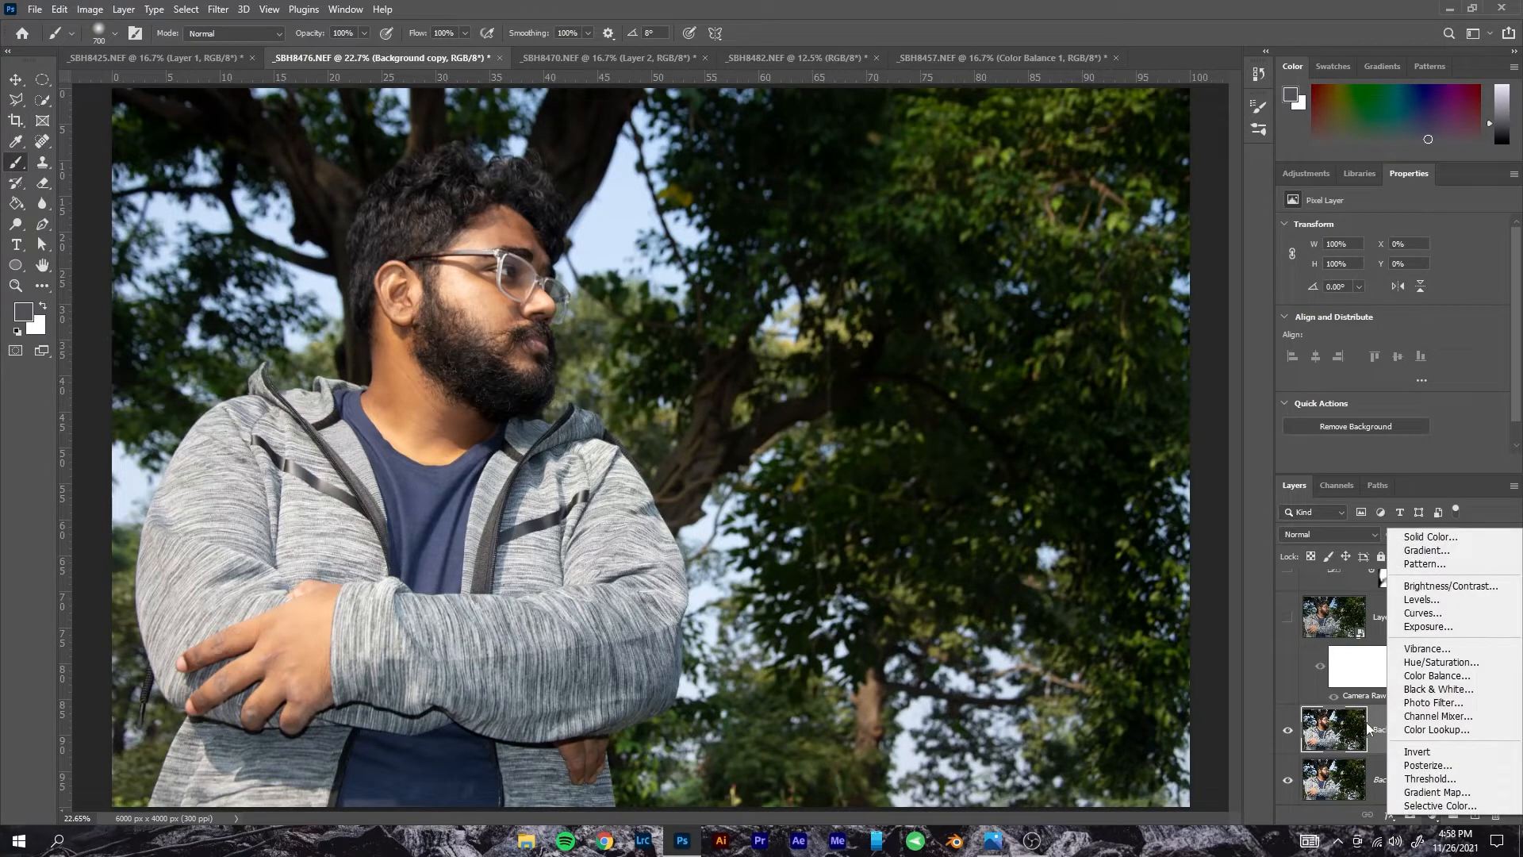
left_click(1445, 614)
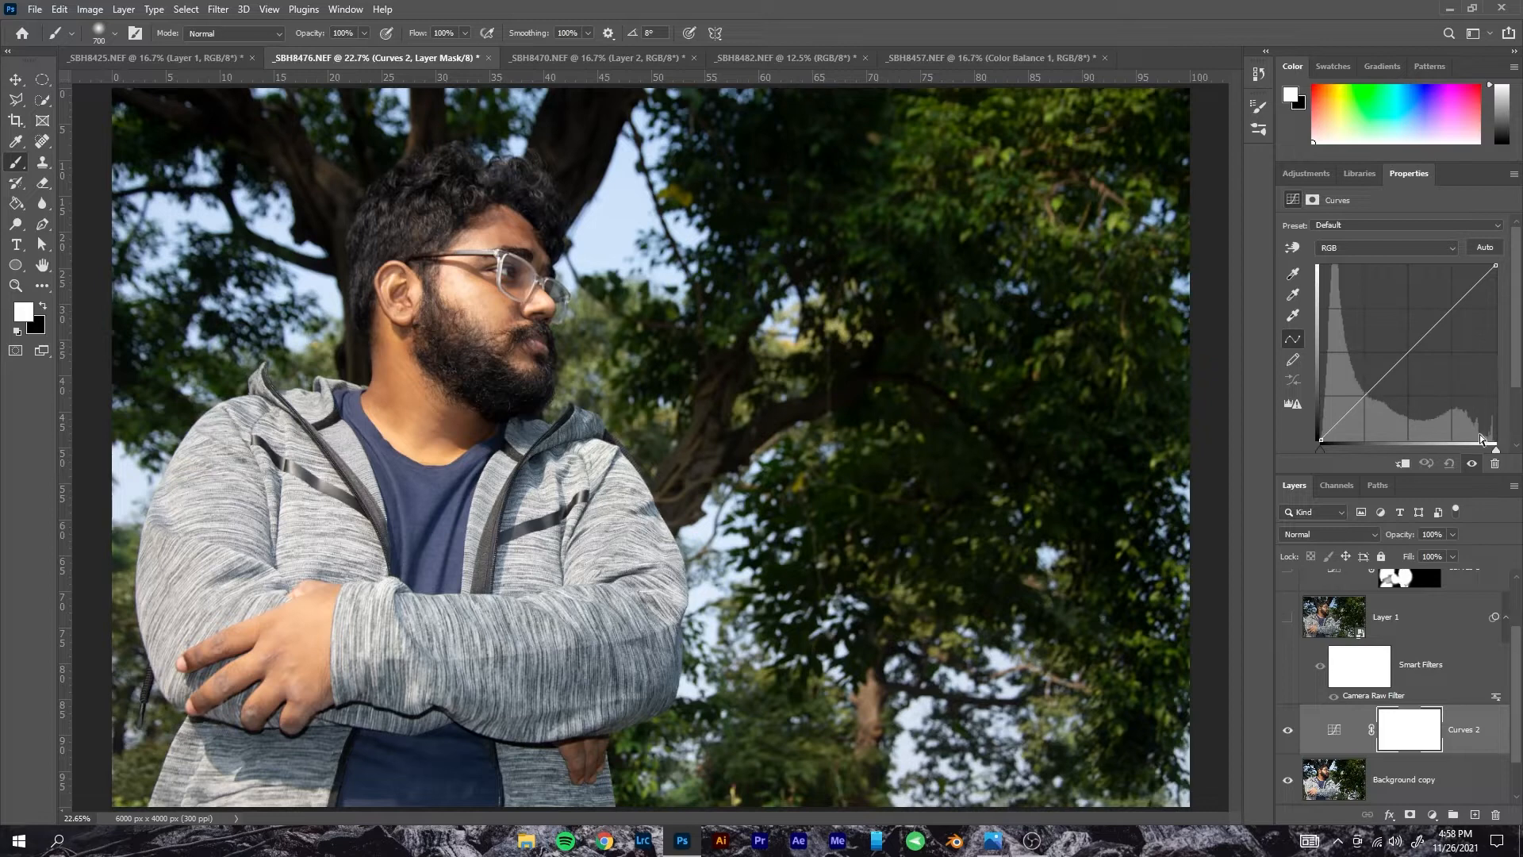
scroll(1434, 421, "down", 1)
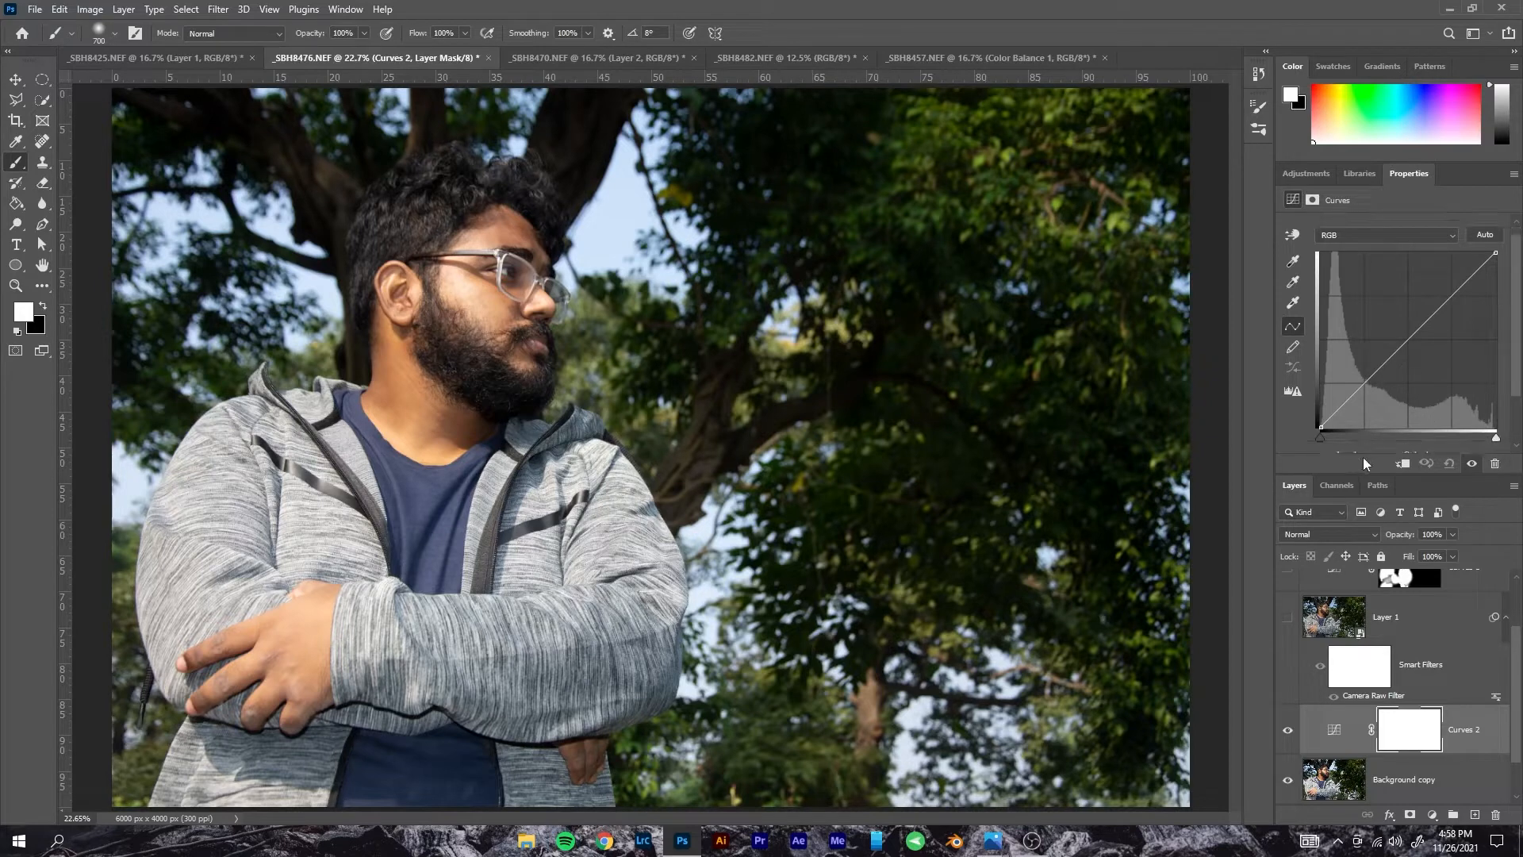
left_click_drag(1356, 474, 1349, 576)
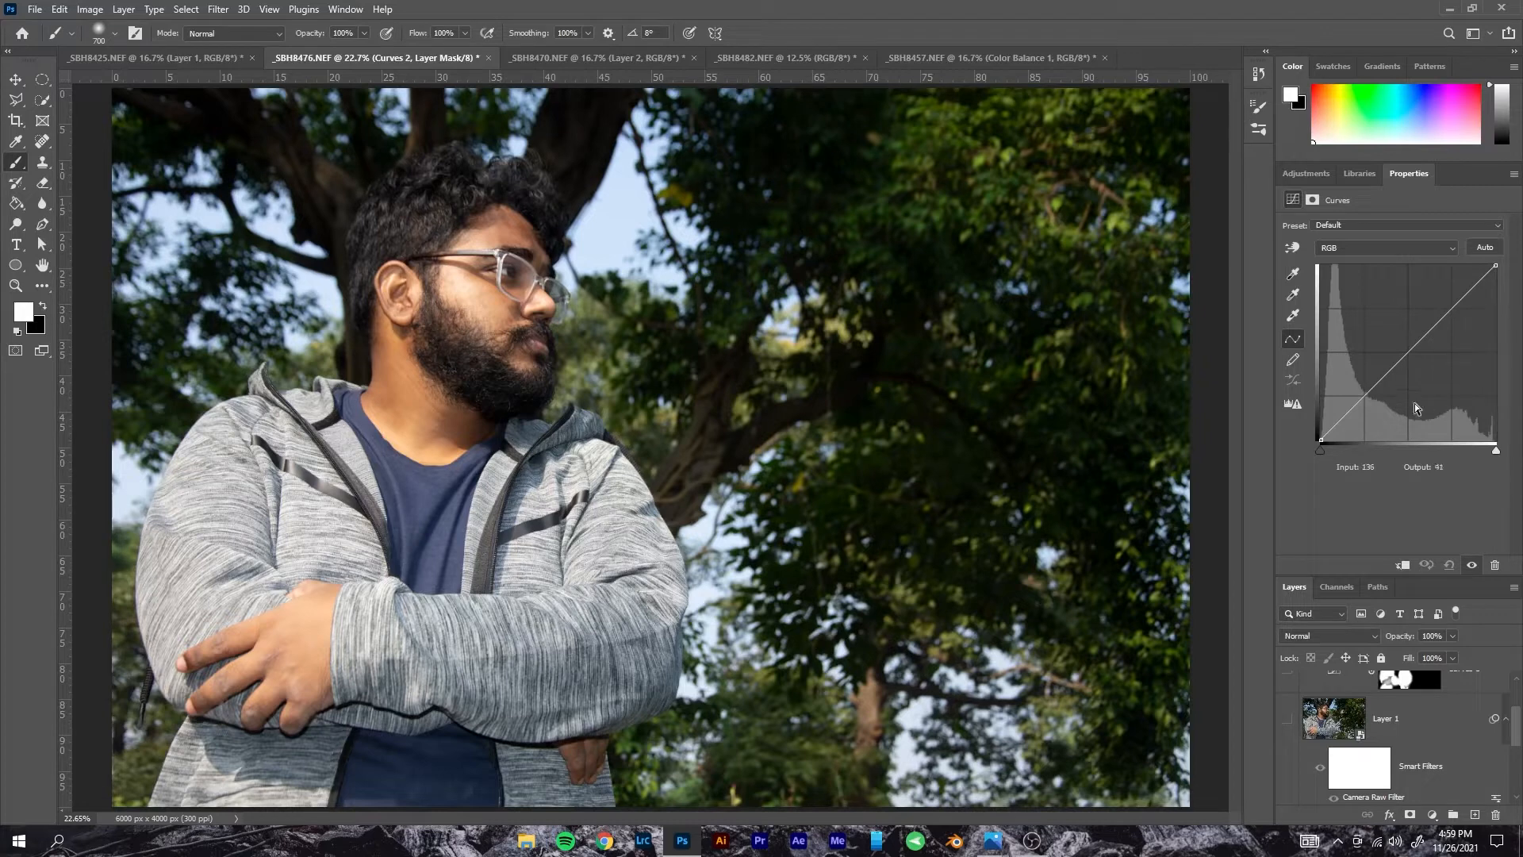
- Try three points at the grid crossings of the RGB curve, lowering the shadow point to input 74, output 47, and undo them
left_click(1364, 396)
left_click(1410, 352)
left_click(1452, 308)
left_click_drag(1366, 397, 1374, 410)
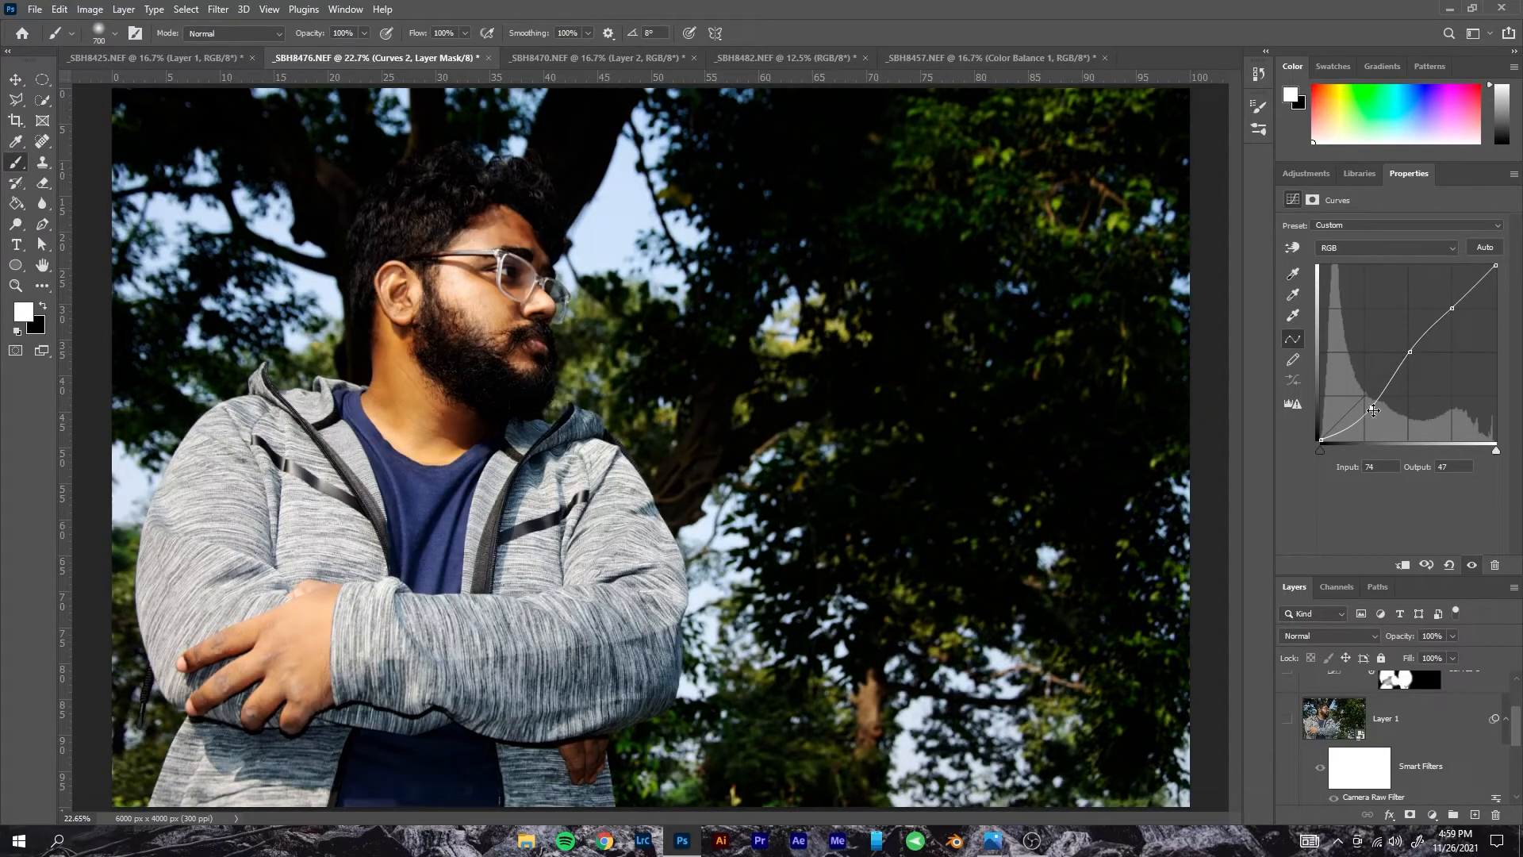
key("ctrl+z")
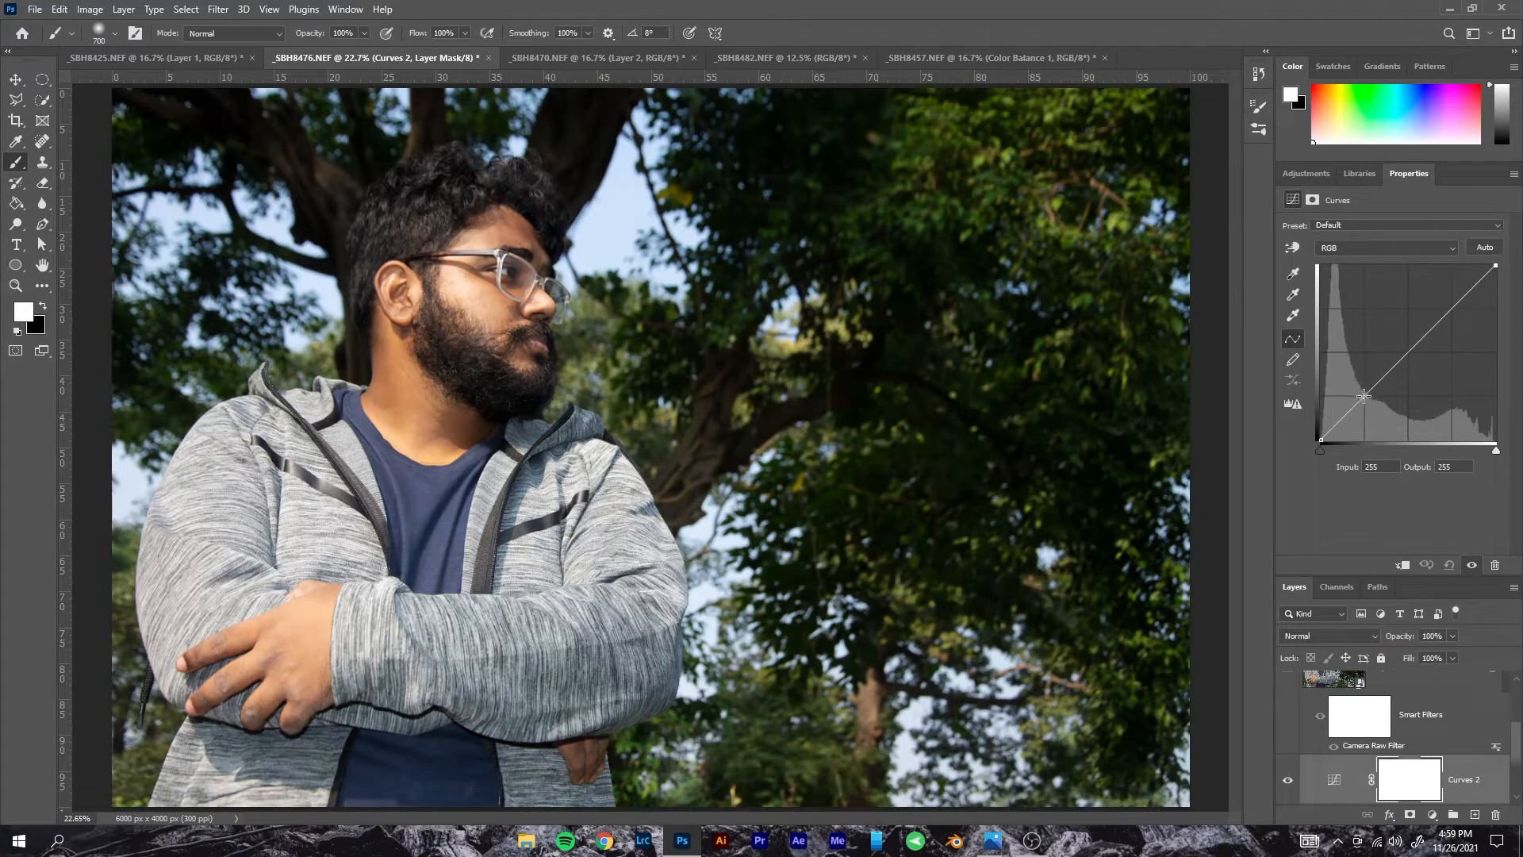
- Shape the RGB curve into a mild S with a shadow point at input 70, output 56 and a highlight point at 197, 209
left_click_drag(1365, 397, 1374, 404)
left_click(1456, 312)
left_click_drag(1455, 312, 1448, 295)
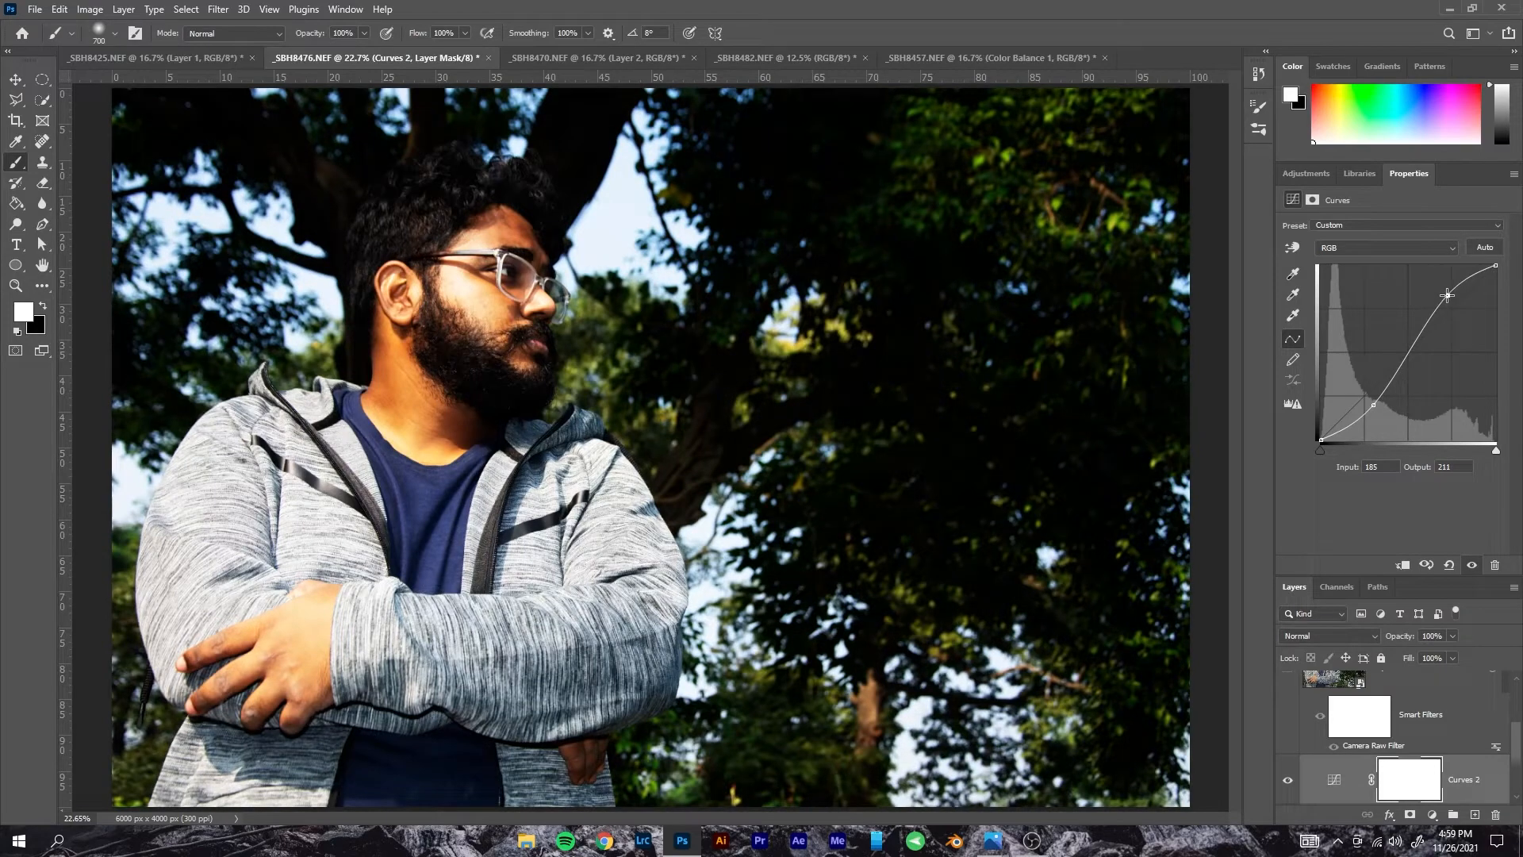
left_click_drag(1373, 405, 1368, 401)
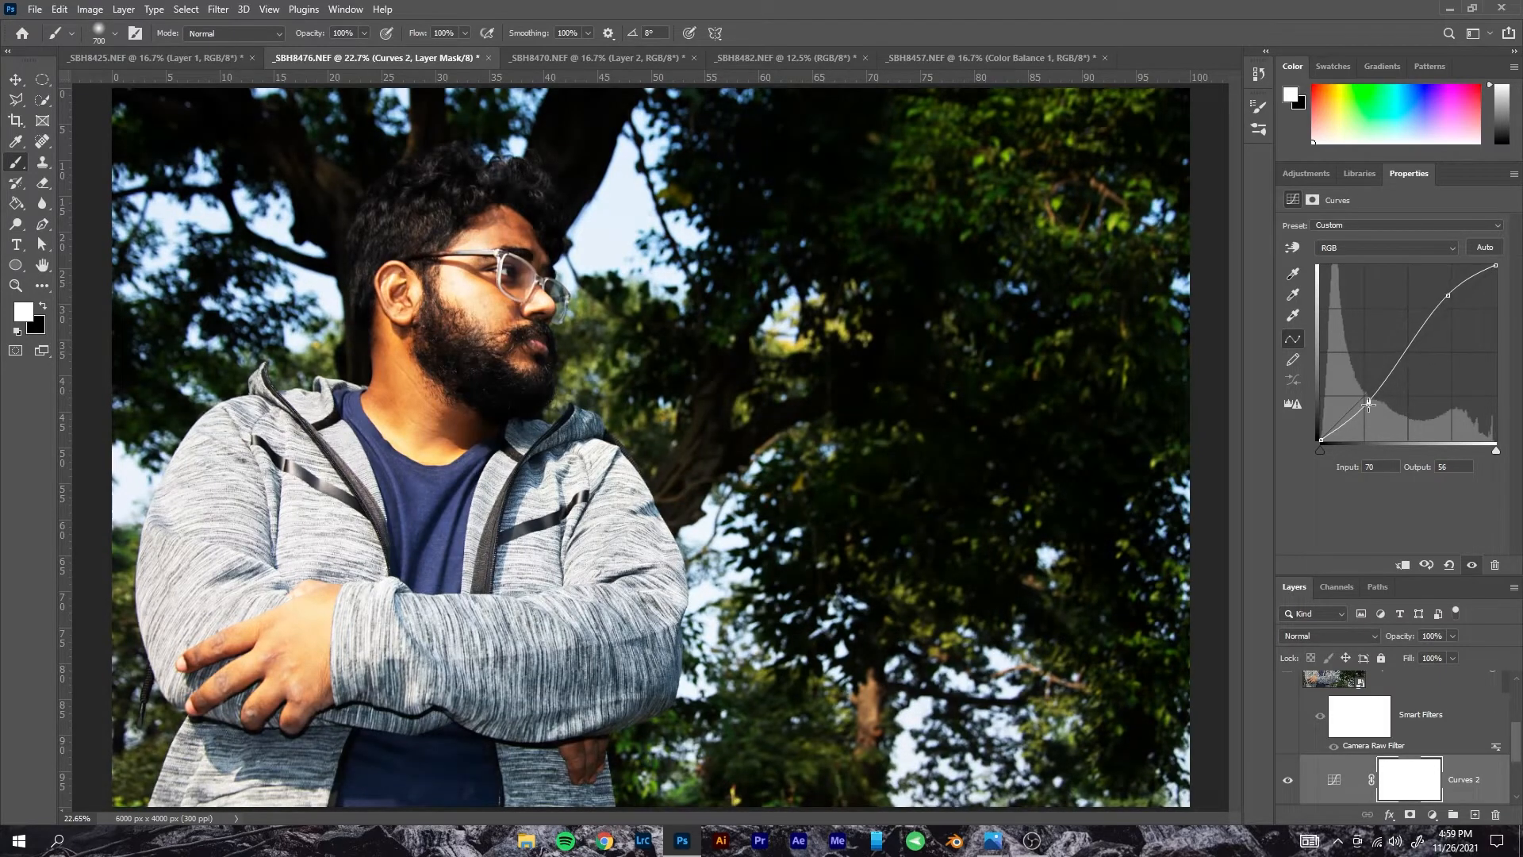
left_click_drag(1448, 296, 1456, 299)
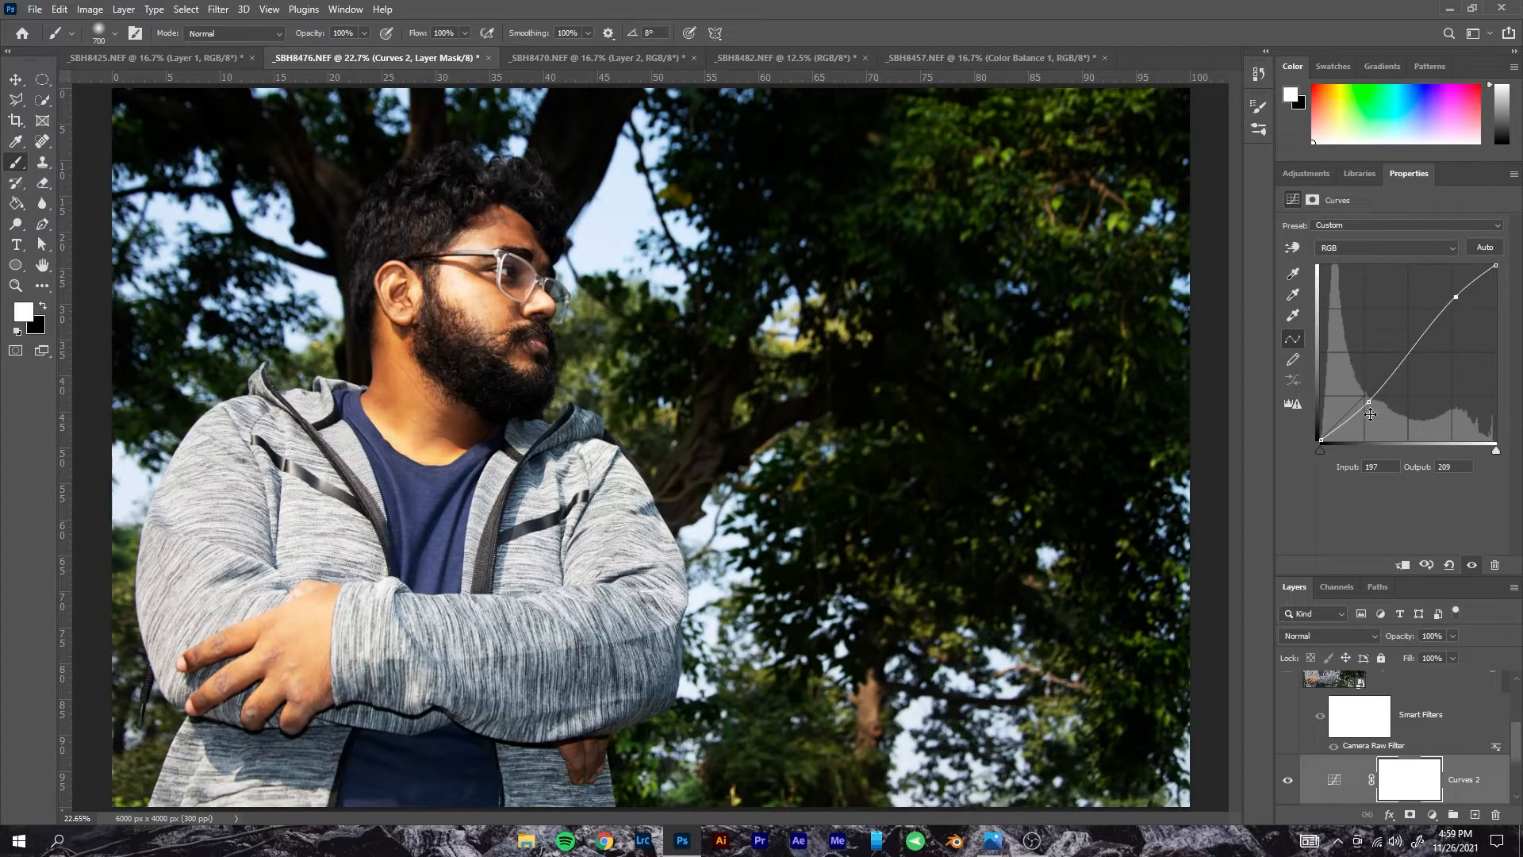
- Try a low-contrast curve with the shadow point raised and the highlight point at input 207, output 194, and undo the curve changes
left_click_drag(1371, 405, 1362, 389)
left_click_drag(1456, 297, 1464, 308)
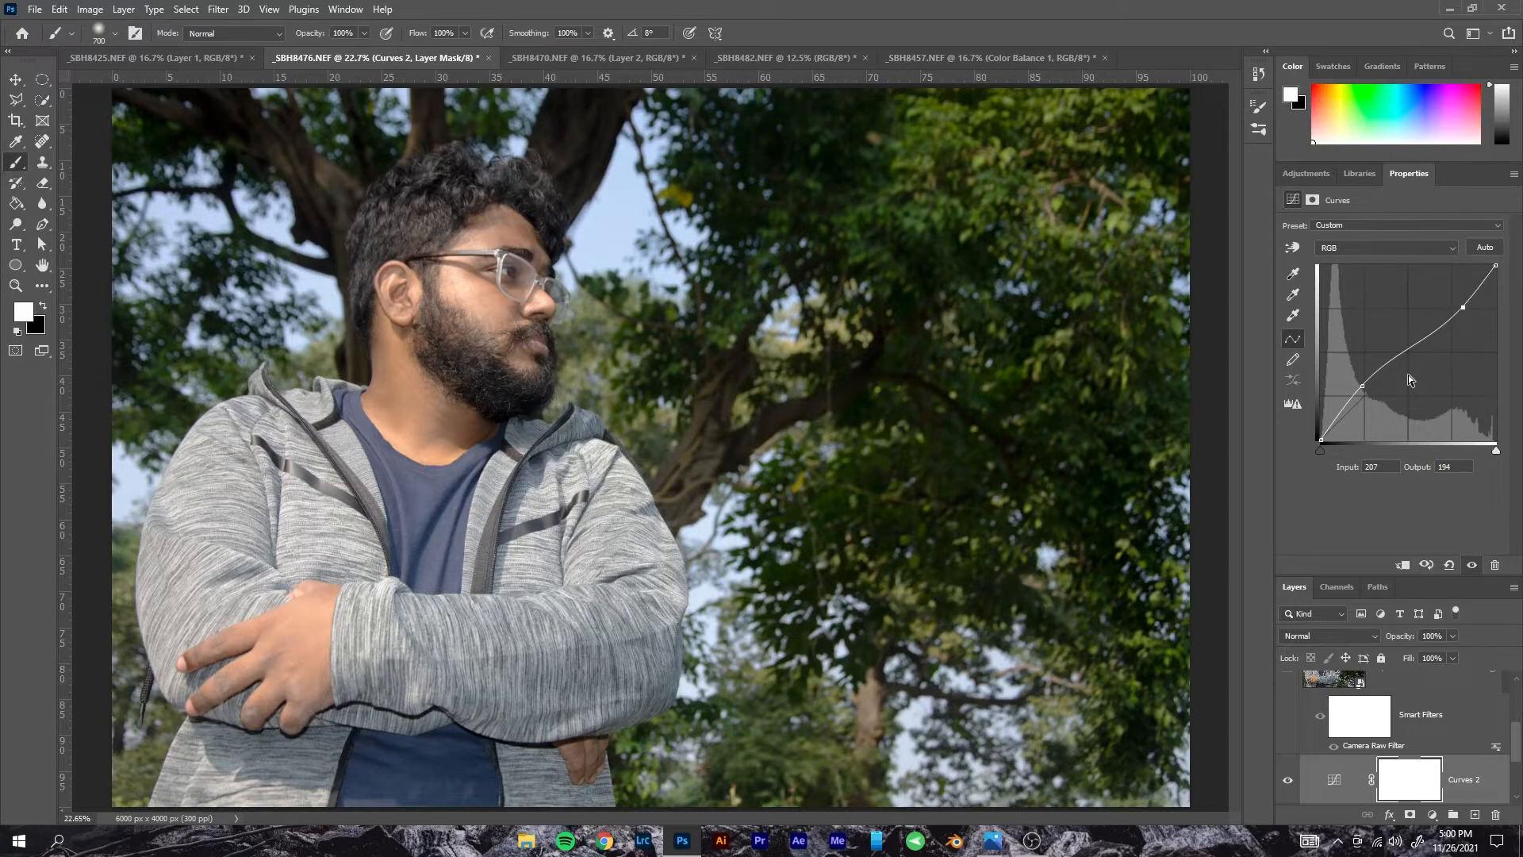
key("ctrl+z")
key("ctrl+z")
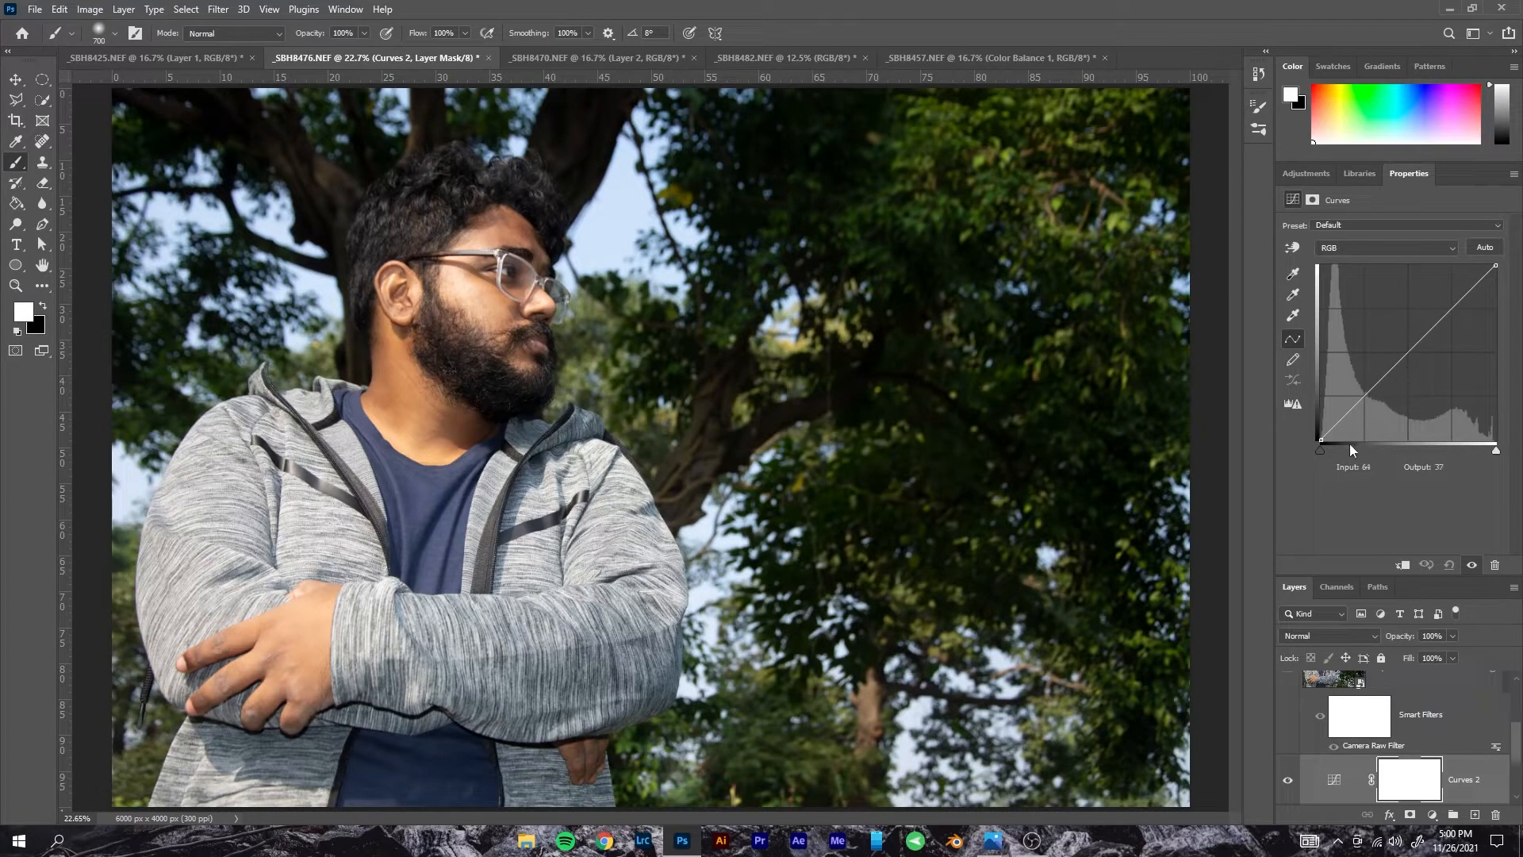
- Try a faded-contrast curve with the black endpoint at input 6, output 37, lowered shadows and the white endpoint's output reduced
left_click_drag(1321, 439, 1321, 425)
left_click_drag(1373, 380, 1377, 404)
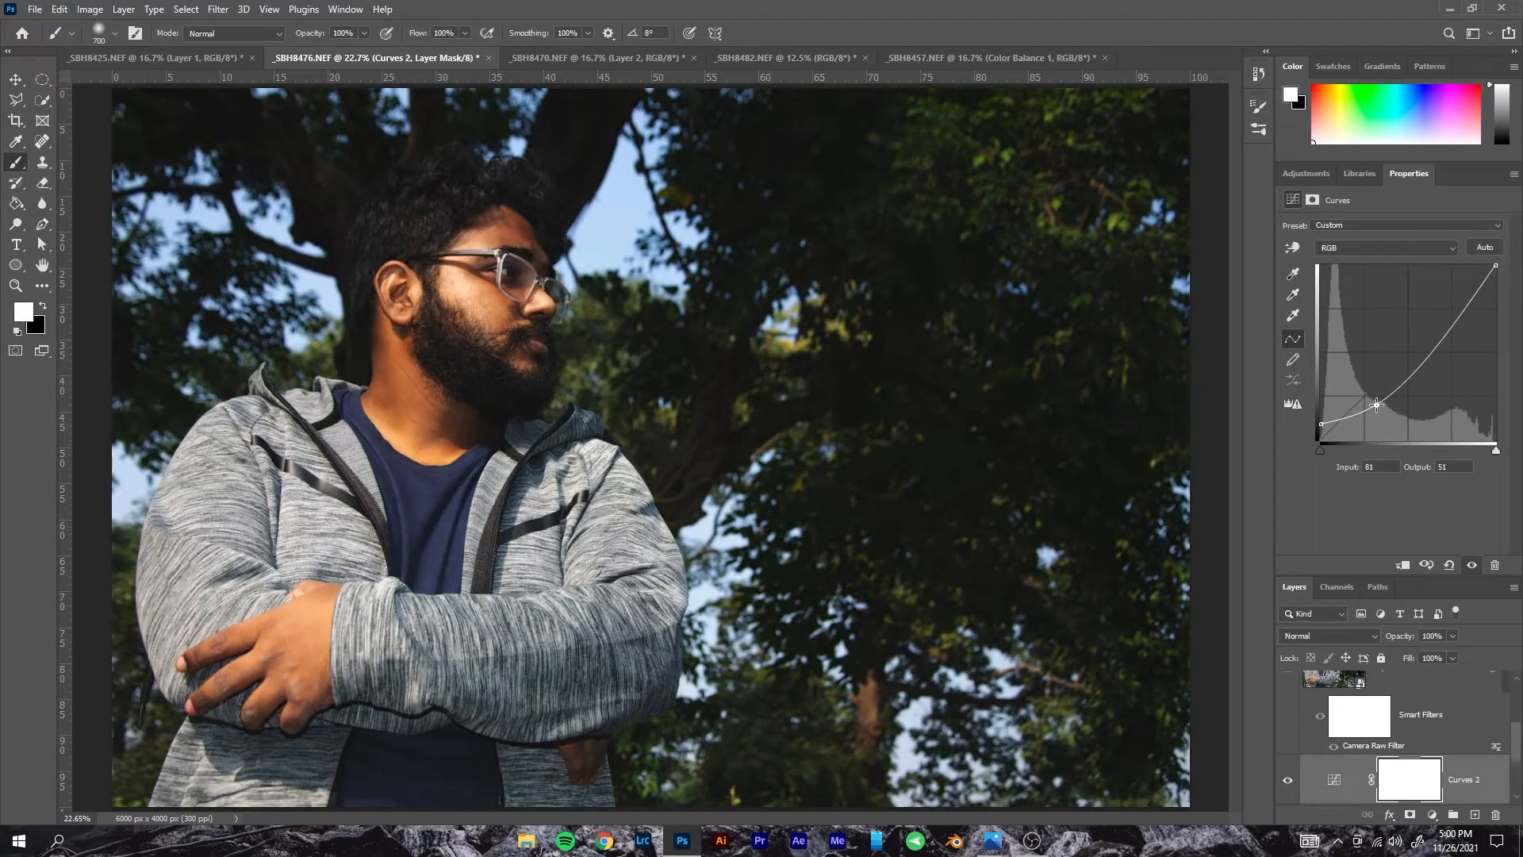
mouse_move(1440, 340)
left_mouse_down()
mouse_move(1444, 308)
mouse_move(1475, 316)
mouse_move(1448, 314)
left_mouse_up()
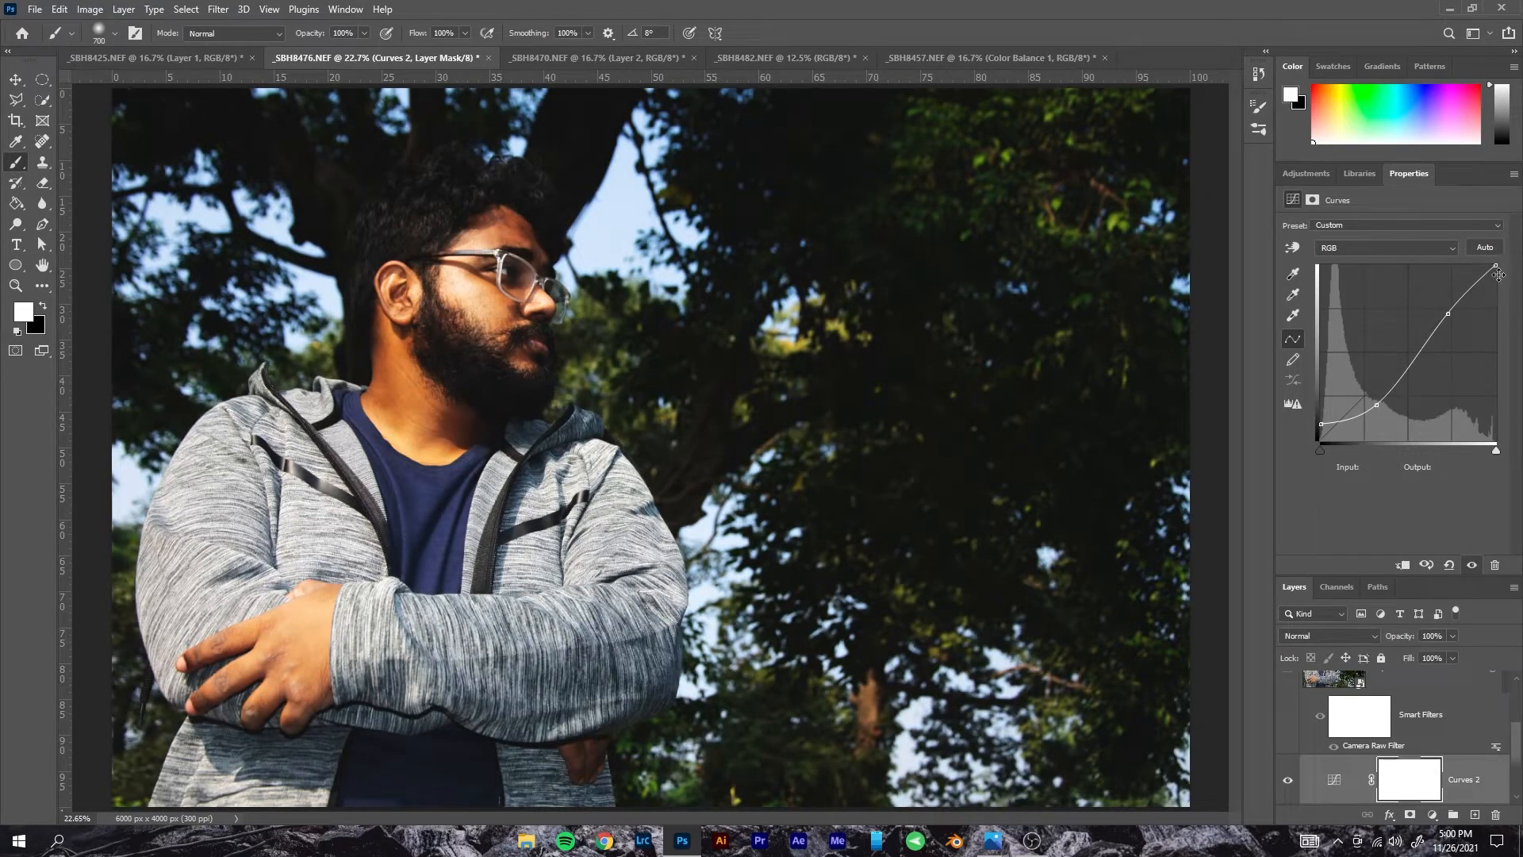
left_click_drag(1498, 275, 1453, 322)
left_click_drag(1380, 404, 1319, 411)
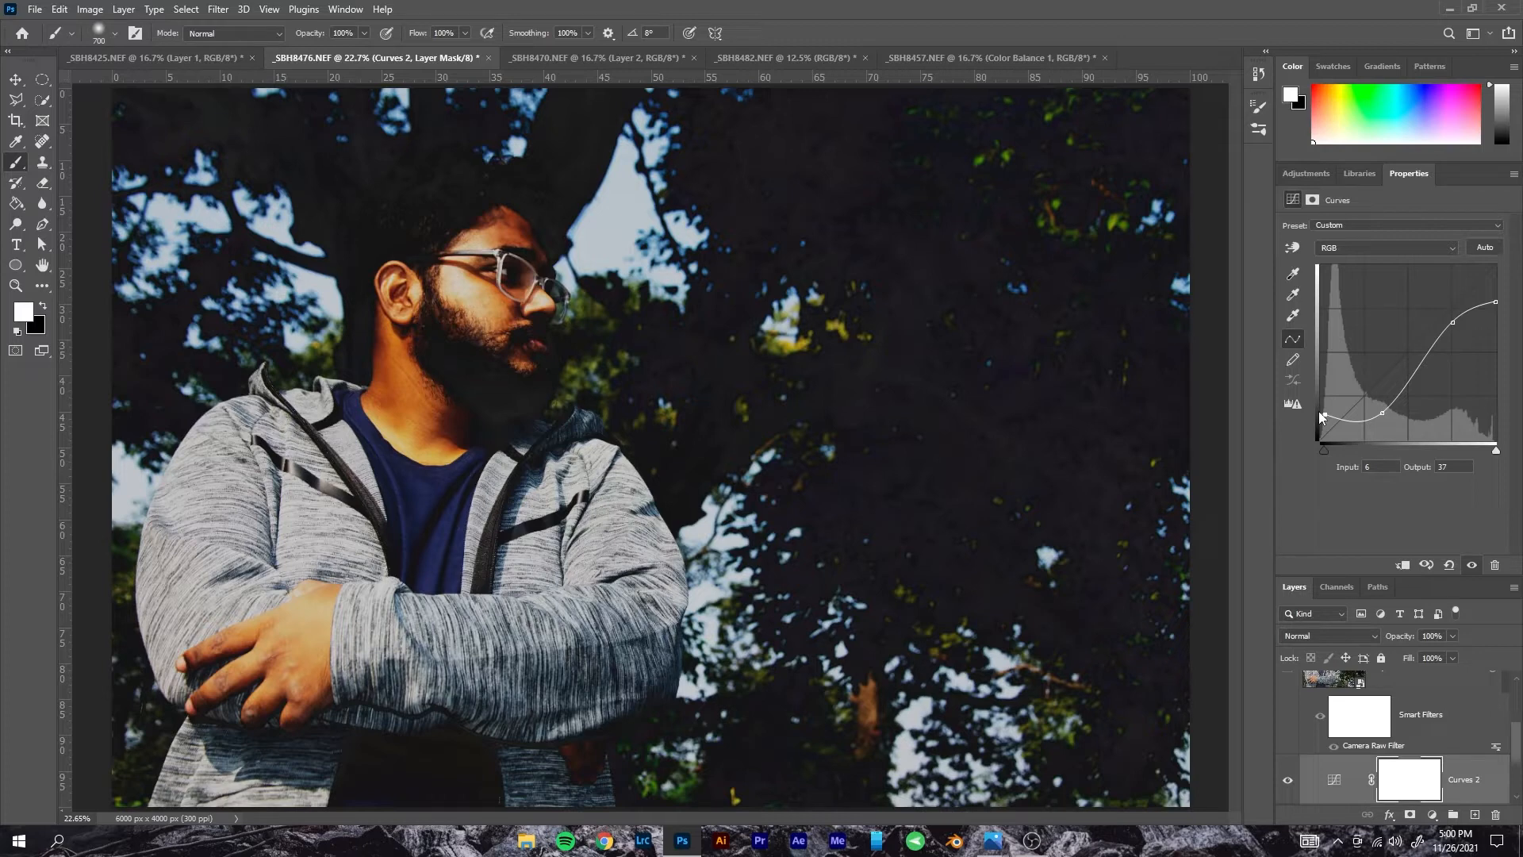
- Delete the Curves adjustment layer together with its mask
key("Delete")
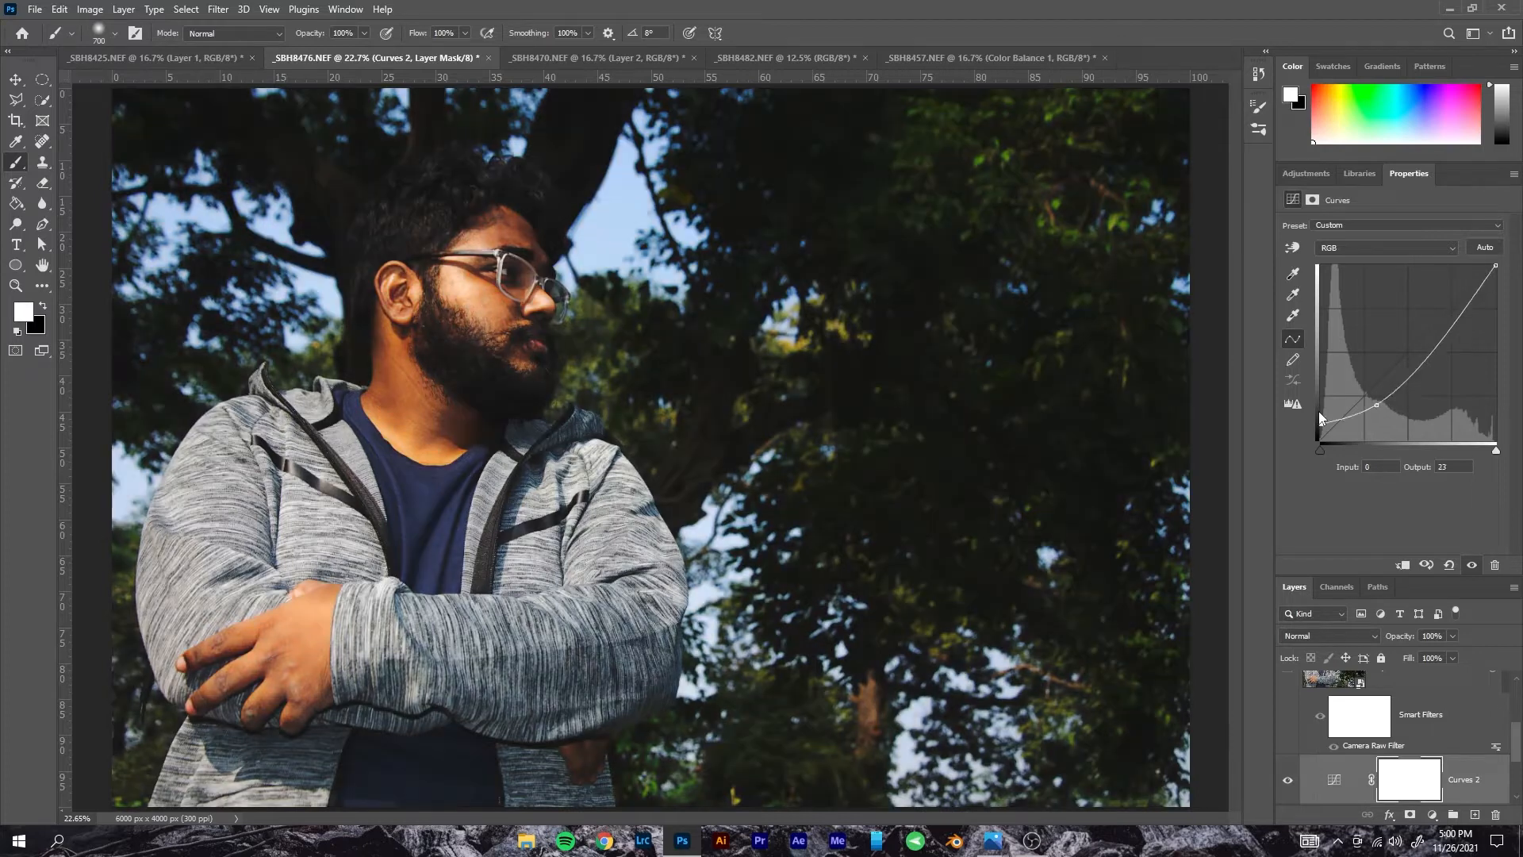
scroll(1396, 729, "down", 1)
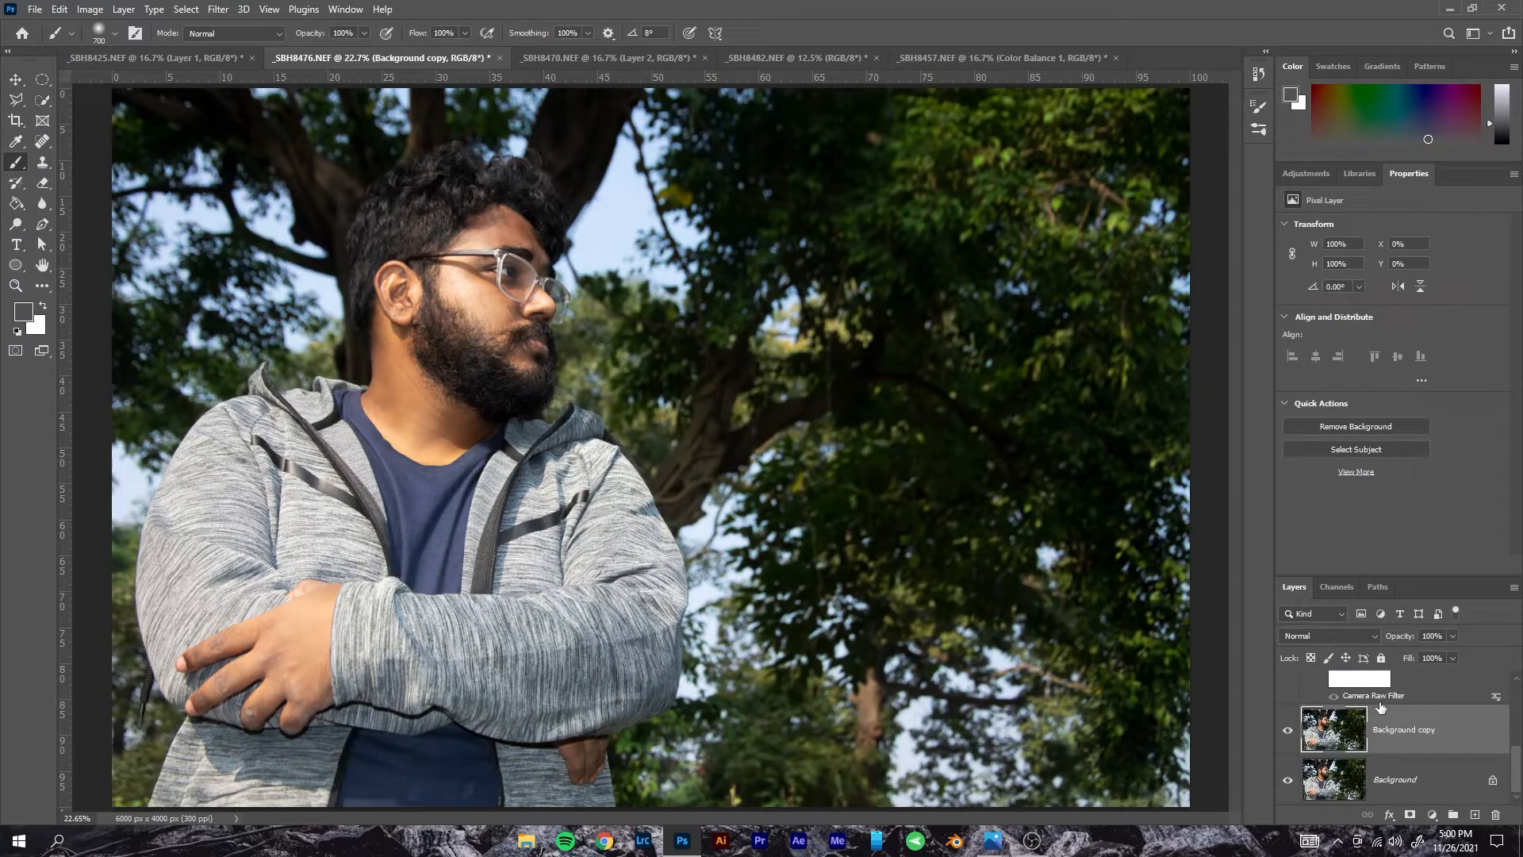
scroll(1412, 754, "up", 1)
scroll(1424, 771, "down", 1)
- Add an Exposure adjustment layer above Background copy and set its Exposure to +0.17
left_click(1431, 813)
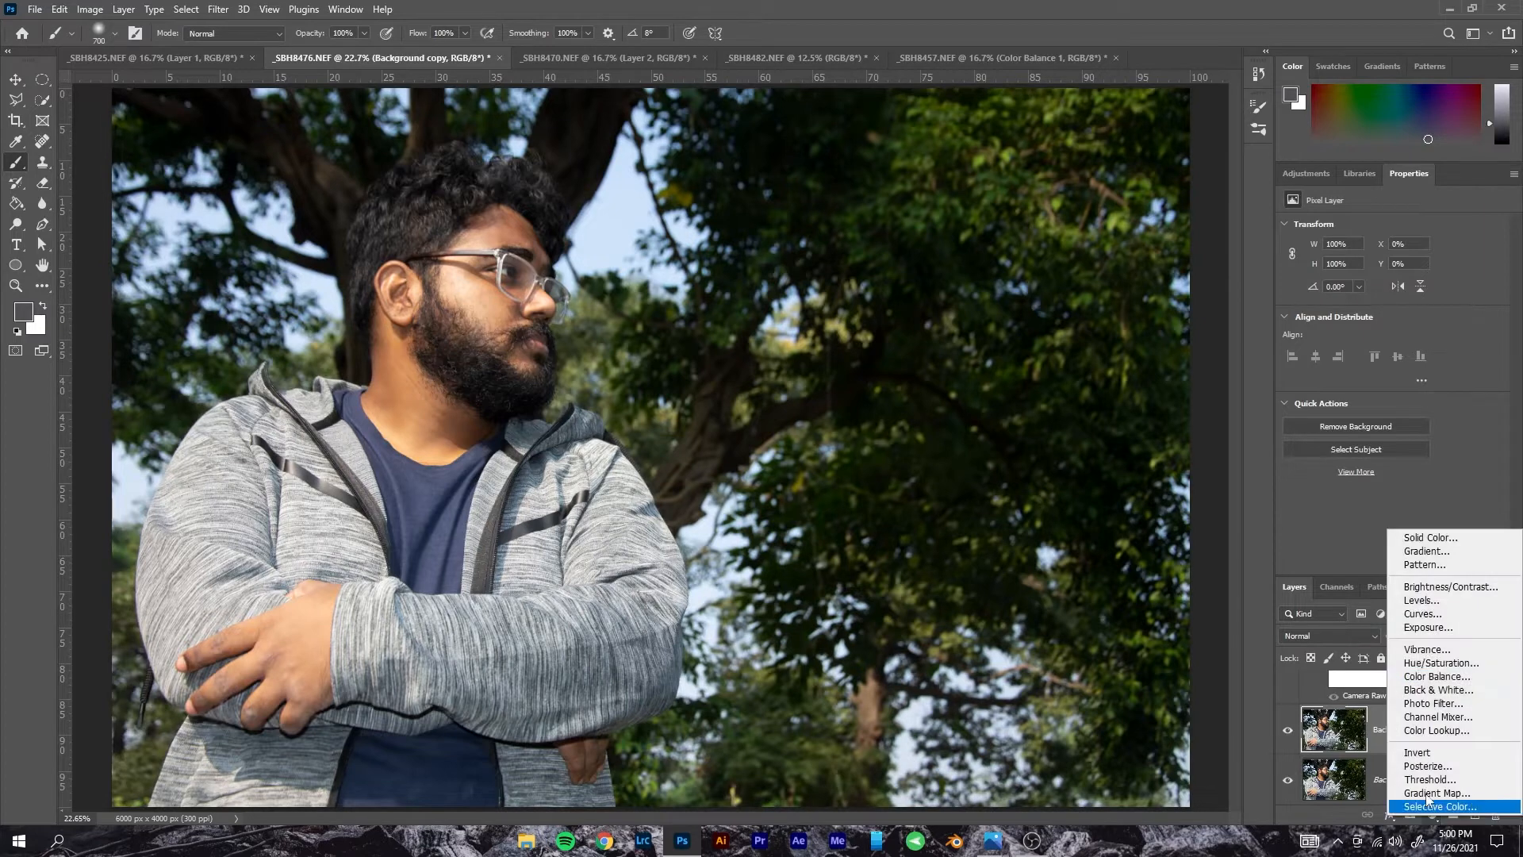
left_click(1415, 630)
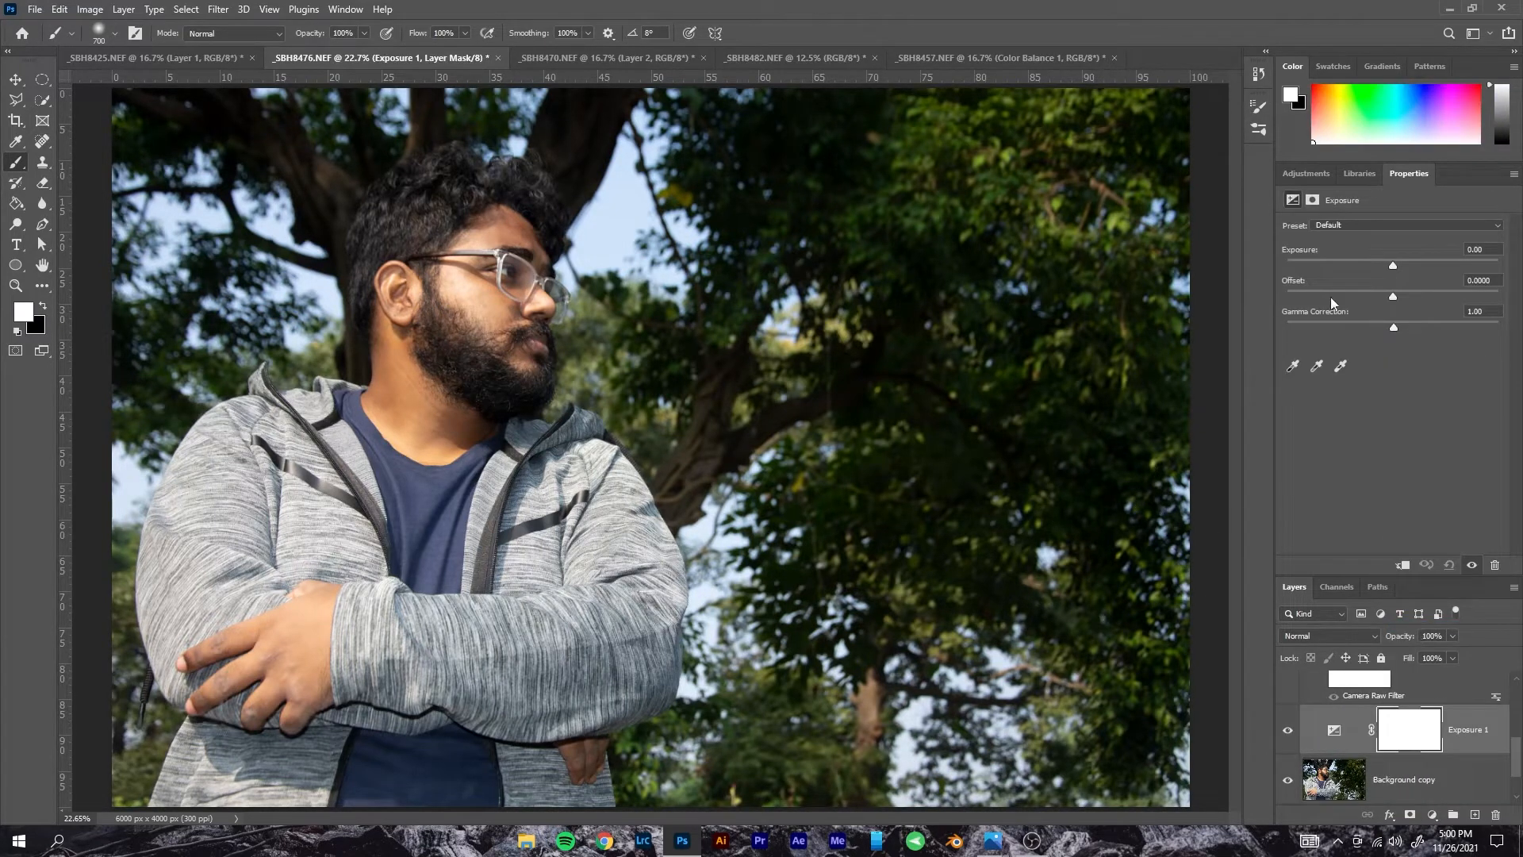
mouse_move(1392, 265)
left_mouse_down()
mouse_move(1453, 264)
mouse_move(1277, 267)
mouse_move(1396, 262)
left_mouse_up()
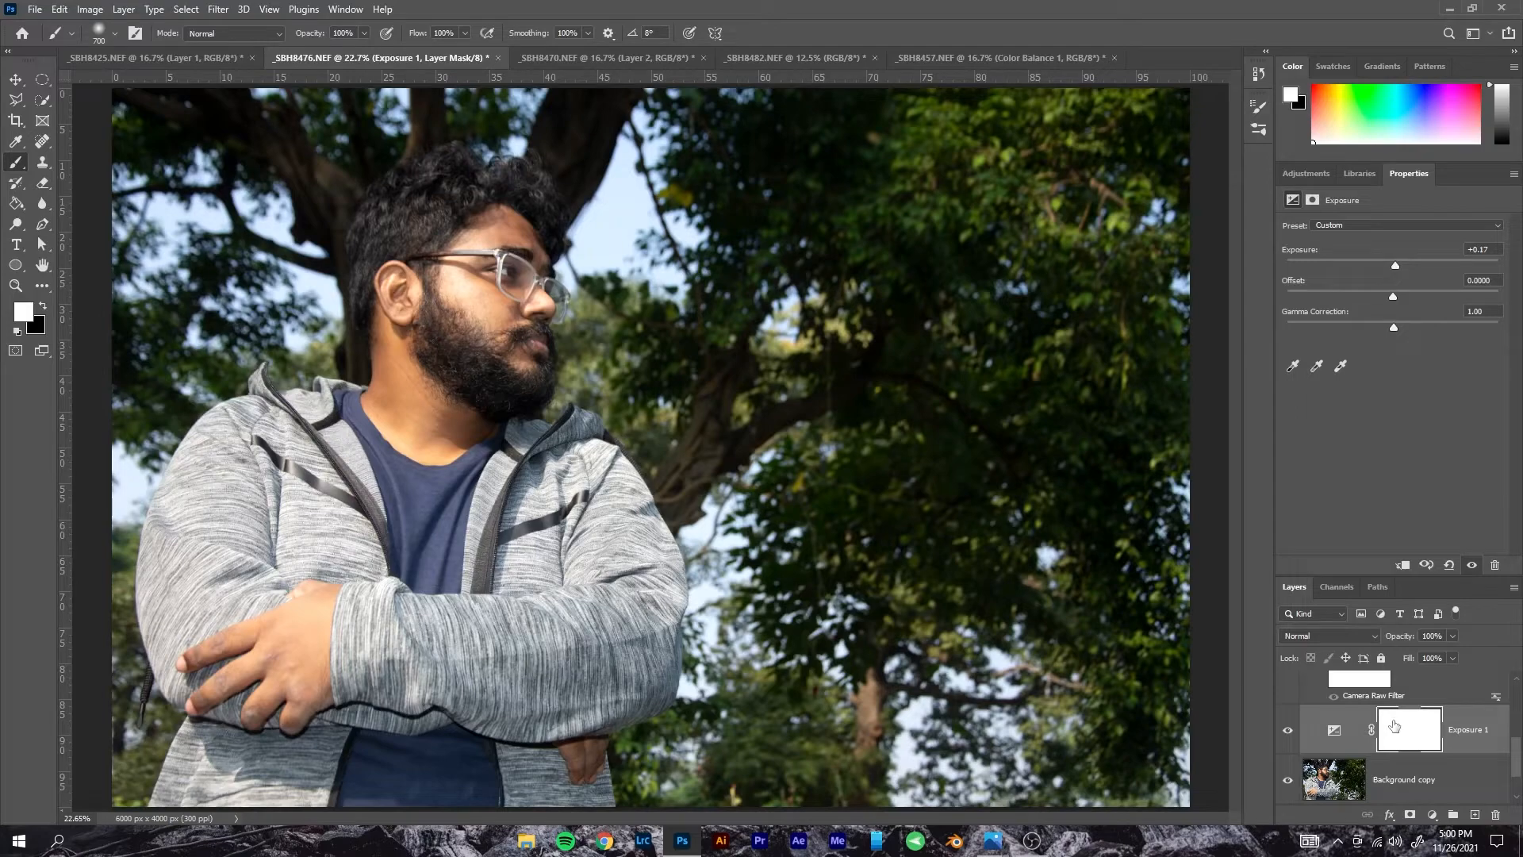
- Try an Offset of -0.1442, ending with Exposure at -0.12, Offset at +0.0131 and Gamma Correction at 0.80
left_click_drag(1393, 297, 1363, 289)
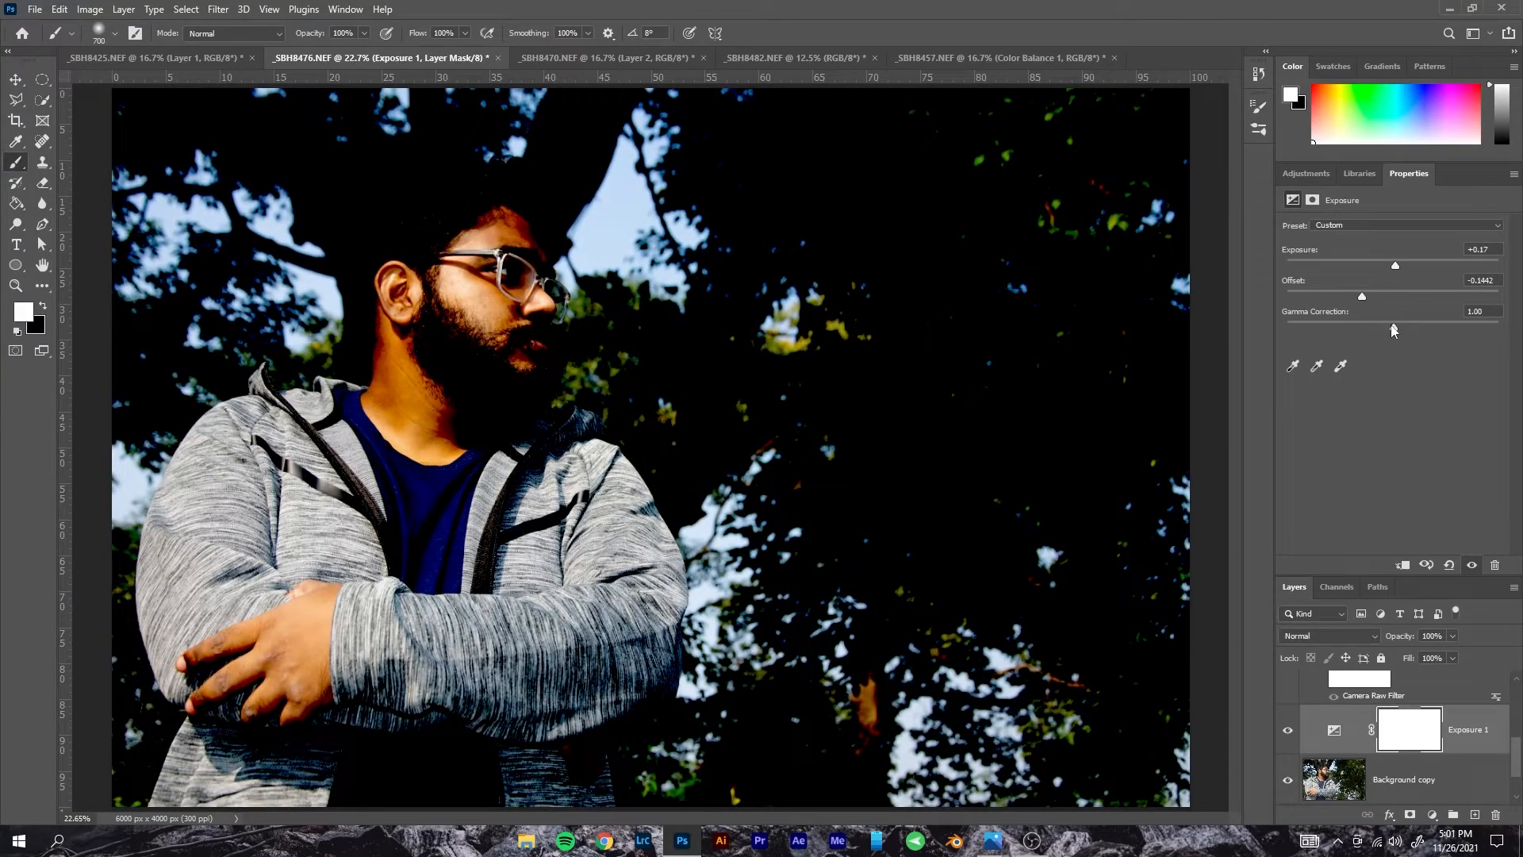
left_click_drag(1432, 330, 1390, 294)
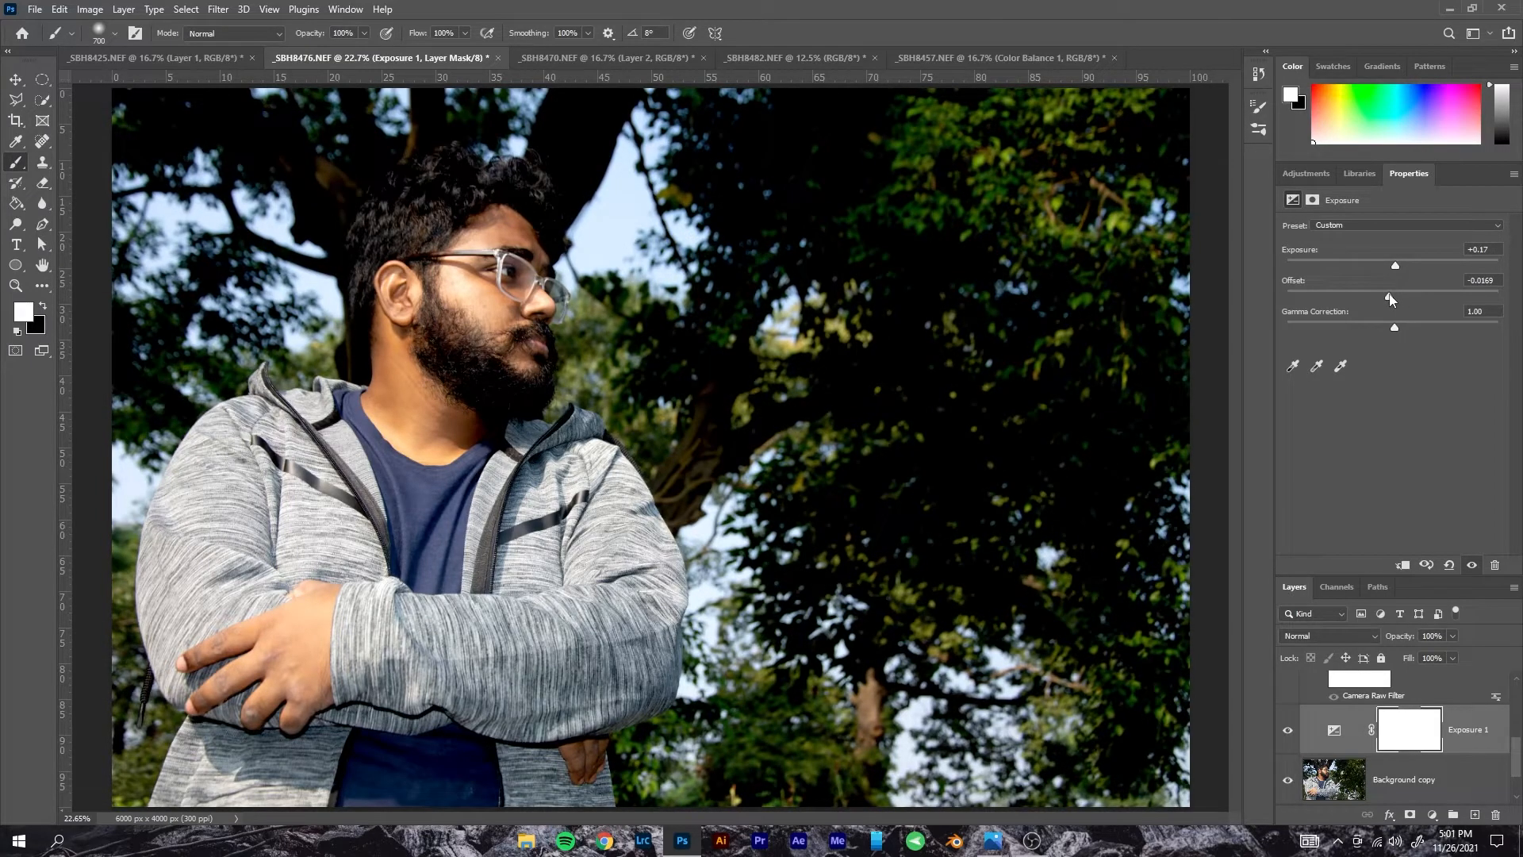
left_click_drag(1398, 299, 1390, 265)
mouse_move(1394, 325)
left_mouse_down()
mouse_move(1460, 323)
mouse_move(1369, 321)
mouse_move(1521, 326)
mouse_move(1225, 303)
mouse_move(1413, 303)
mouse_move(1374, 294)
mouse_move(1411, 292)
mouse_move(1396, 296)
left_mouse_up()
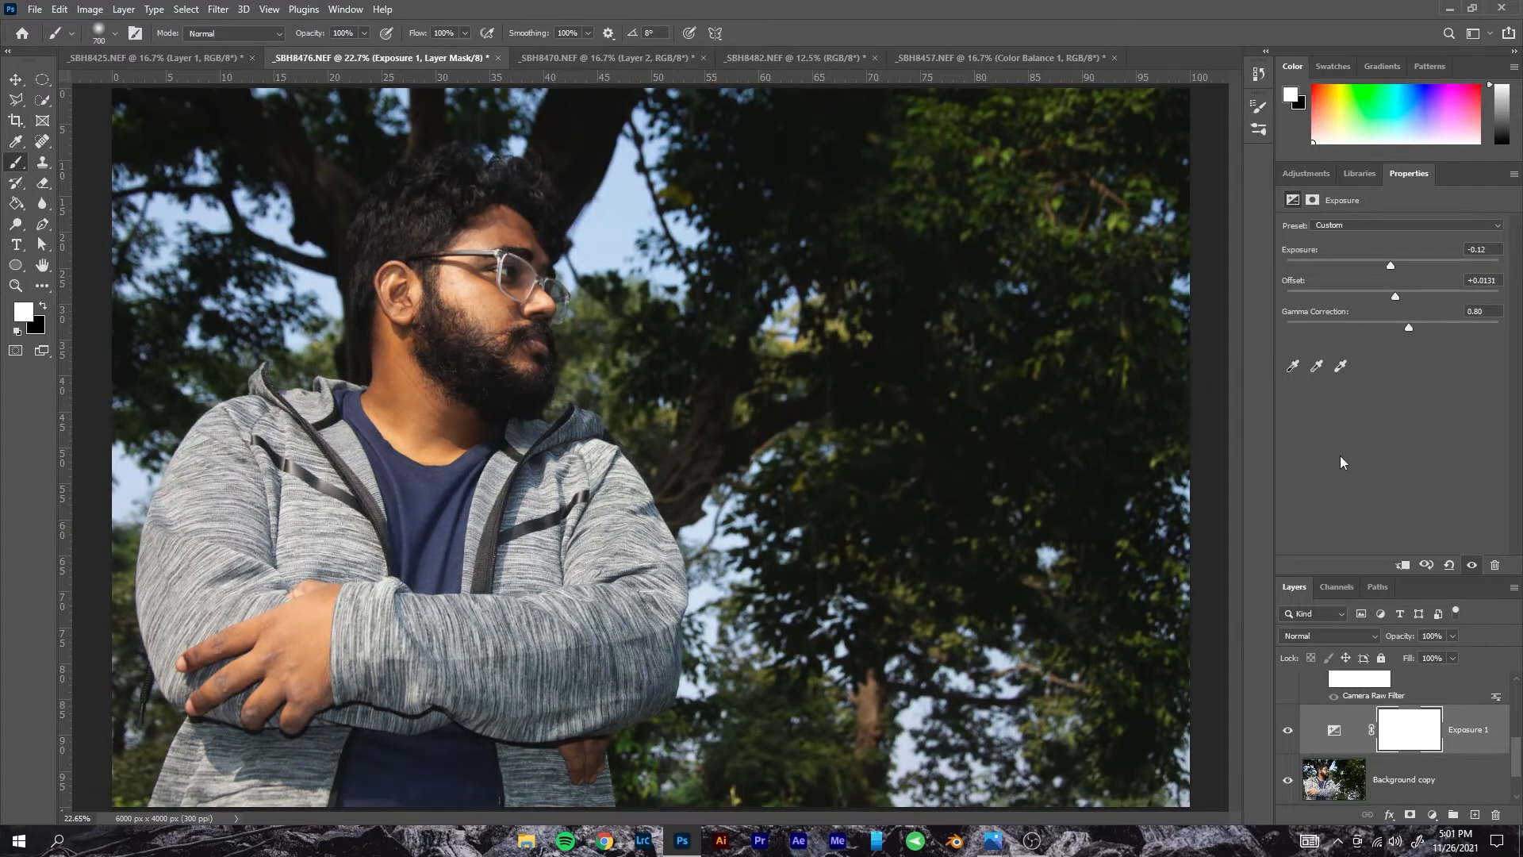
left_click(1322, 226)
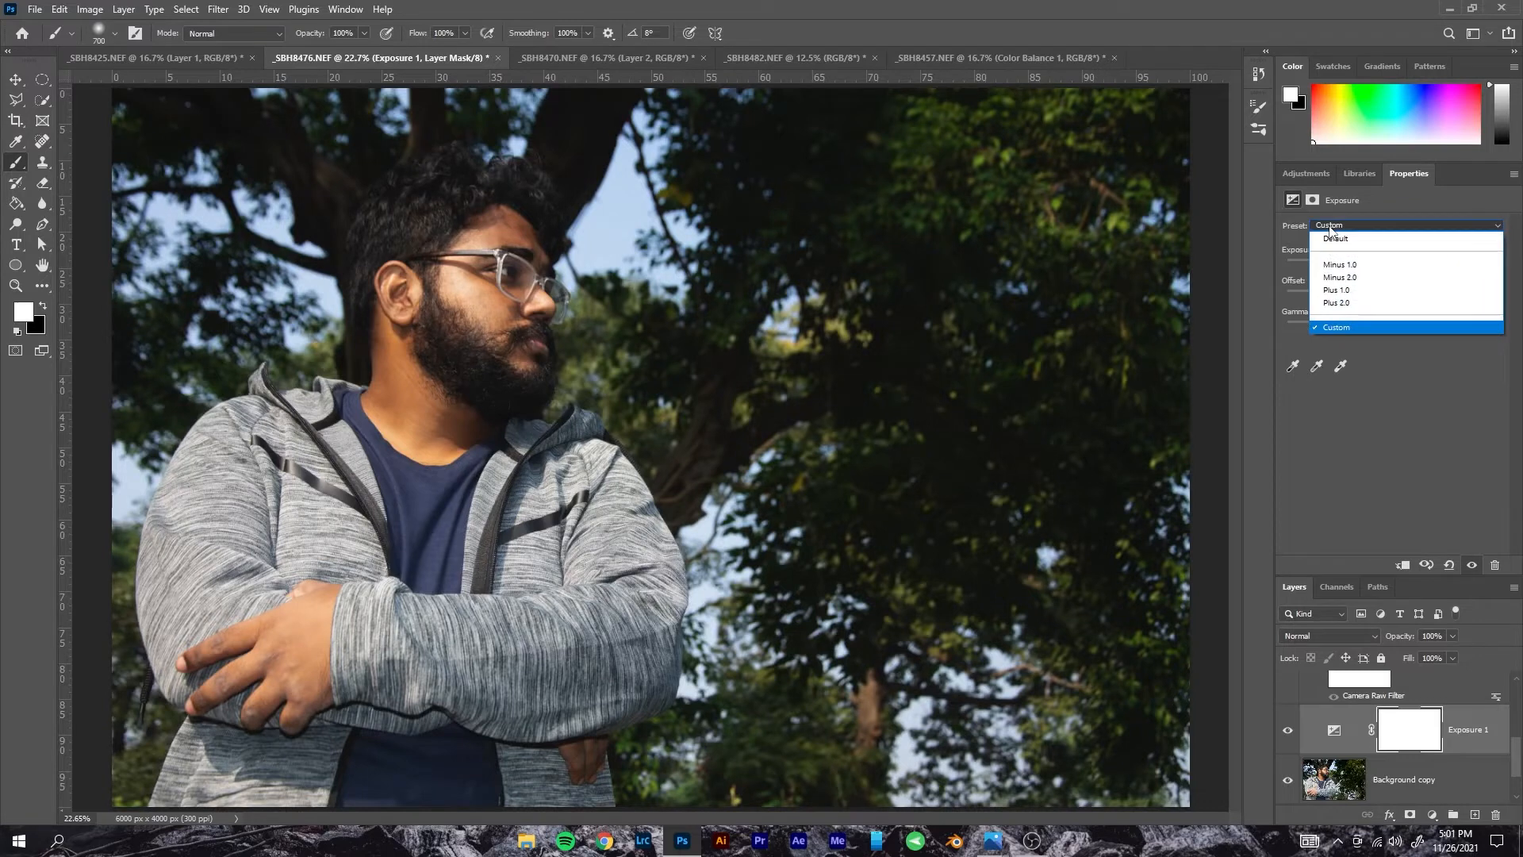
left_click(1341, 407)
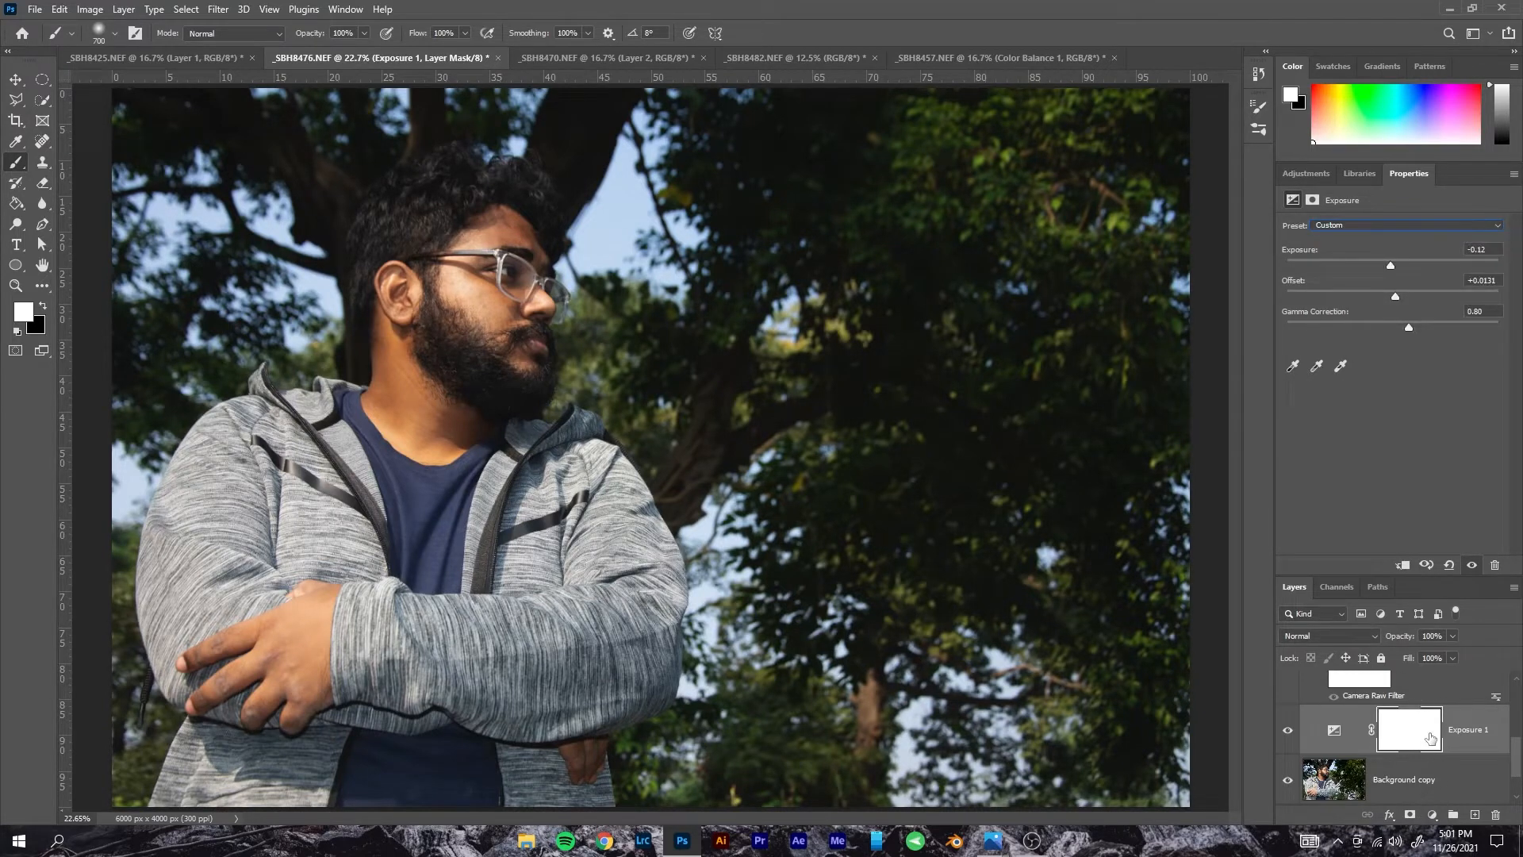
- Delete the Exposure adjustment layer
left_click(1336, 732)
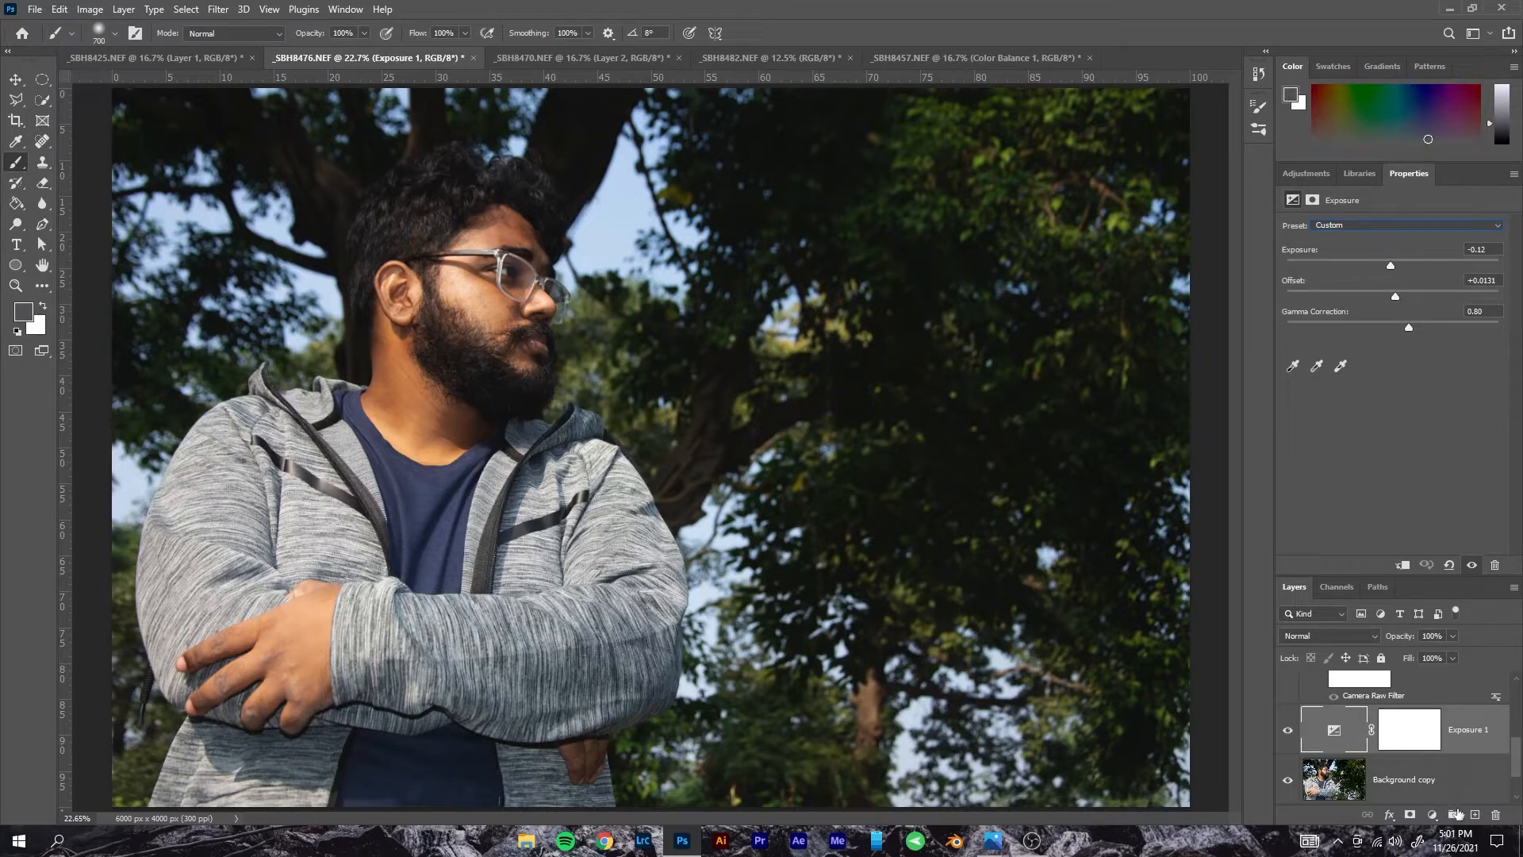
left_click(1494, 818)
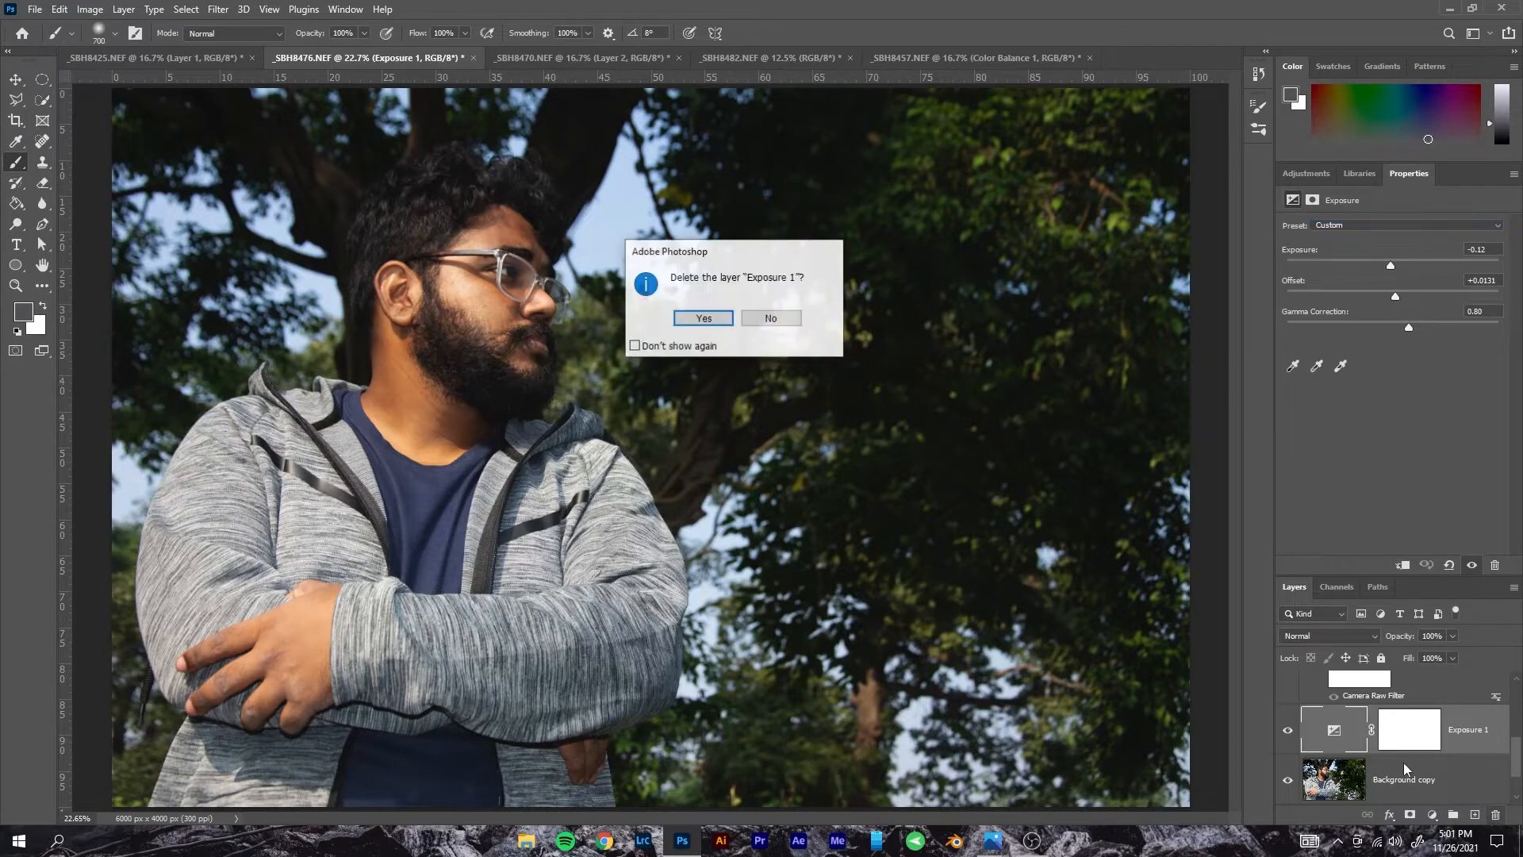
left_click(692, 317)
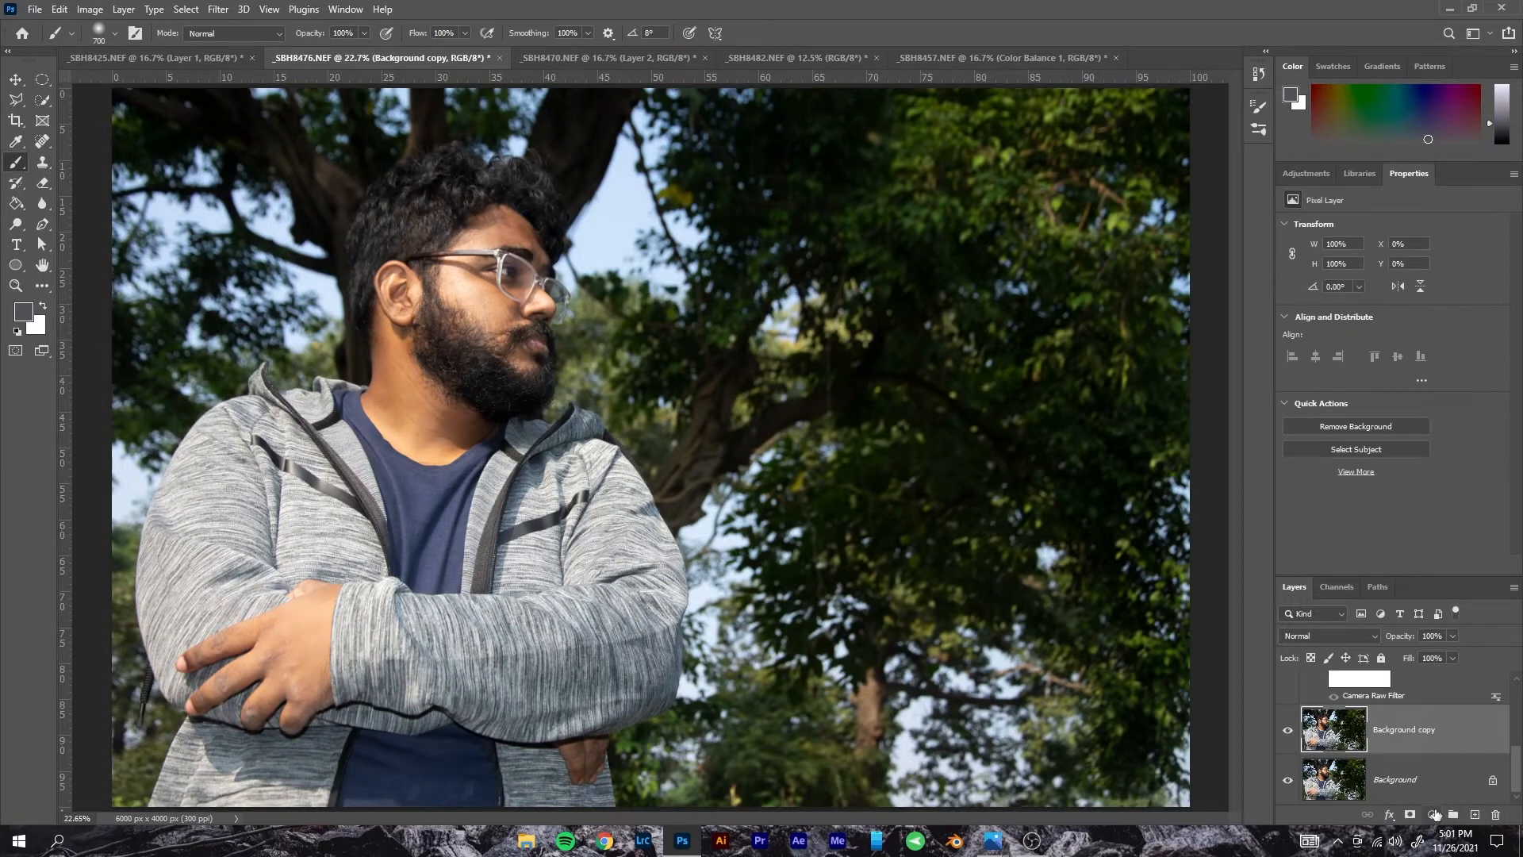
- Add a Vibrance adjustment layer above Background copy and raise its Vibrance to +100
left_click(1432, 814)
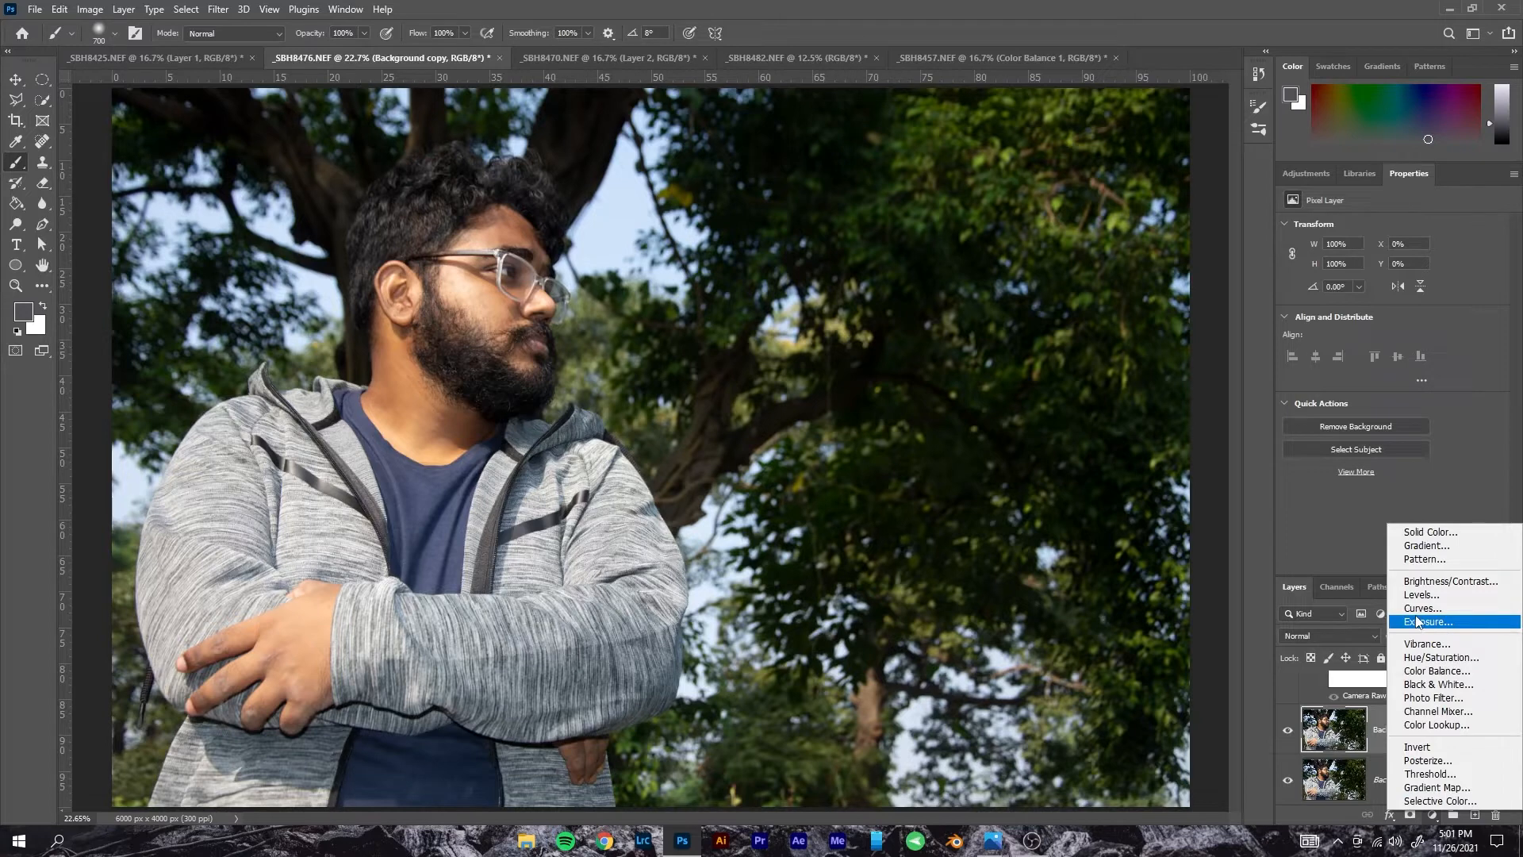
left_click(1417, 643)
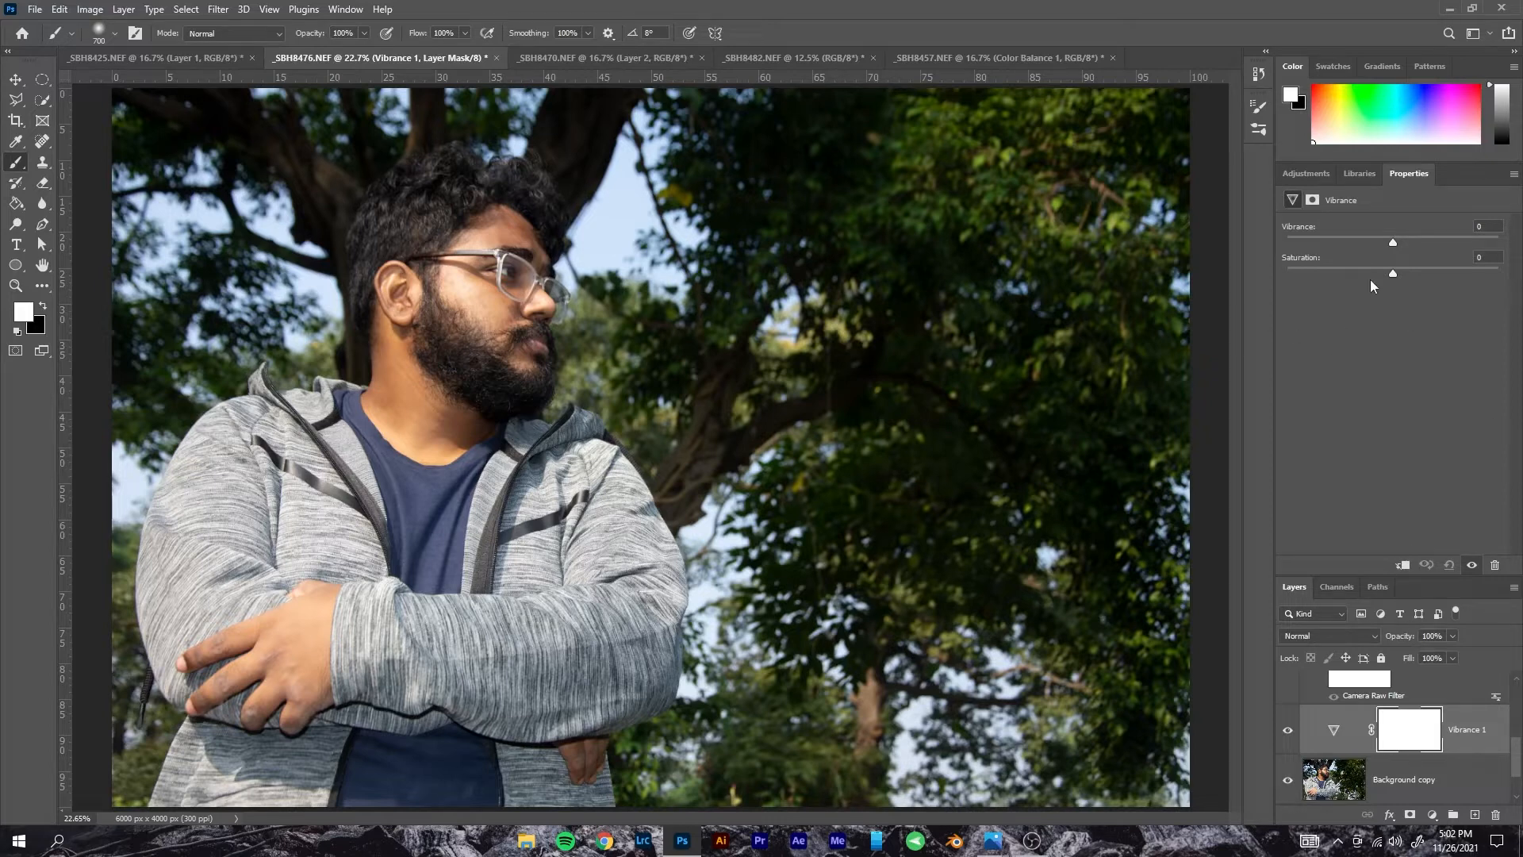
left_click(1389, 243)
left_click_drag(1465, 241, 1513, 246)
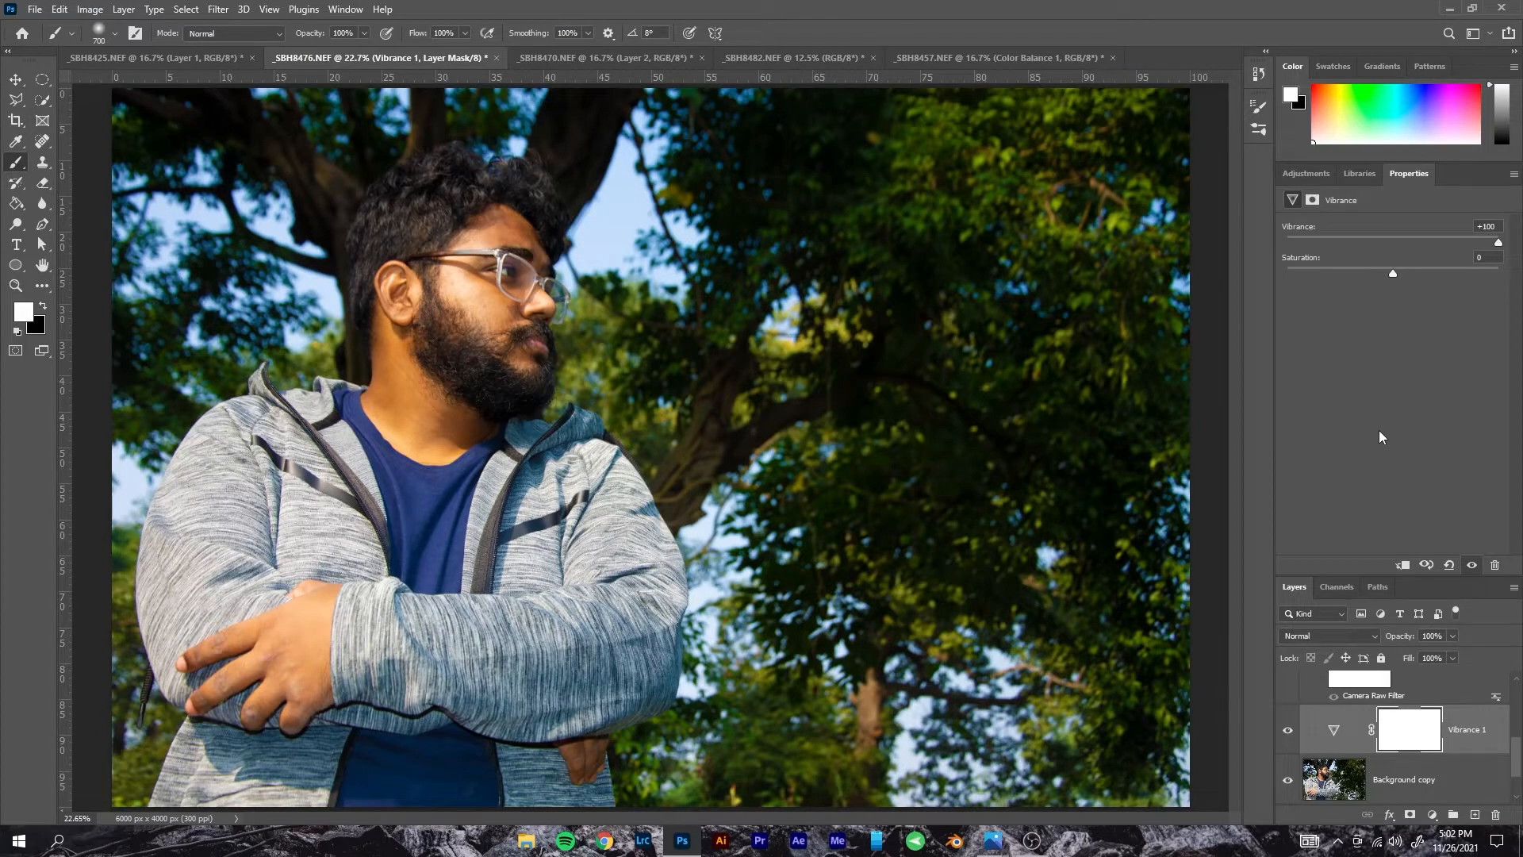
- Reset the adjustment's Vibrance to 0 and raise its Saturation to +100 for comparison
left_click(1500, 226)
type("0")
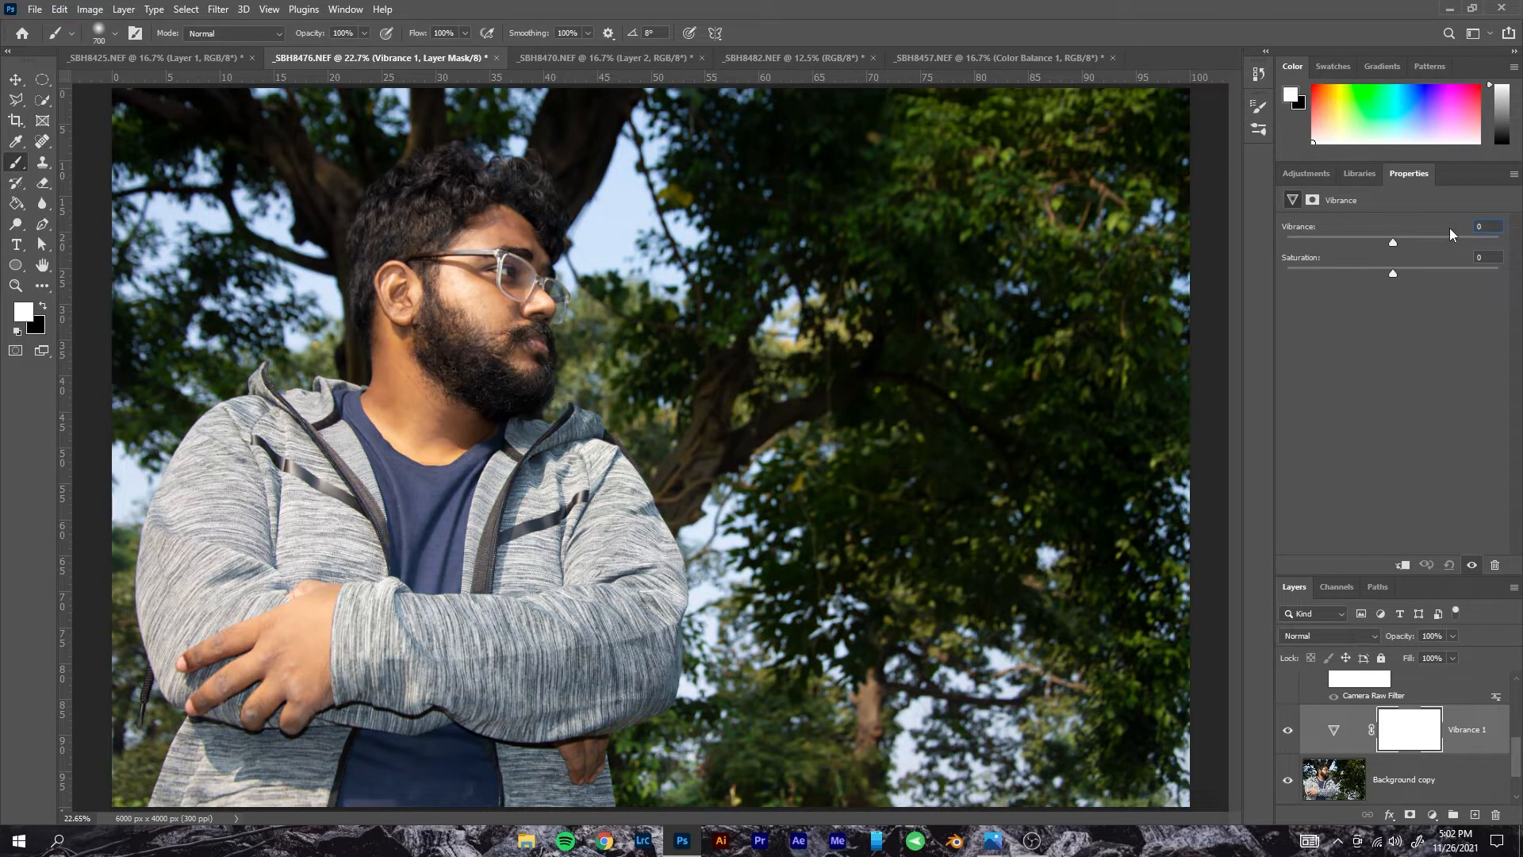
left_click_drag(1394, 270, 1520, 278)
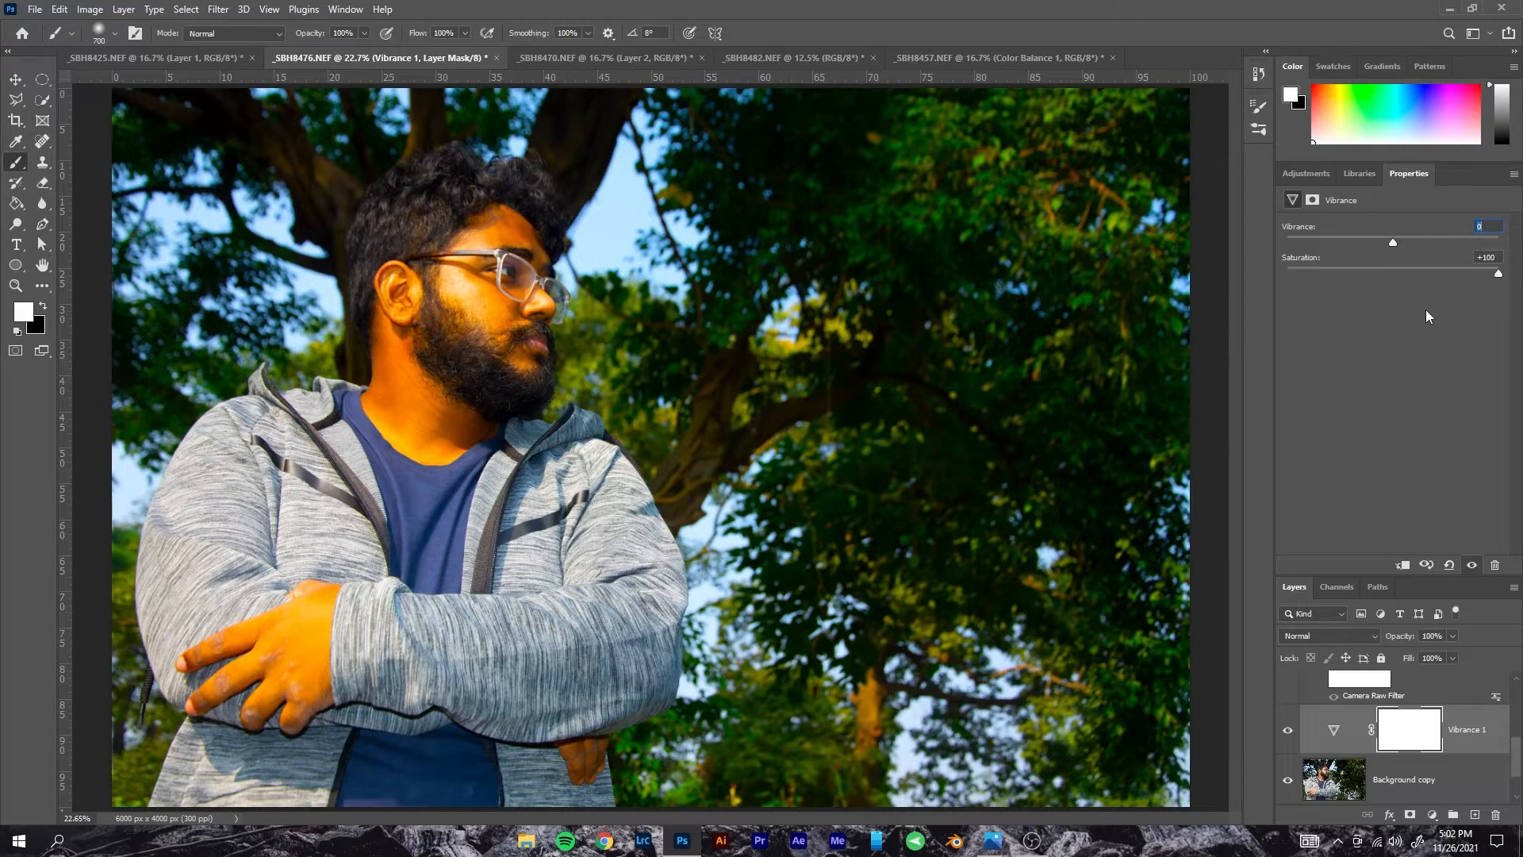
- Set the adjustment layer's Vibrance to +100 and its Saturation to +9
left_click_drag(1498, 273, 1514, 243)
left_click_drag(1387, 274, 1403, 273)
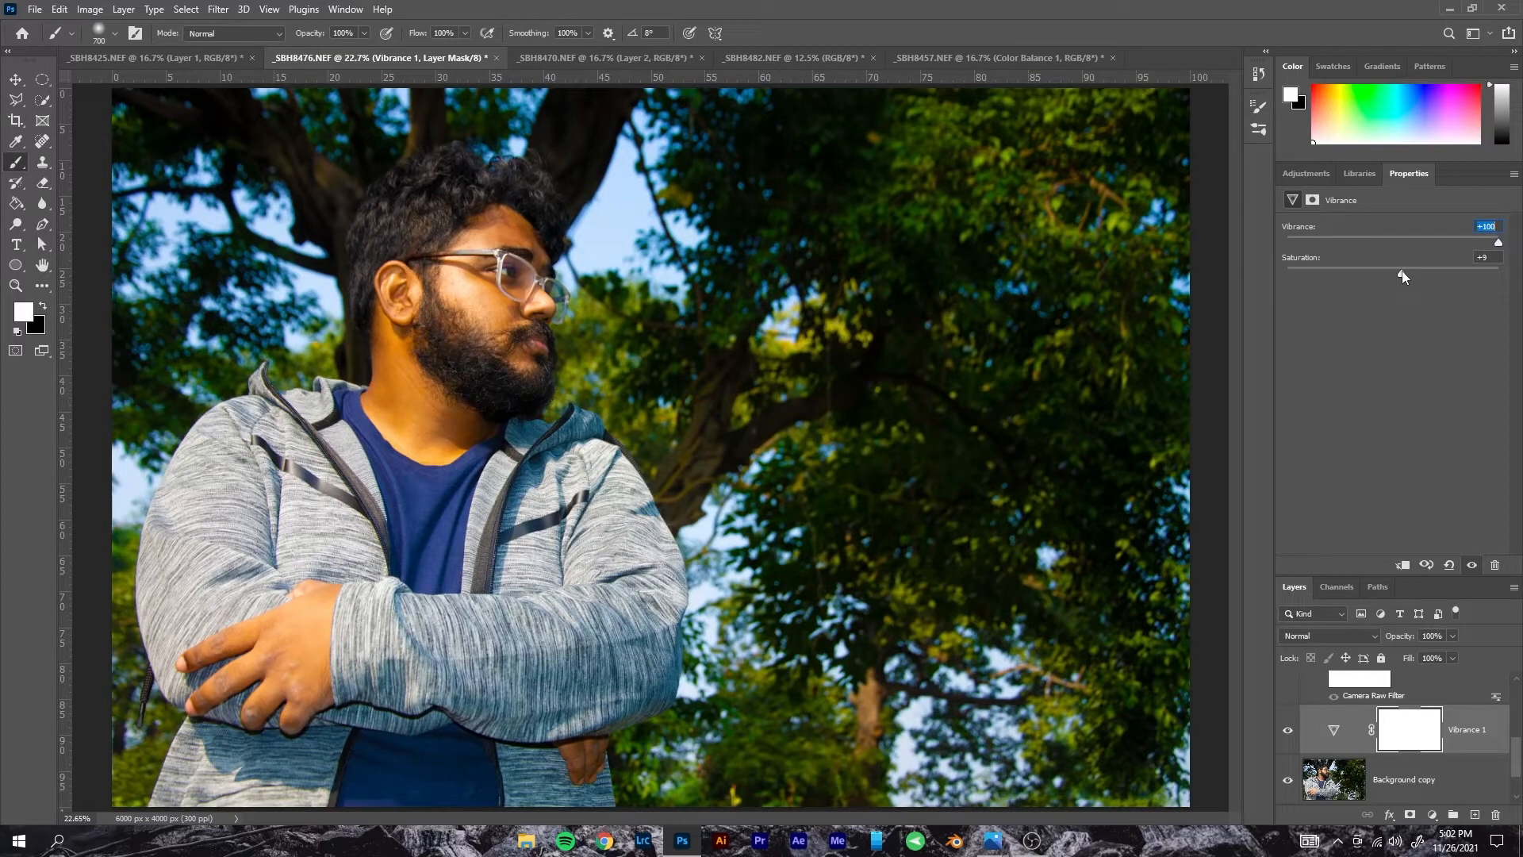
- Set the Vibrance adjustment's Saturation to -1 and its Vibrance to +100
left_click_drag(1402, 270, 1392, 271)
type("+8")
left_click_drag(1429, 220, 1499, 223)
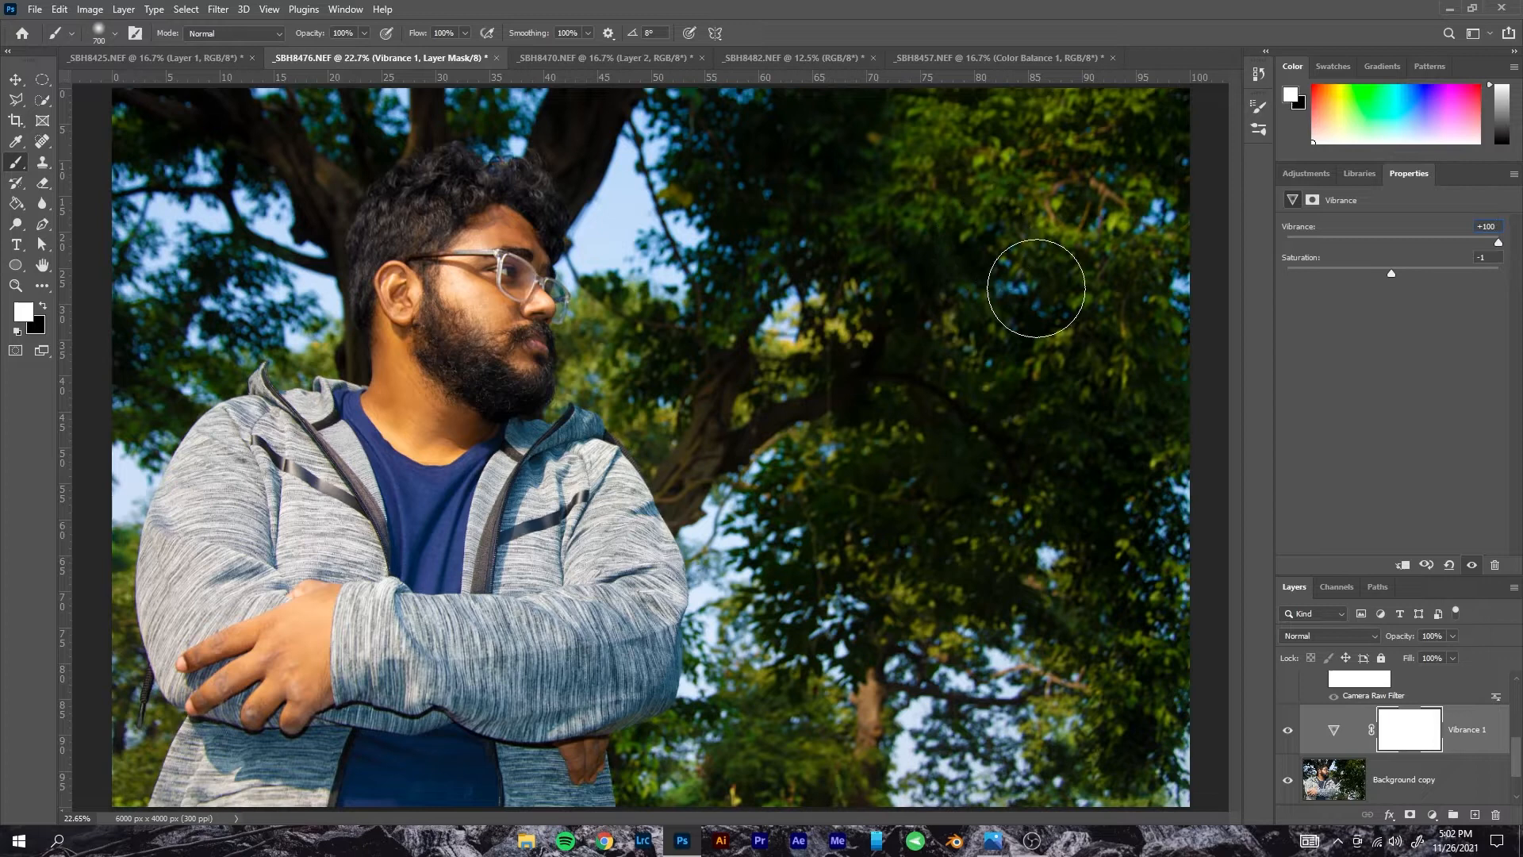
- Delete the Vibrance adjustment layer and add a Hue/Saturation adjustment layer above Background copy
left_click(1334, 734)
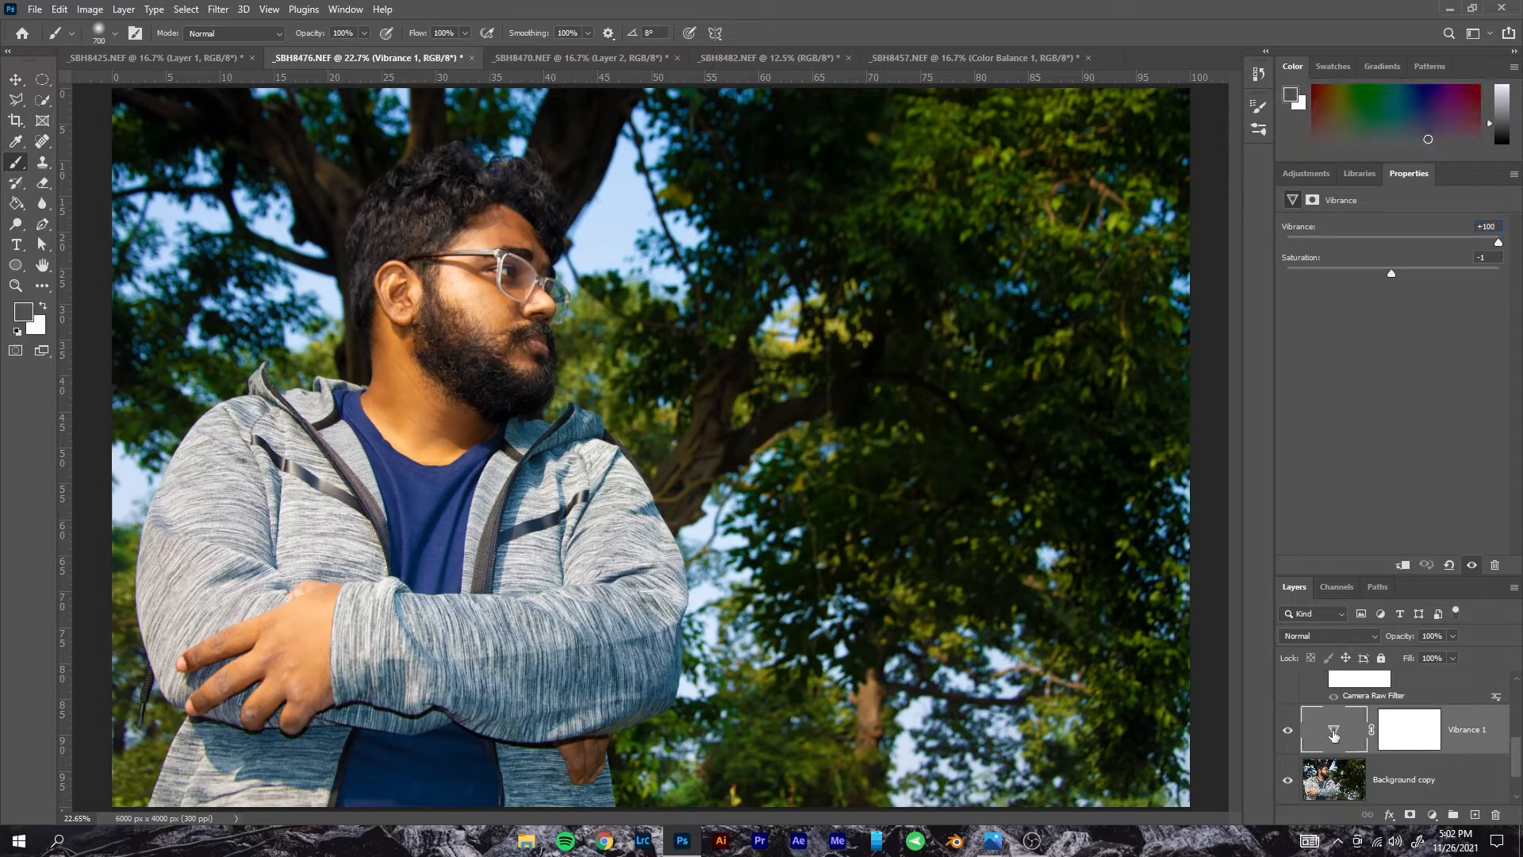
key("Delete")
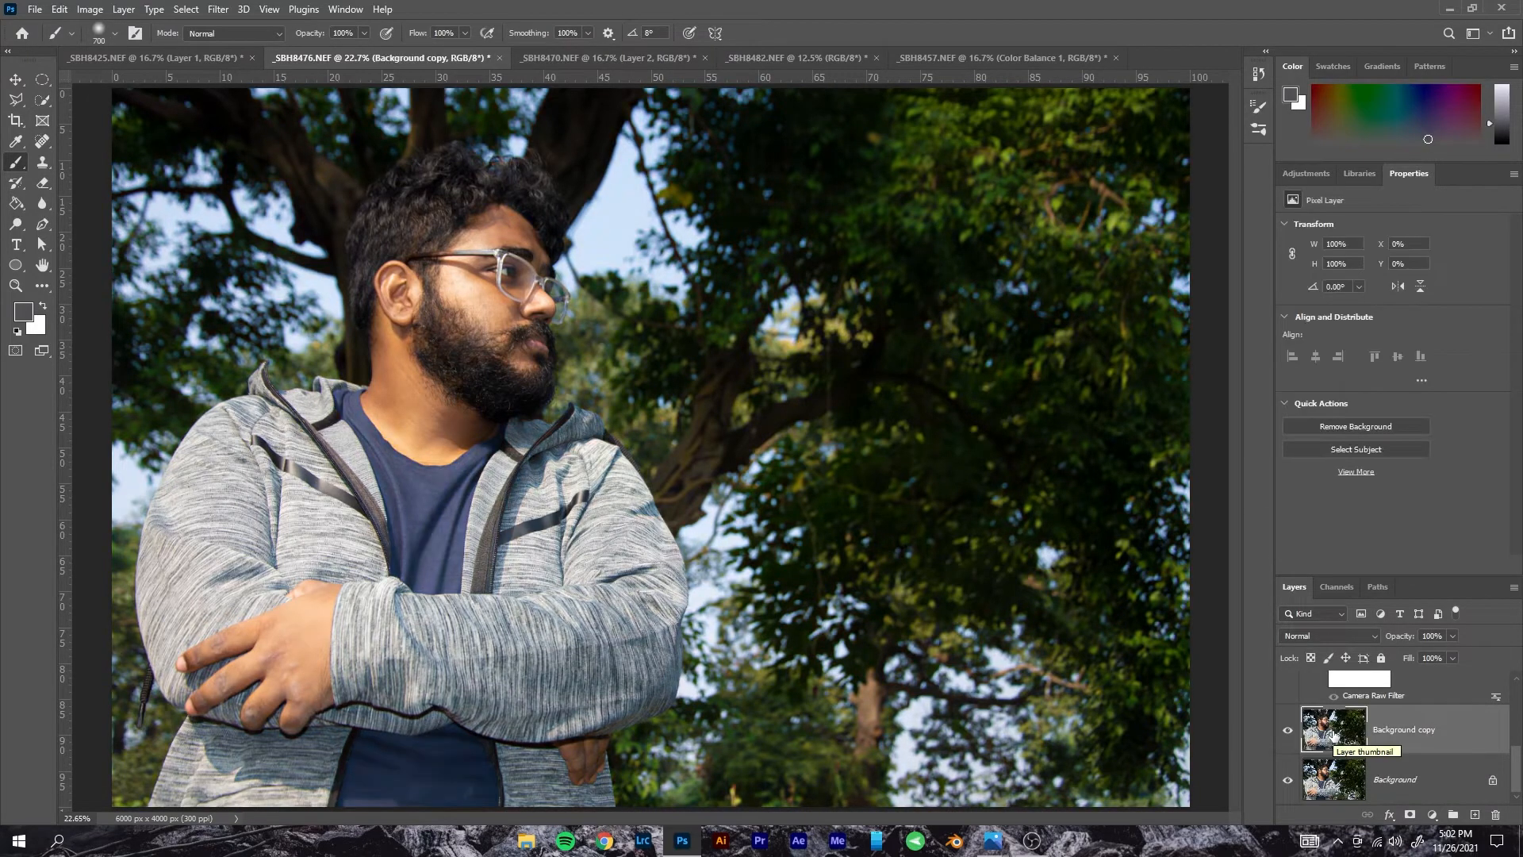
left_click(1433, 815)
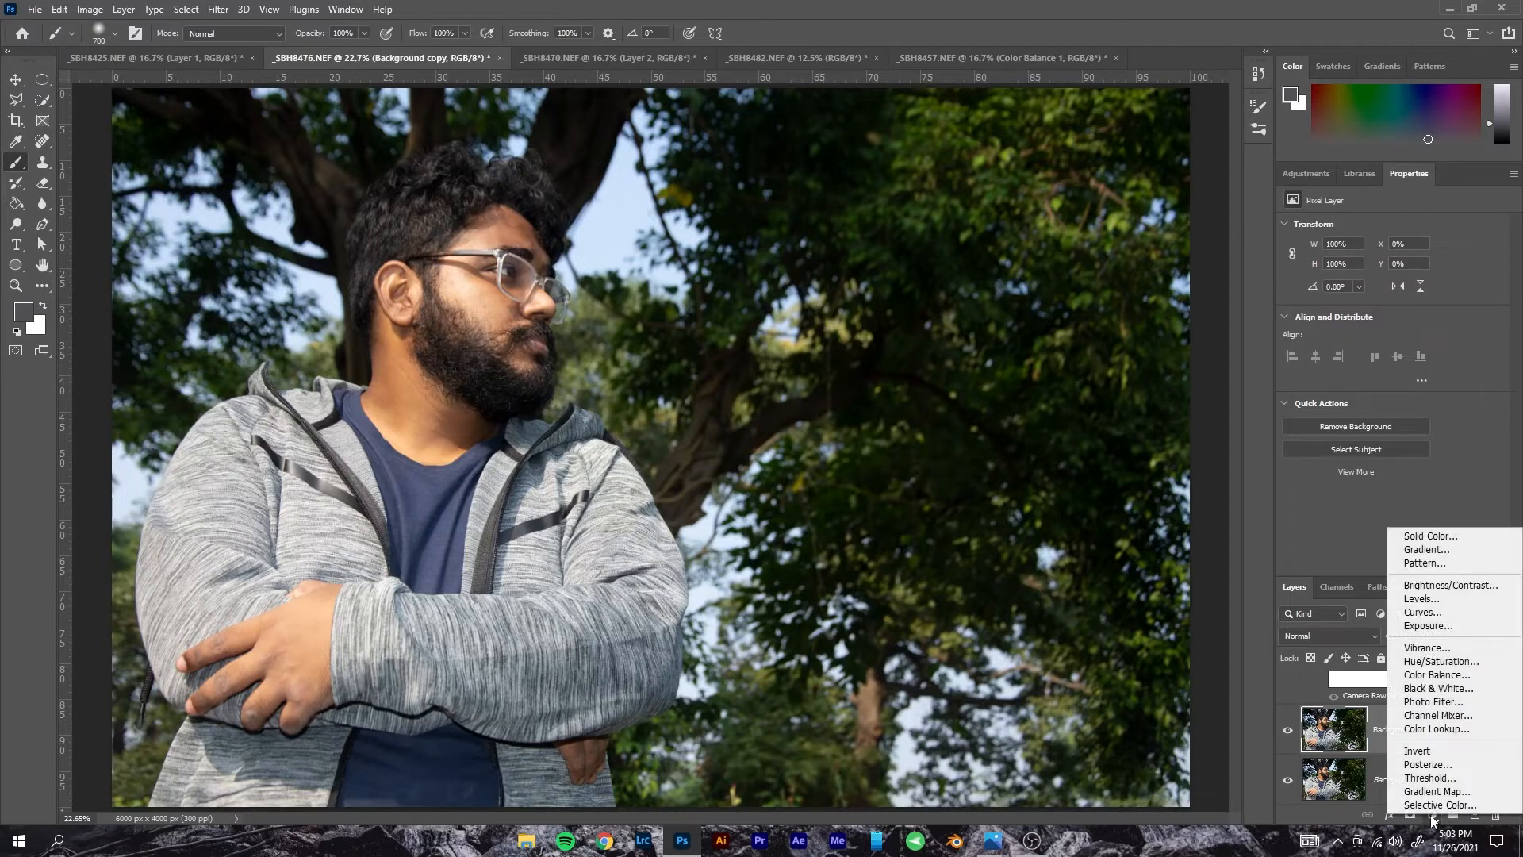
left_click(1426, 662)
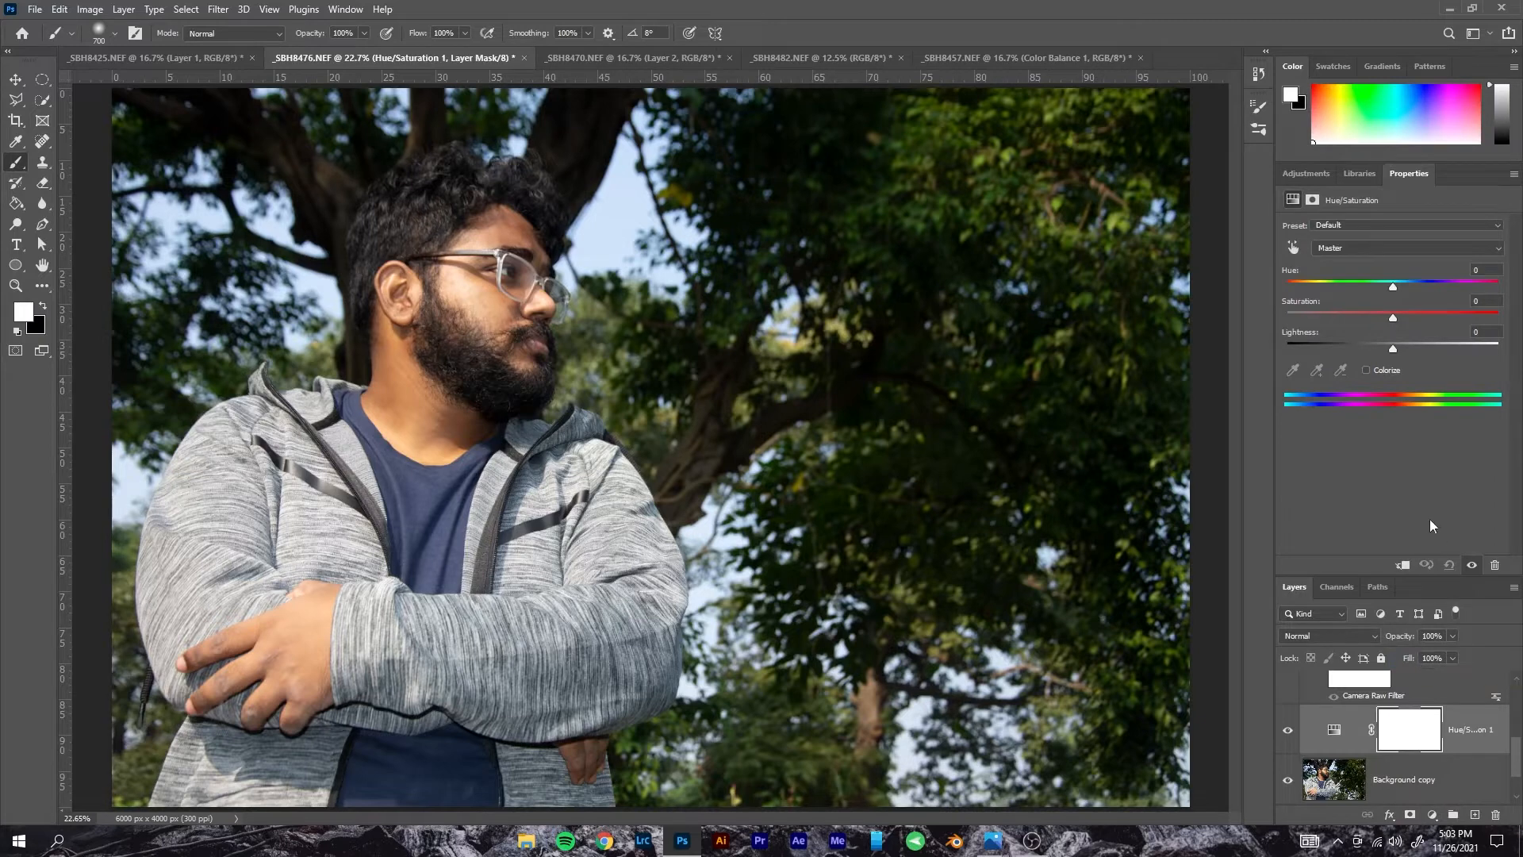
- Try the Cyanotype and Increase Saturation More presets on the Hue/Saturation layer and return to Default
left_click(1375, 224)
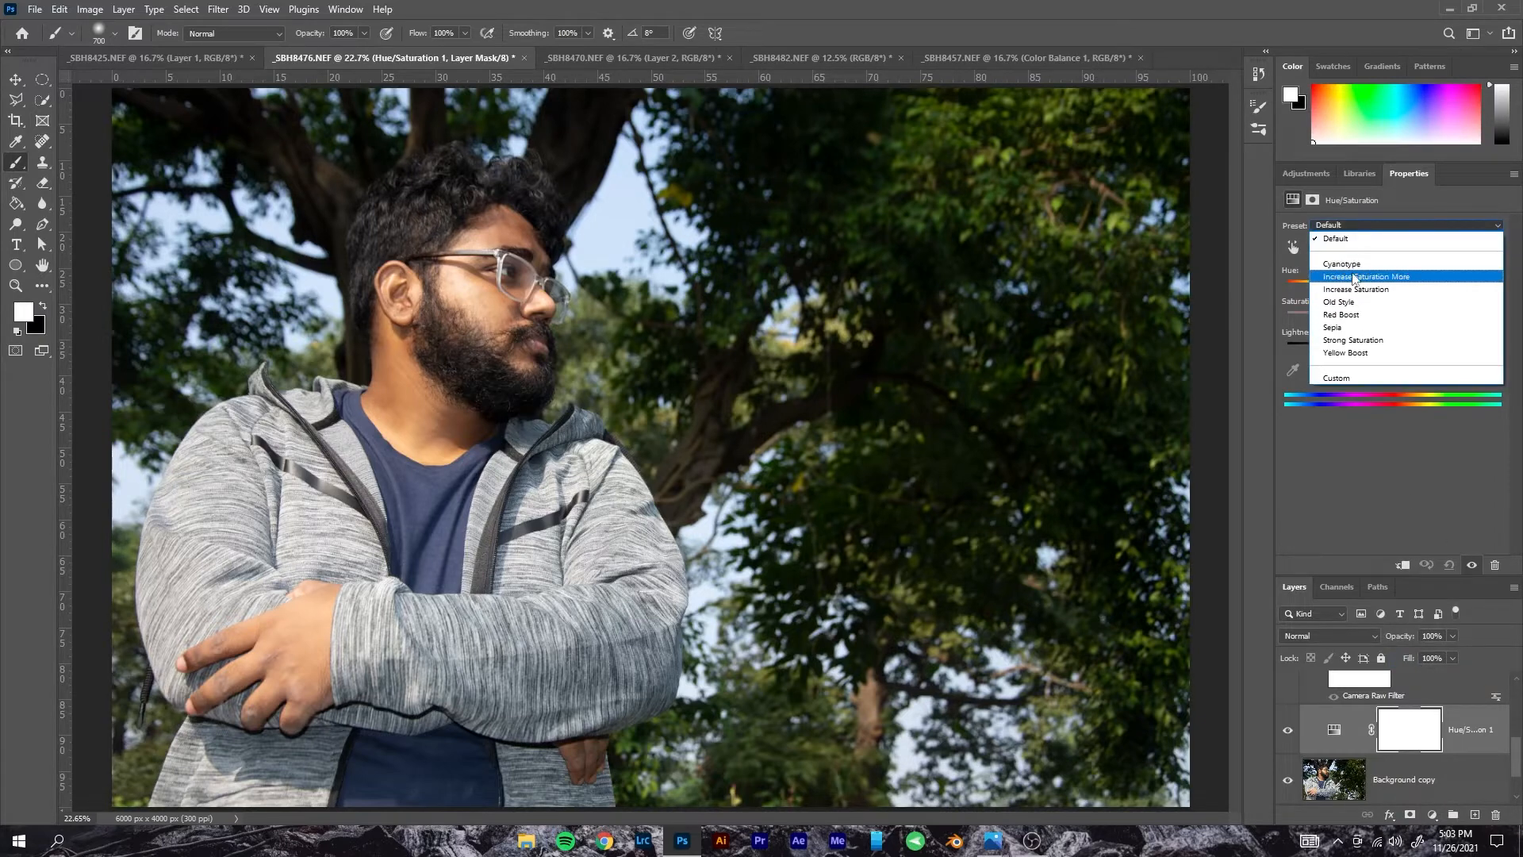
left_click(1353, 264)
left_click(1346, 225)
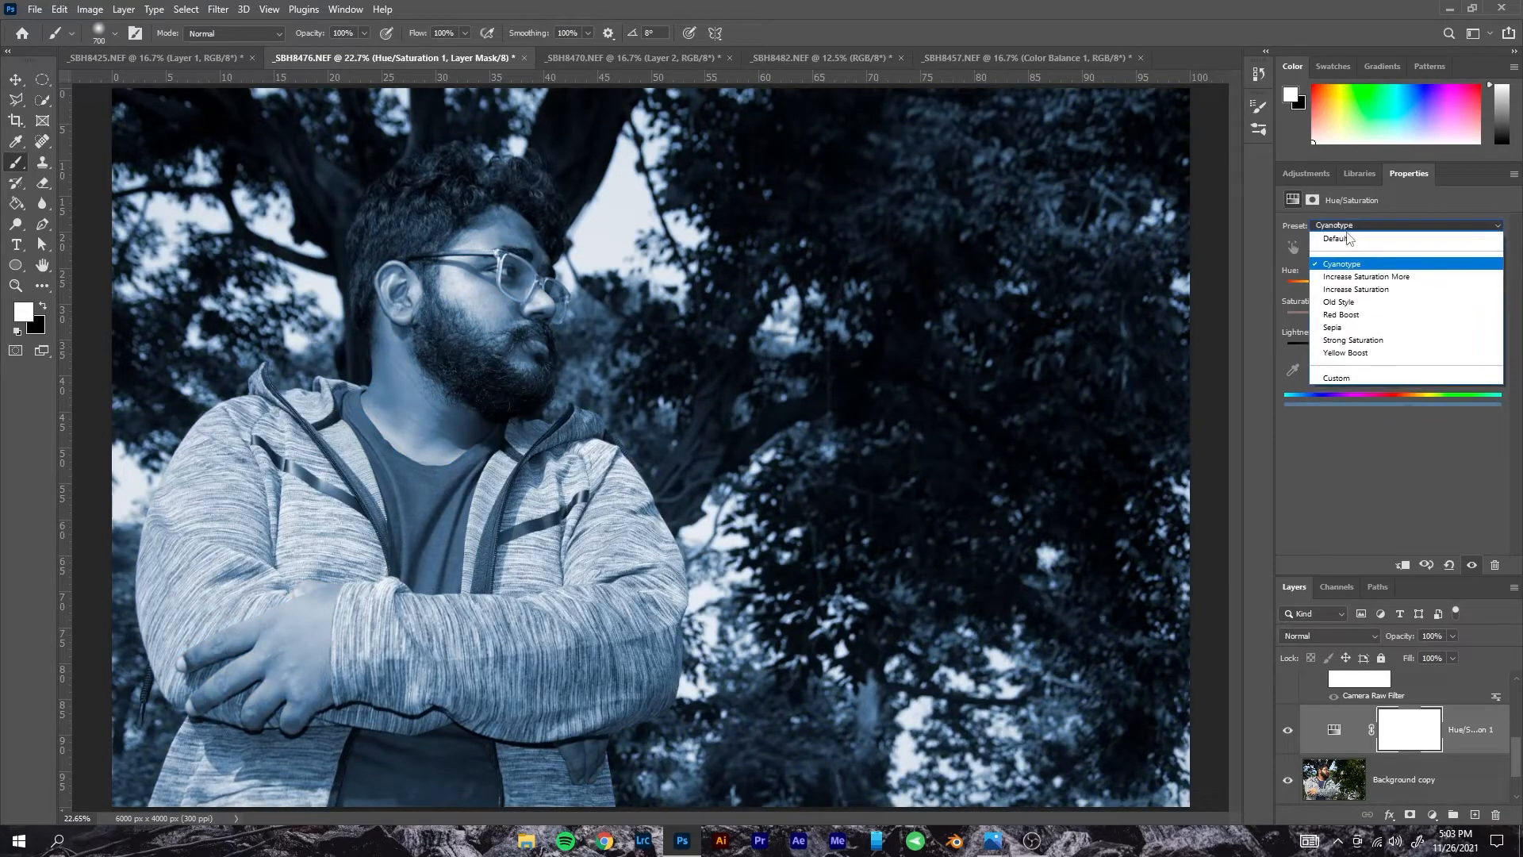
left_click(1357, 276)
left_click(1344, 226)
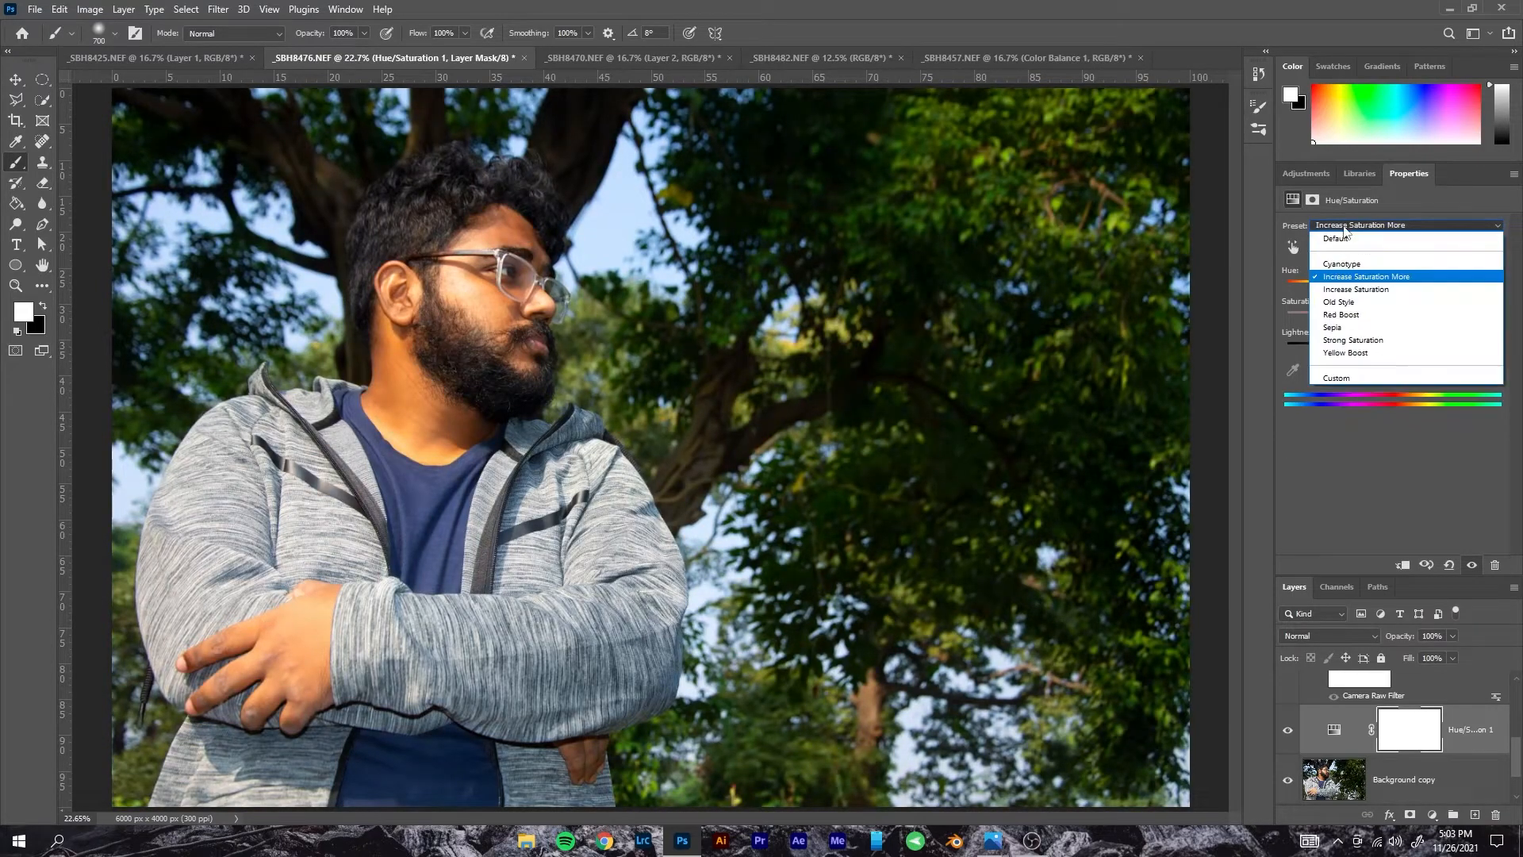
left_click(1341, 246)
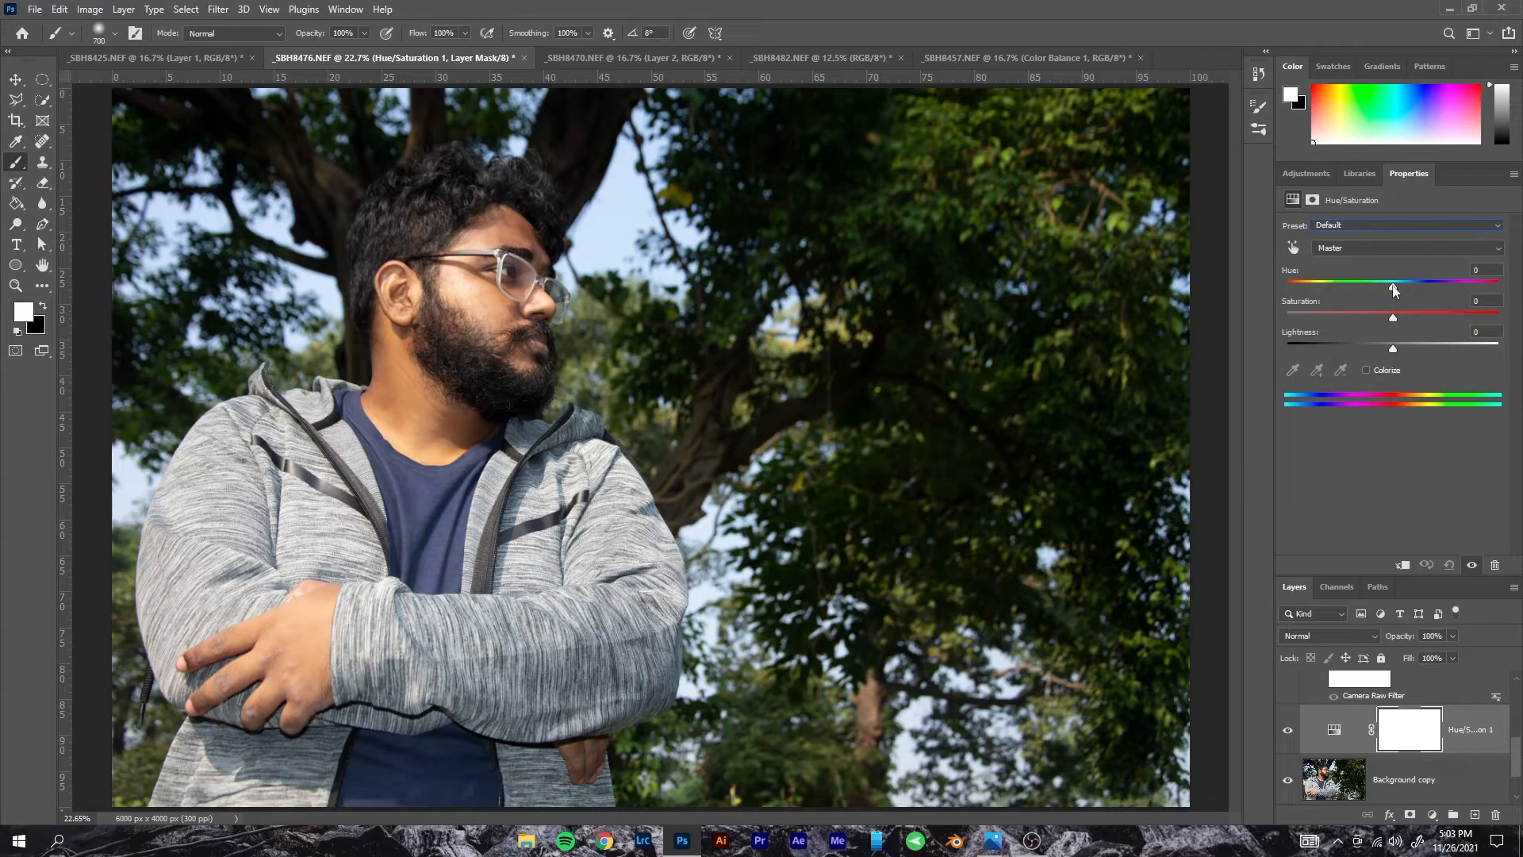
- Set the Greens range to Hue -180 and Saturation +100 to recolour the foliage
left_click(1373, 244)
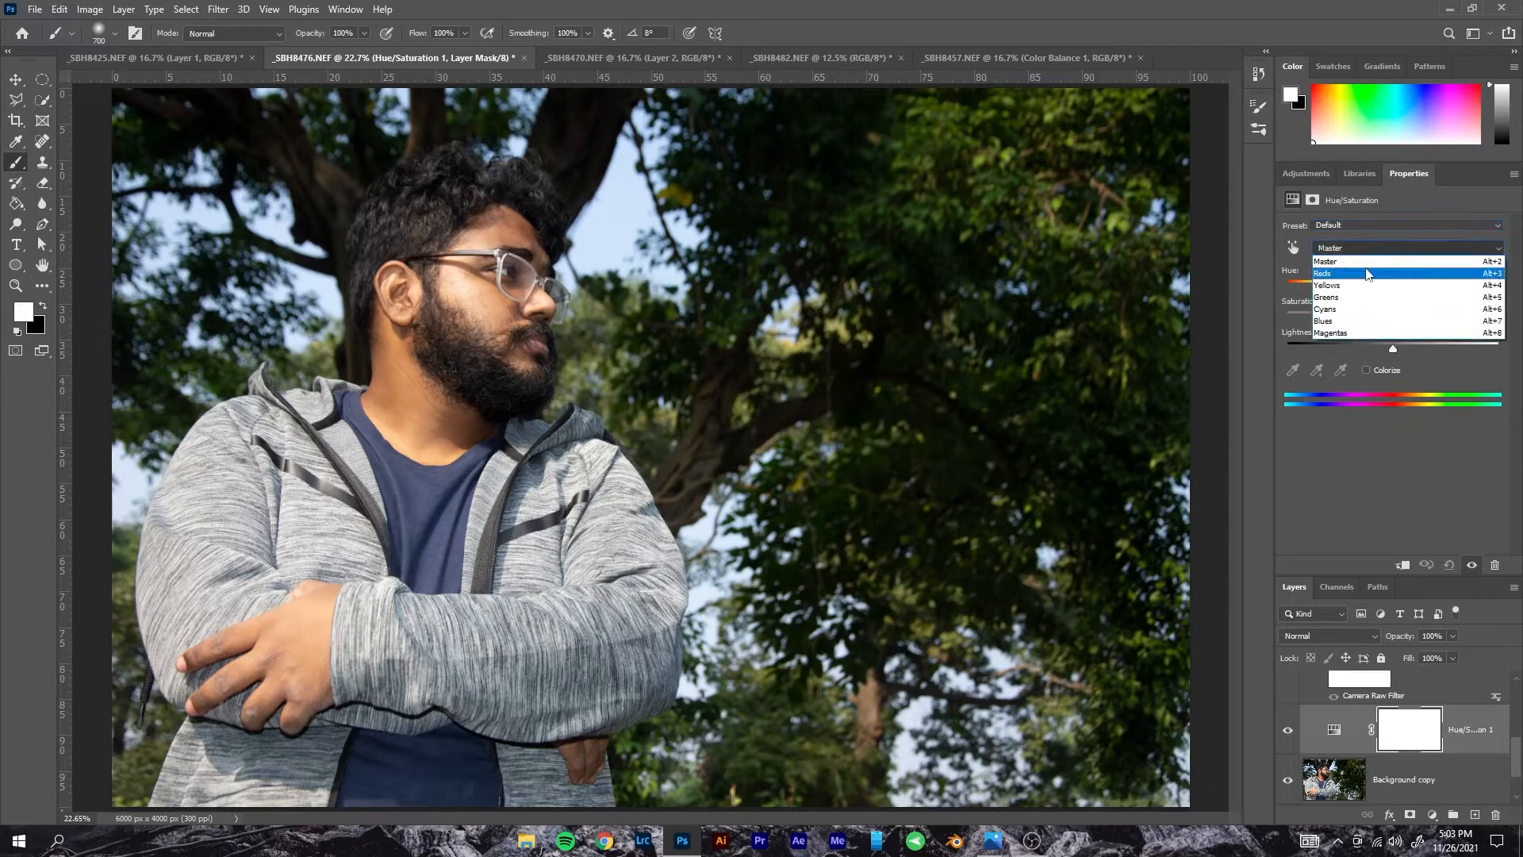
left_click(1350, 429)
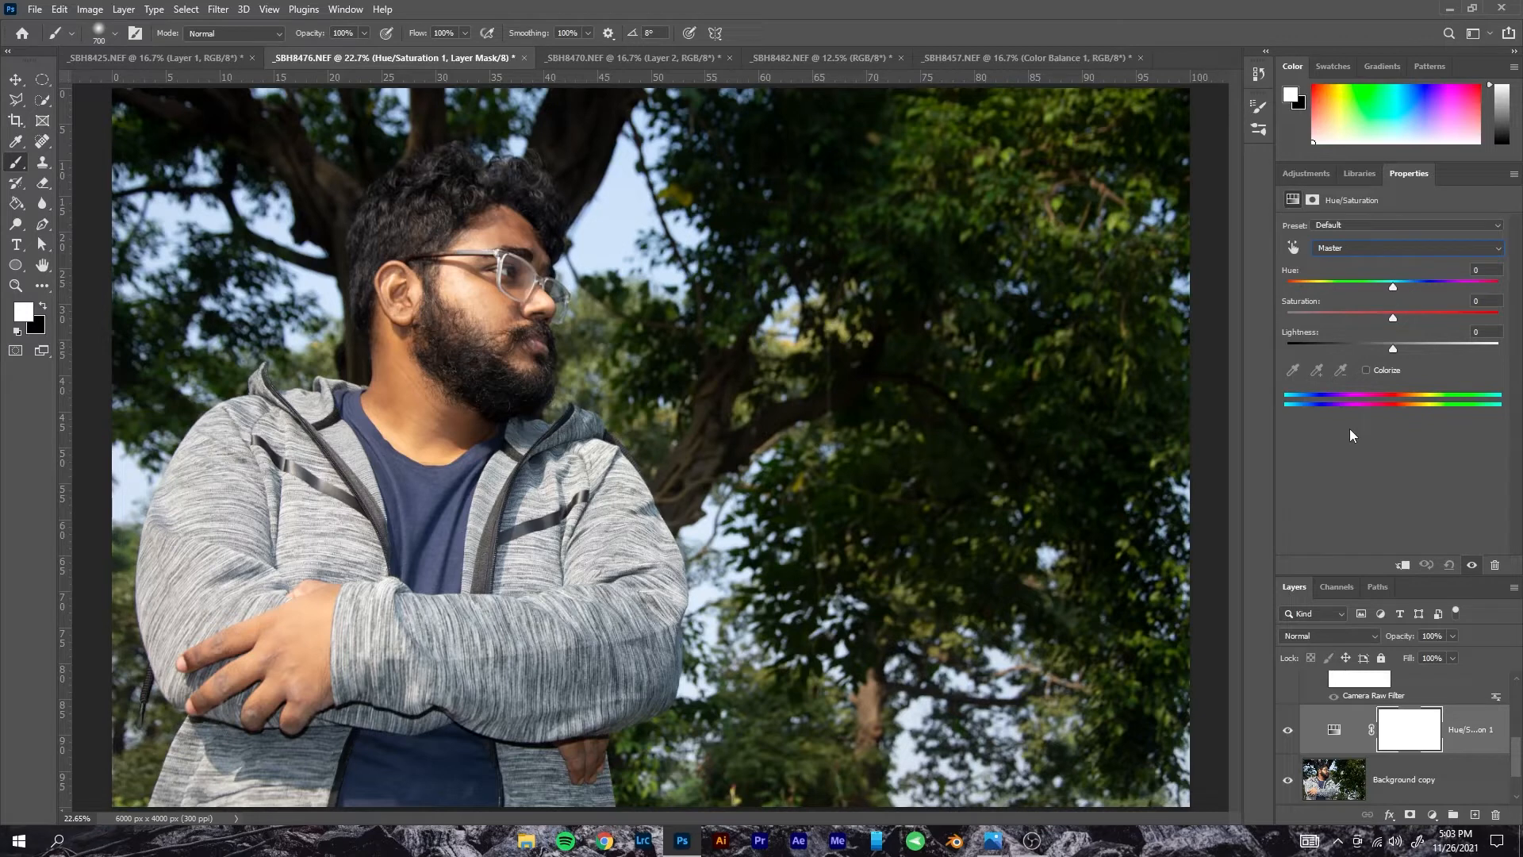
left_click(1340, 246)
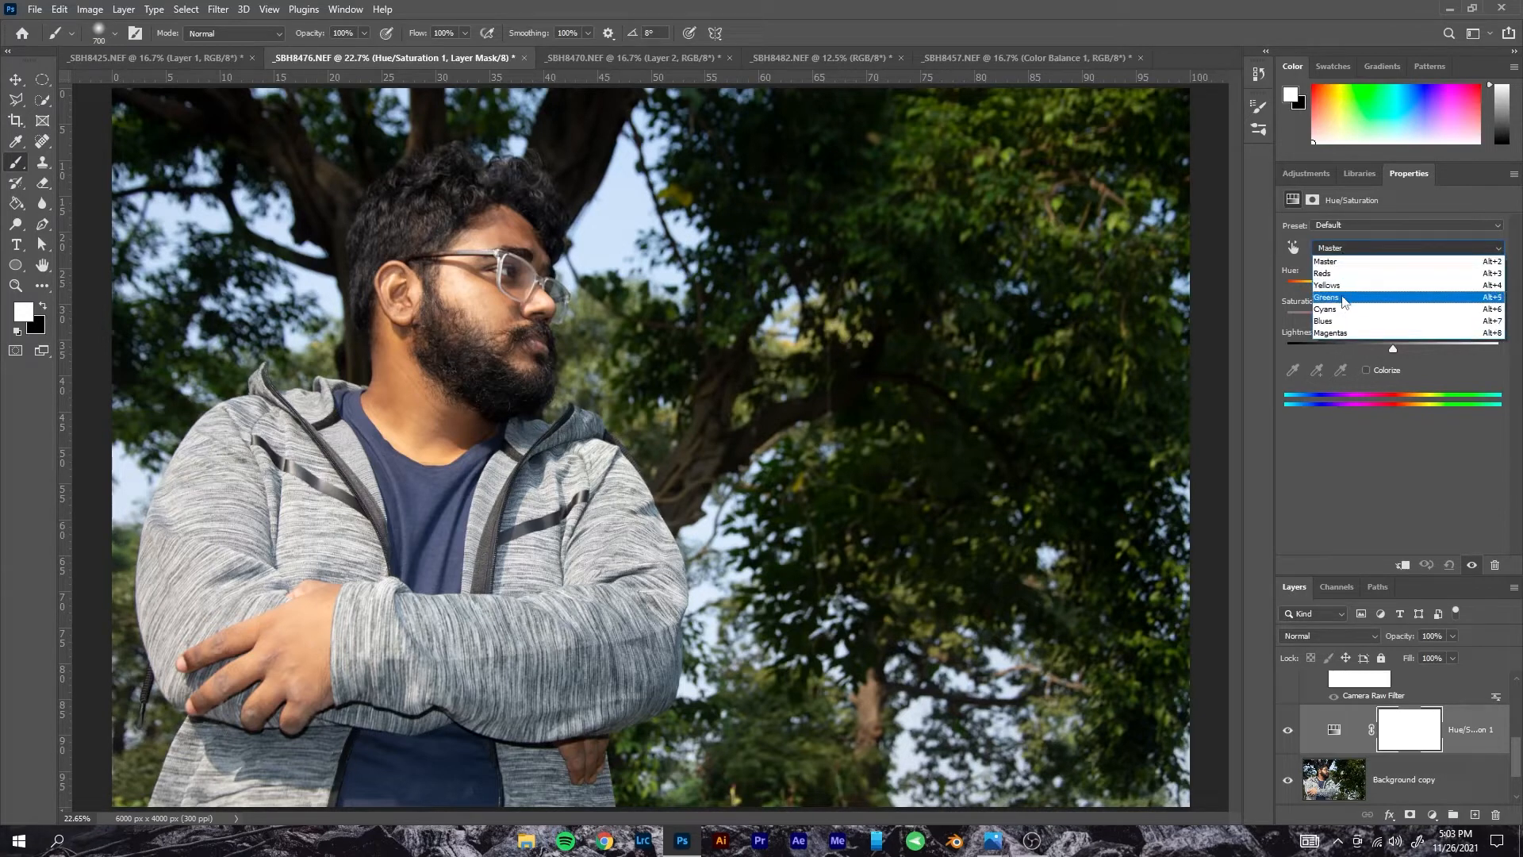
left_click(1343, 297)
left_click_drag(1390, 291, 1294, 286)
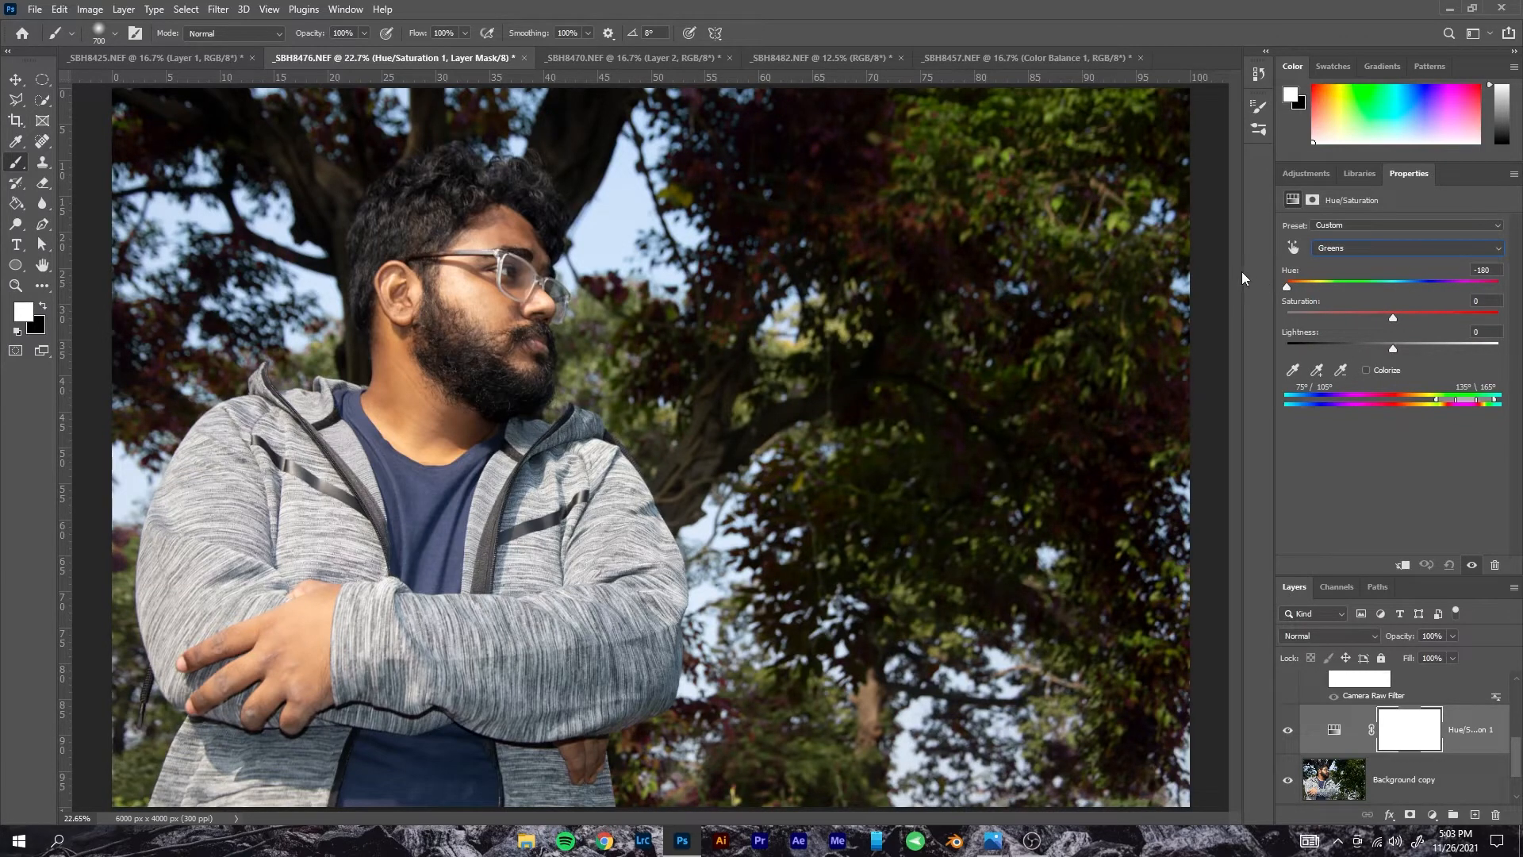
left_click_drag(1393, 317, 1503, 318)
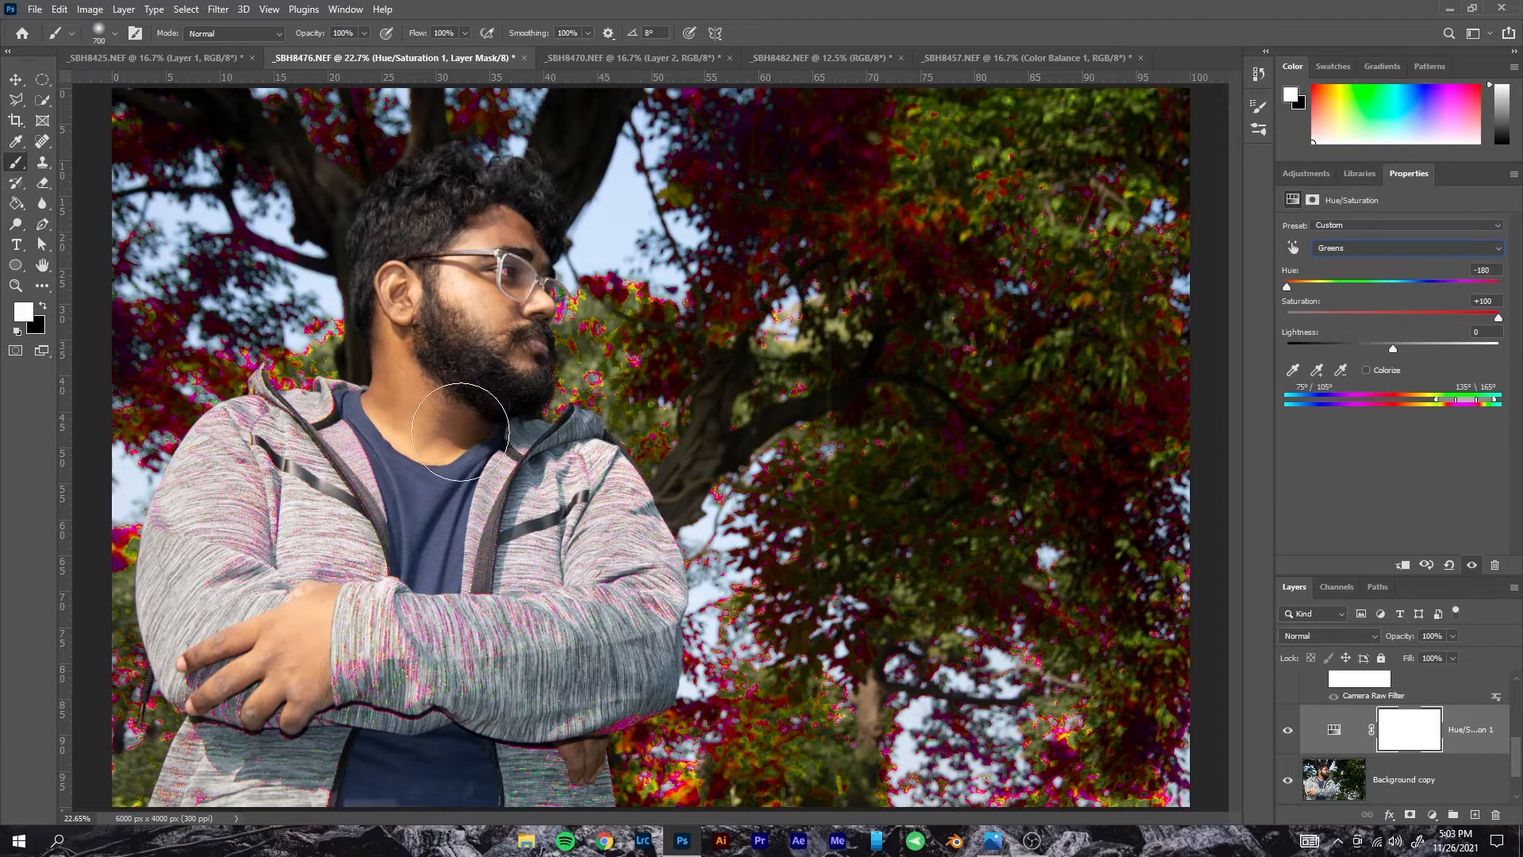
- Try a slight Hue shift on the Yellows range, return to Master, and undo the colour-range changes
left_click(1353, 249)
left_click(1329, 284)
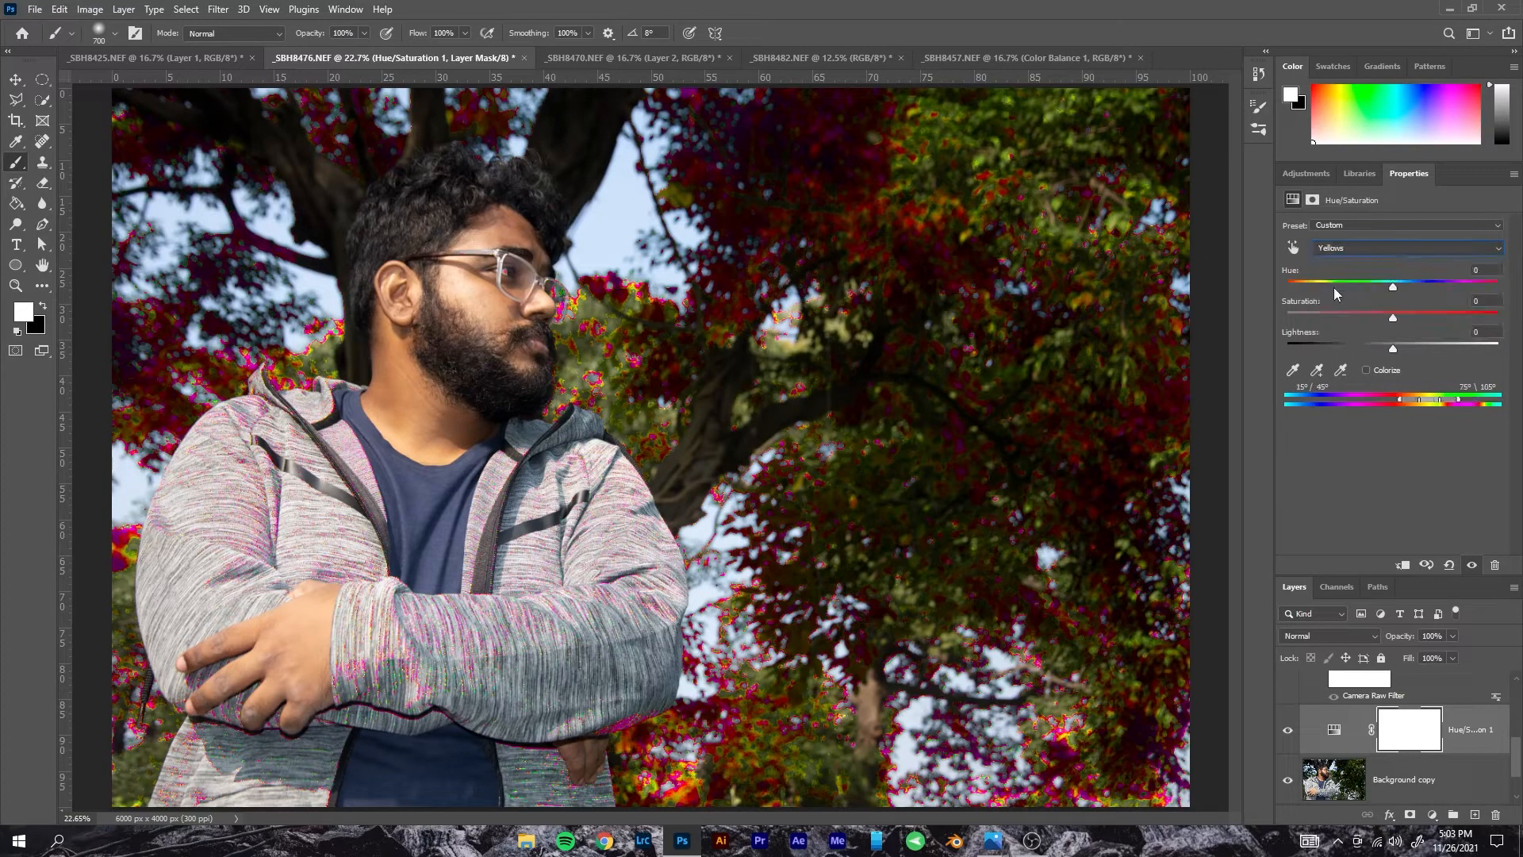
mouse_move(1393, 286)
left_mouse_down()
mouse_move(1197, 284)
mouse_move(1387, 284)
left_mouse_up()
left_click(1378, 251)
left_click(1370, 260)
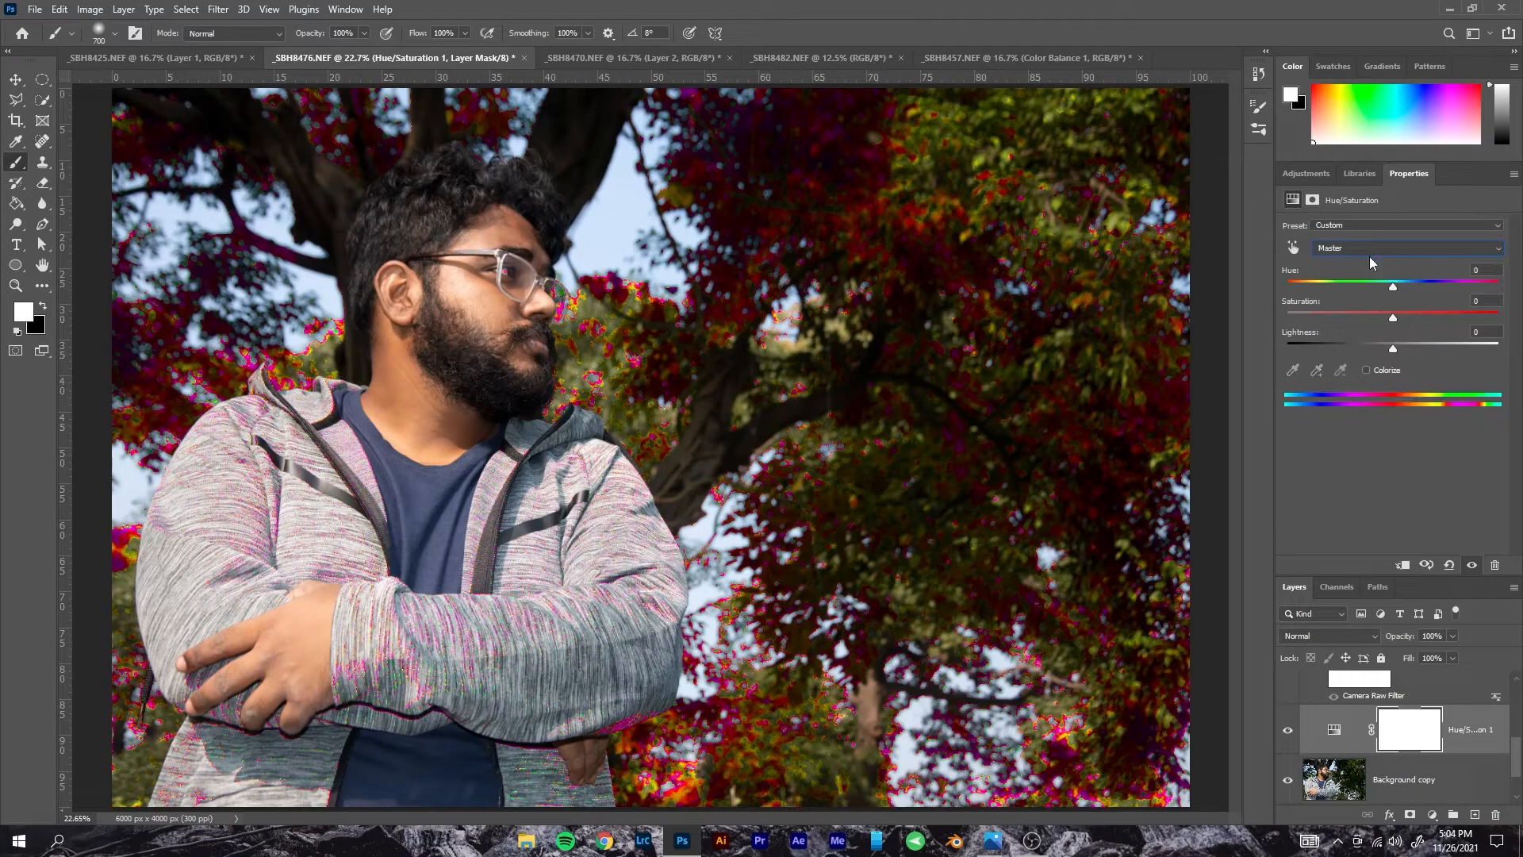
key("ctrl+z")
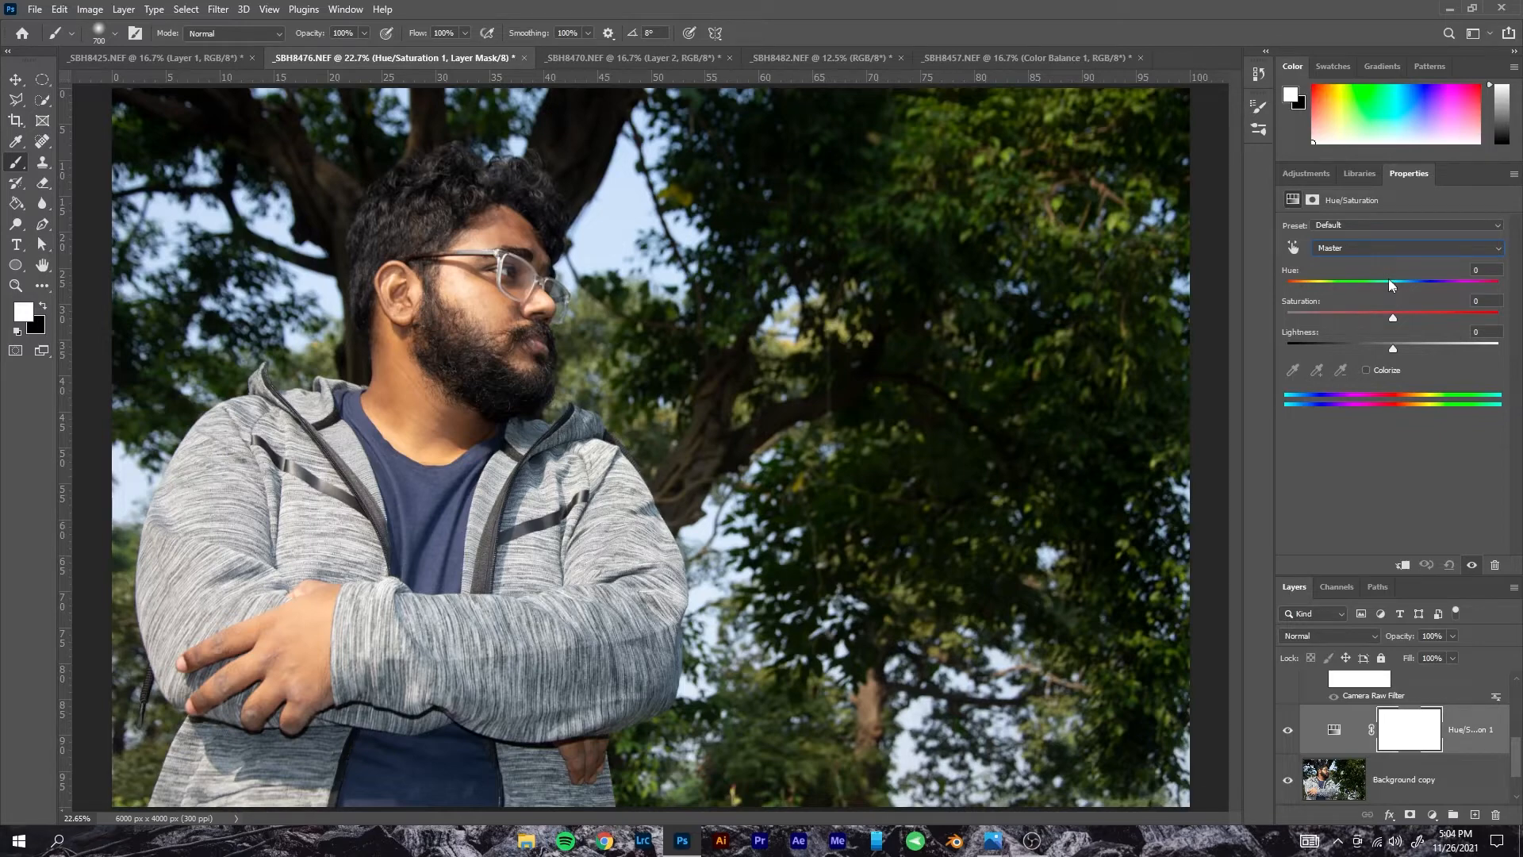
- On the Master range, try Hue +180, return it to 0, and set Saturation to +100 and Lightness to -40
left_click_drag(1393, 287, 1519, 287)
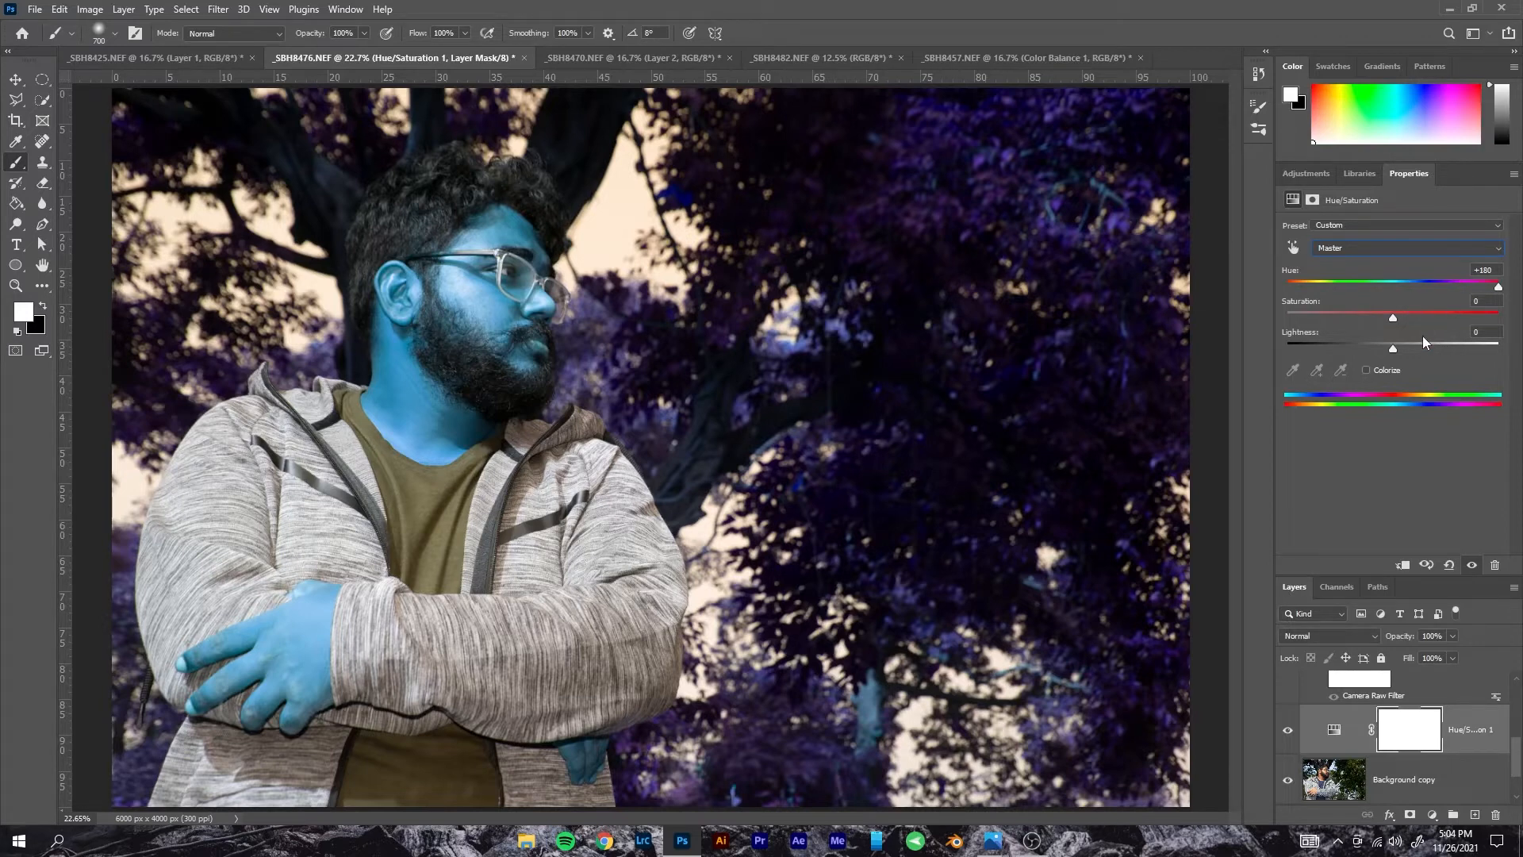
mouse_move(1393, 312)
left_mouse_down()
mouse_move(1500, 316)
mouse_move(1277, 308)
mouse_move(1499, 315)
mouse_move(1379, 286)
mouse_move(1394, 287)
left_mouse_up()
left_click_drag(1393, 349, 1351, 343)
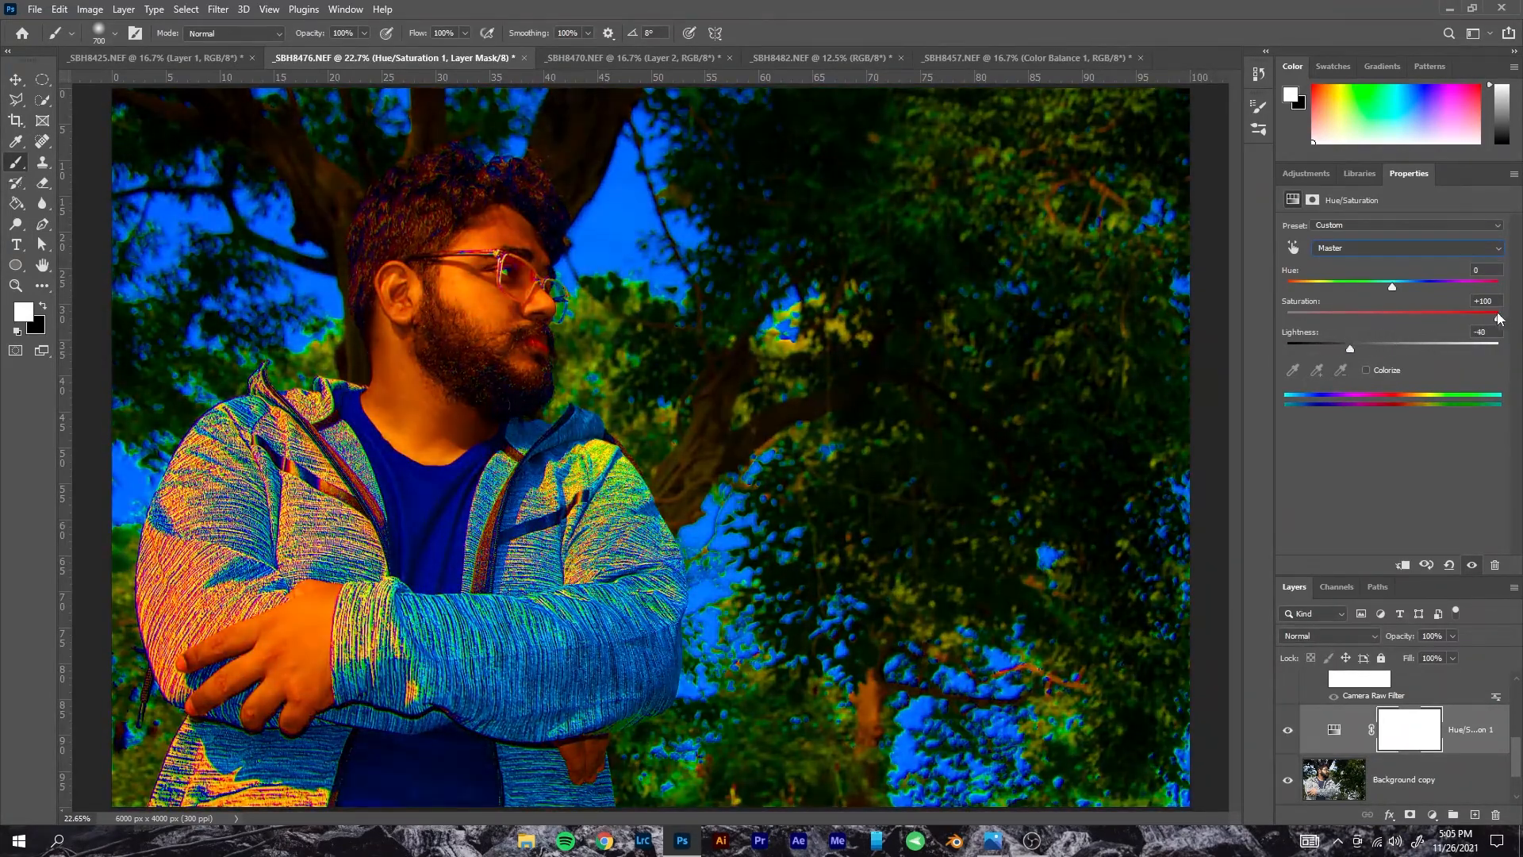
- Turn on Colorize for the Hue/Saturation adjustment and set its Hue to 0
left_click(1365, 370)
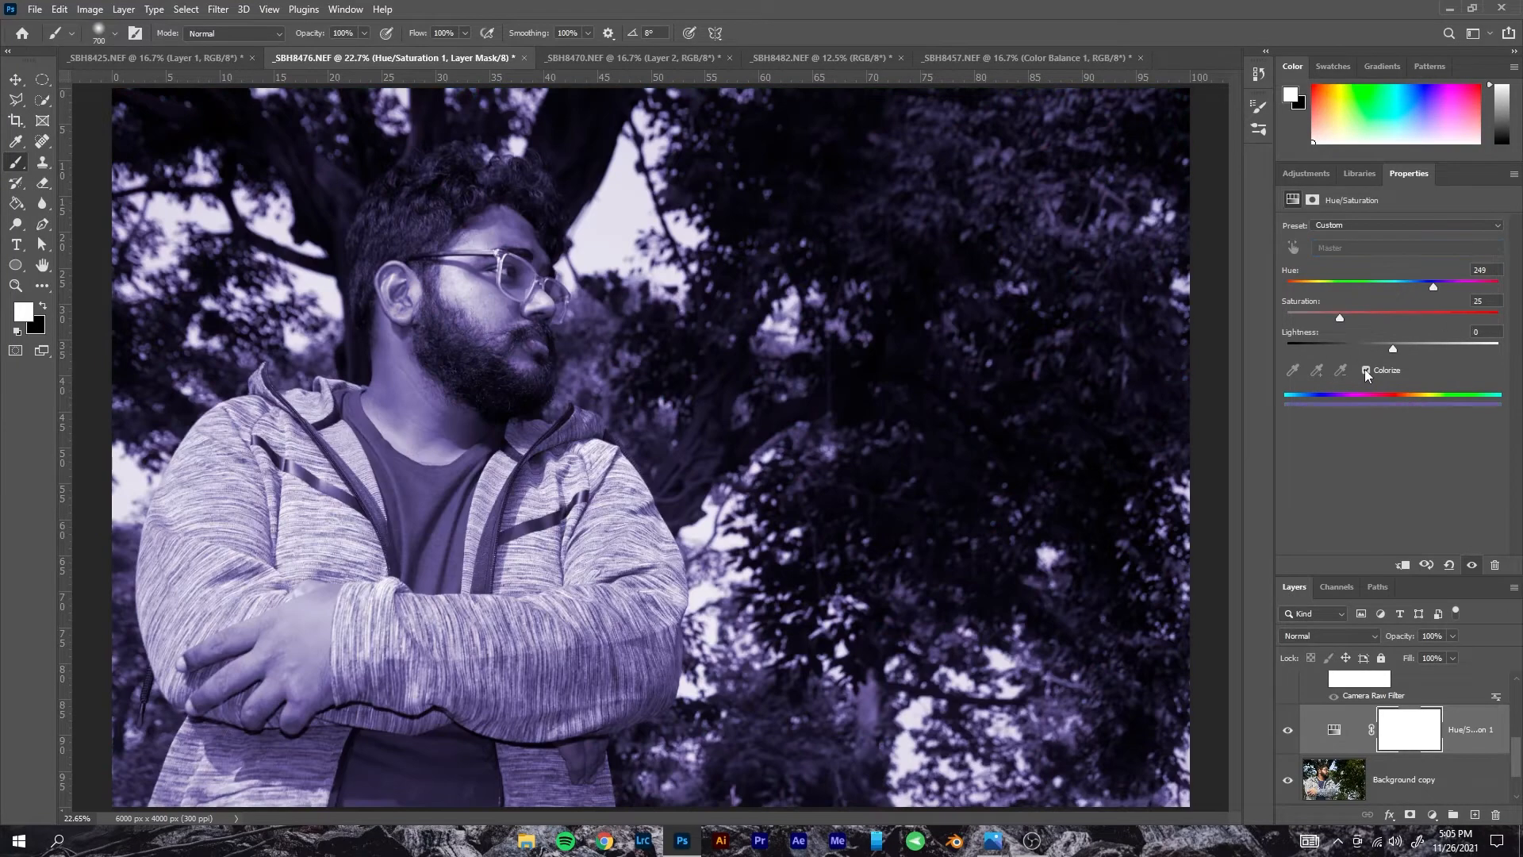
left_click(1494, 270)
type("0")
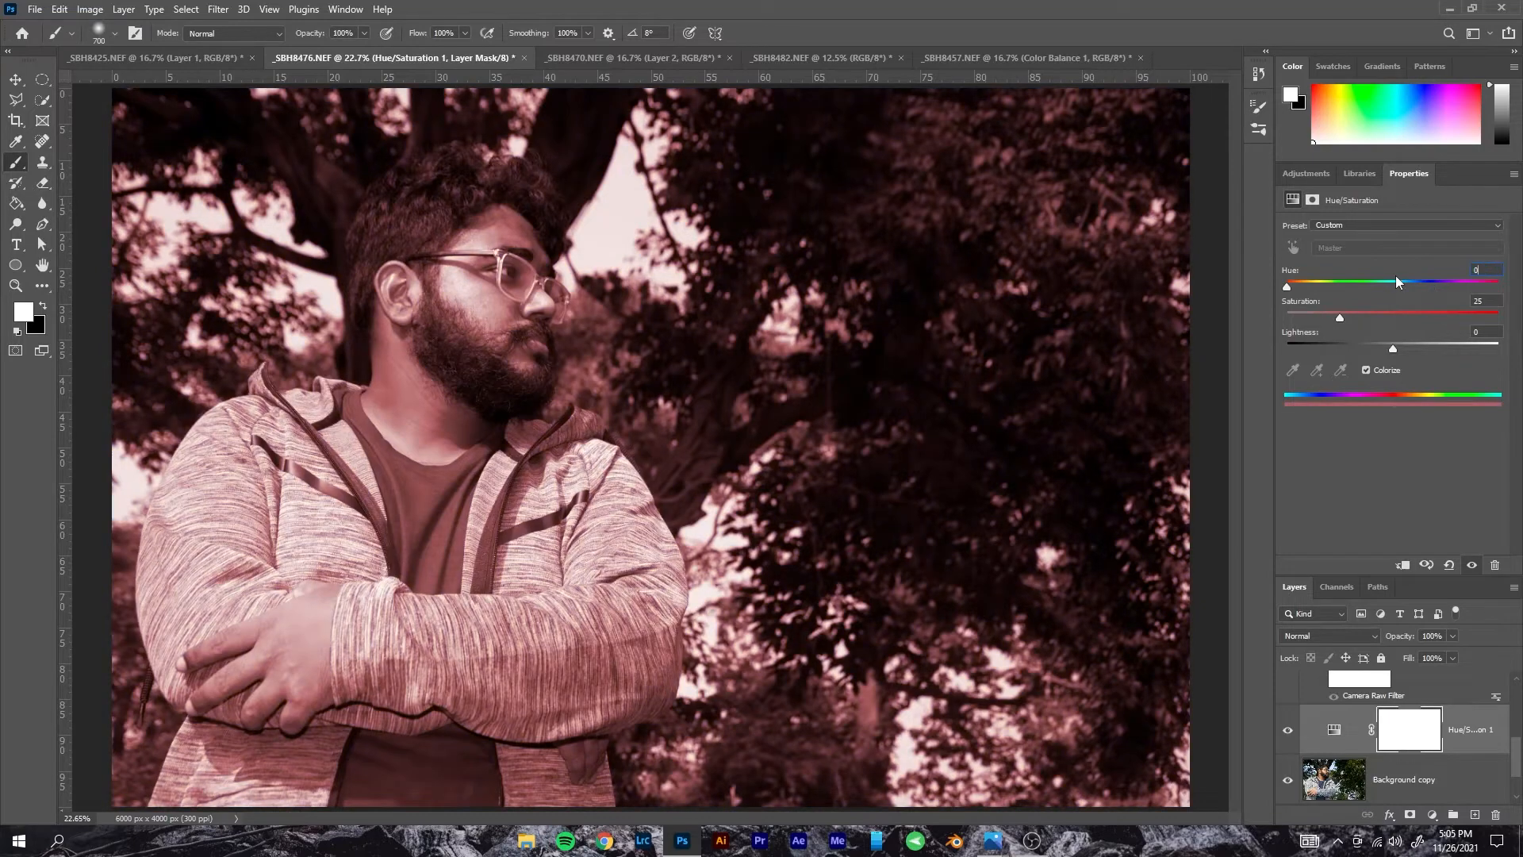
- Set the colorized adjustment to Hue 117, Saturation 0 and Lightness -19 for a monochrome look
left_click_drag(1288, 284, 1230, 302)
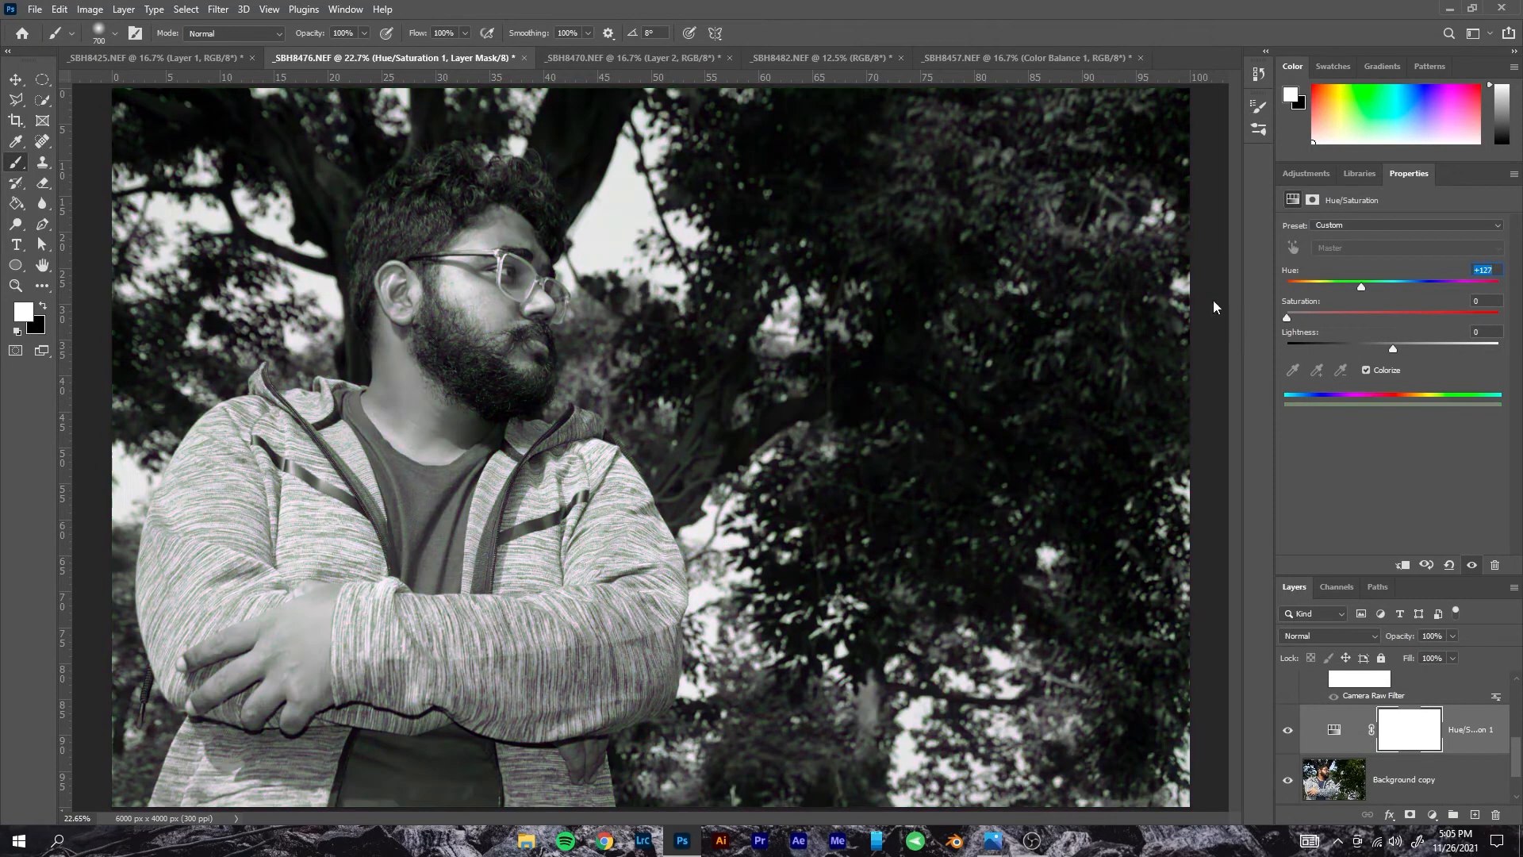
left_click_drag(1356, 285, 1202, 285)
mouse_move(1392, 350)
left_mouse_down()
mouse_move(1420, 351)
mouse_move(1373, 347)
left_mouse_up()
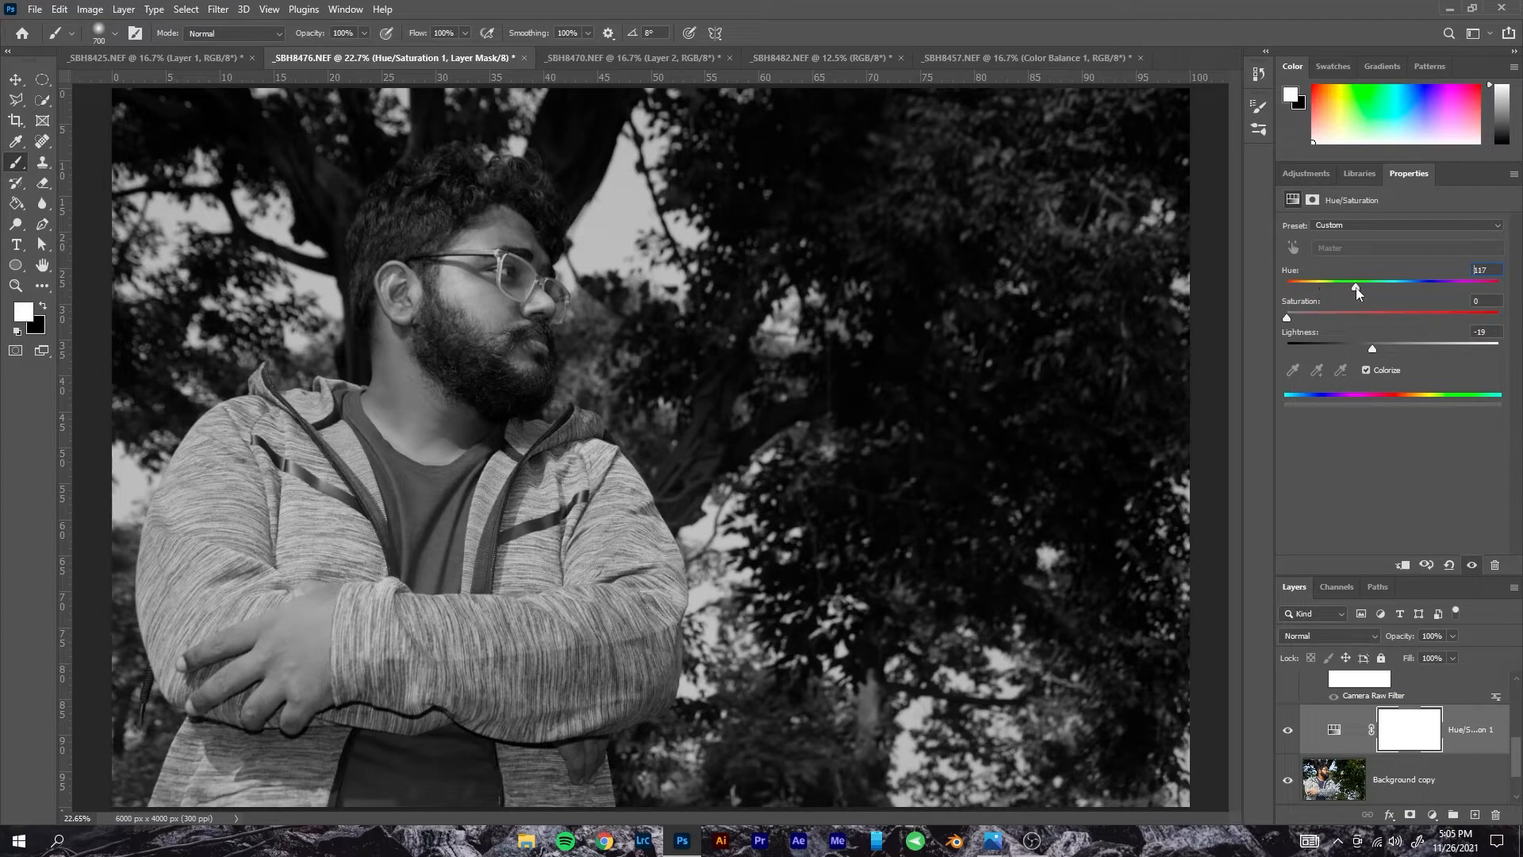
- Tint the photo cyan-blue with Hue 194, Saturation 64 and Lightness -10
left_click_drag(1286, 319, 1374, 281)
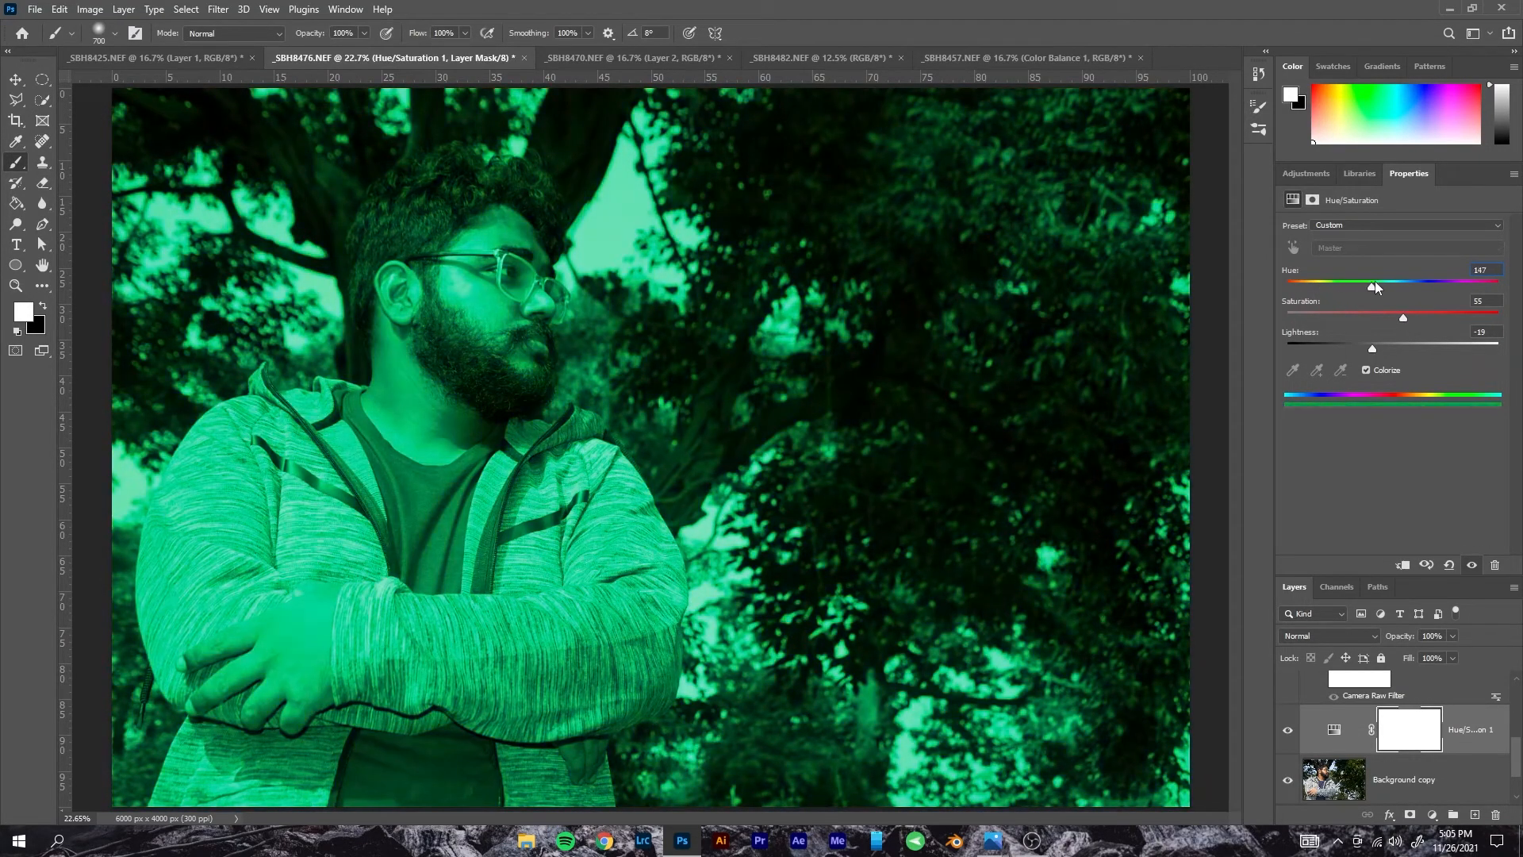
left_click_drag(1399, 319, 1383, 350)
left_click_drag(1387, 287, 1398, 279)
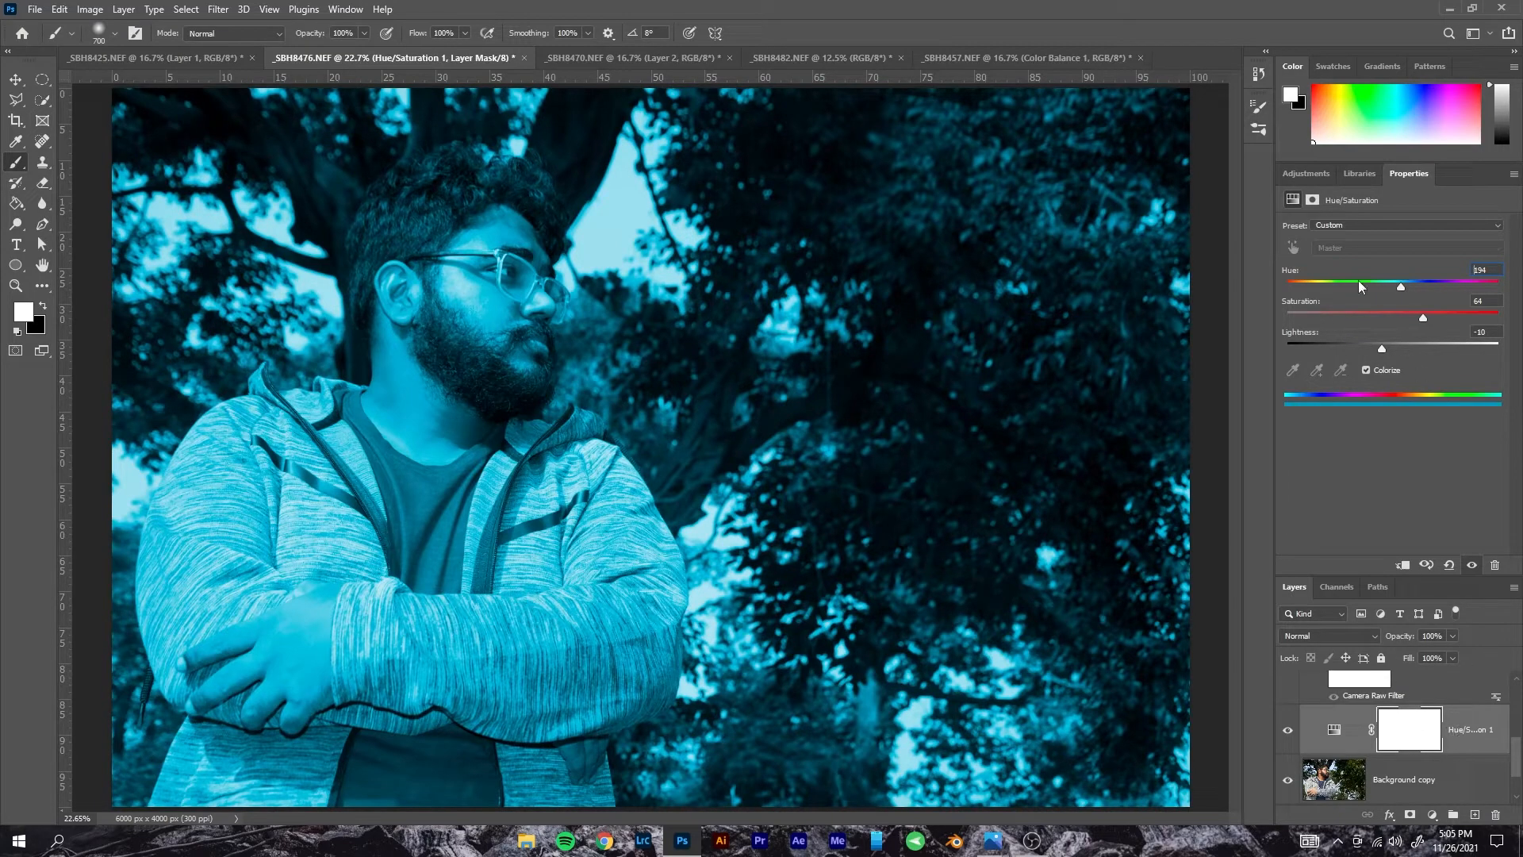
- Change the tint to orange-brown with Hue 27 and Saturation 48
left_click_drag(1401, 290, 1305, 288)
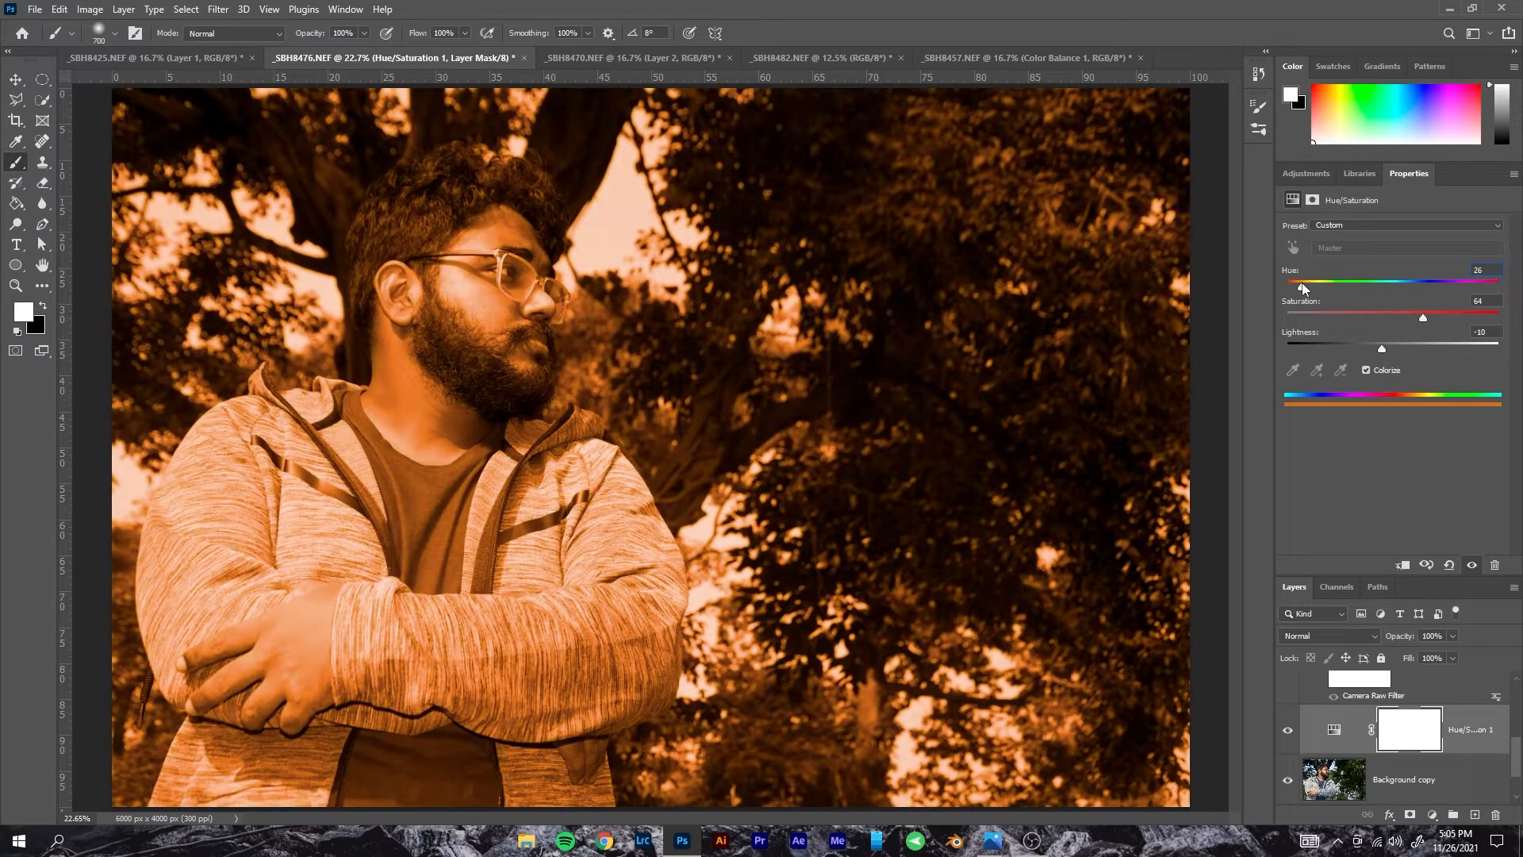
left_click_drag(1421, 317, 1388, 316)
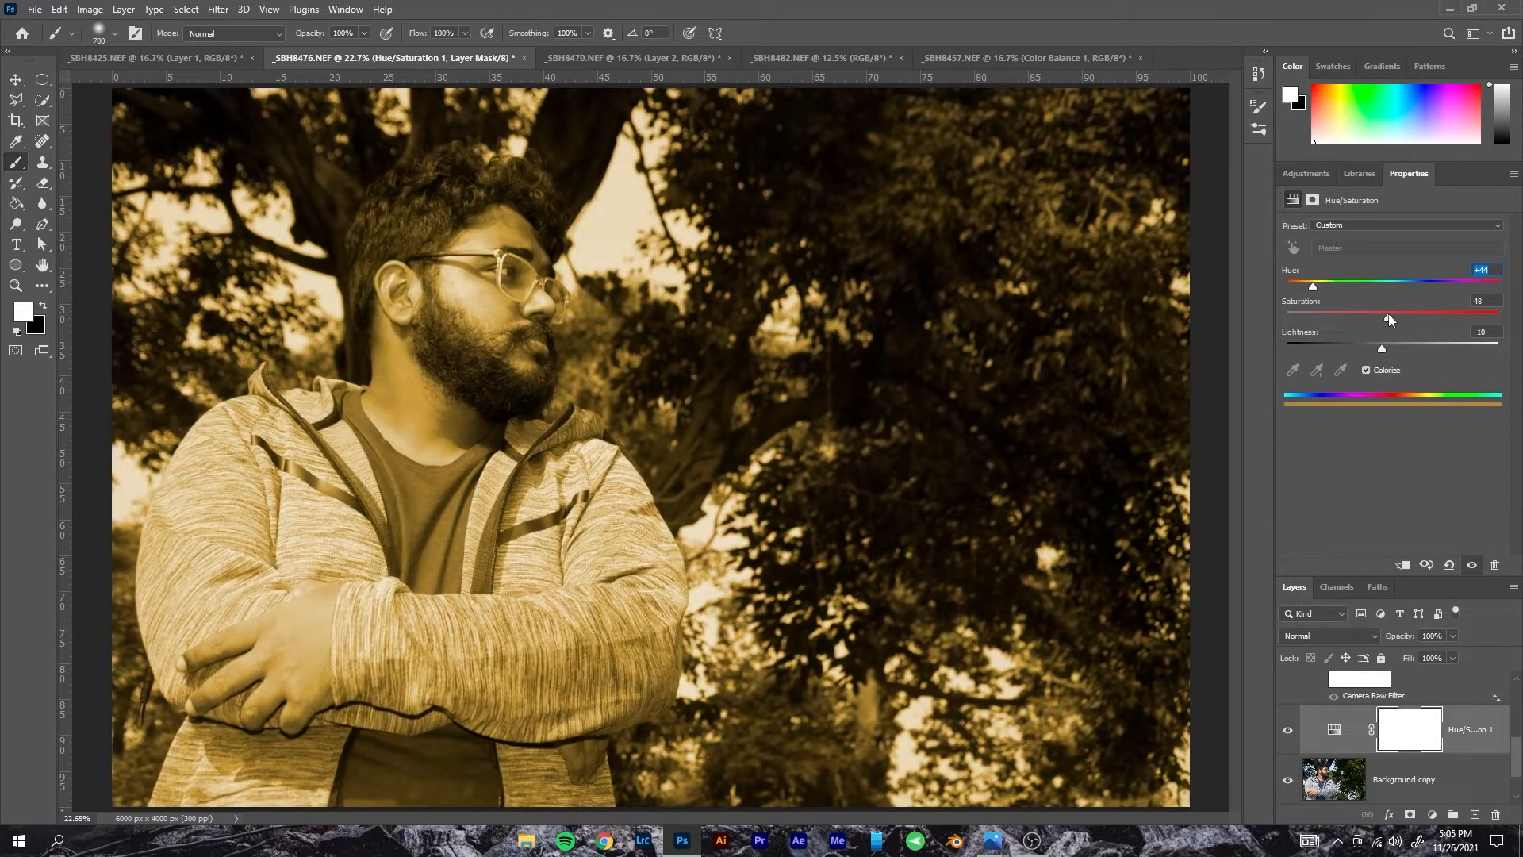
left_click_drag(1313, 286, 1303, 284)
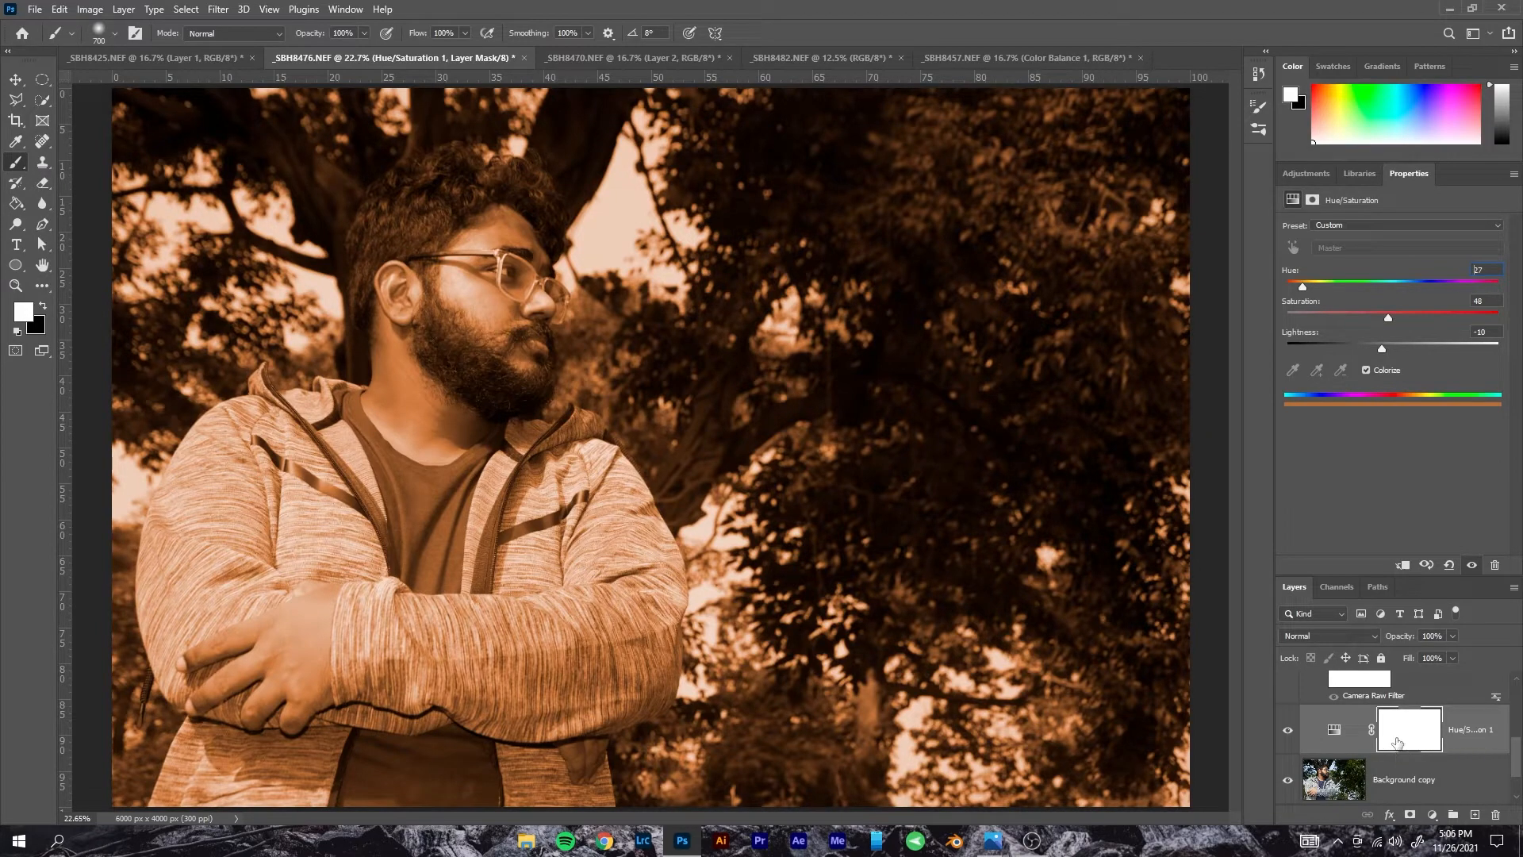
- Invert the Hue/Saturation layer mask to black and paint white over the man's face to reveal the tint there
left_click_drag(1413, 730, 1414, 729)
key("ctrl+i")
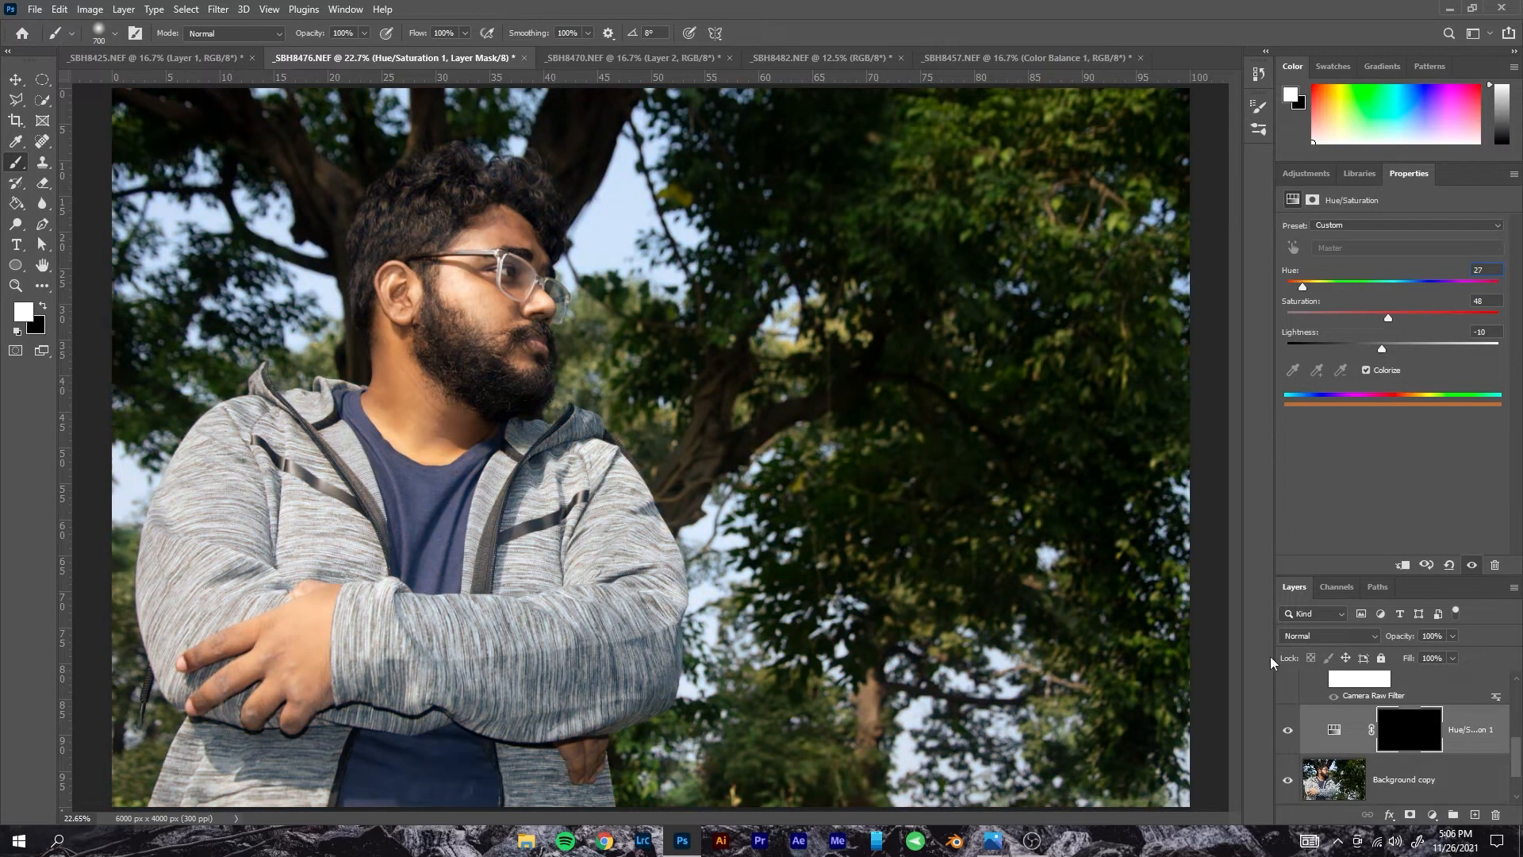
mouse_move(482, 314)
left_mouse_down()
mouse_move(476, 369)
mouse_move(448, 313)
mouse_move(494, 245)
mouse_move(485, 270)
mouse_move(470, 264)
mouse_move(499, 273)
mouse_move(497, 255)
mouse_move(515, 383)
mouse_move(460, 325)
mouse_move(386, 405)
mouse_move(453, 370)
mouse_move(419, 410)
left_mouse_up()
- Invert the painted layer mask, and undo both the inversion and the brush stroke over the face
key("ctrl+z")
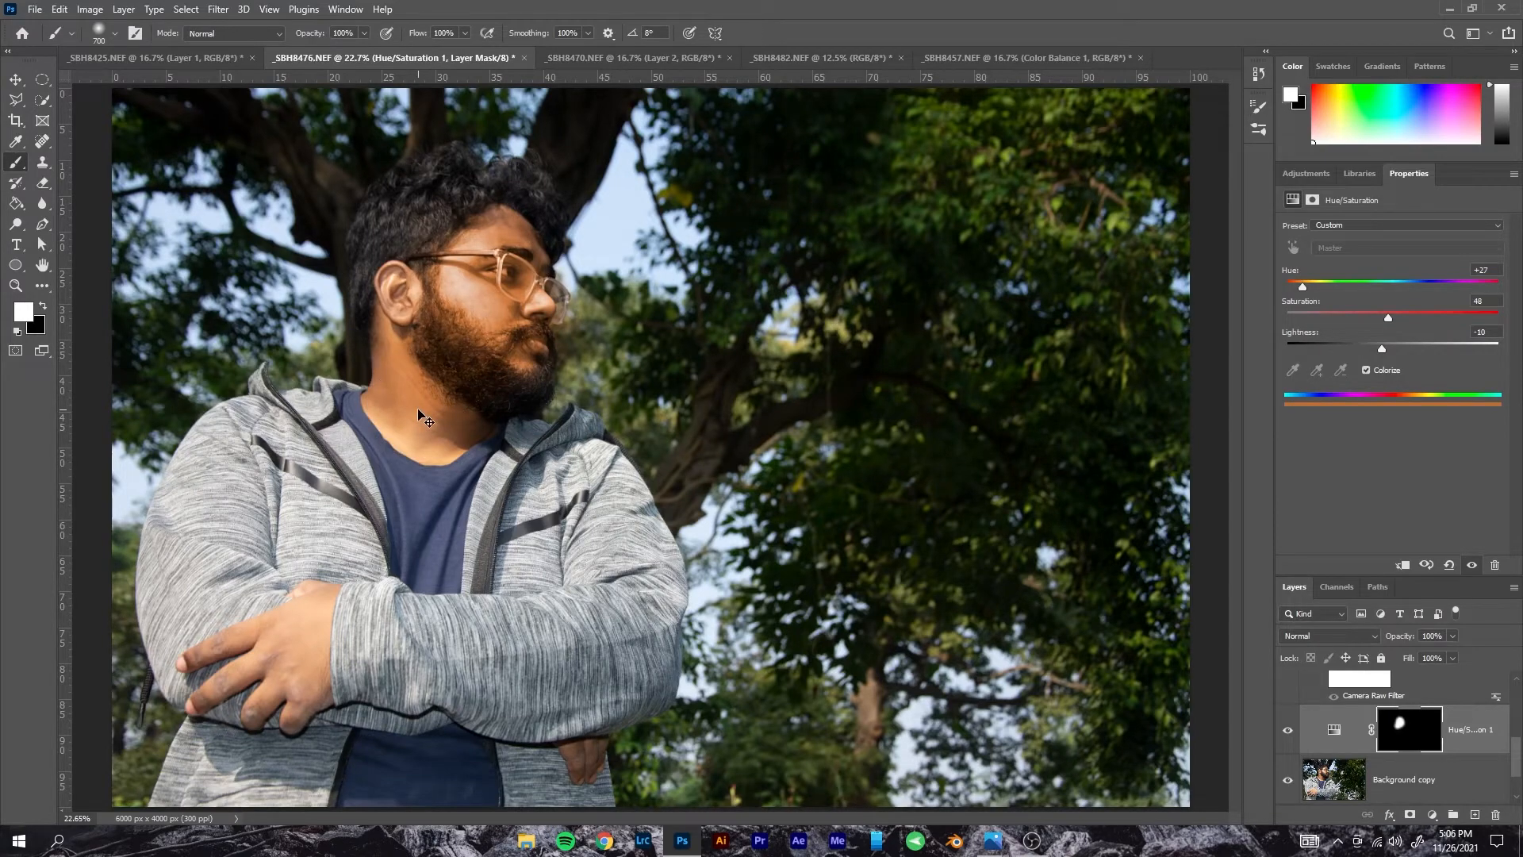
key("ctrl+i")
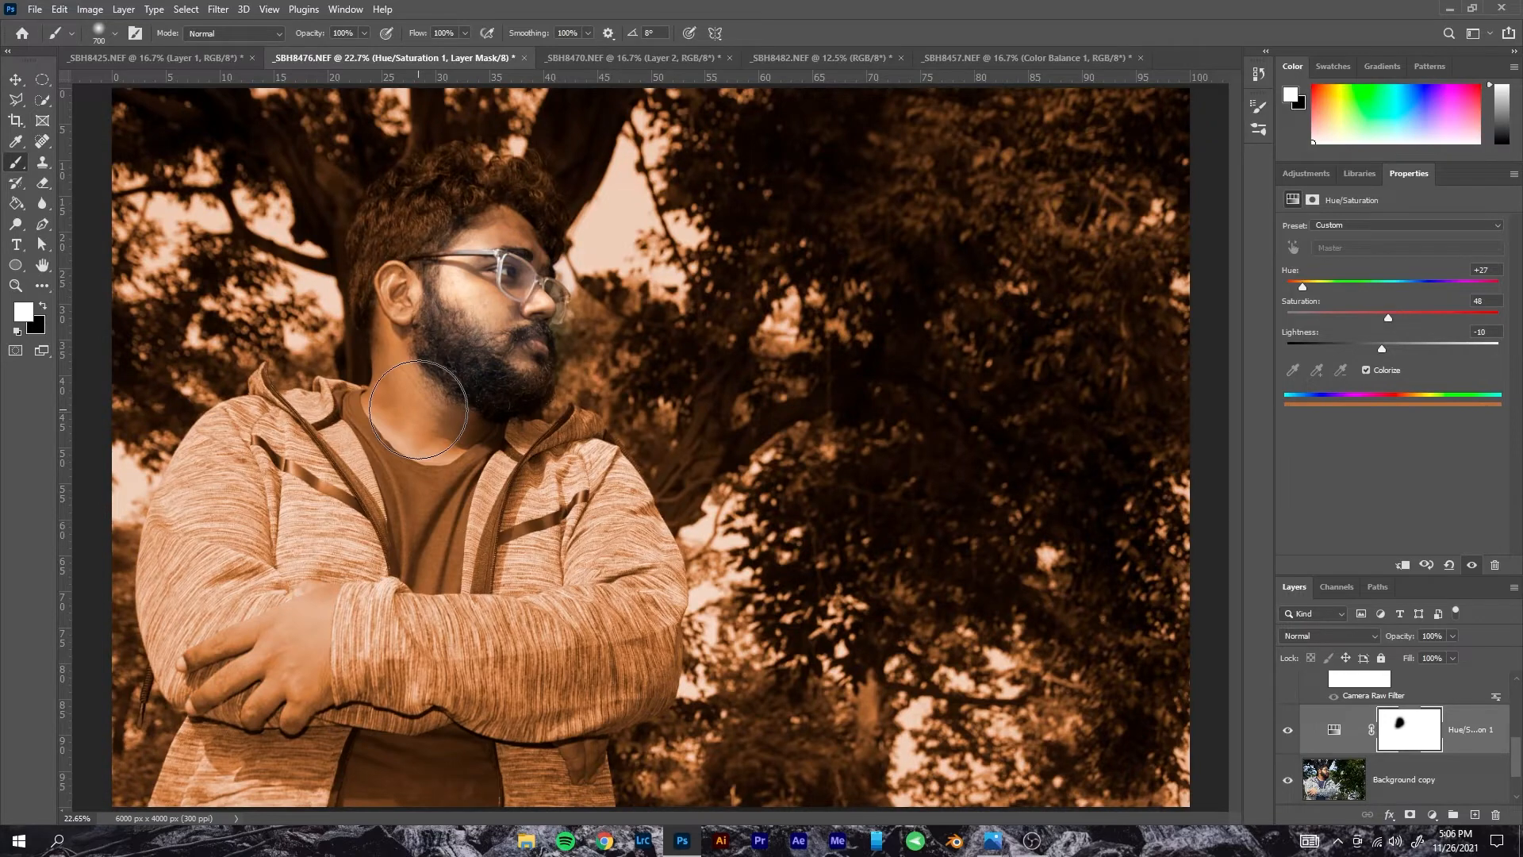
key("ctrl+z")
key("ctrl+z")
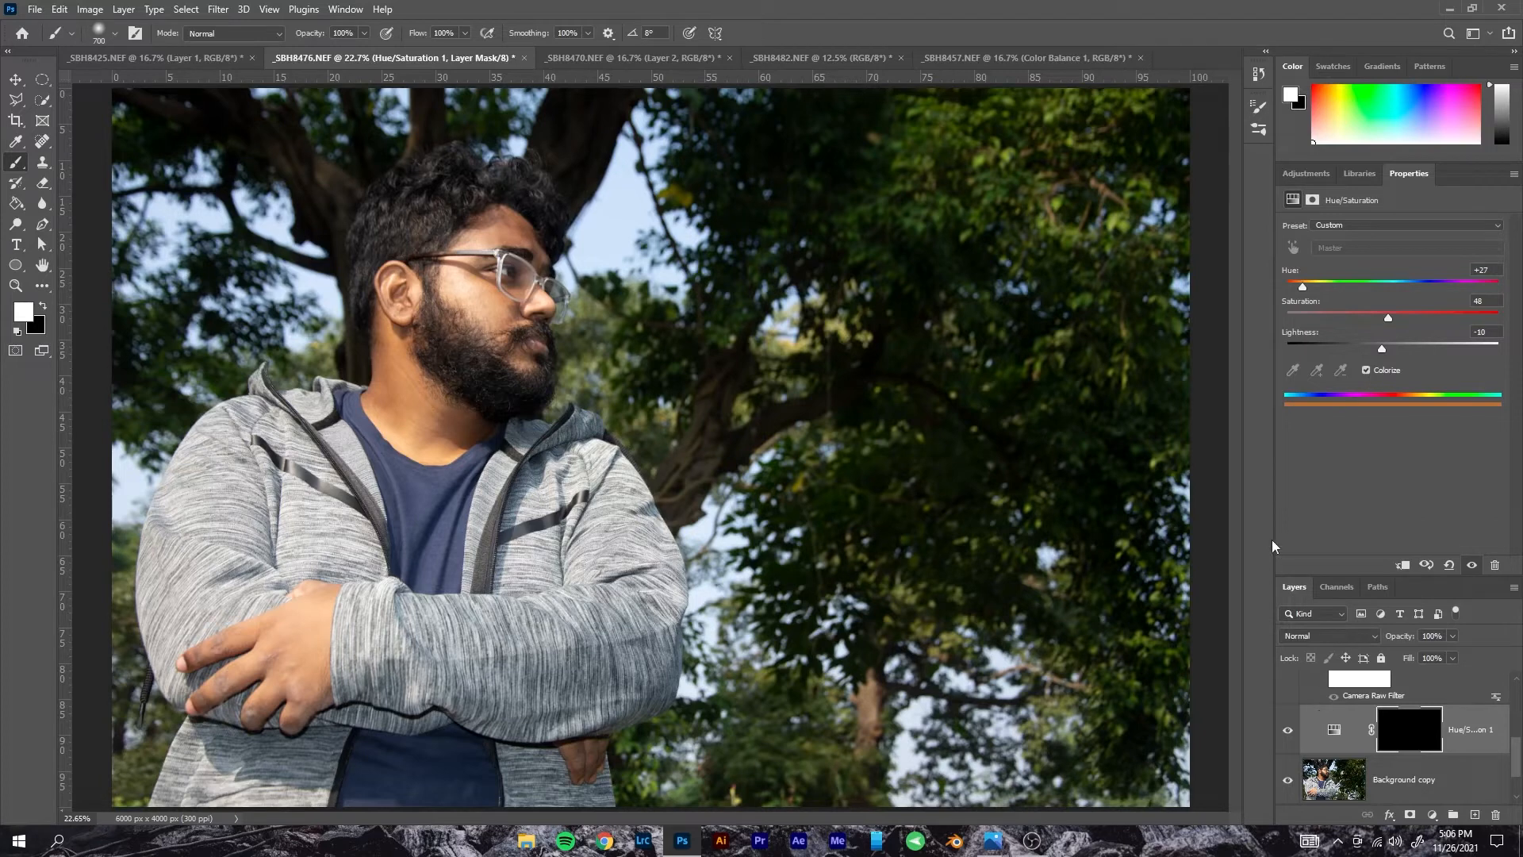
- Invert the layer mask back to white and vary the adjustment's Lightness, trying -27 and ending at -1
mouse_move(1386, 354)
left_mouse_down()
mouse_move(1460, 349)
mouse_move(1366, 330)
left_mouse_up()
key("ctrl+i")
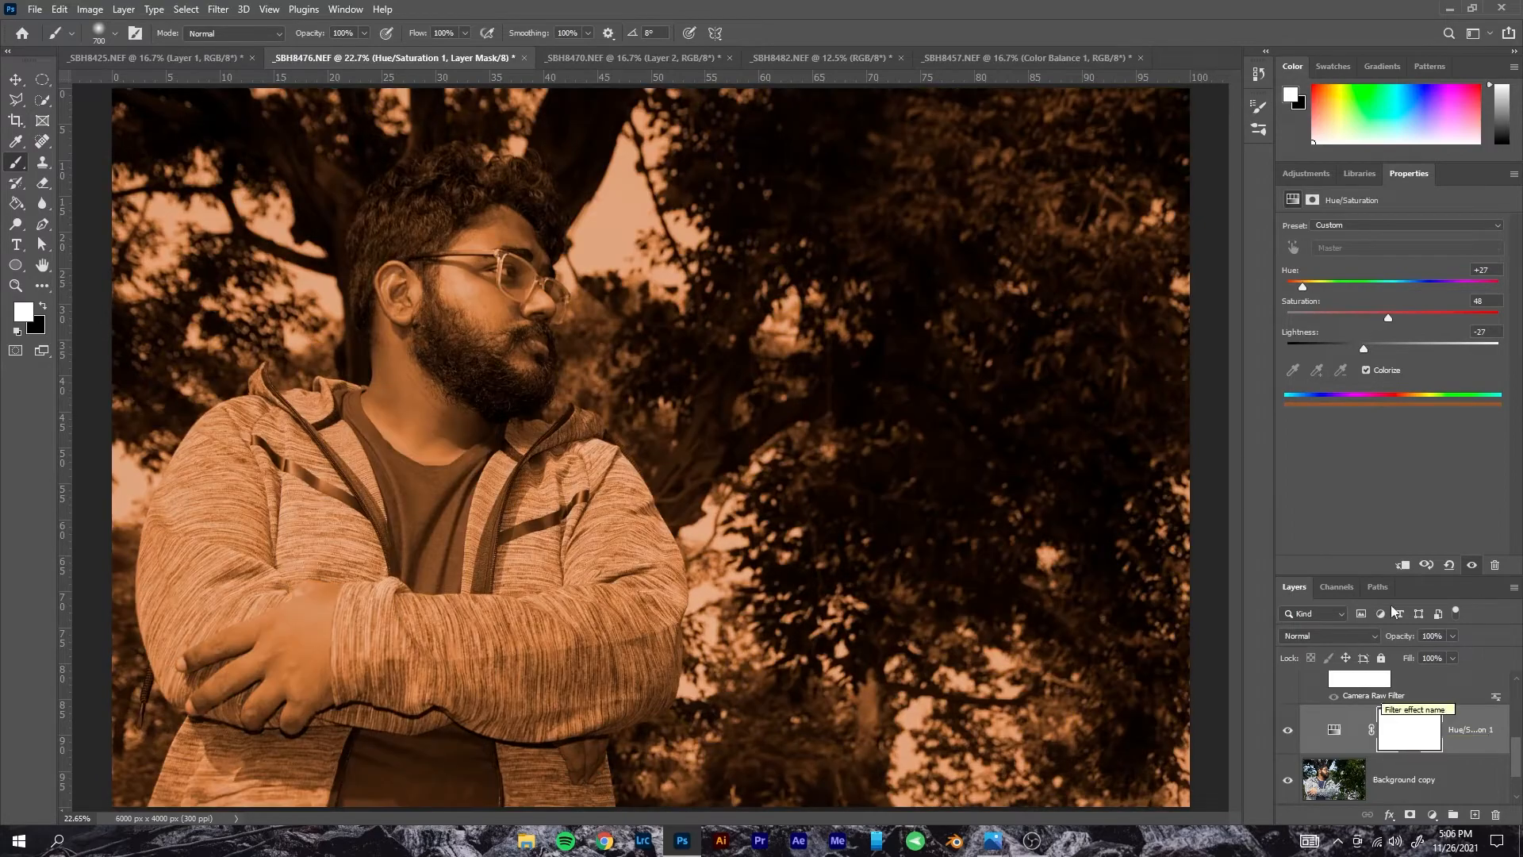
left_click_drag(1354, 345, 1294, 357)
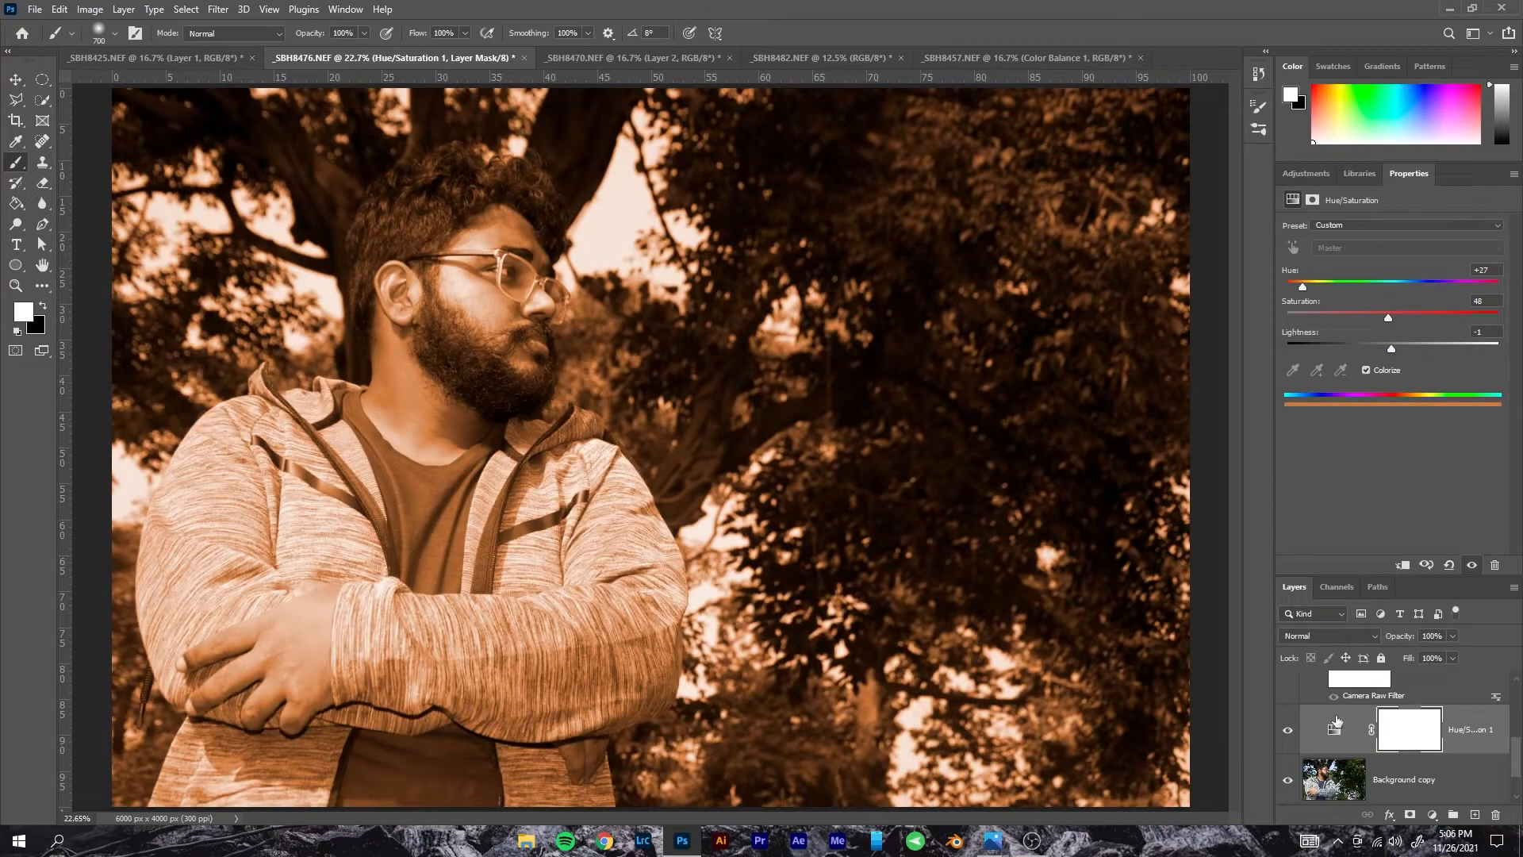
- Delete the Hue/Saturation adjustment layer
key("Delete")
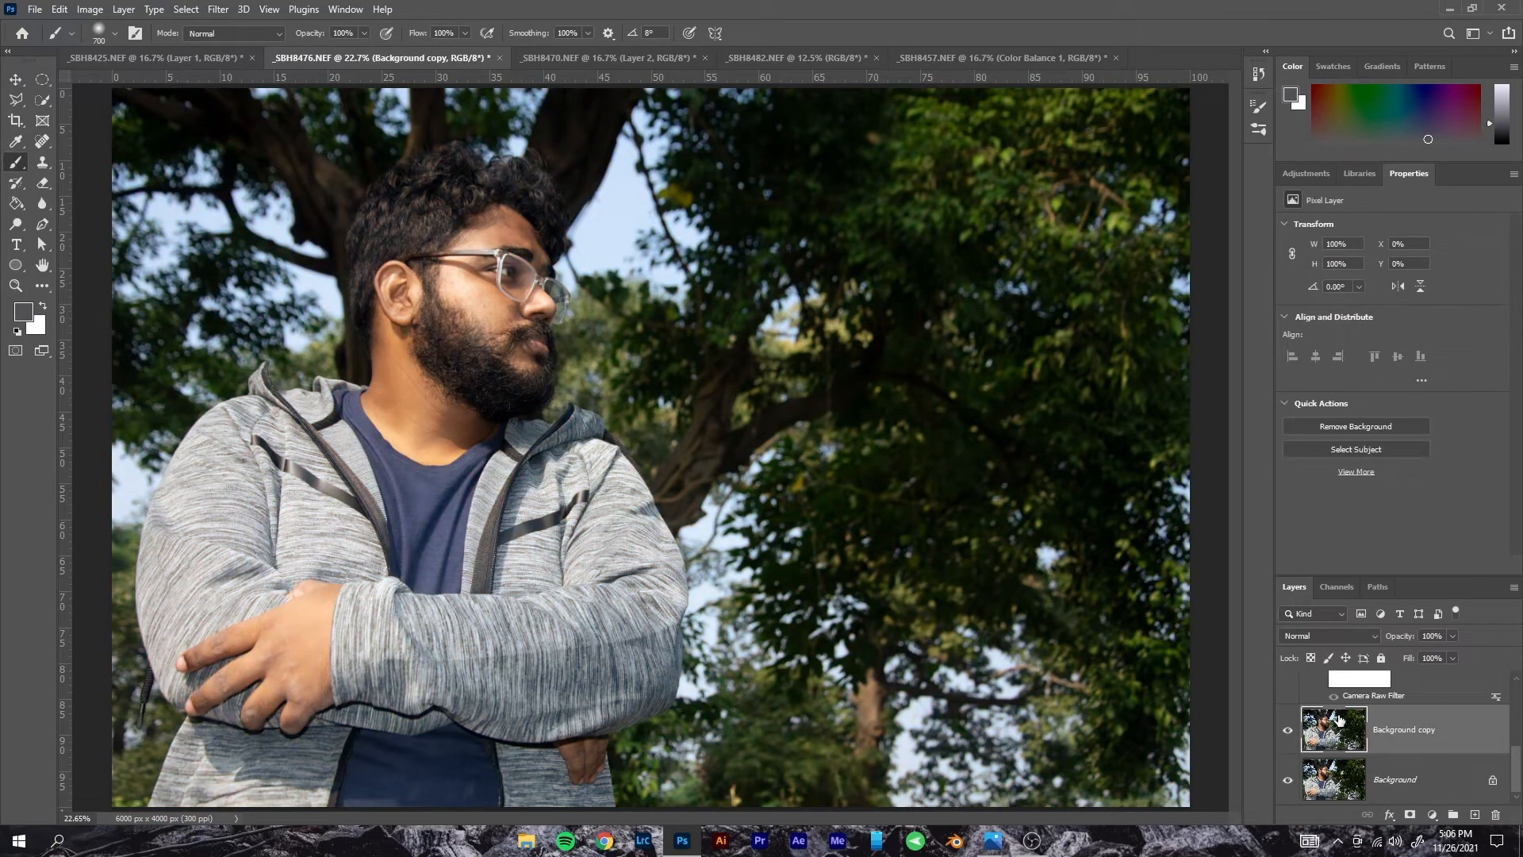
- Add a Color Balance adjustment layer and shift its Shadows toward cyan, to -72
left_click(1433, 814)
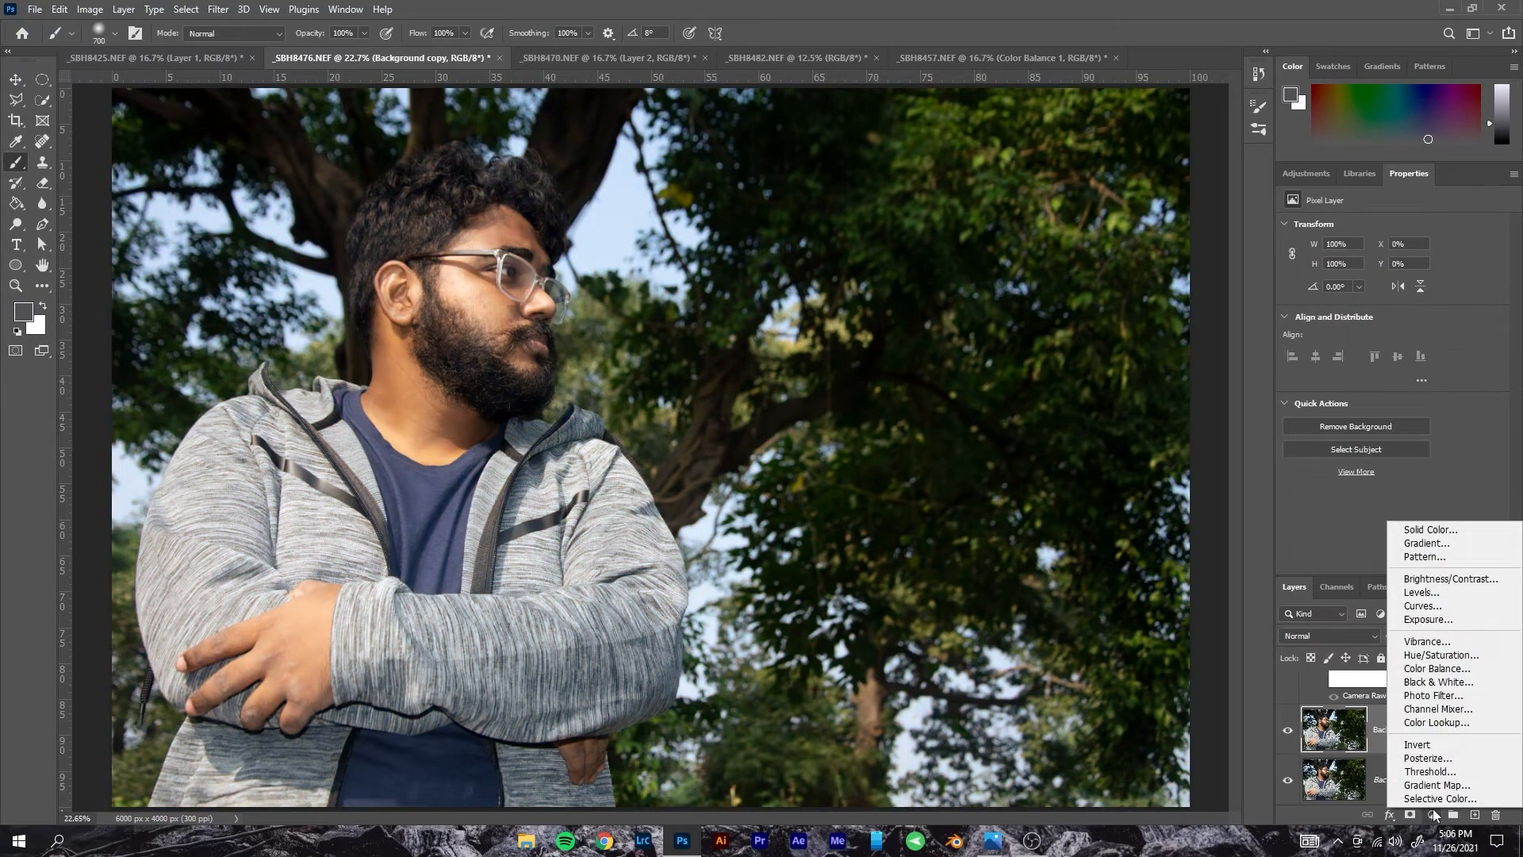
left_click(1438, 669)
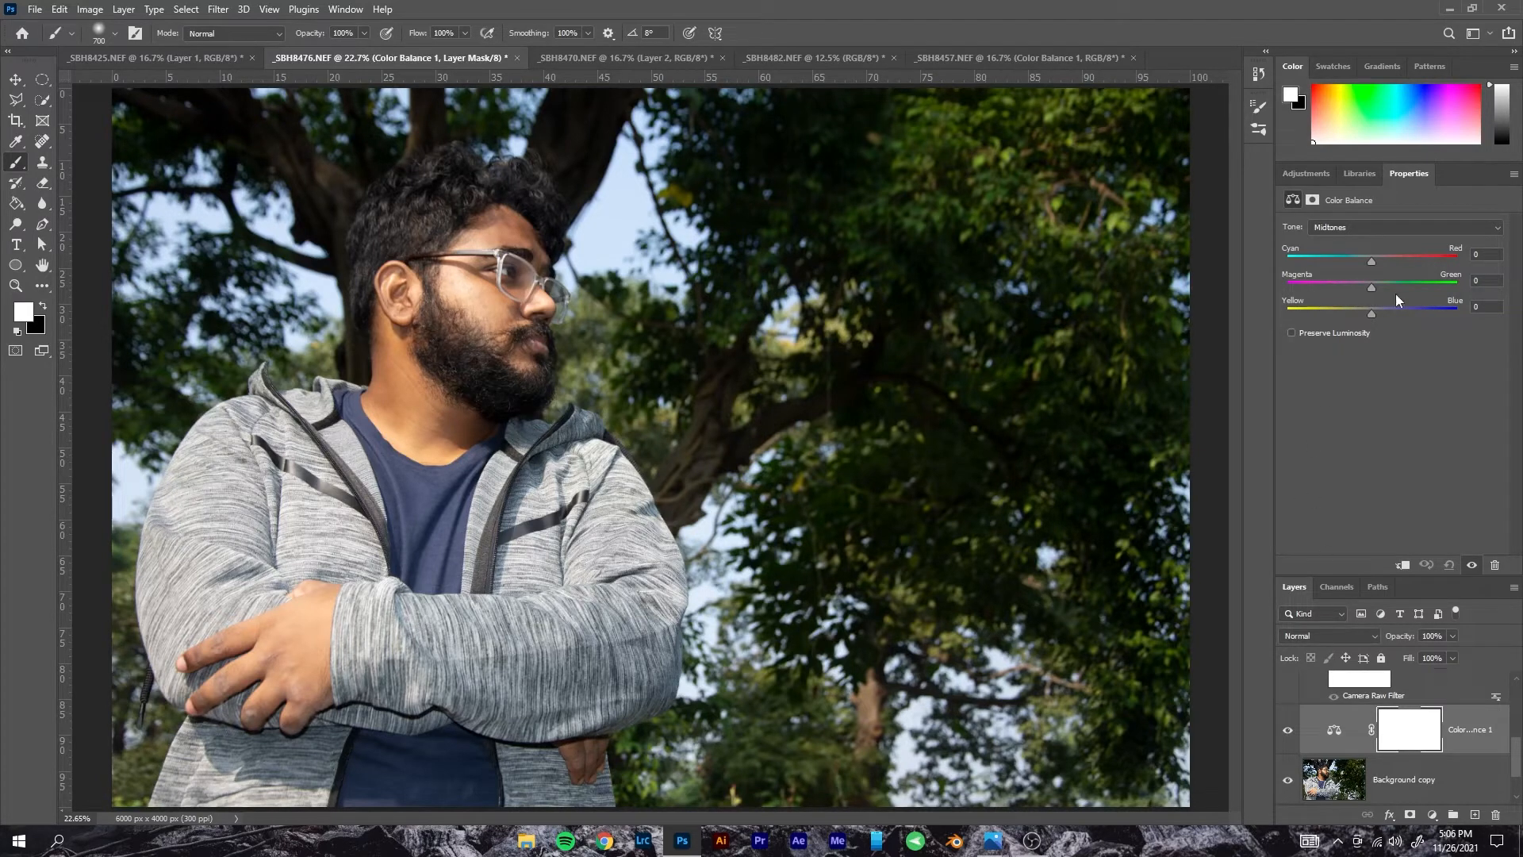
left_click(1323, 227)
left_click(1322, 239)
left_click(1330, 228)
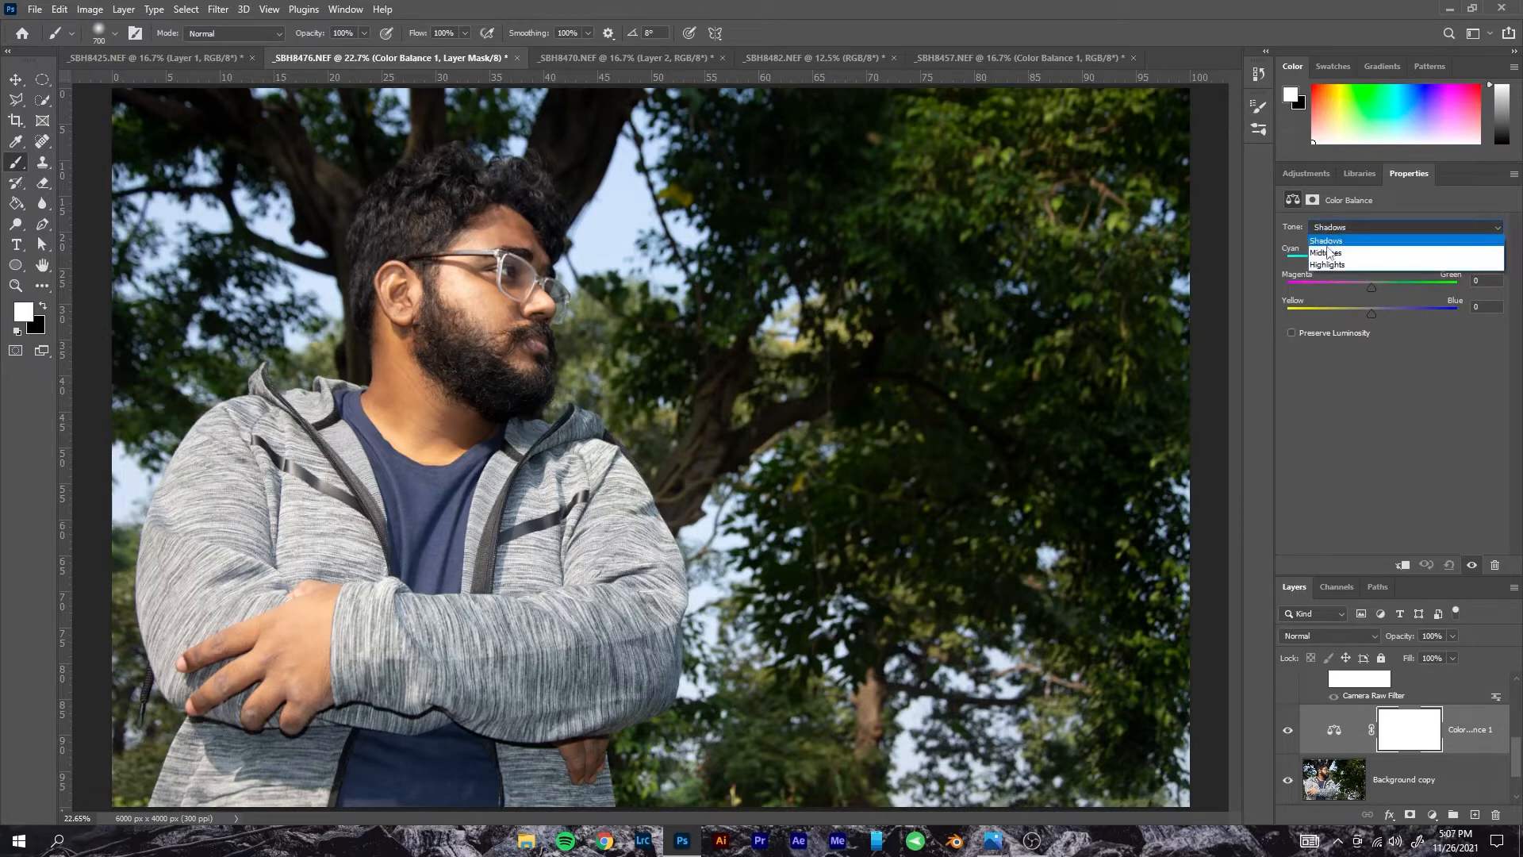
left_click(1332, 236)
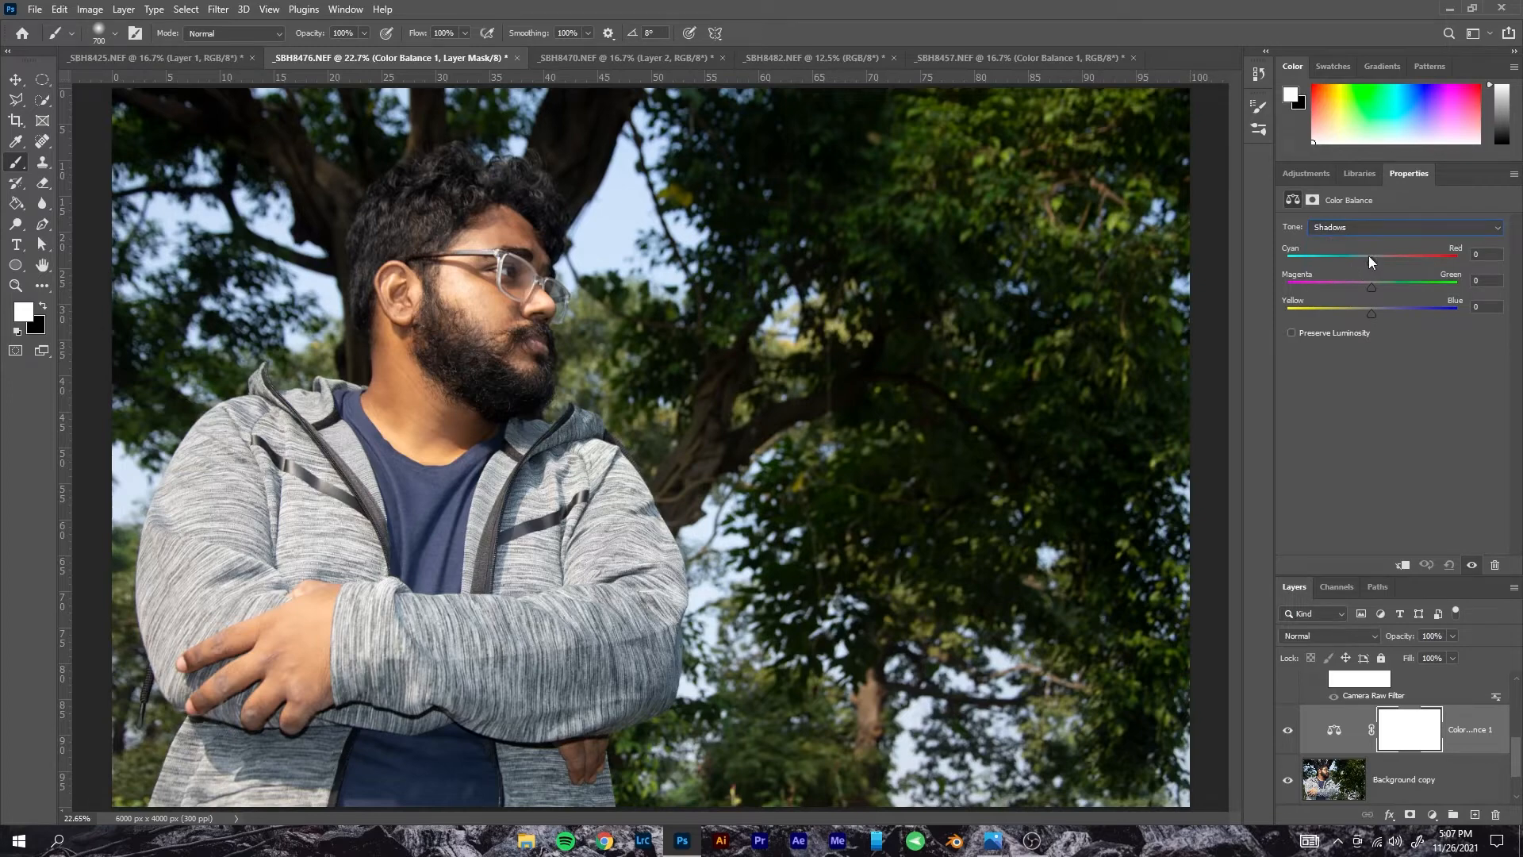
left_click_drag(1371, 264, 1308, 265)
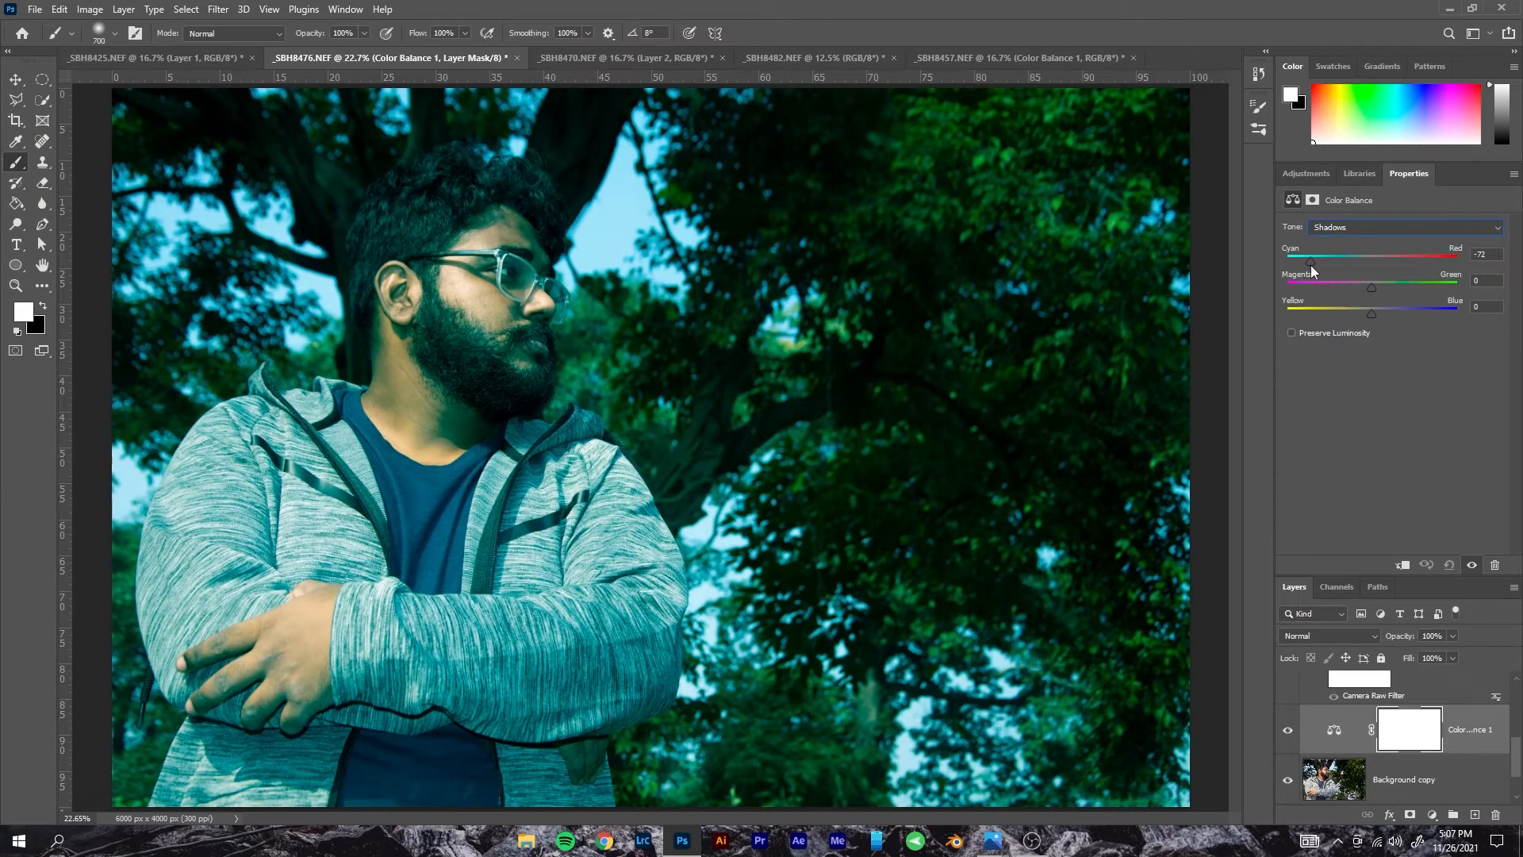
- Set the Color Balance Highlights to Cyan-Red +34, Magenta-Green -49 and Yellow-Blue -79
left_click(1388, 229)
left_click(1368, 261)
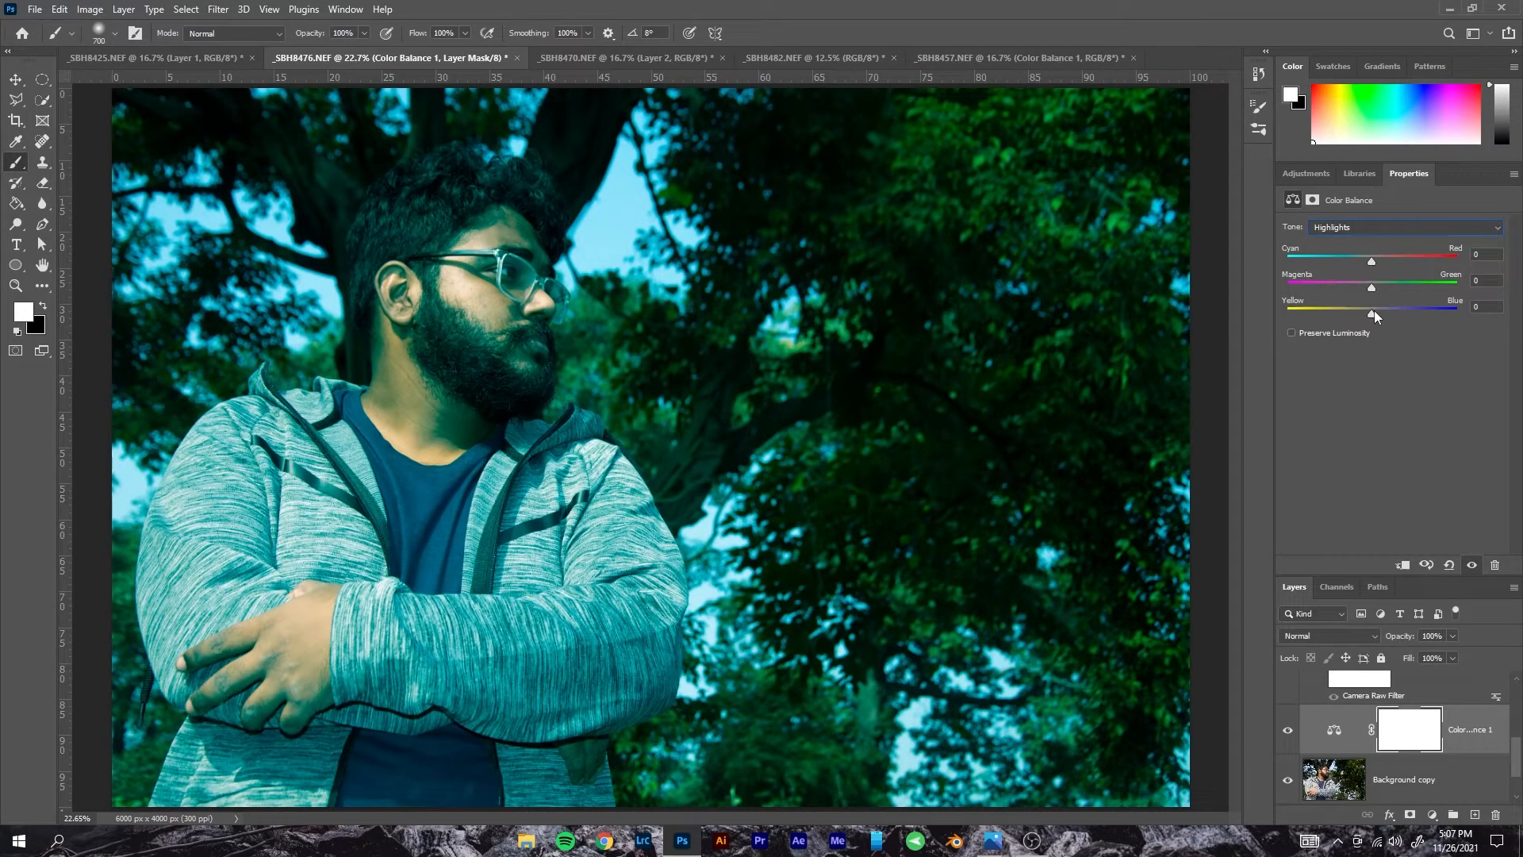
left_click_drag(1372, 260, 1414, 256)
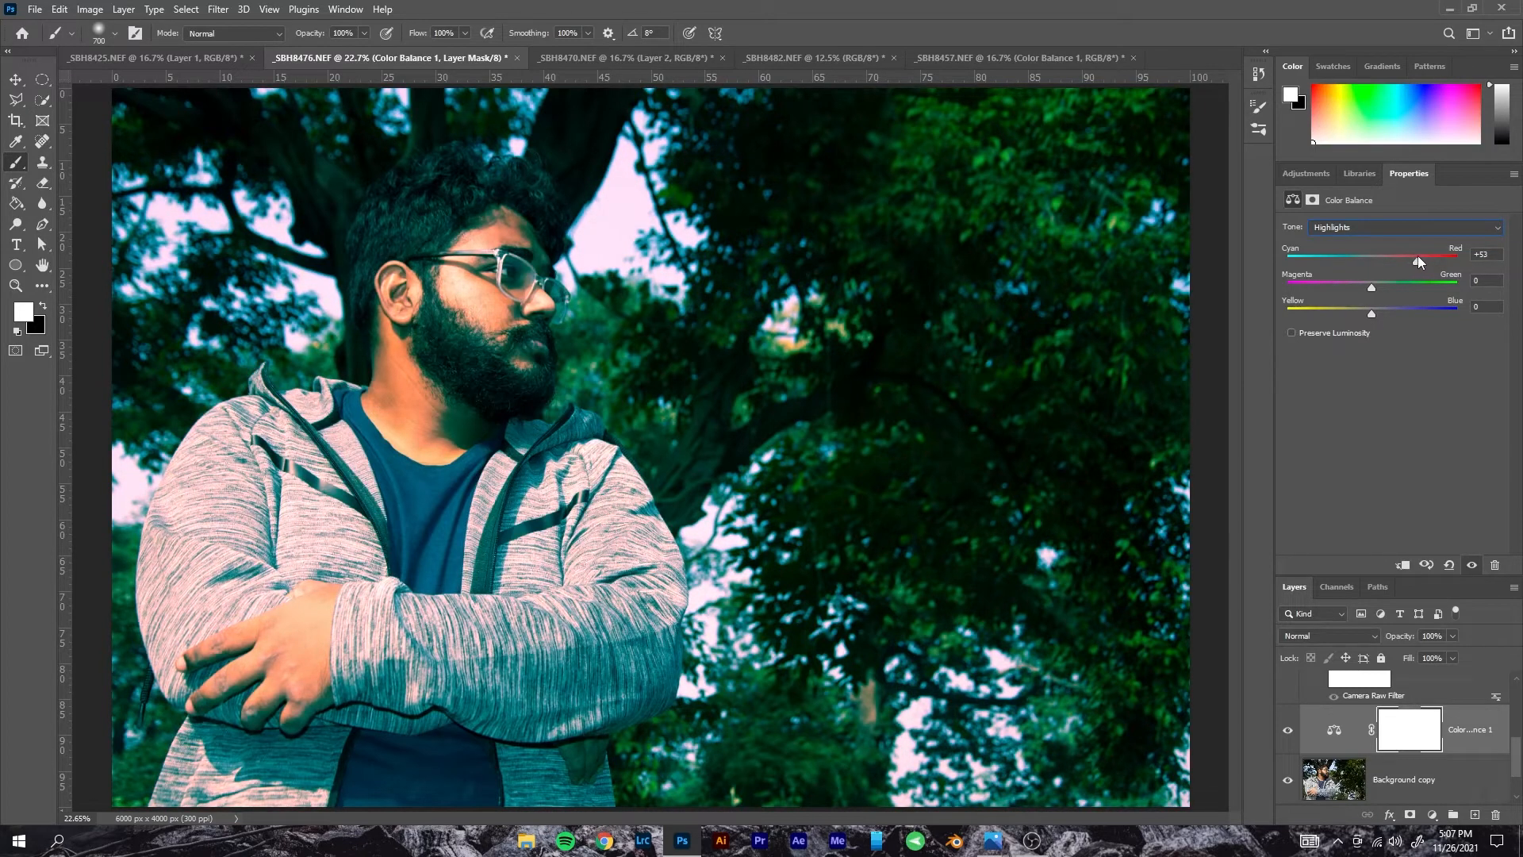
left_click_drag(1372, 313, 1379, 259)
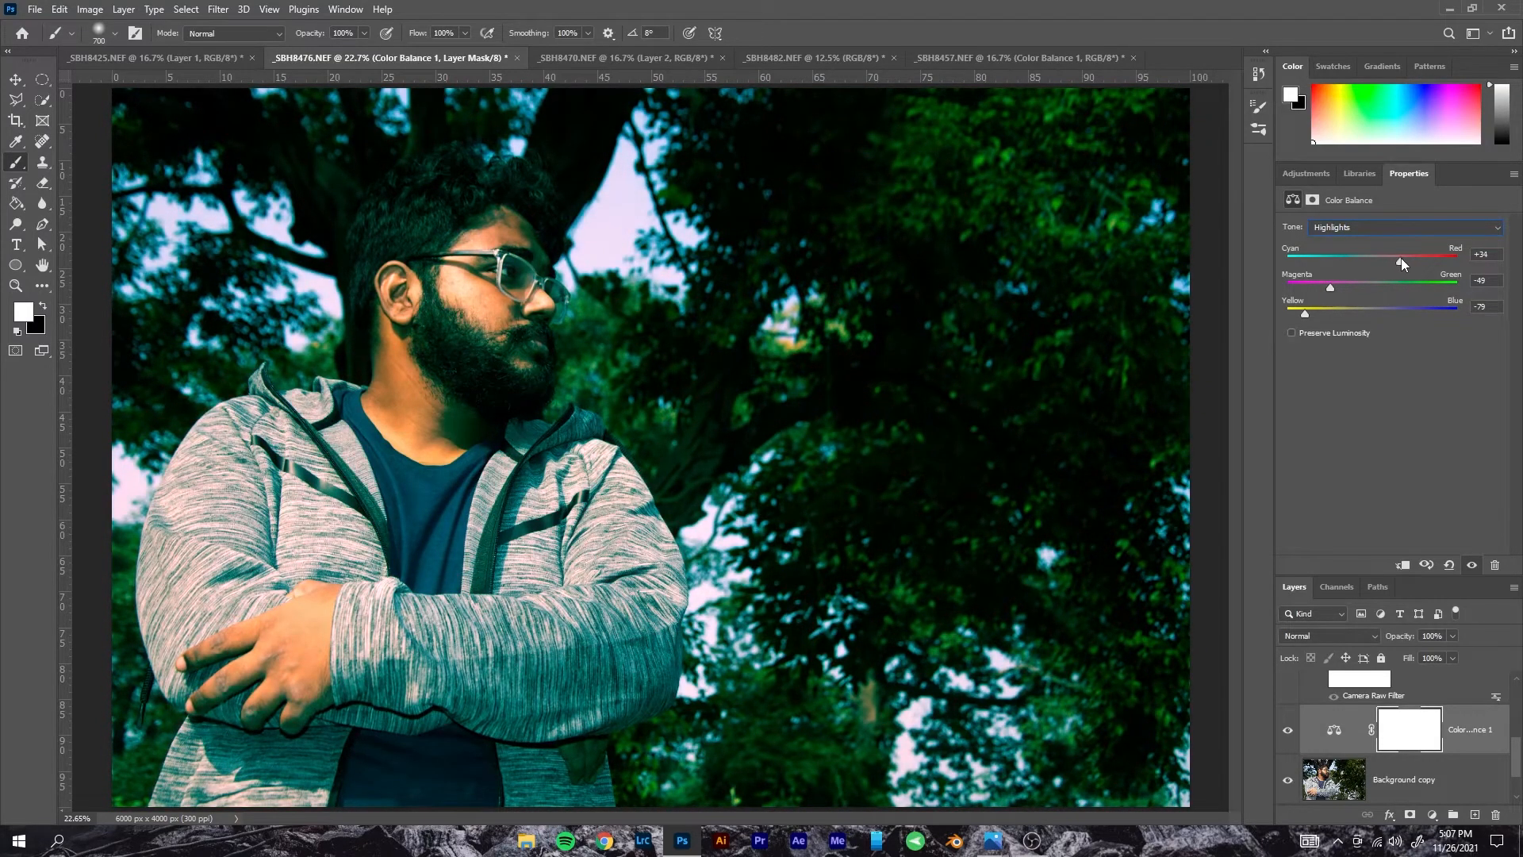
- Set the Shadows' Cyan-Red balance to -100 and vary their Magenta-Green and Yellow-Blue balance
left_click(1371, 228)
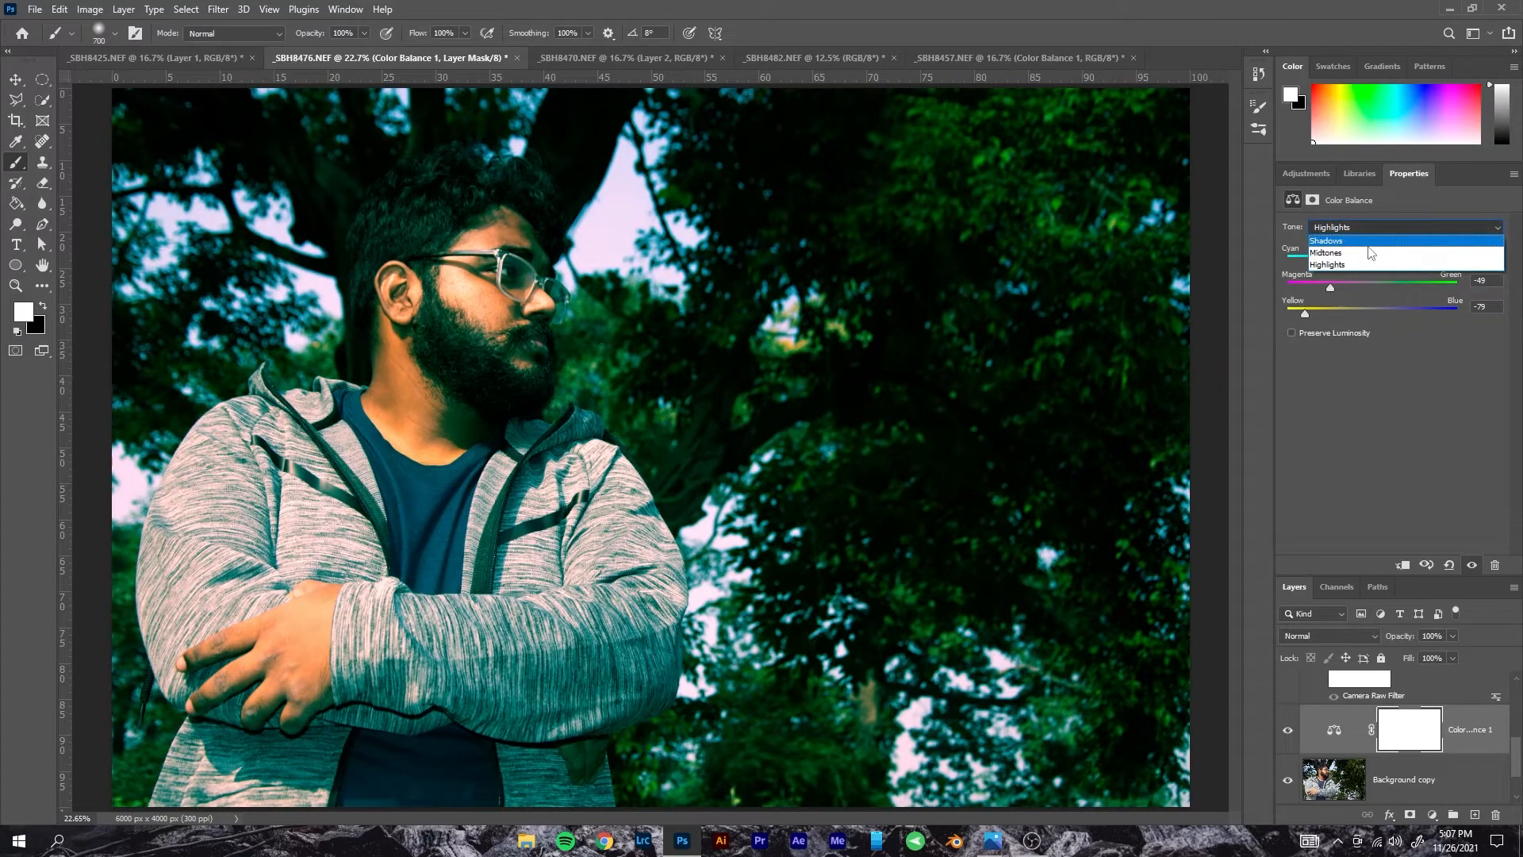
left_click(1348, 241)
left_click_drag(1308, 262, 1264, 259)
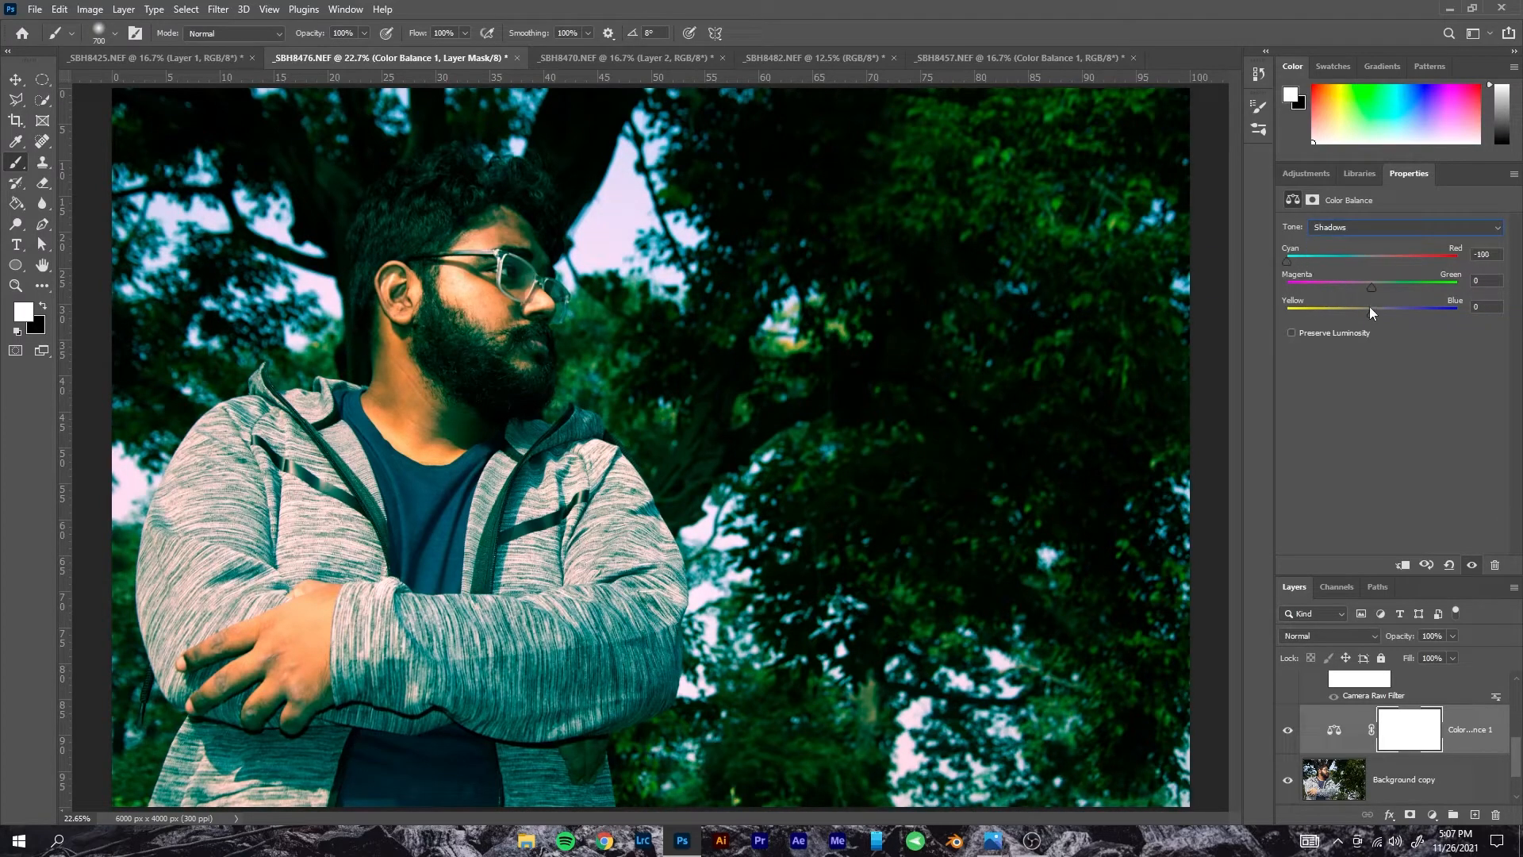
left_click_drag(1369, 287, 1415, 314)
- Shift the Color Balance Highlights further toward red, to +59
left_click(1373, 227)
left_click(1360, 264)
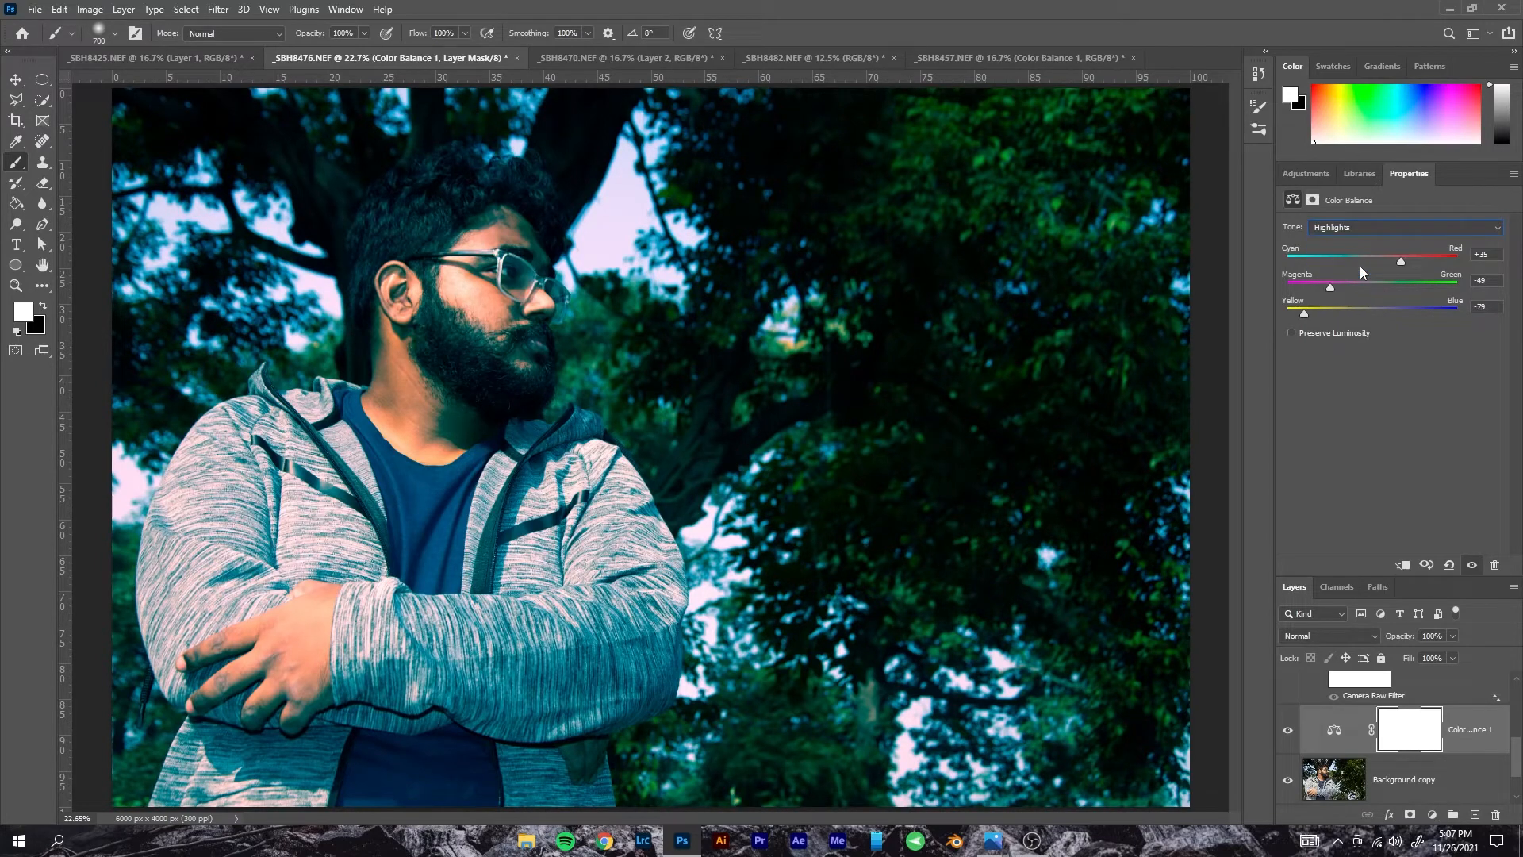
left_click_drag(1412, 257, 1425, 256)
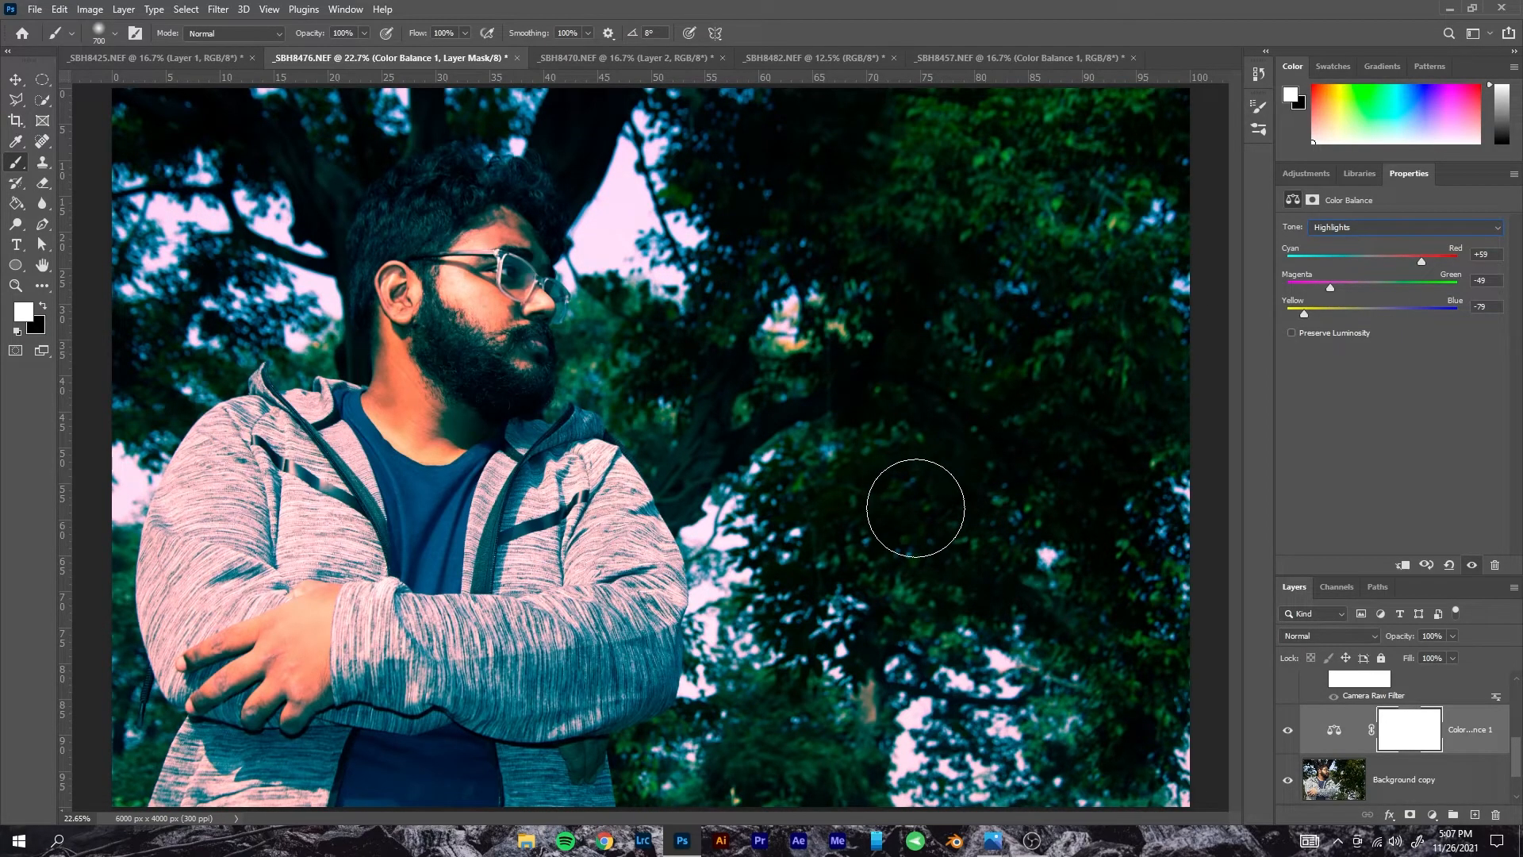
- Turn Preserve Luminosity on and back off, and delete the Color Balance adjustment layer
left_click(1290, 334)
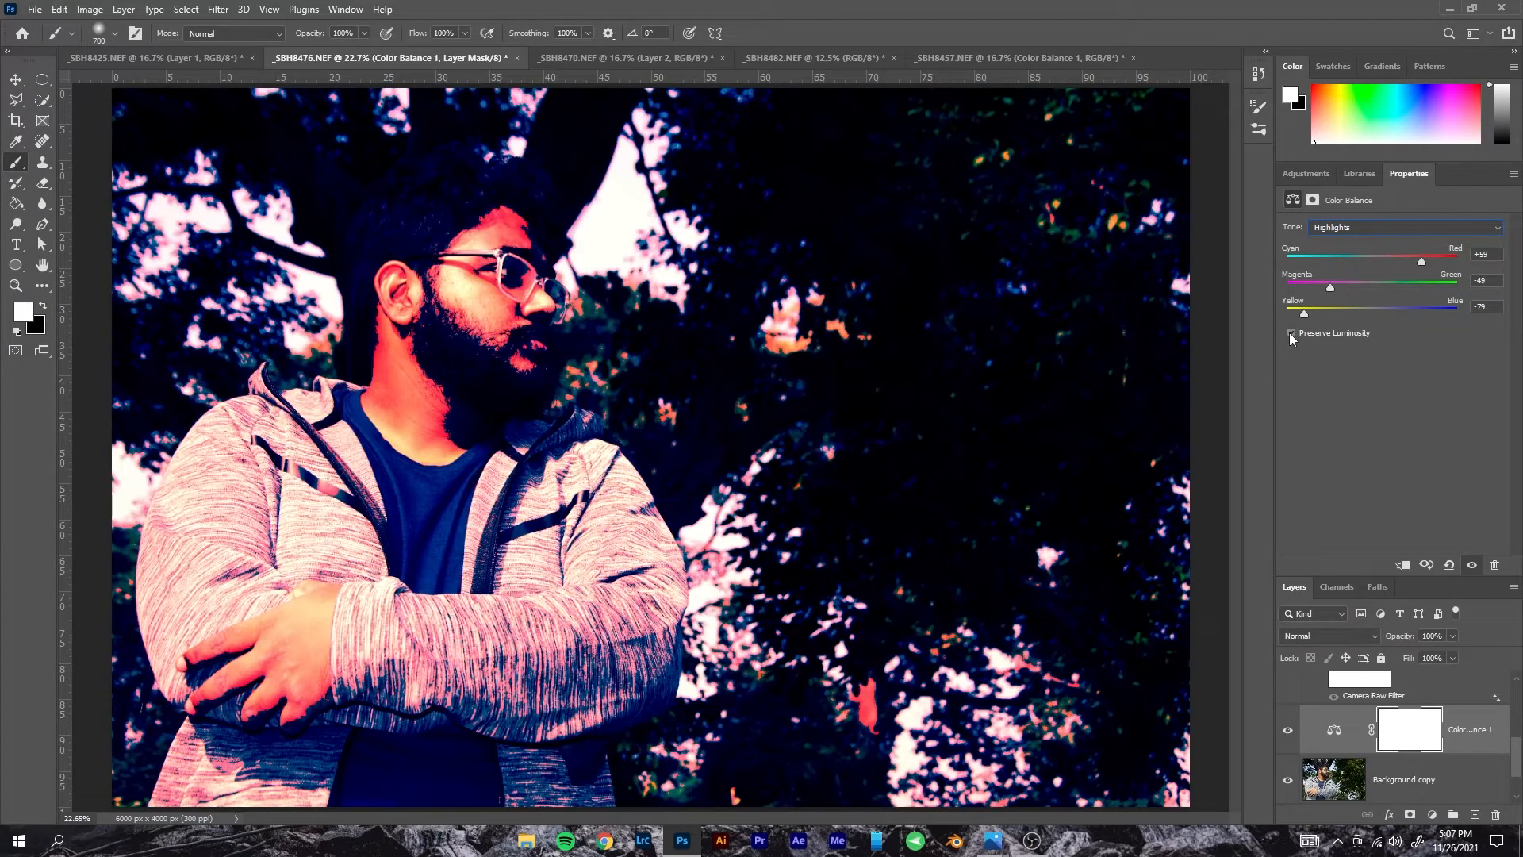
left_click(1290, 333)
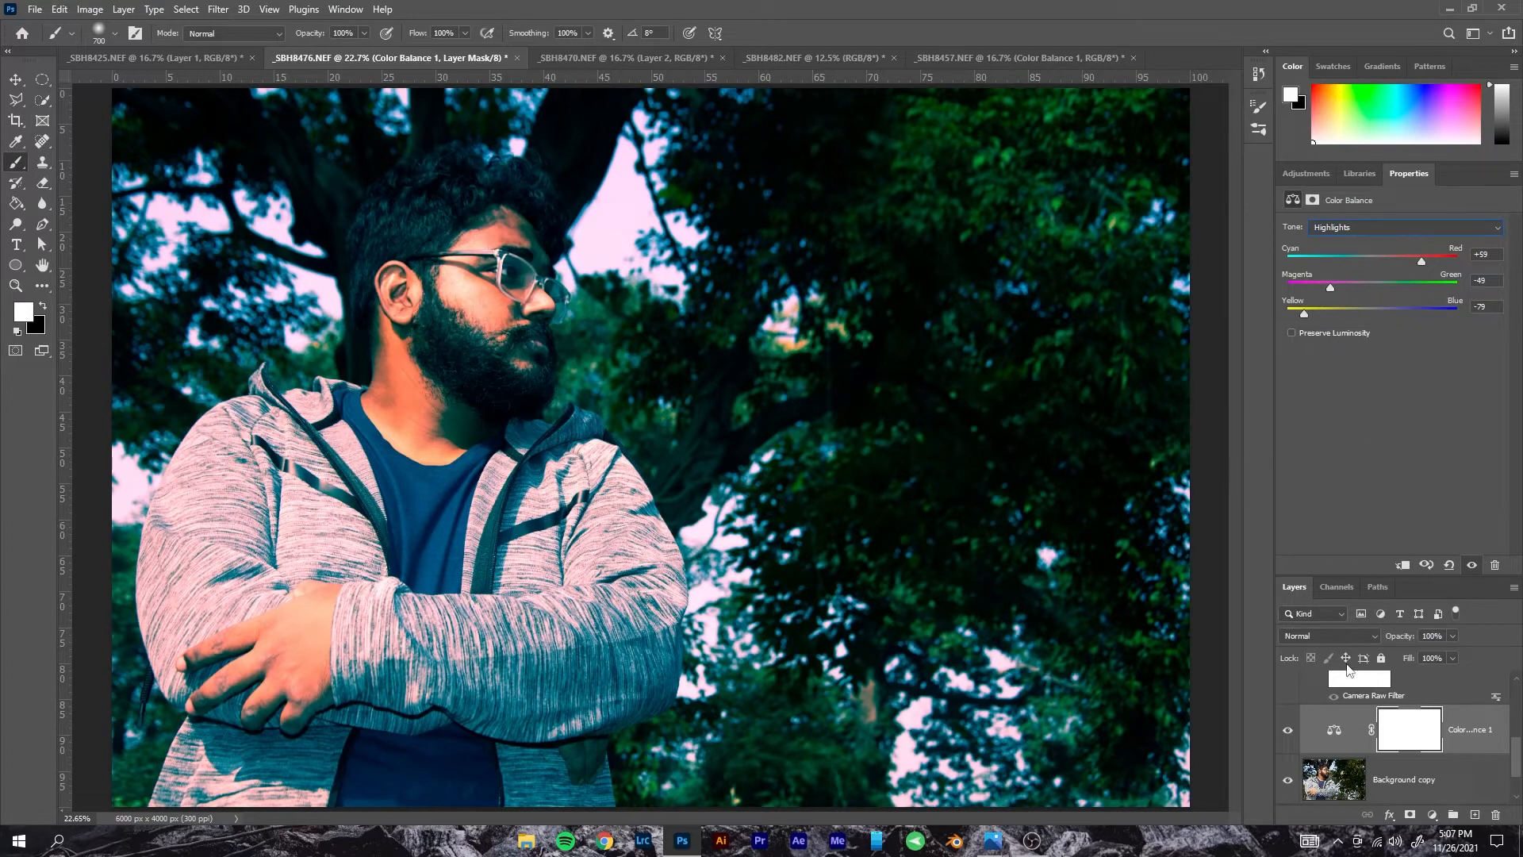
left_click(1321, 724)
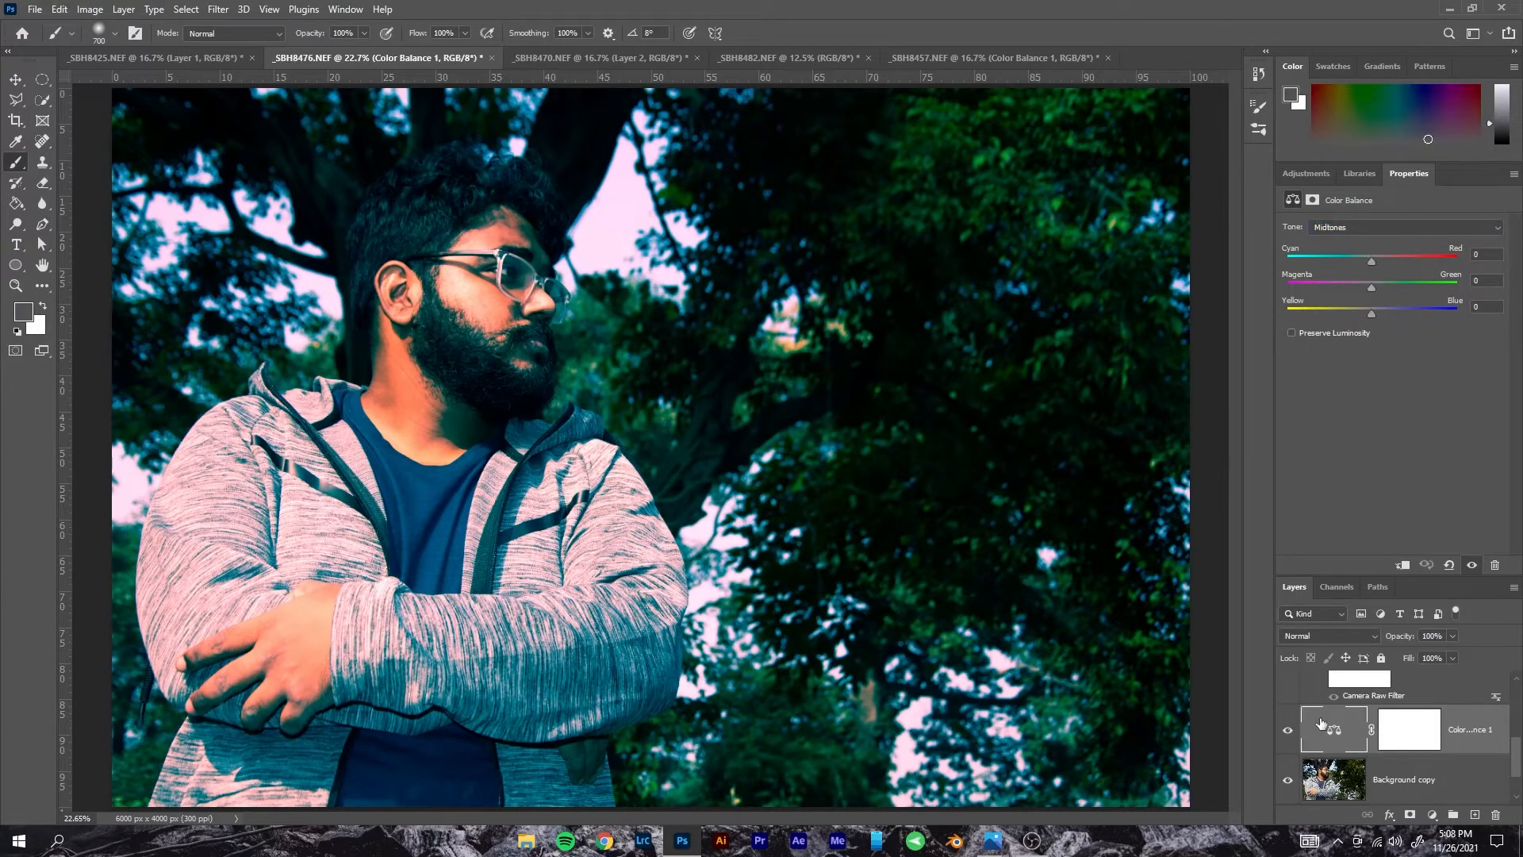
key("Delete")
- Add a Black & White adjustment layer and set Reds to -39, Yellows to 32, Greens to -200 and Cyans to -200
left_click(1432, 815)
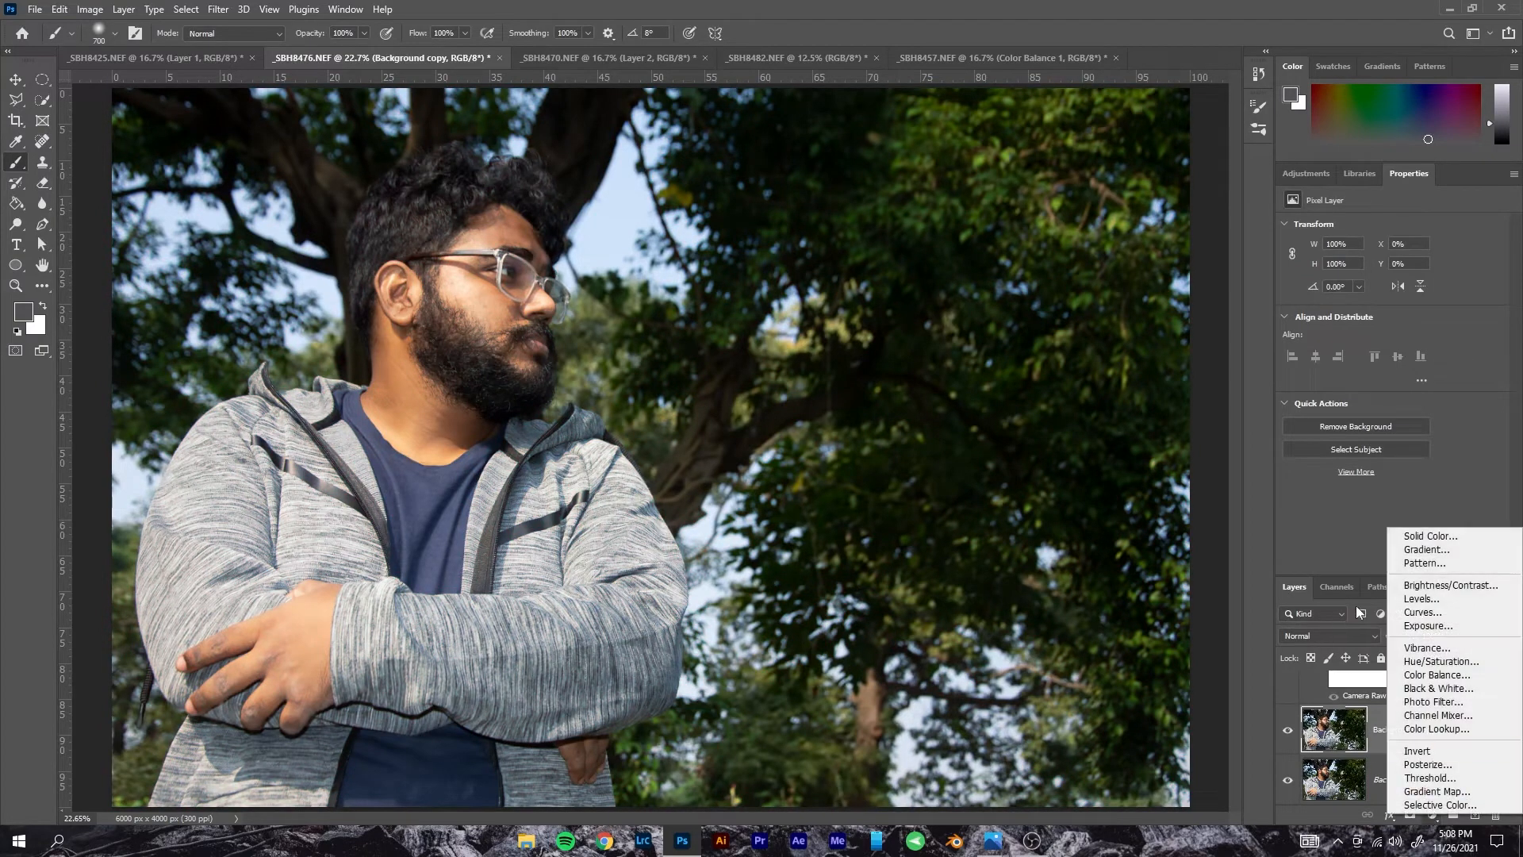
left_click(1421, 689)
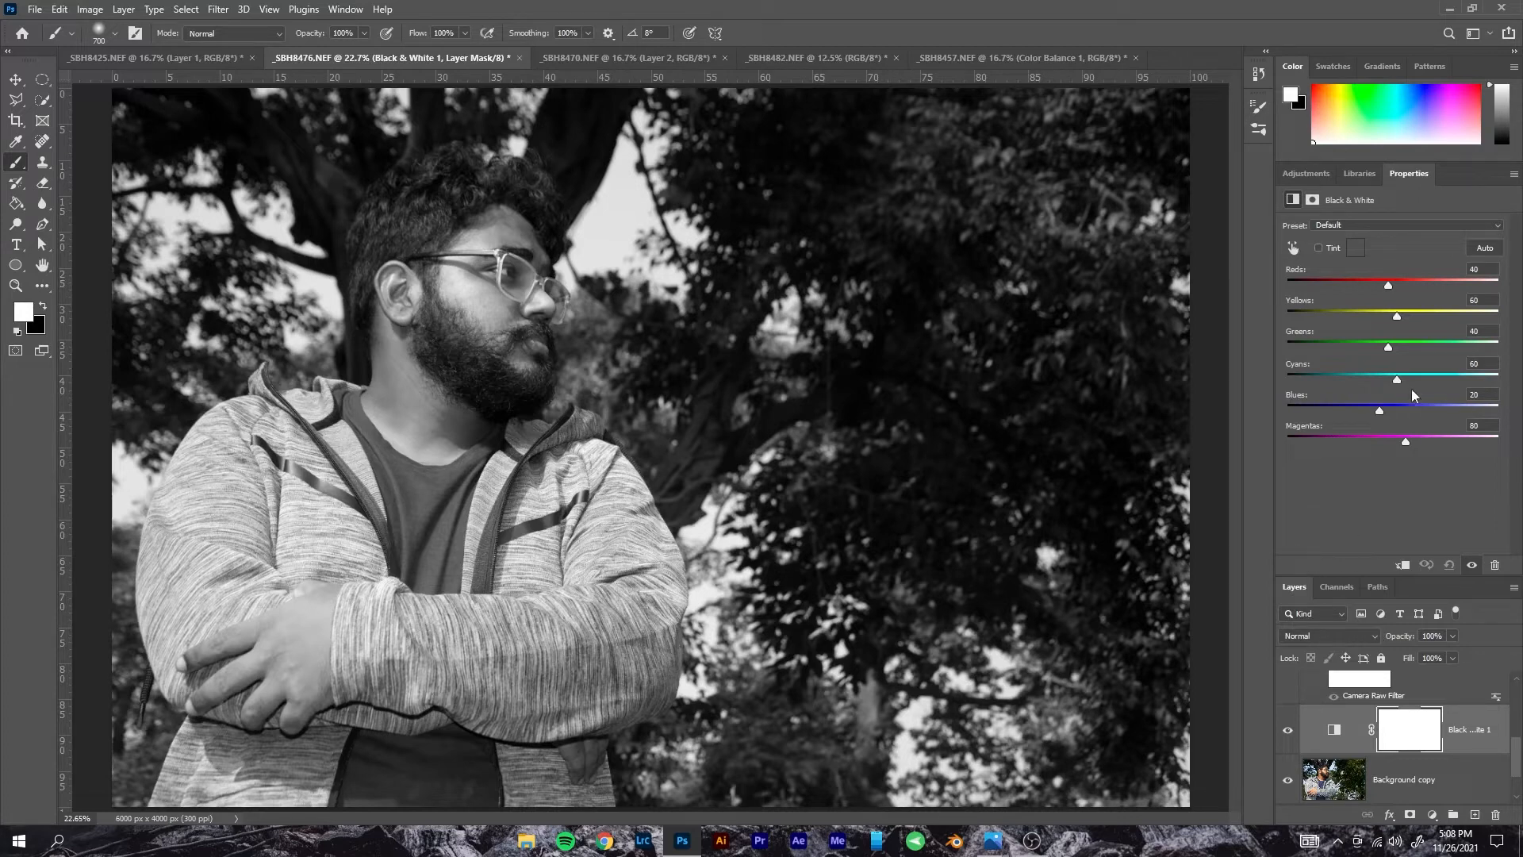
left_click_drag(1390, 344, 1305, 346)
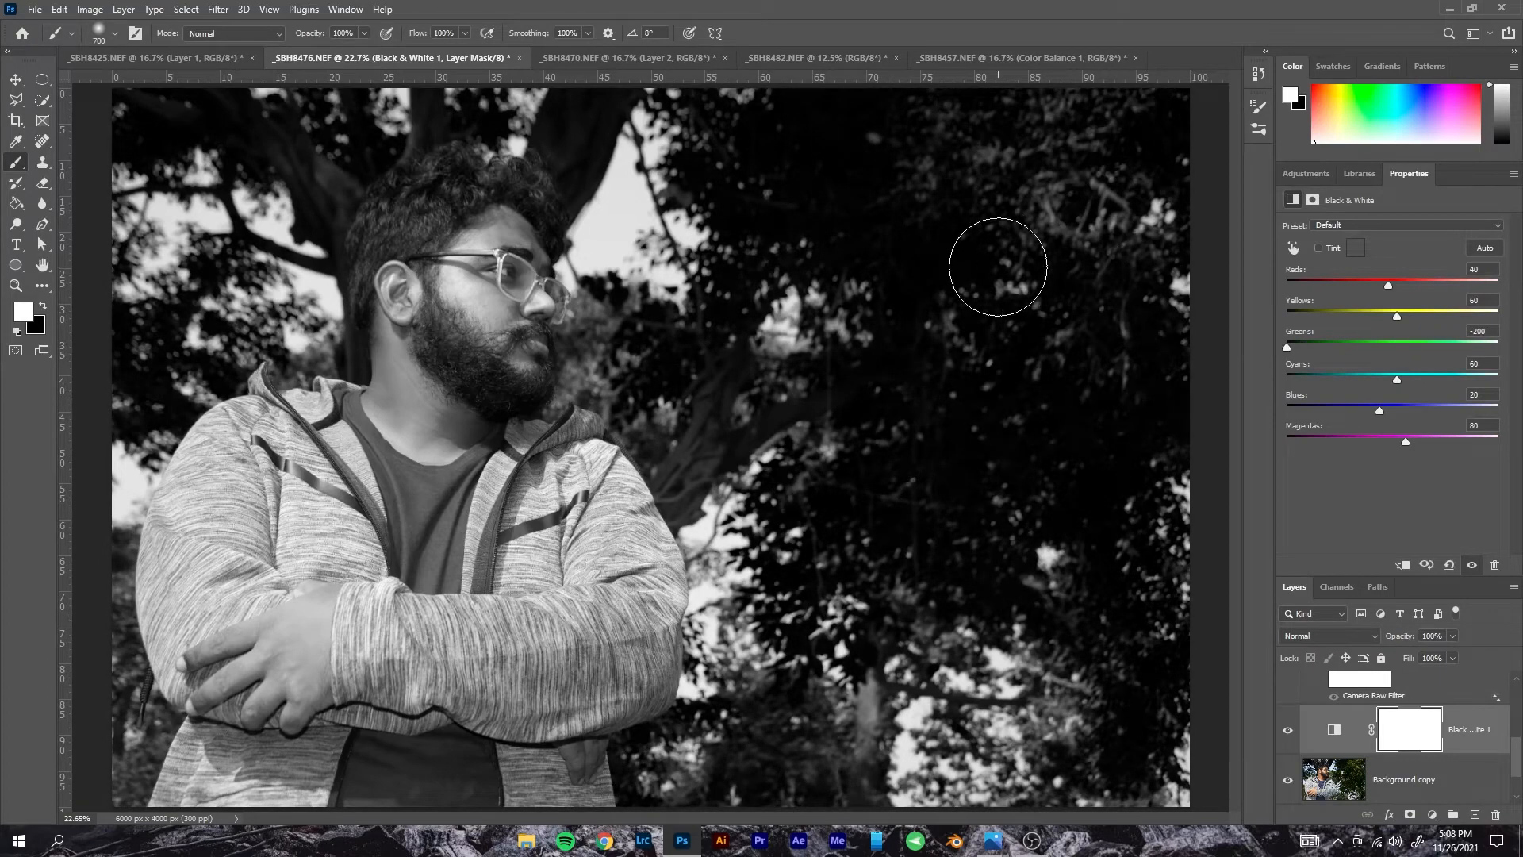
left_click_drag(1289, 344, 1255, 341)
left_click_drag(1397, 315, 1355, 285)
left_click_drag(1398, 377, 1270, 381)
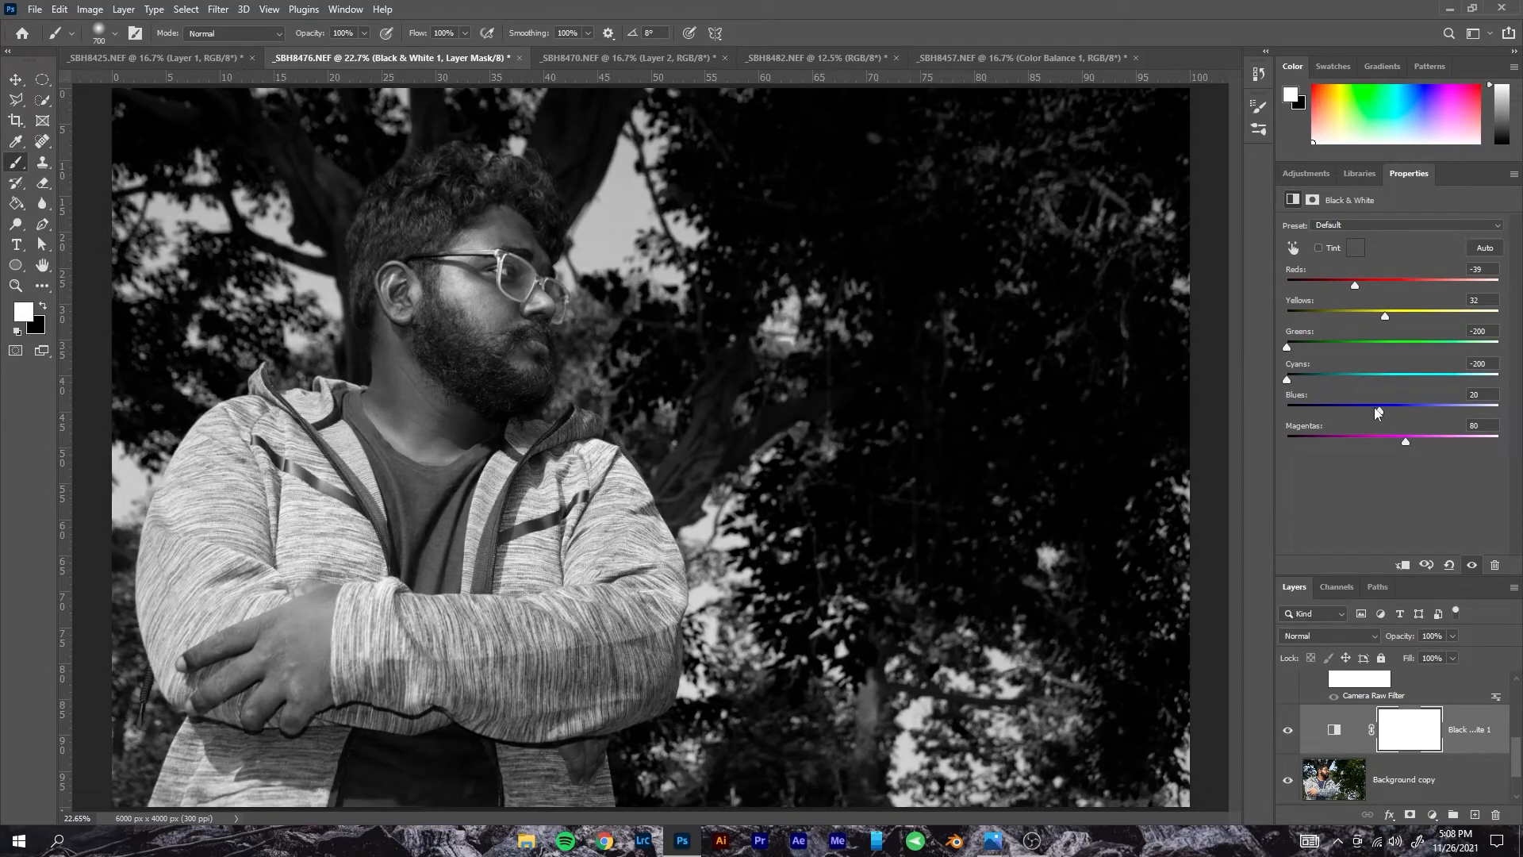
- Lower Blues, Magentas, Yellows and Reds to -200 in the Black & White adjustment
left_click_drag(1380, 411, 1284, 399)
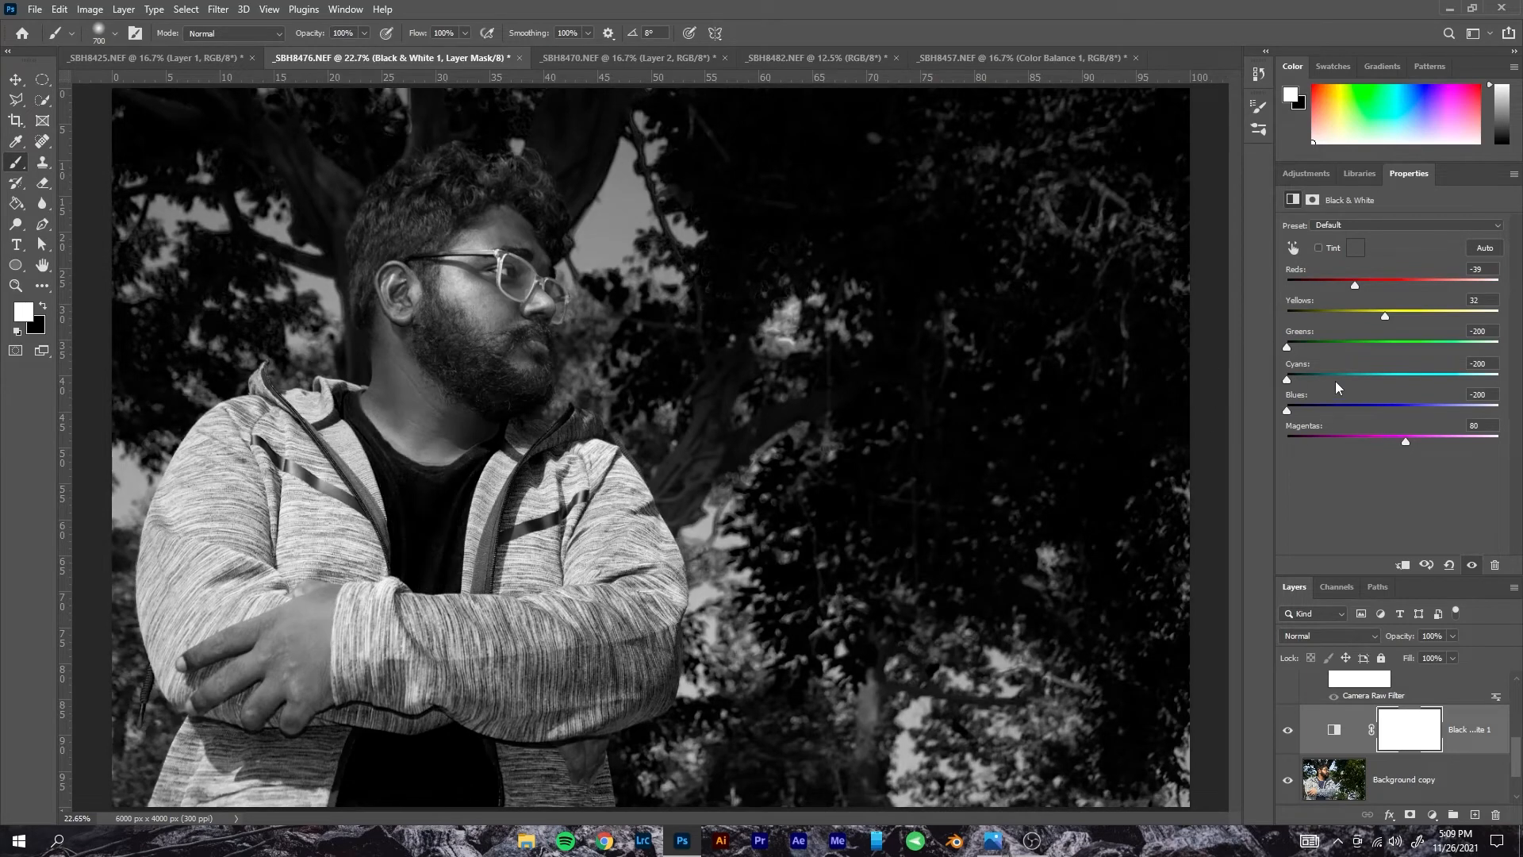
left_click_drag(1406, 442, 1233, 426)
left_click_drag(1377, 314, 1258, 312)
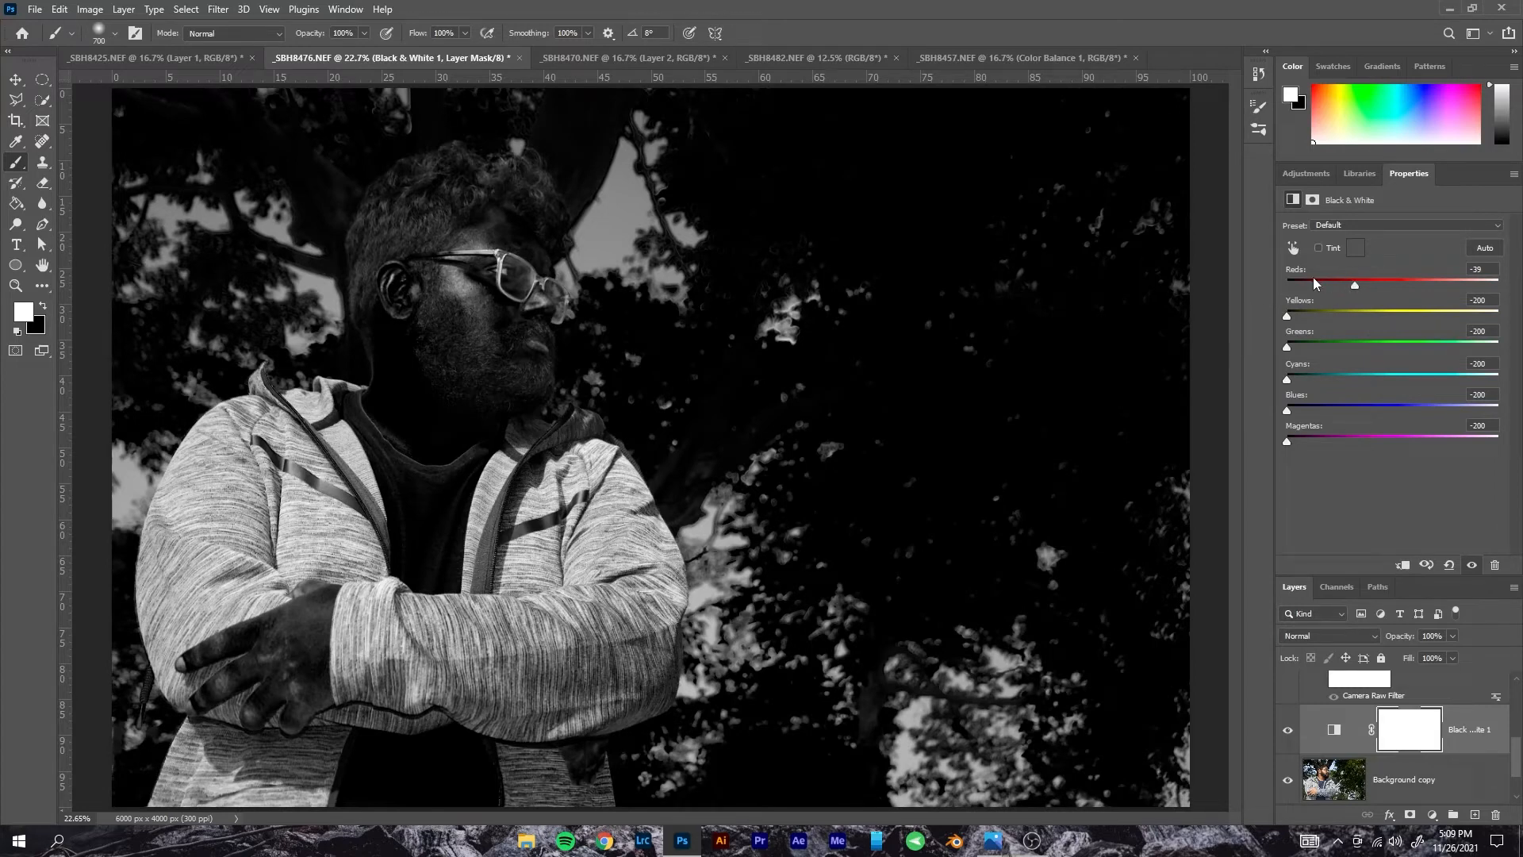
left_click_drag(1353, 284, 1196, 274)
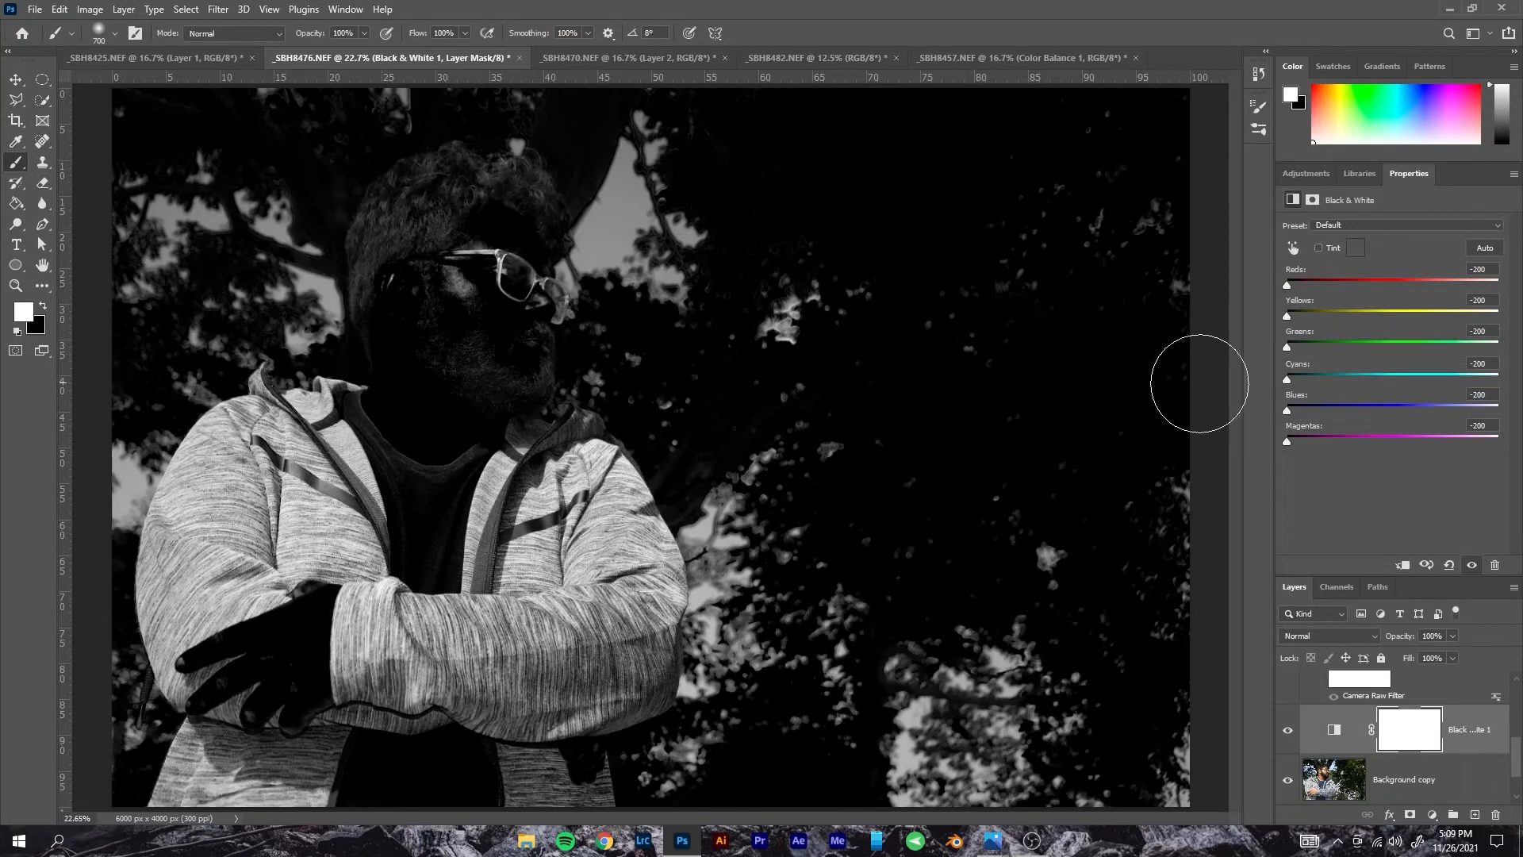
- View the Black & White presets, and enable Tint with a saturated blue, RGB 15, 89, 240
left_click(1336, 224)
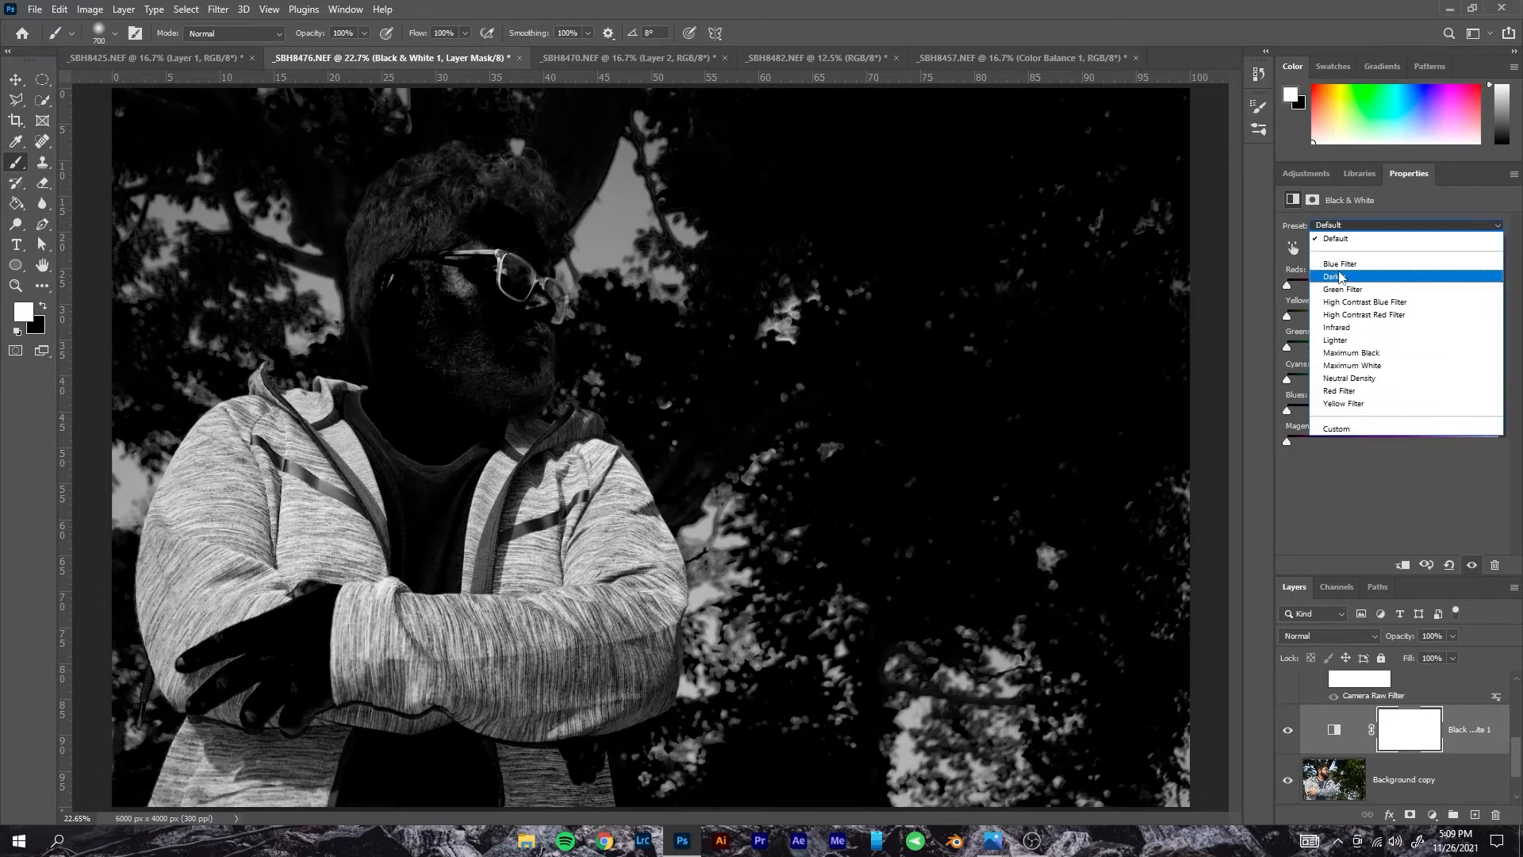
left_click(1340, 454)
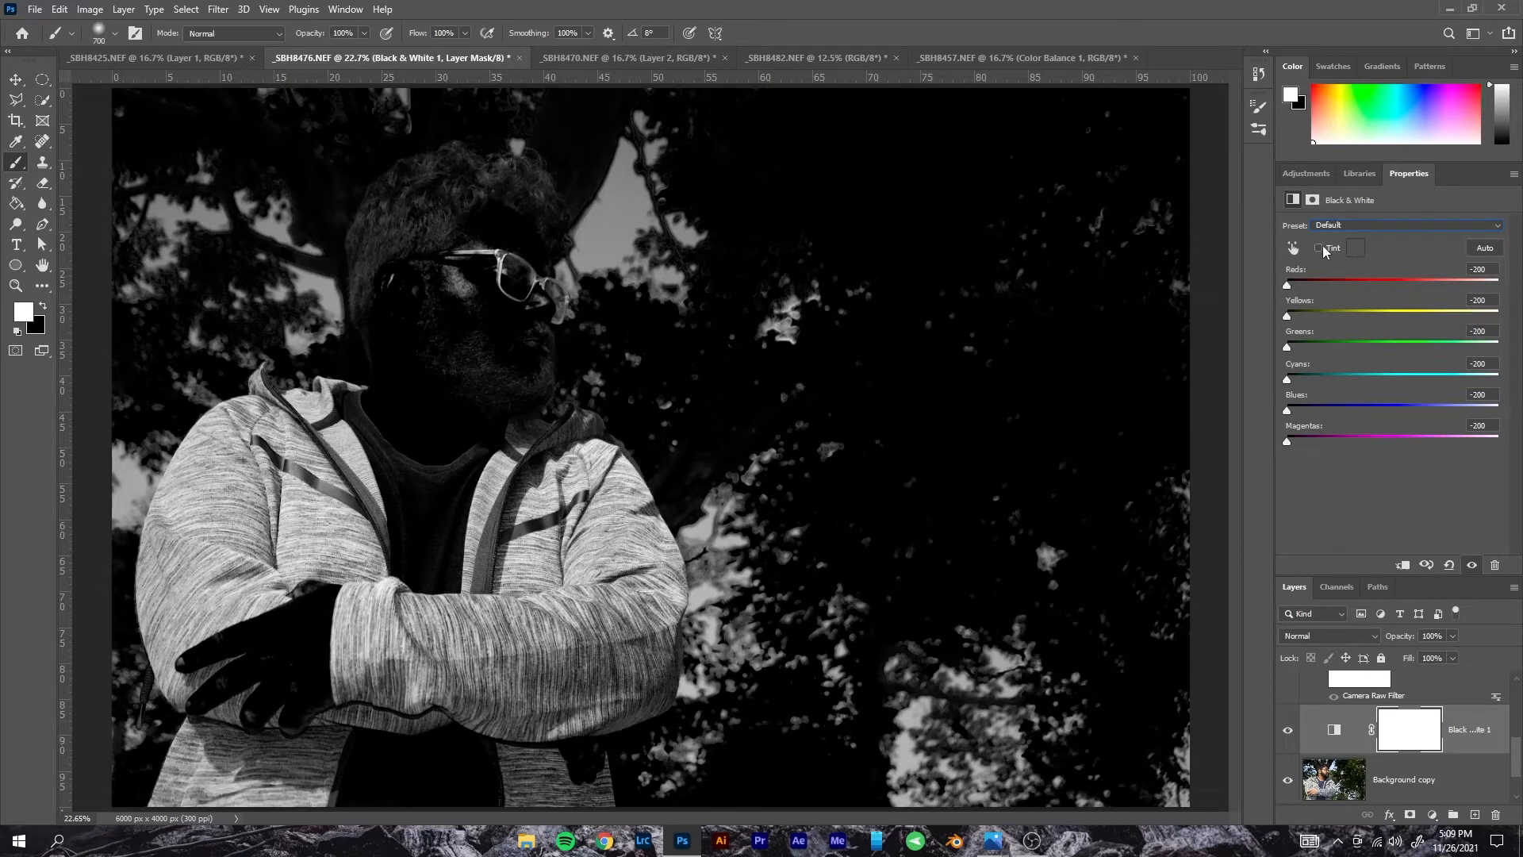
left_click(1357, 249)
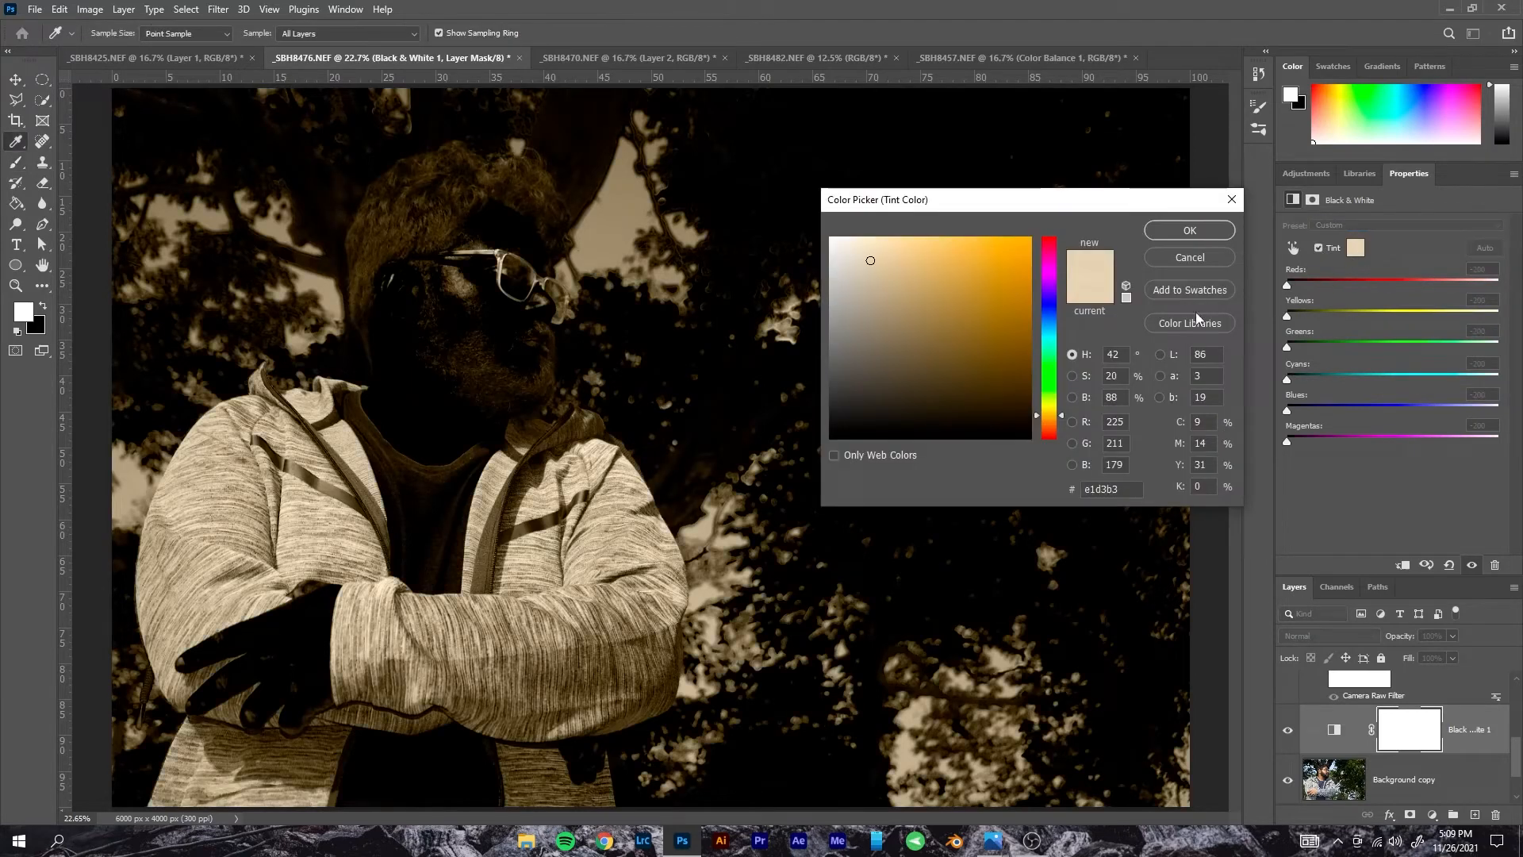
left_click_drag(1048, 301, 1049, 315)
left_click(1020, 249)
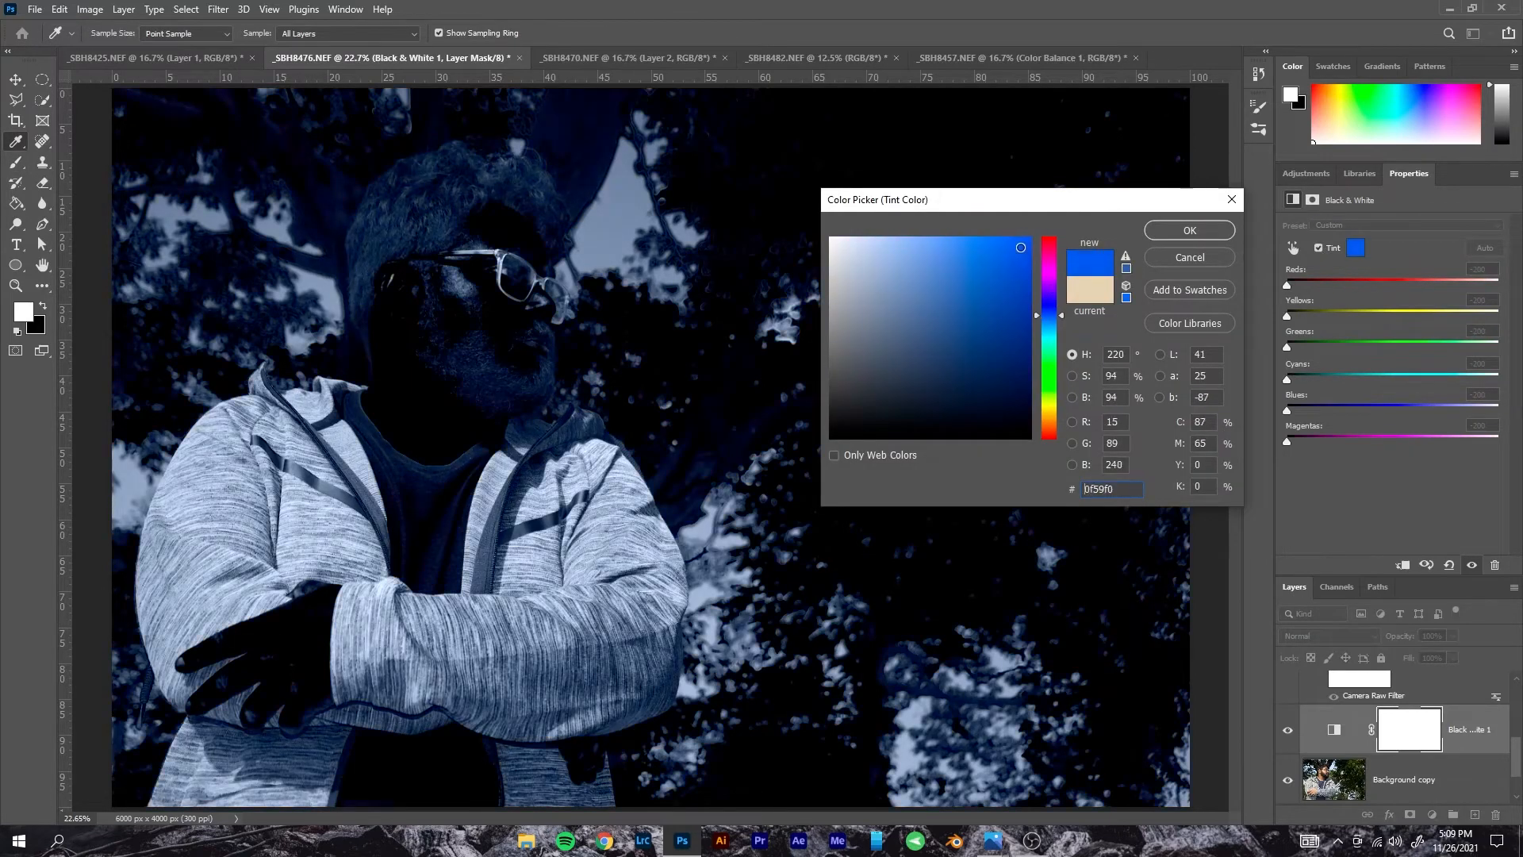
left_click(1187, 231)
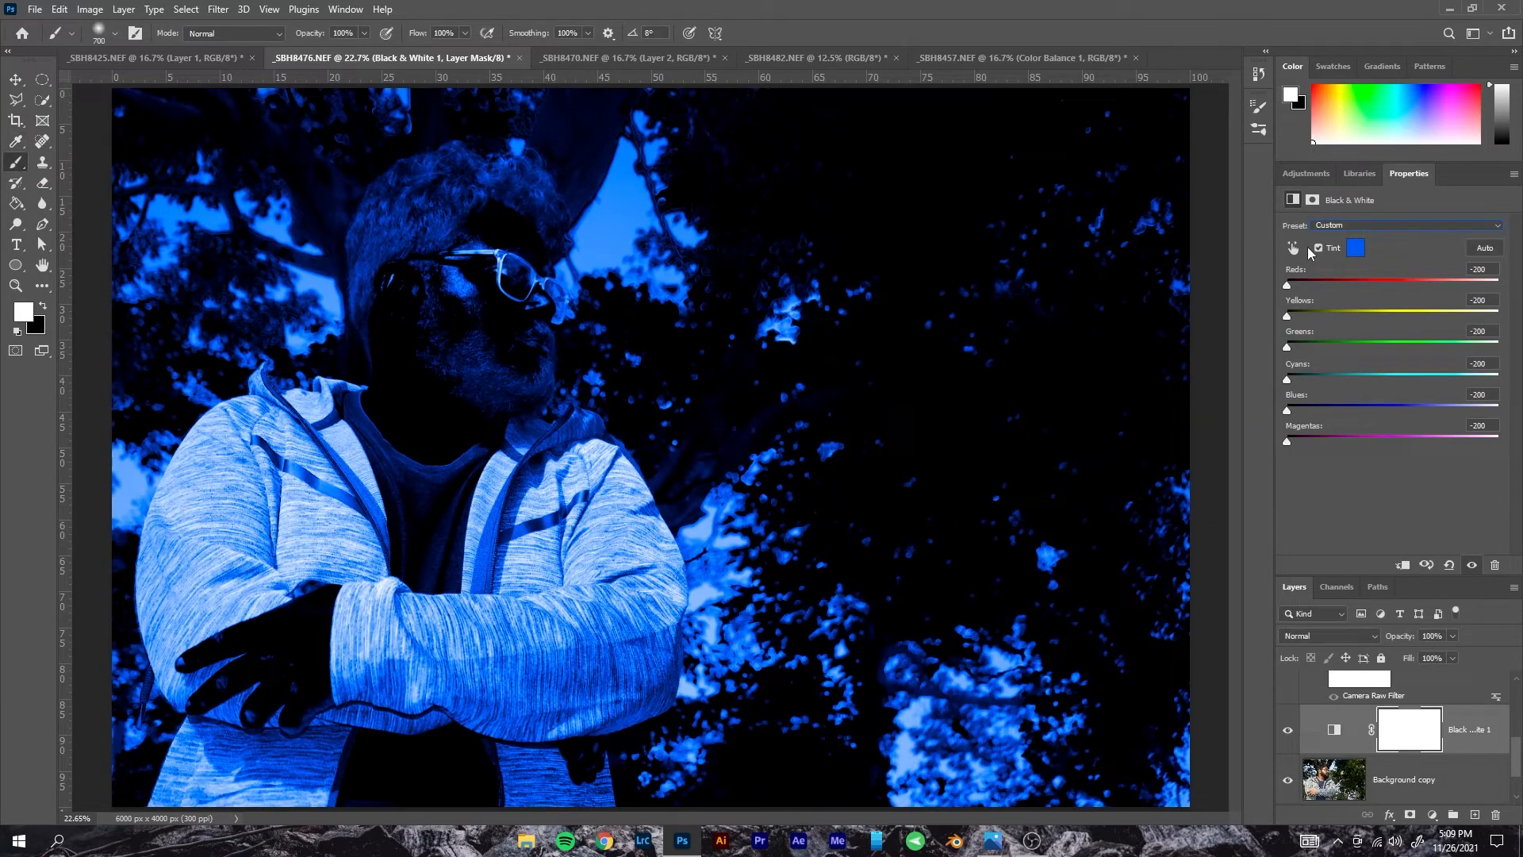
- Set the Black & White mix to Reds 109, Yellows -39, Greens 8, Cyans 6, Blues -37 and Magentas 143
left_click_drag(1287, 284, 1419, 288)
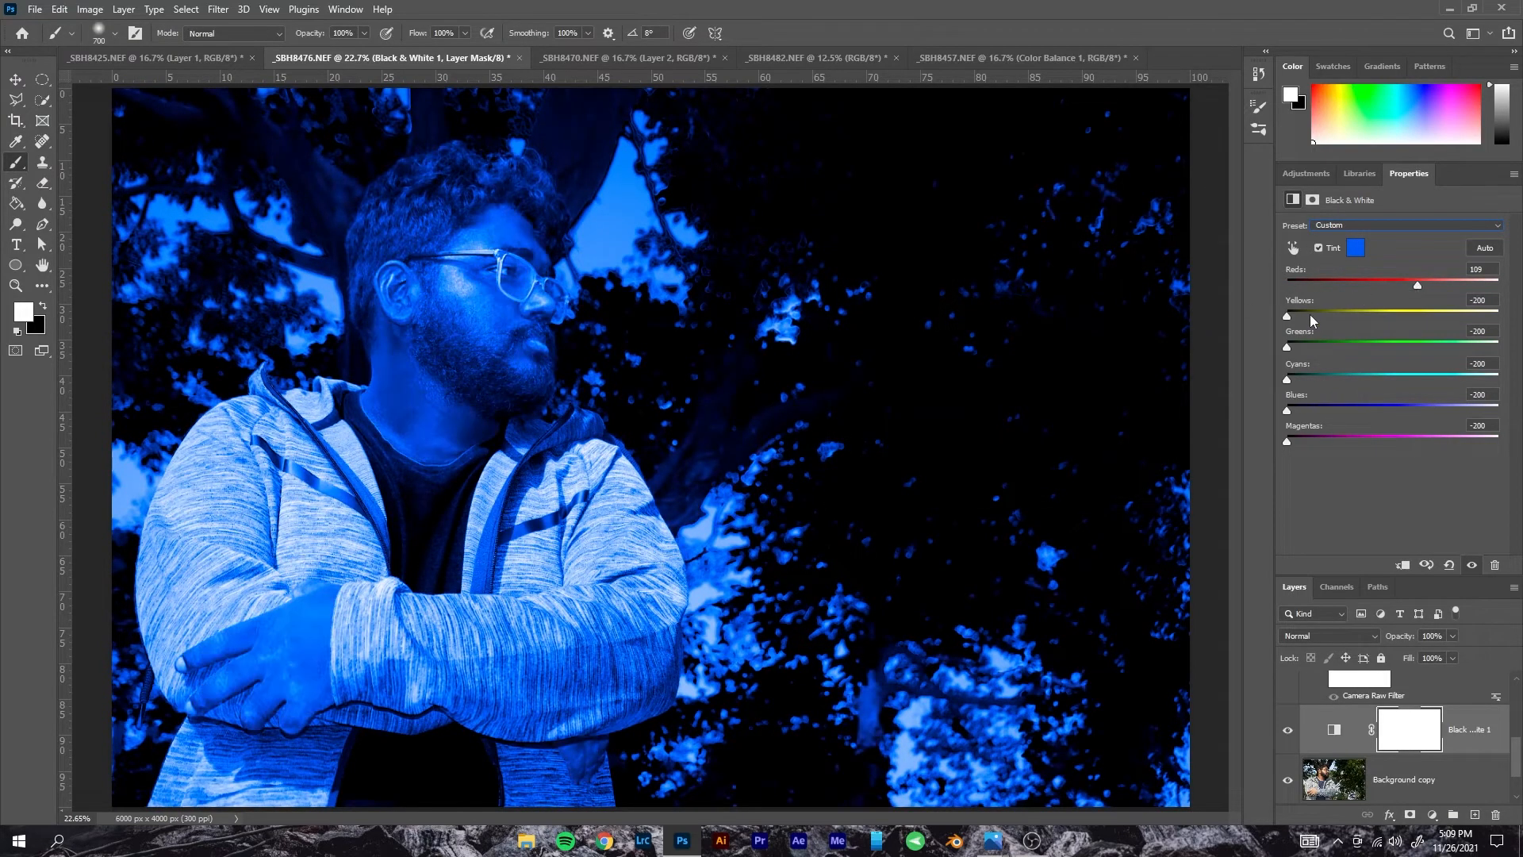
left_click_drag(1310, 314, 1374, 349)
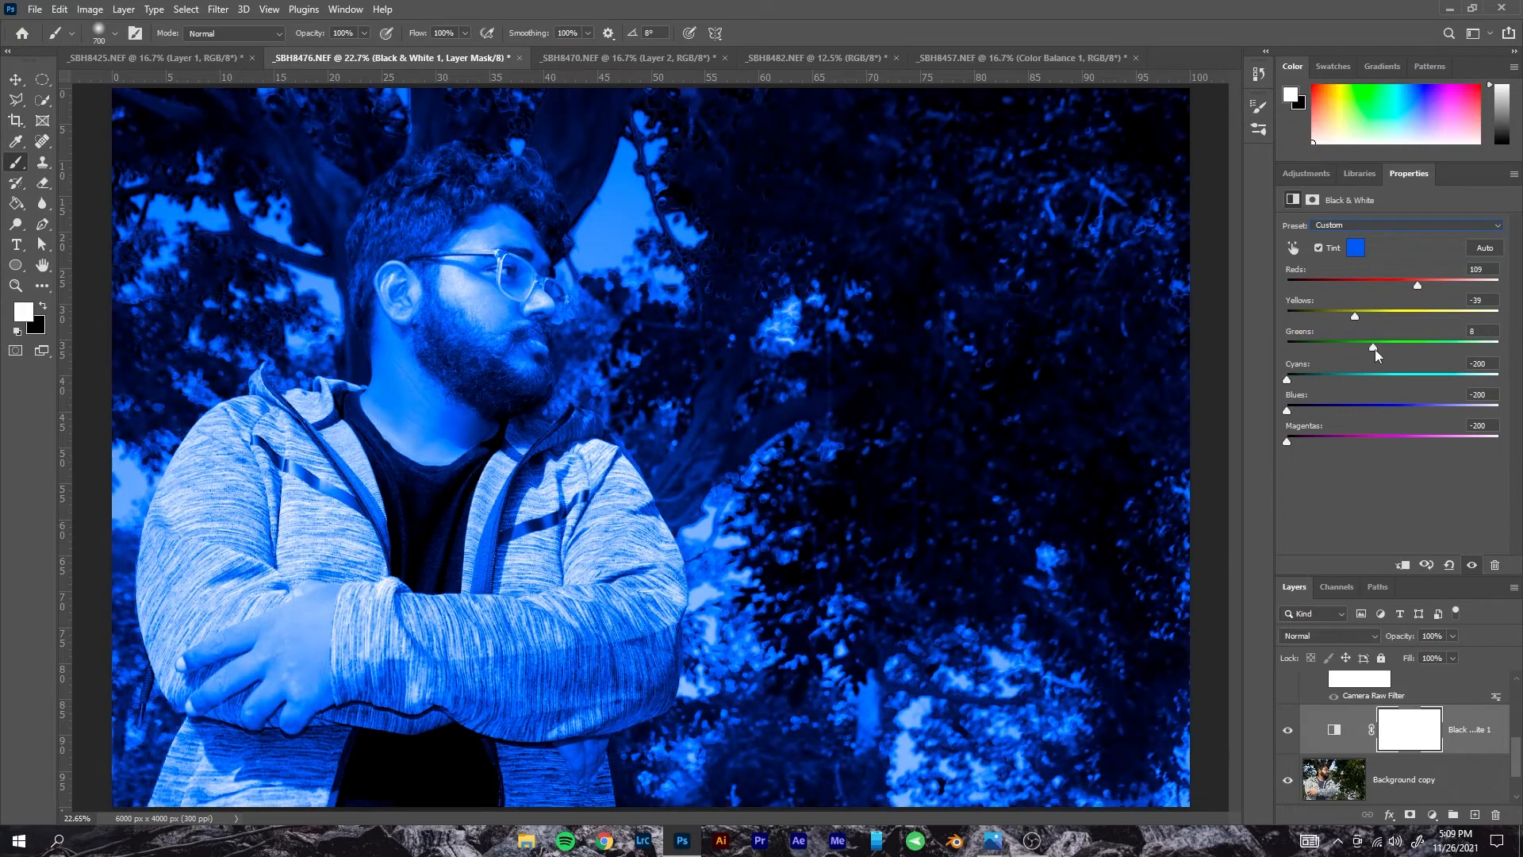
left_click_drag(1287, 379, 1382, 379)
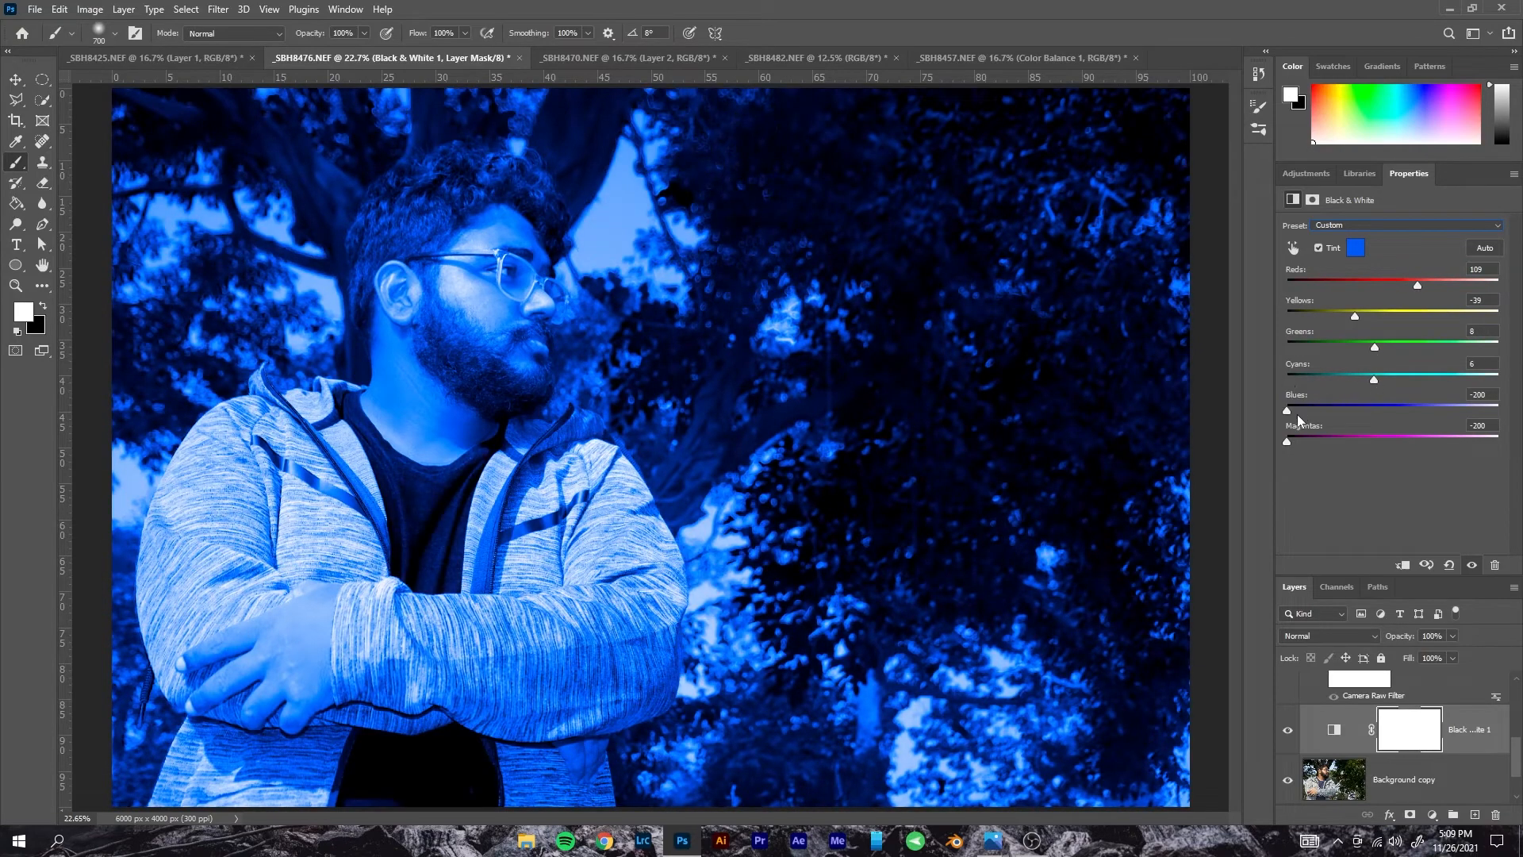
left_click_drag(1293, 412, 1417, 441)
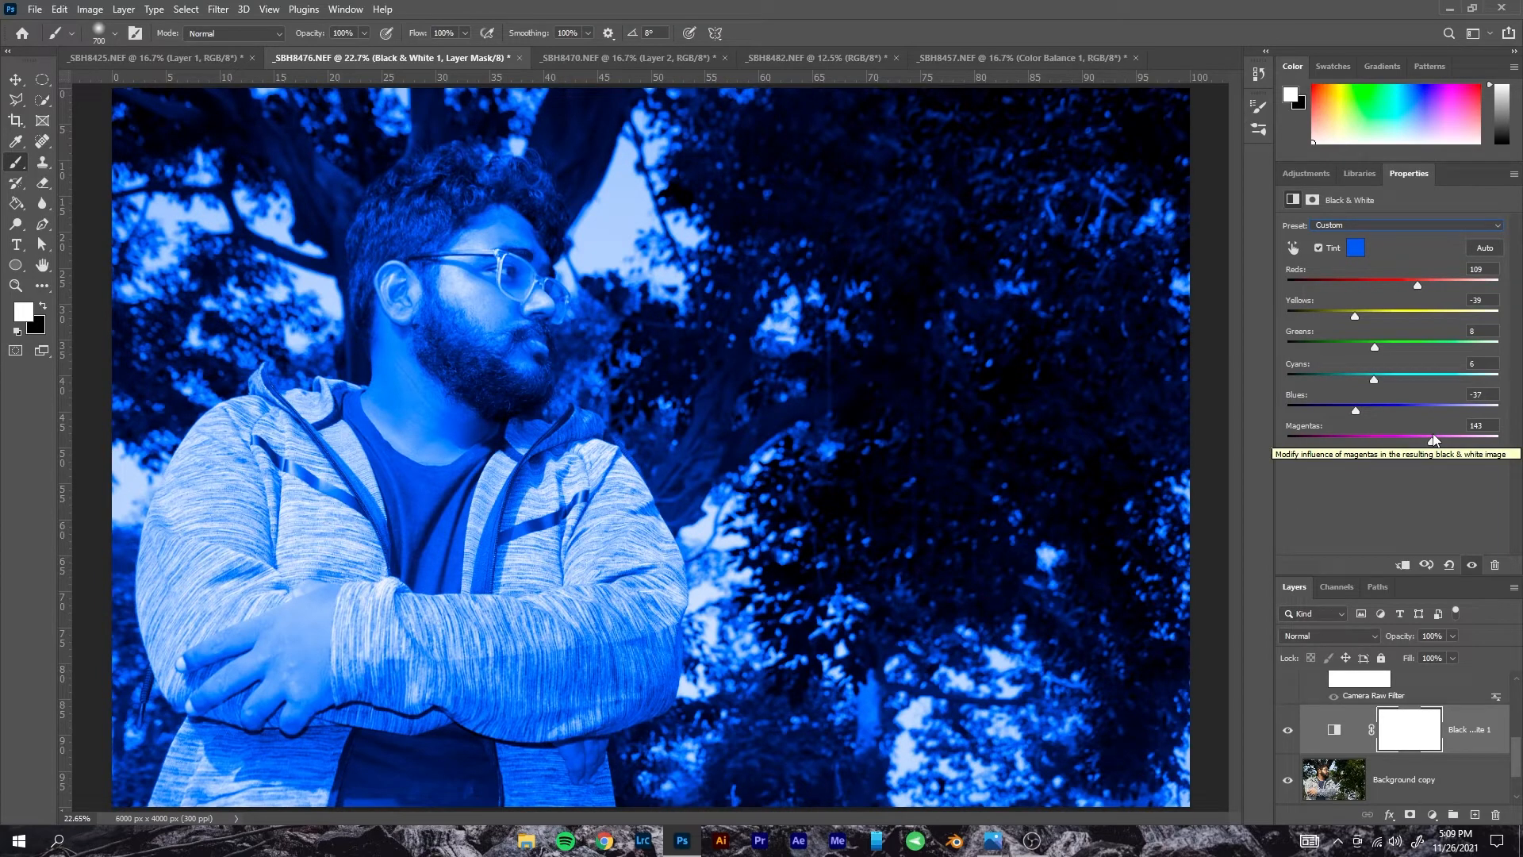
- Delete the Black & White adjustment layer
left_click(1338, 725)
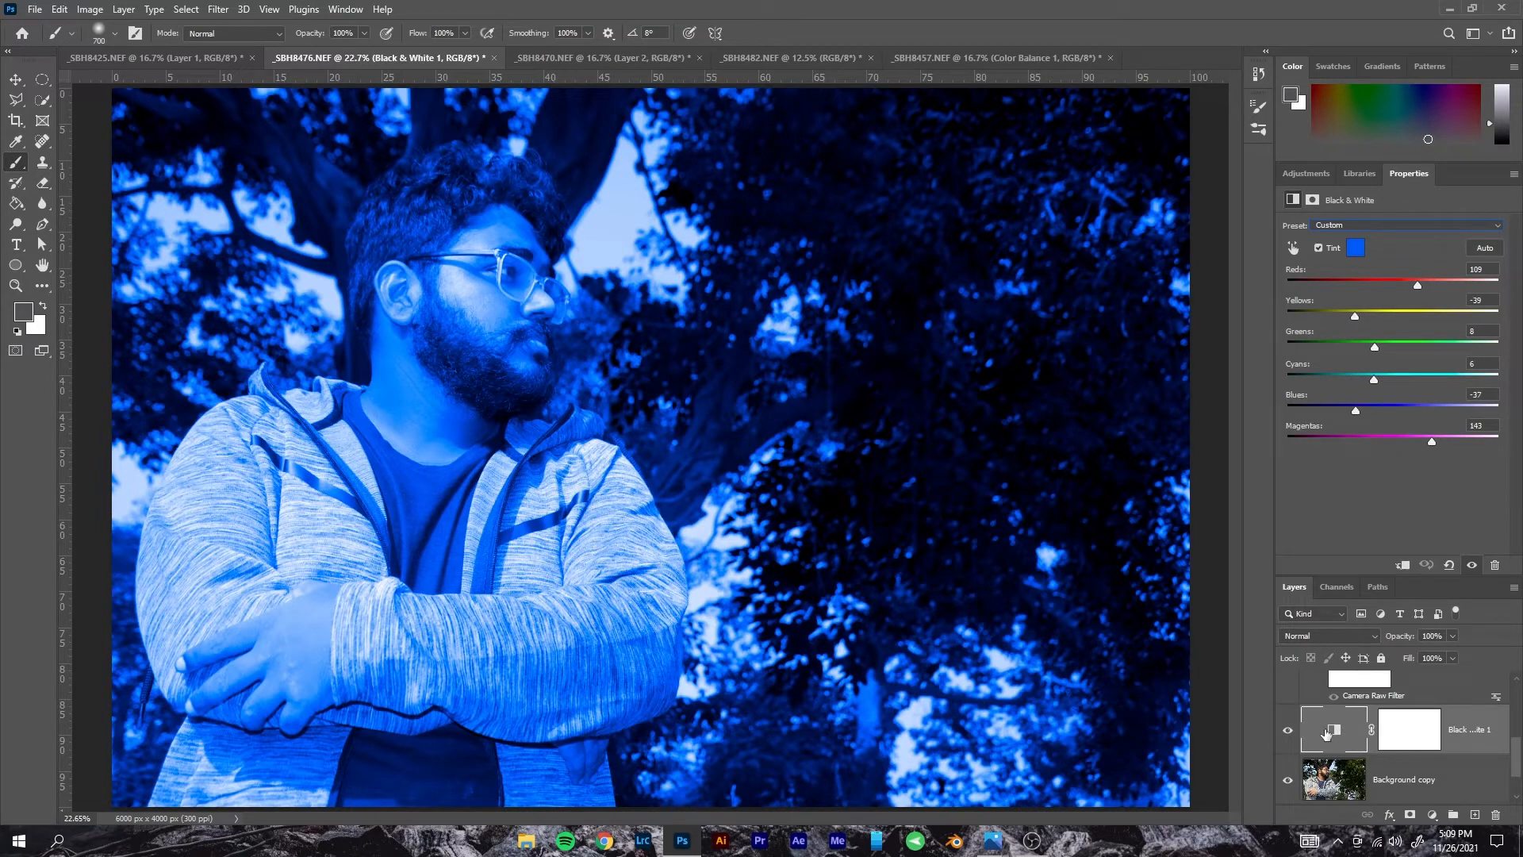
left_click(1493, 818)
left_click(705, 320)
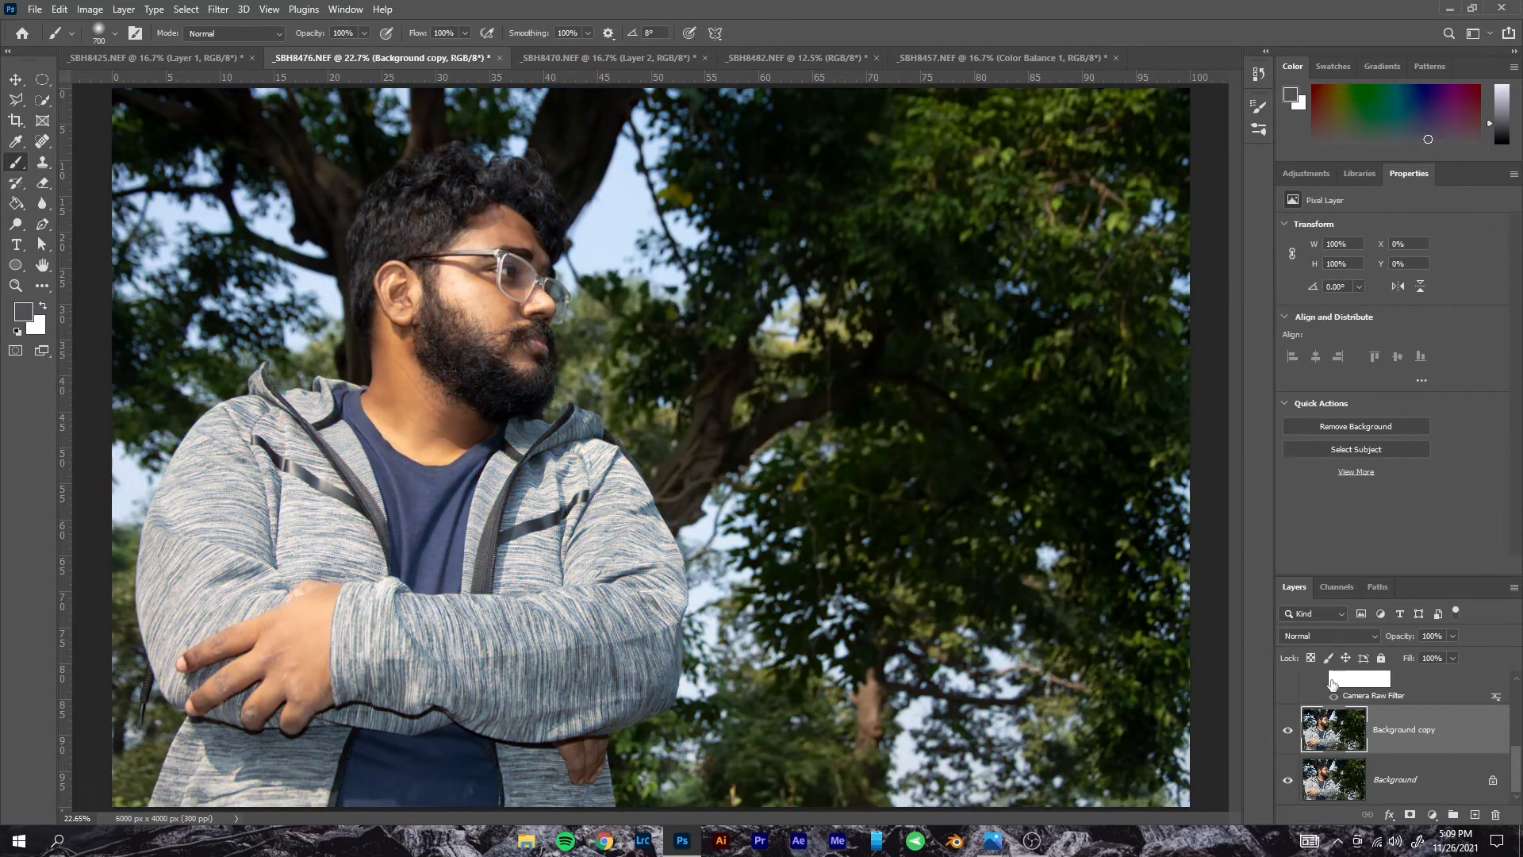
- Add a Photo Filter adjustment layer above the background copy
left_click(1433, 817)
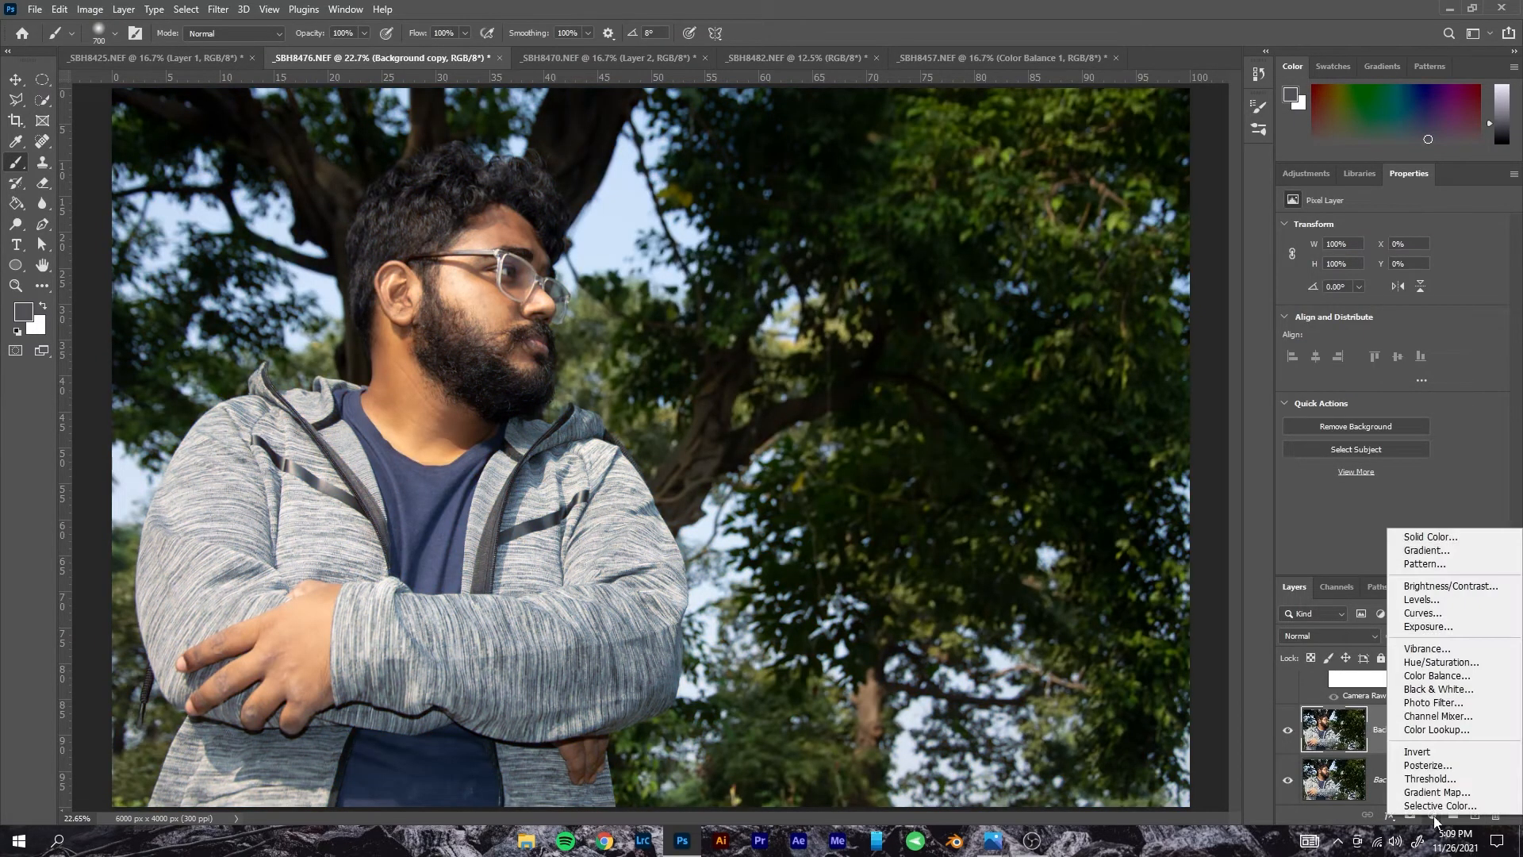
left_click(1420, 702)
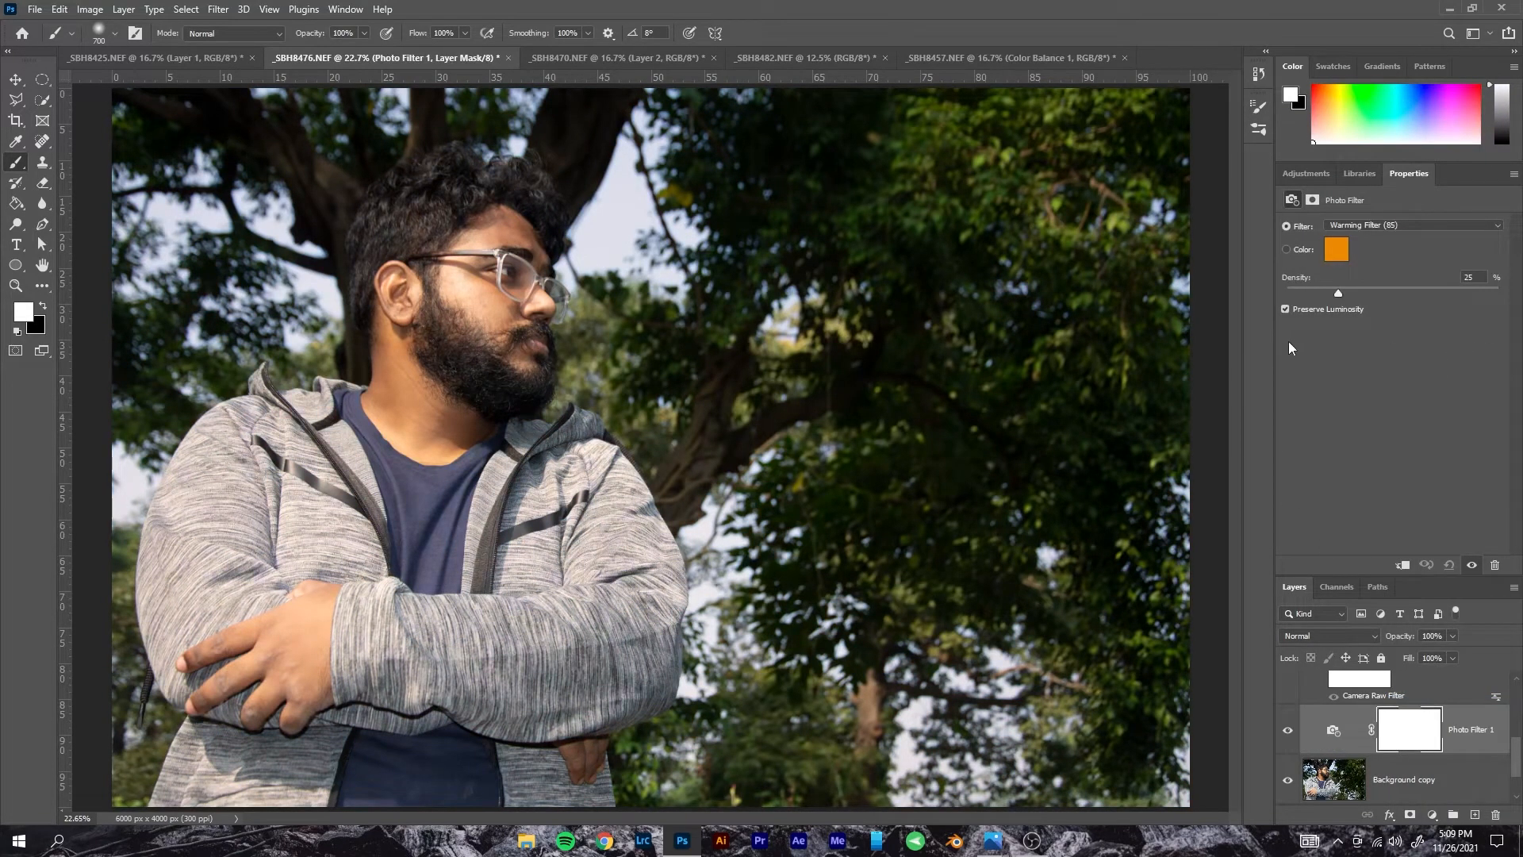
- Give the Photo Filter a custom bright green color and set its density to 52%
left_click(1336, 249)
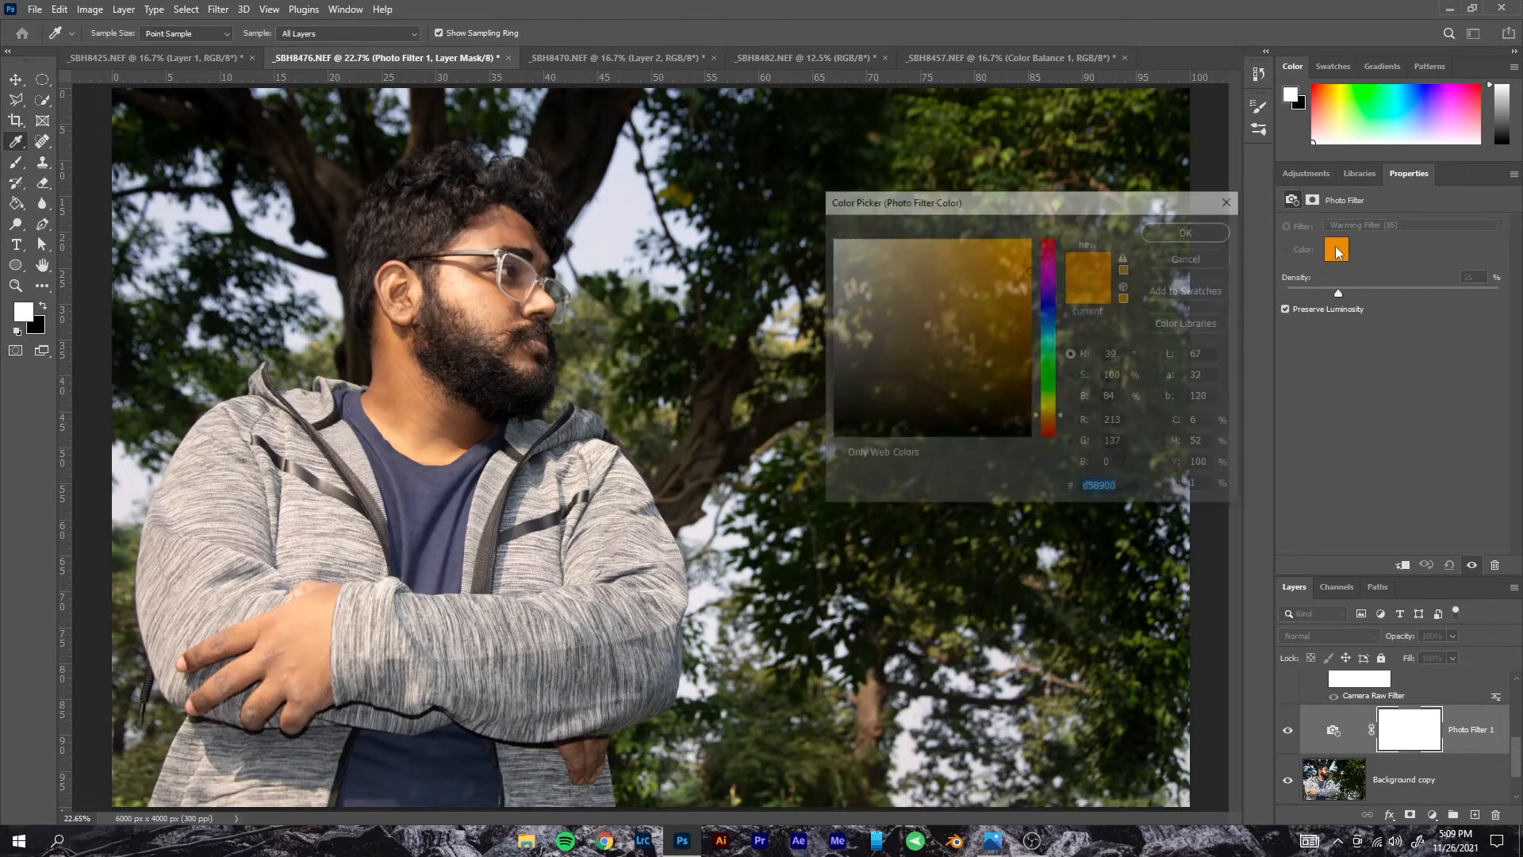
left_click_drag(1042, 332, 1045, 351)
left_click(1026, 255)
left_click(1194, 237)
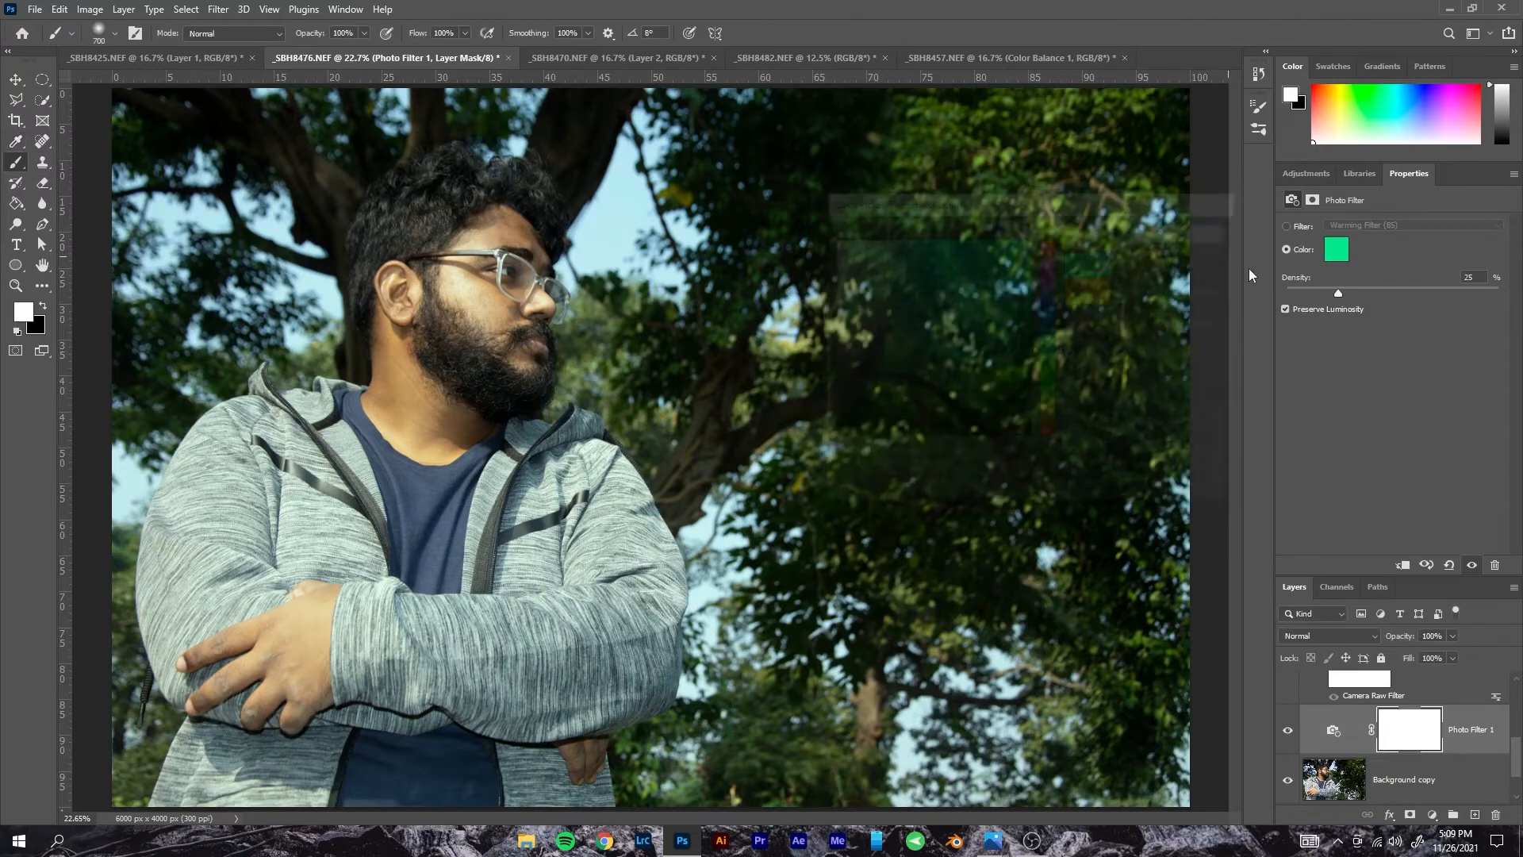
left_click(1313, 729)
left_click_drag(1344, 293, 1396, 293)
- Delete the Photo Filter layer and add a Channel Mixer adjustment layer above the background copy
left_click(1387, 721)
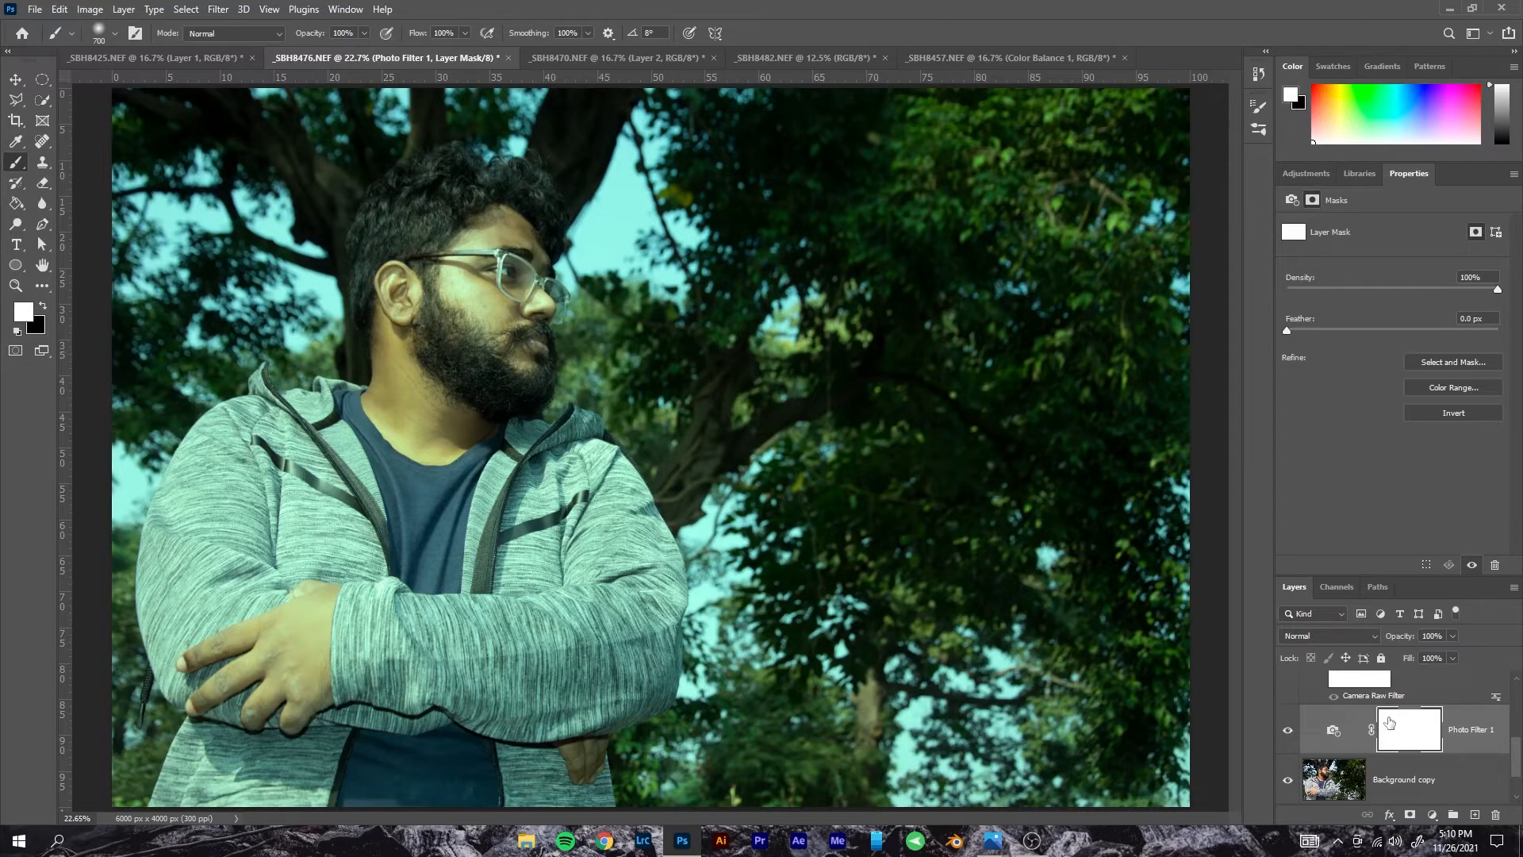
left_click(1433, 815)
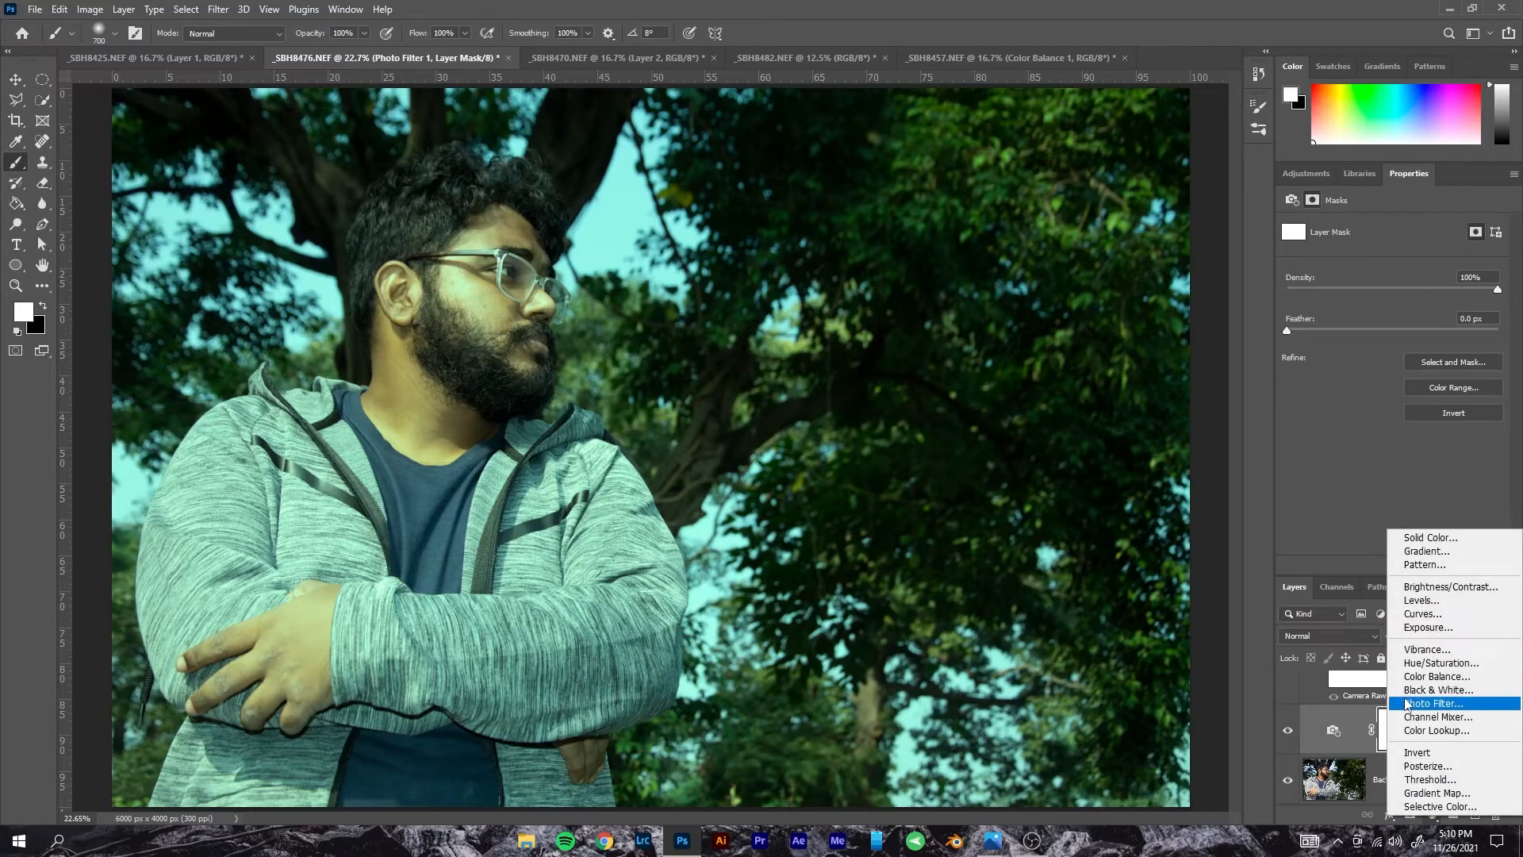
left_click(1354, 737)
left_click(1333, 730)
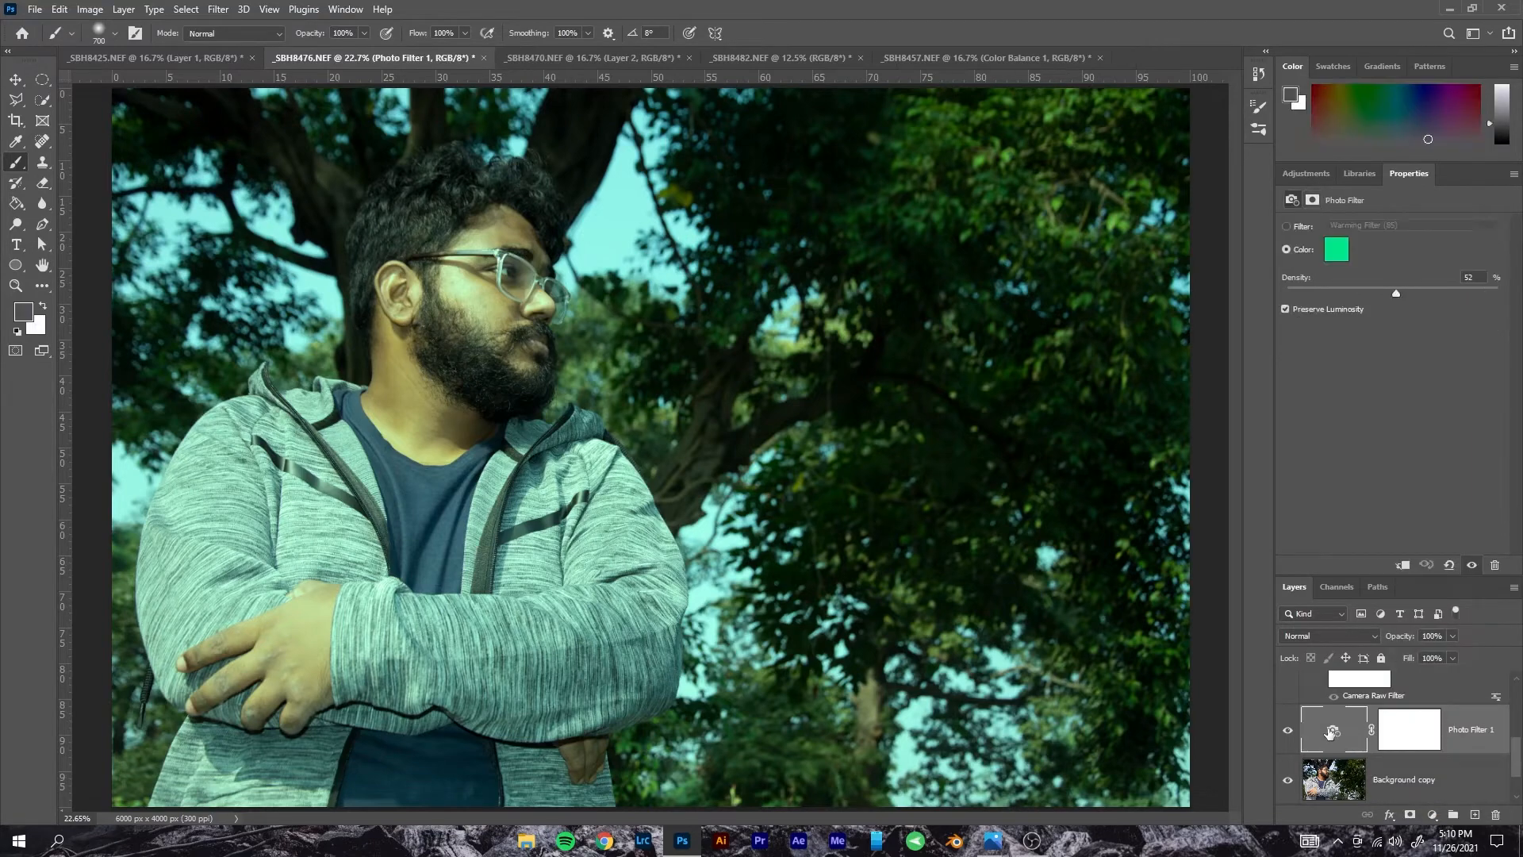
key("Delete")
left_click(1432, 817)
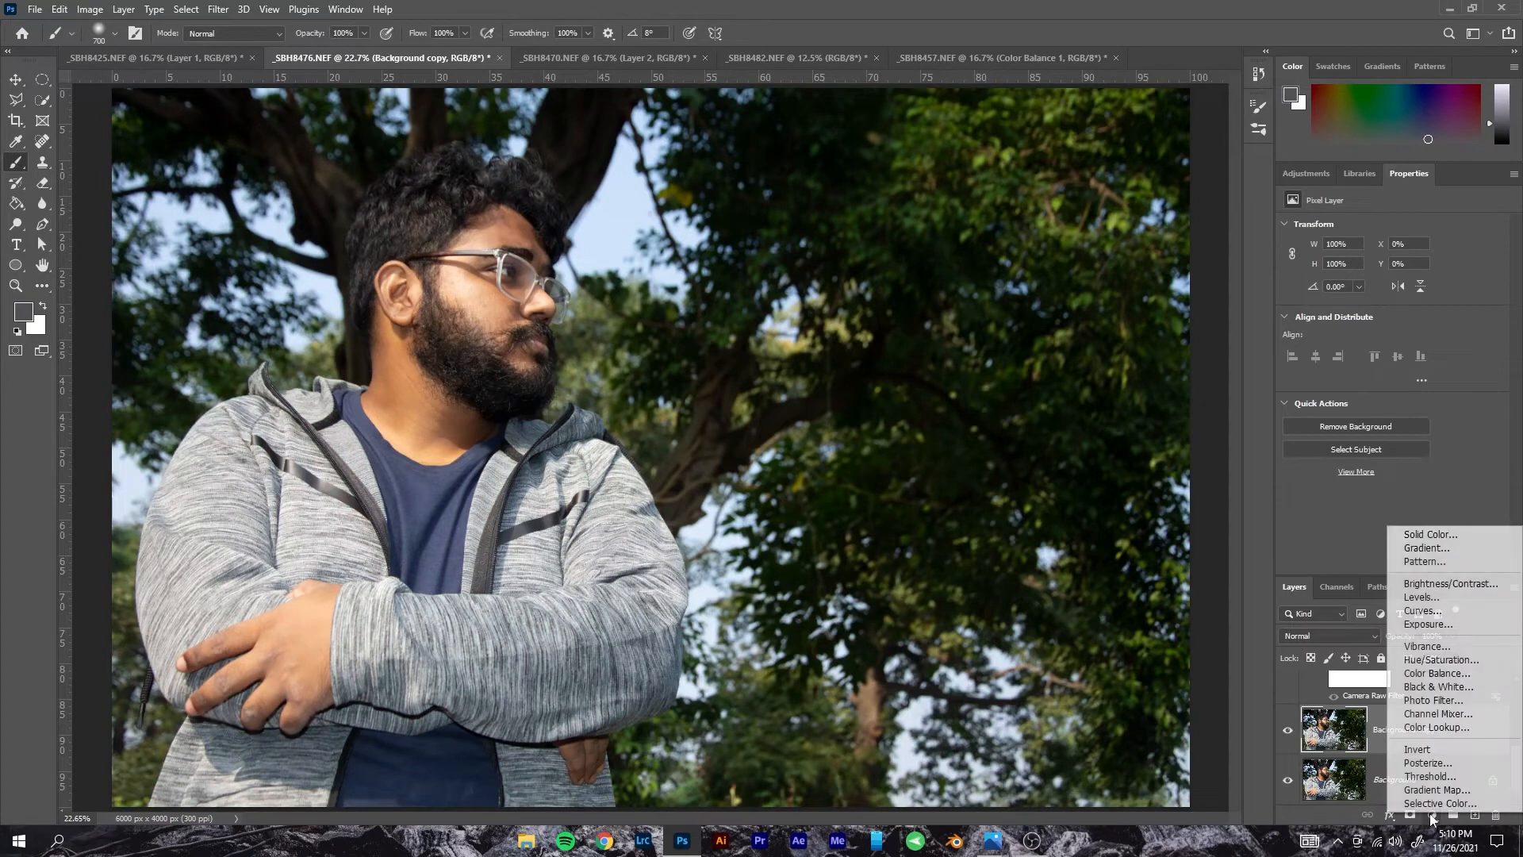
left_click(1427, 718)
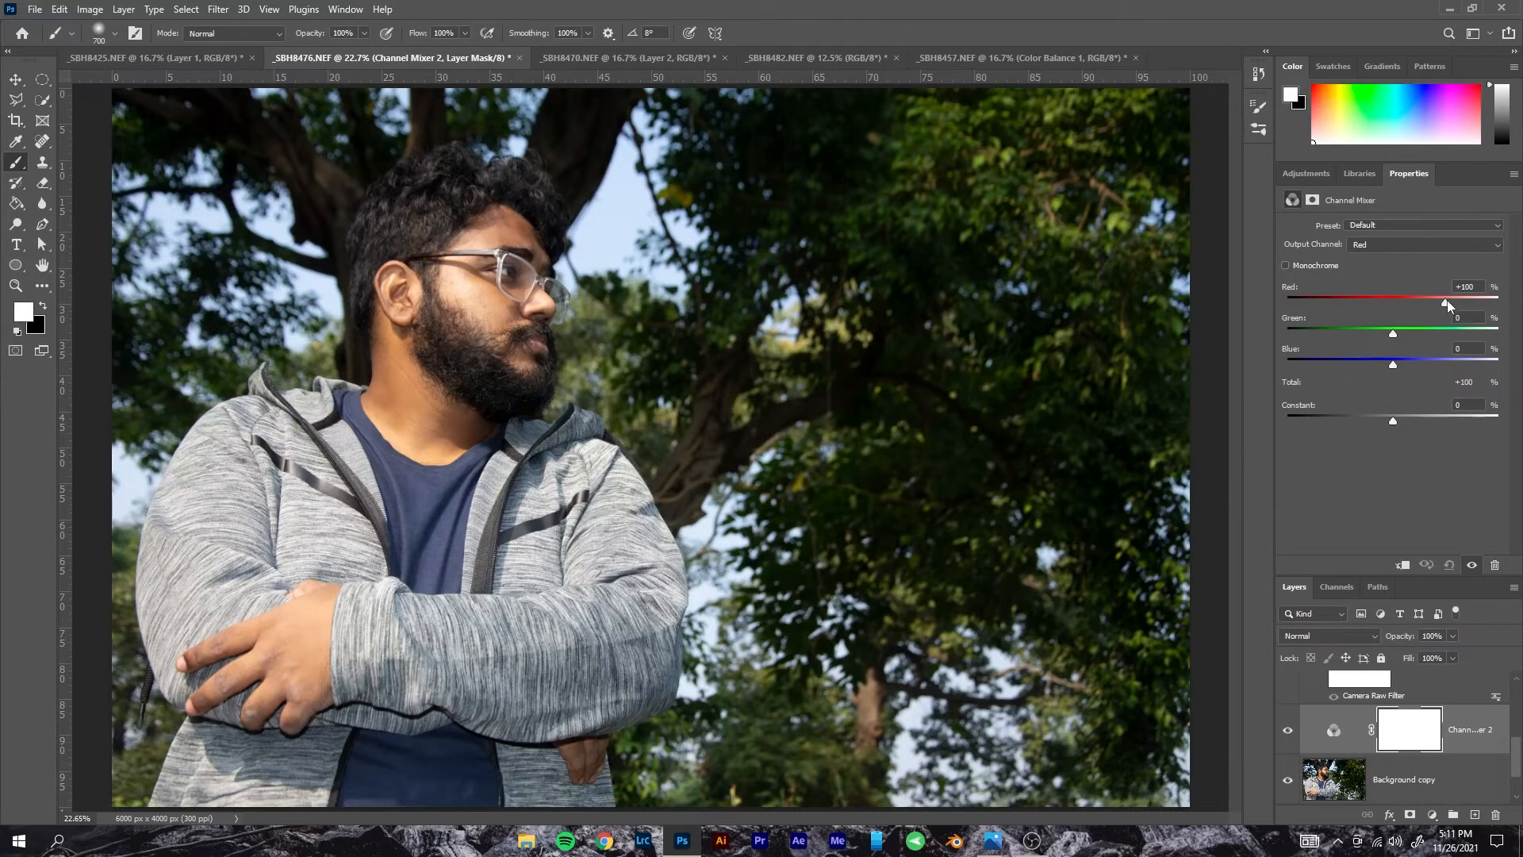
- For the Channel Mixer's red output channel, set Red to -77%, Green to +91% and Blue to +86%
left_click_drag(1447, 302, 1347, 304)
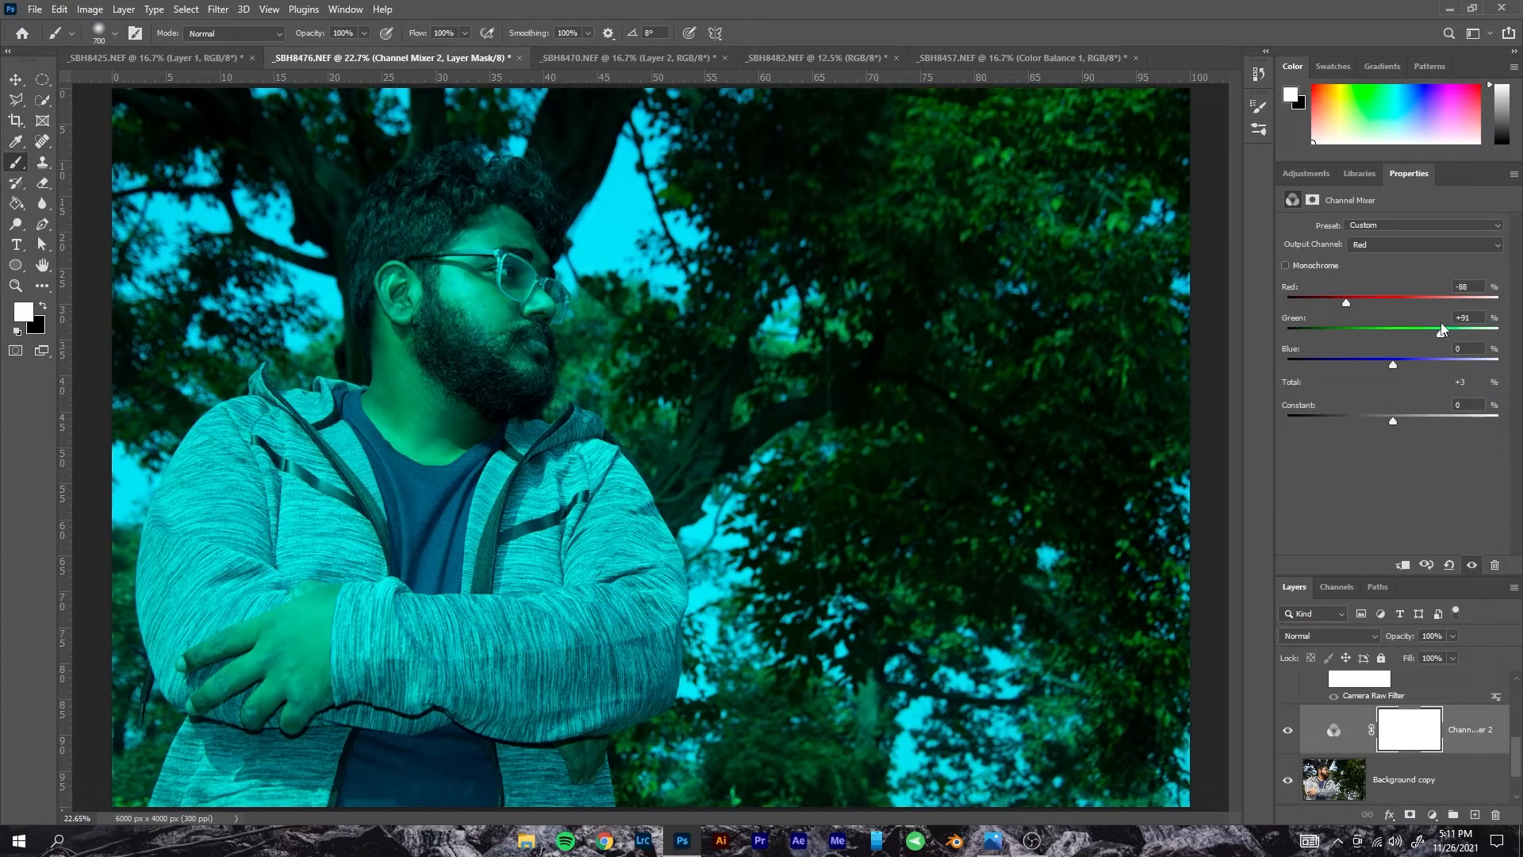
left_click_drag(1394, 365, 1440, 359)
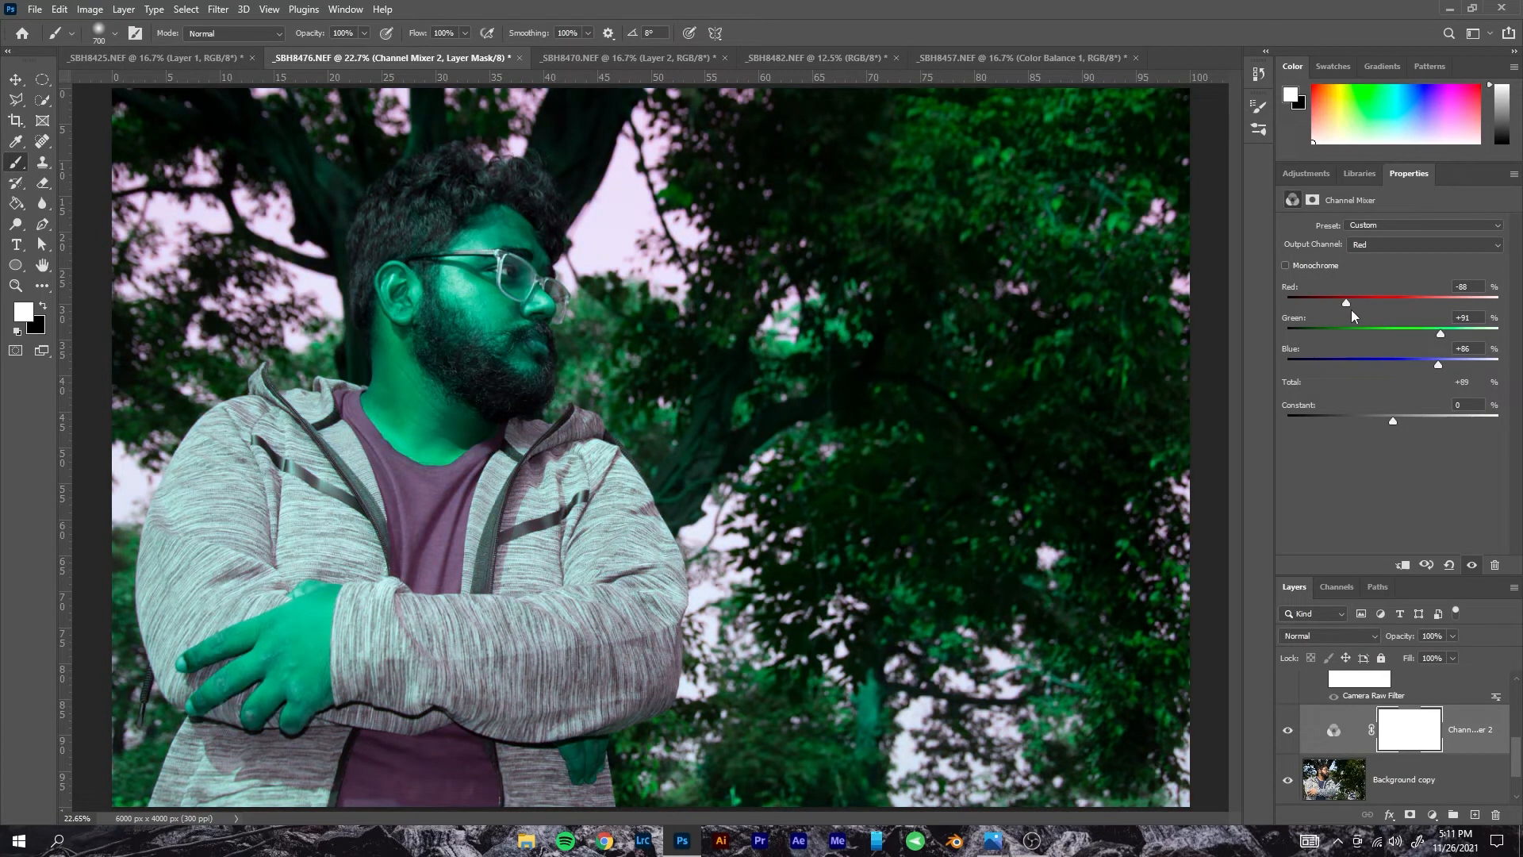
left_click_drag(1349, 302, 1395, 307)
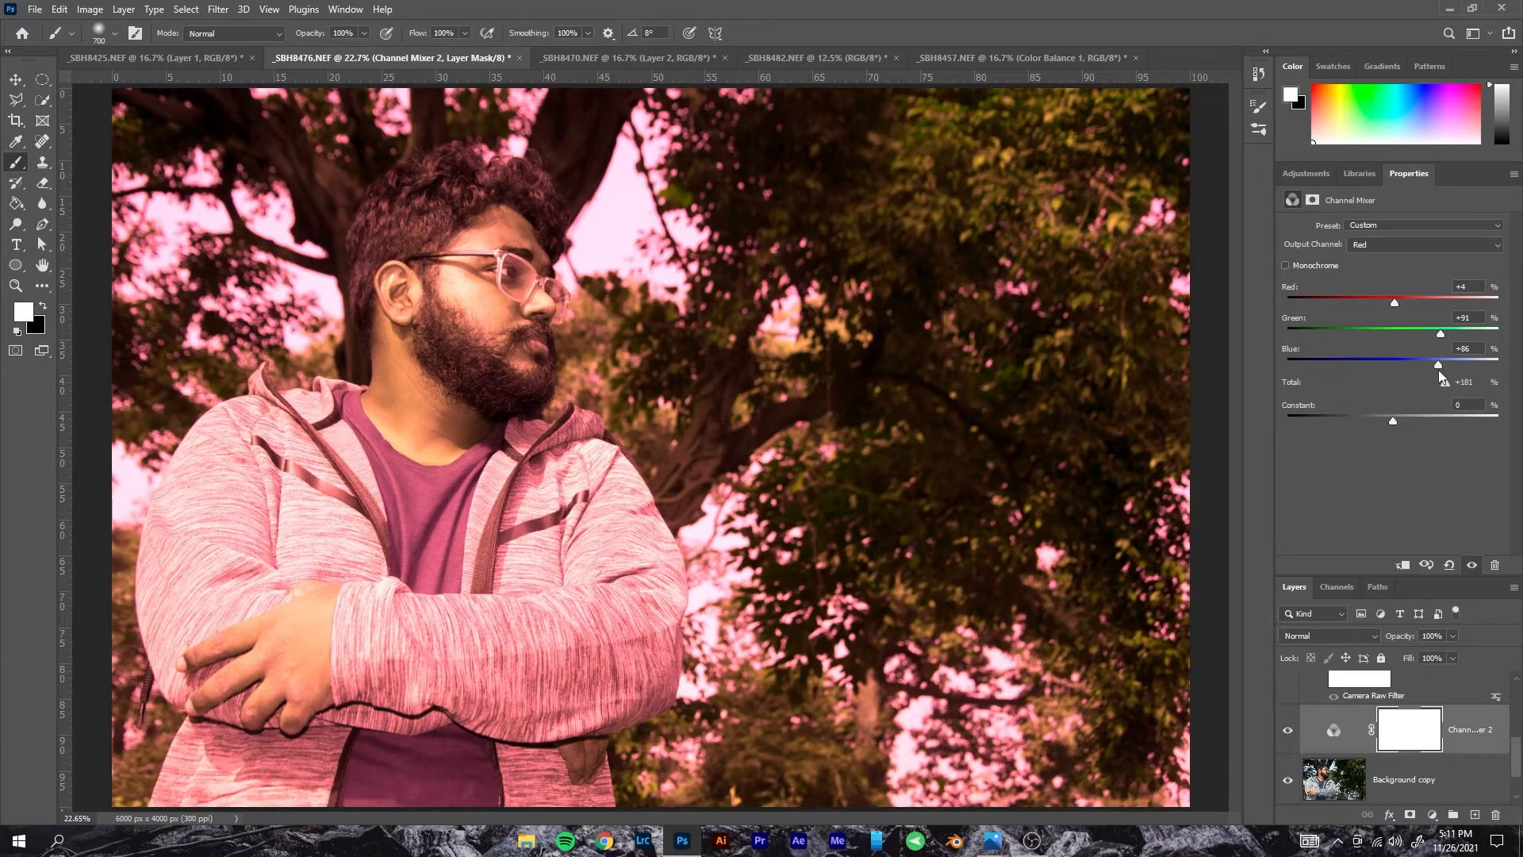
left_click_drag(1395, 304, 1377, 302)
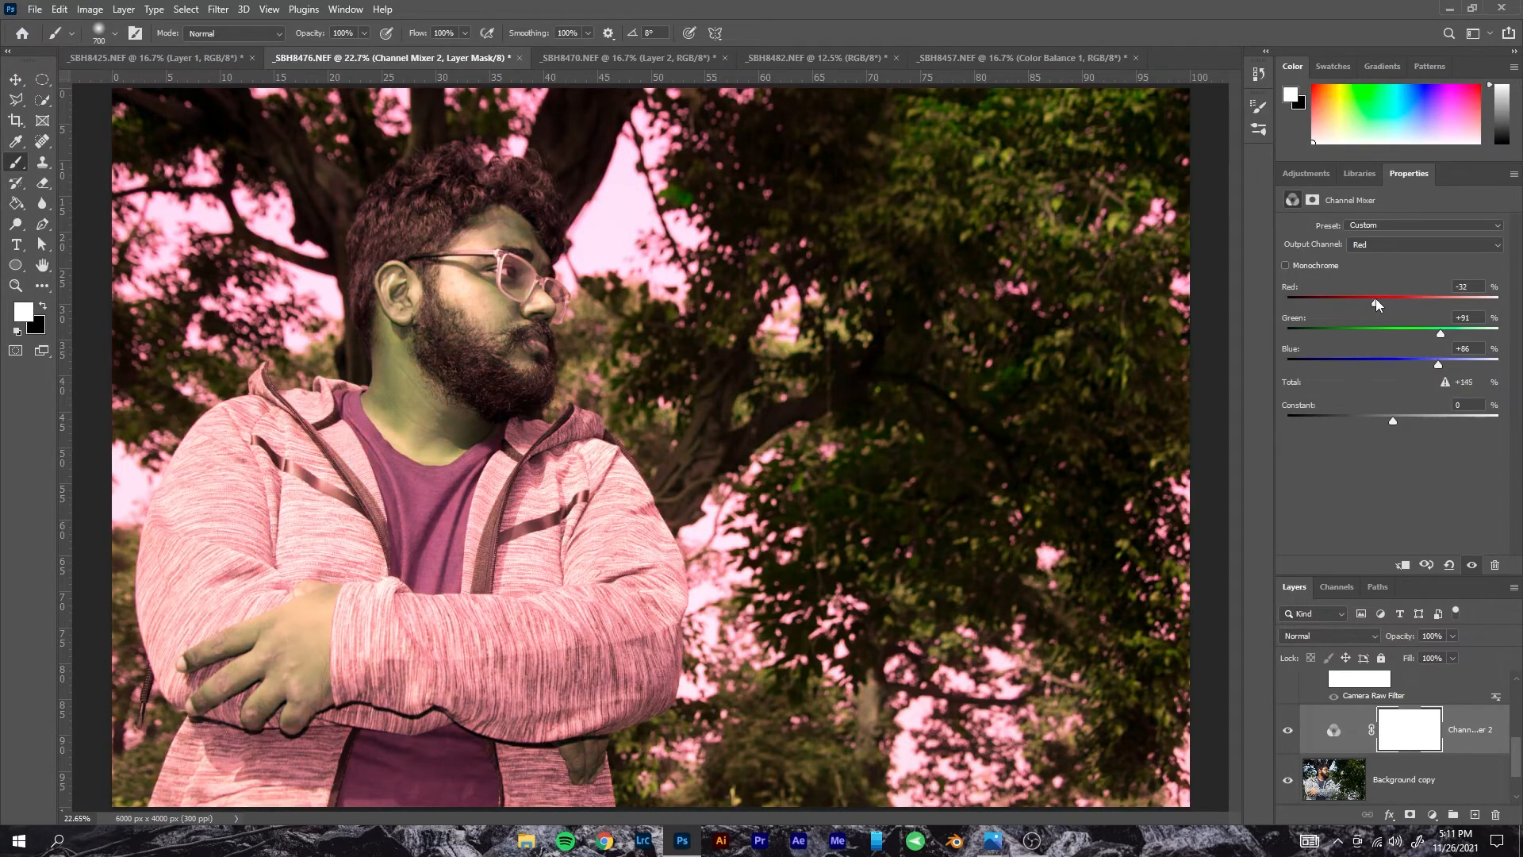
left_click_drag(1363, 304, 1352, 302)
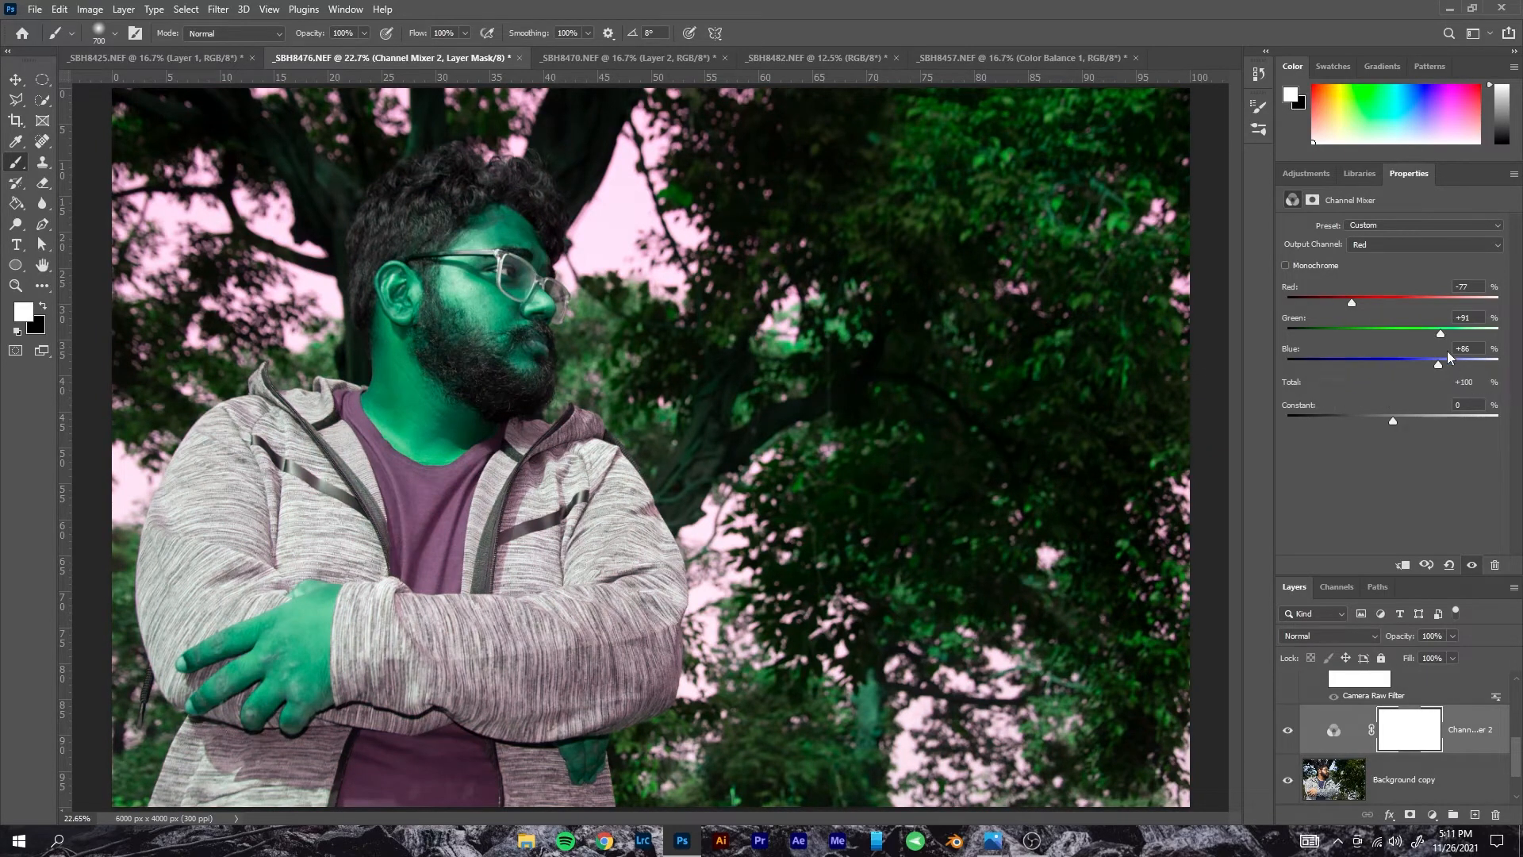
- Change the red output mix to Red +67%, Green -148% and Blue -109%
left_click_drag(1441, 334, 1422, 303)
left_click_drag(1434, 364, 1337, 365)
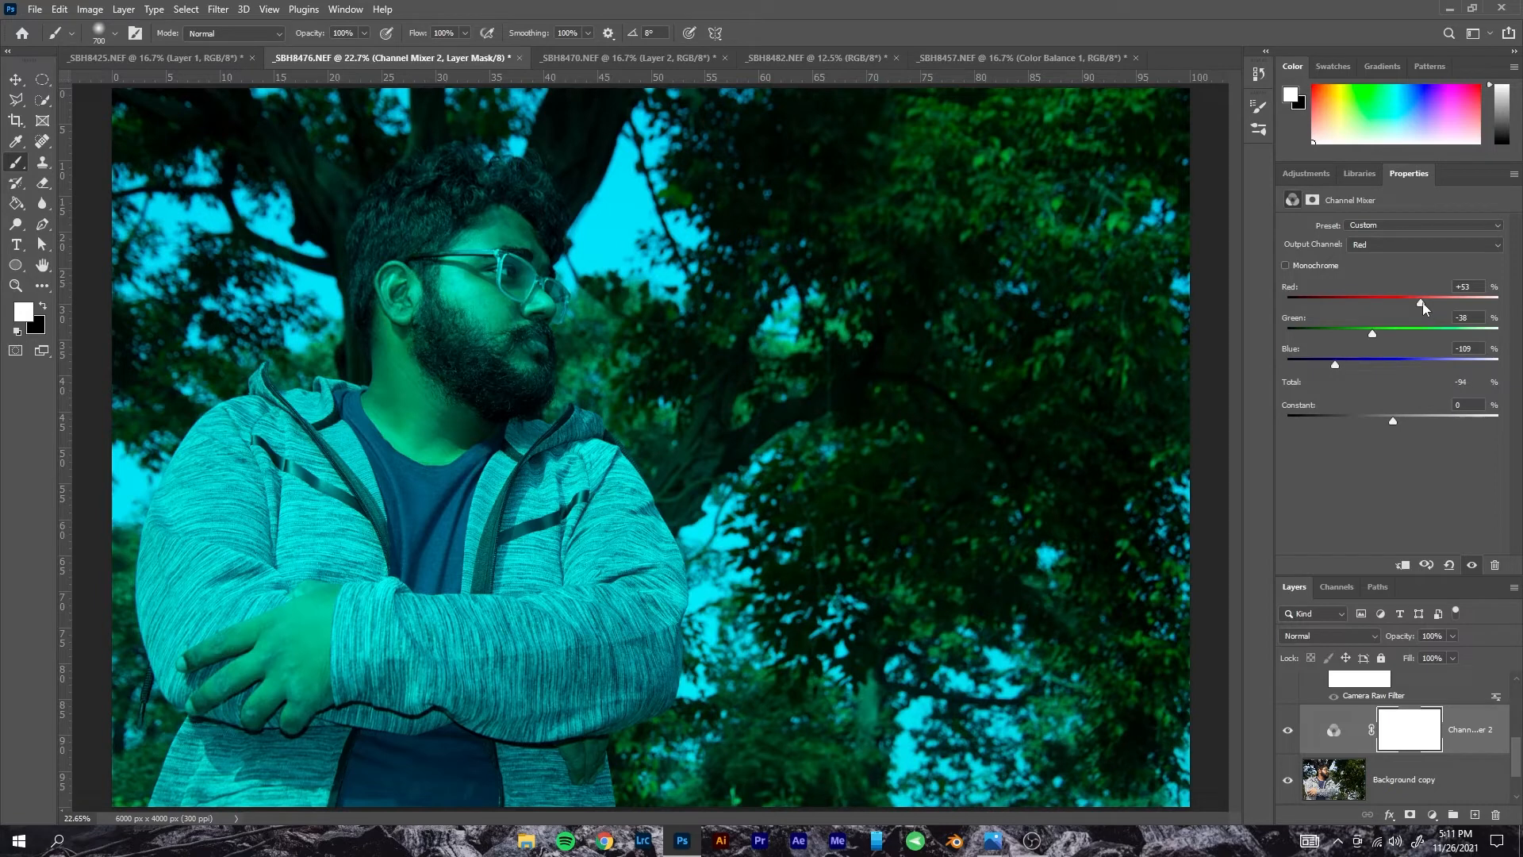
left_click_drag(1369, 335, 1315, 336)
- Set the green output channel to Red +13% and Green -16%, and the blue output channel to Green +71% and Blue -1%
left_click(1383, 244)
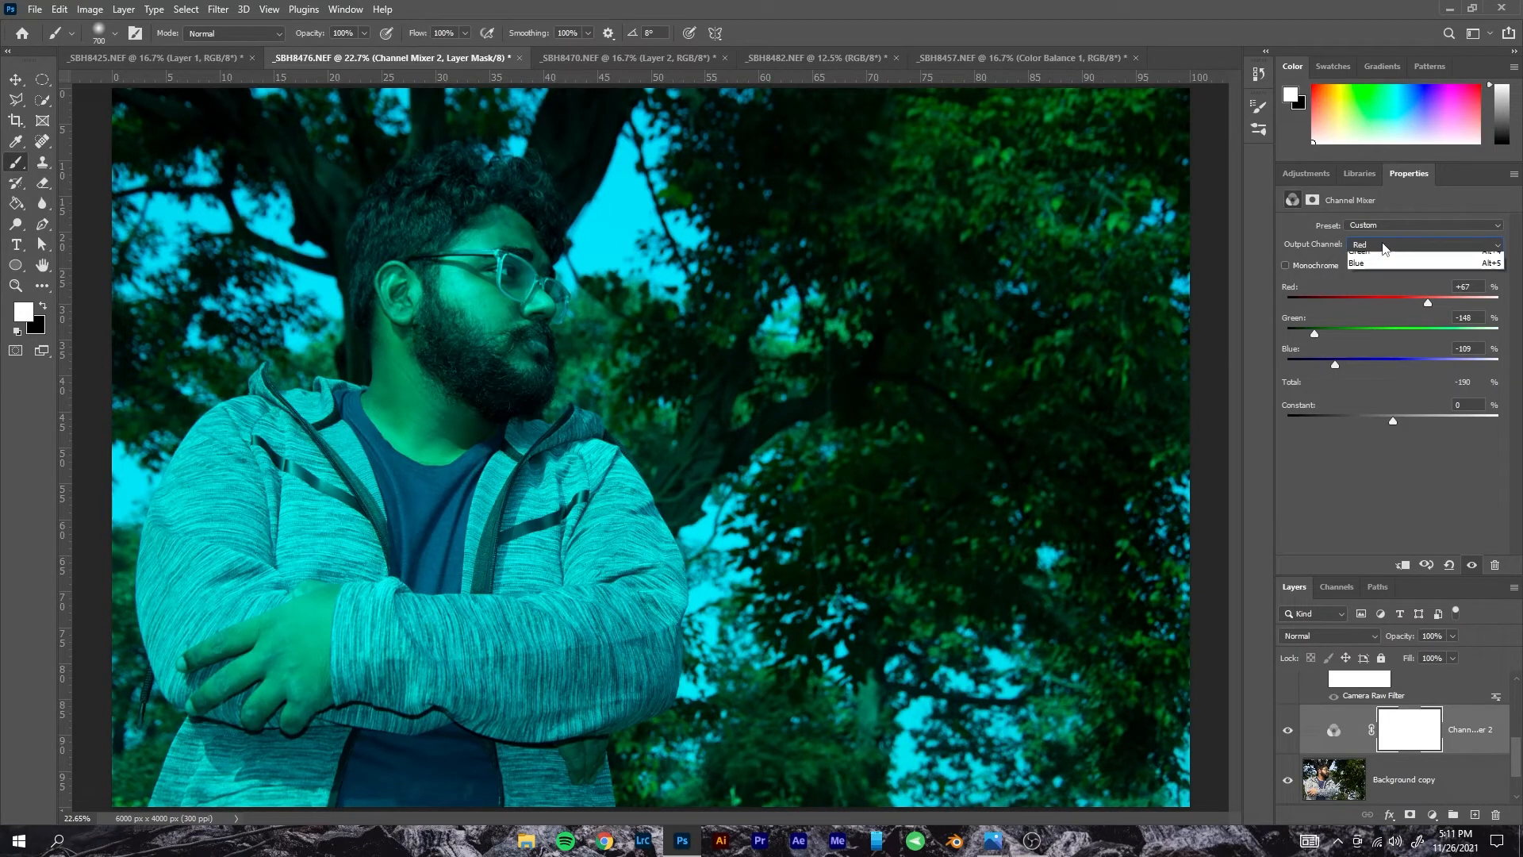
left_click(1375, 273)
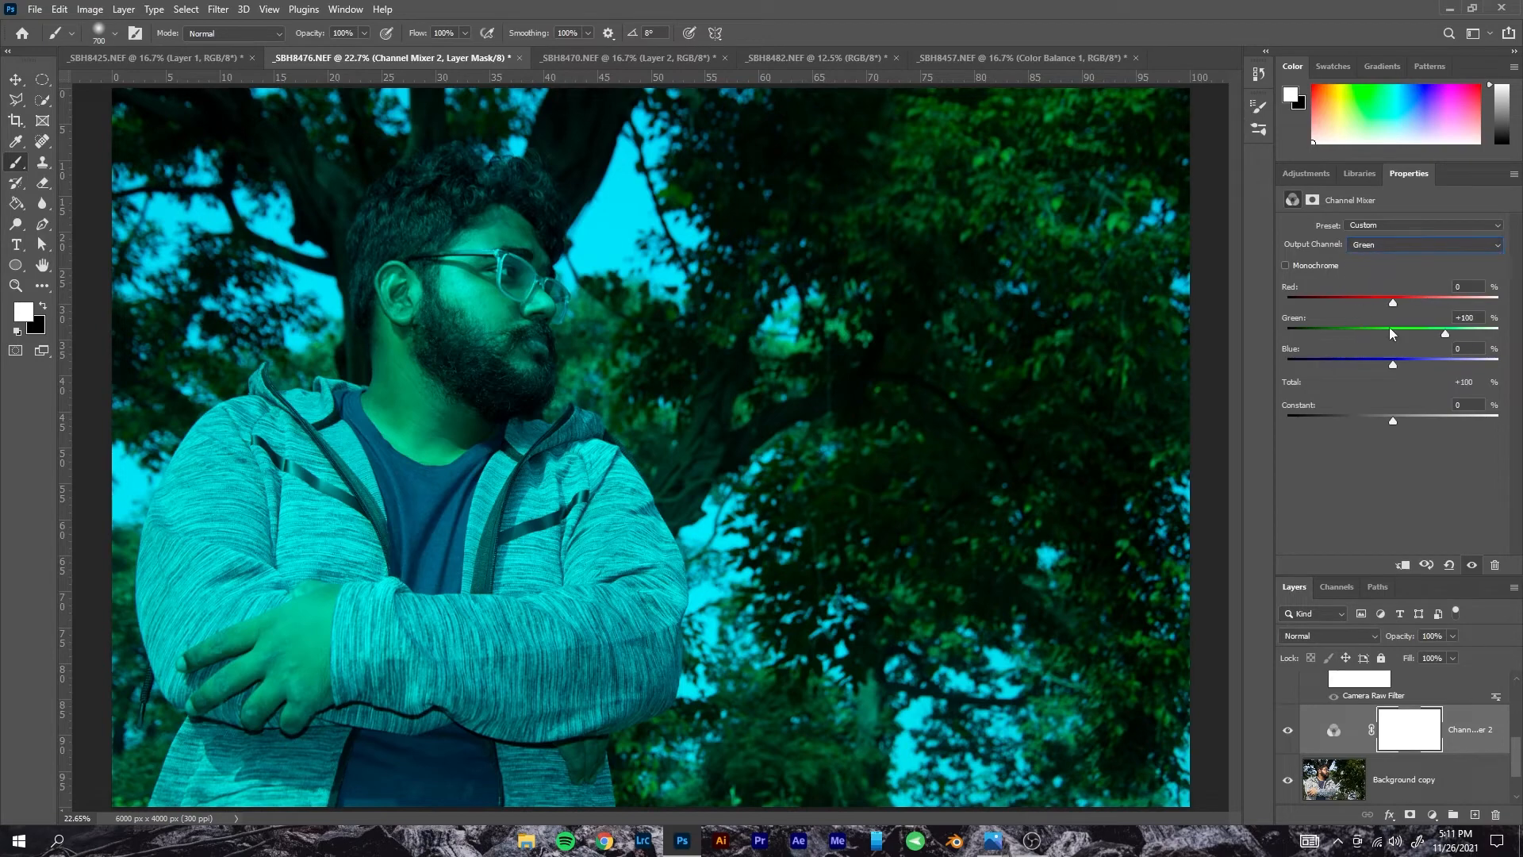
left_click_drag(1441, 332, 1401, 303)
left_click(1373, 248)
left_click(1384, 293)
left_click_drag(1395, 333, 1394, 366)
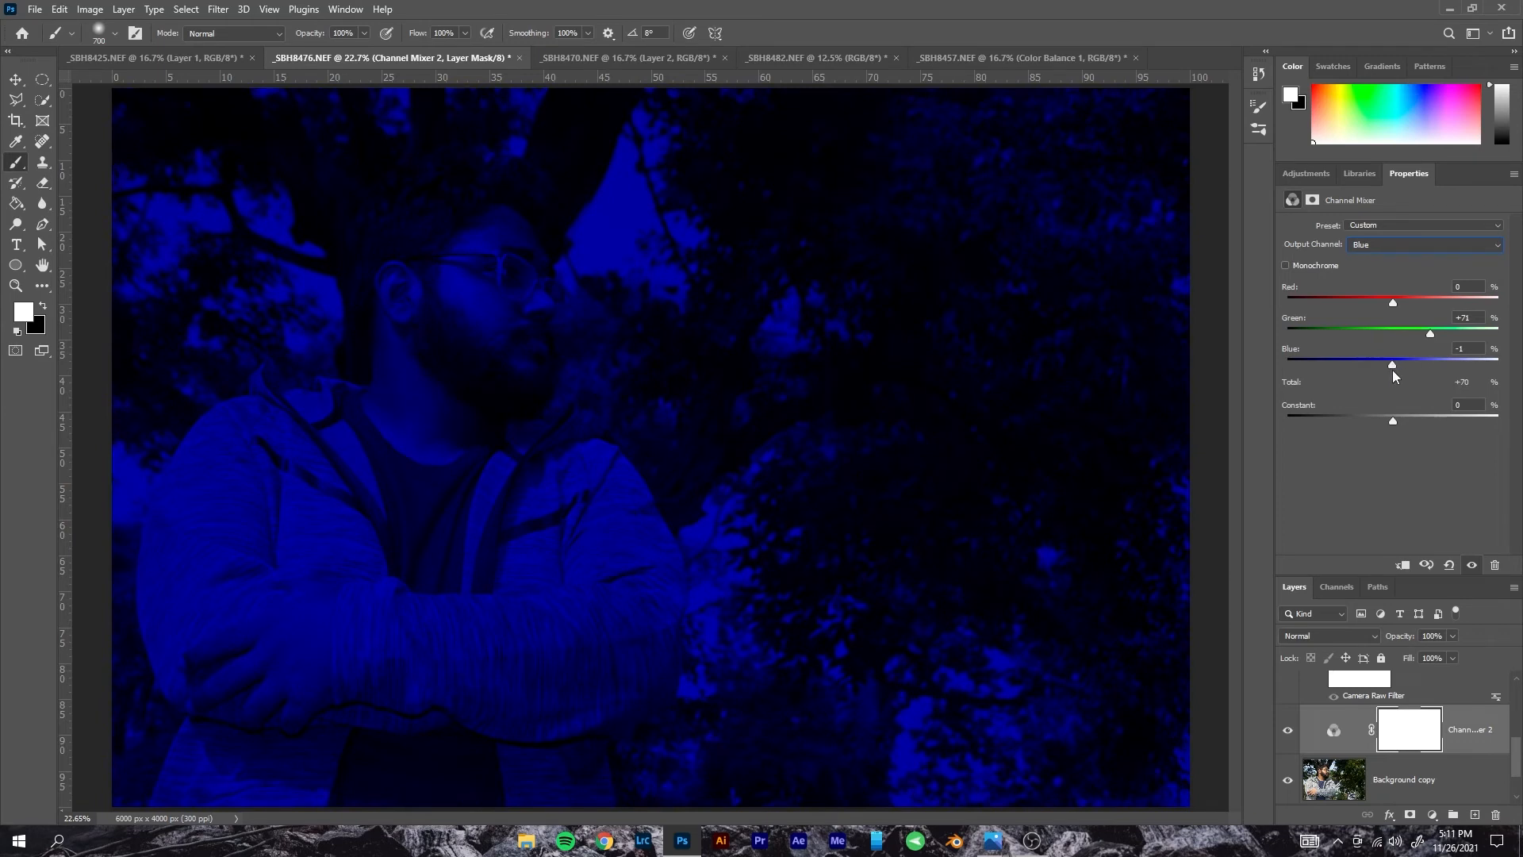
- Zero the Red, Green and Blue values of the blue output channel, and raise its Red to +142%
left_click(1378, 246)
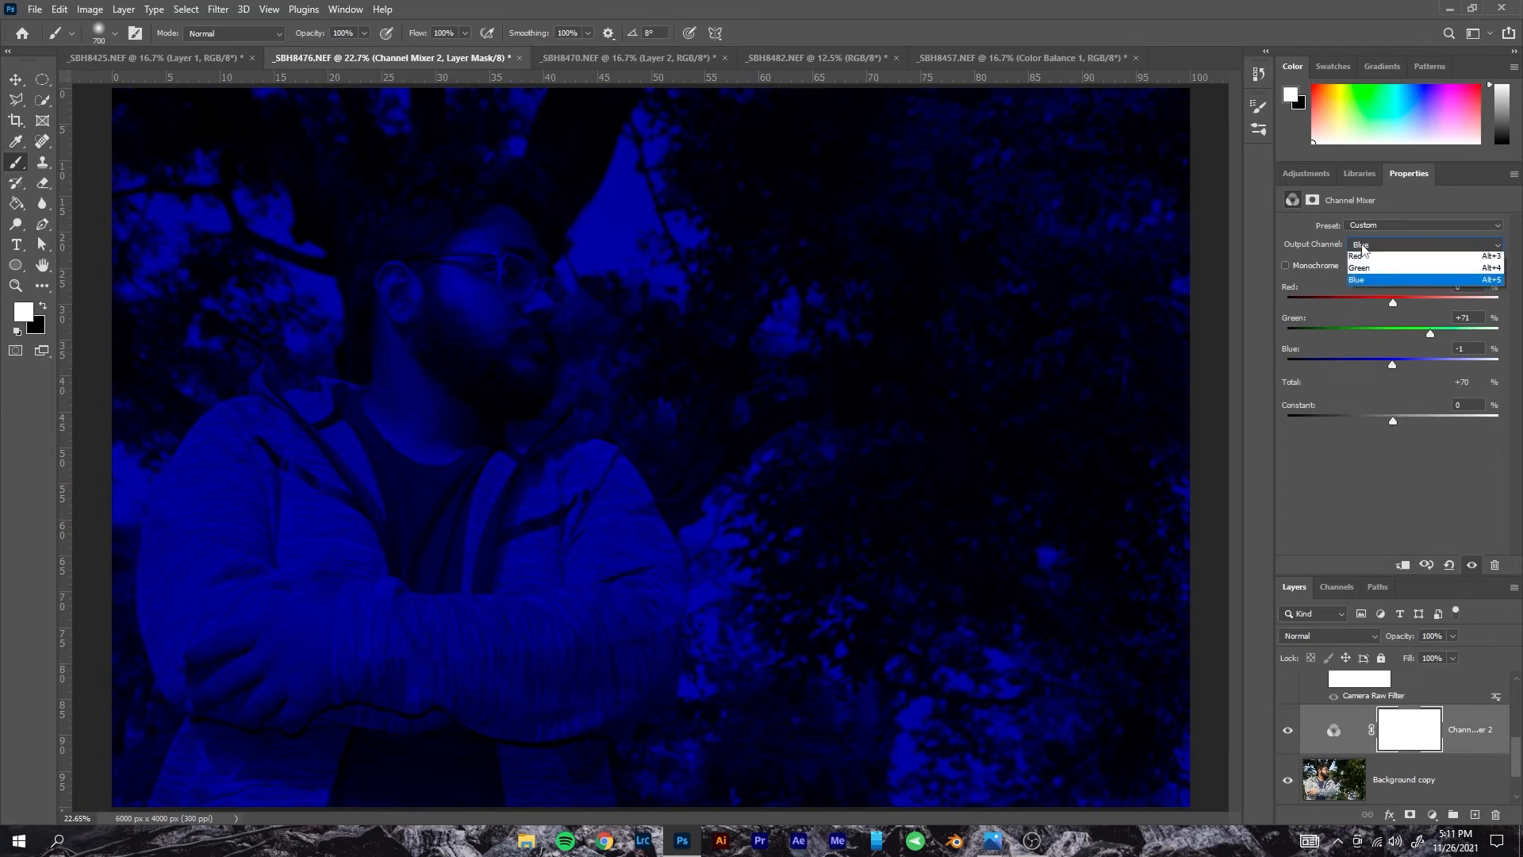
left_click(1393, 303)
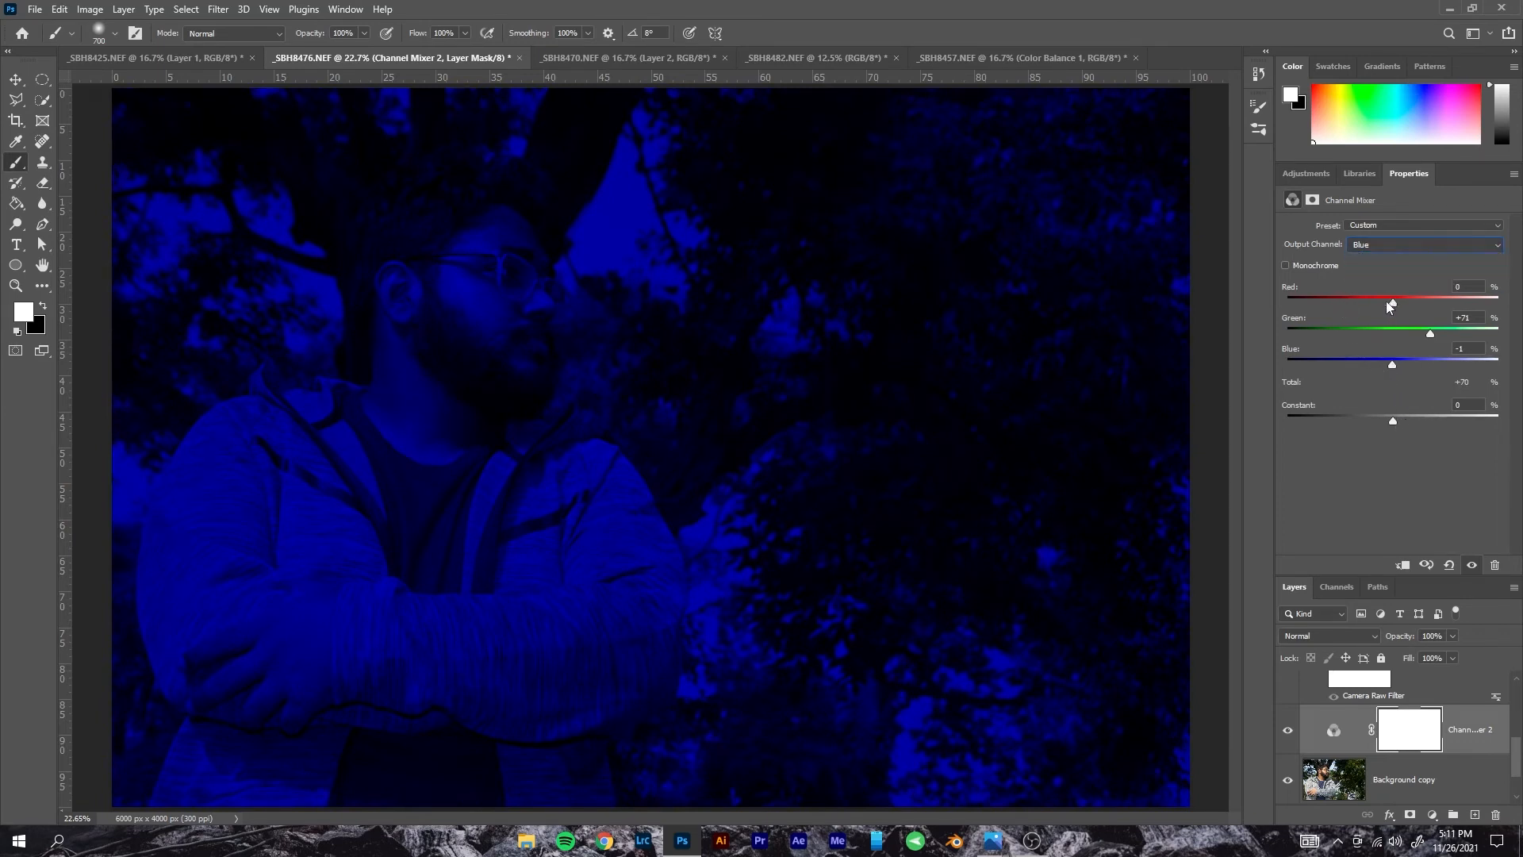
mouse_move(1394, 303)
left_mouse_down()
mouse_move(1249, 298)
mouse_move(1406, 303)
left_mouse_up()
left_click(1479, 288)
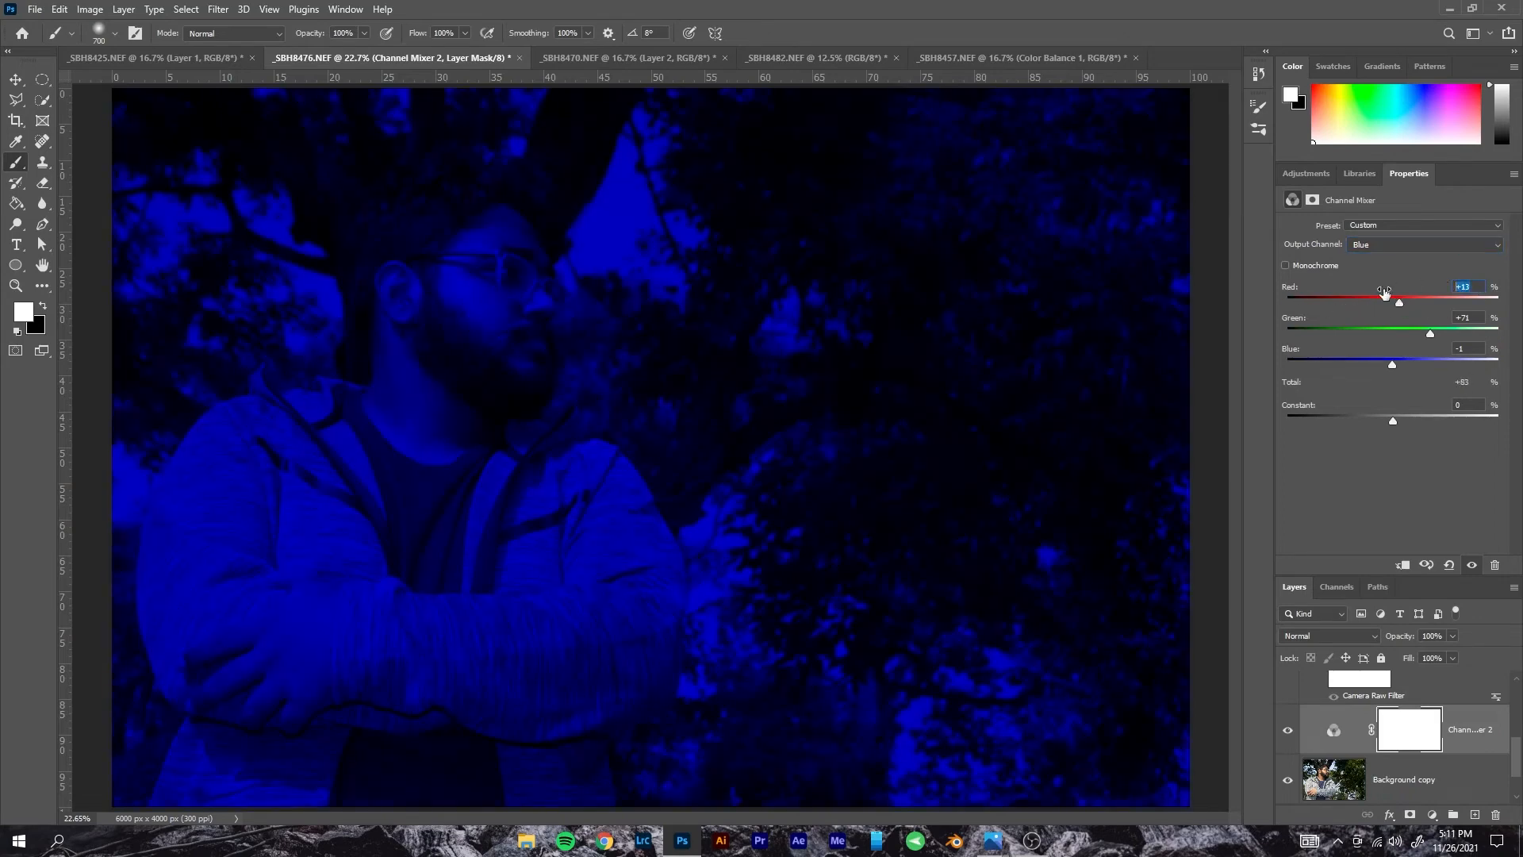
type("0")
key("Tab")
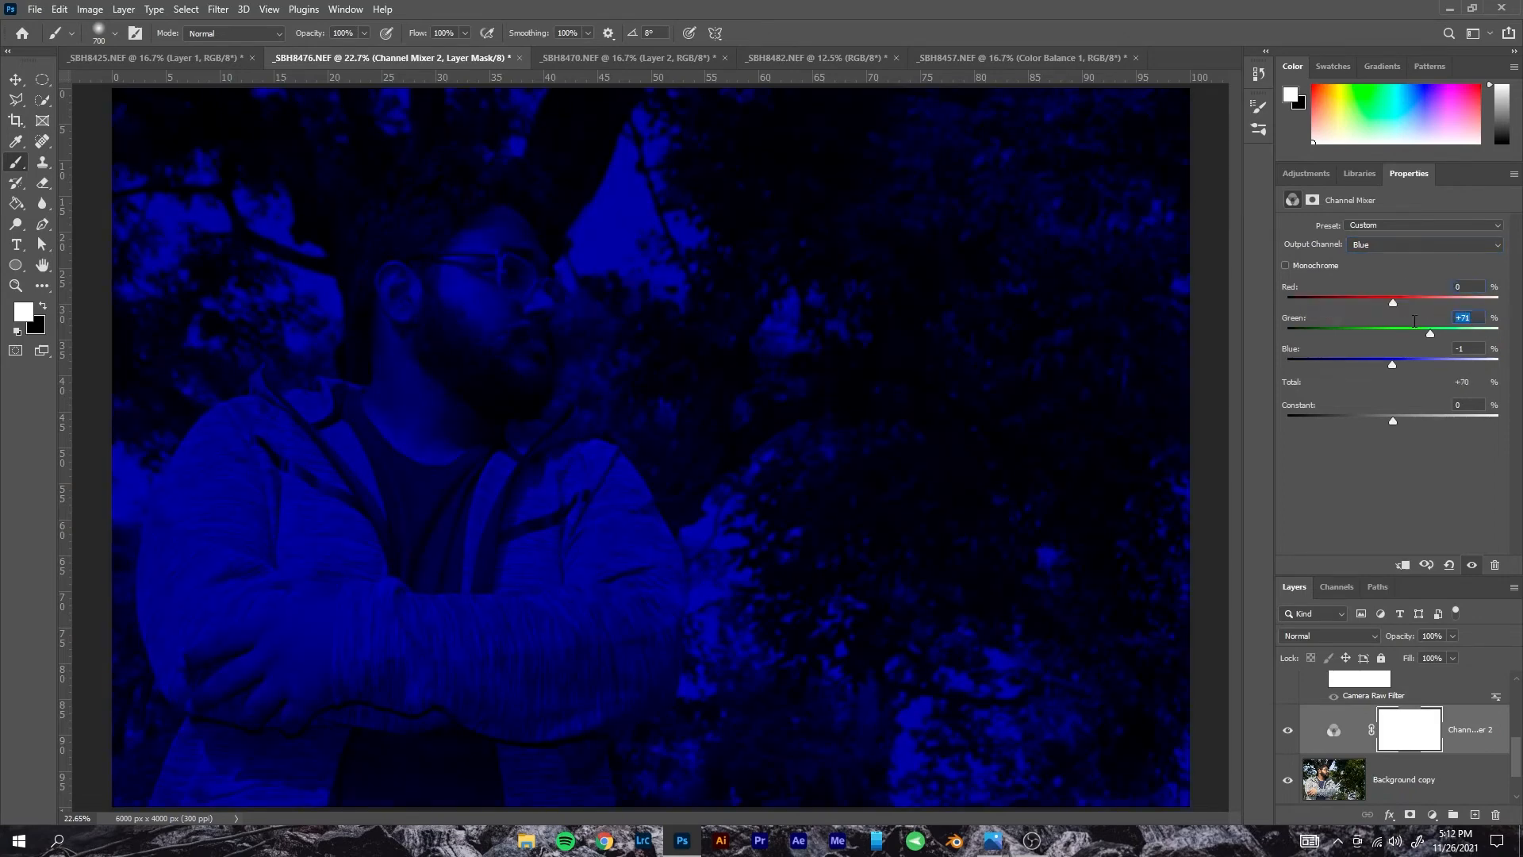
type("0")
key("Tab")
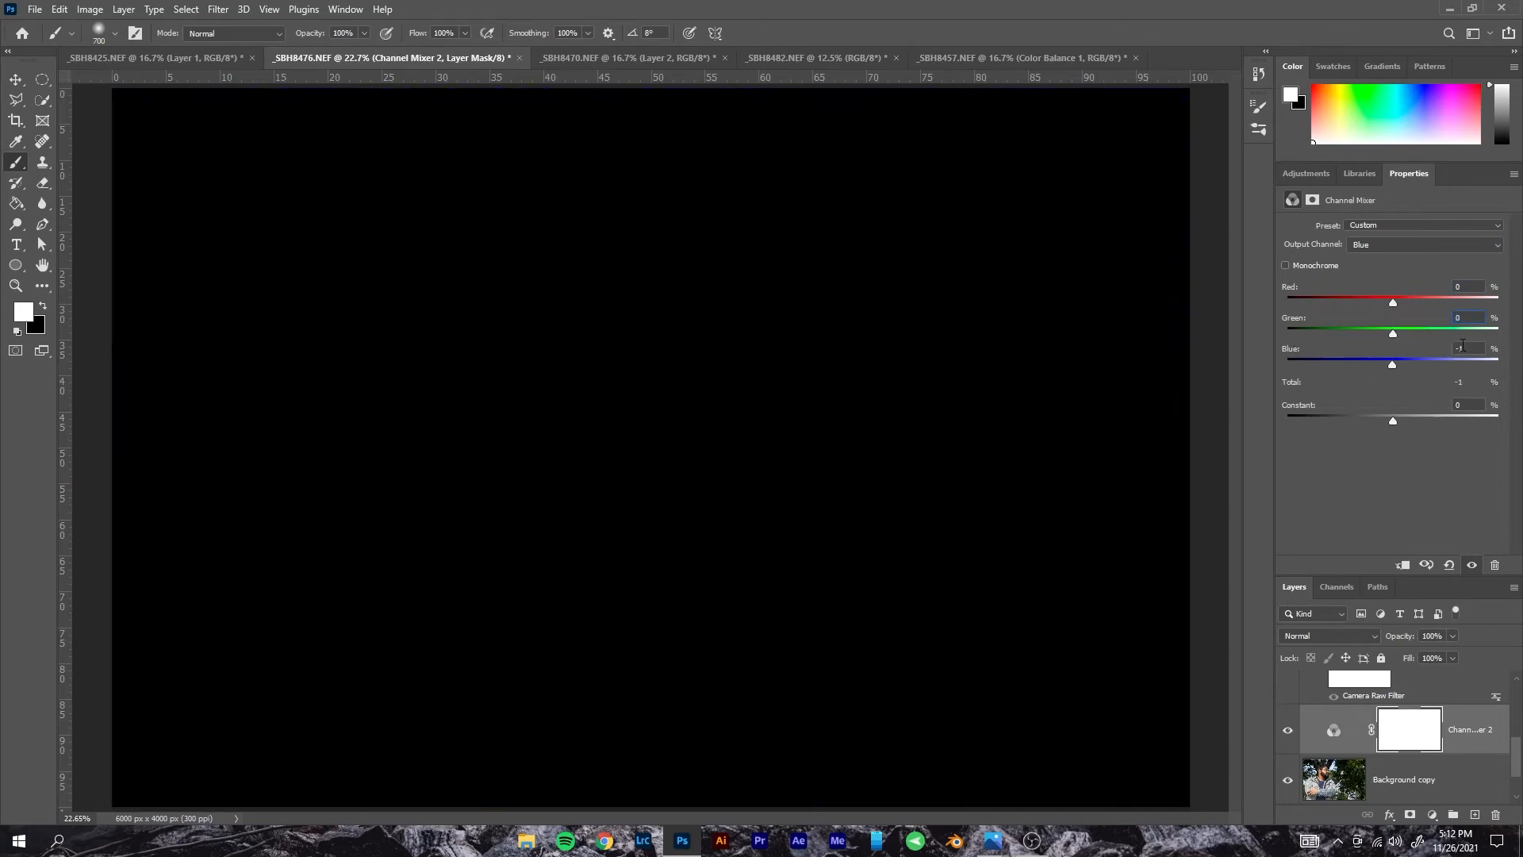
type("0")
left_click_drag(1395, 303, 1462, 303)
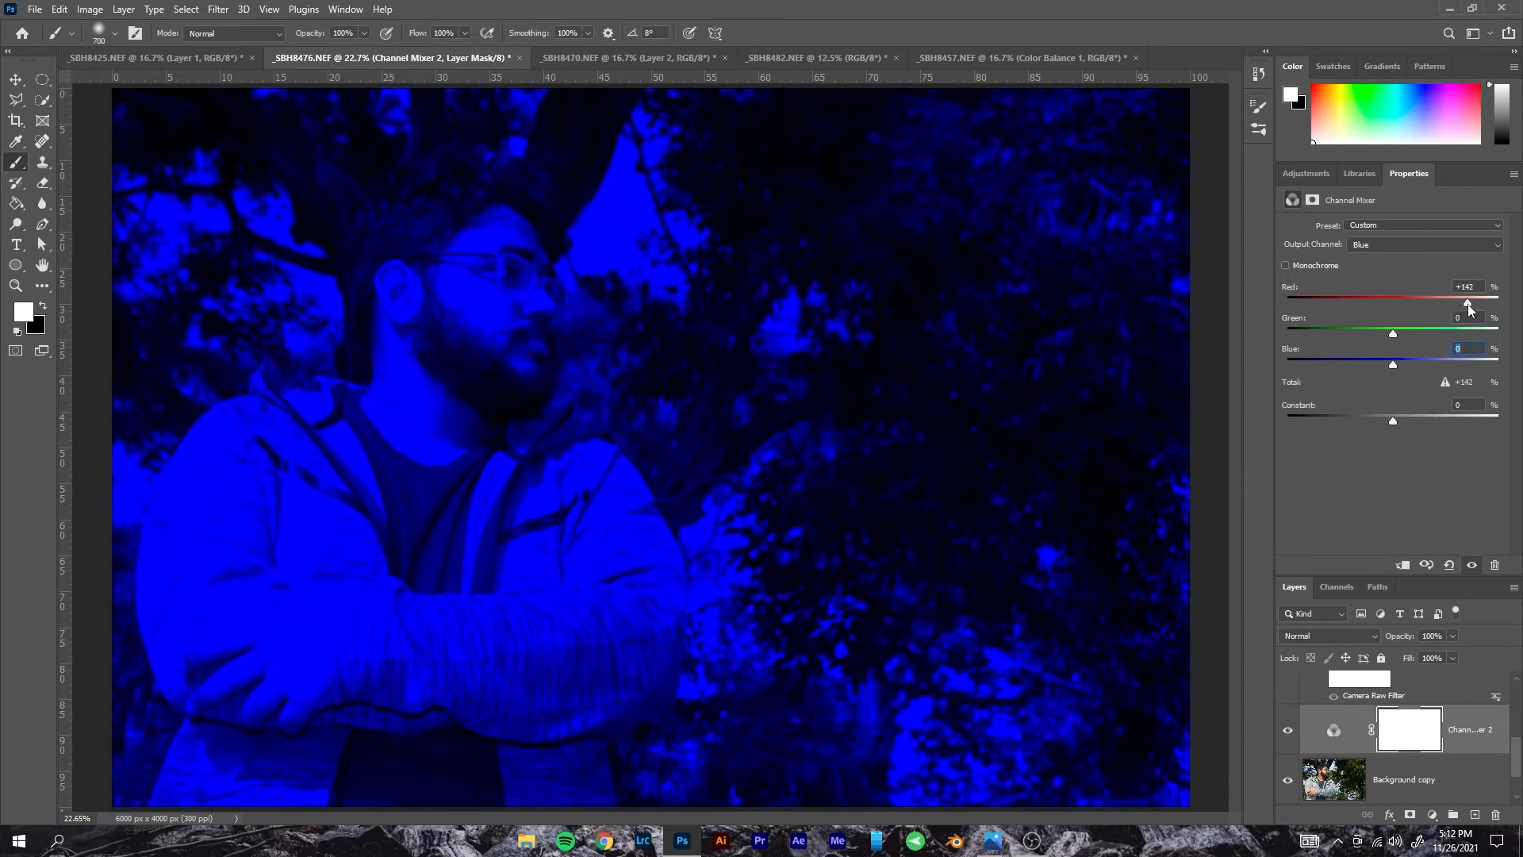
- Restore the red output channel to Red 100%, Green 0% and Blue 0%
left_click(1401, 245)
left_click(1382, 263)
mouse_move(1436, 302)
left_mouse_down()
mouse_move(1495, 300)
mouse_move(1421, 297)
left_mouse_up()
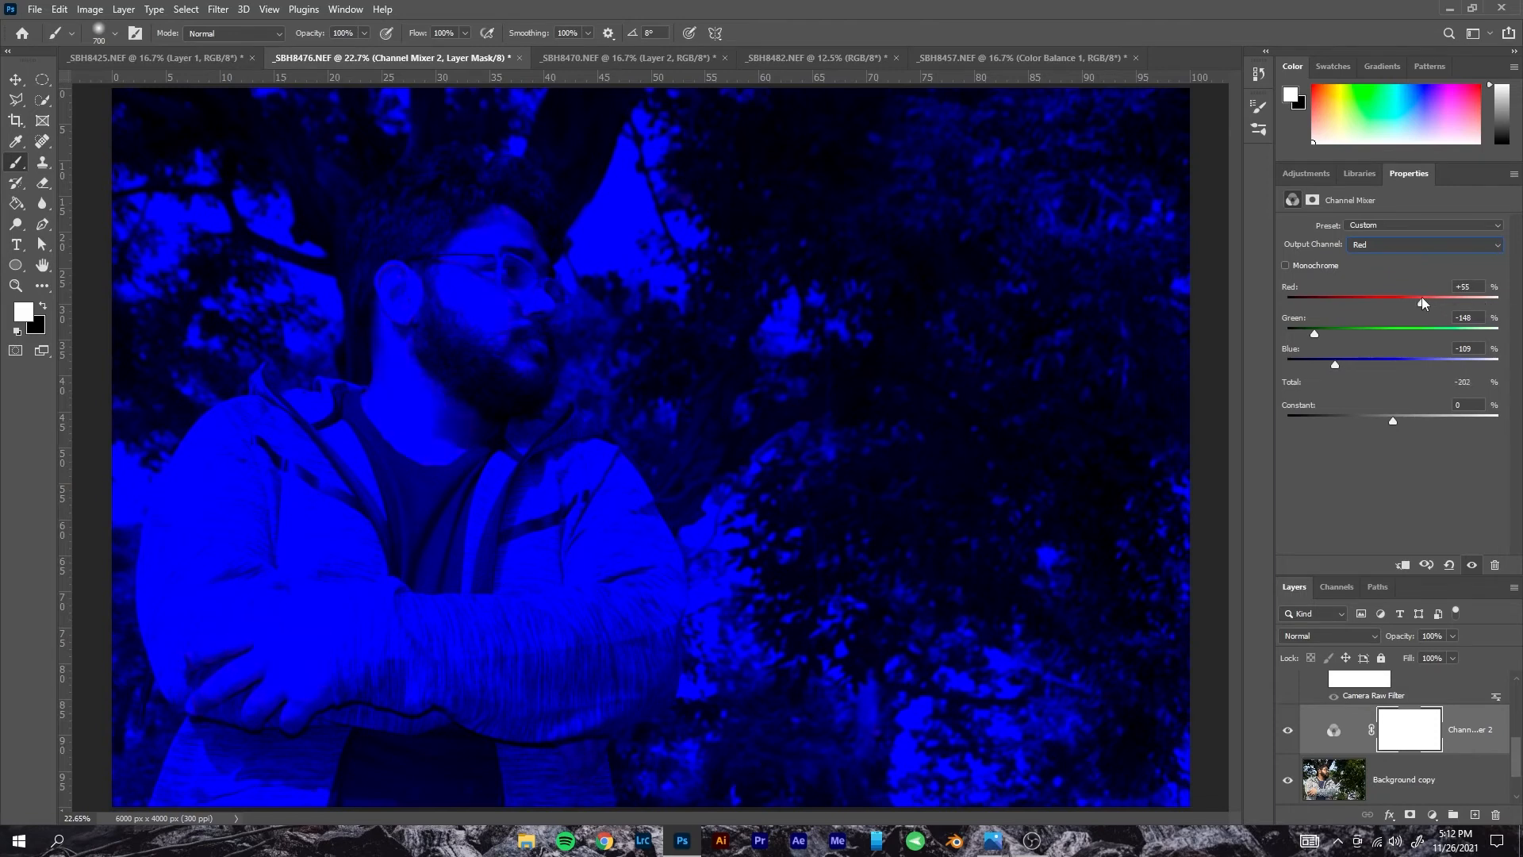
double_click(1470, 288)
type("100")
left_click(1474, 318)
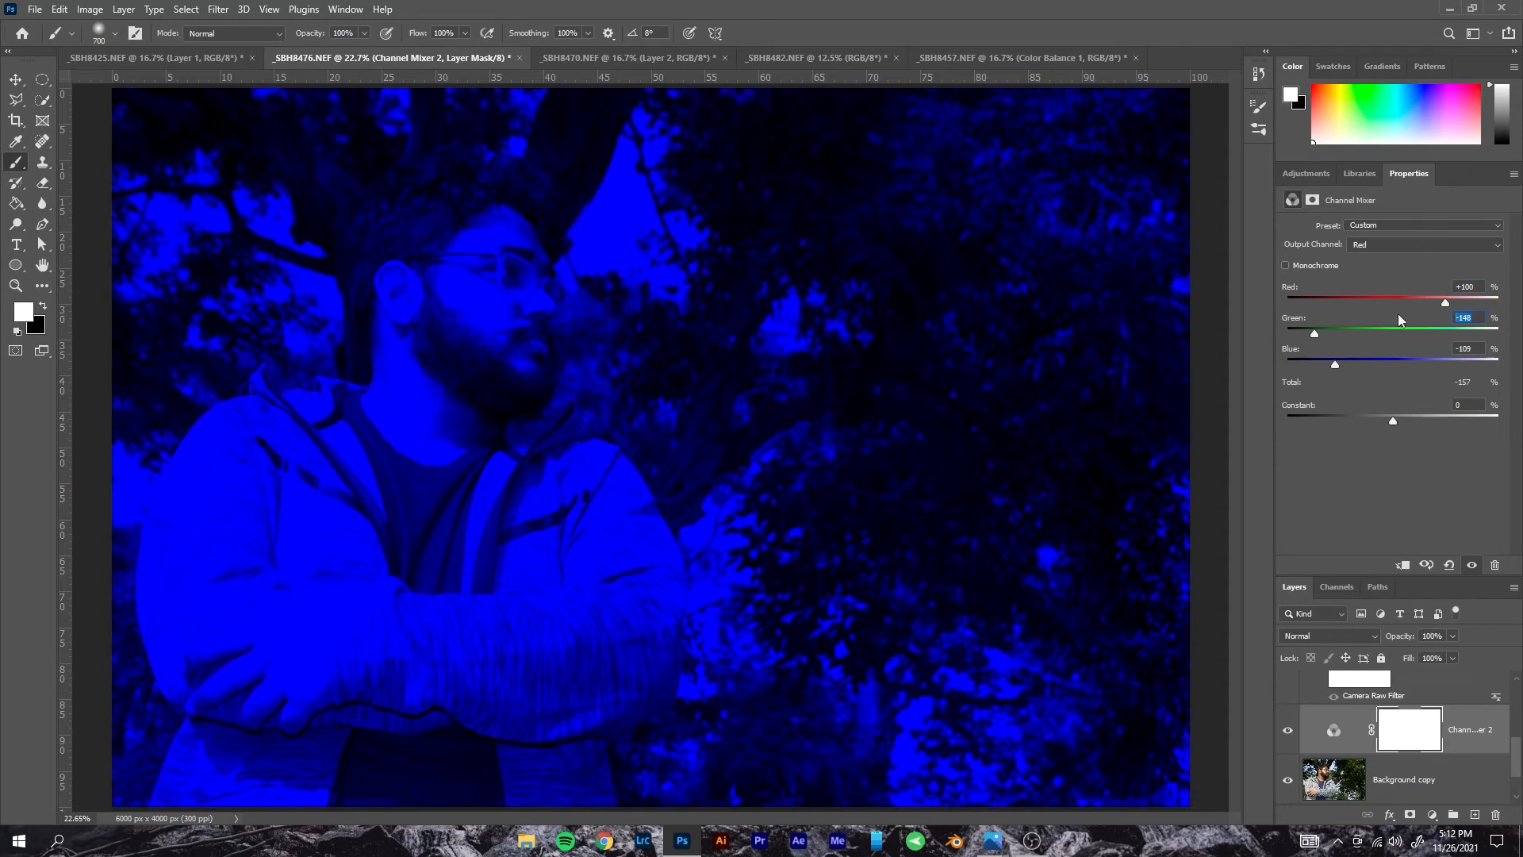
type("0")
left_click(1481, 348)
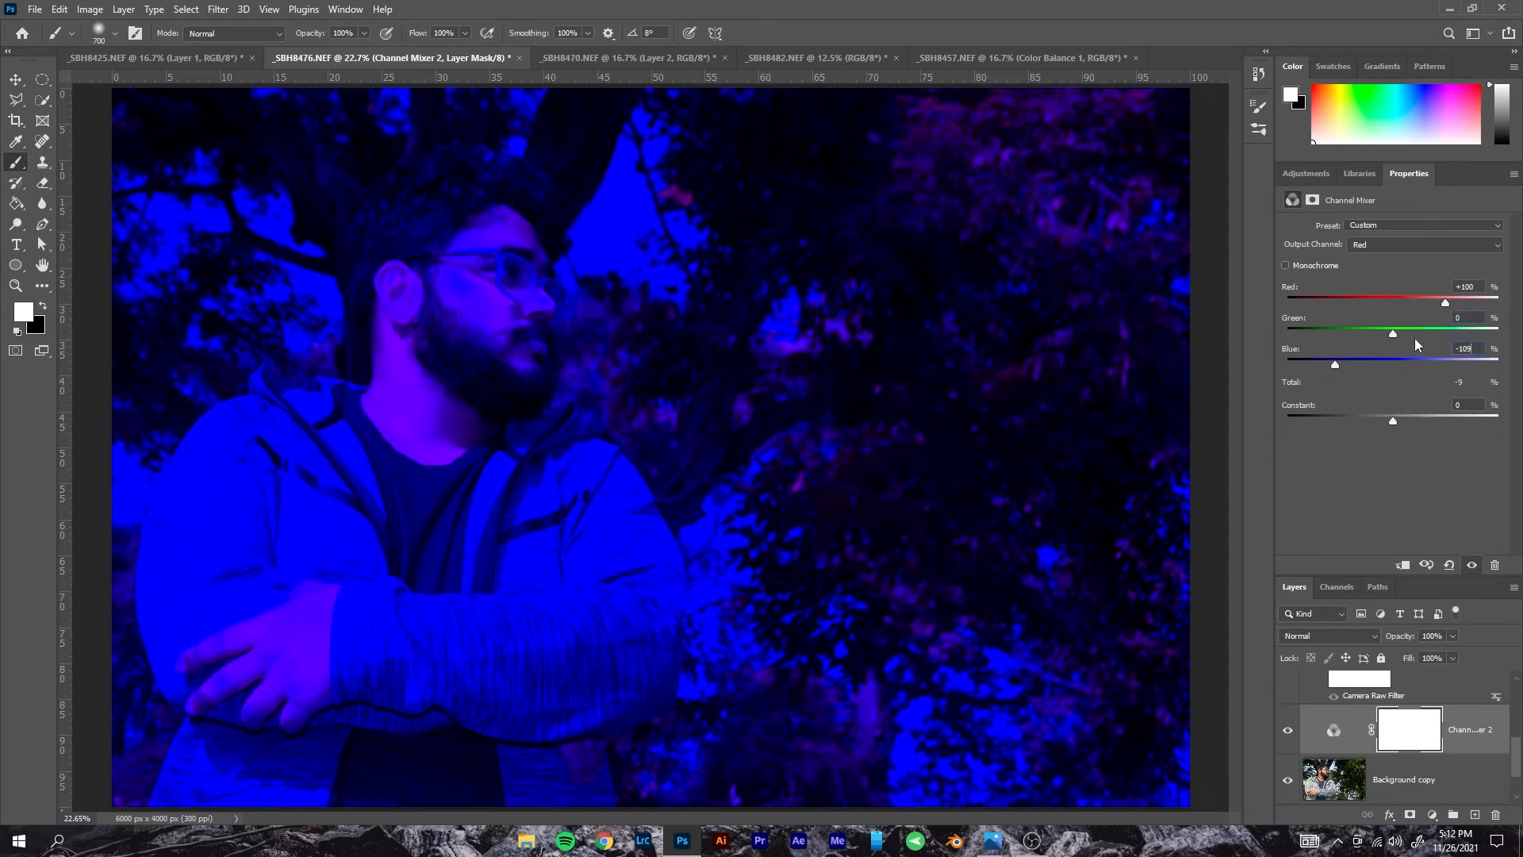
double_click(1471, 346)
type("0")
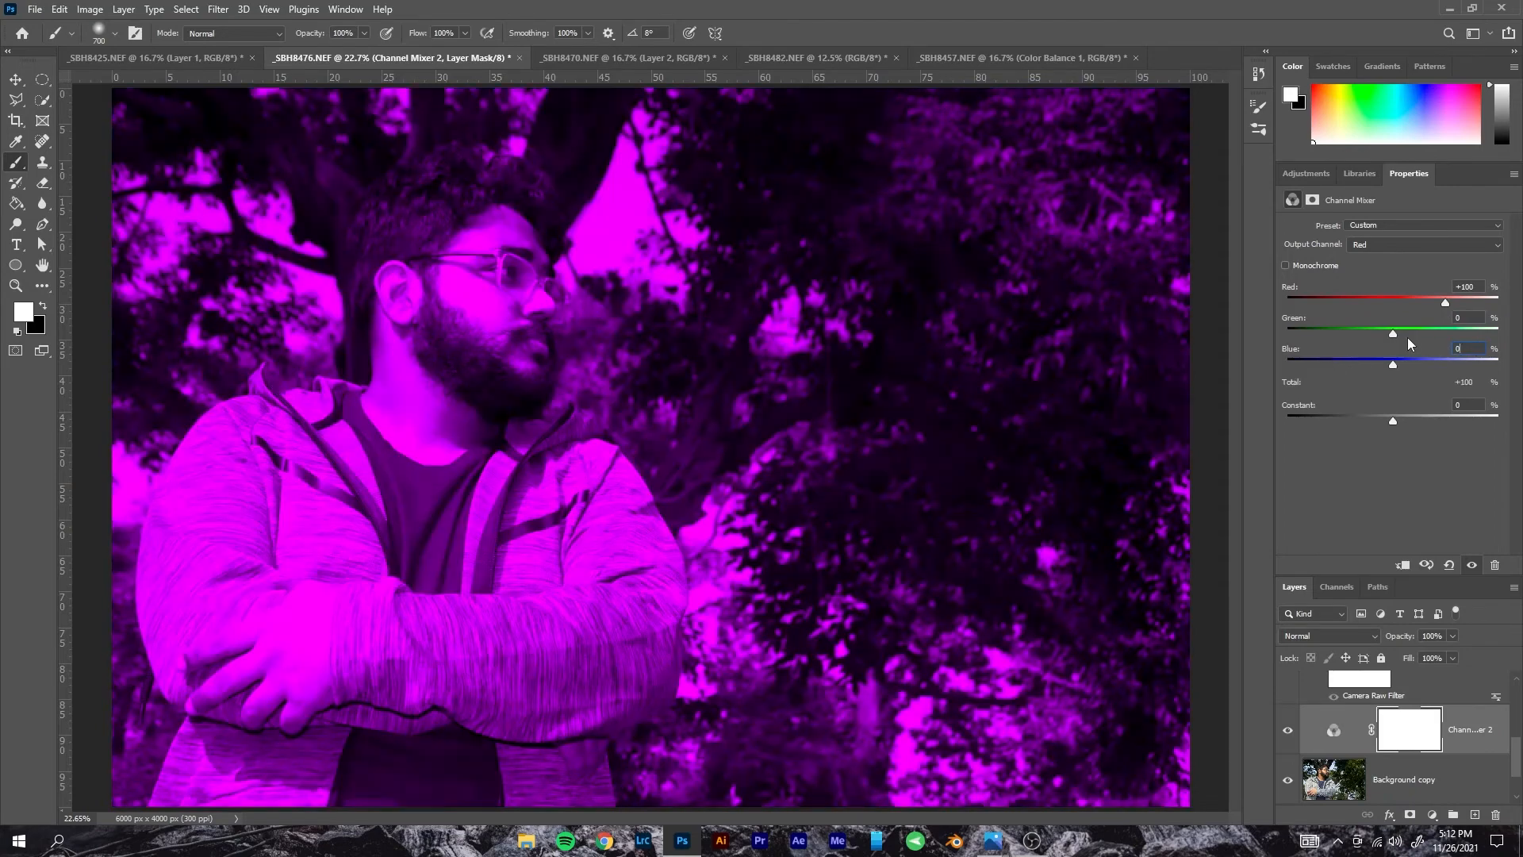
- Restore the green output channel to Green 100% and Red 0%
left_click(1393, 245)
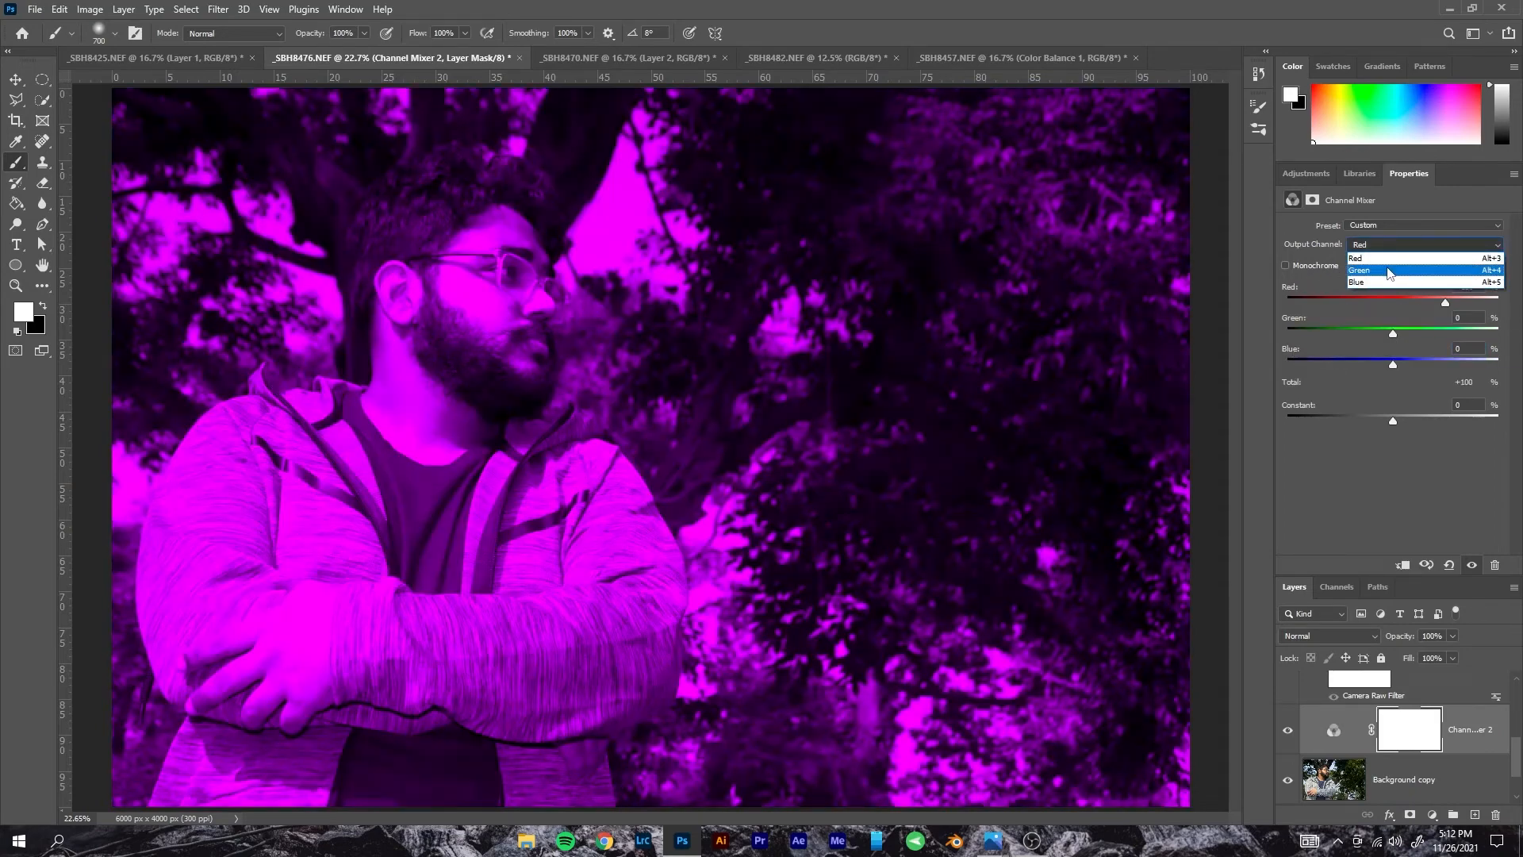
left_click(1389, 271)
left_click(1466, 317)
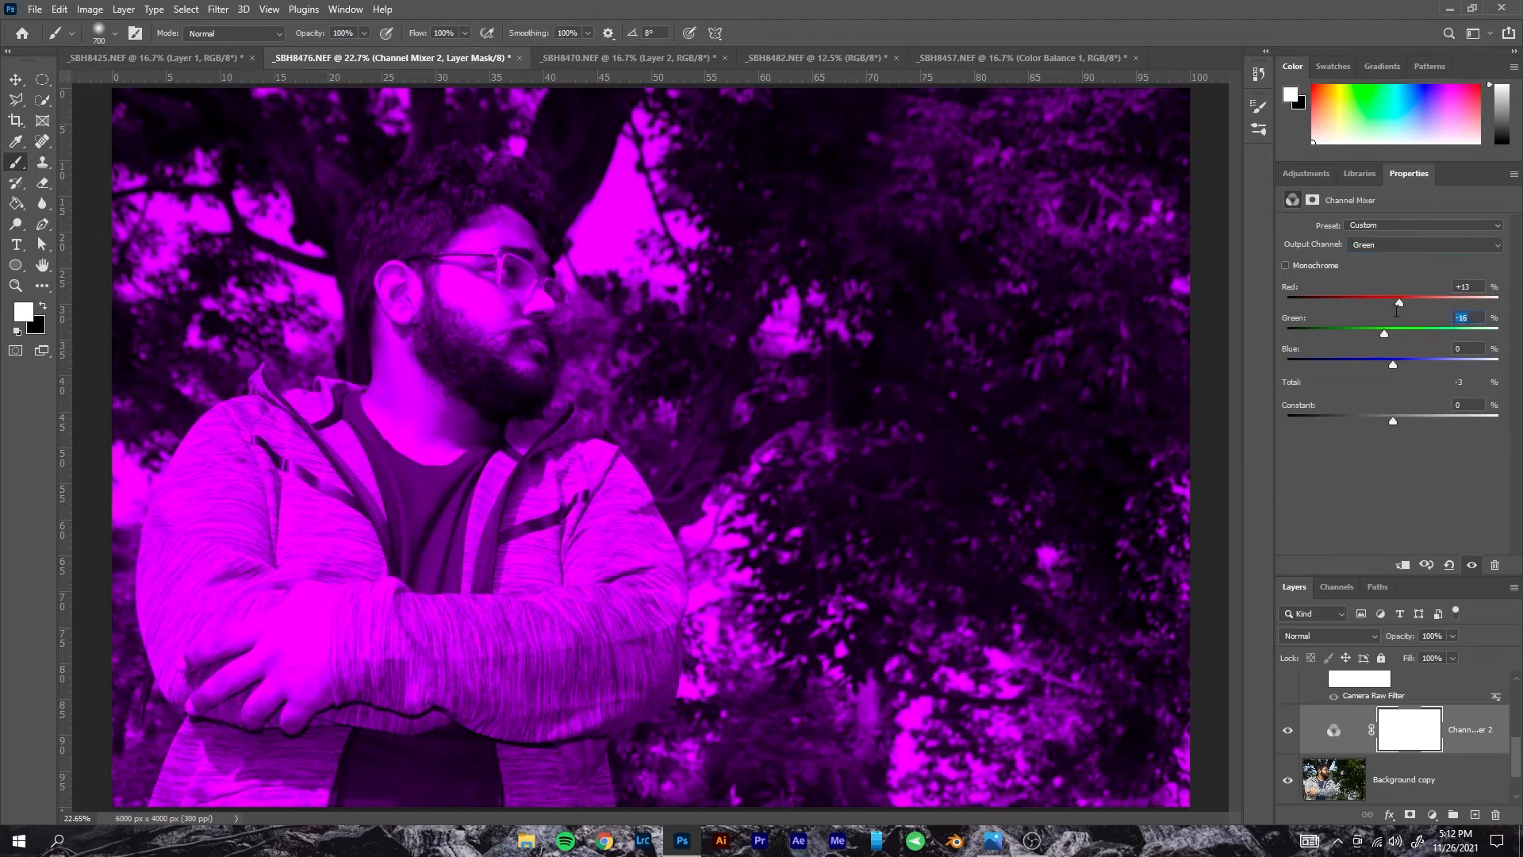
type("100")
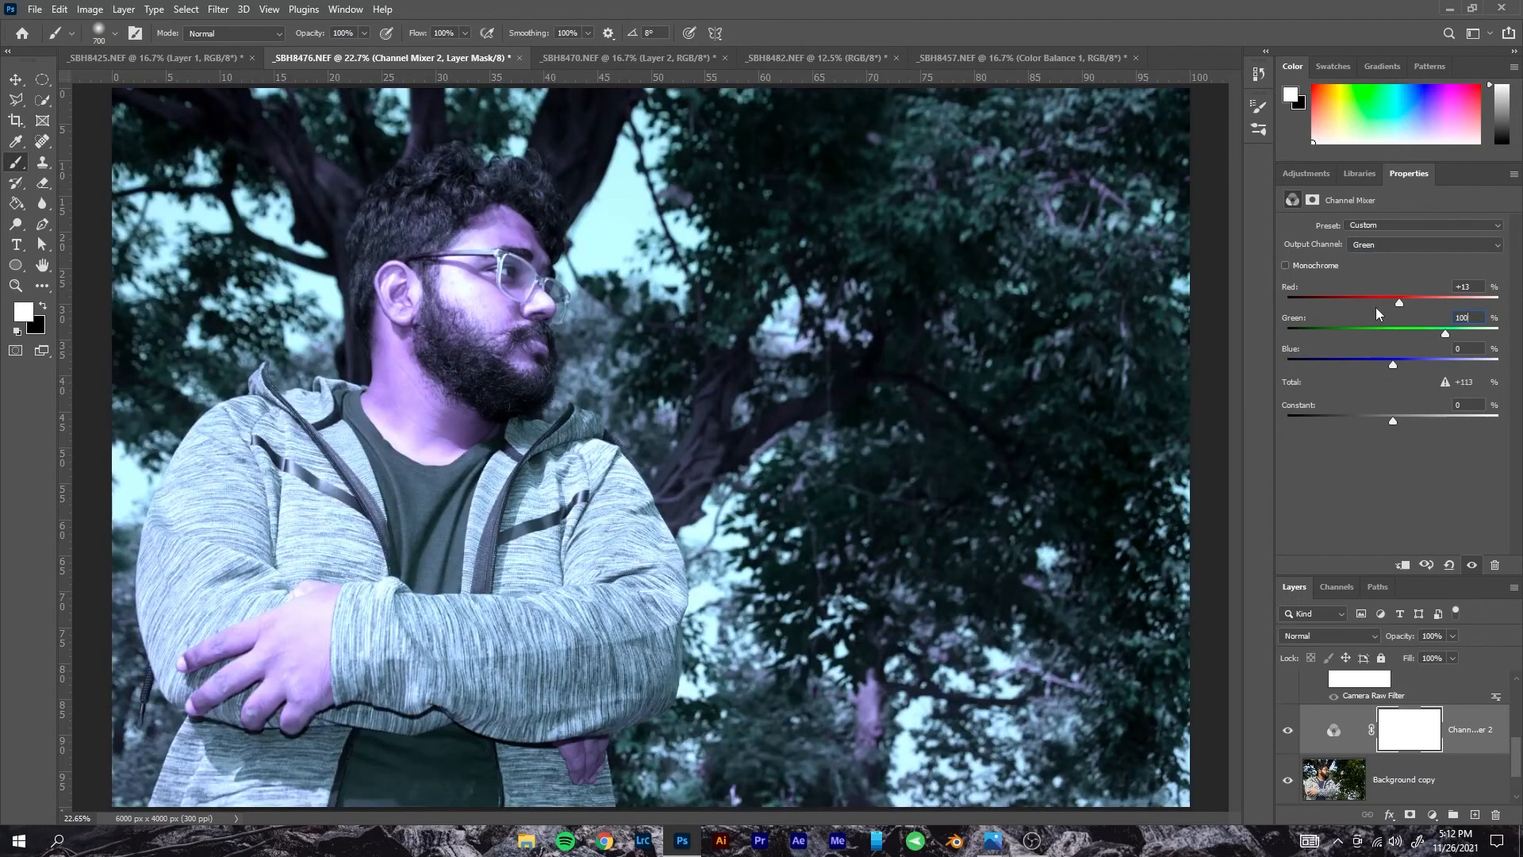
left_click(1469, 287)
type("0")
key("Tab")
key("Tab")
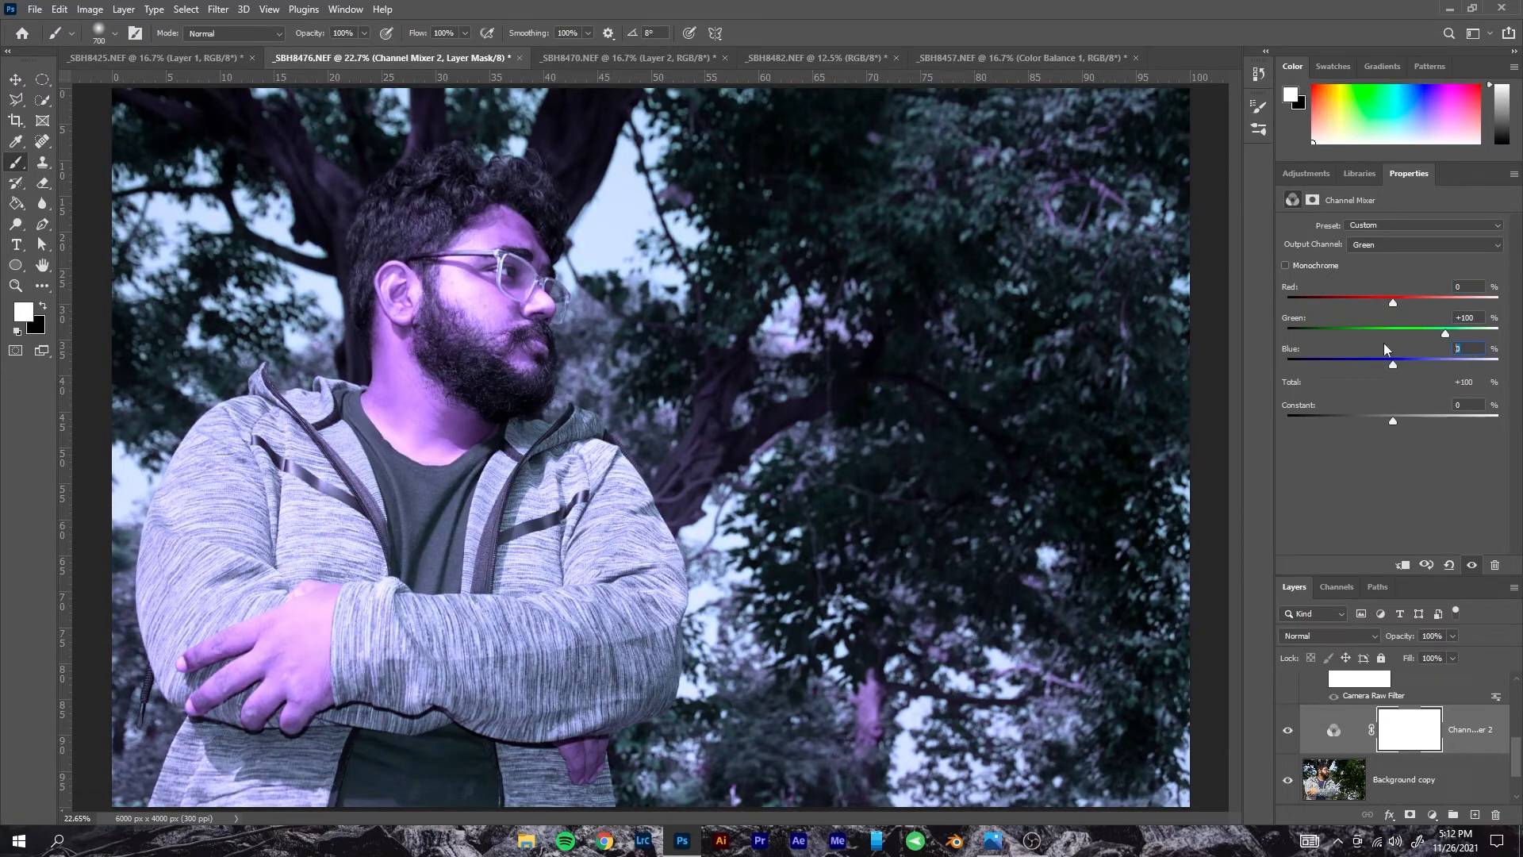
- Restore the blue output channel to Red 0% and Blue 100%
left_click(1382, 246)
left_click(1377, 283)
left_click(1468, 288)
type("0")
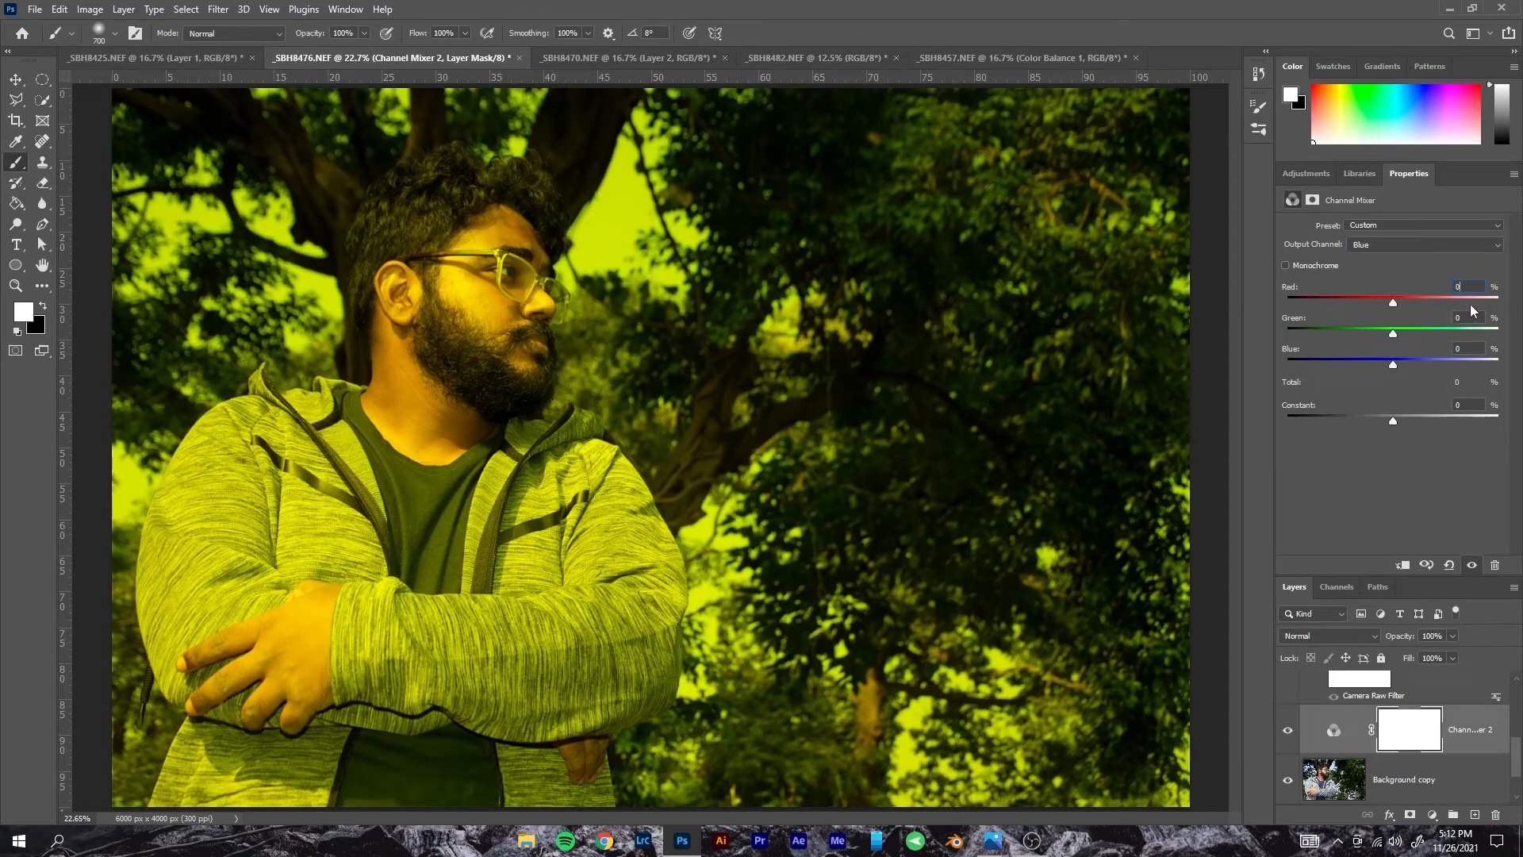
left_click(1468, 348)
type("100")
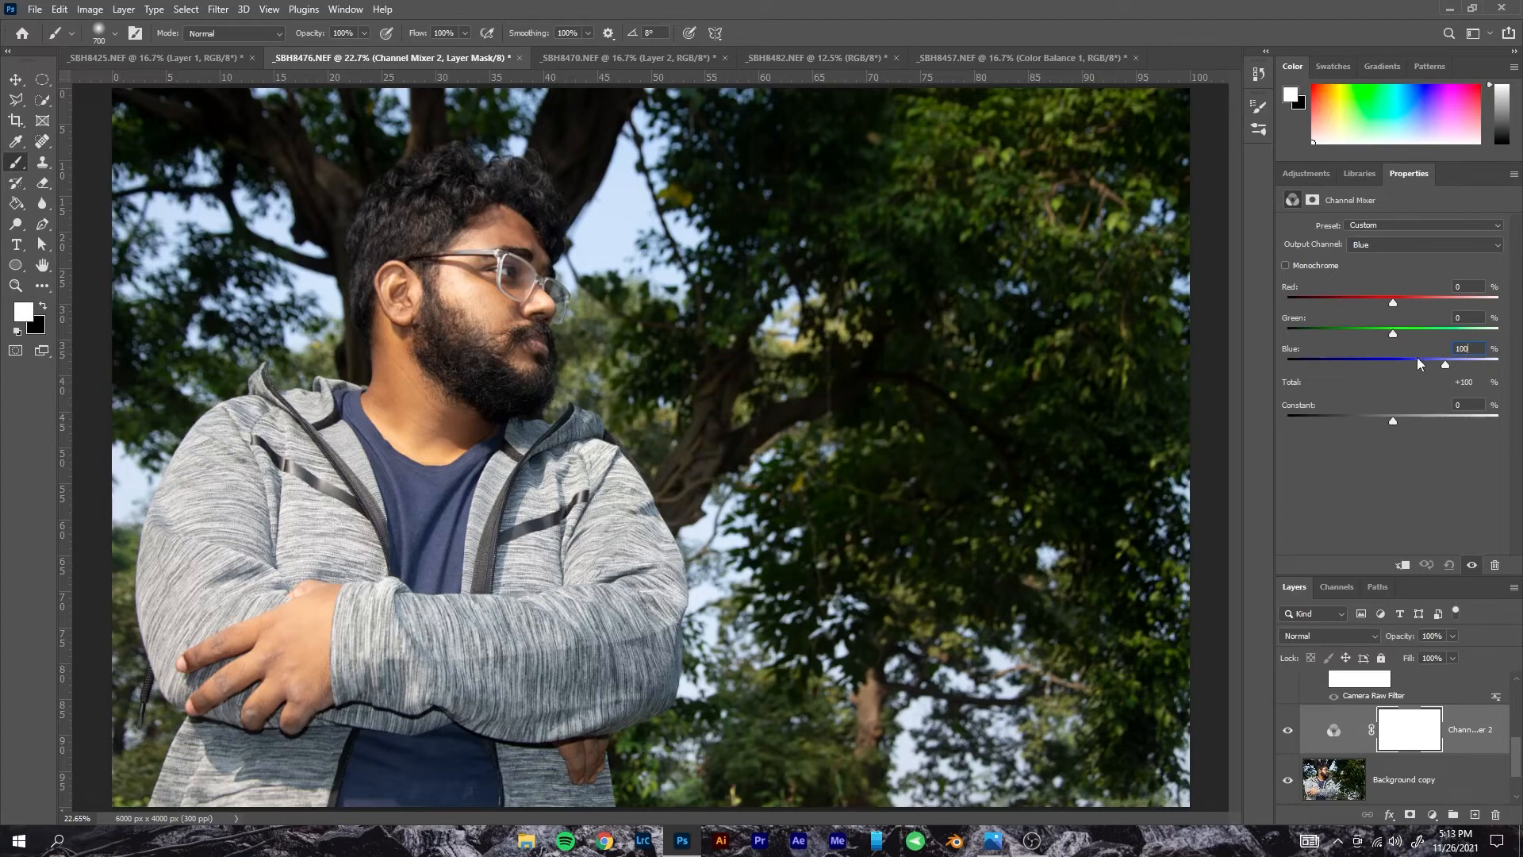
- Adjust the blue output channel's mix to Red -17%, Green +92% and Blue -62%
left_click_drag(1447, 365, 1320, 366)
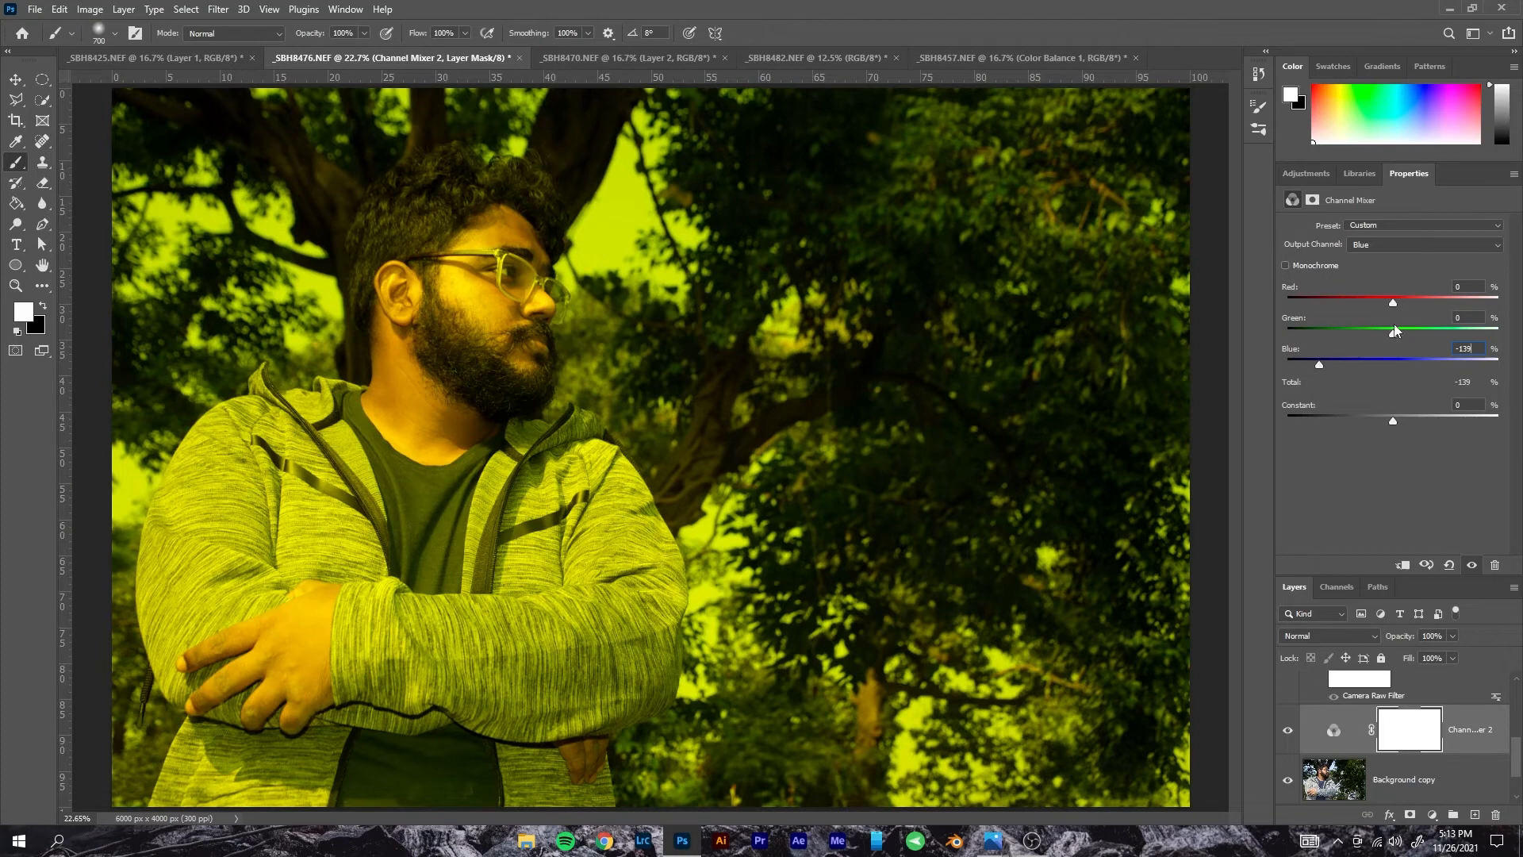
left_click_drag(1395, 335, 1355, 337)
left_click_drag(1463, 336, 1437, 299)
left_click(1349, 730)
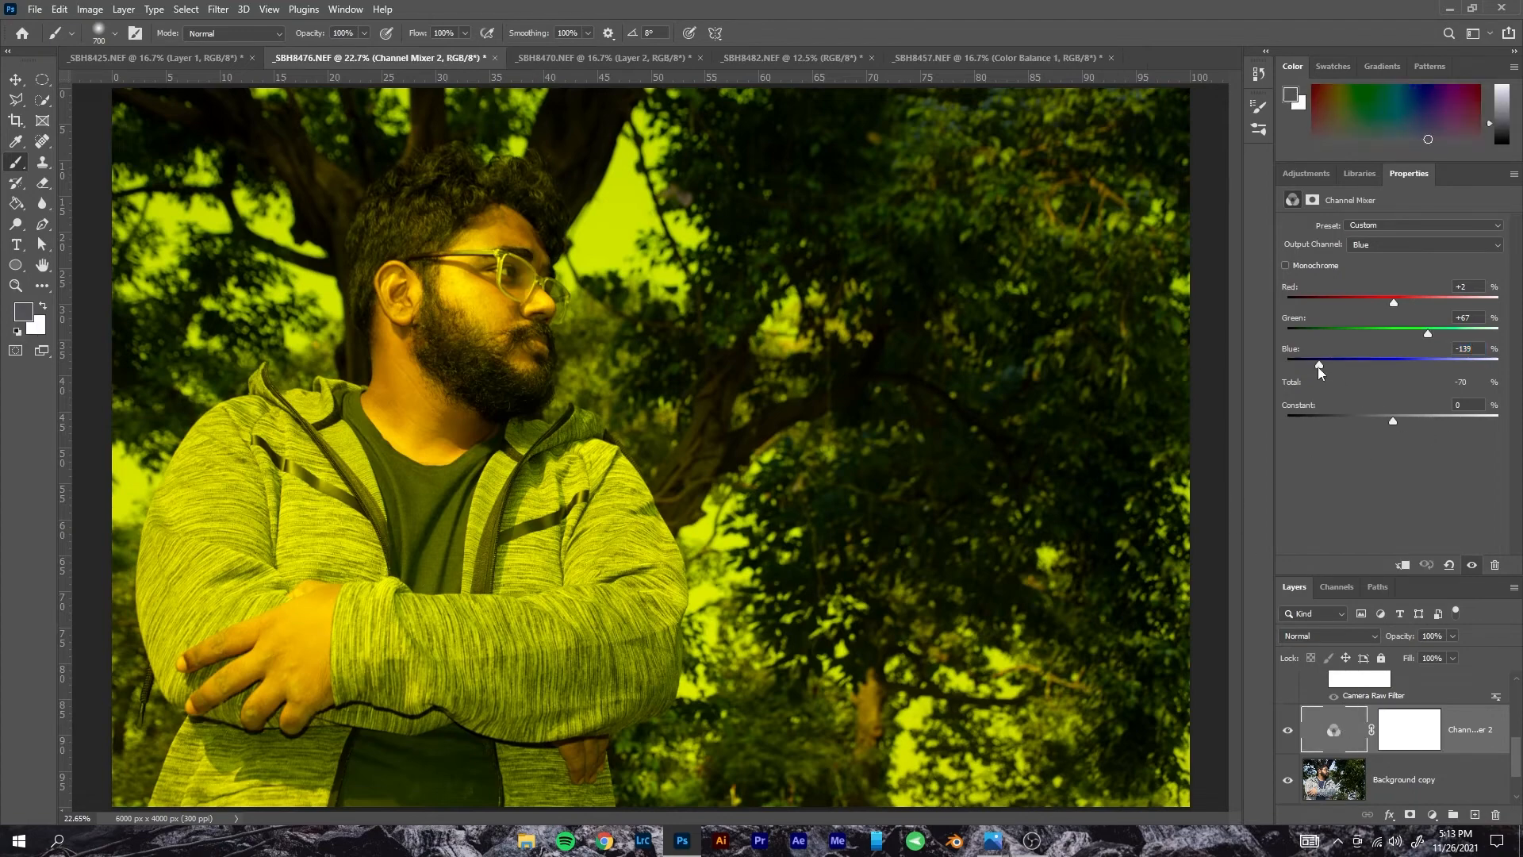
left_click_drag(1428, 337, 1424, 340)
mouse_move(1394, 302)
left_mouse_down()
mouse_move(1421, 302)
mouse_move(1403, 300)
left_mouse_up()
left_click_drag(1321, 364, 1383, 301)
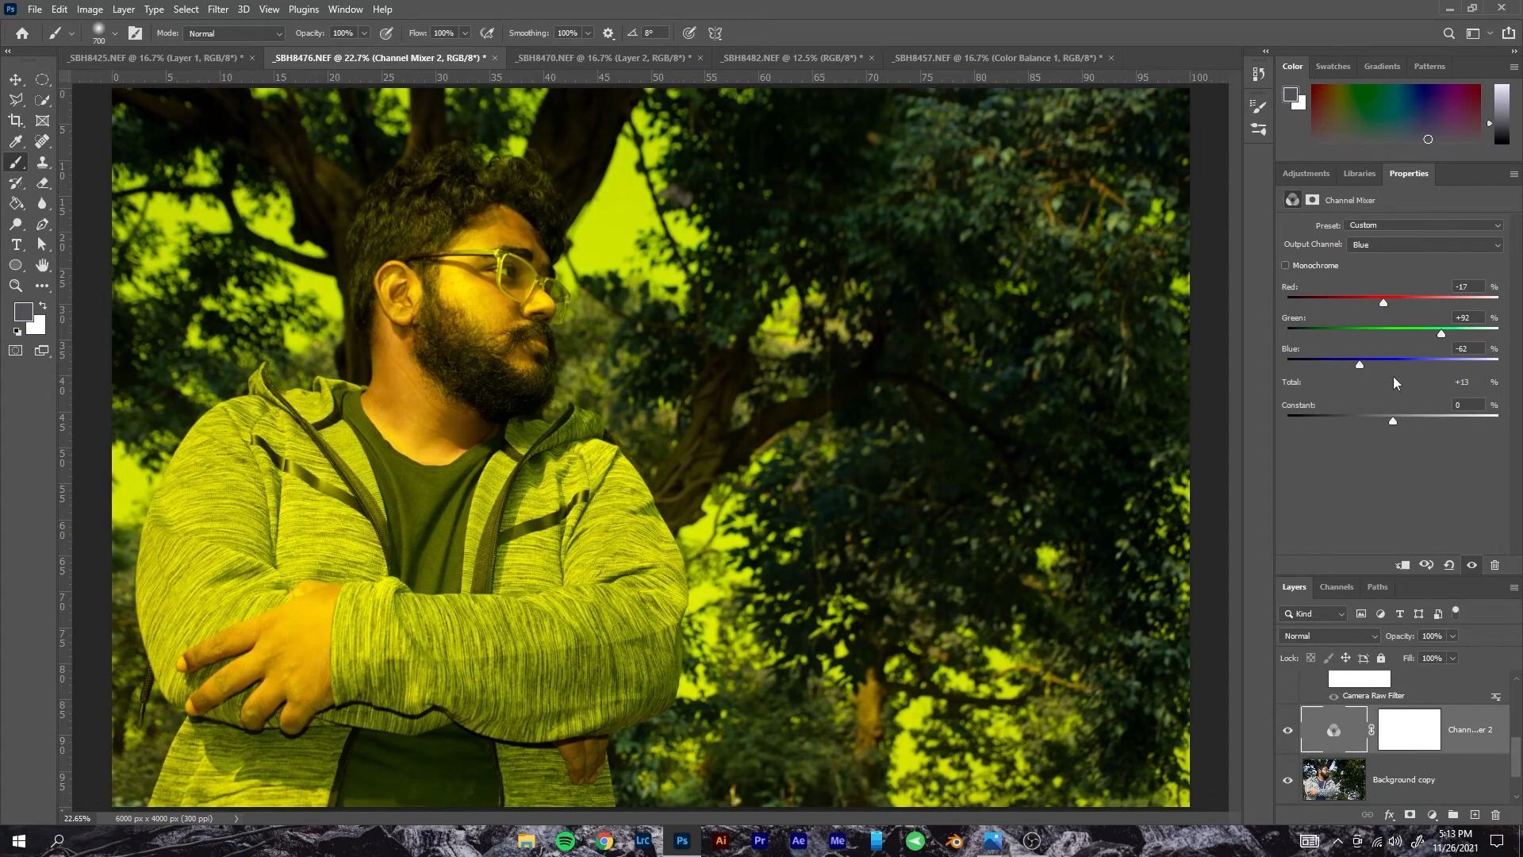
- Set the blue output channel's mix to Green +122% and Blue -5%, and switch to the green output channel
left_click_drag(1445, 335, 1458, 336)
mouse_move(1367, 365)
left_mouse_down()
mouse_move(1407, 362)
mouse_move(1390, 367)
left_mouse_up()
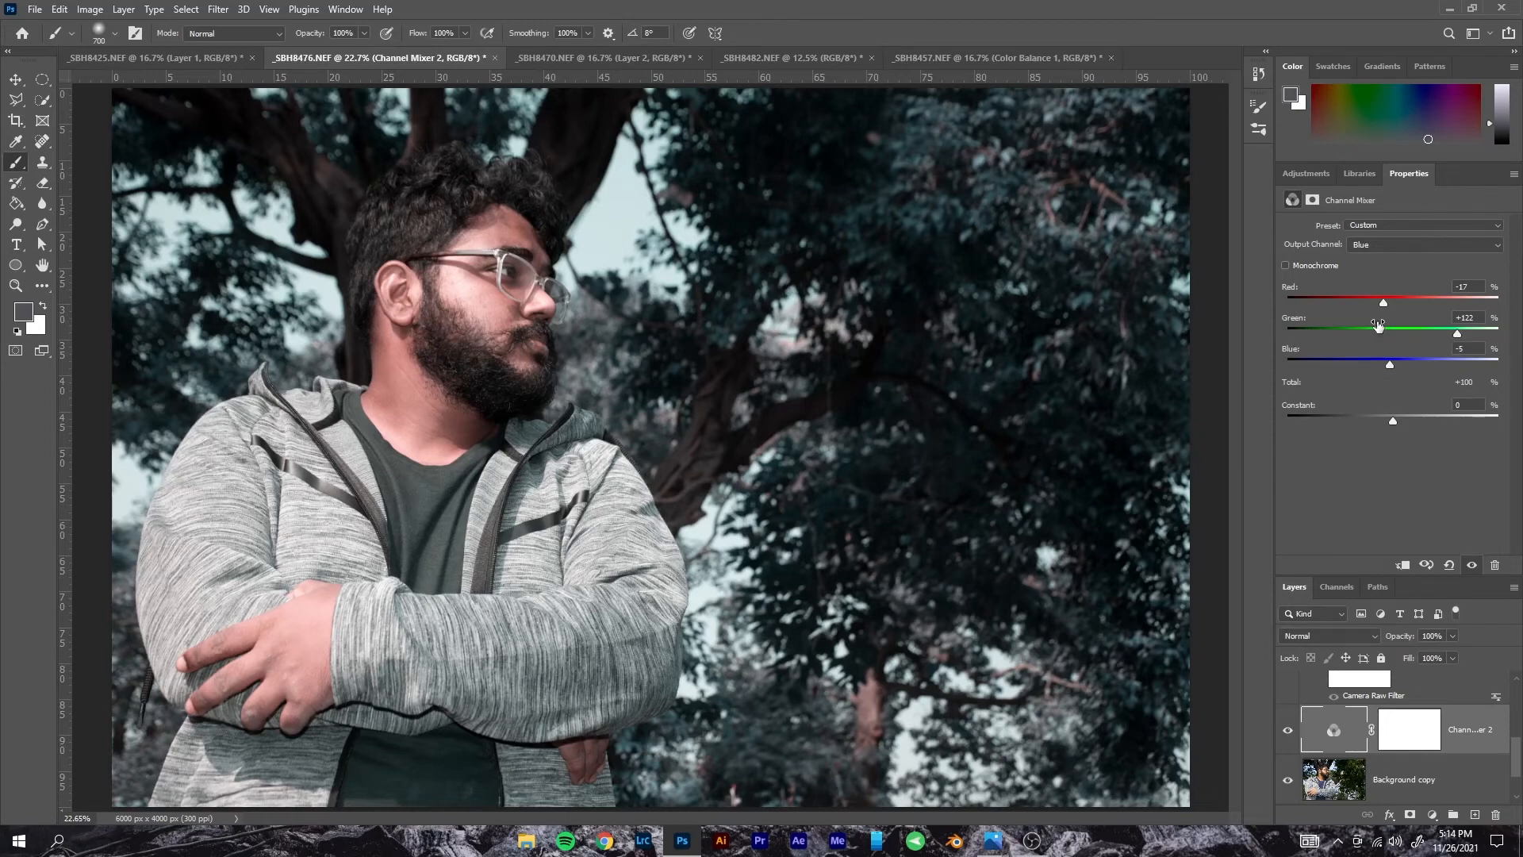
left_click(1364, 246)
left_click(1361, 270)
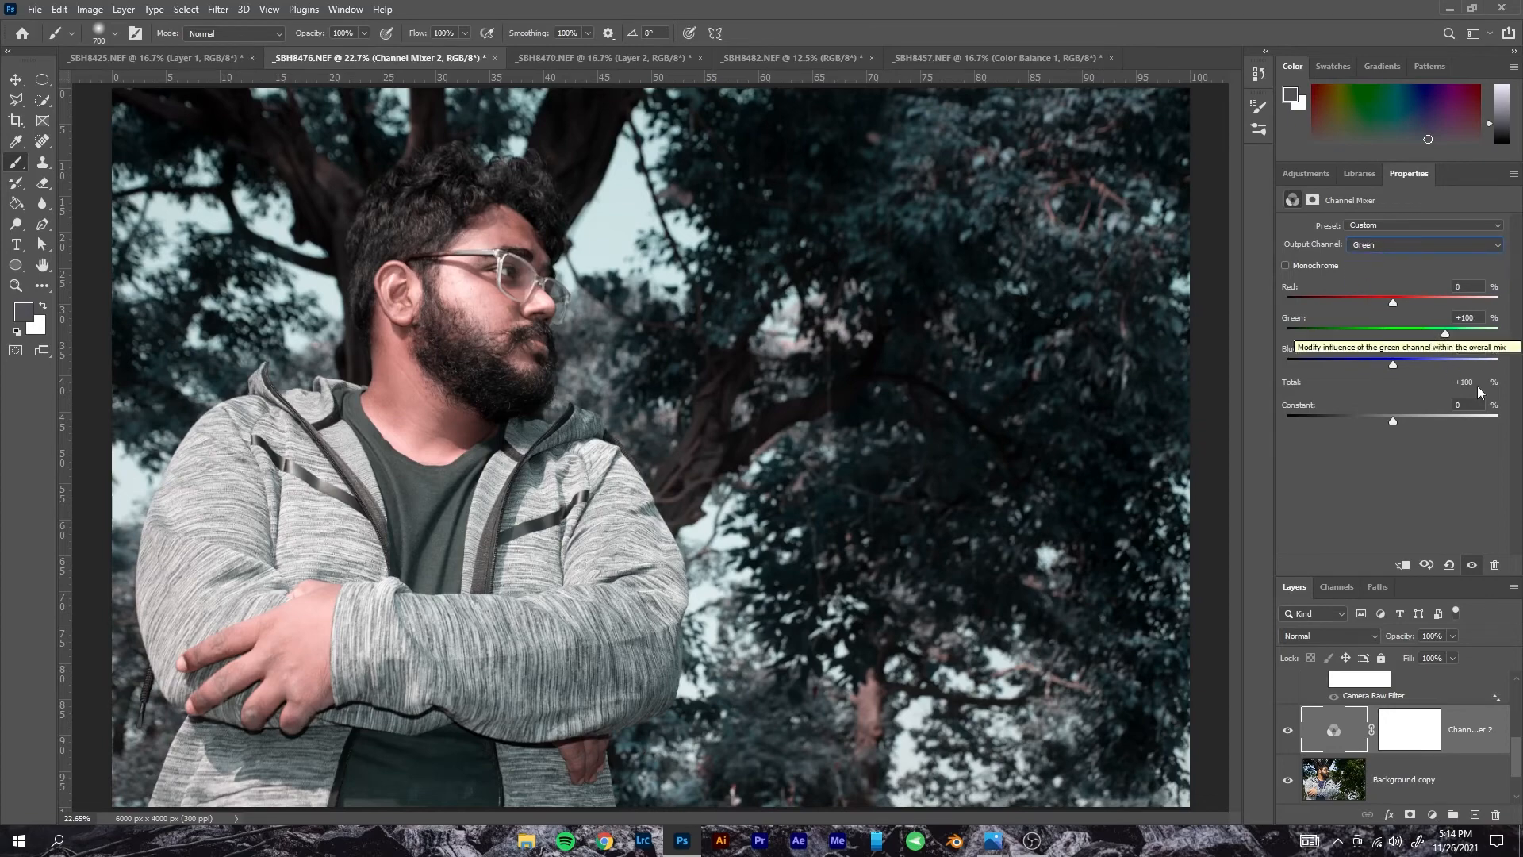
- Delete the Channel Mixer adjustment layer above the Background copy
right_click(1402, 726)
left_click(1350, 732)
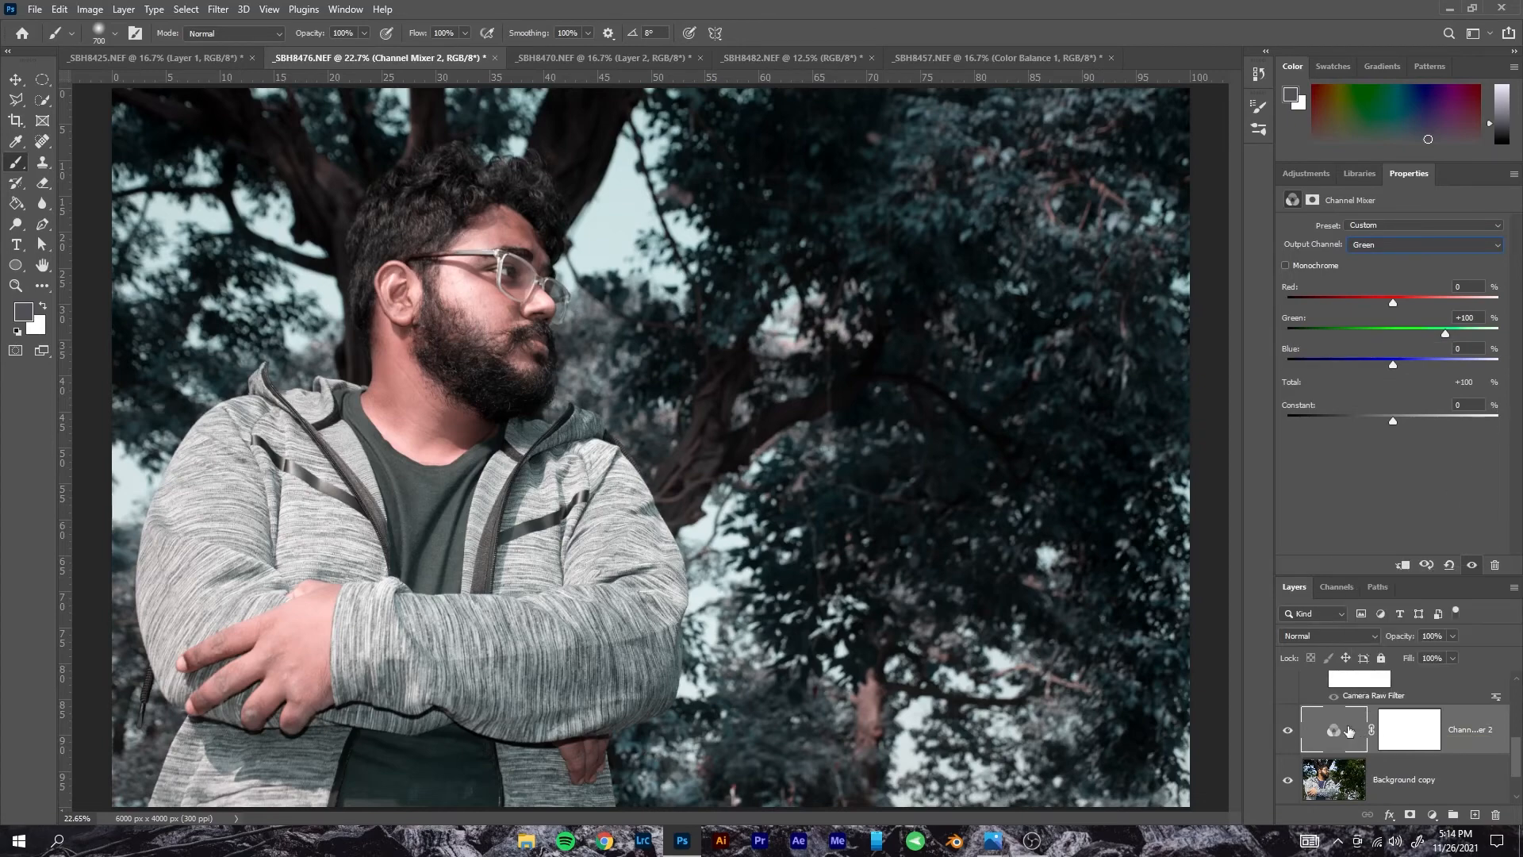
left_click(1495, 815)
left_click(703, 318)
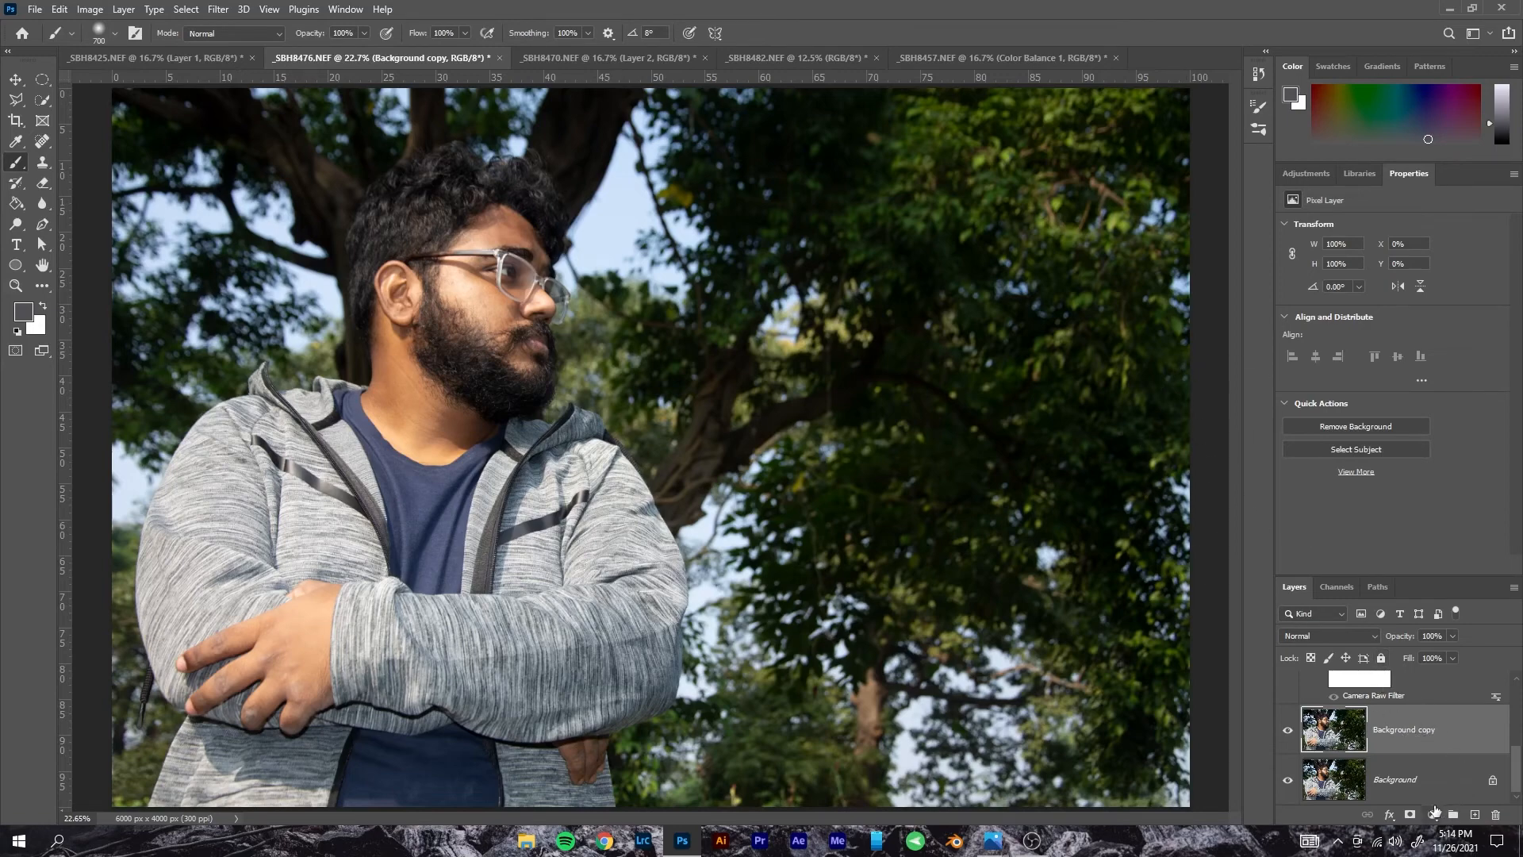
- Add a Color Lookup adjustment layer above the Background copy with the Bleach Bypass.look 3D LUT
left_click(1433, 814)
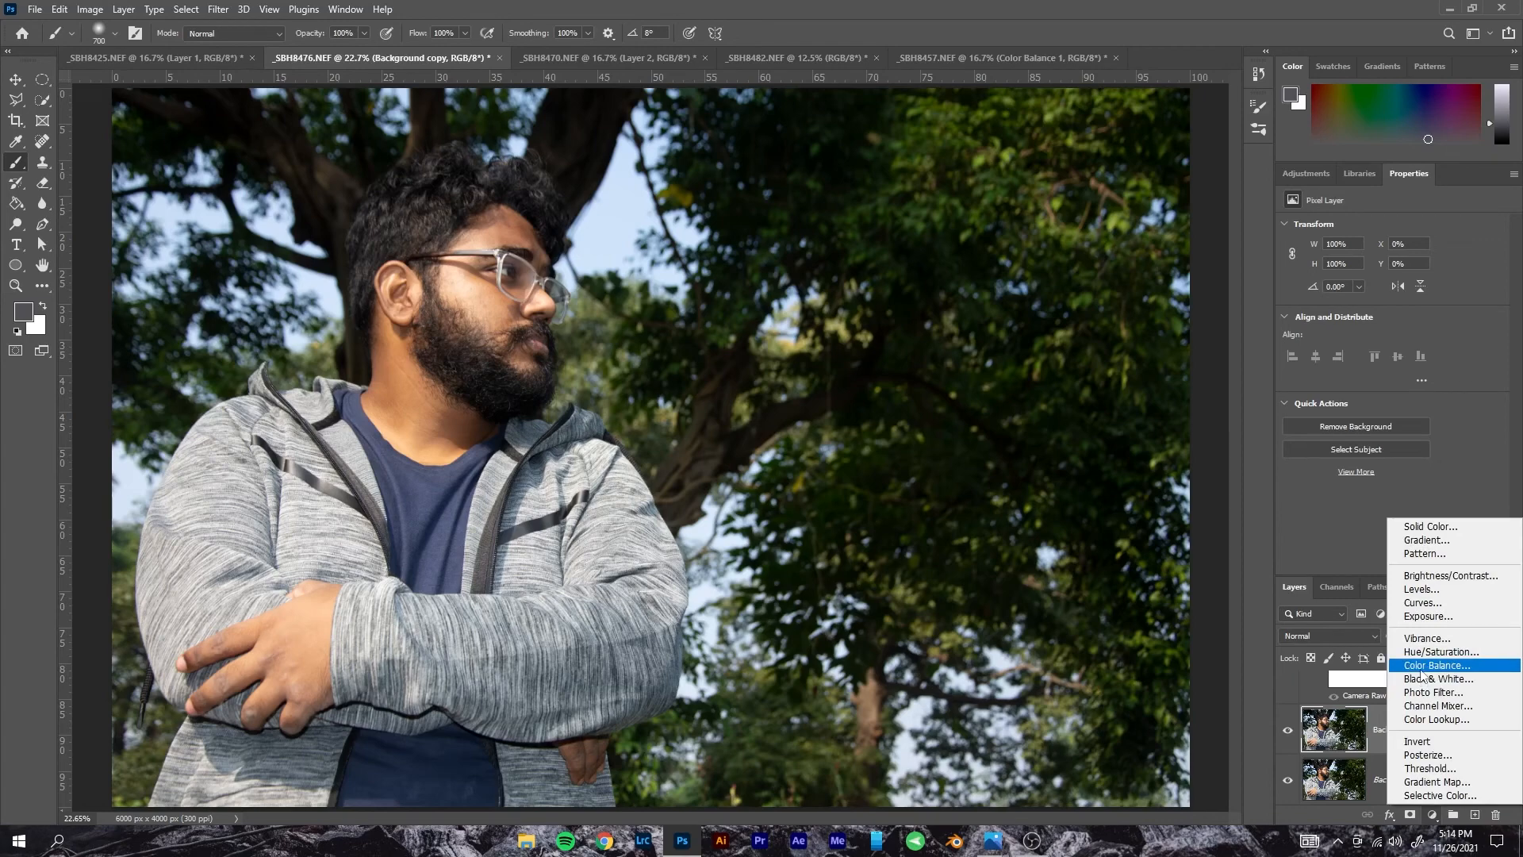
left_click(1436, 720)
left_click(1364, 227)
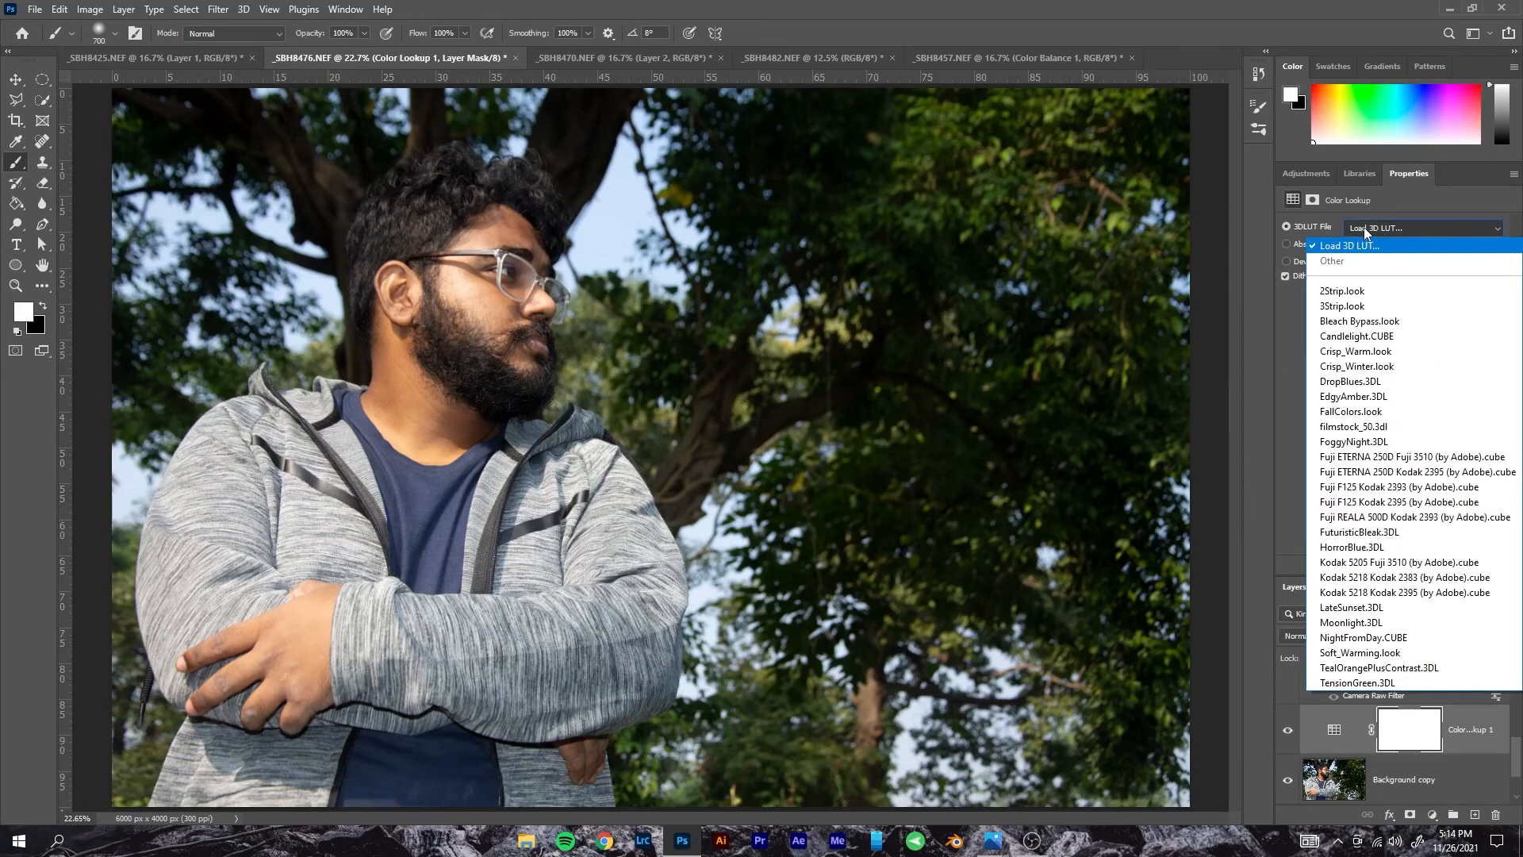
left_click(1360, 321)
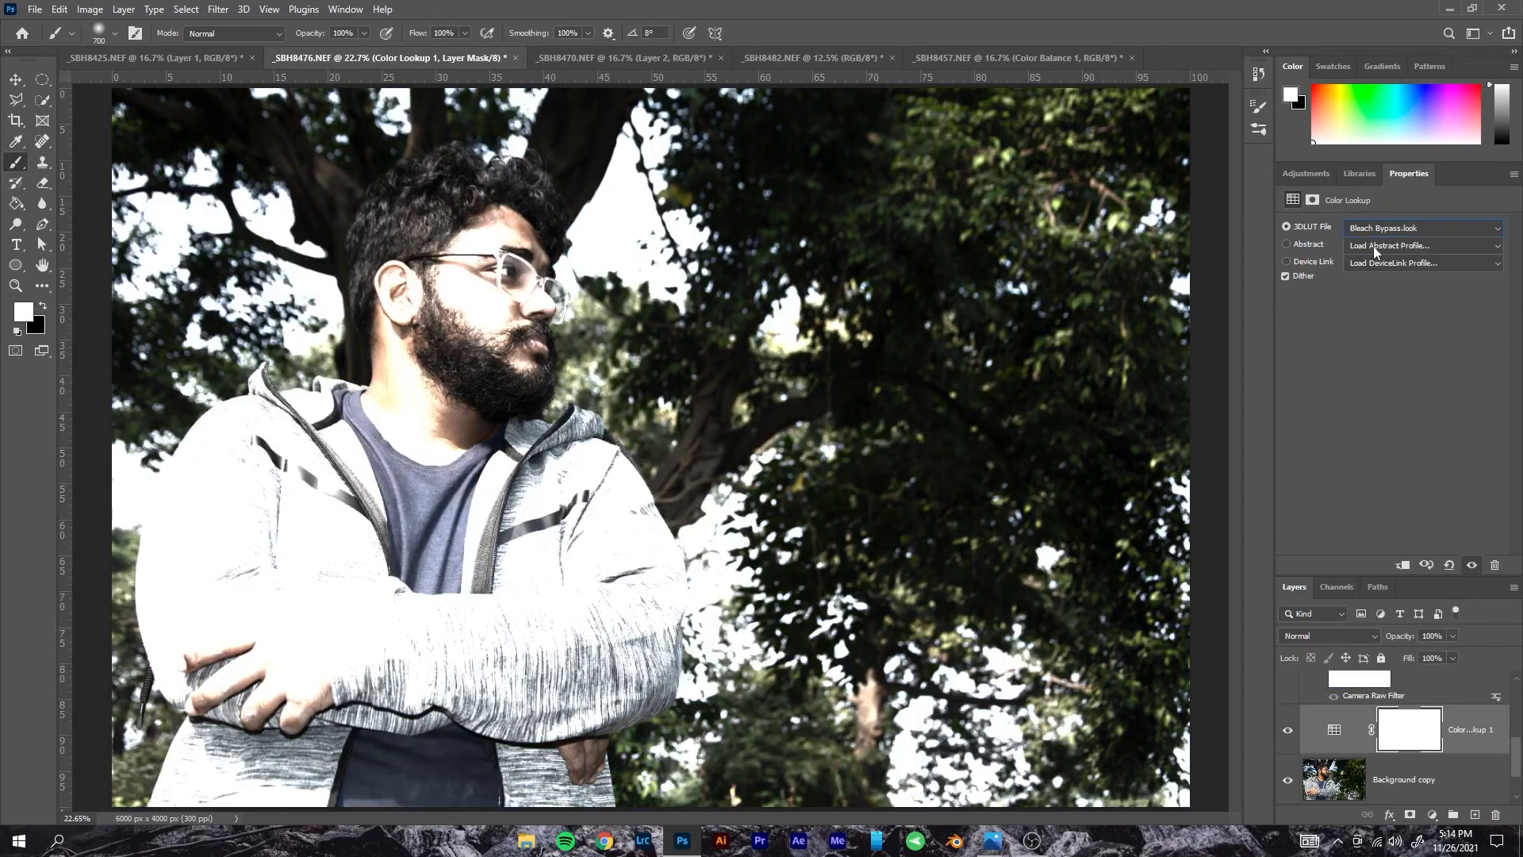
- Try the EdgyAmber.3DL look and the Fuji REALA 500D Kodak 2393 (by Adobe).cube look on the Color Lookup layer
left_click(1387, 228)
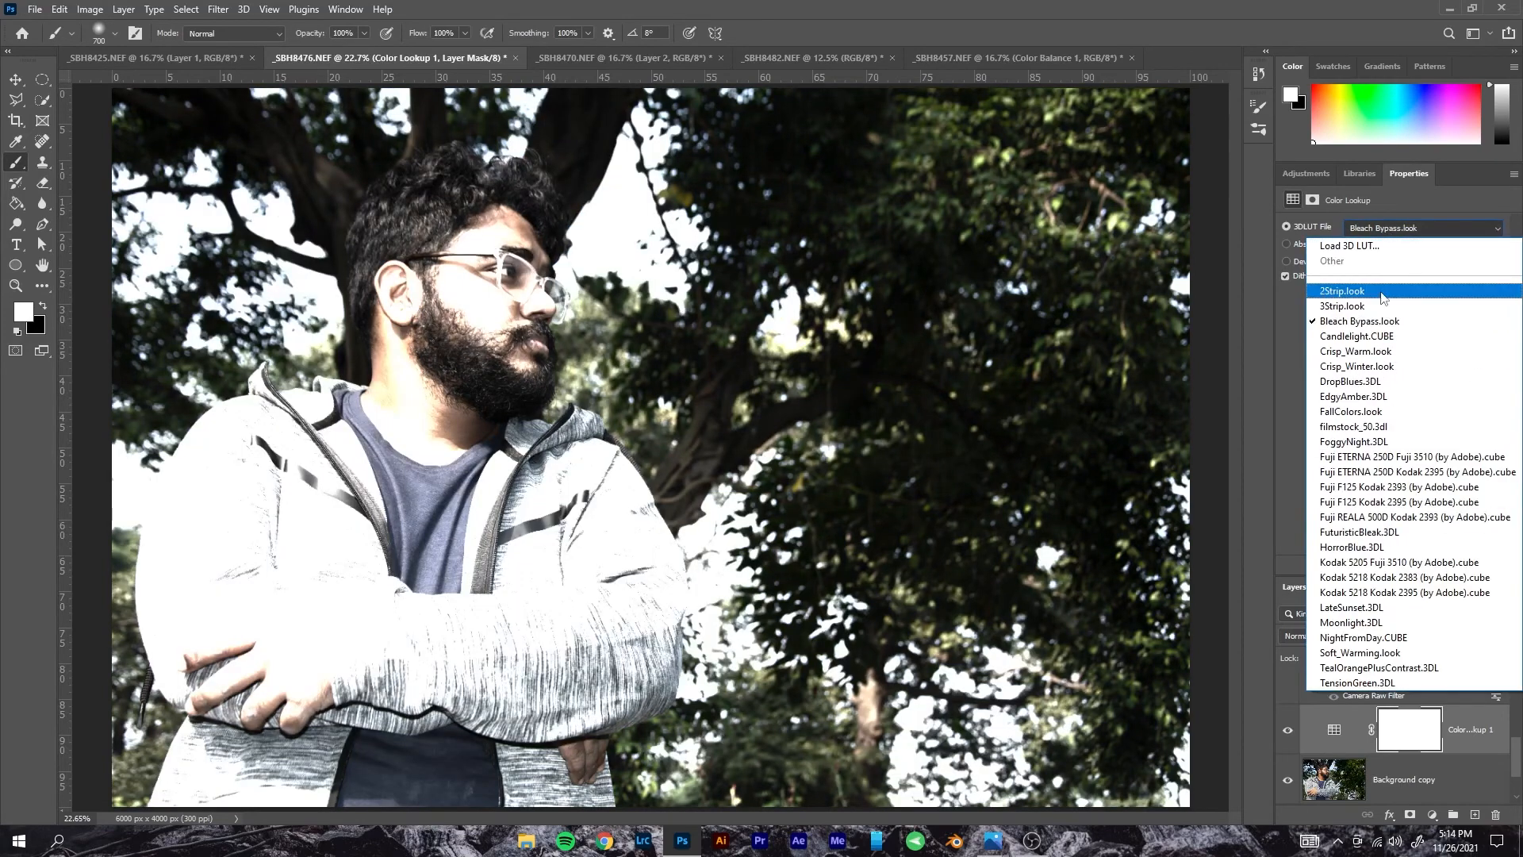
left_click(1369, 389)
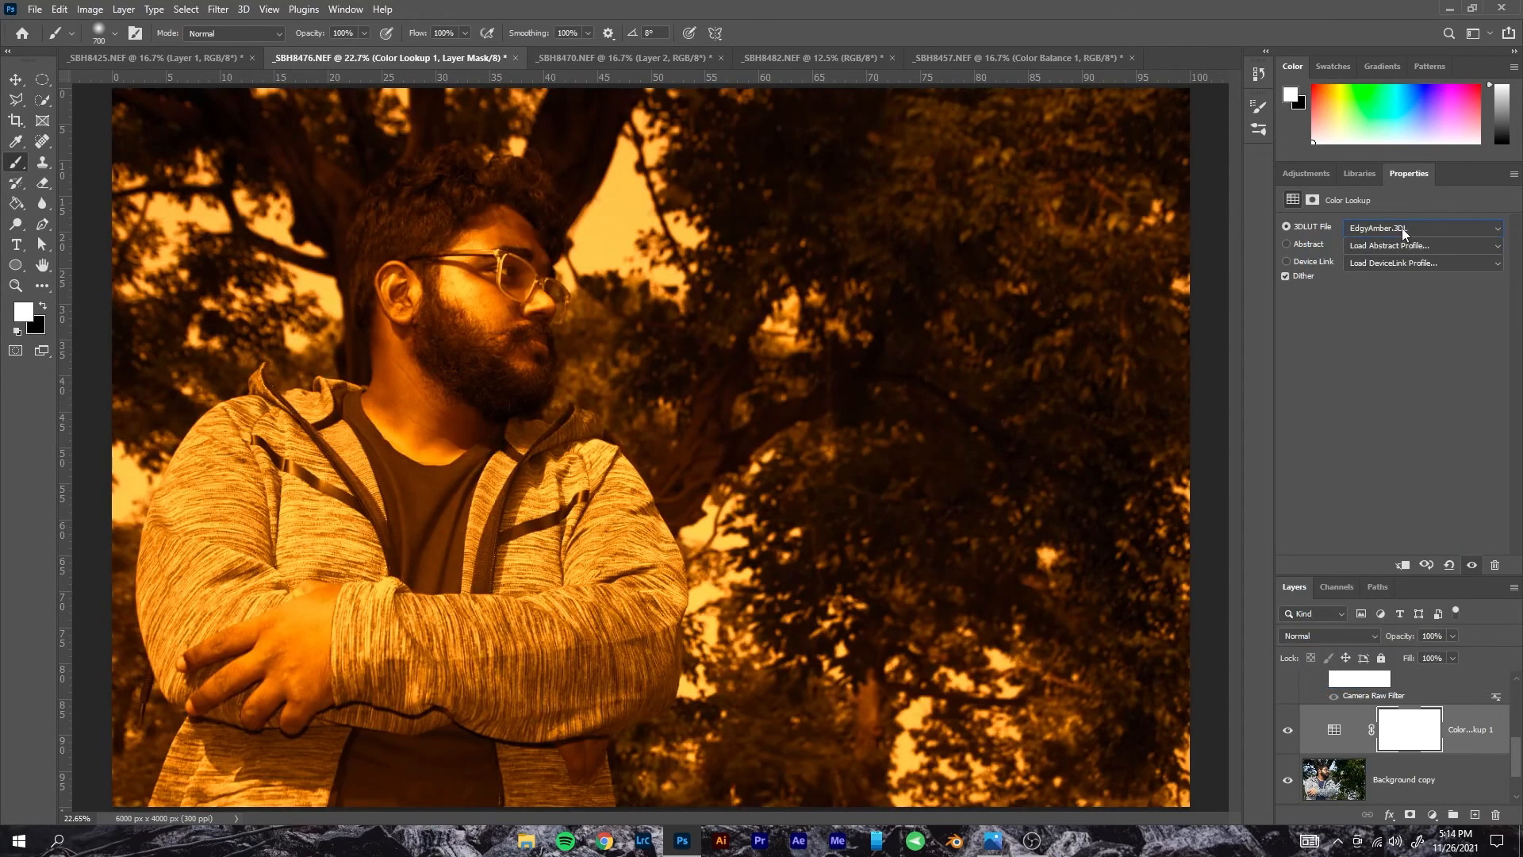
left_click(1402, 227)
left_click(1386, 516)
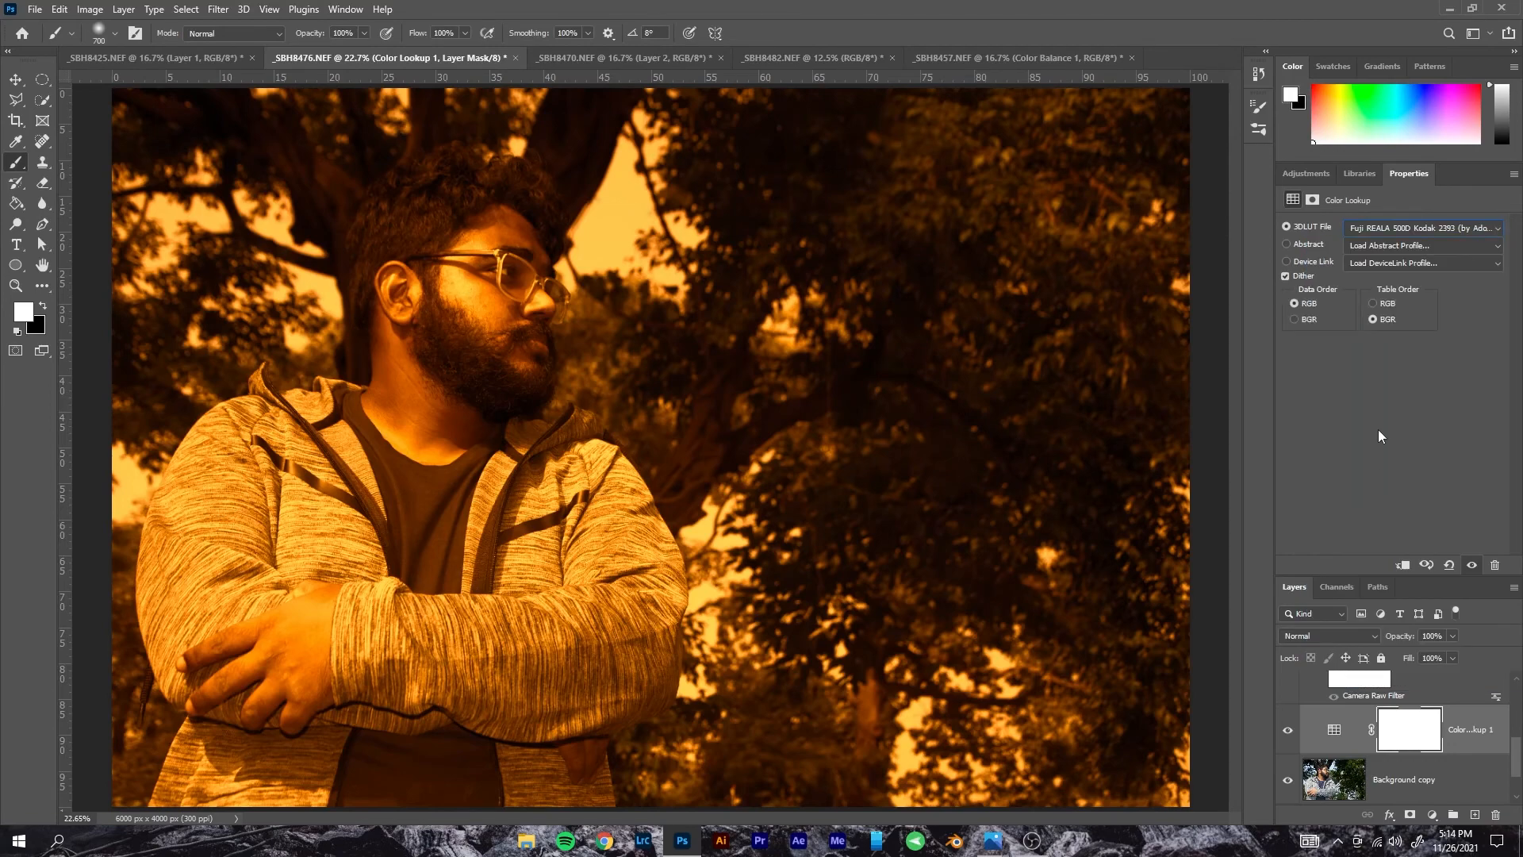
- Open the dialog for loading a custom 3D LUT file, close it without loading, and delete the Color Lookup layer
left_click(1404, 230)
left_click(1386, 248)
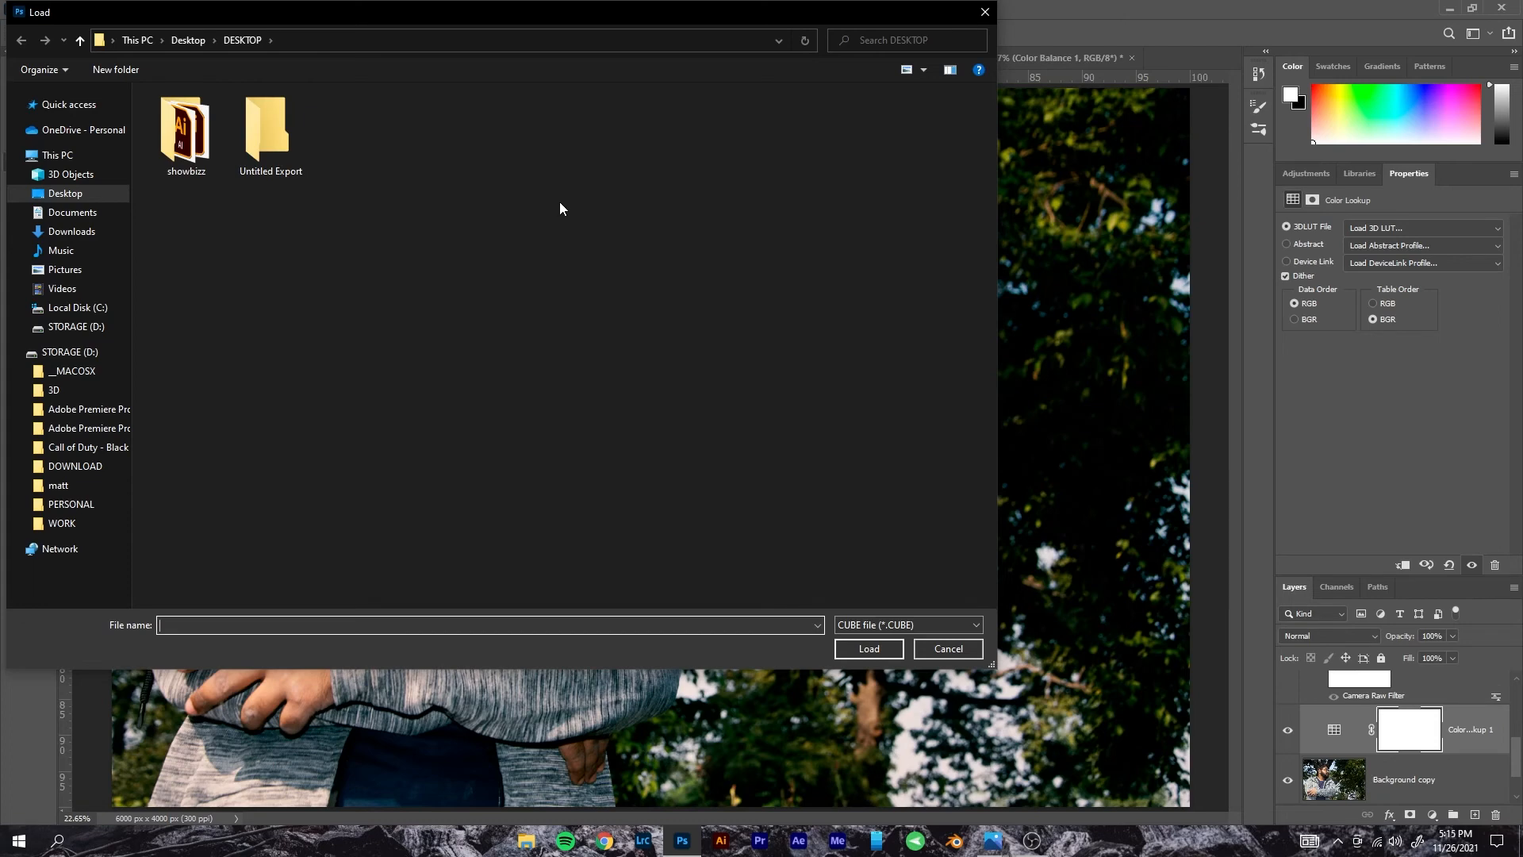
left_click(984, 12)
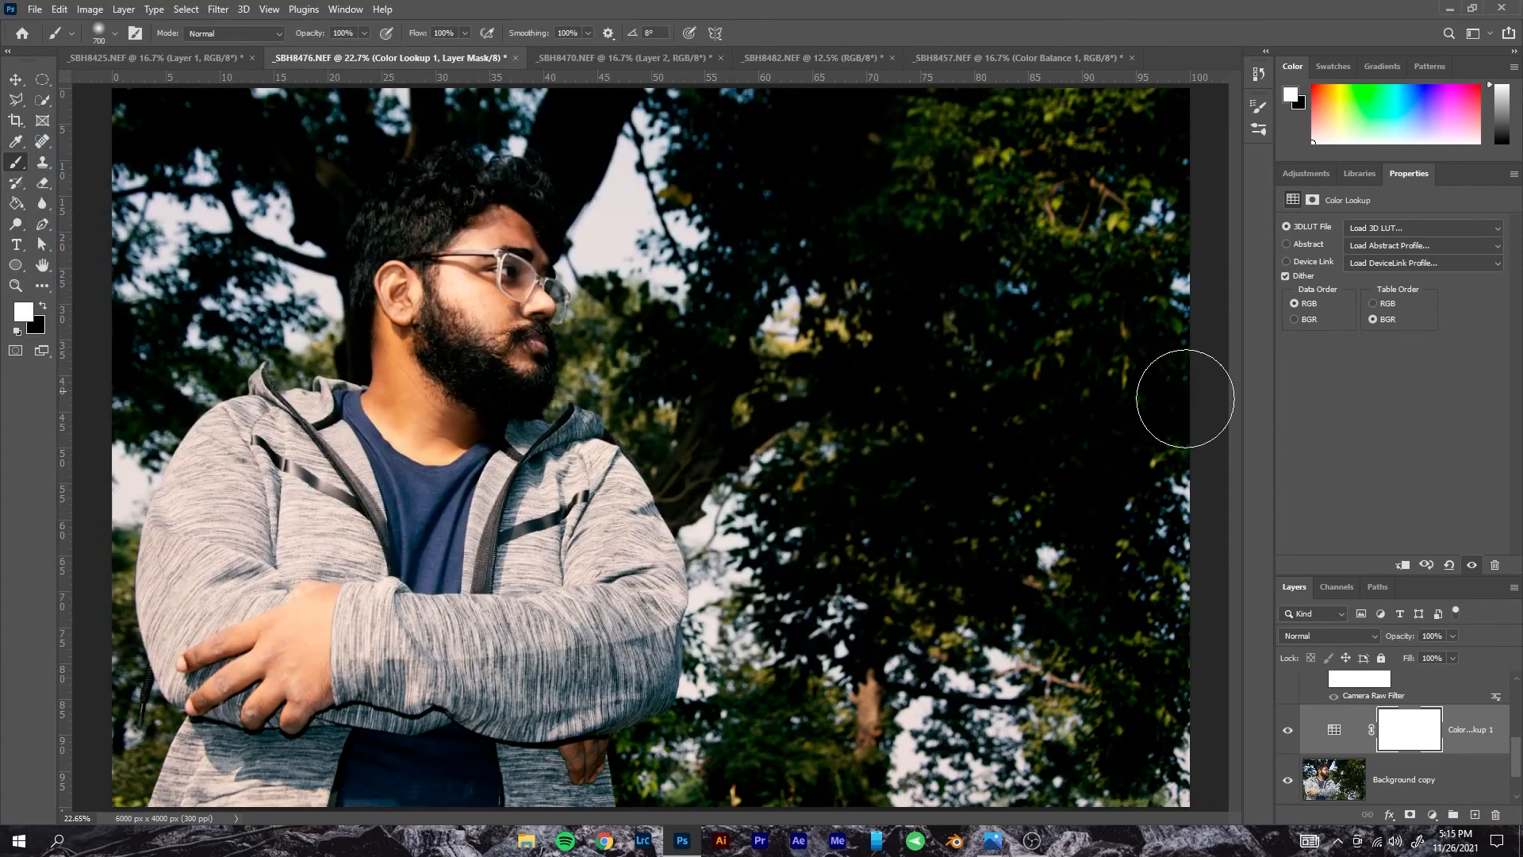
left_click(1322, 734)
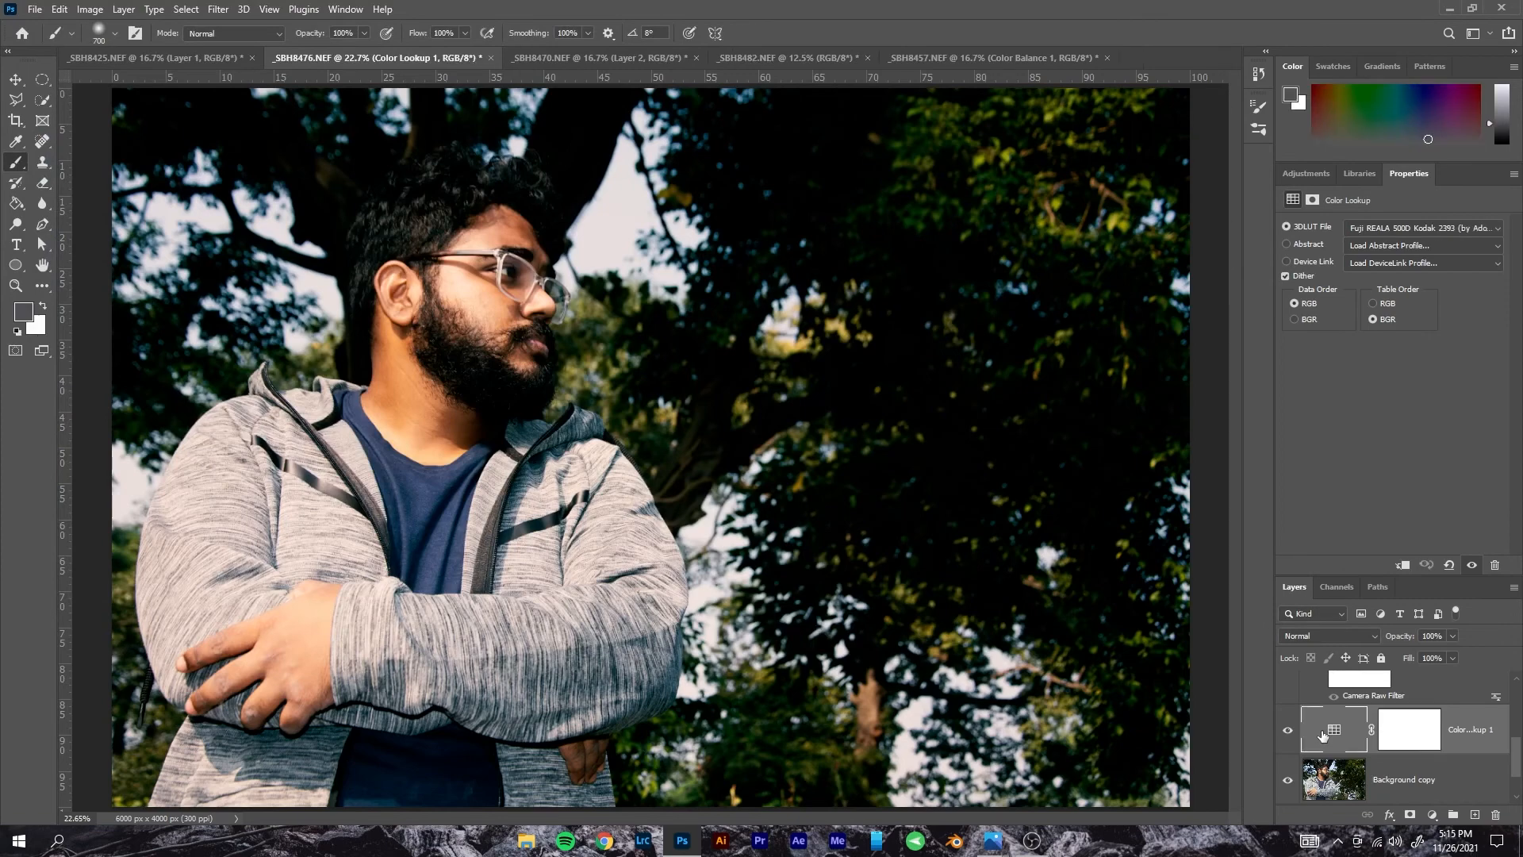
key("Delete")
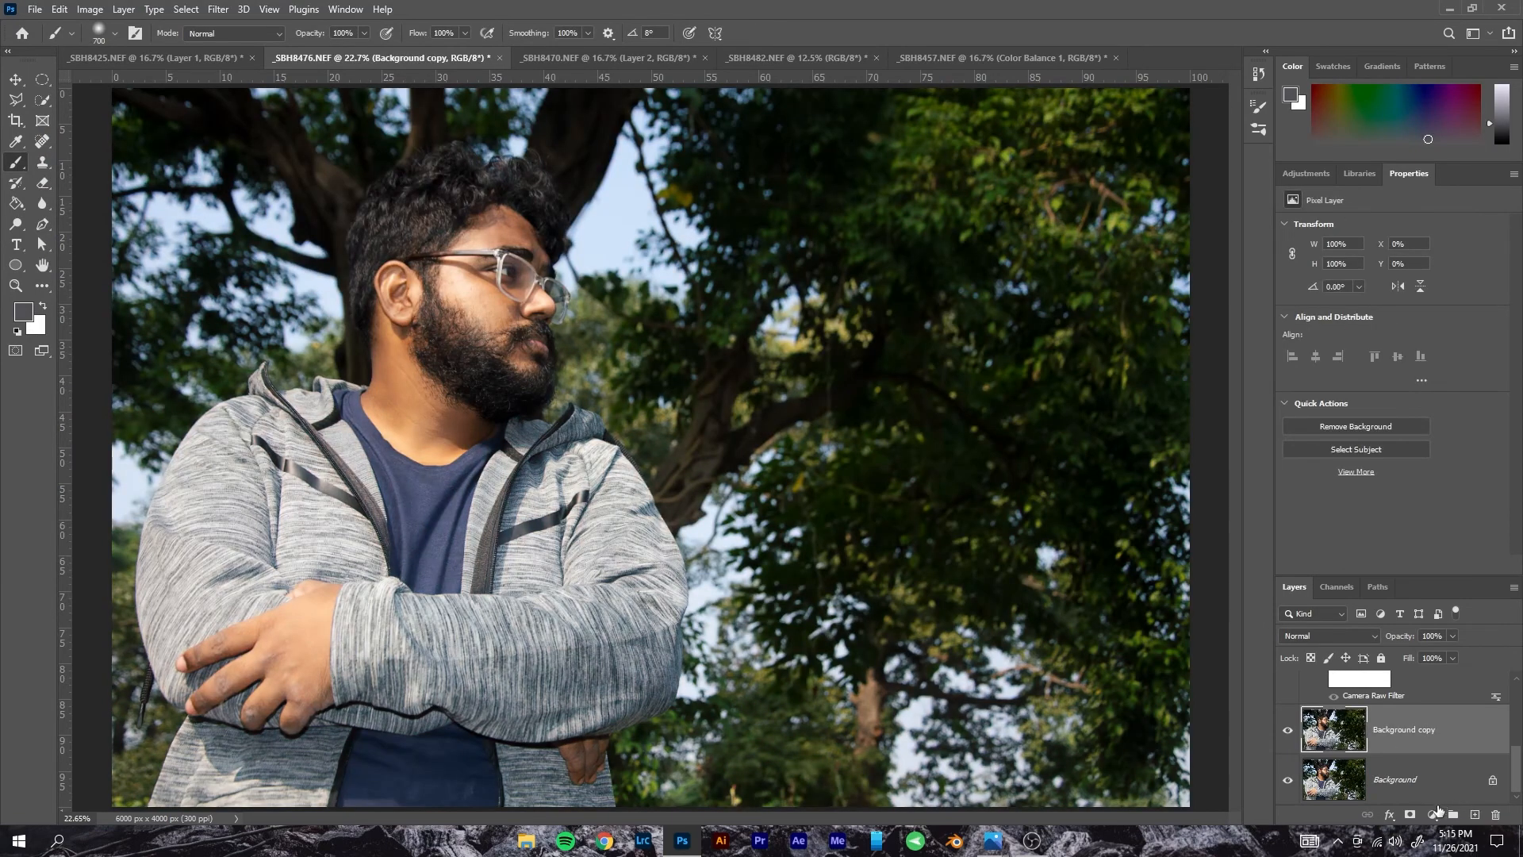
- Add an Invert adjustment layer above the Background copy to preview the negative, and delete it again
left_click(1433, 815)
left_click(1419, 752)
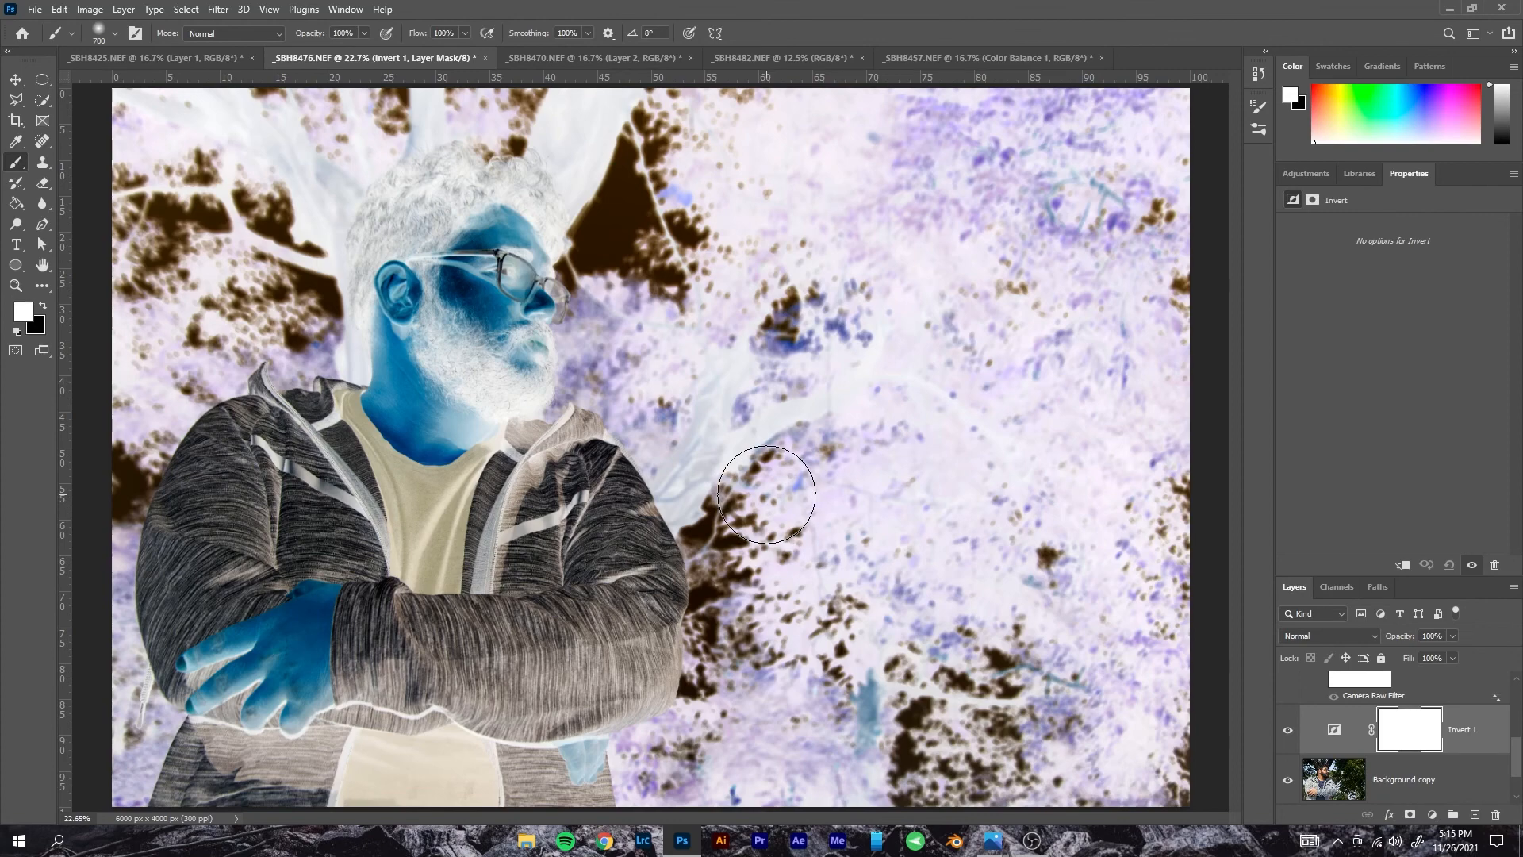
key("Delete")
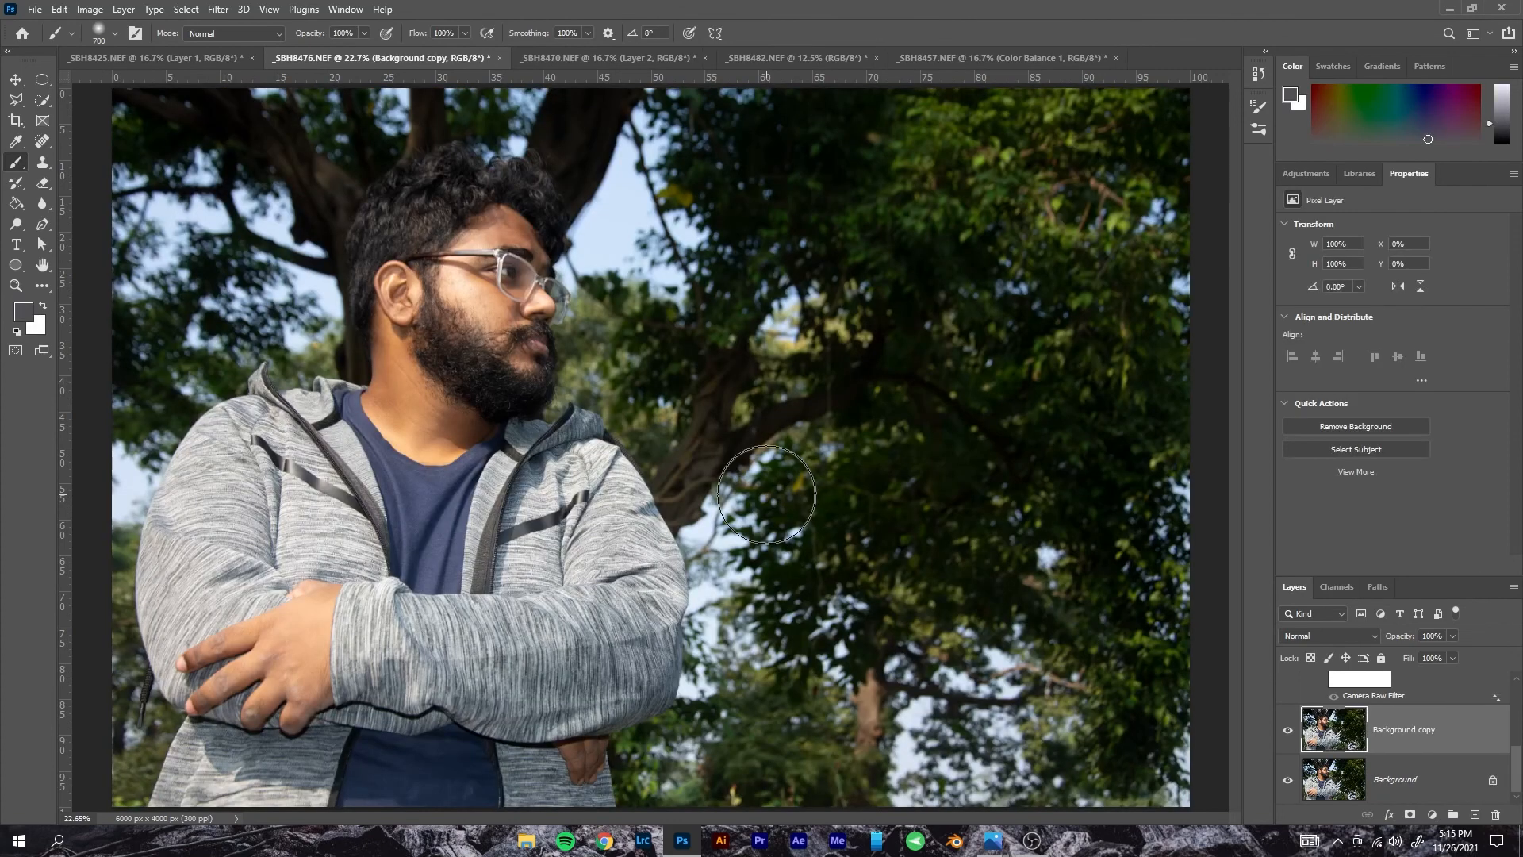
- Add a Posterize adjustment layer above the Background copy and set its levels to 2
left_click(1433, 816)
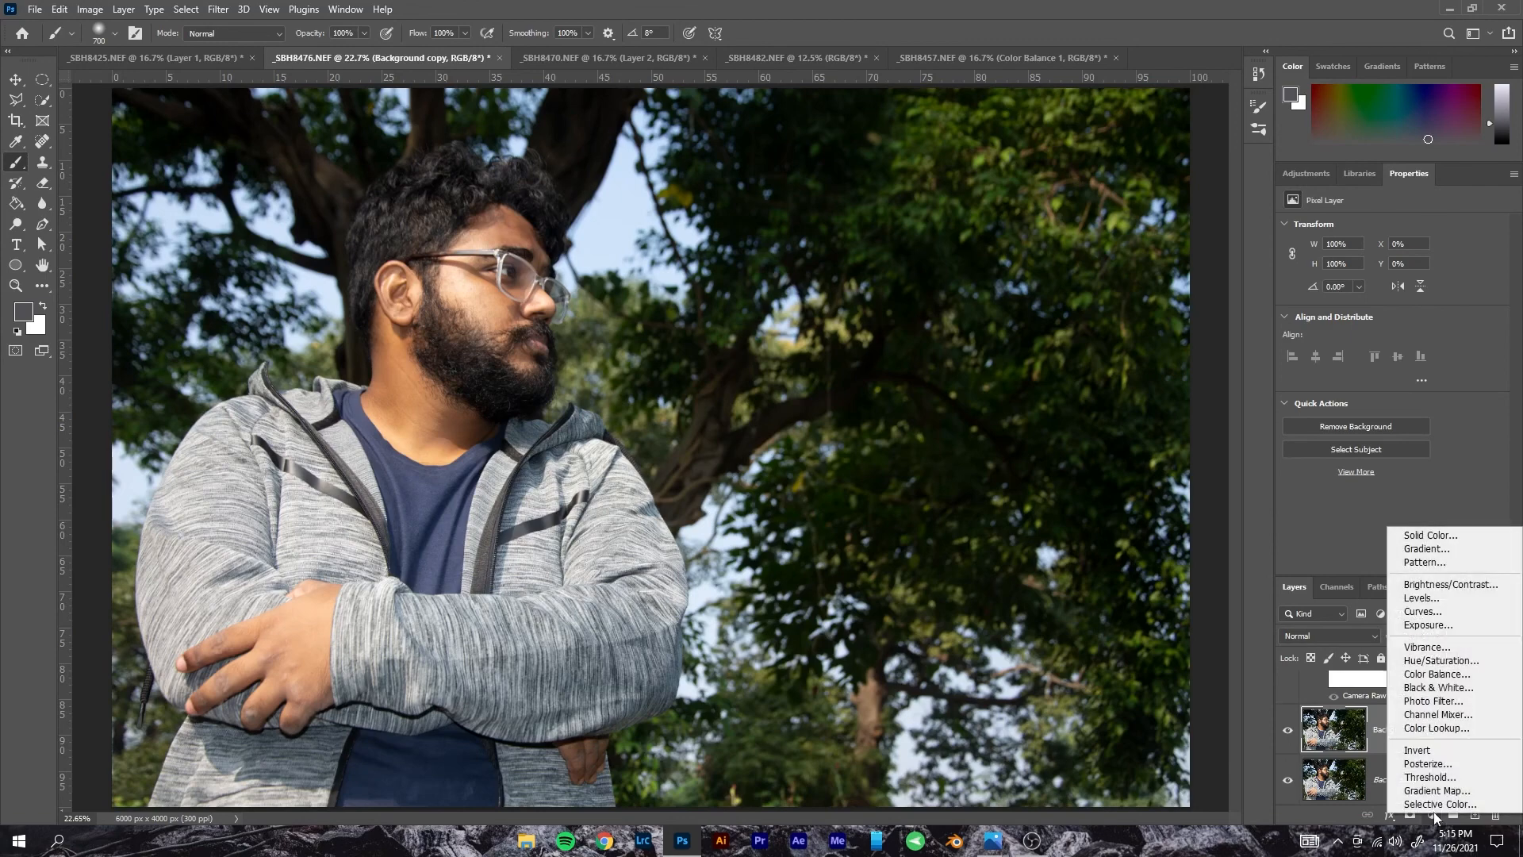
left_click(1428, 764)
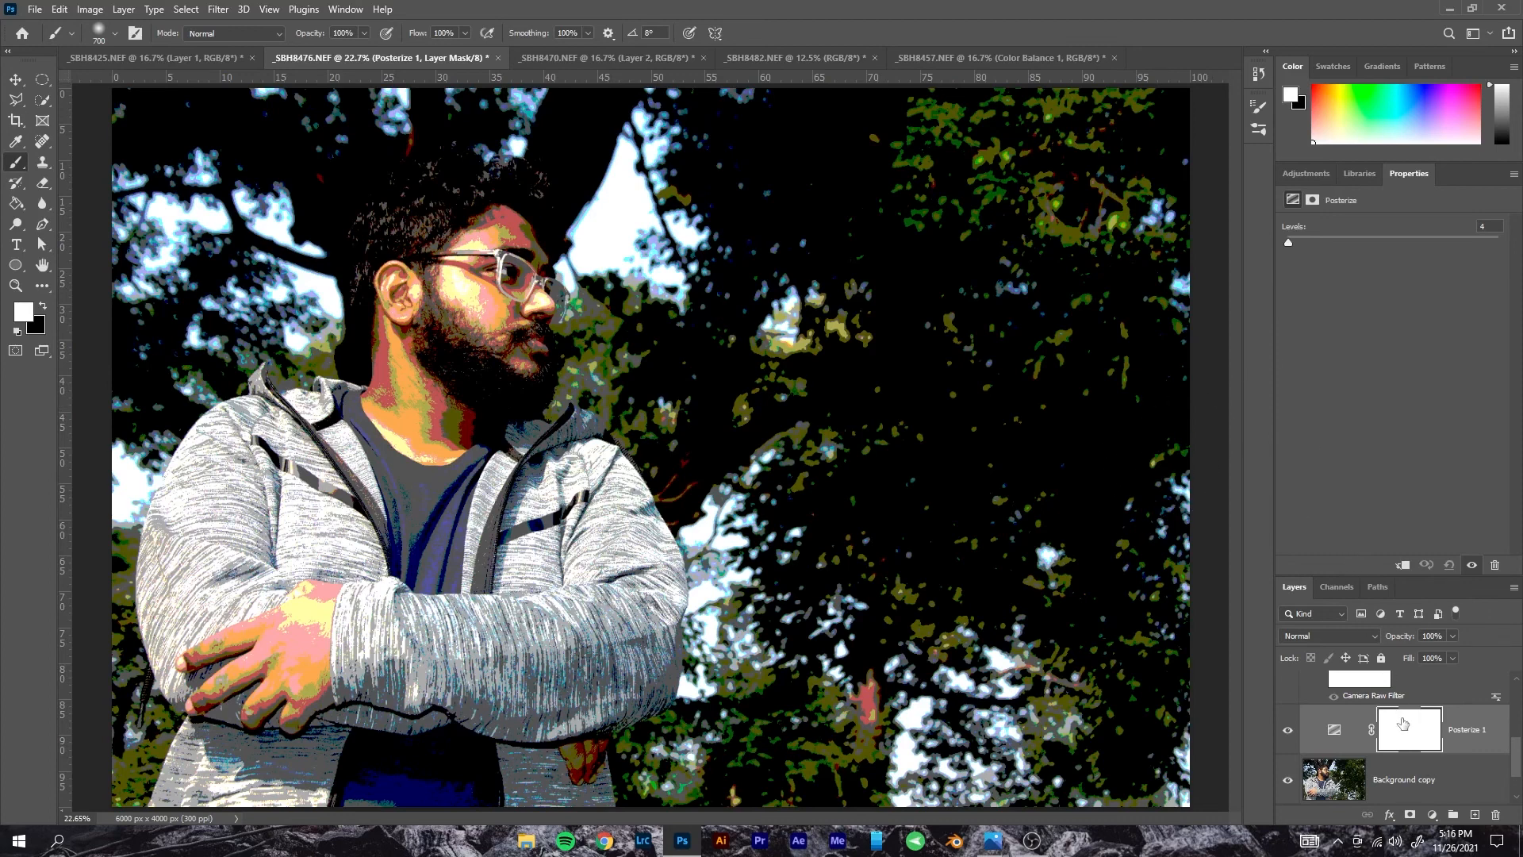
left_click(1339, 735)
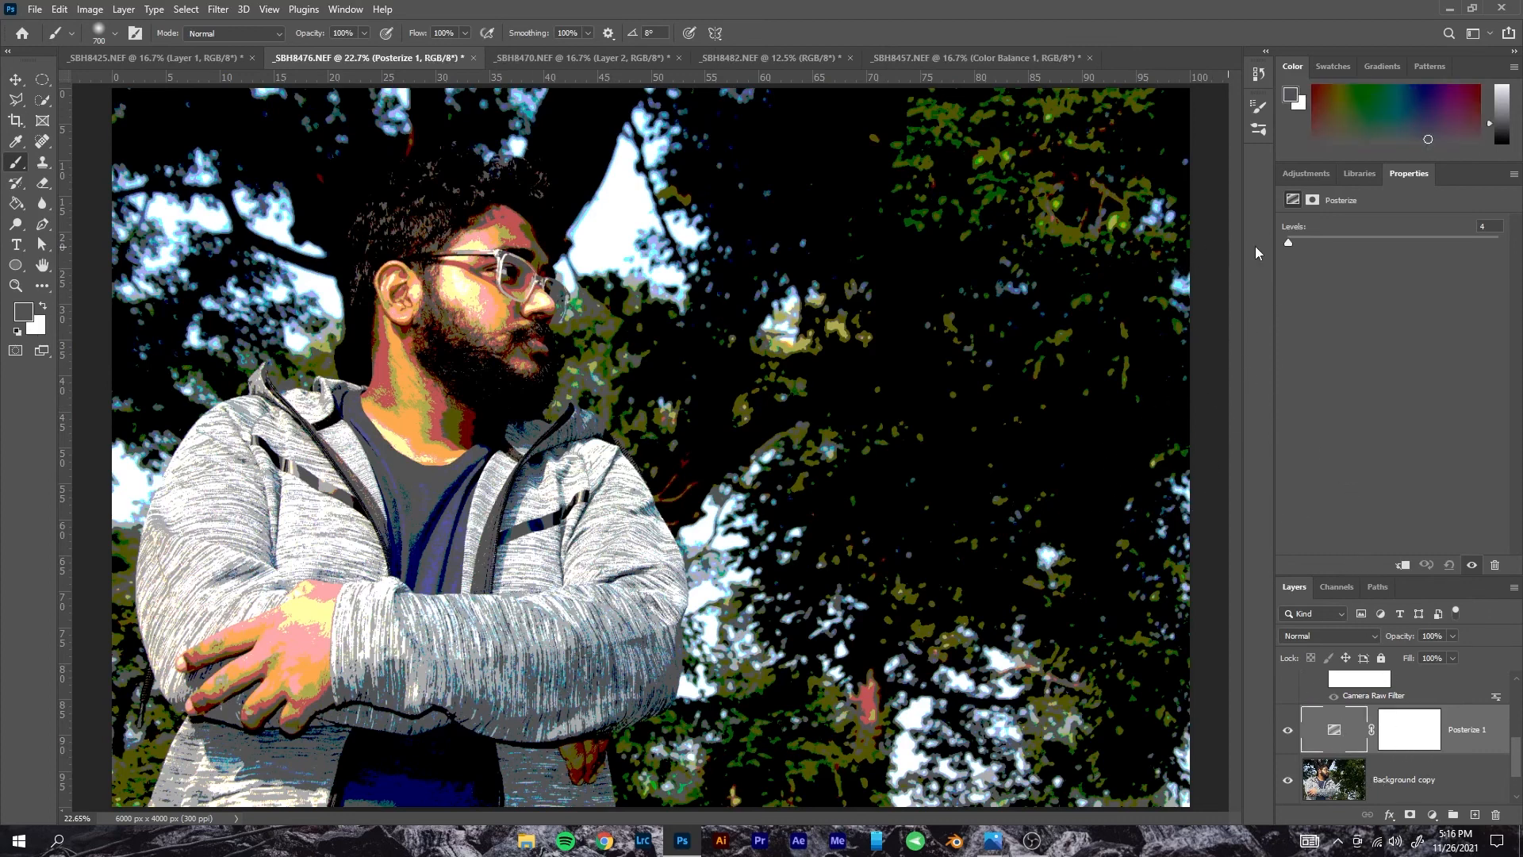
mouse_move(1292, 242)
left_mouse_down()
mouse_move(1357, 242)
mouse_move(1268, 238)
left_mouse_up()
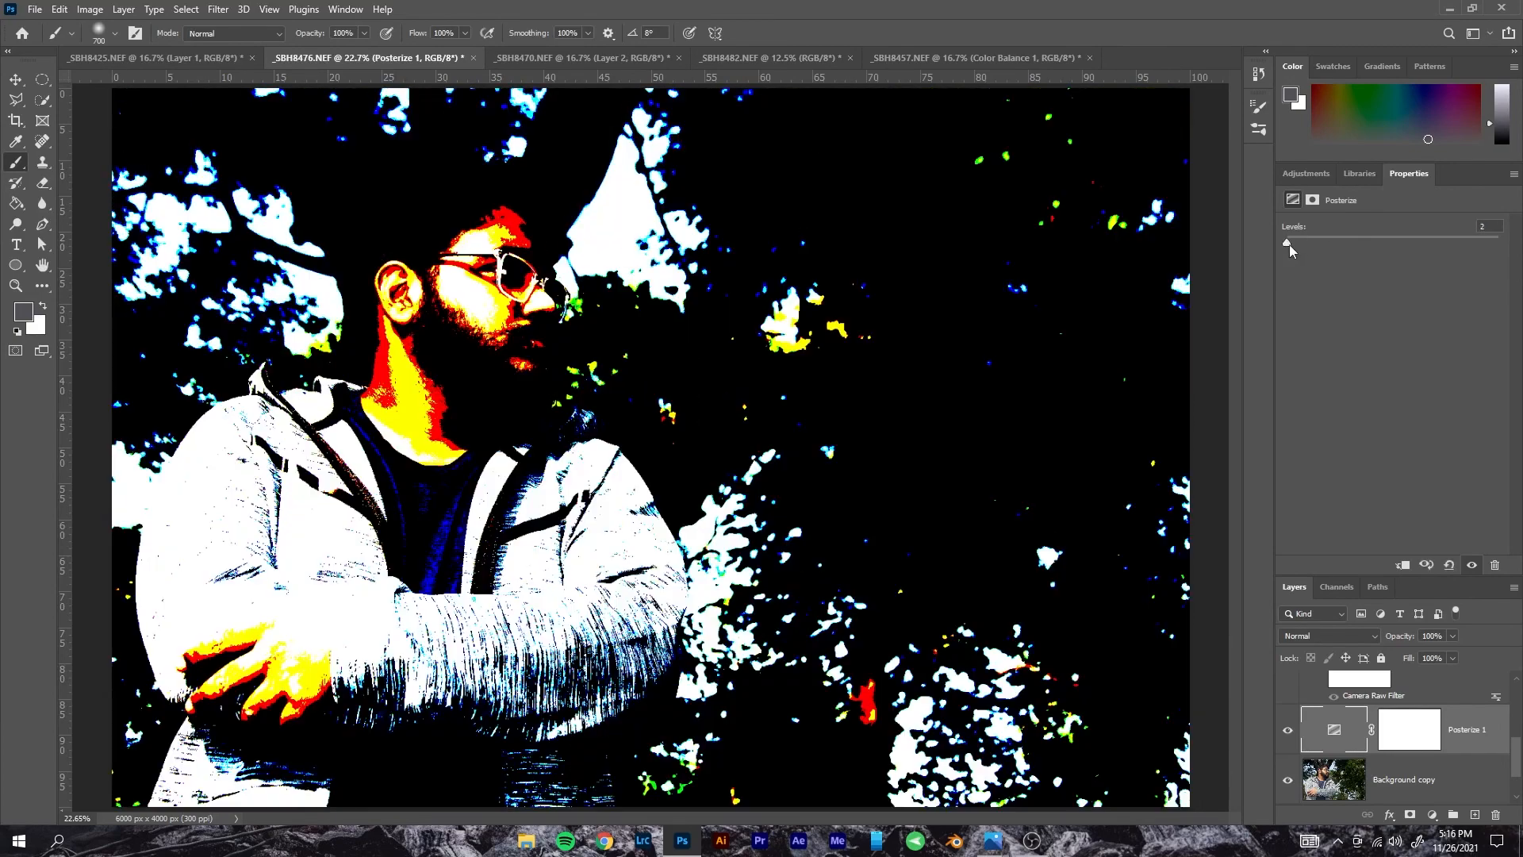
left_click(1484, 225)
mouse_move(1286, 246)
left_mouse_down()
mouse_move(1412, 247)
mouse_move(1265, 251)
left_mouse_up()
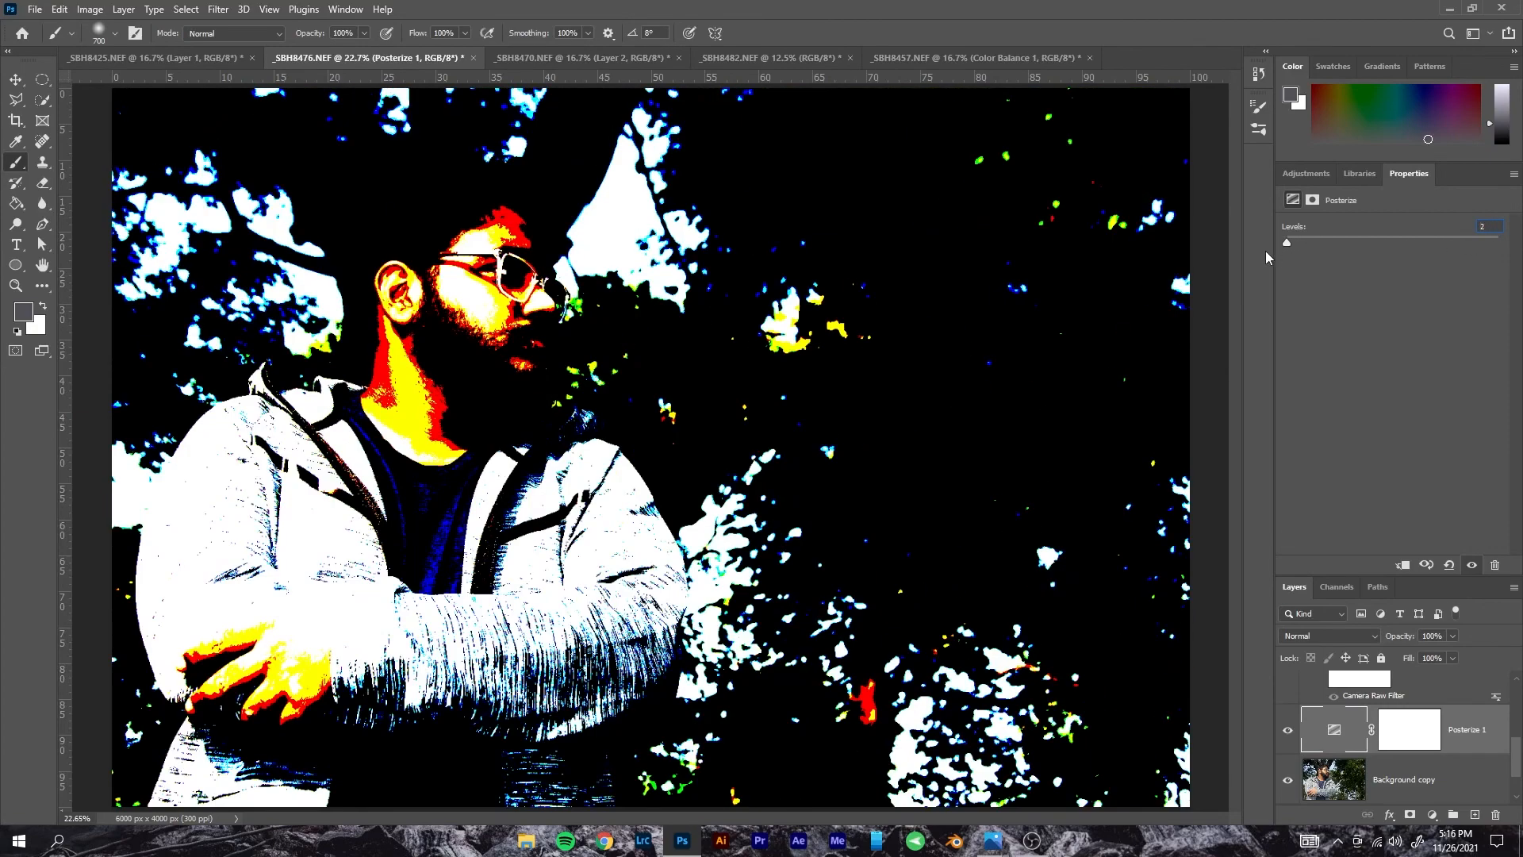